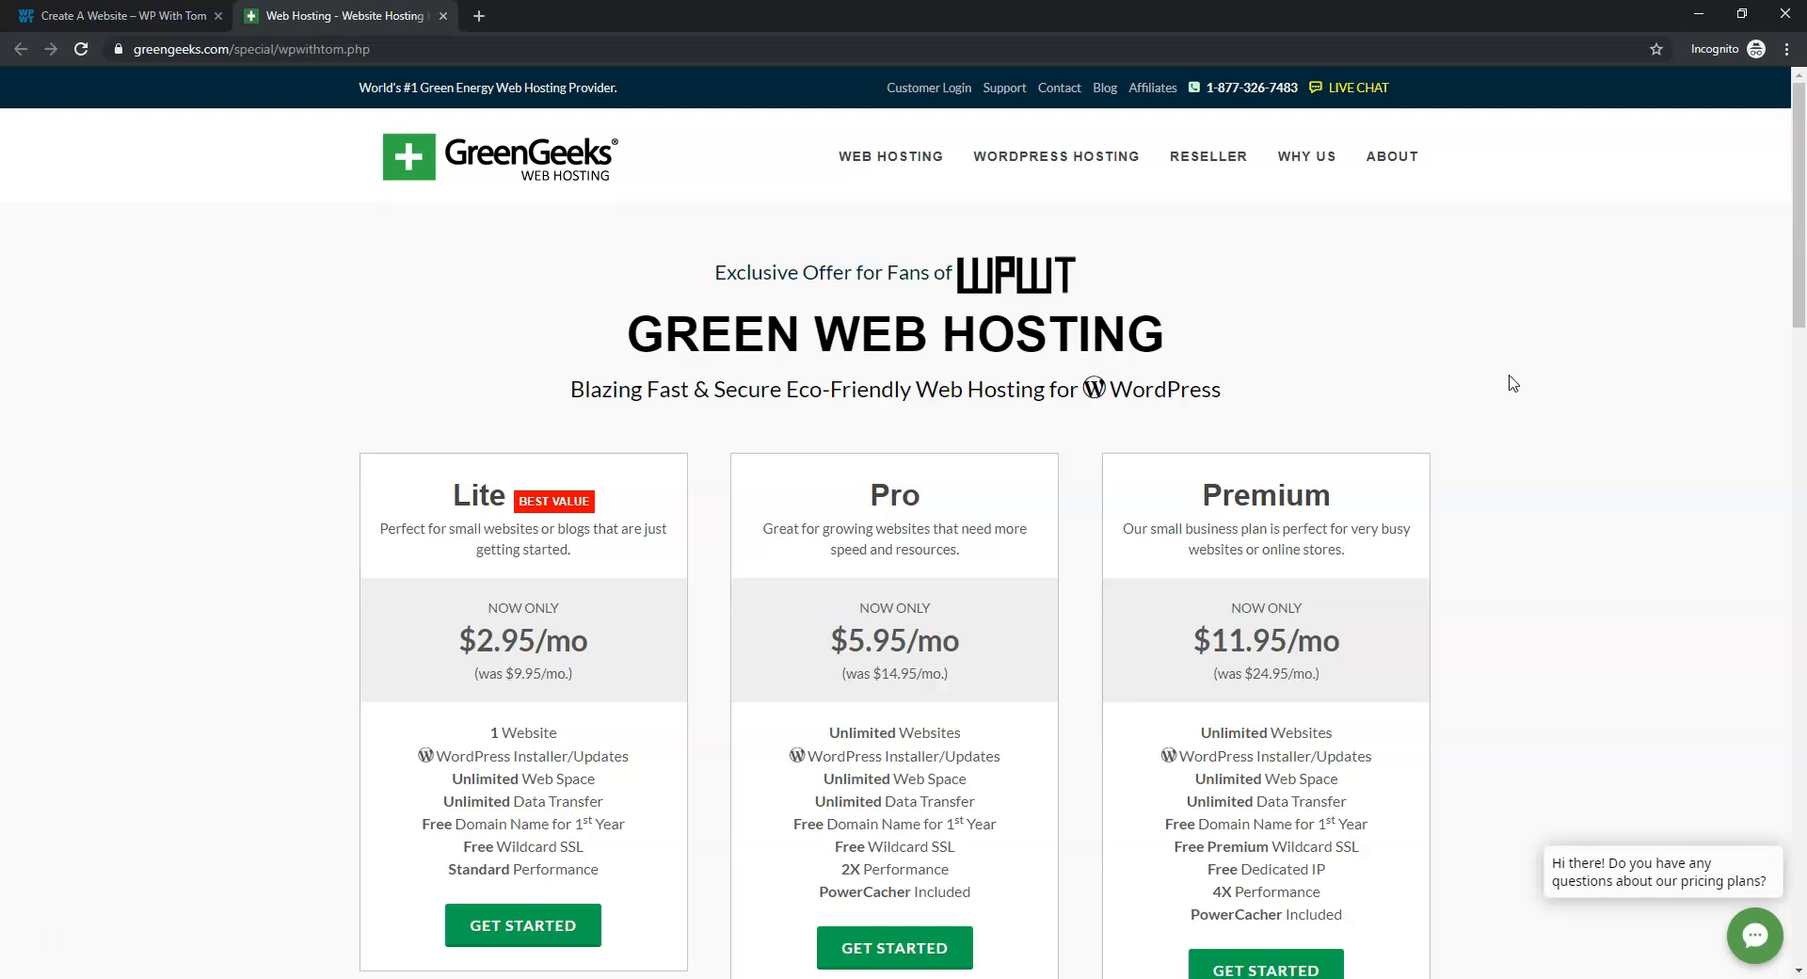
pyautogui.scroll(-1, 1543, 470)
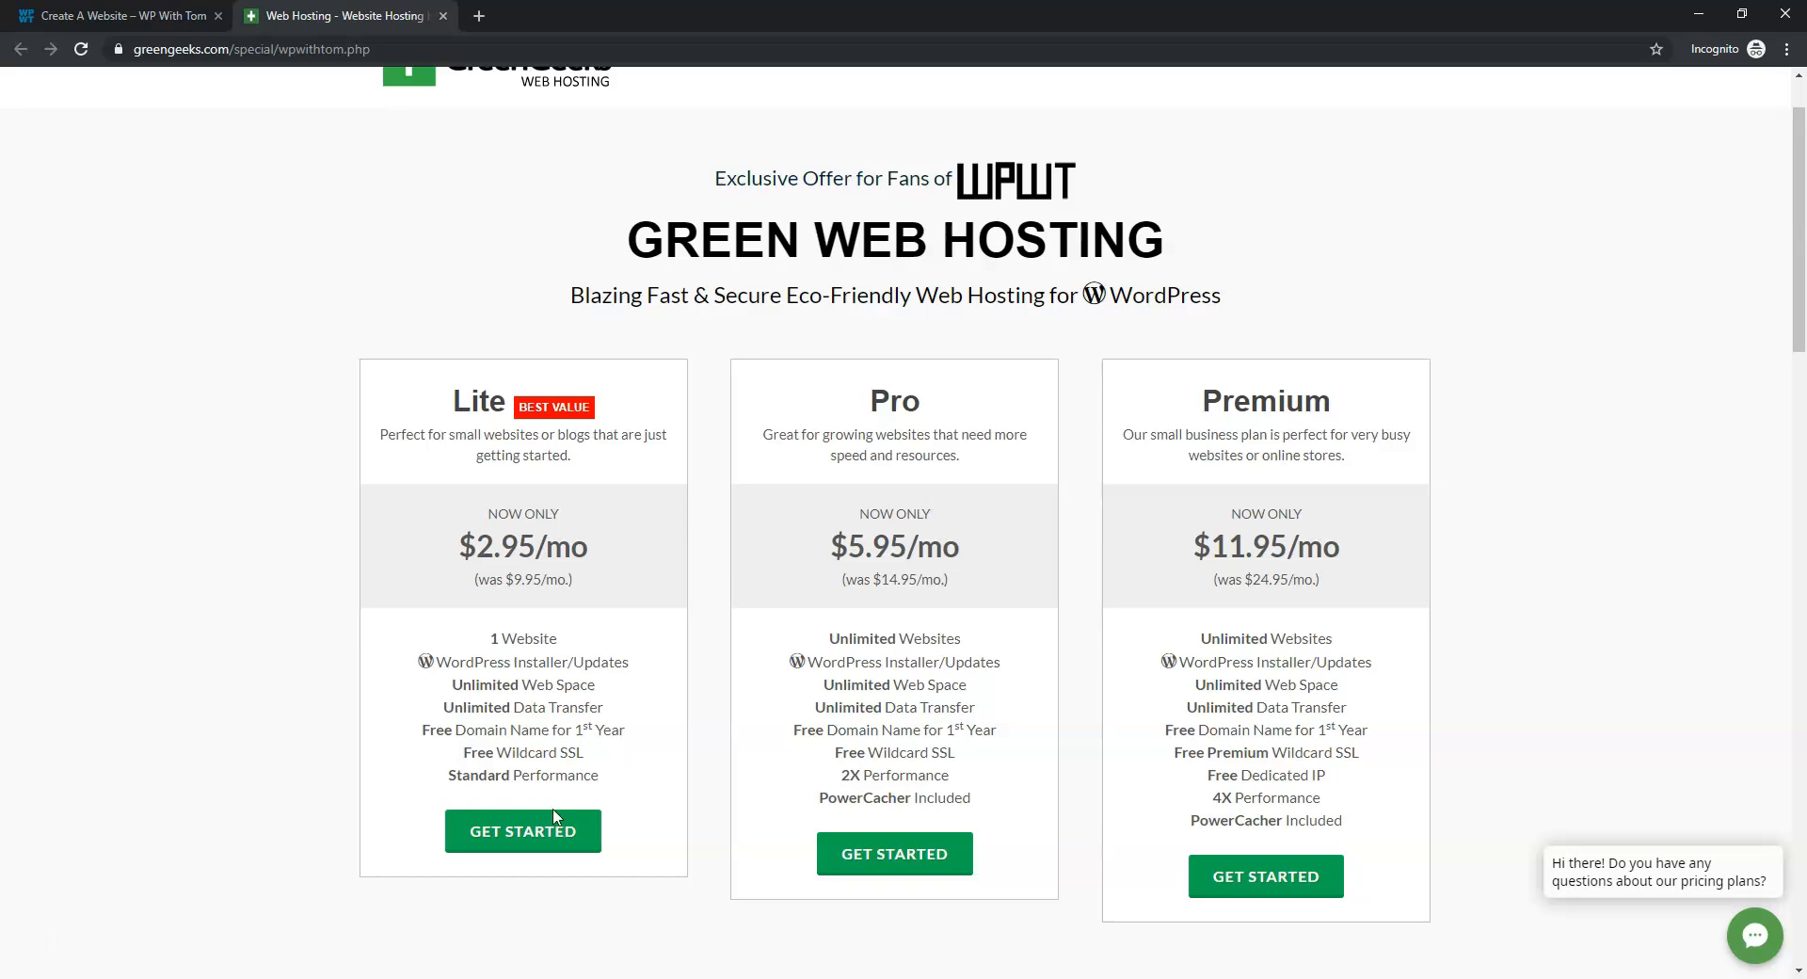
# Start a Lite plan order and confirm the free domain wpfundamentals.net is available
pyautogui.click(554, 834)
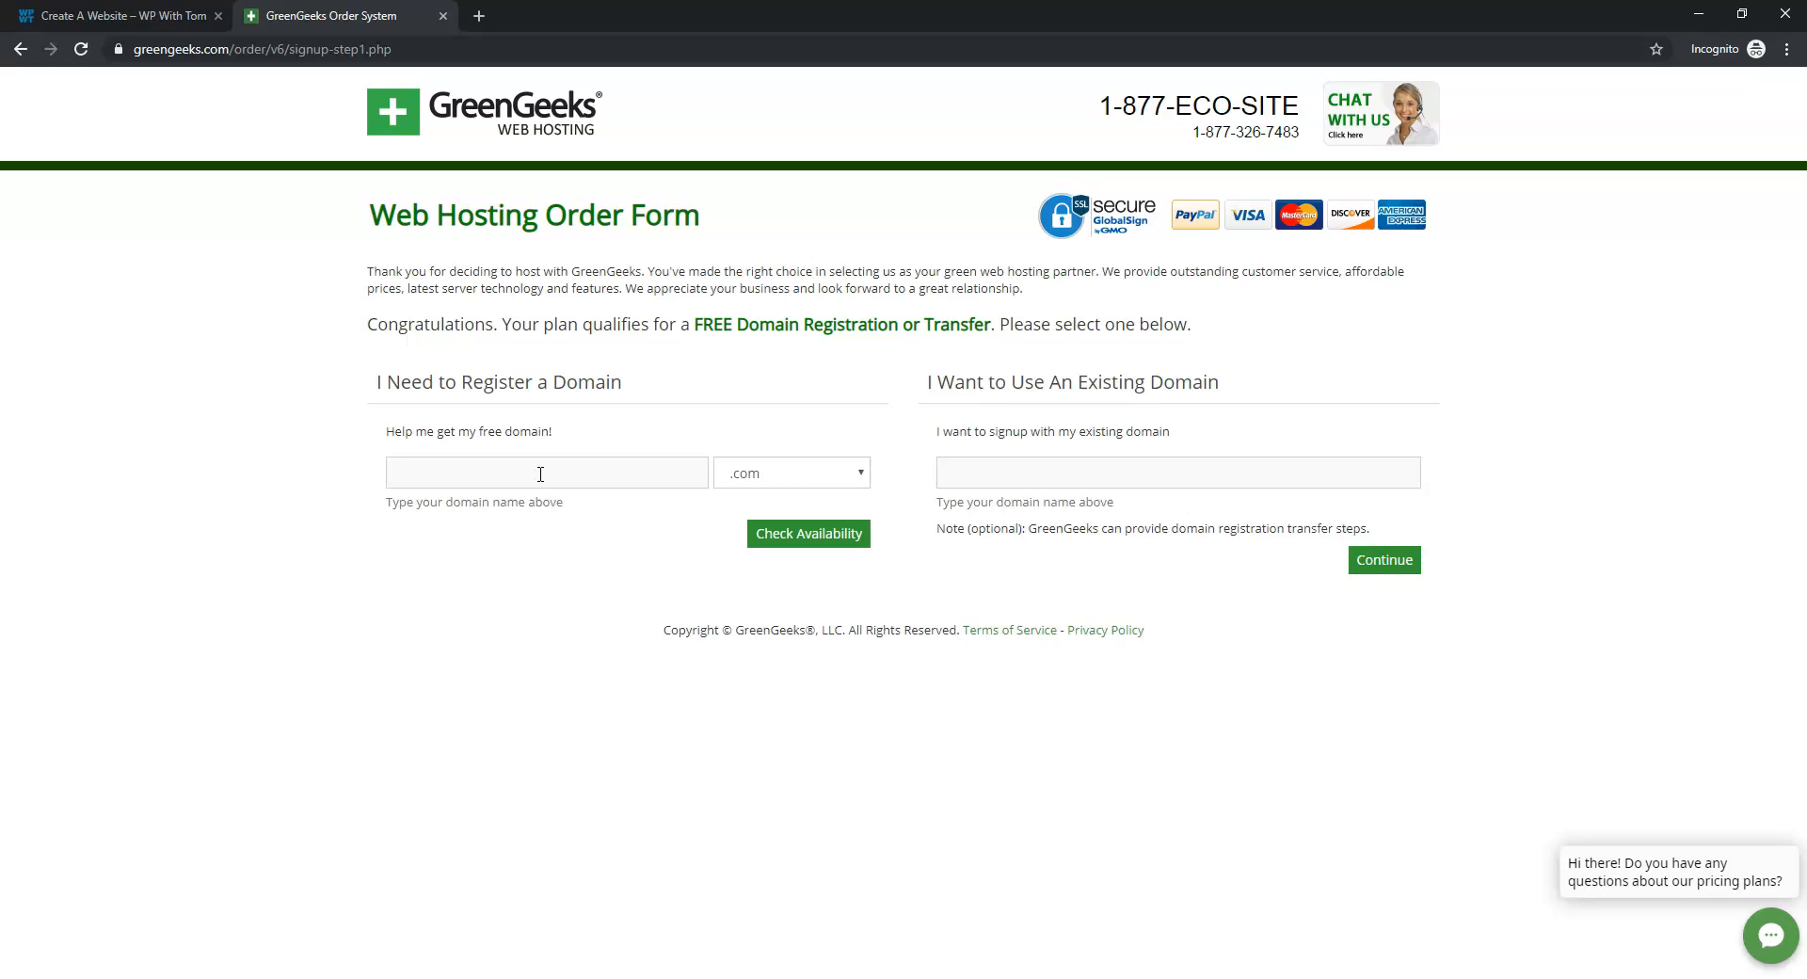
pyautogui.click(862, 472)
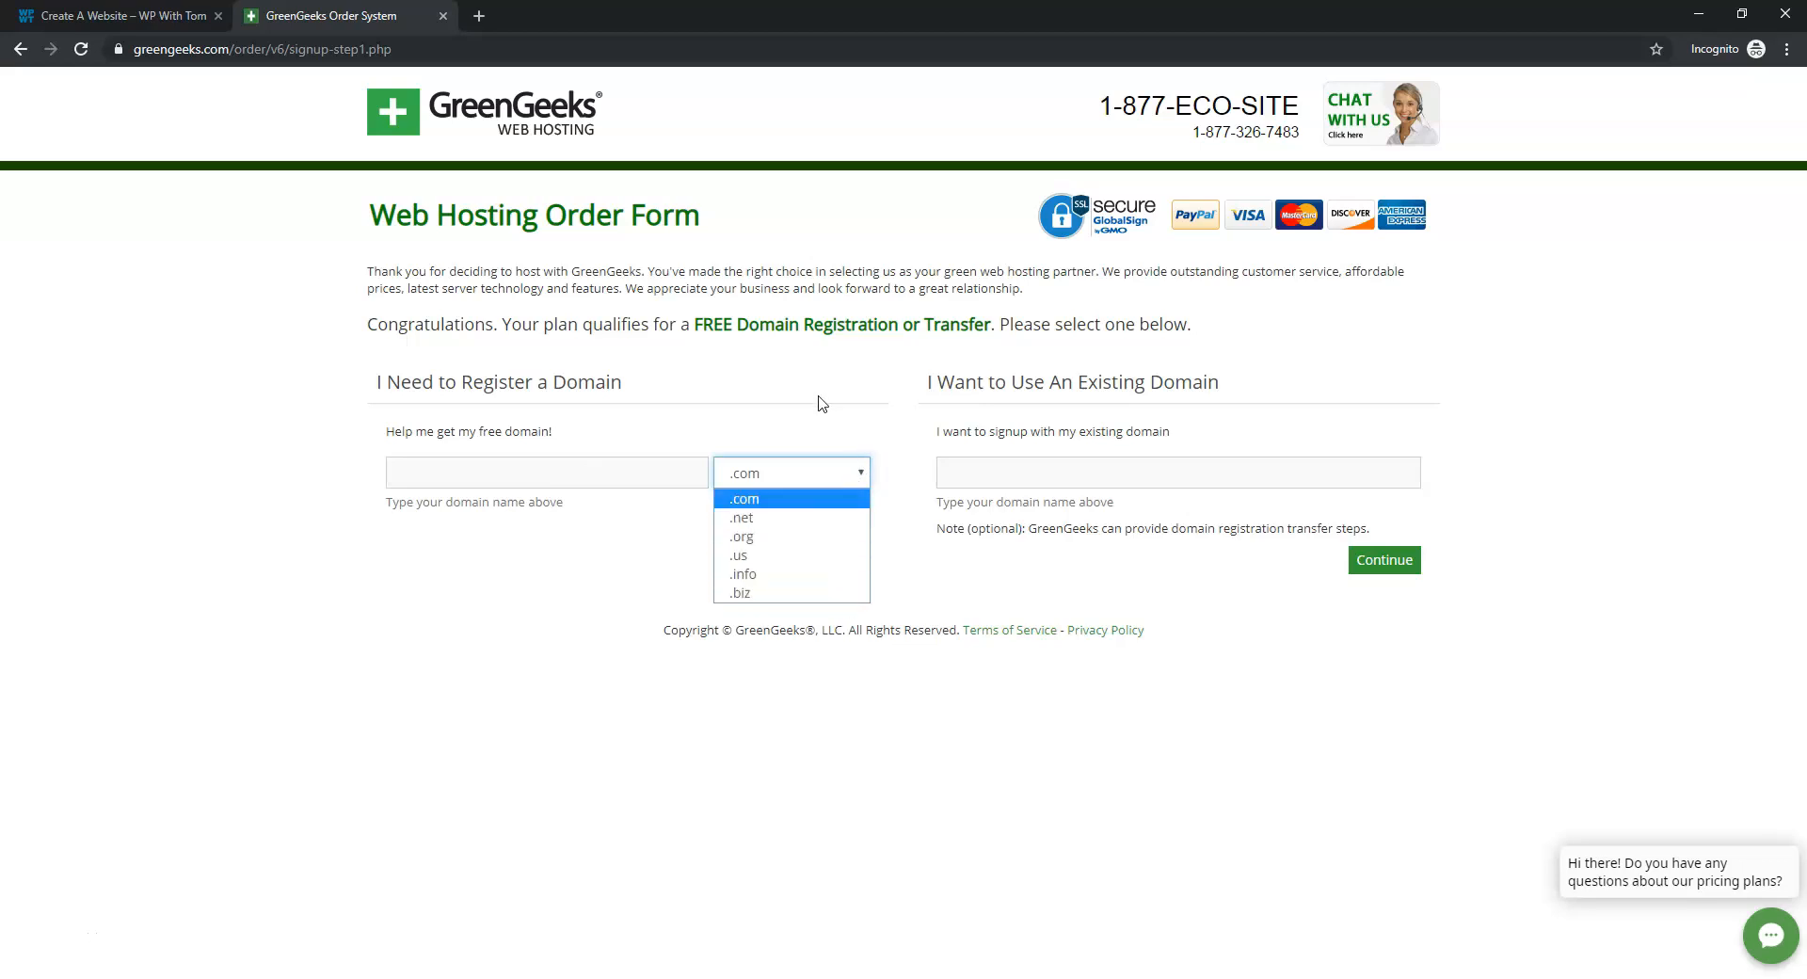
pyautogui.click(799, 518)
pyautogui.click(588, 487)
pyautogui.write('wpfu')
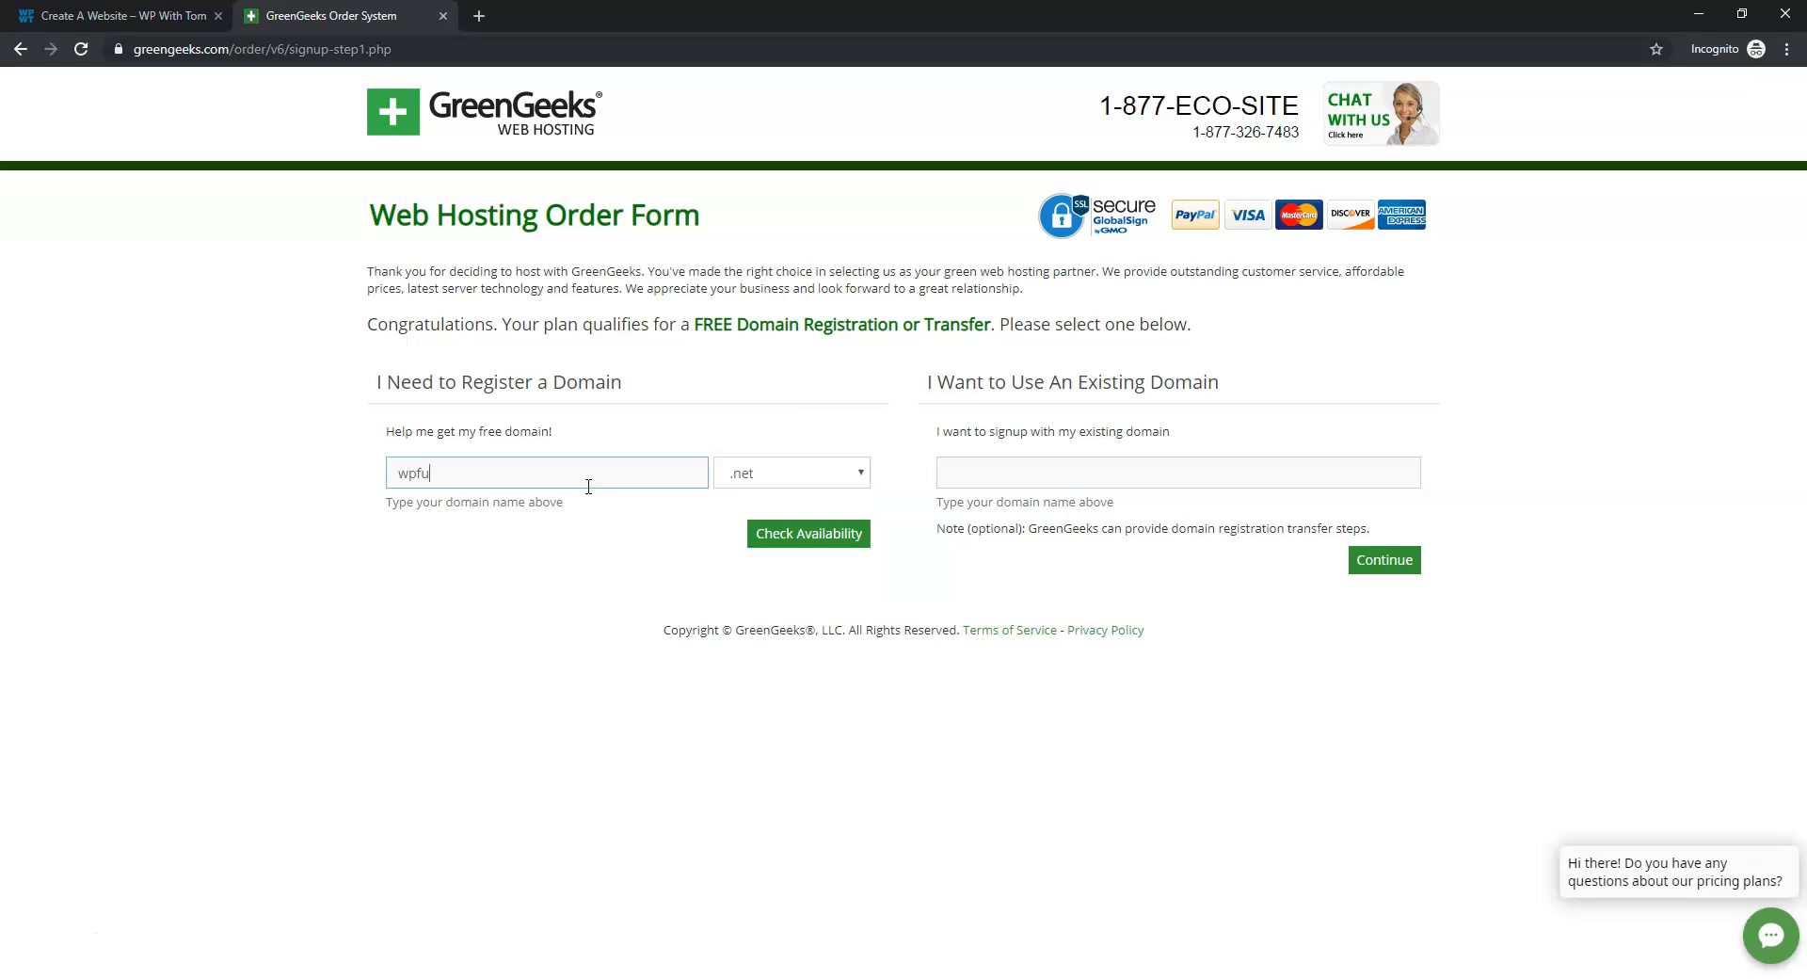
pyautogui.write('ndamentals')
pyautogui.click(829, 534)
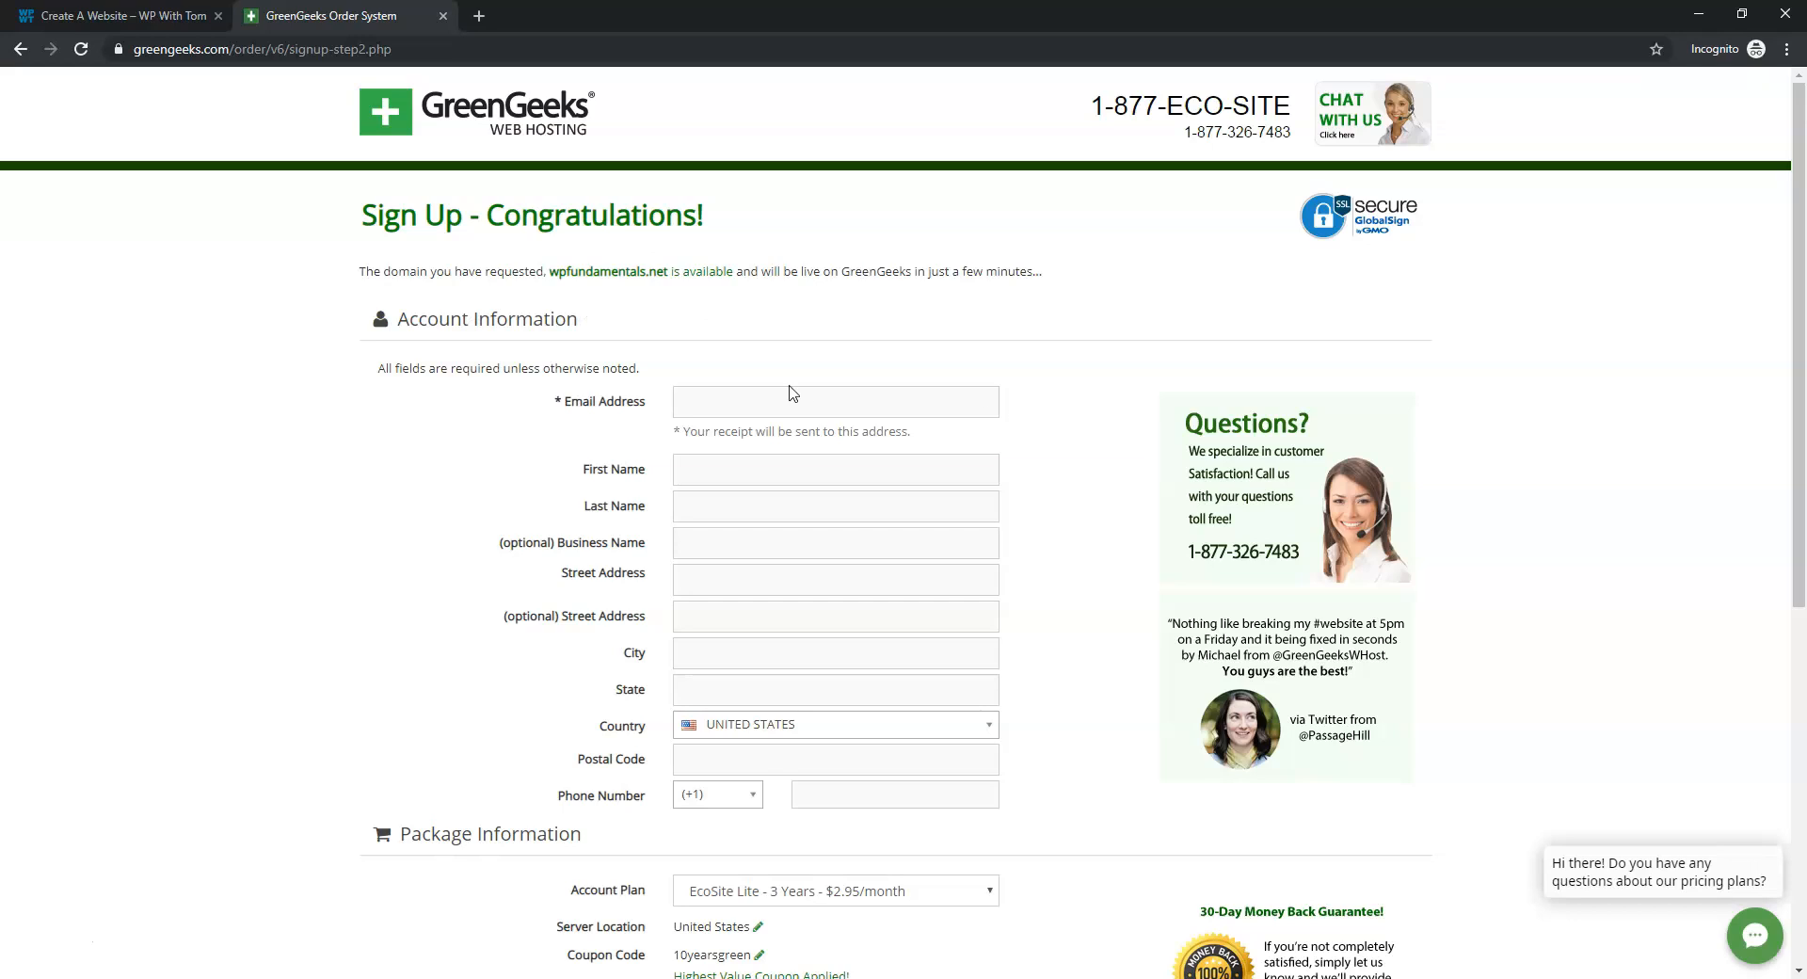
# Keep the 3 Years ($2.95/month) Account Plan and leave Domain WHOIS Privacy enabled
pyautogui.scroll(-6, 847, 622)
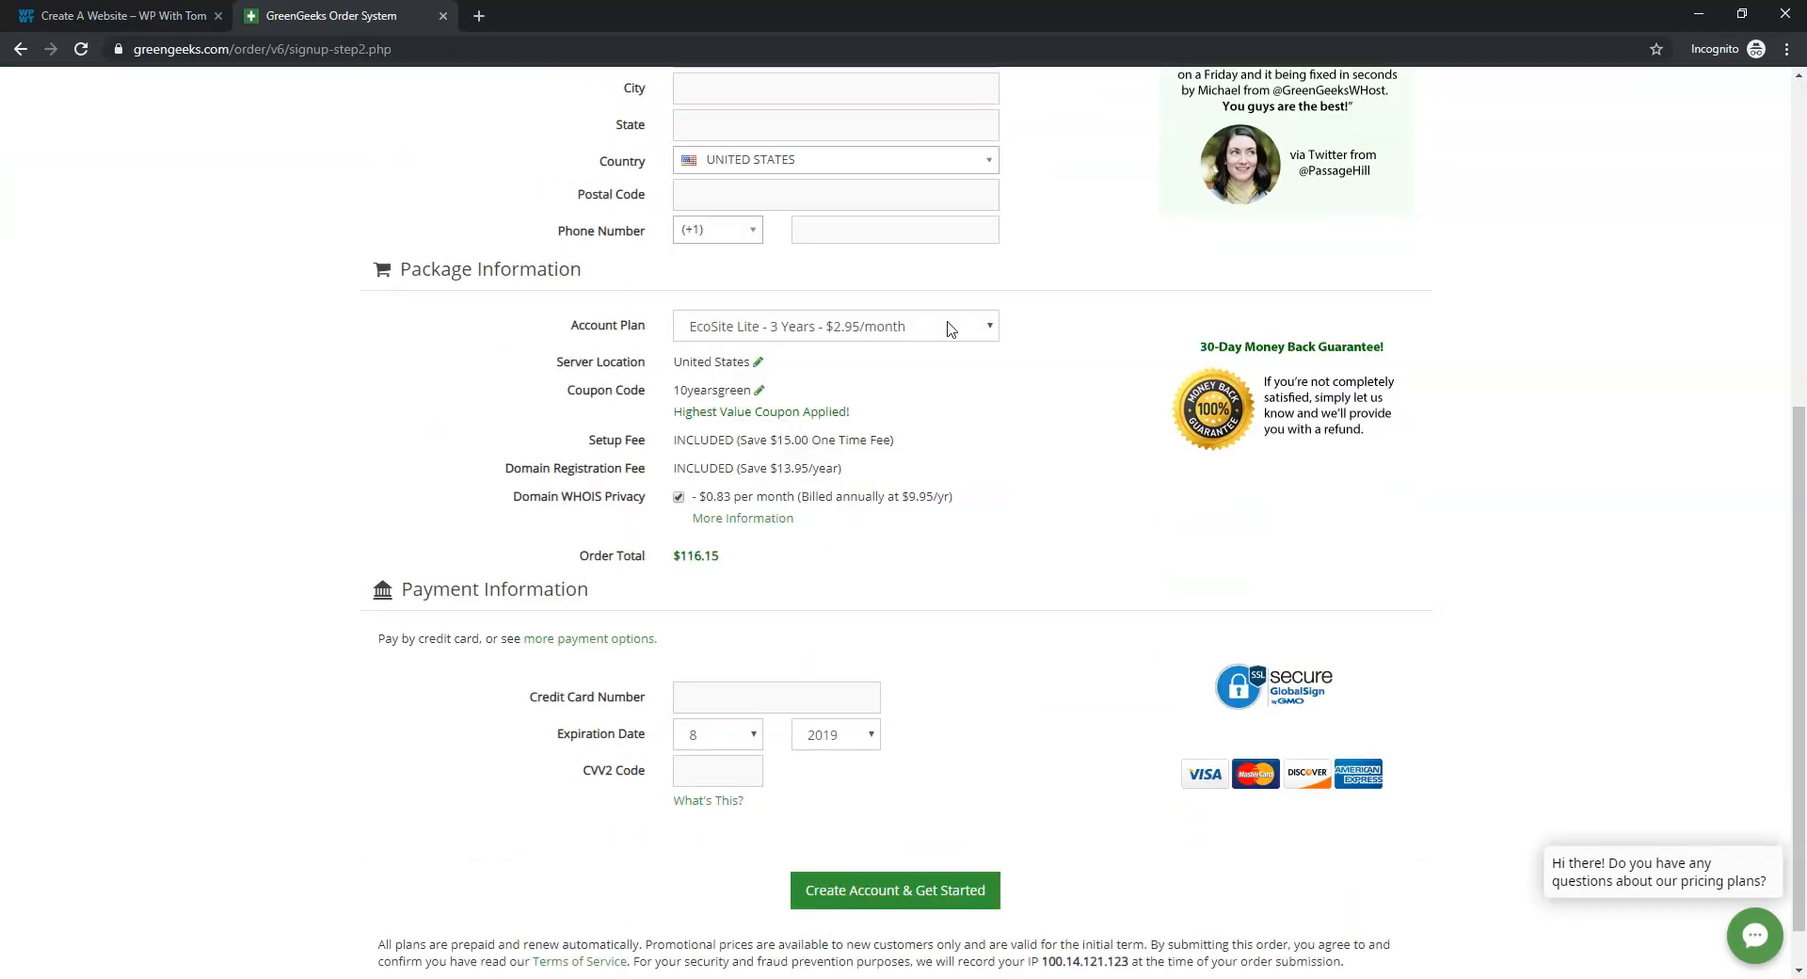
pyautogui.click(908, 330)
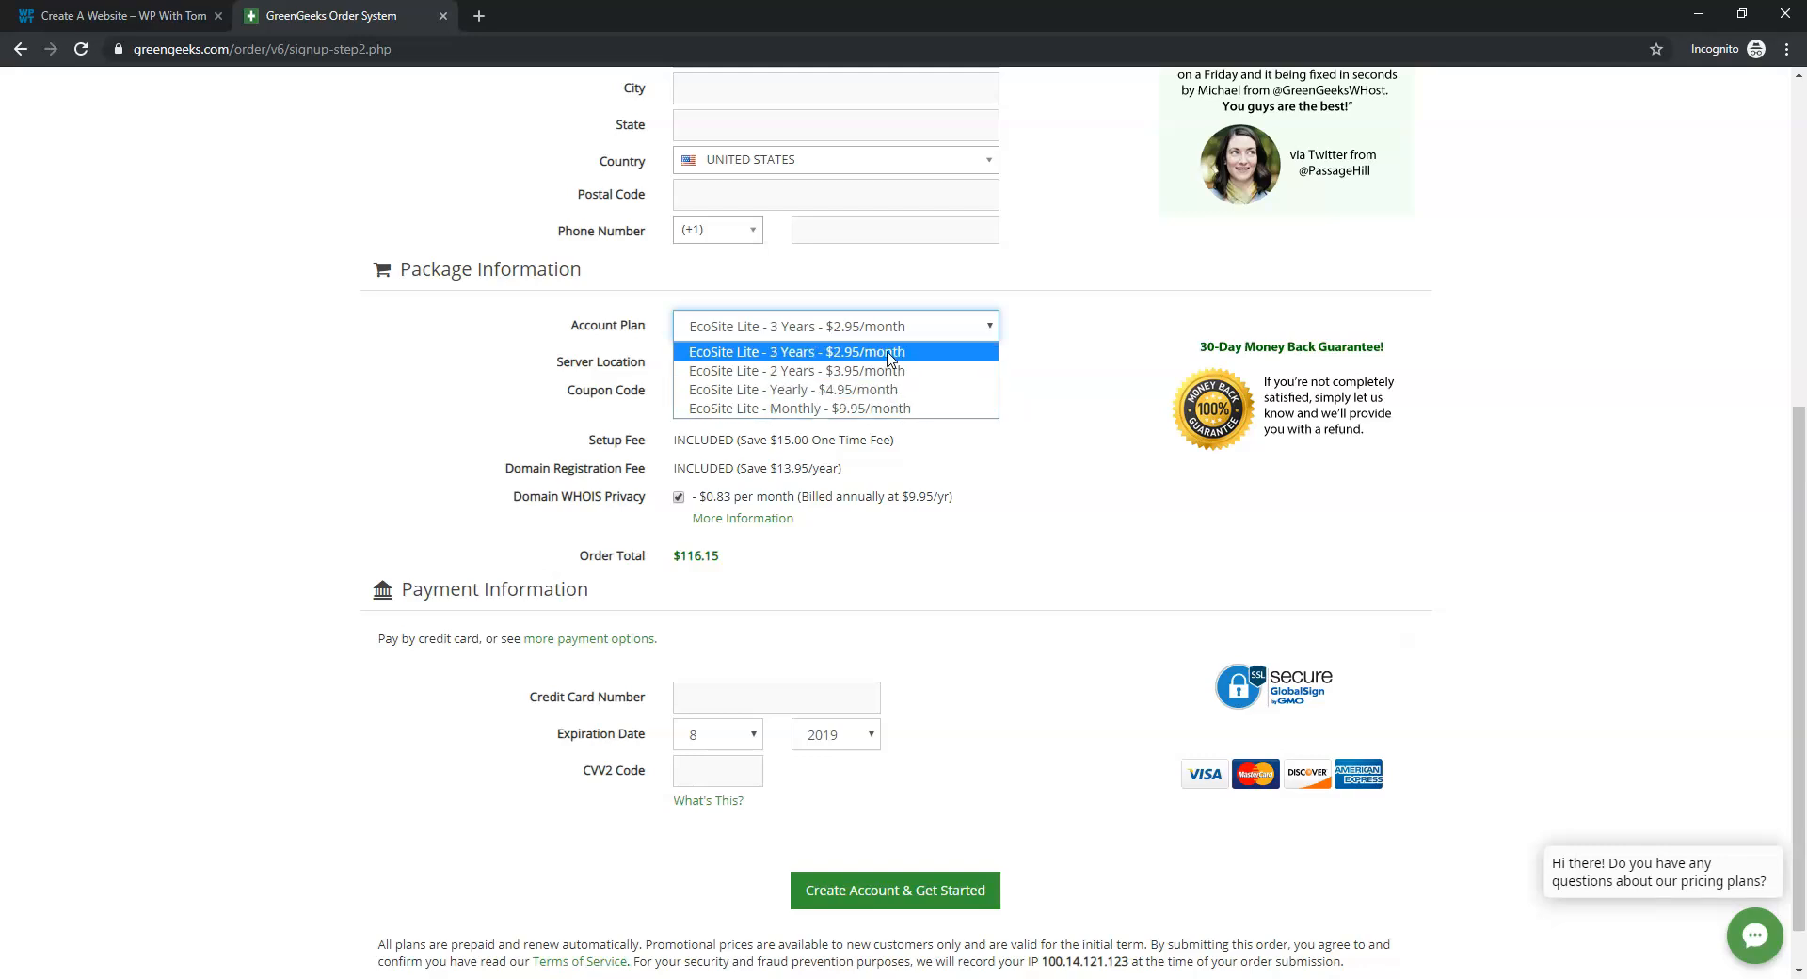
pyautogui.click(916, 329)
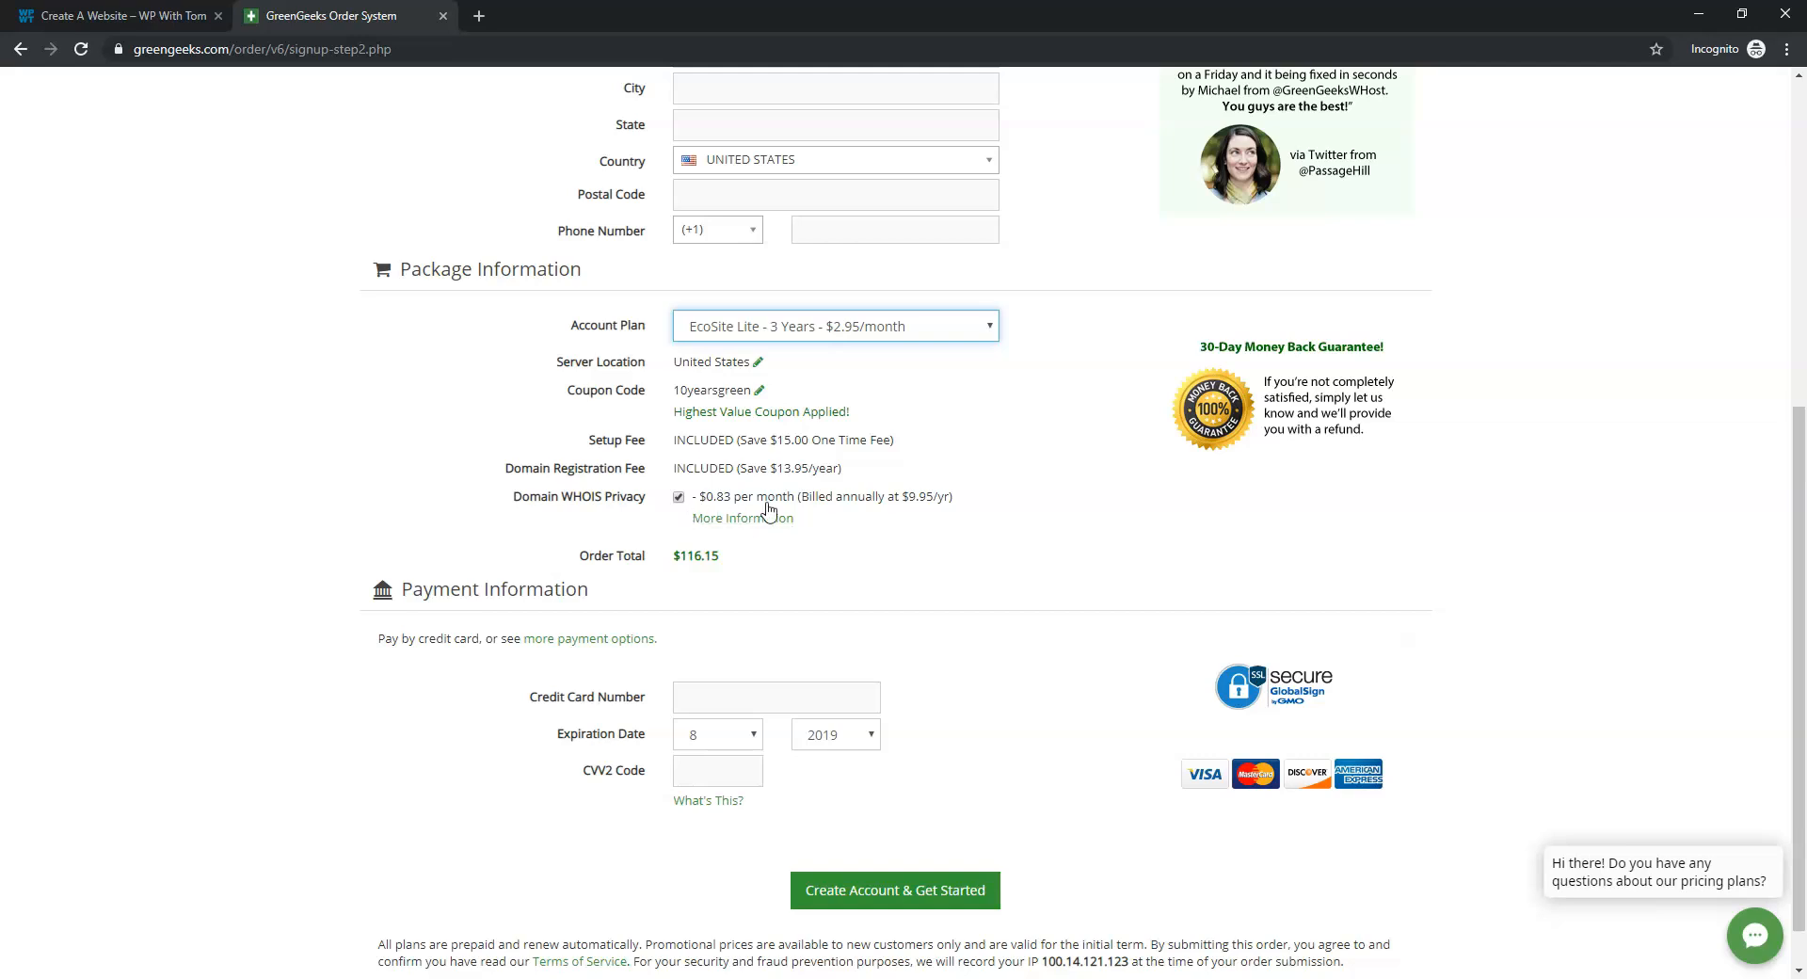
pyautogui.click(678, 497)
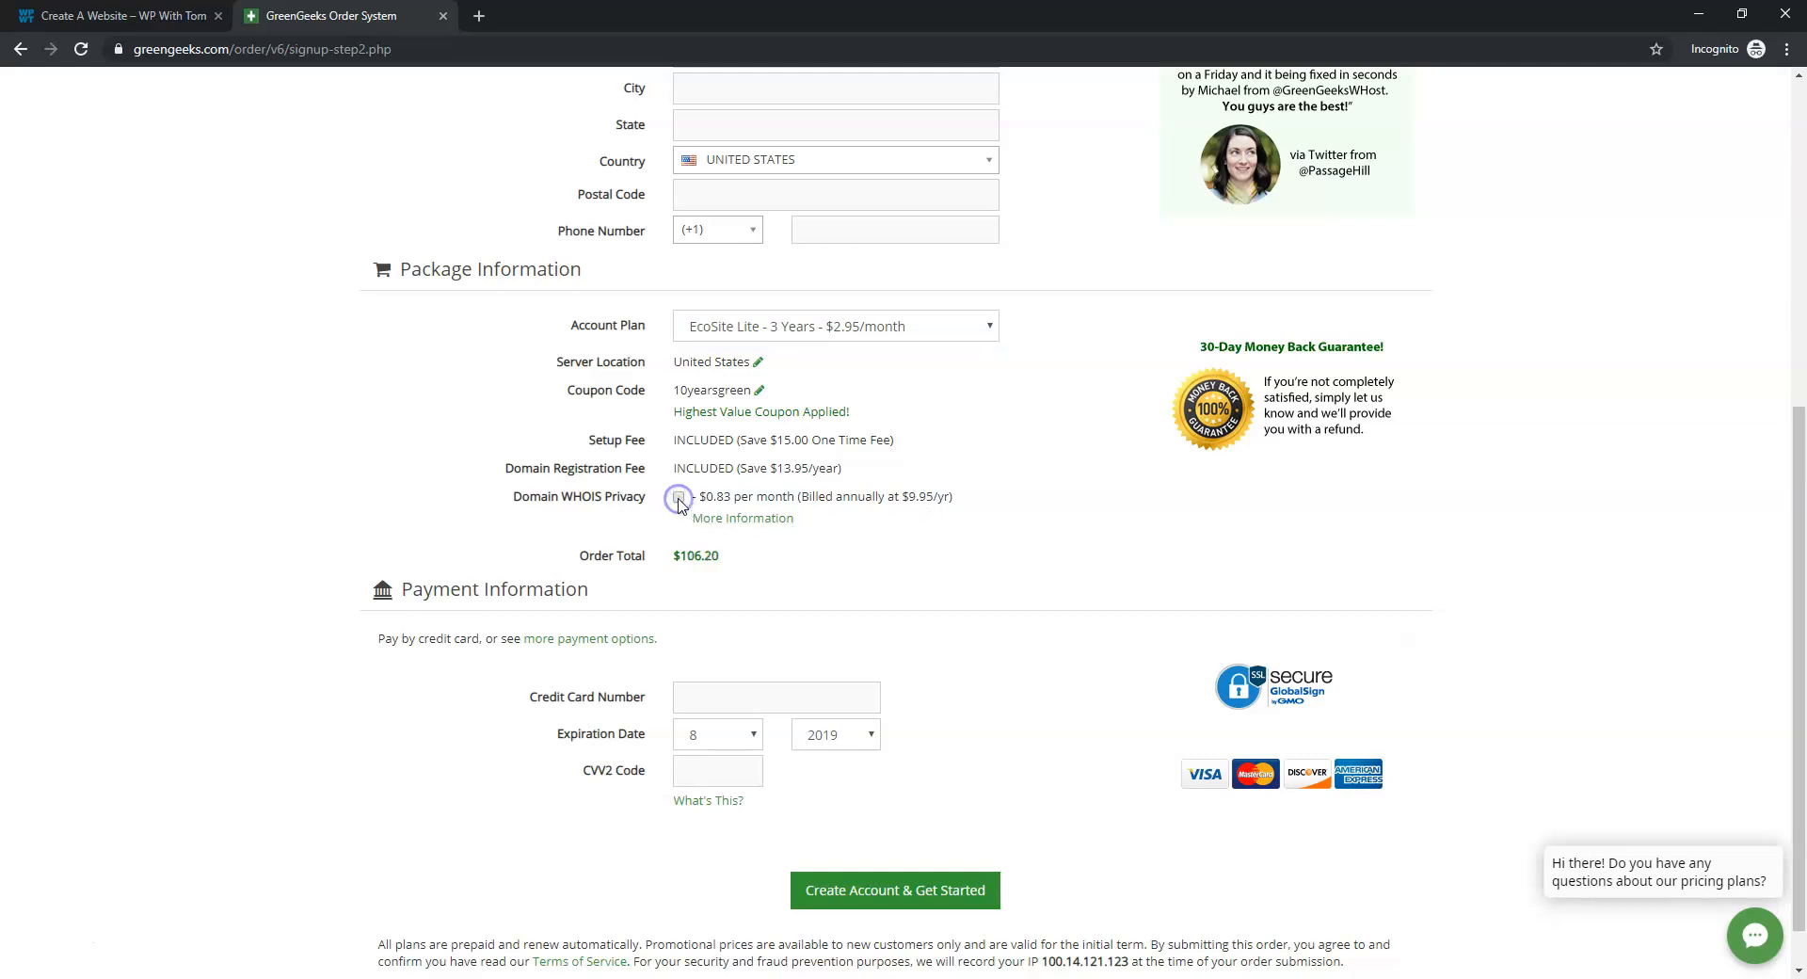
pyautogui.click(679, 497)
pyautogui.click(678, 497)
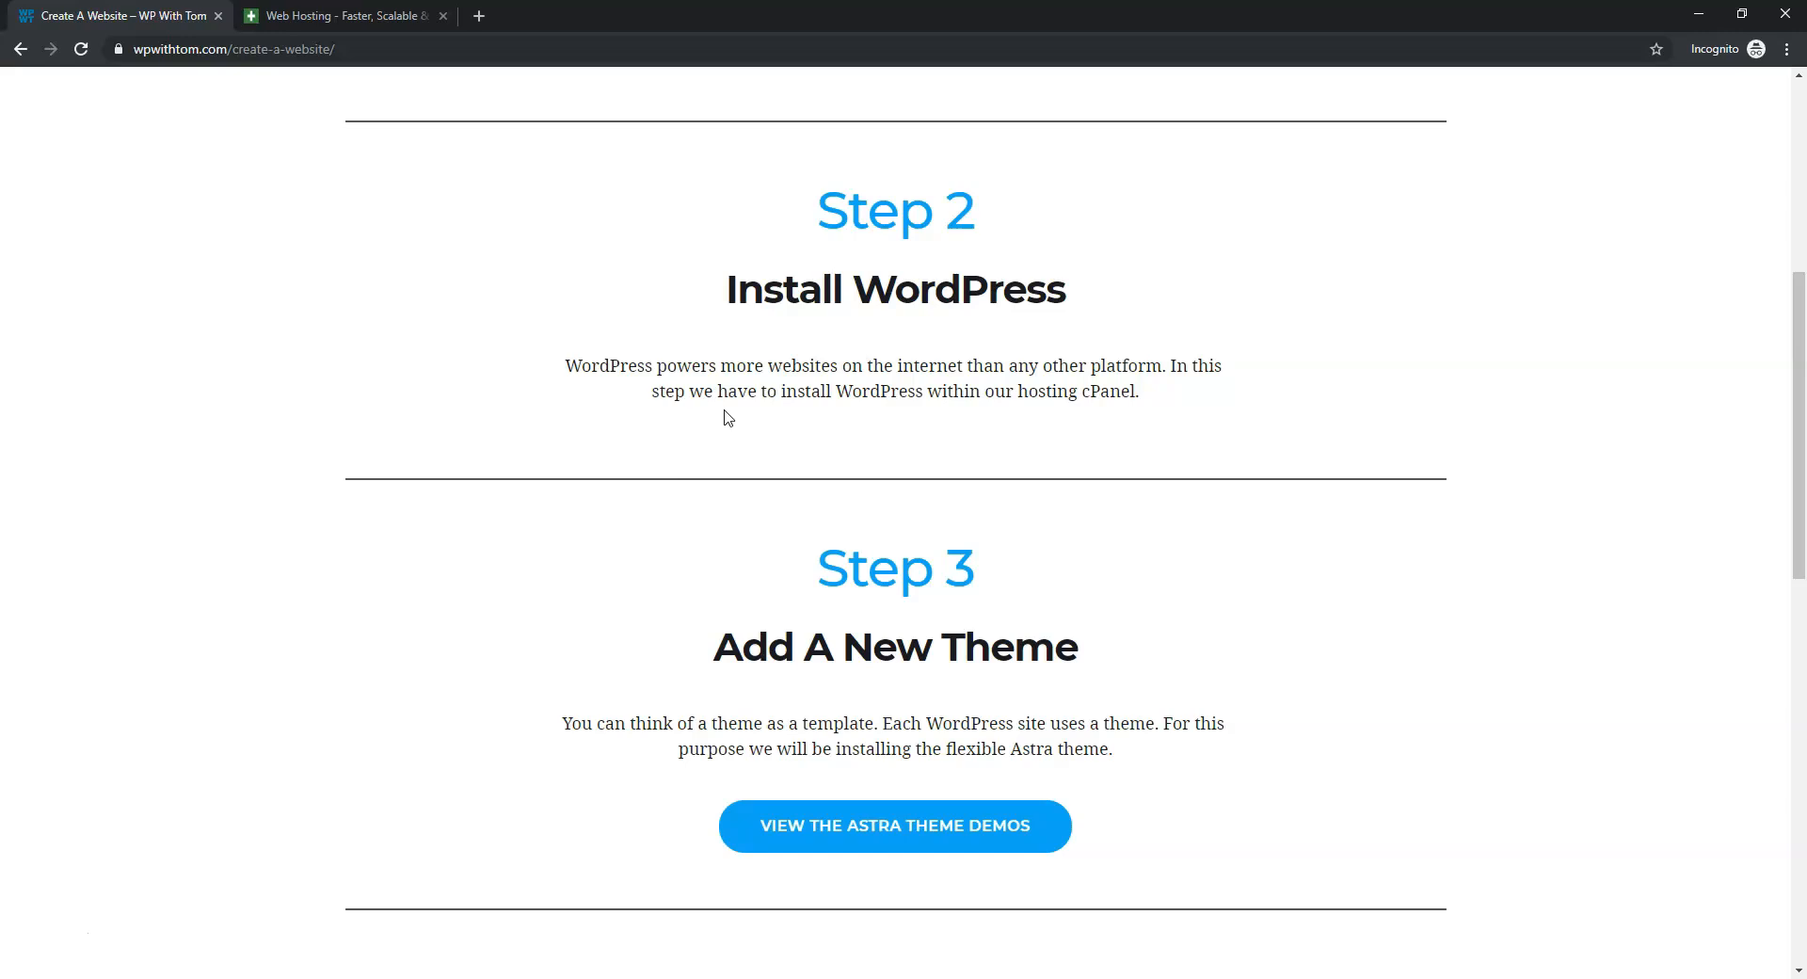
# Sign in to the GreenGeeks Account Manager through Customer Login
pyautogui.click(339, 16)
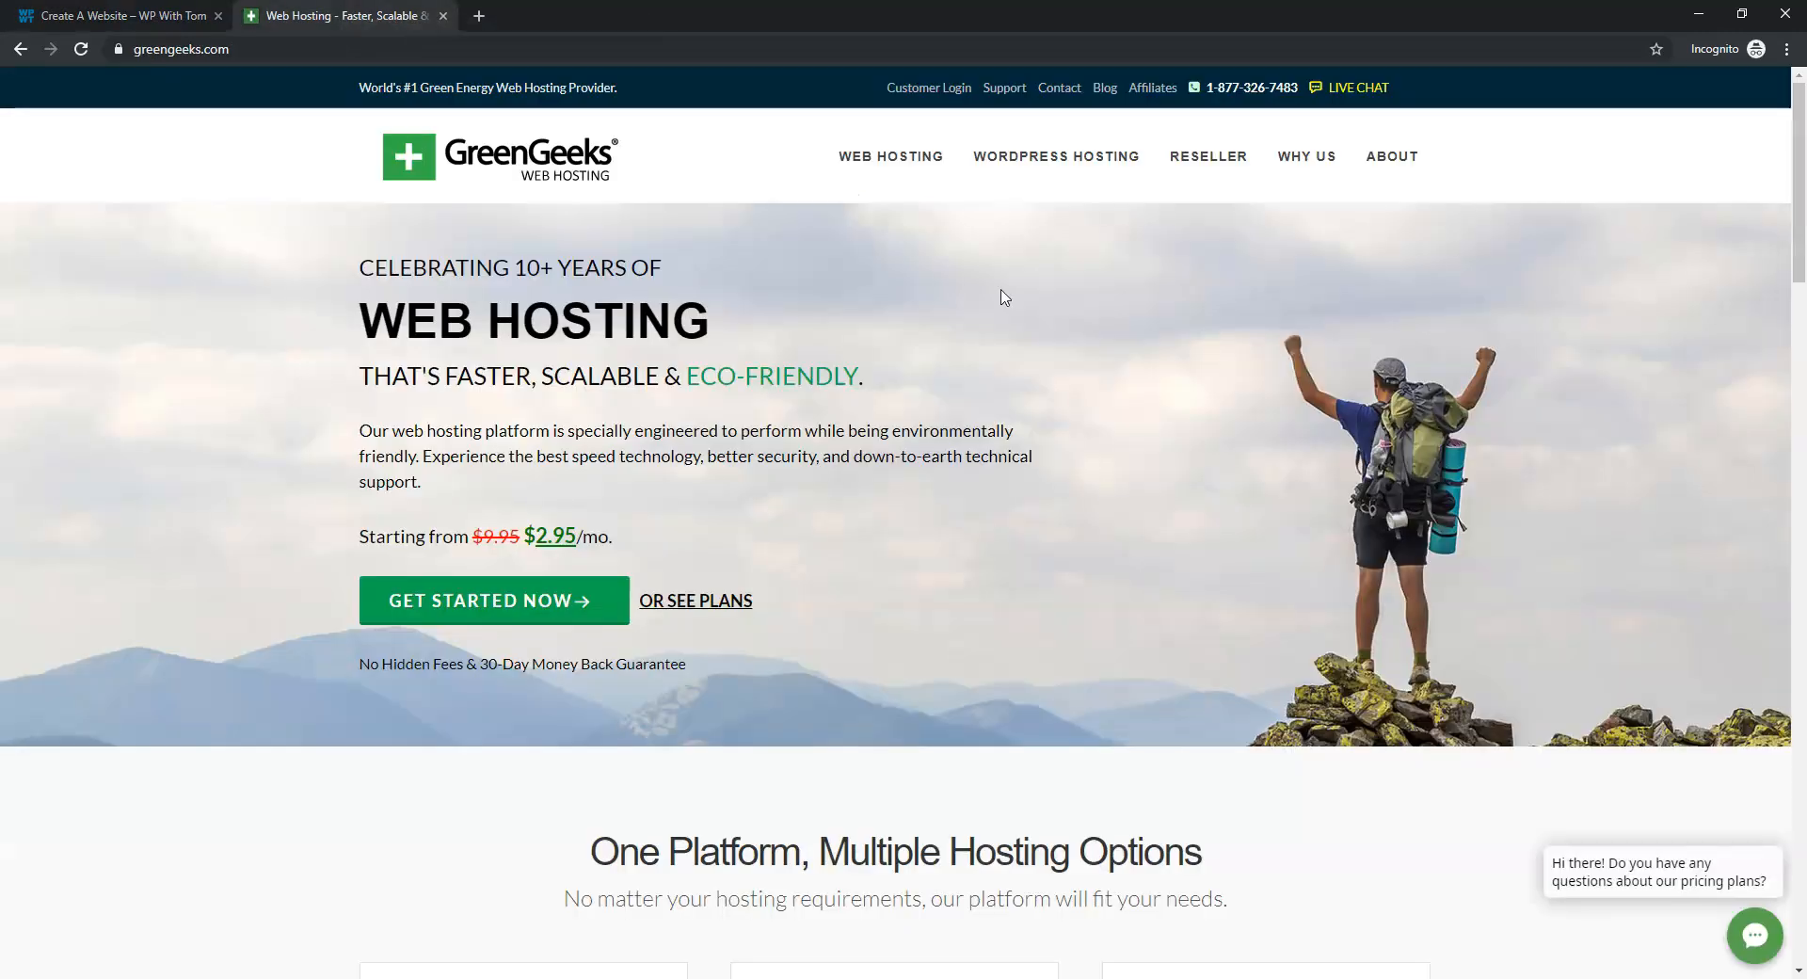
pyautogui.click(934, 90)
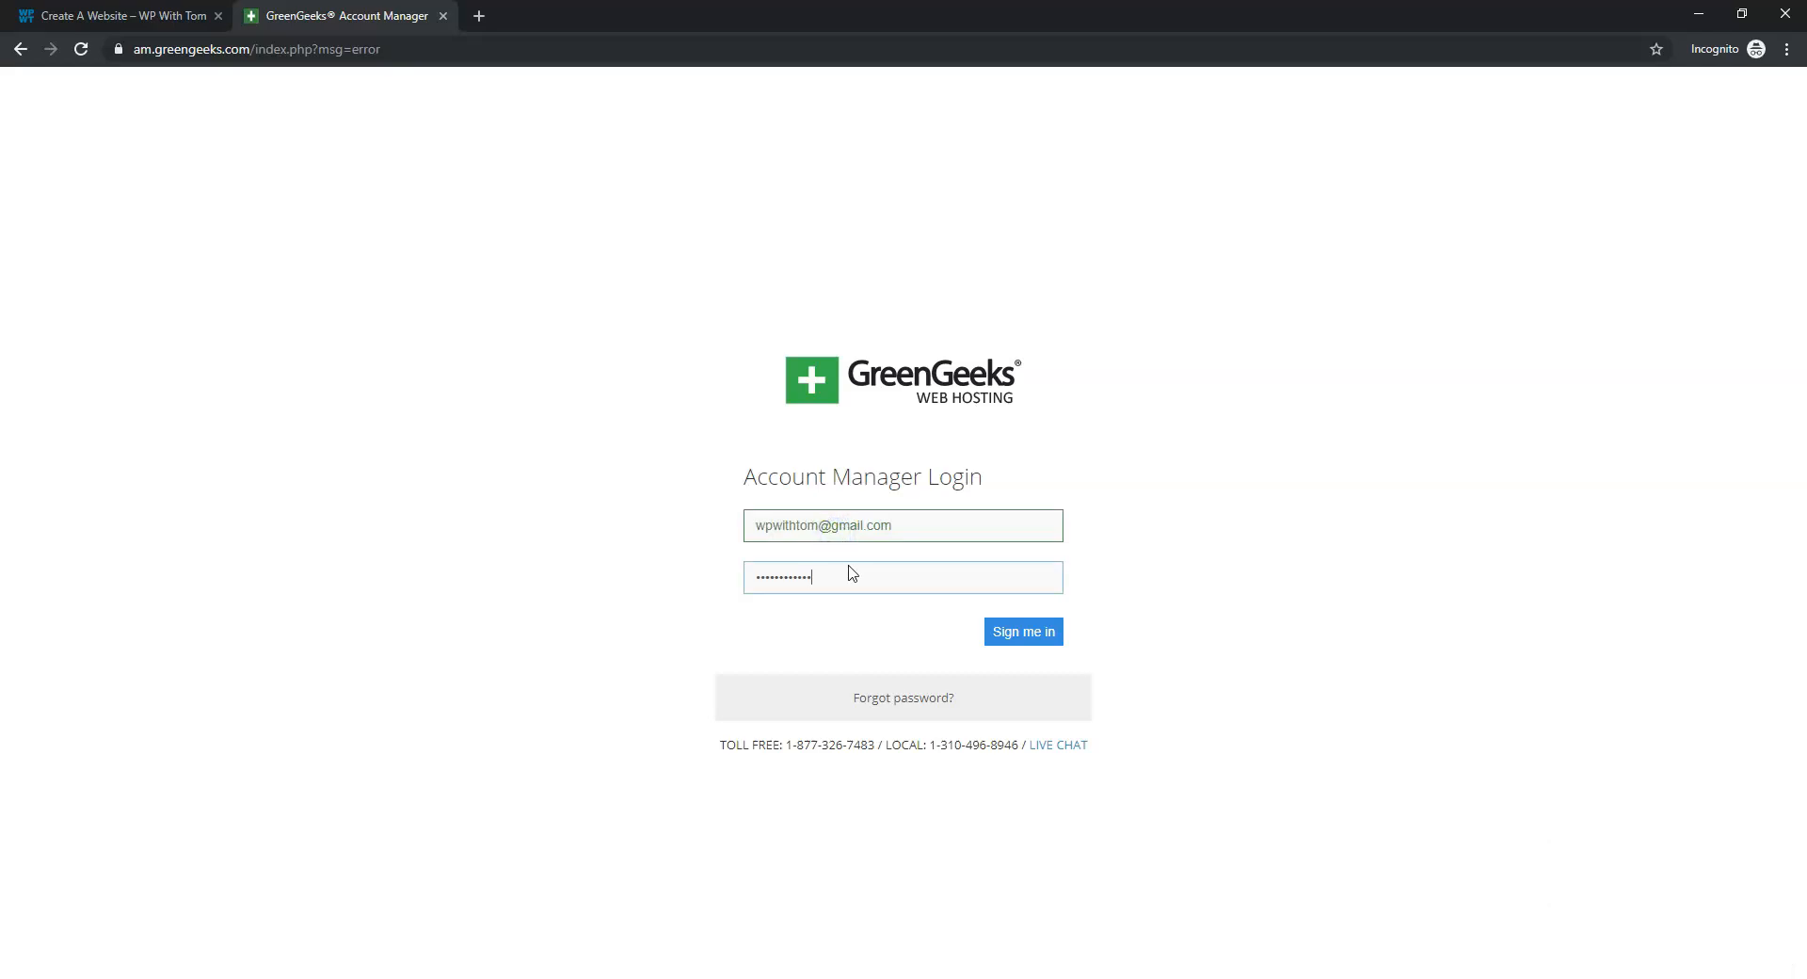
pyautogui.press('Return')
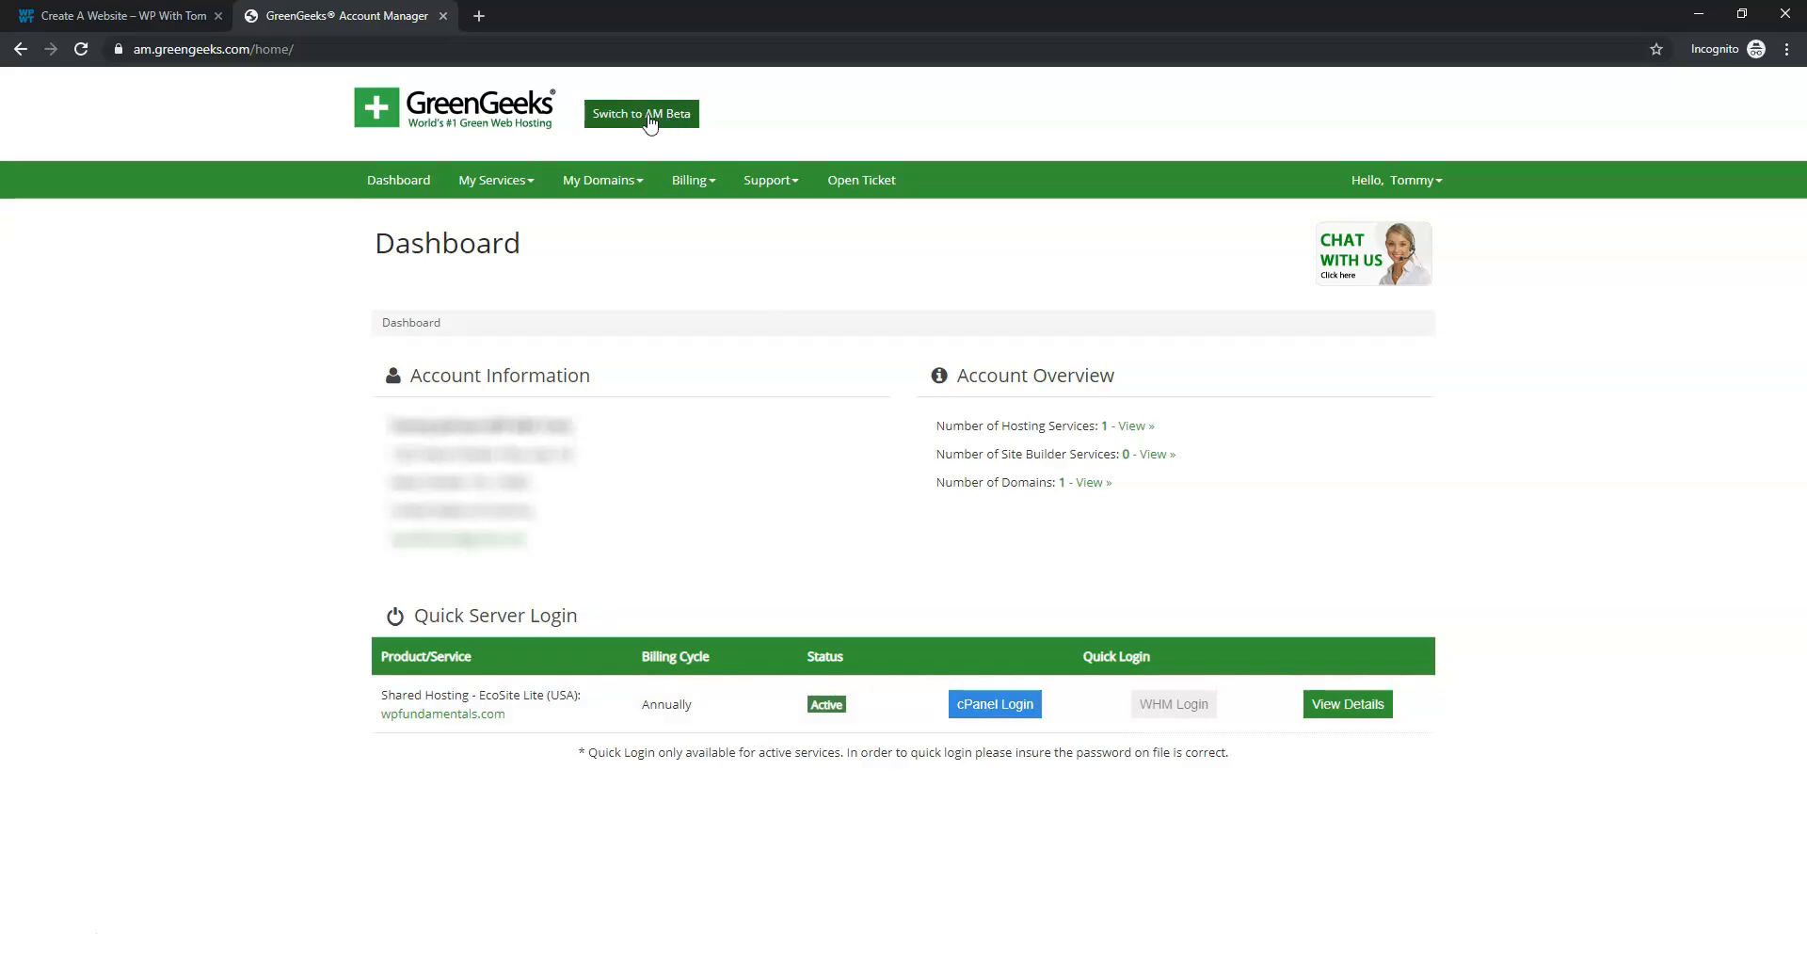
# Open cPanel for wpfundamentals.com and launch the Softaculous WordPress installer
pyautogui.click(998, 715)
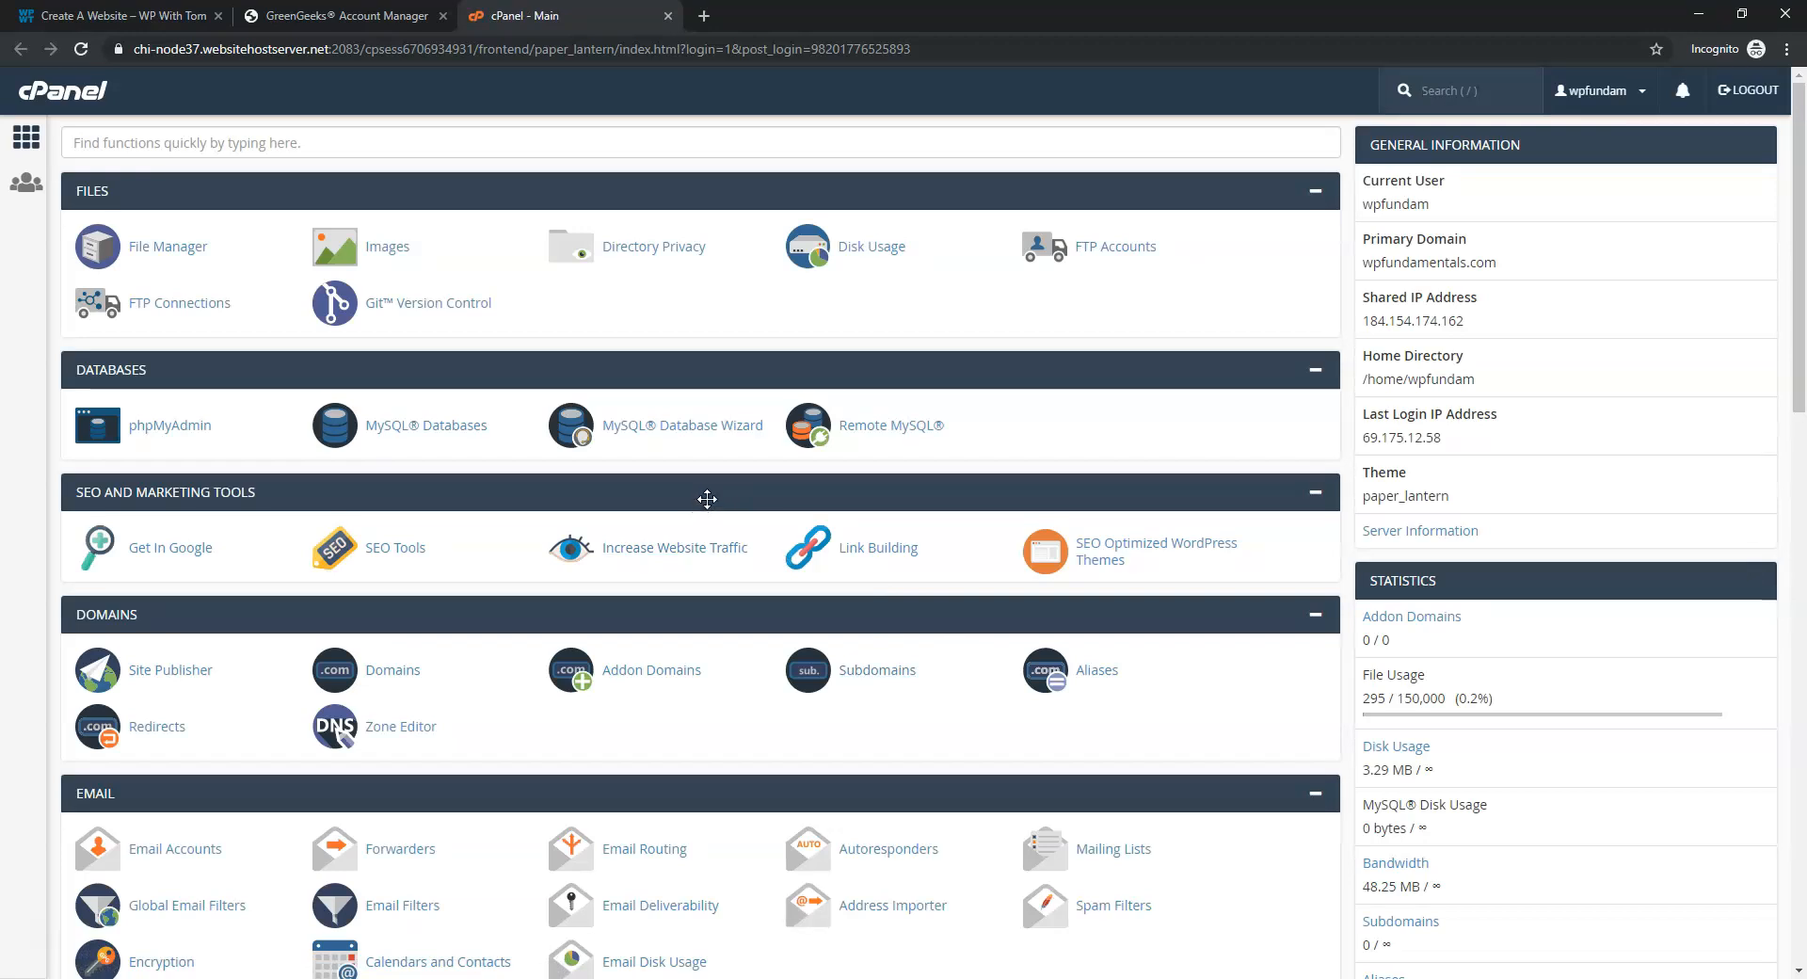
pyautogui.scroll(-17, 707, 499)
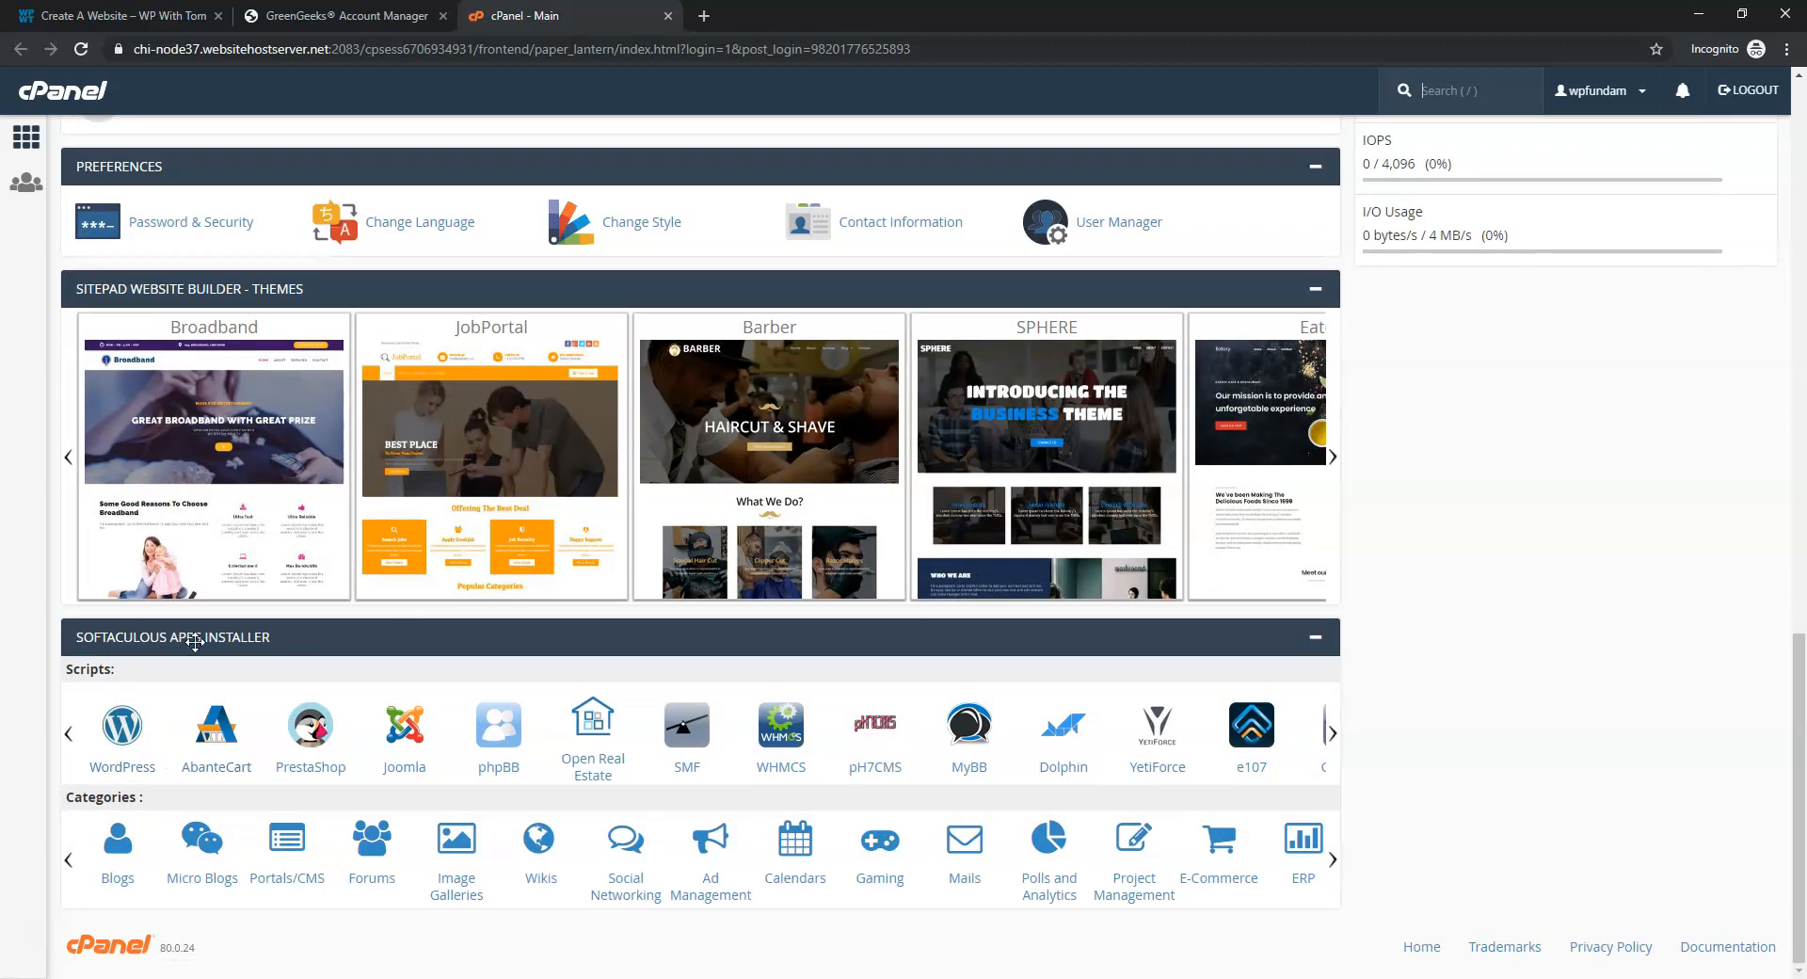
pyautogui.click(118, 738)
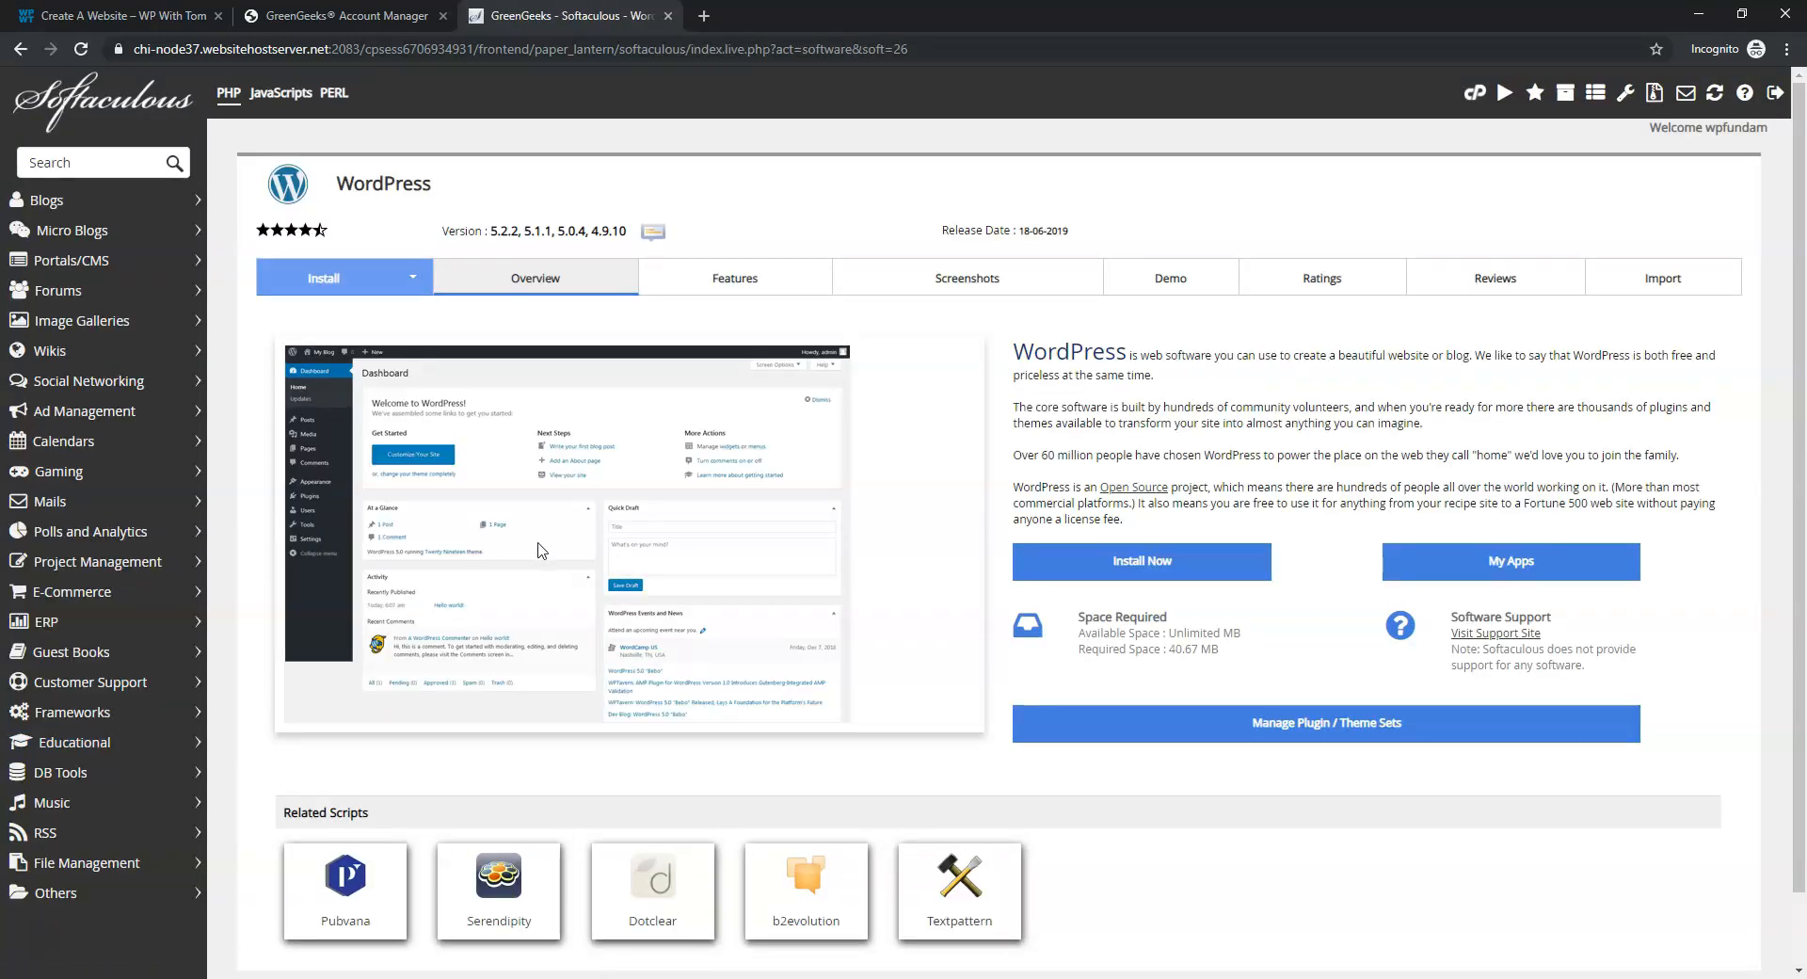
pyautogui.click(1148, 562)
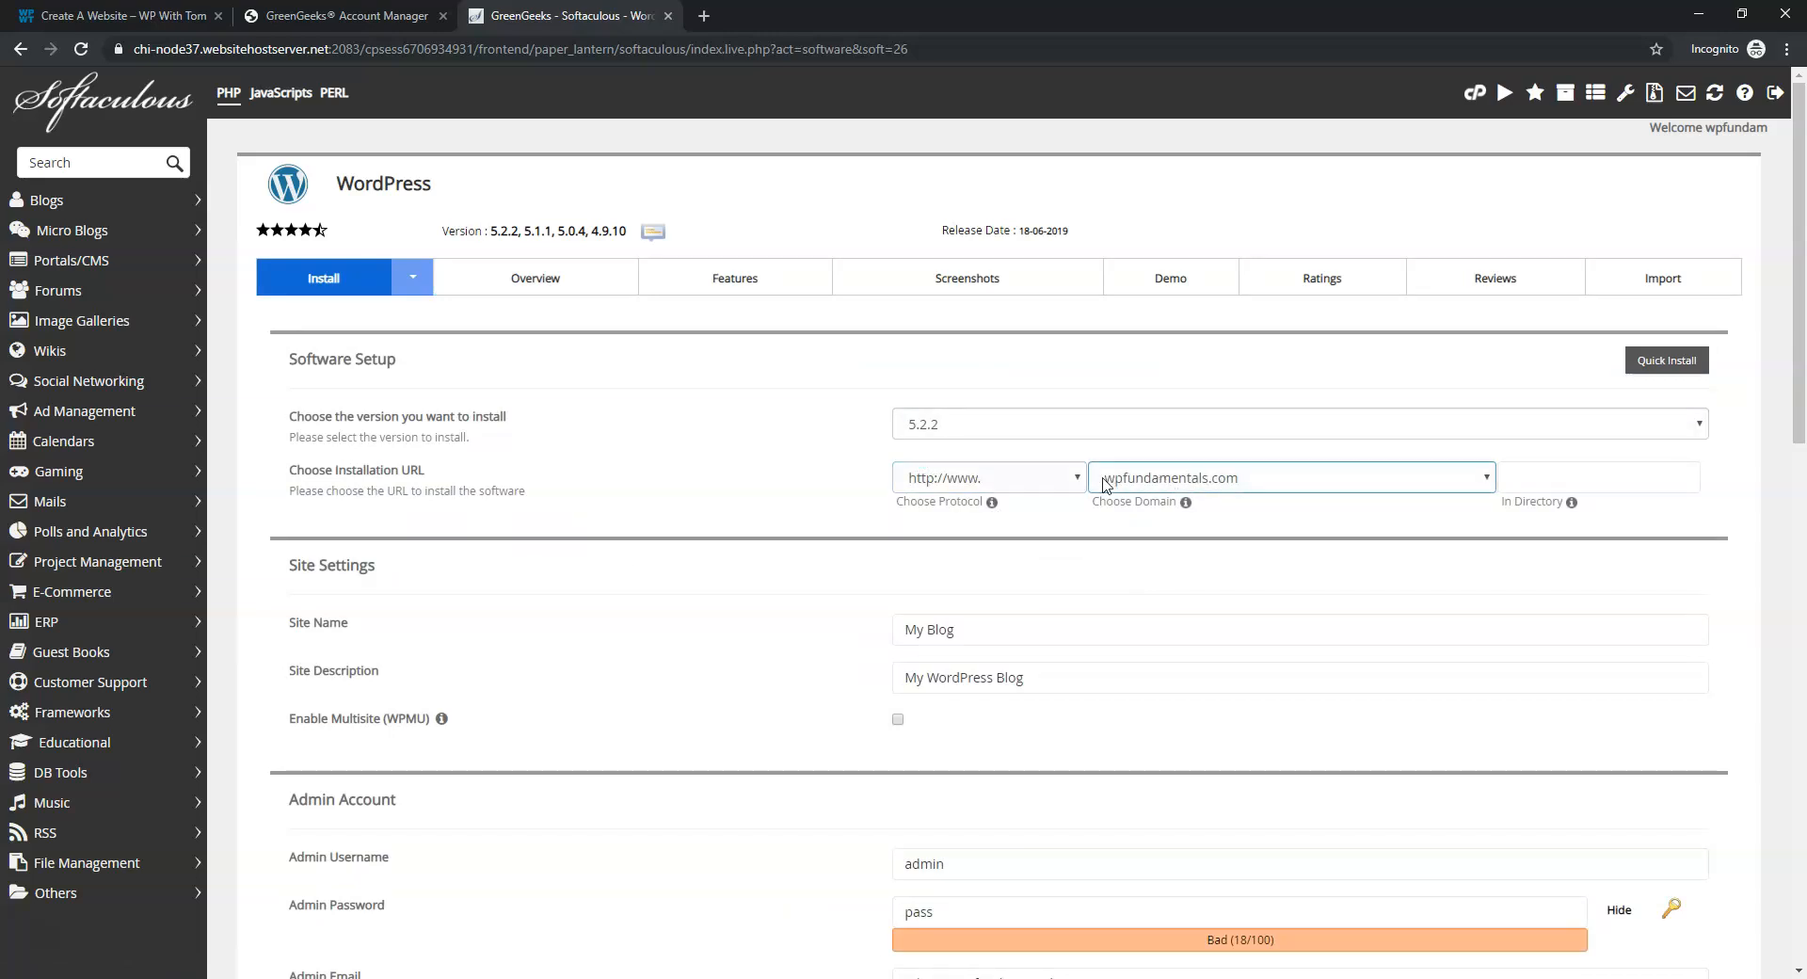
pyautogui.click(1060, 483)
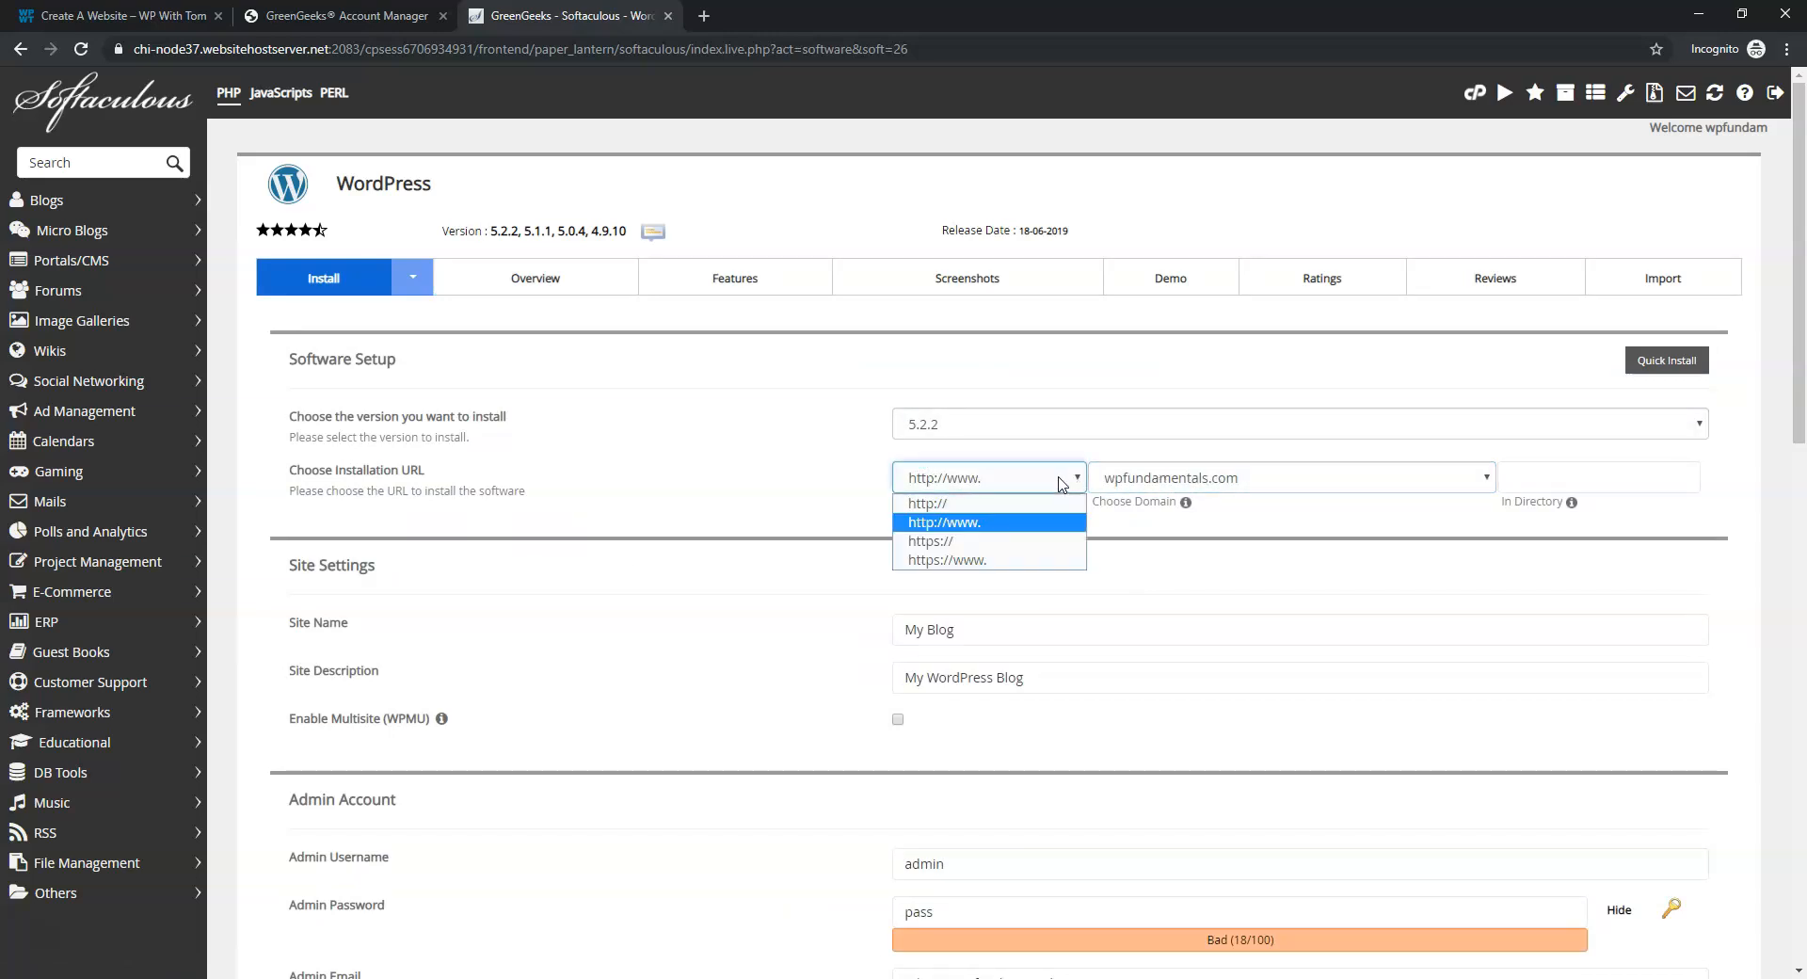
pyautogui.click(1027, 541)
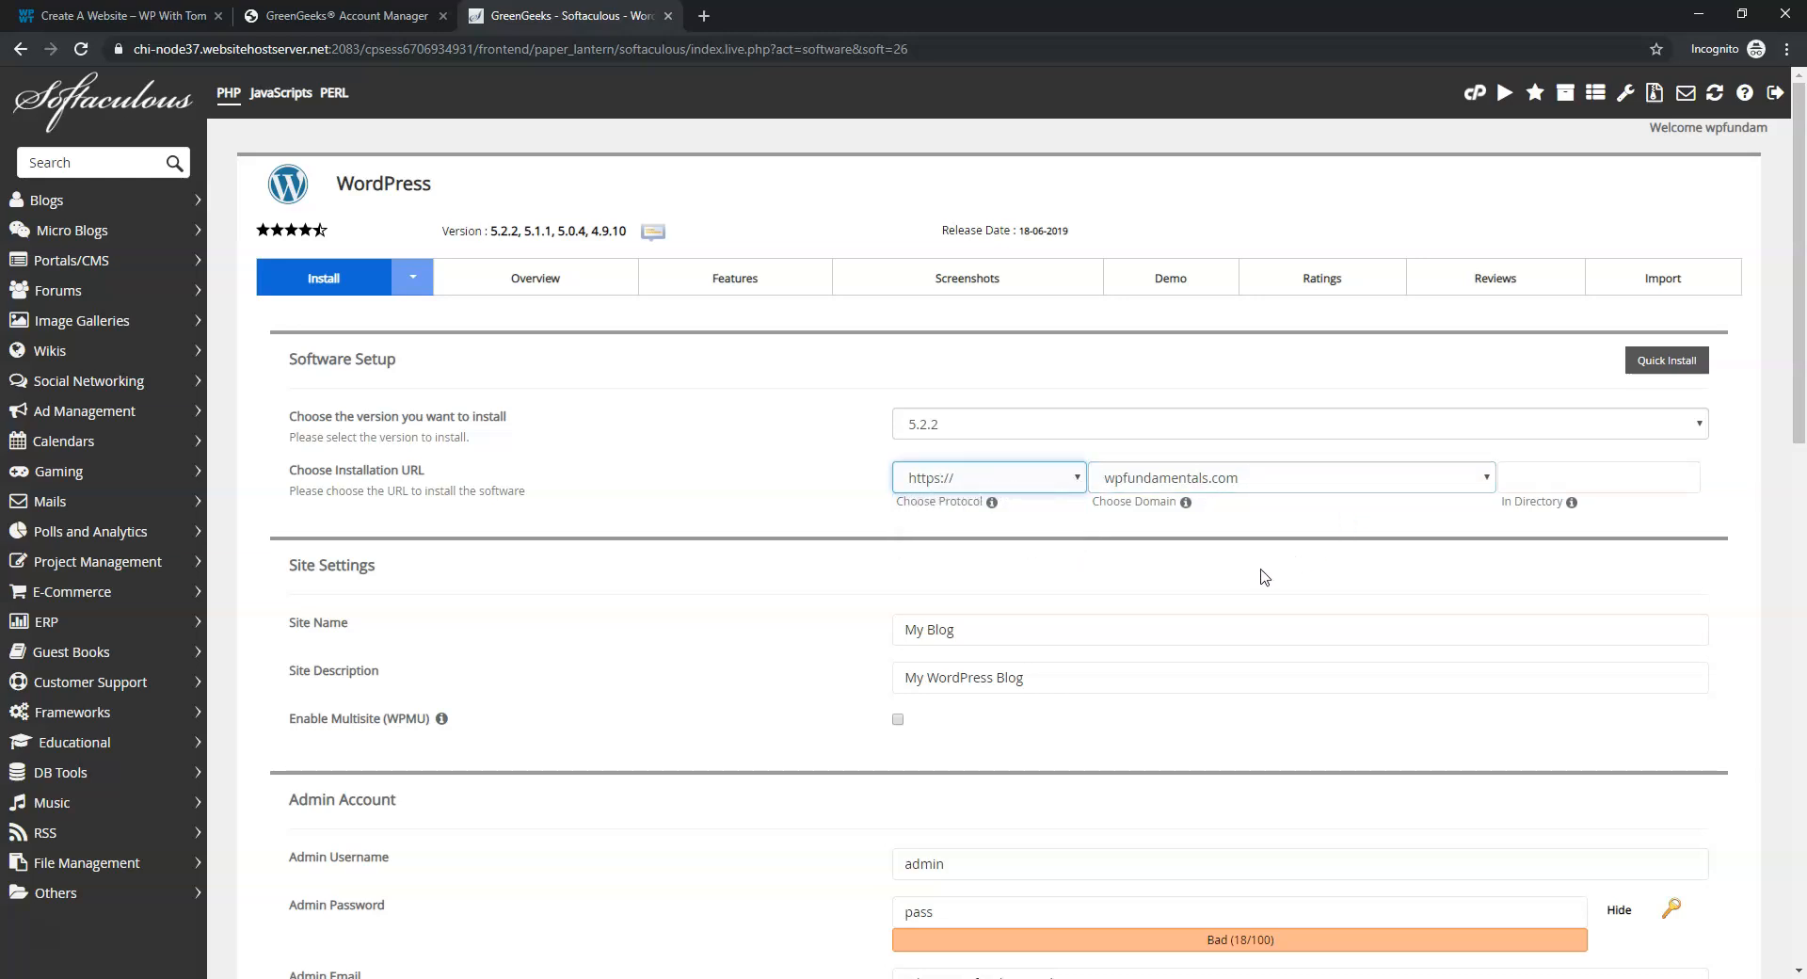
# Name the site 'WP Fundamentals' with the description 'Learn WordPress'
pyautogui.scroll(-1, 1095, 554)
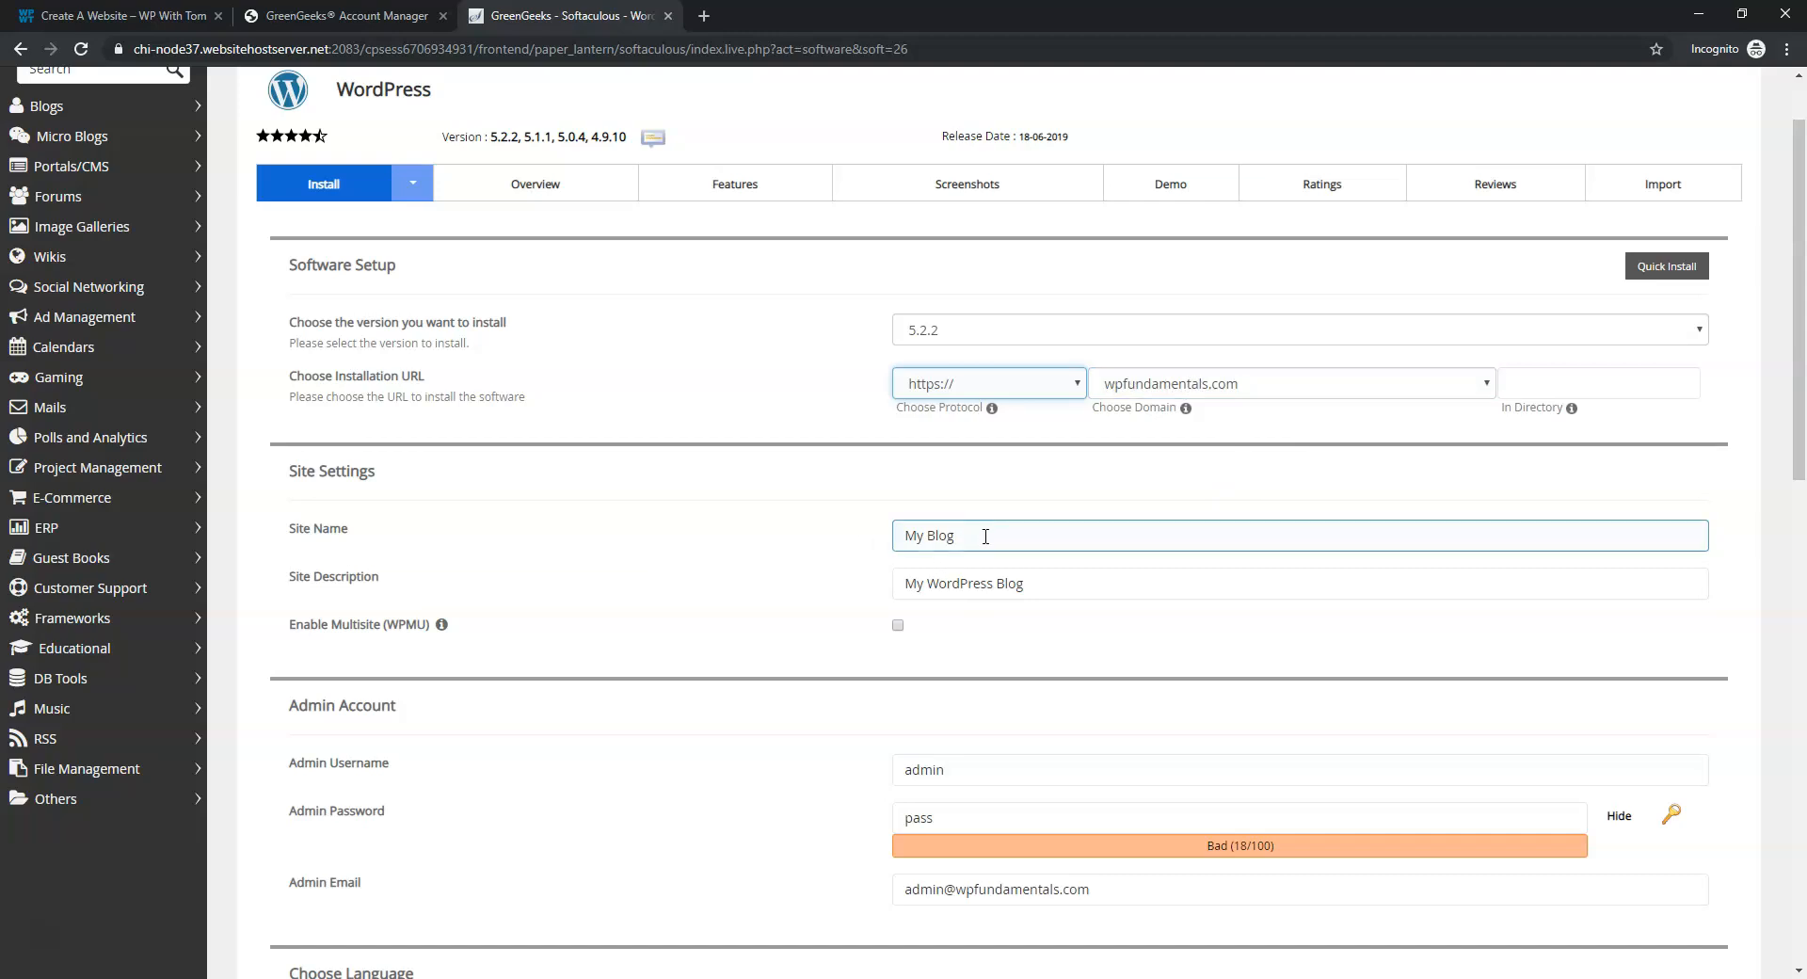
pyautogui.moveTo(985, 535); pyautogui.dragTo(851, 523)
pyautogui.write('WP Fundamentals')
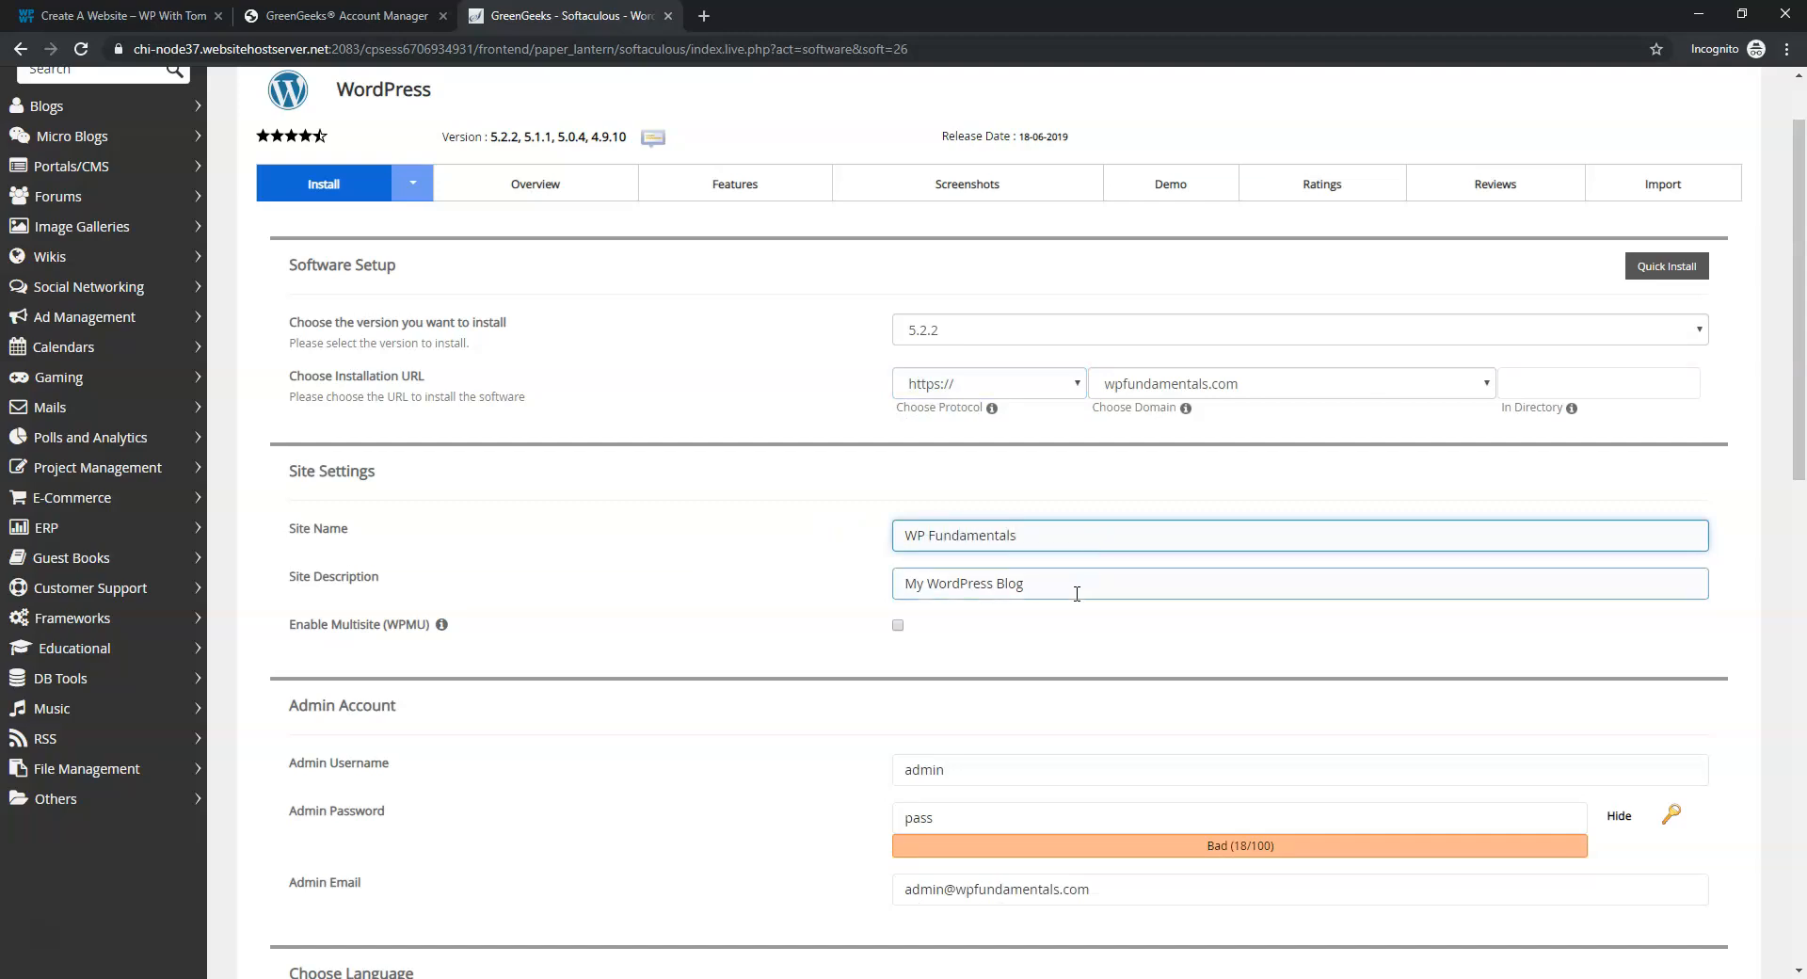
pyautogui.moveTo(1031, 584); pyautogui.dragTo(888, 583)
pyautogui.write('Learn')
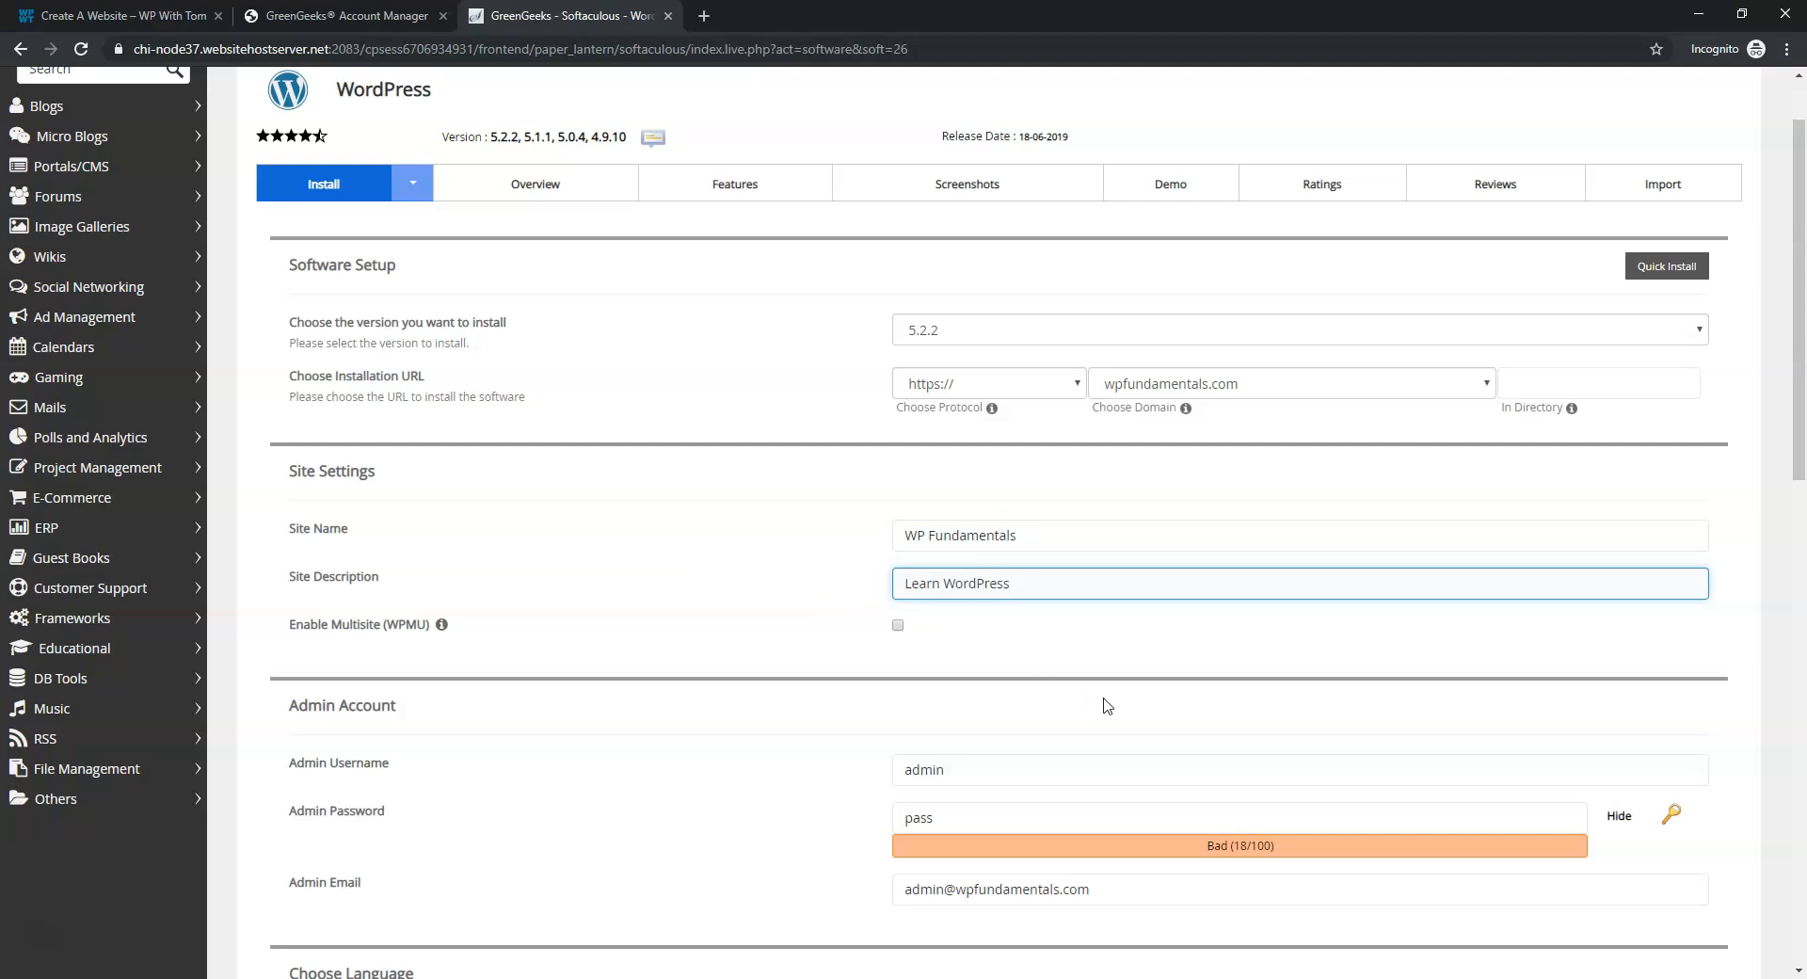
pyautogui.scroll(-2, 1126, 690)
# Set the admin username to WPFundamentals and enter a new strong admin password
pyautogui.click(969, 583)
pyautogui.moveTo(967, 583); pyautogui.dragTo(862, 585)
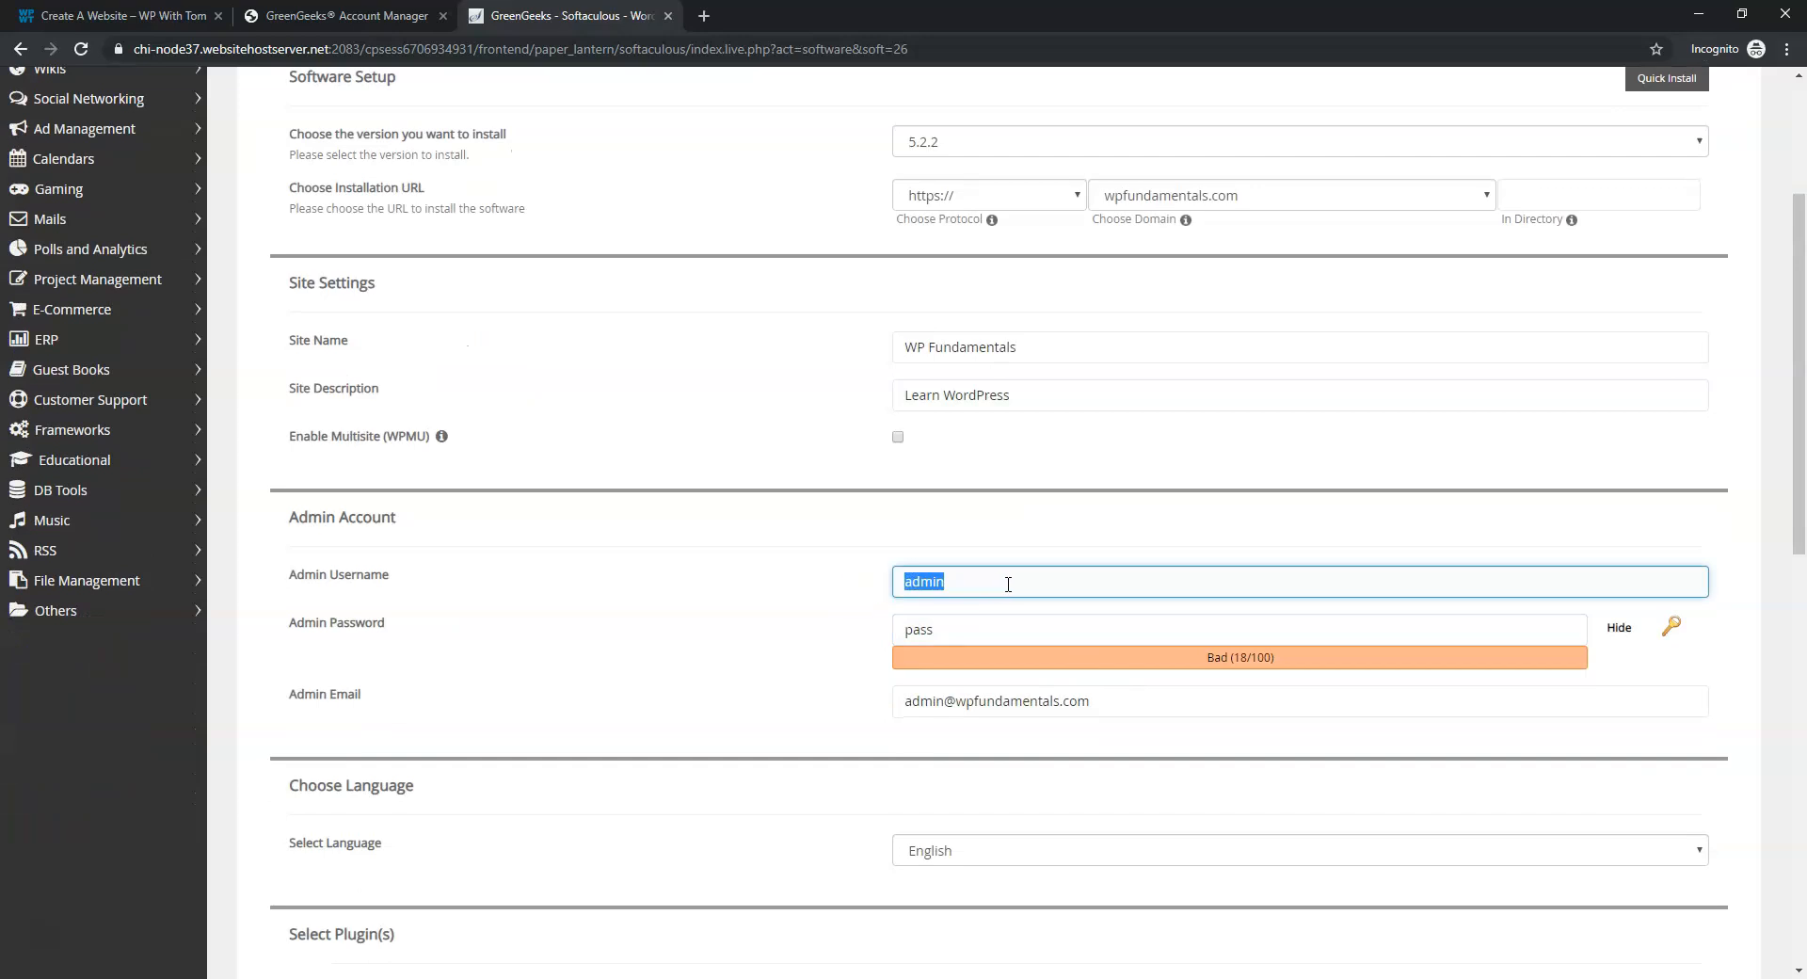
pyautogui.write('WPFundamentals')
pyautogui.moveTo(973, 621); pyautogui.dragTo(907, 623)
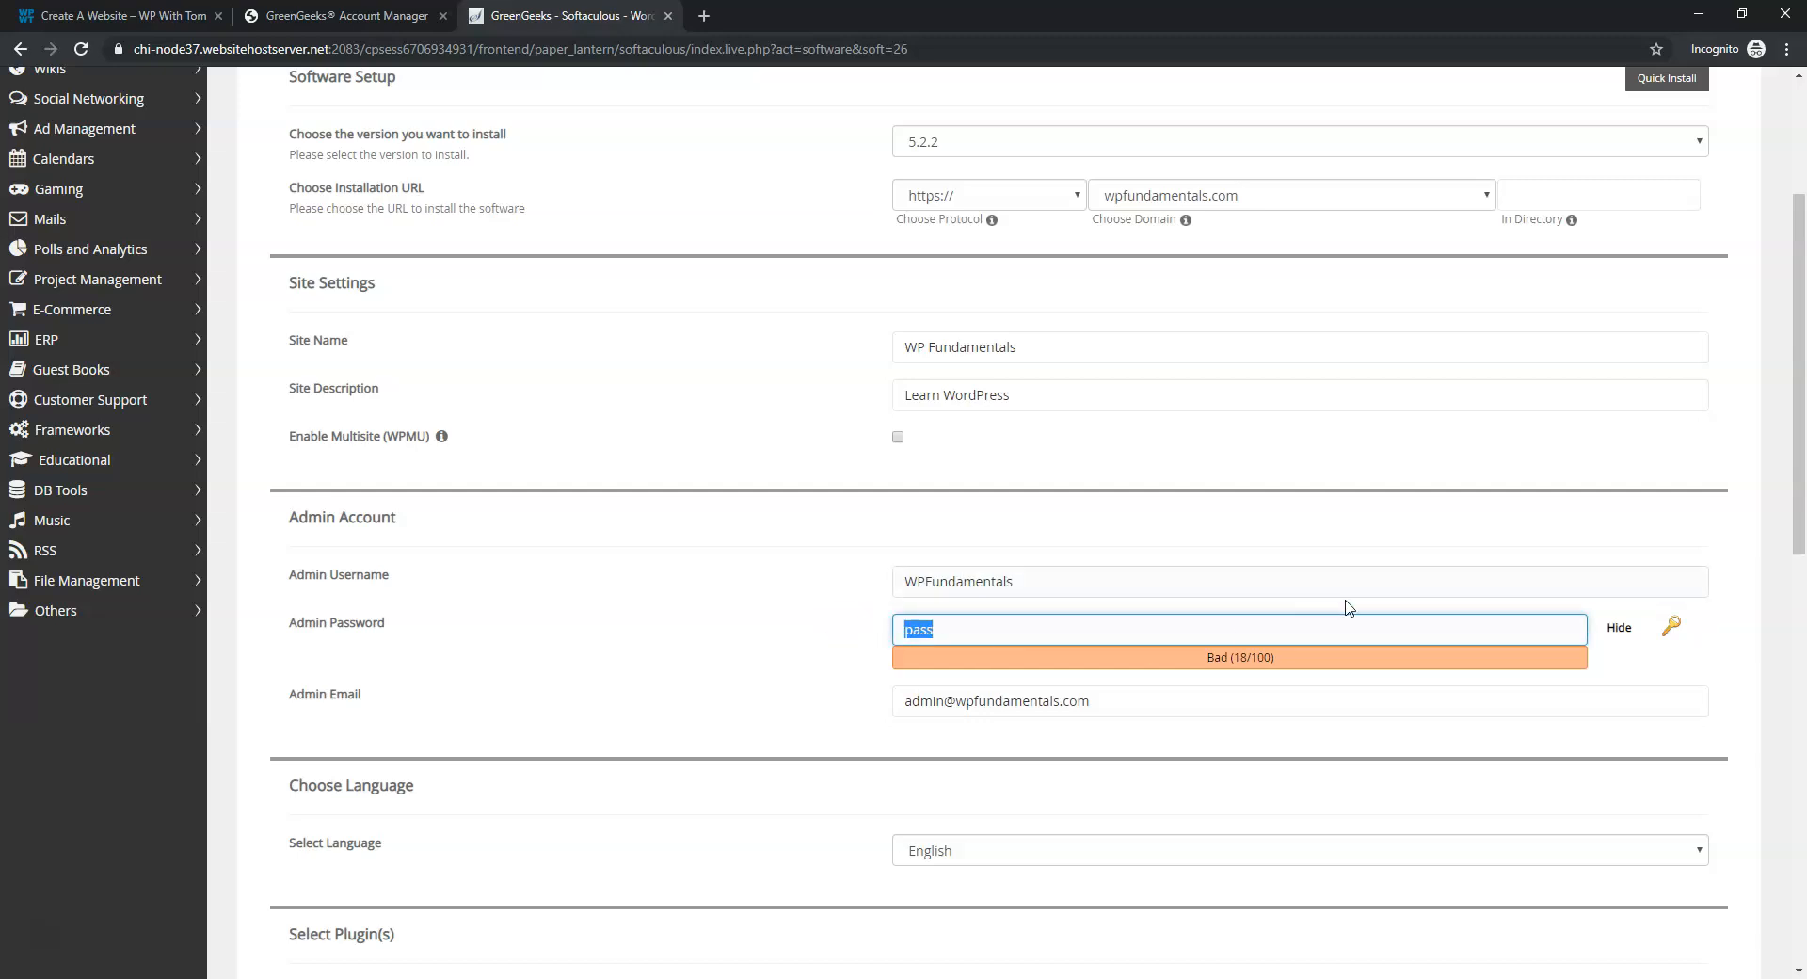
pyautogui.click(1619, 627)
pyautogui.click(1082, 639)
pyautogui.hotkey('ctrl', 'a')
pyautogui.write('••••••••••••')
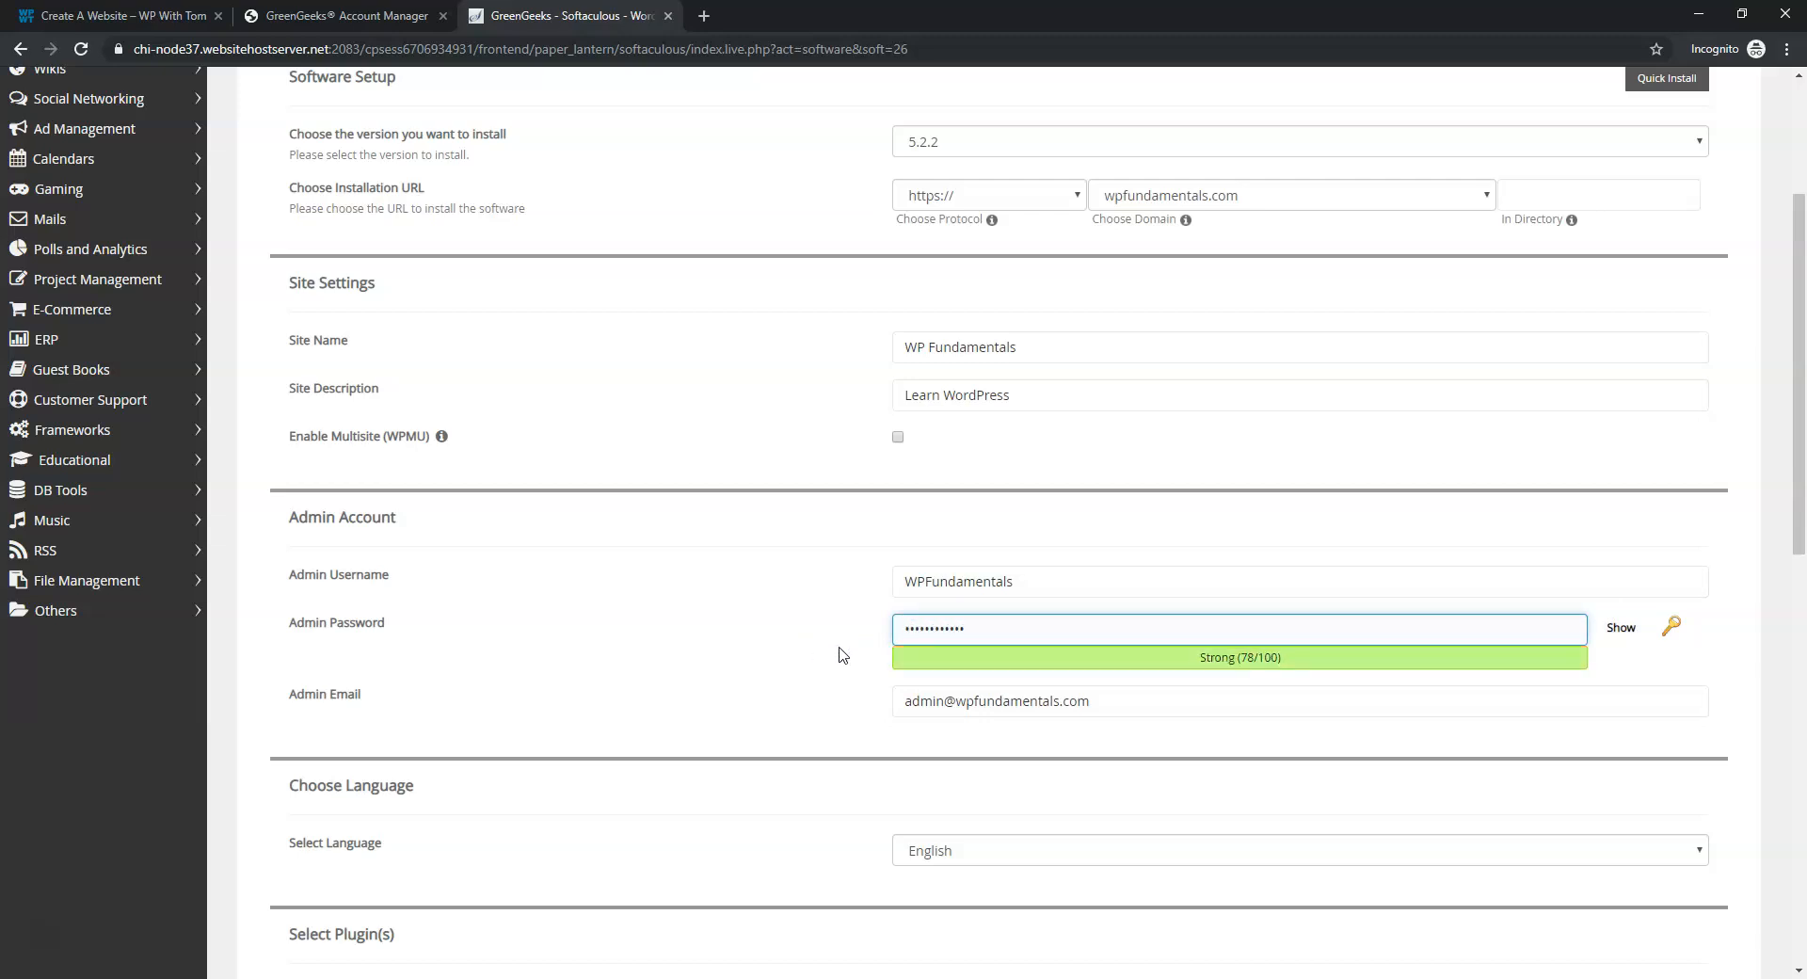
# Fill in the admin e-mail address from the saved suggestion
pyautogui.press('Tab')
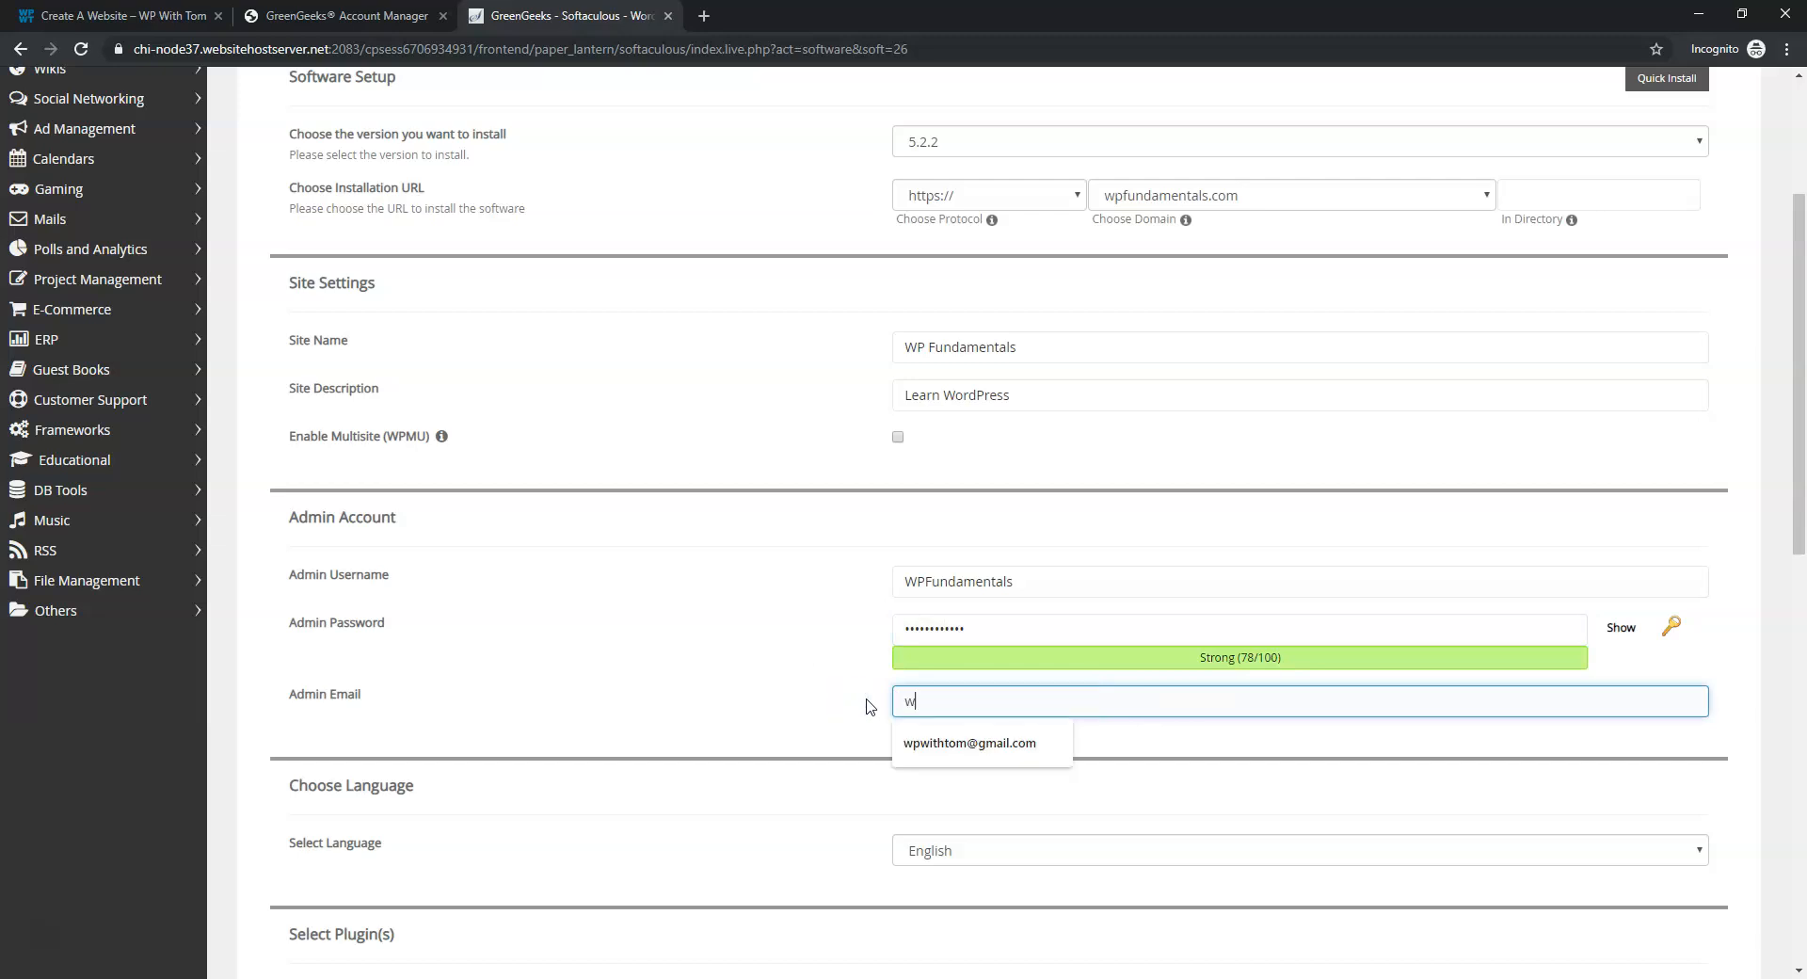
pyautogui.click(951, 743)
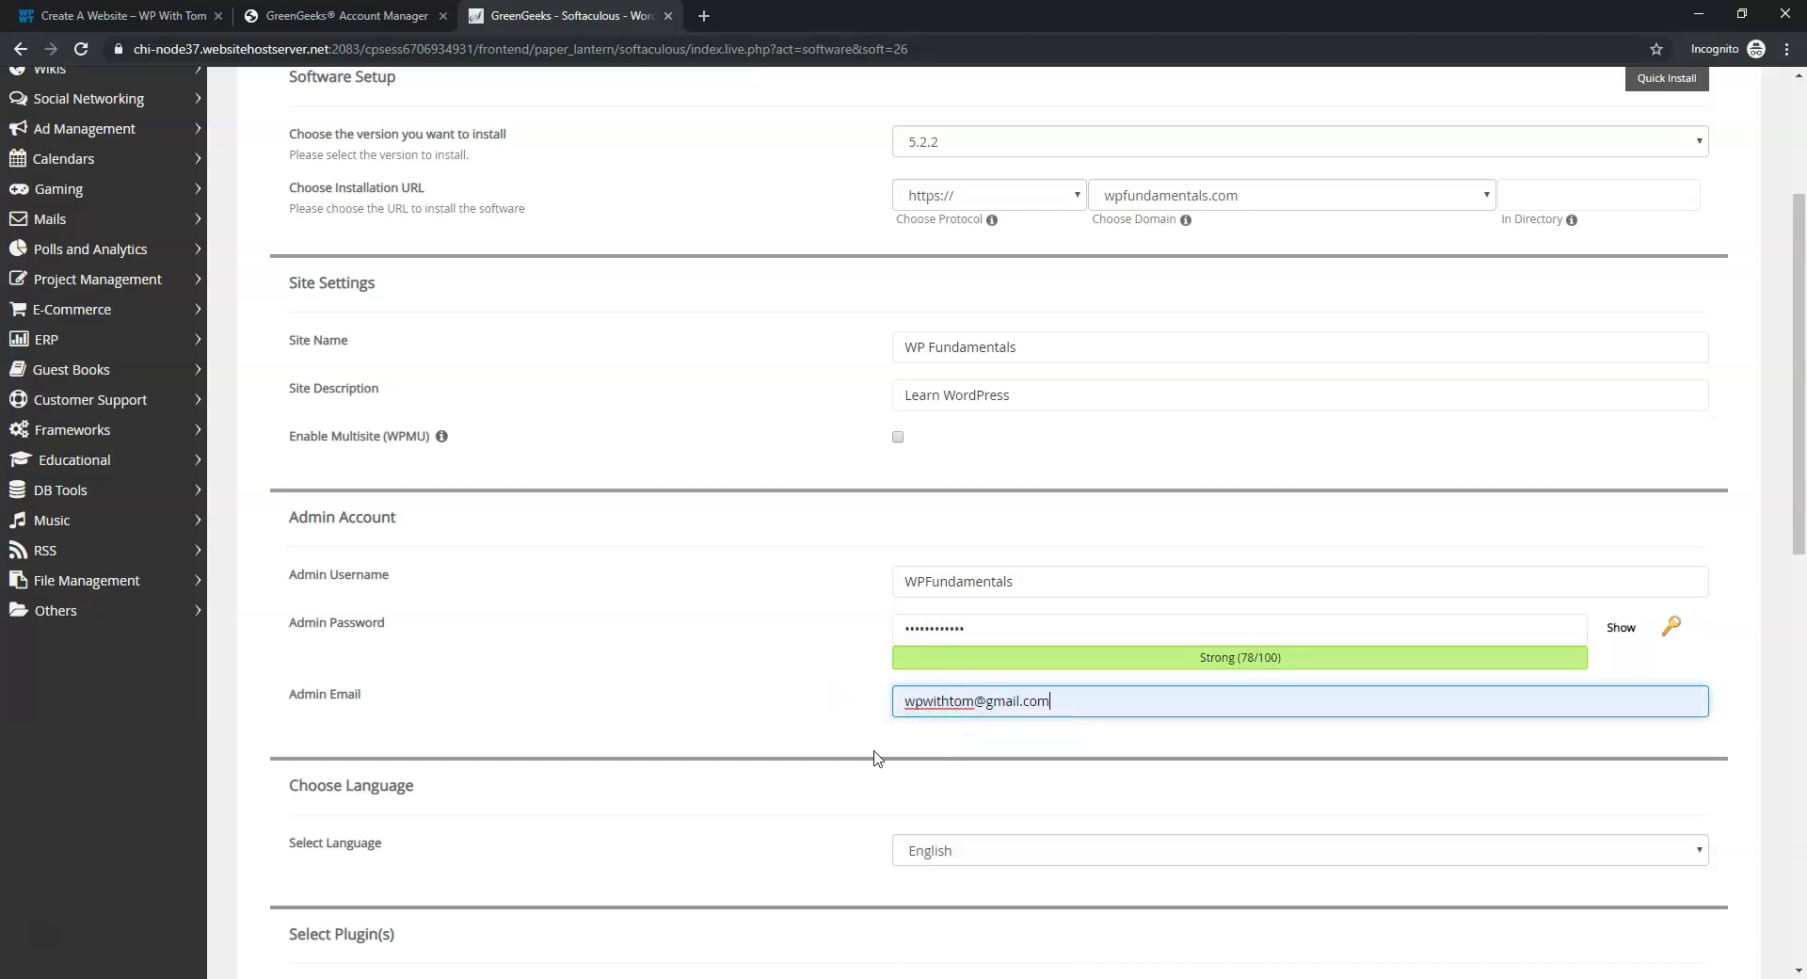
# Include the Elementor Page Builder plugin in the install
pyautogui.scroll(-3, 913, 730)
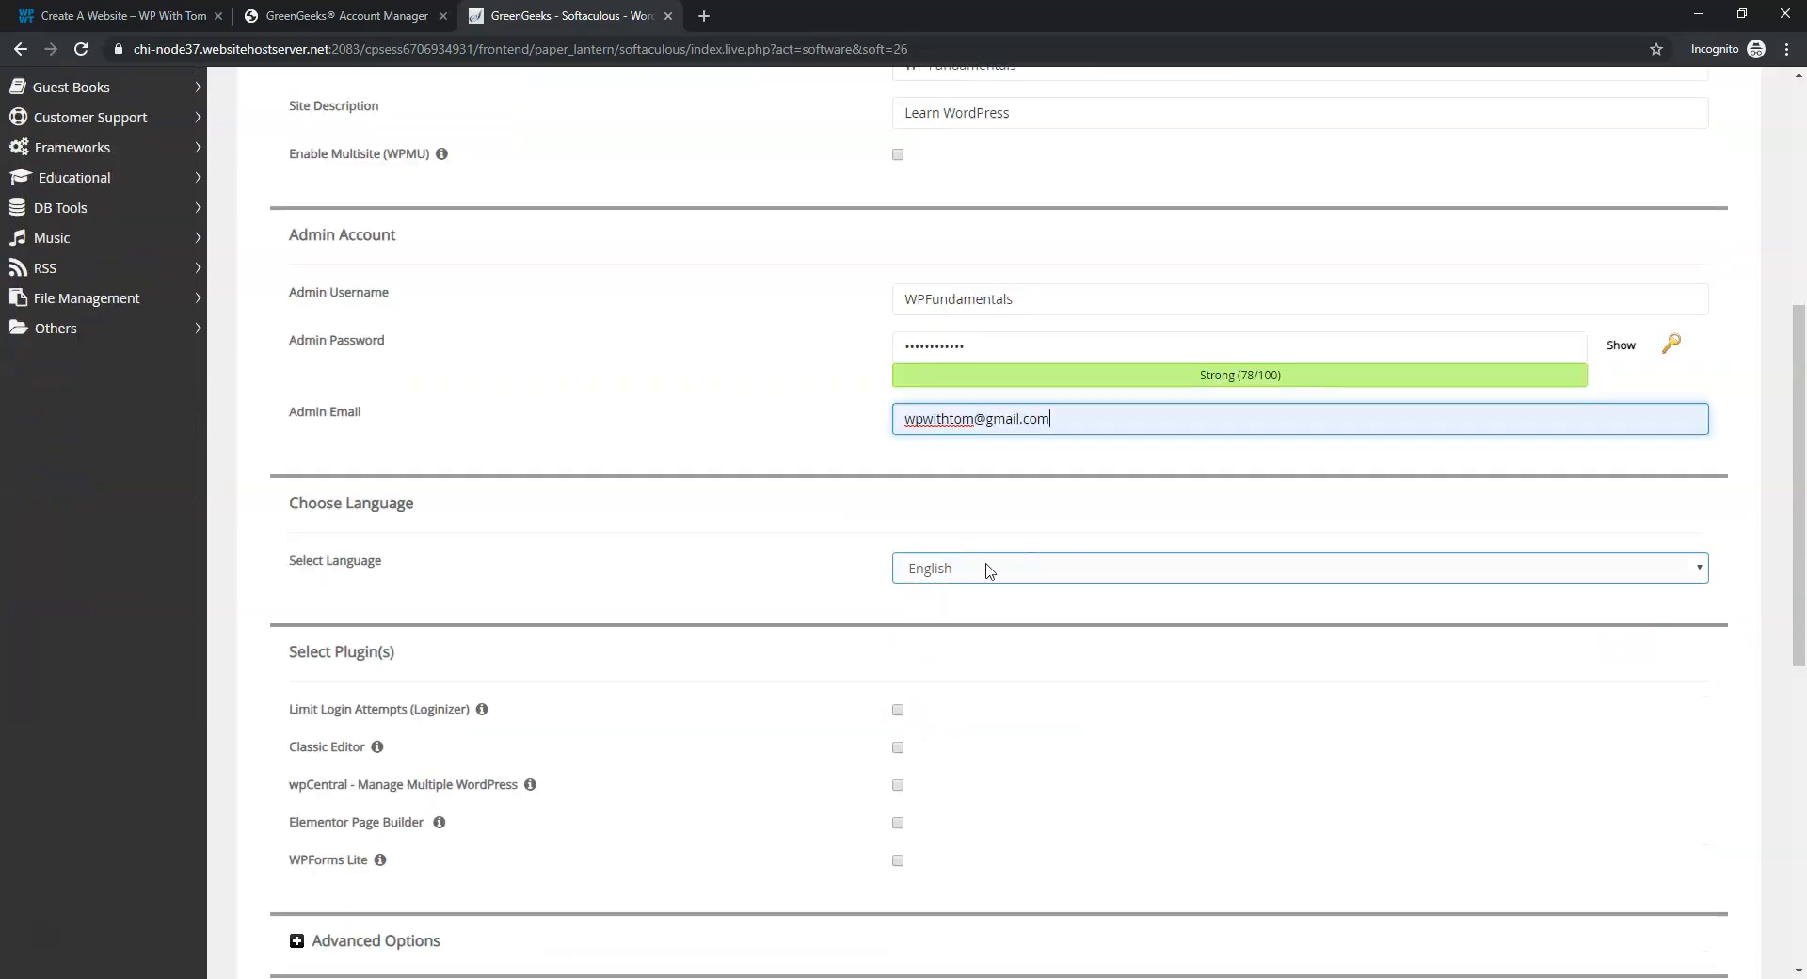
pyautogui.scroll(-2, 1008, 632)
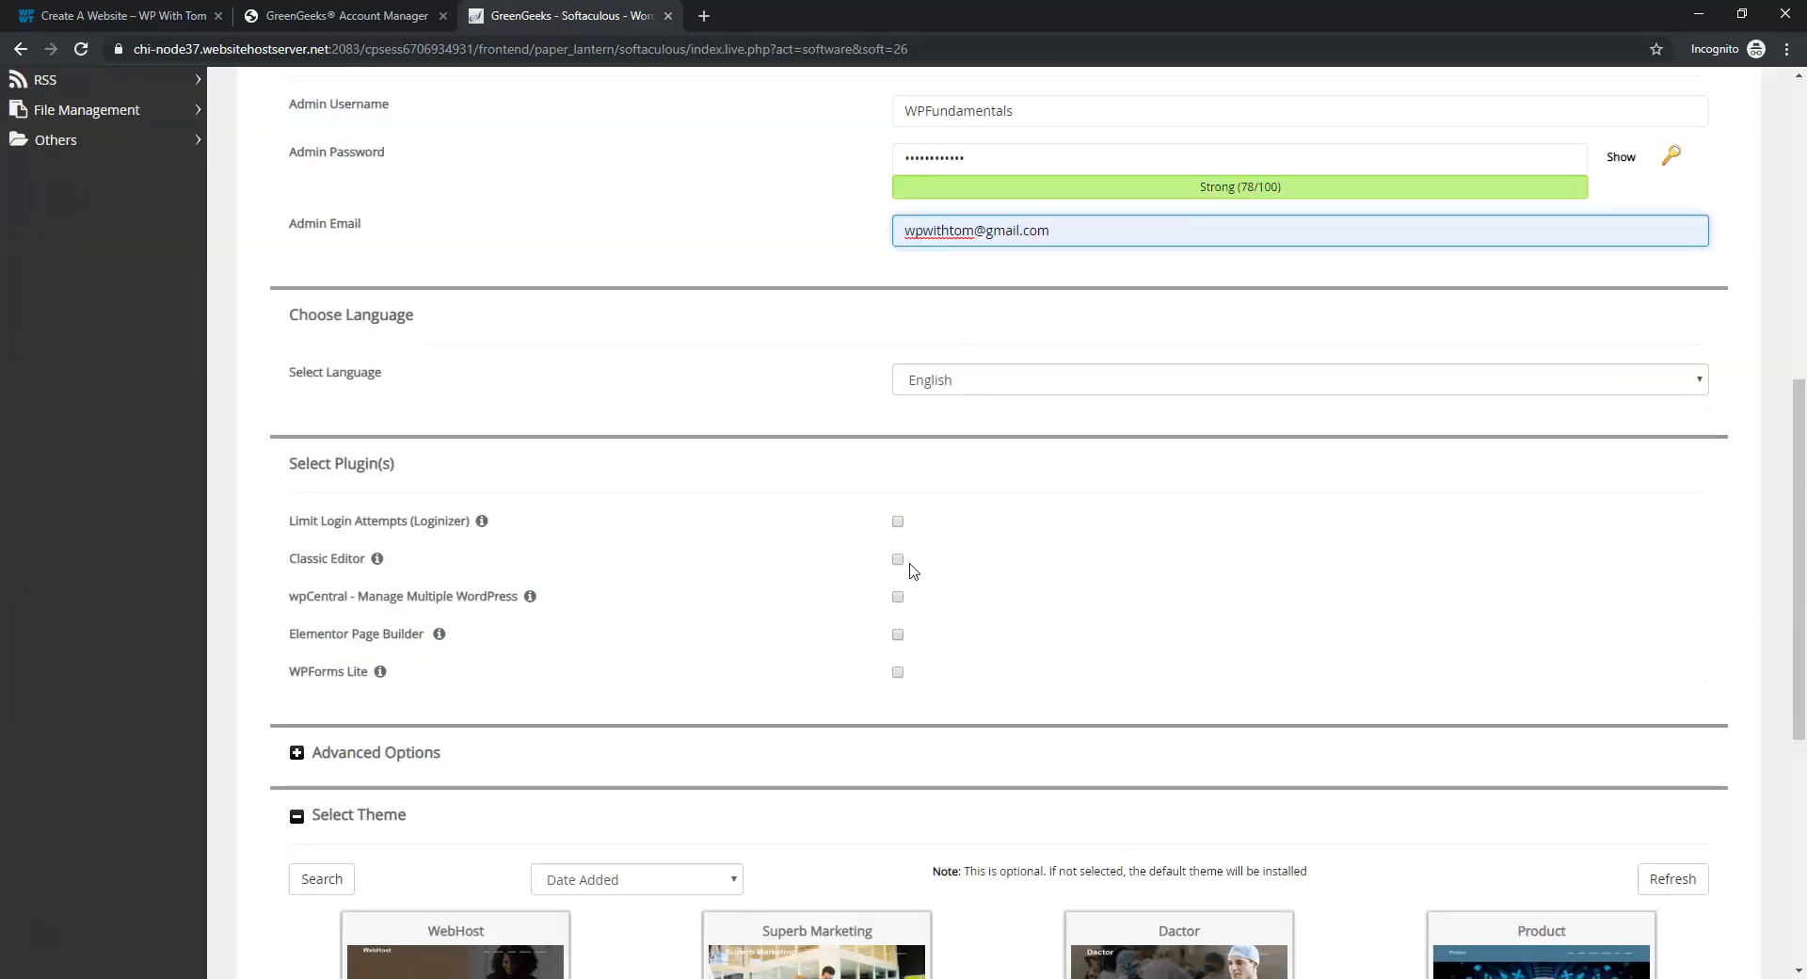
pyautogui.click(896, 636)
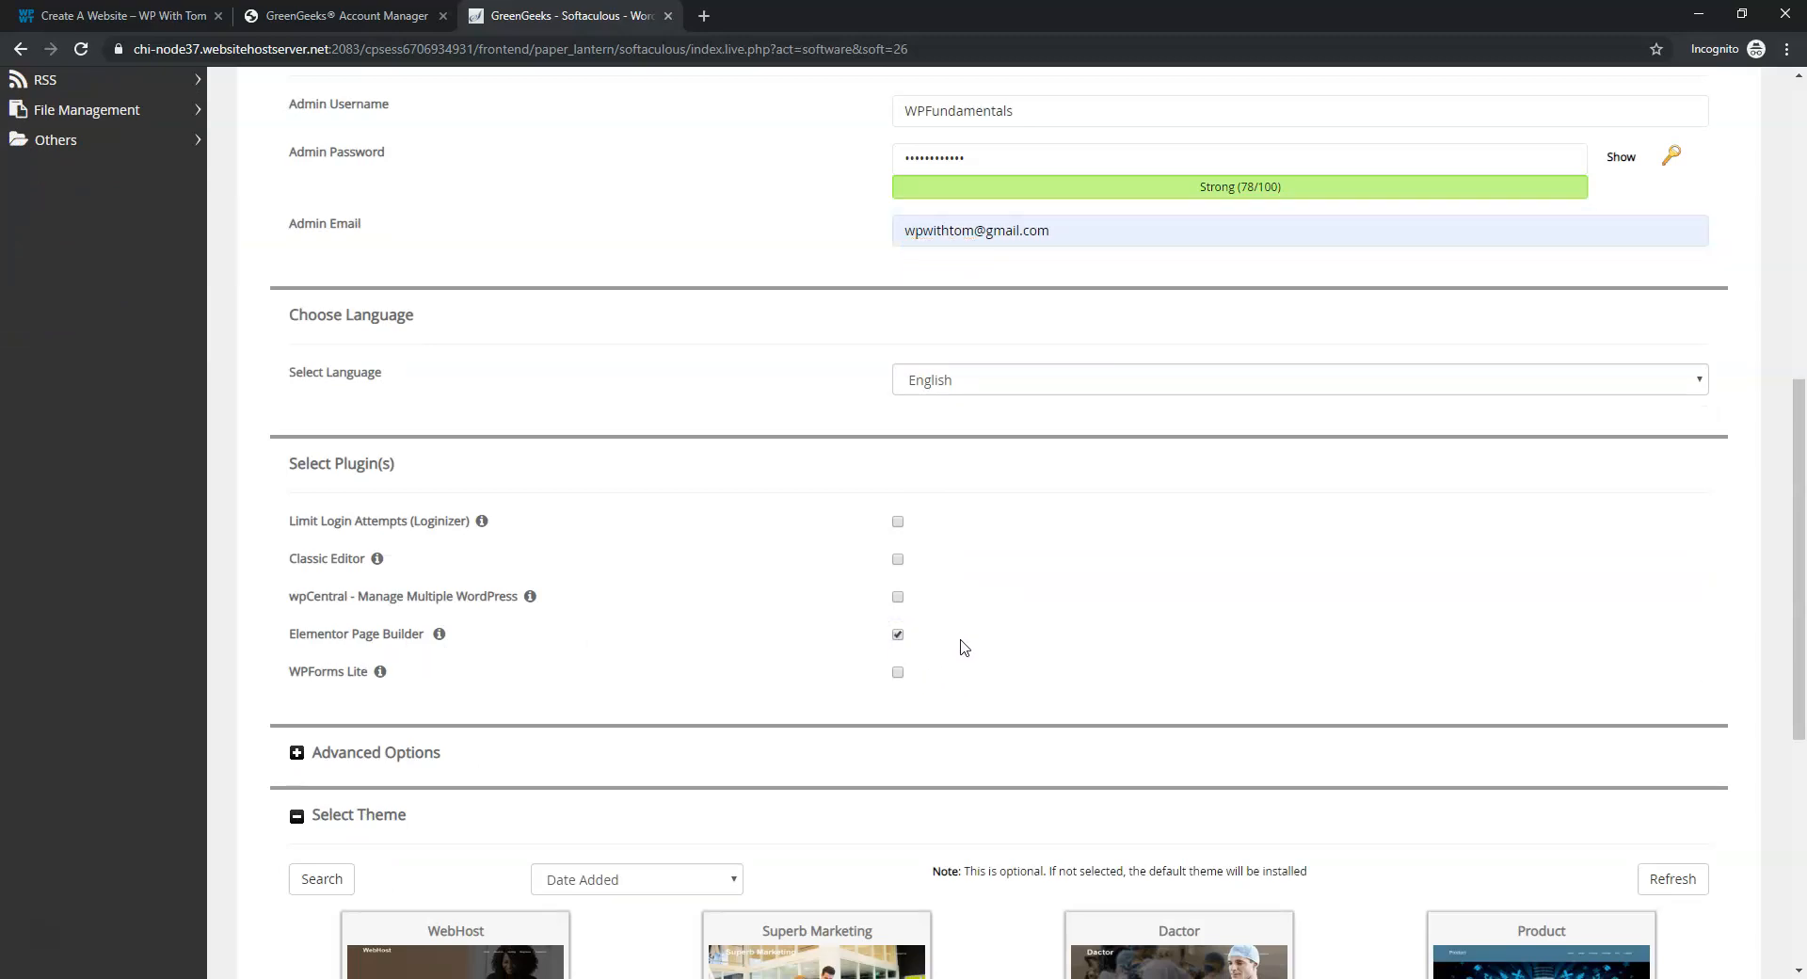
pyautogui.scroll(-1, 964, 646)
pyautogui.scroll(-5, 964, 647)
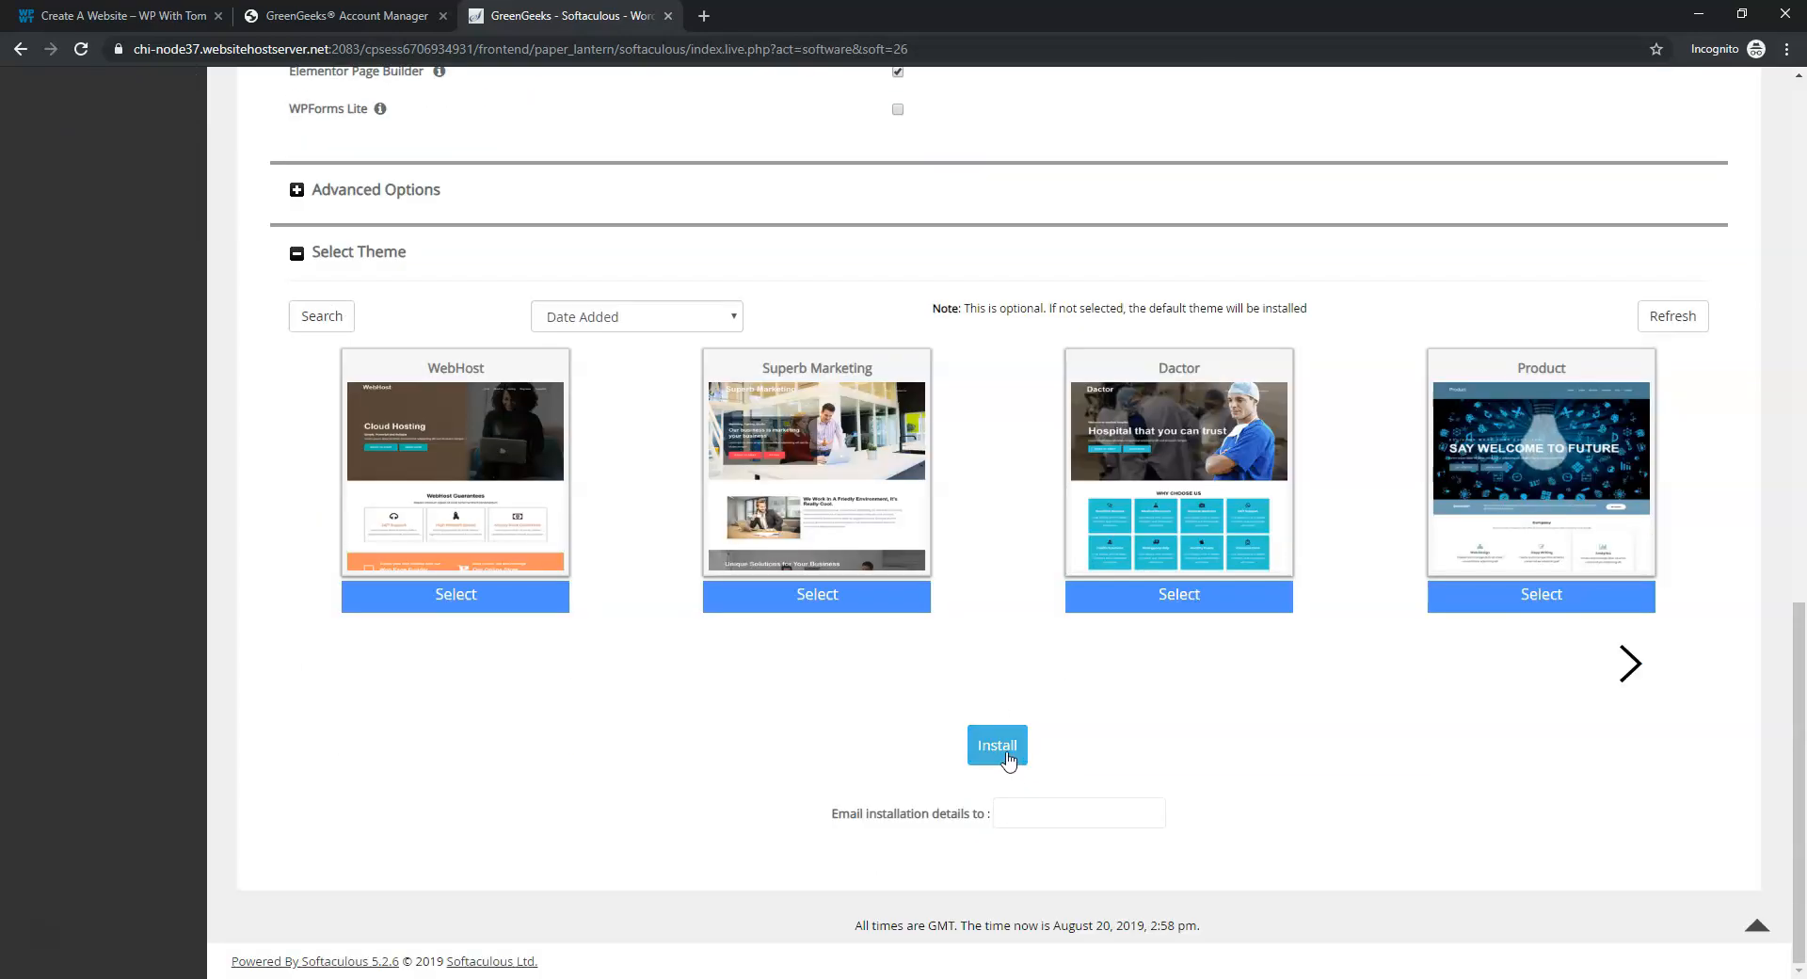
pyautogui.click(1005, 753)
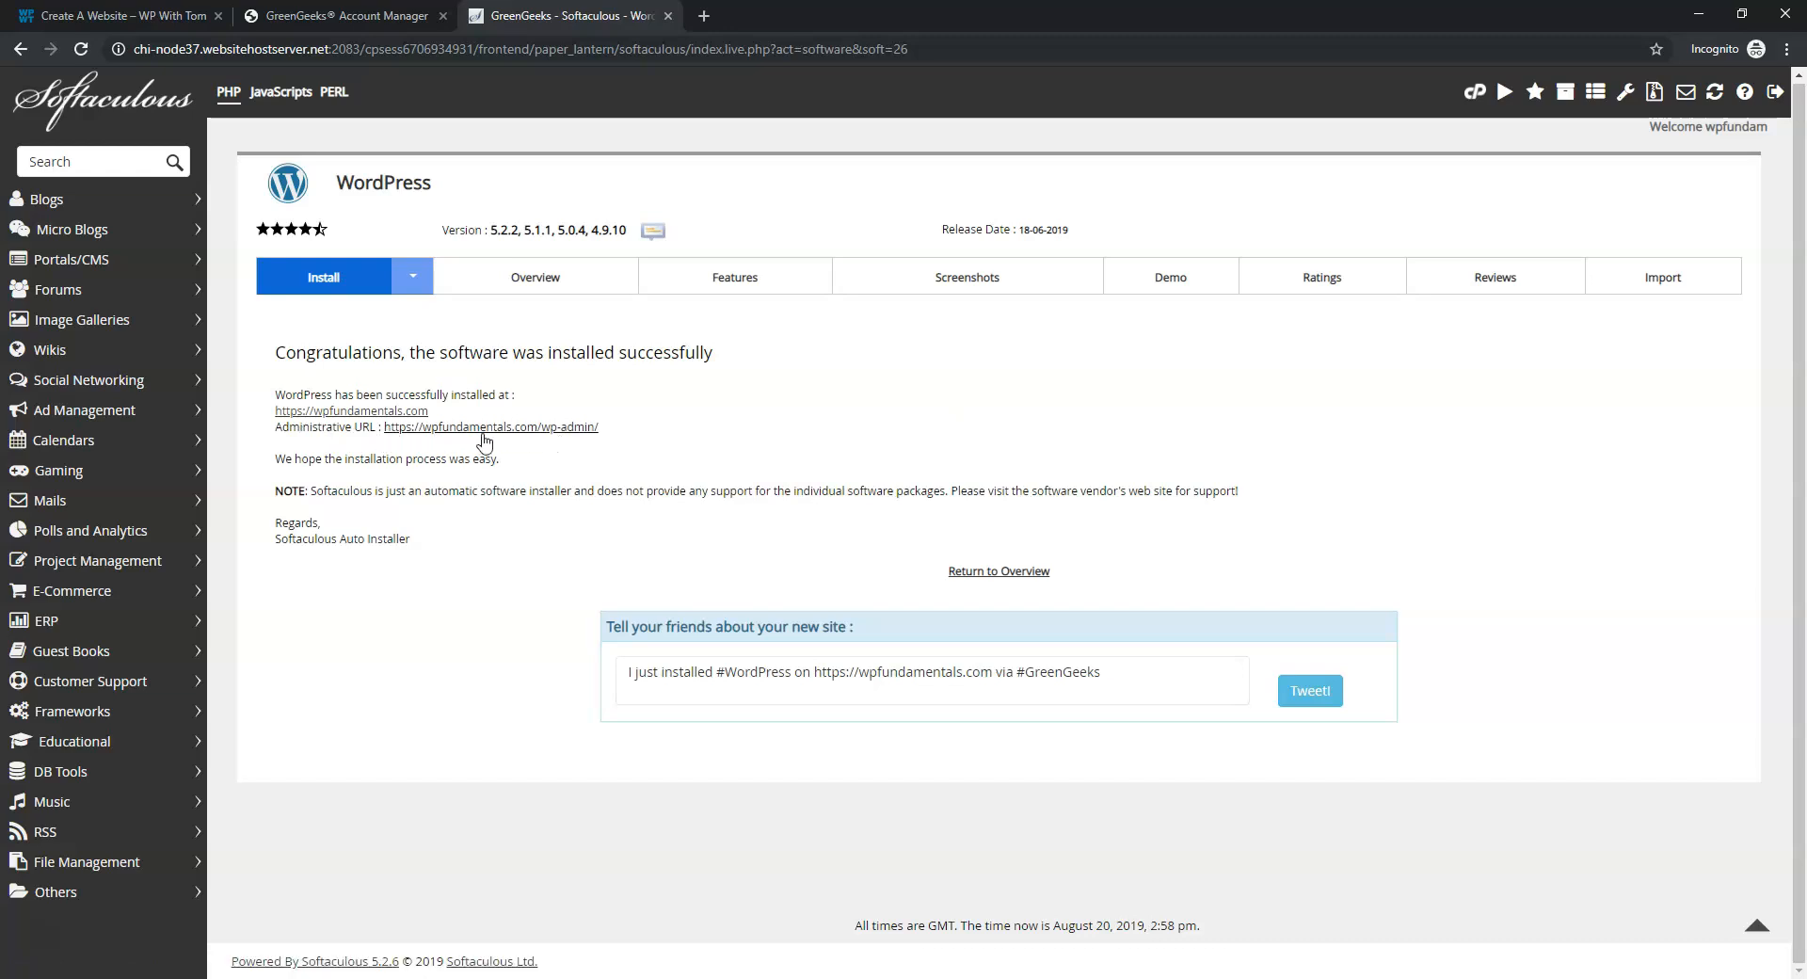
# Open the Administrative URL from the success page and switch to the new Dashboard tab
pyautogui.click(514, 429)
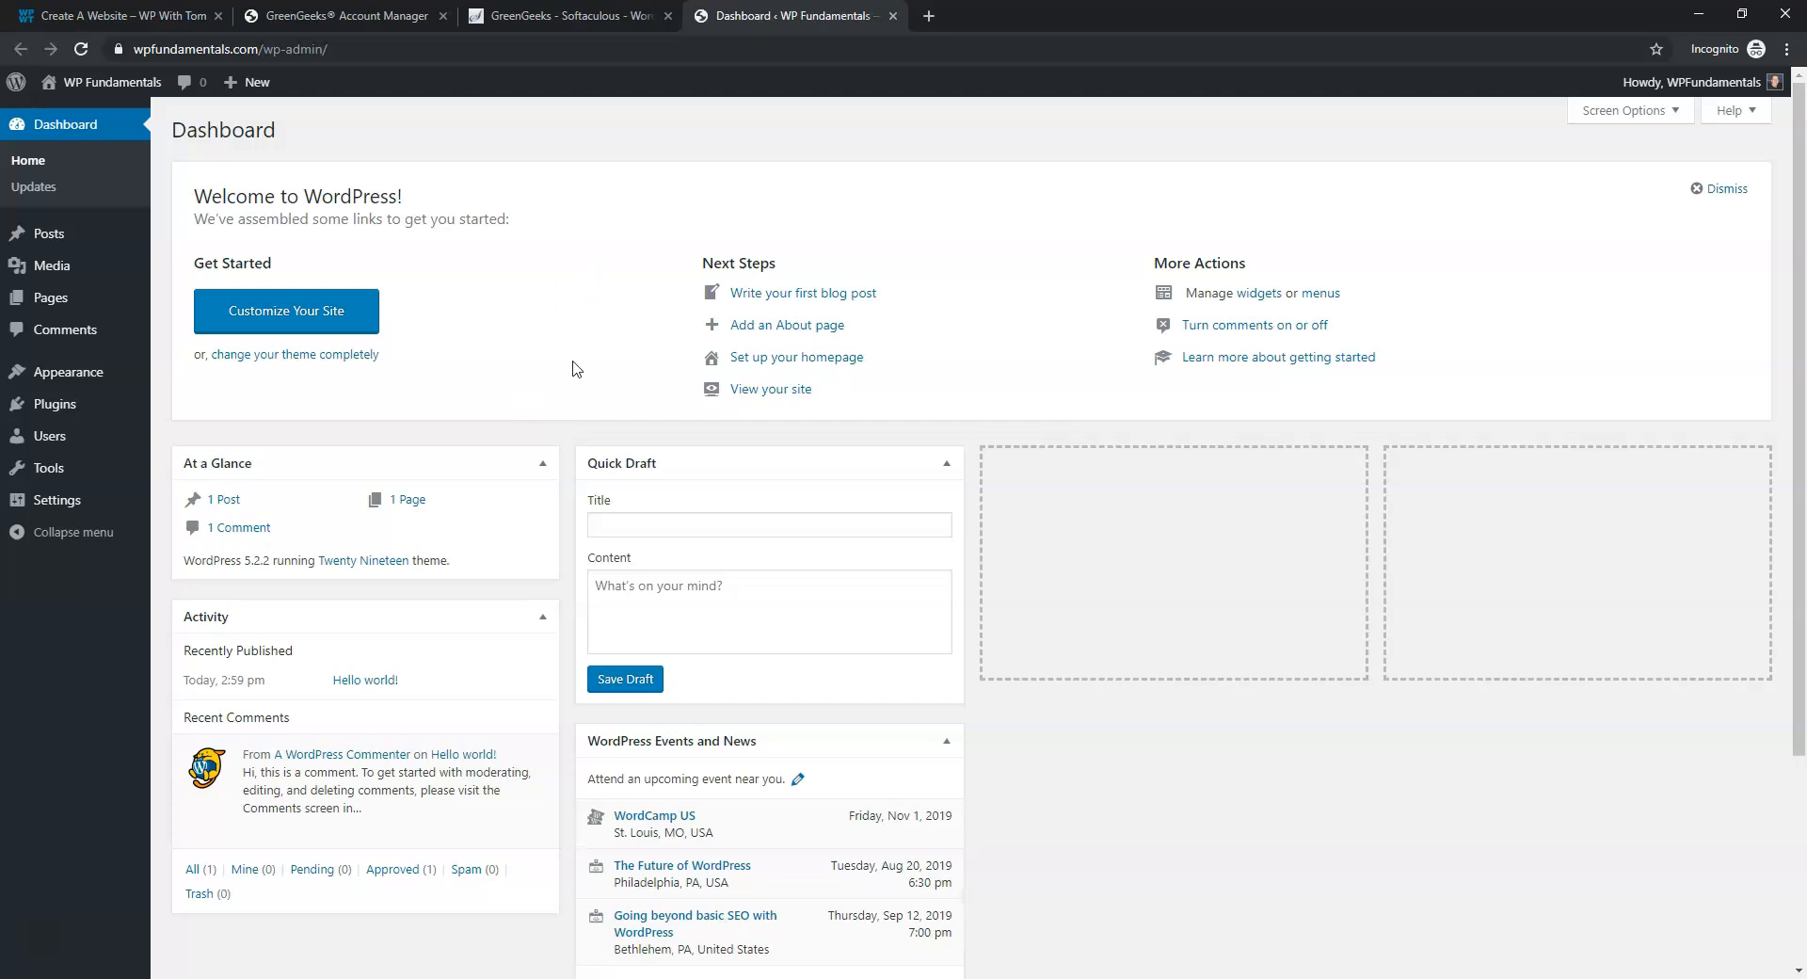
pyautogui.click(623, 18)
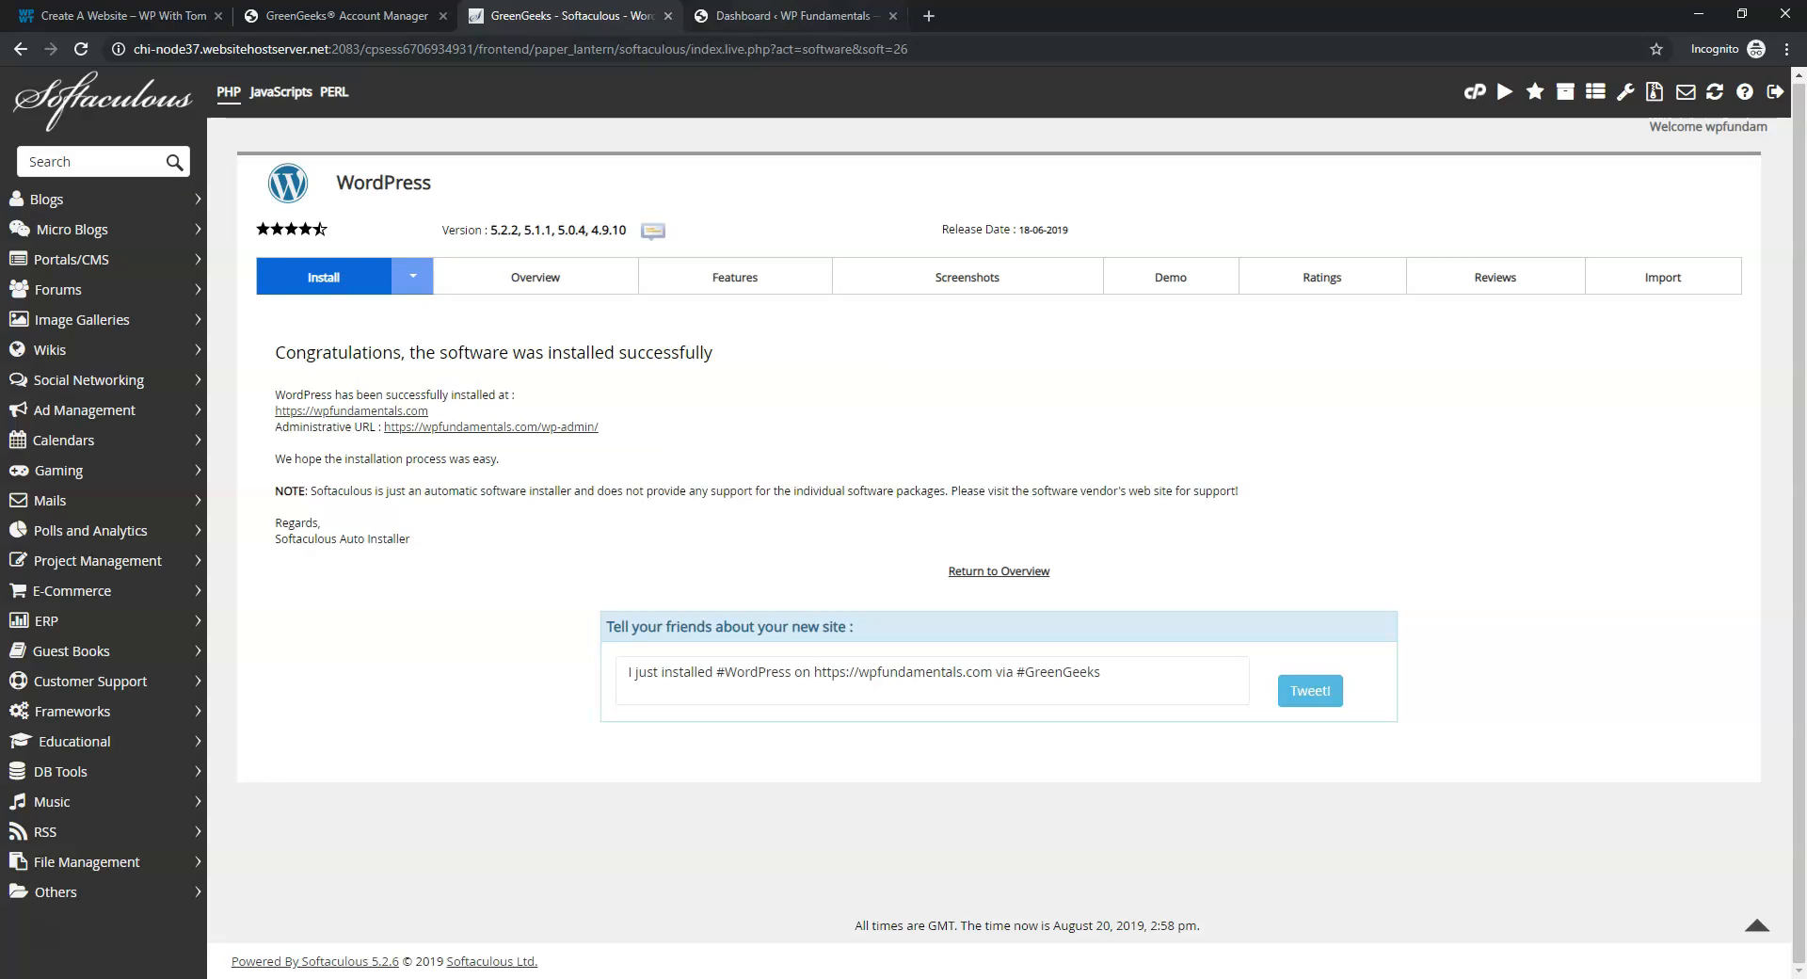
pyautogui.click(791, 16)
# Log out of WordPress and load the site's /wp-admin address
pyautogui.moveTo(1691, 82)
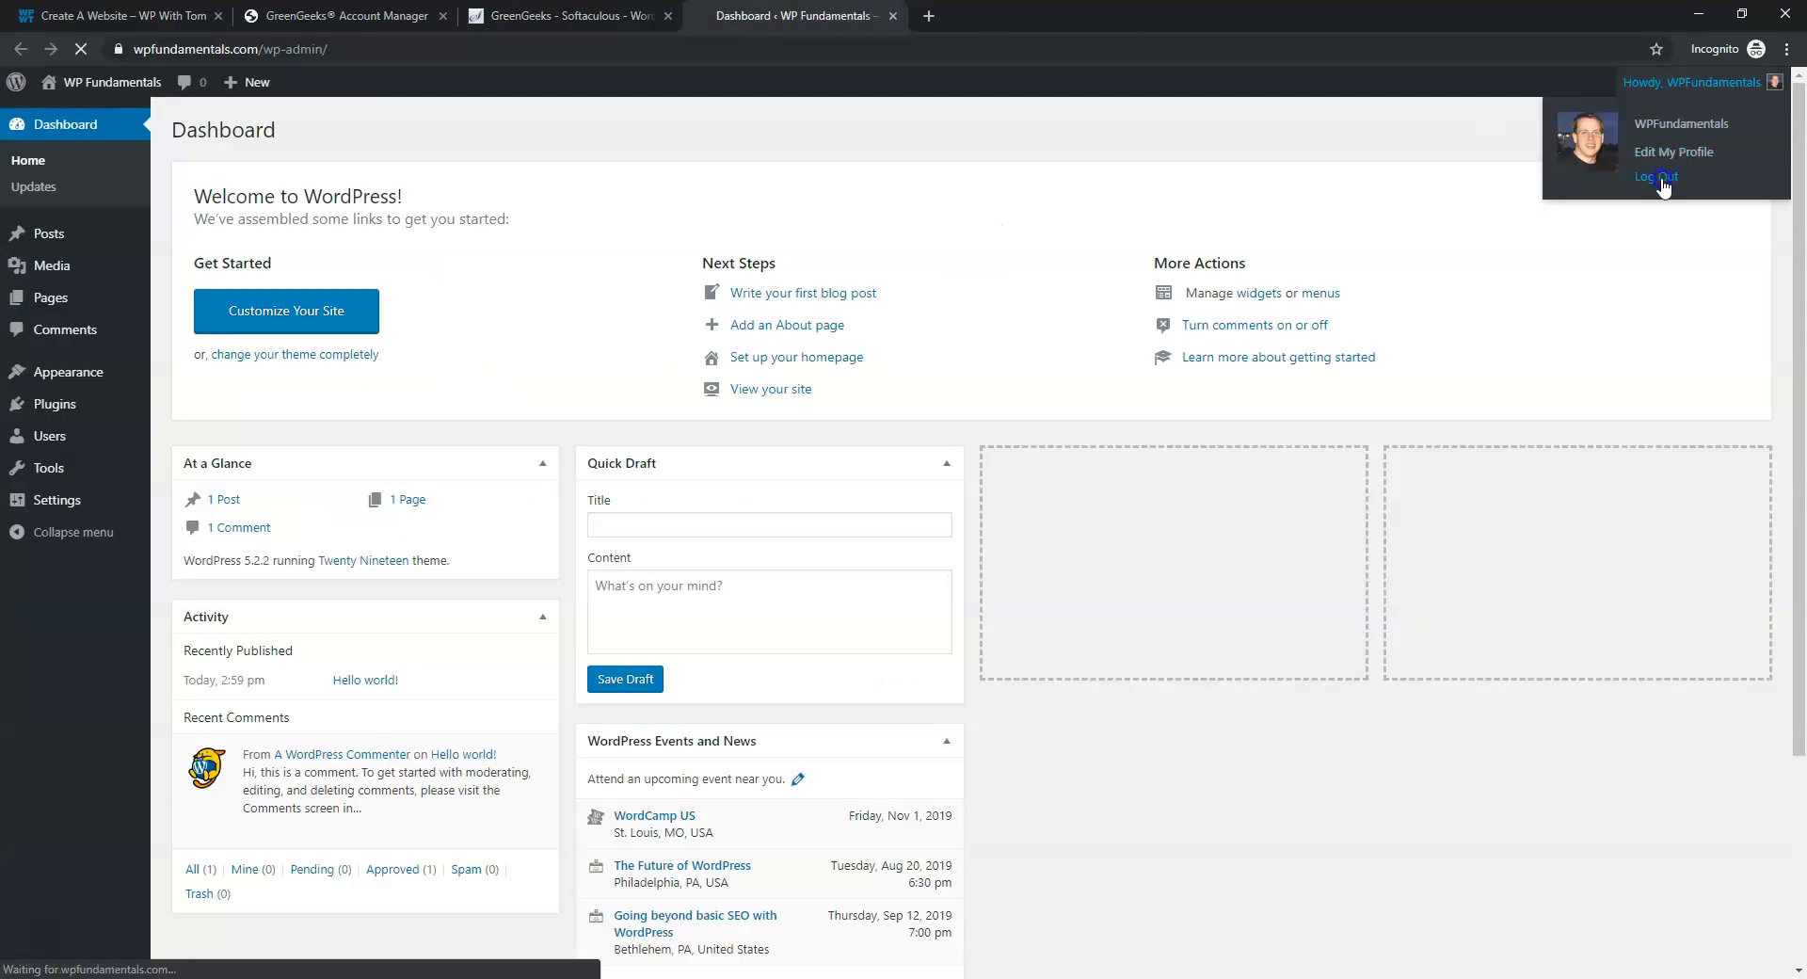
pyautogui.click(1655, 178)
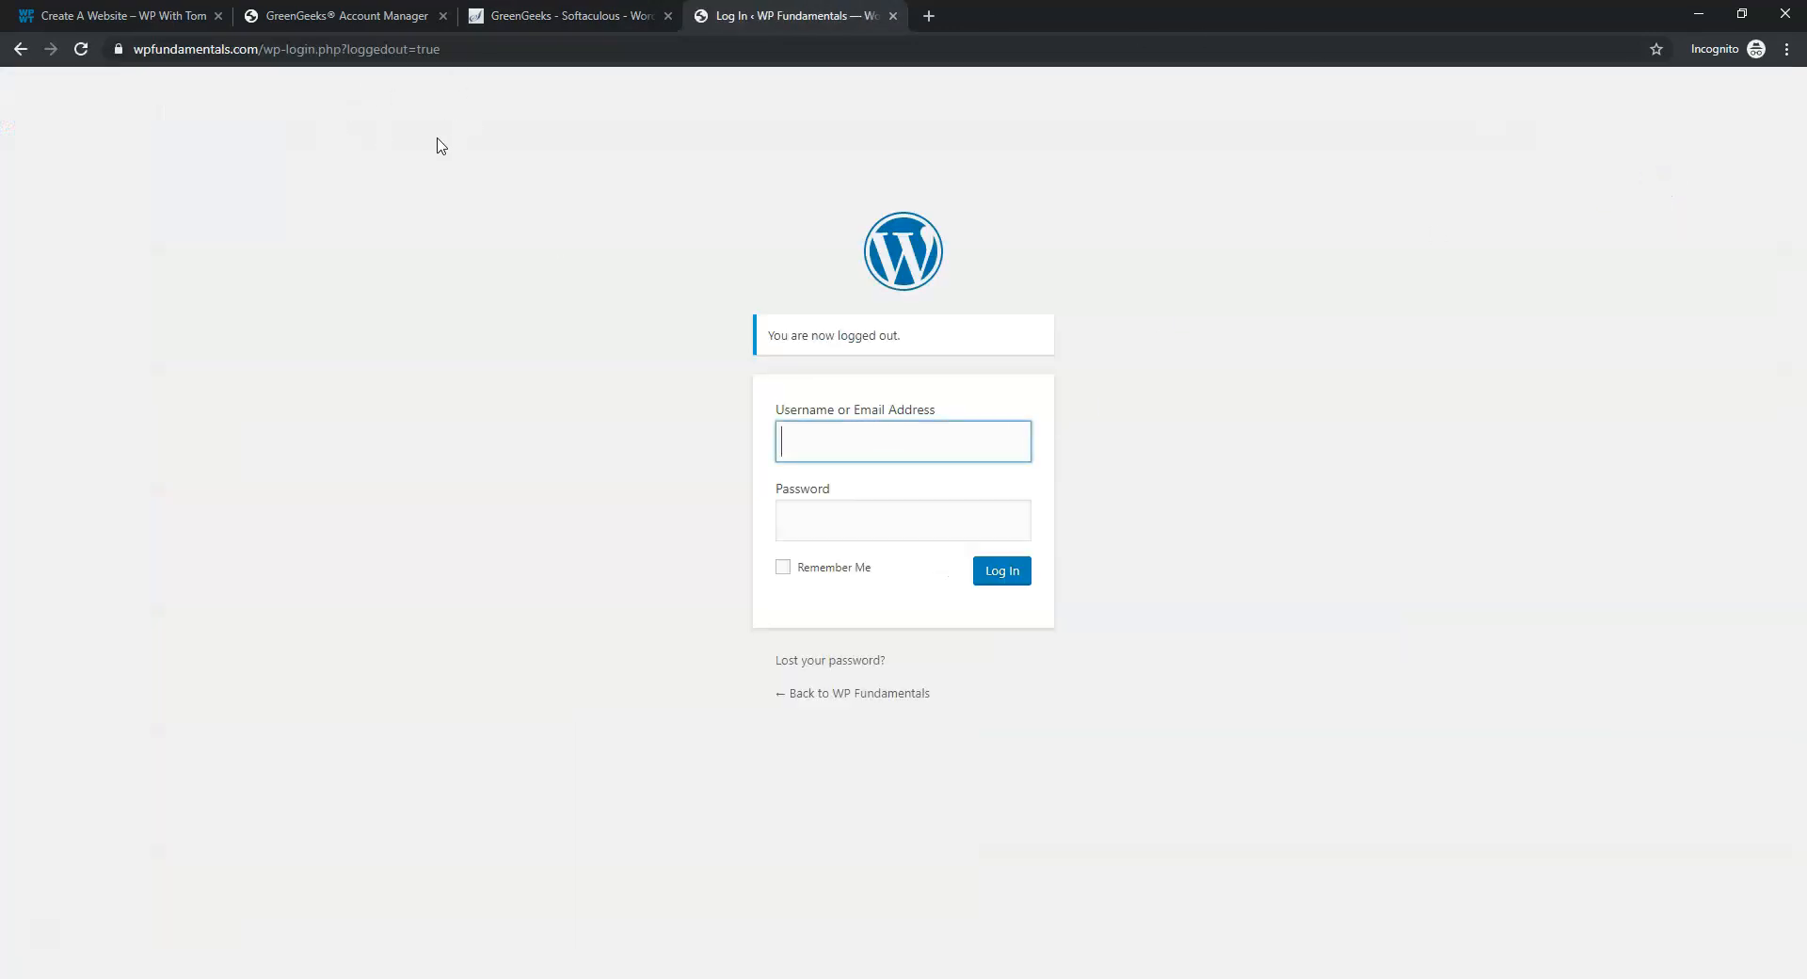
pyautogui.moveTo(483, 49); pyautogui.dragTo(279, 59)
pyautogui.write('-admin')
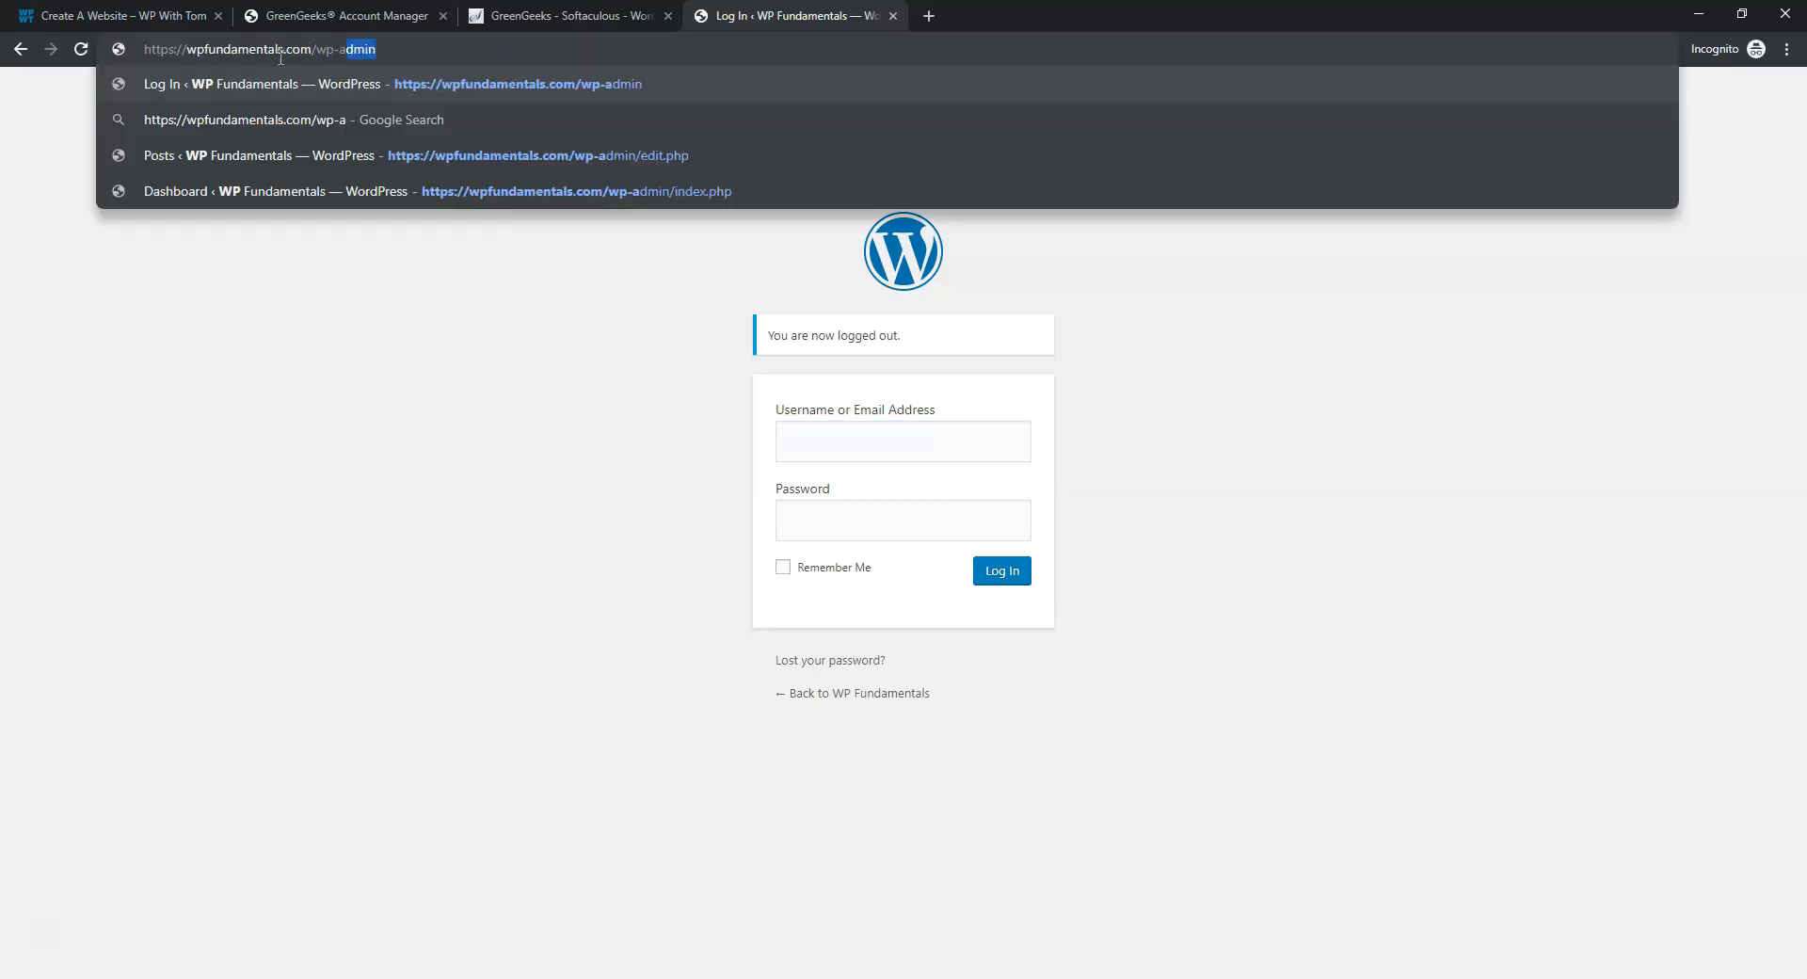
pyautogui.press('Return')
# Log back in with the saved admin username and password
pyautogui.click(807, 327)
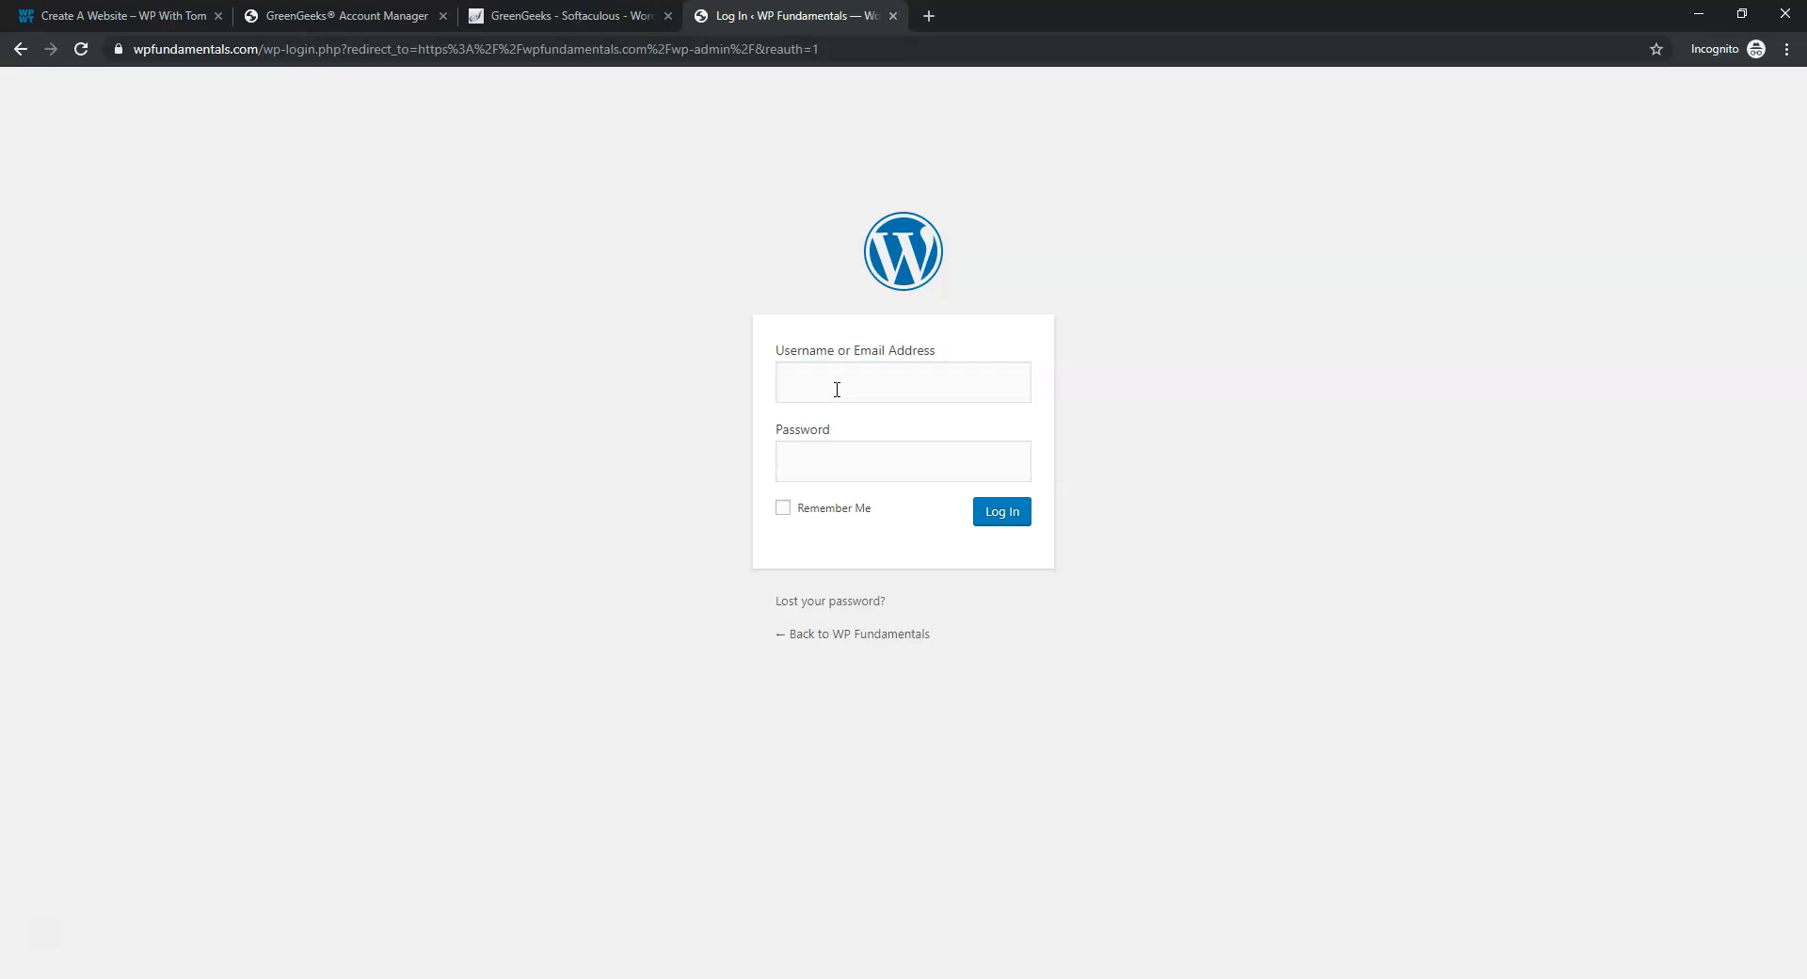
pyautogui.click(836, 388)
pyautogui.click(863, 459)
pyautogui.write('**')
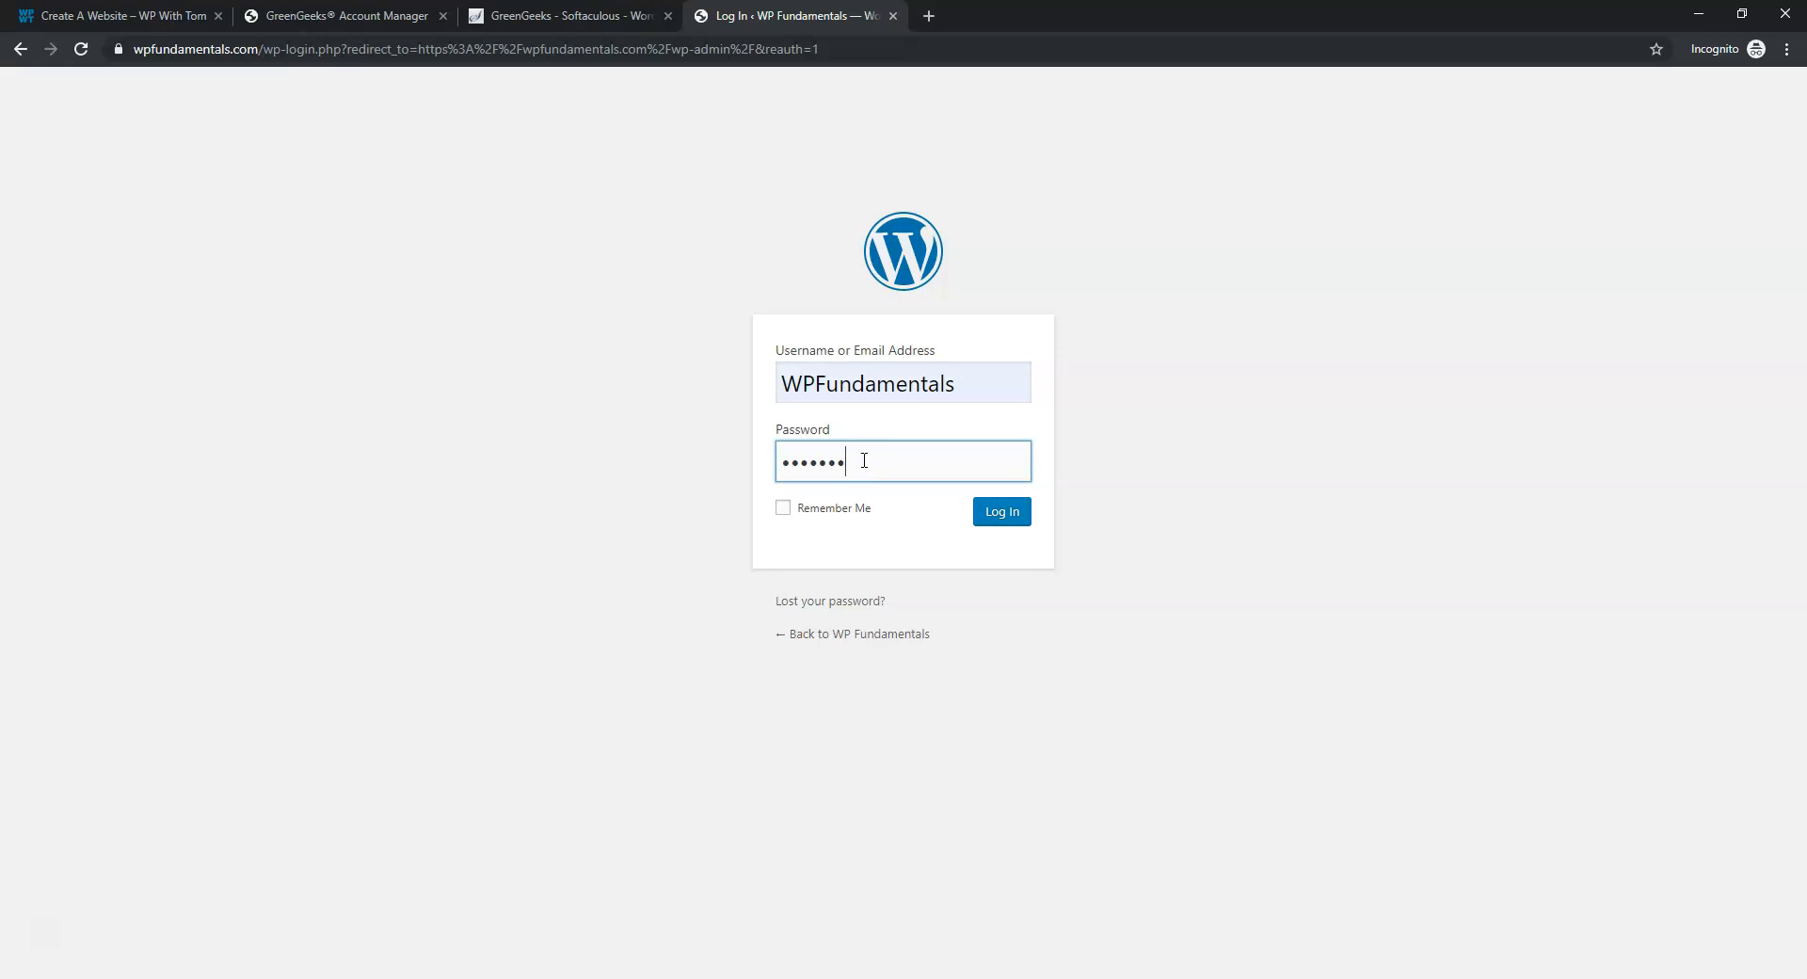
pyautogui.click(999, 520)
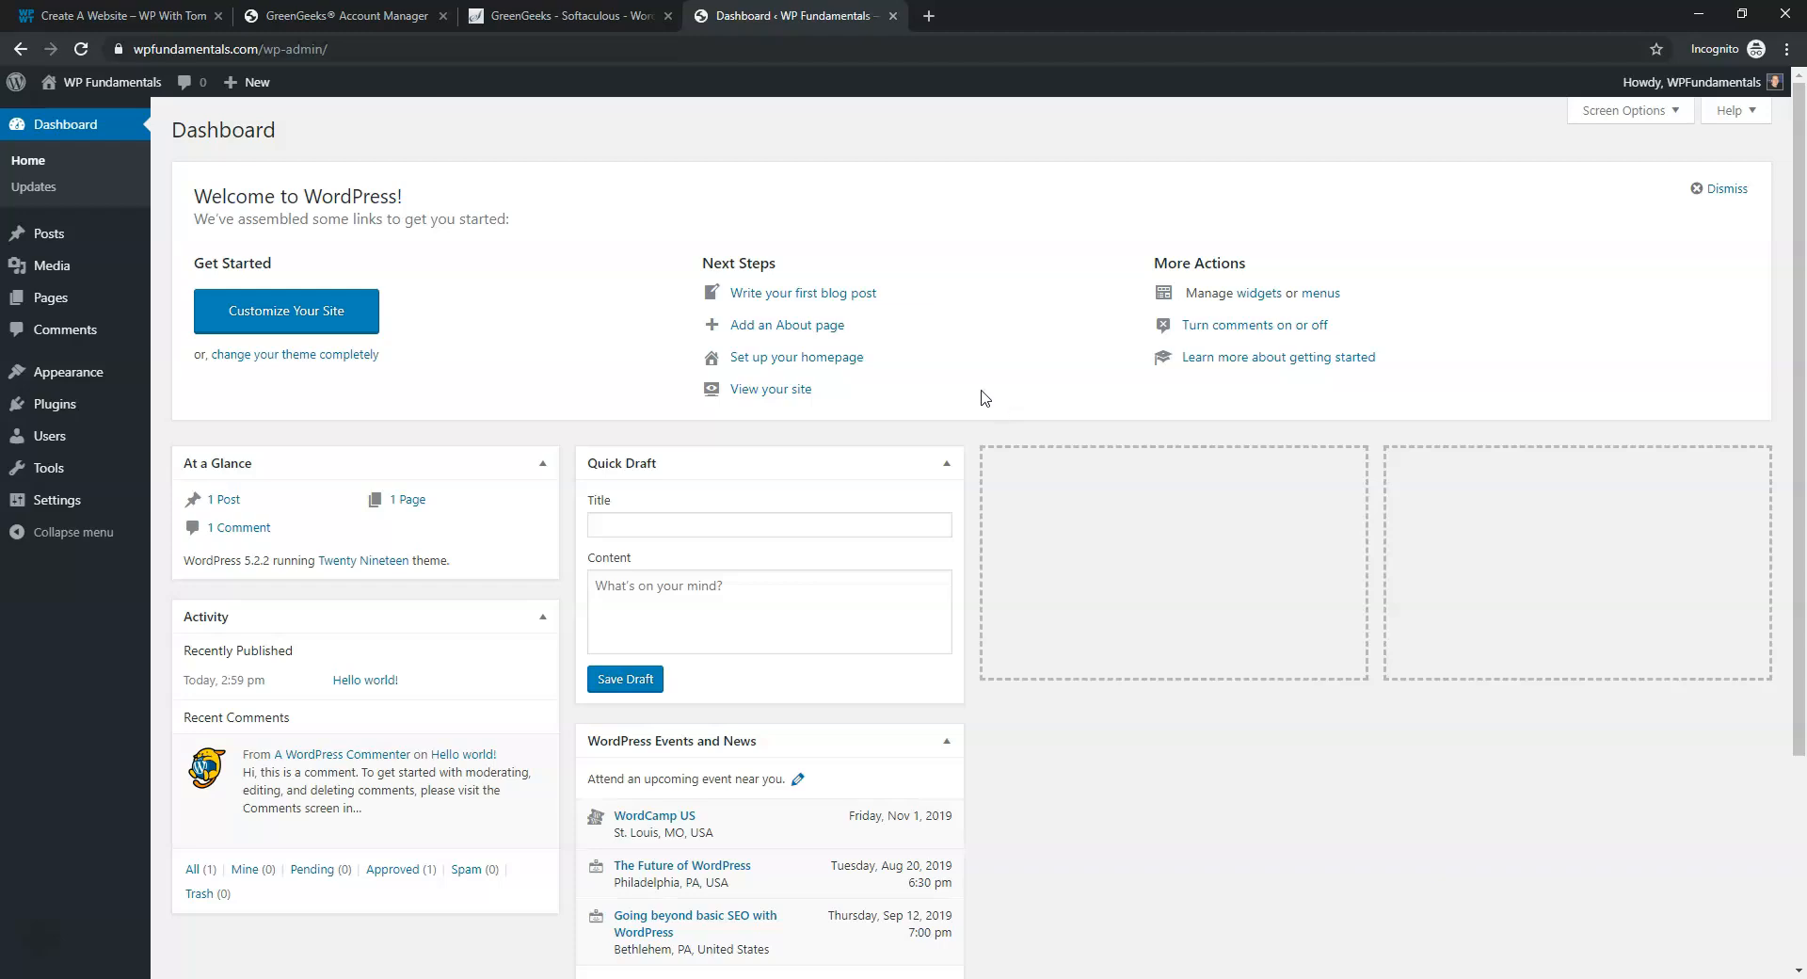
# Close the GreenGeeks Account Manager and Softaculous tabs, keeping the guide and Dashboard
pyautogui.click(123, 16)
pyautogui.scroll(-4, 894, 350)
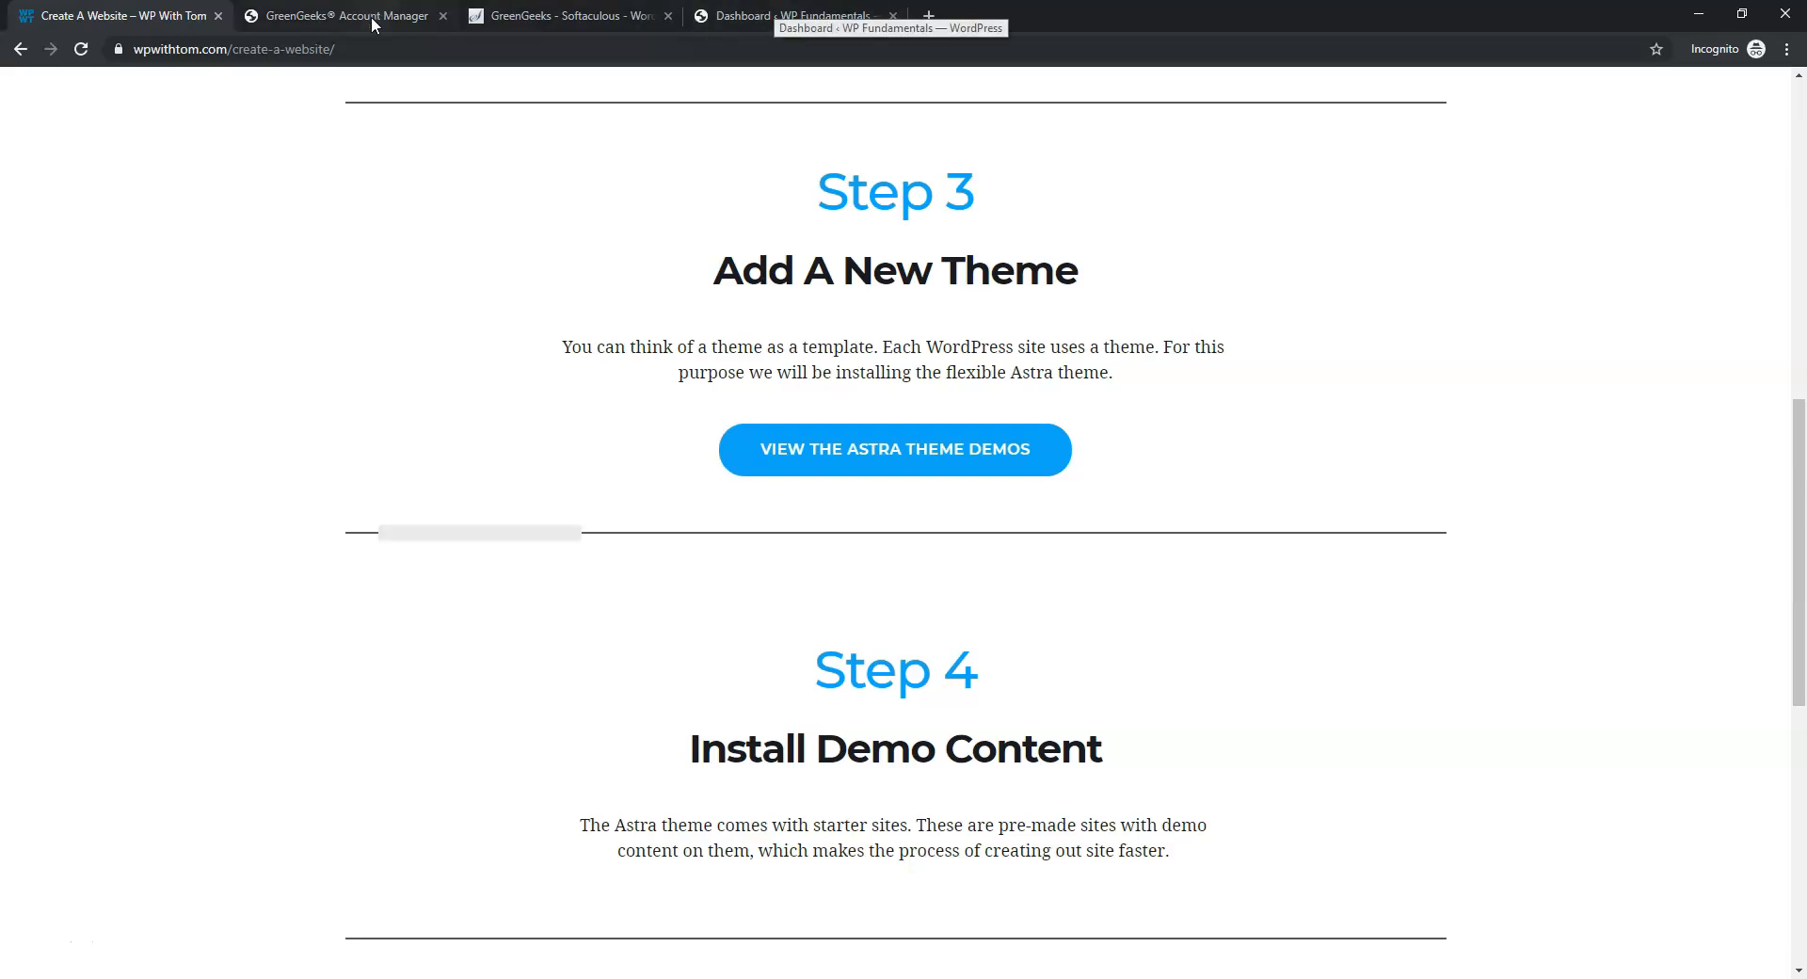
pyautogui.click(425, 19)
pyautogui.click(443, 16)
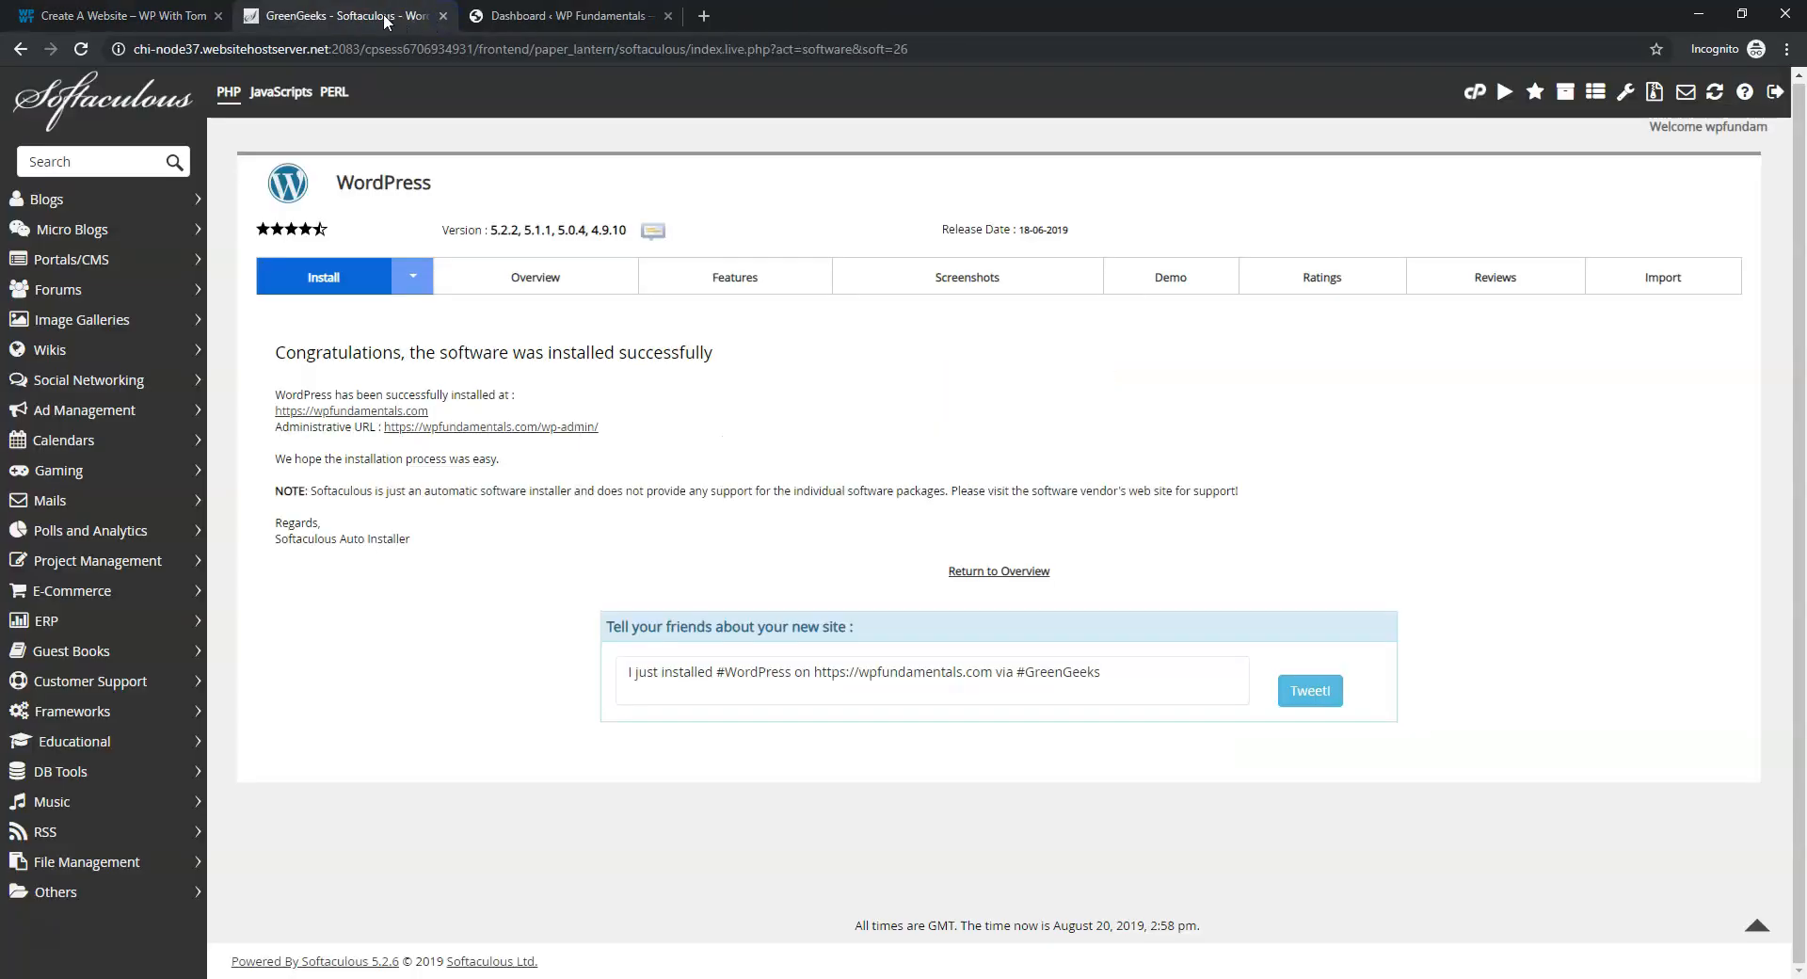
pyautogui.click(443, 16)
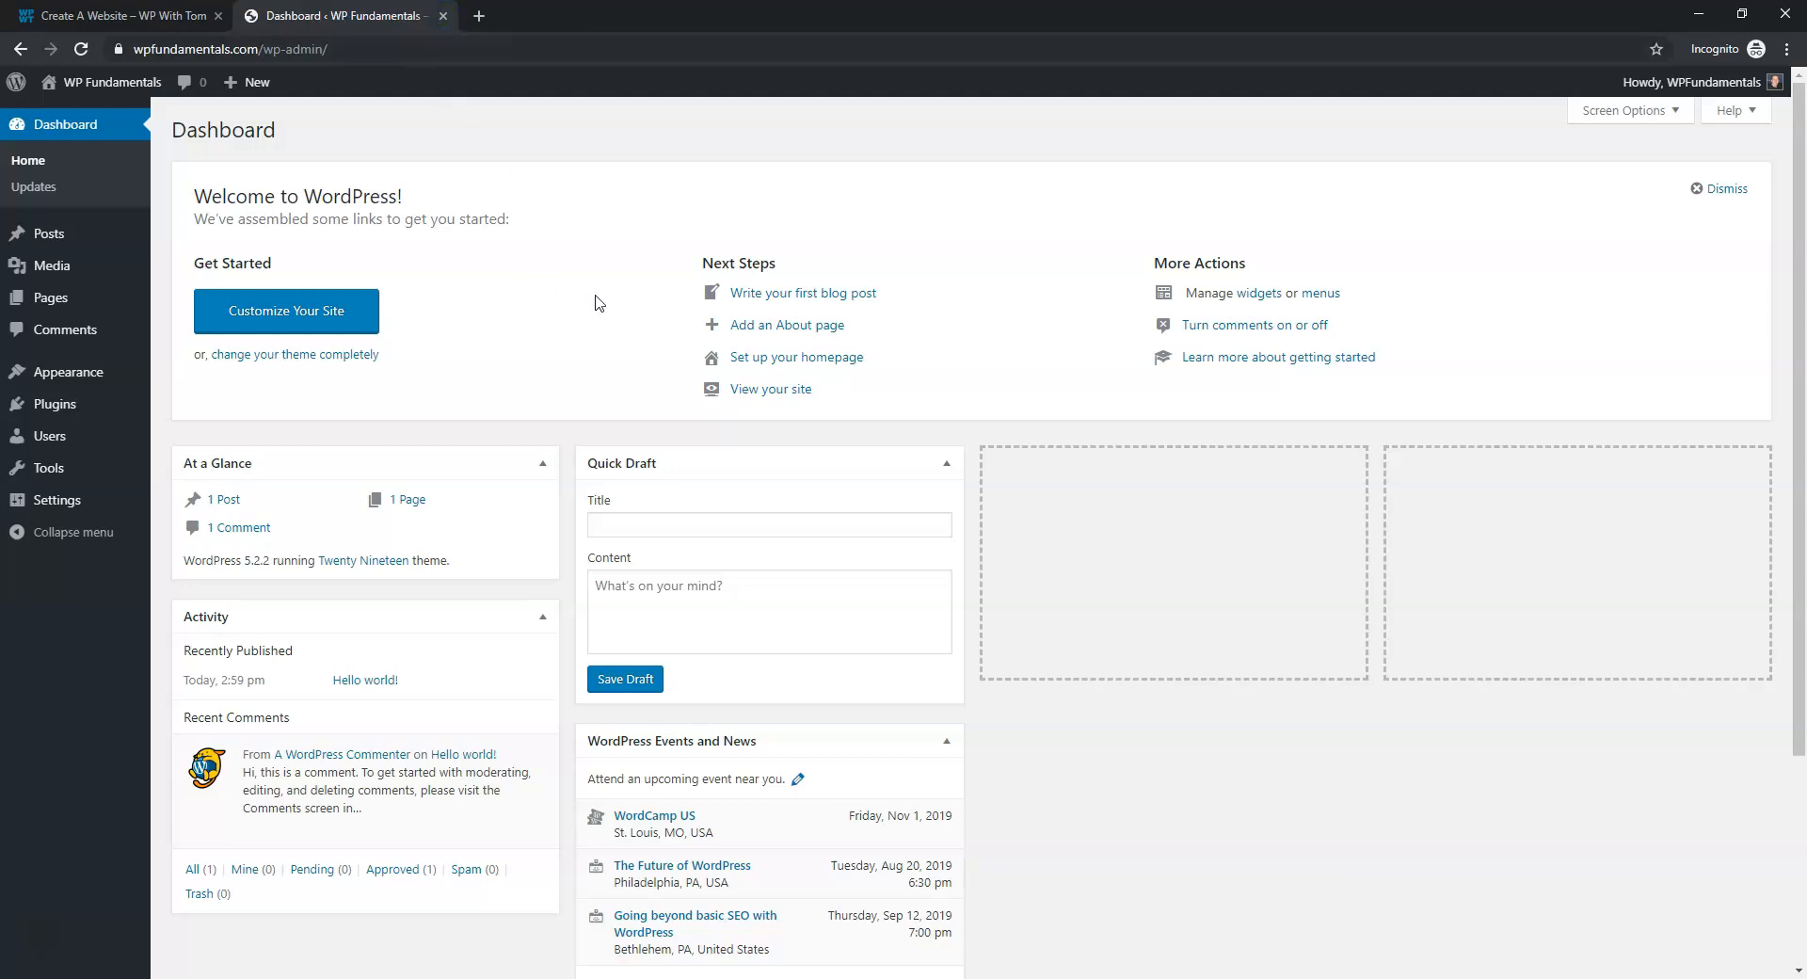
# Search the theme directory for 'astr', then install and activate the Astra theme
pyautogui.moveTo(91, 376)
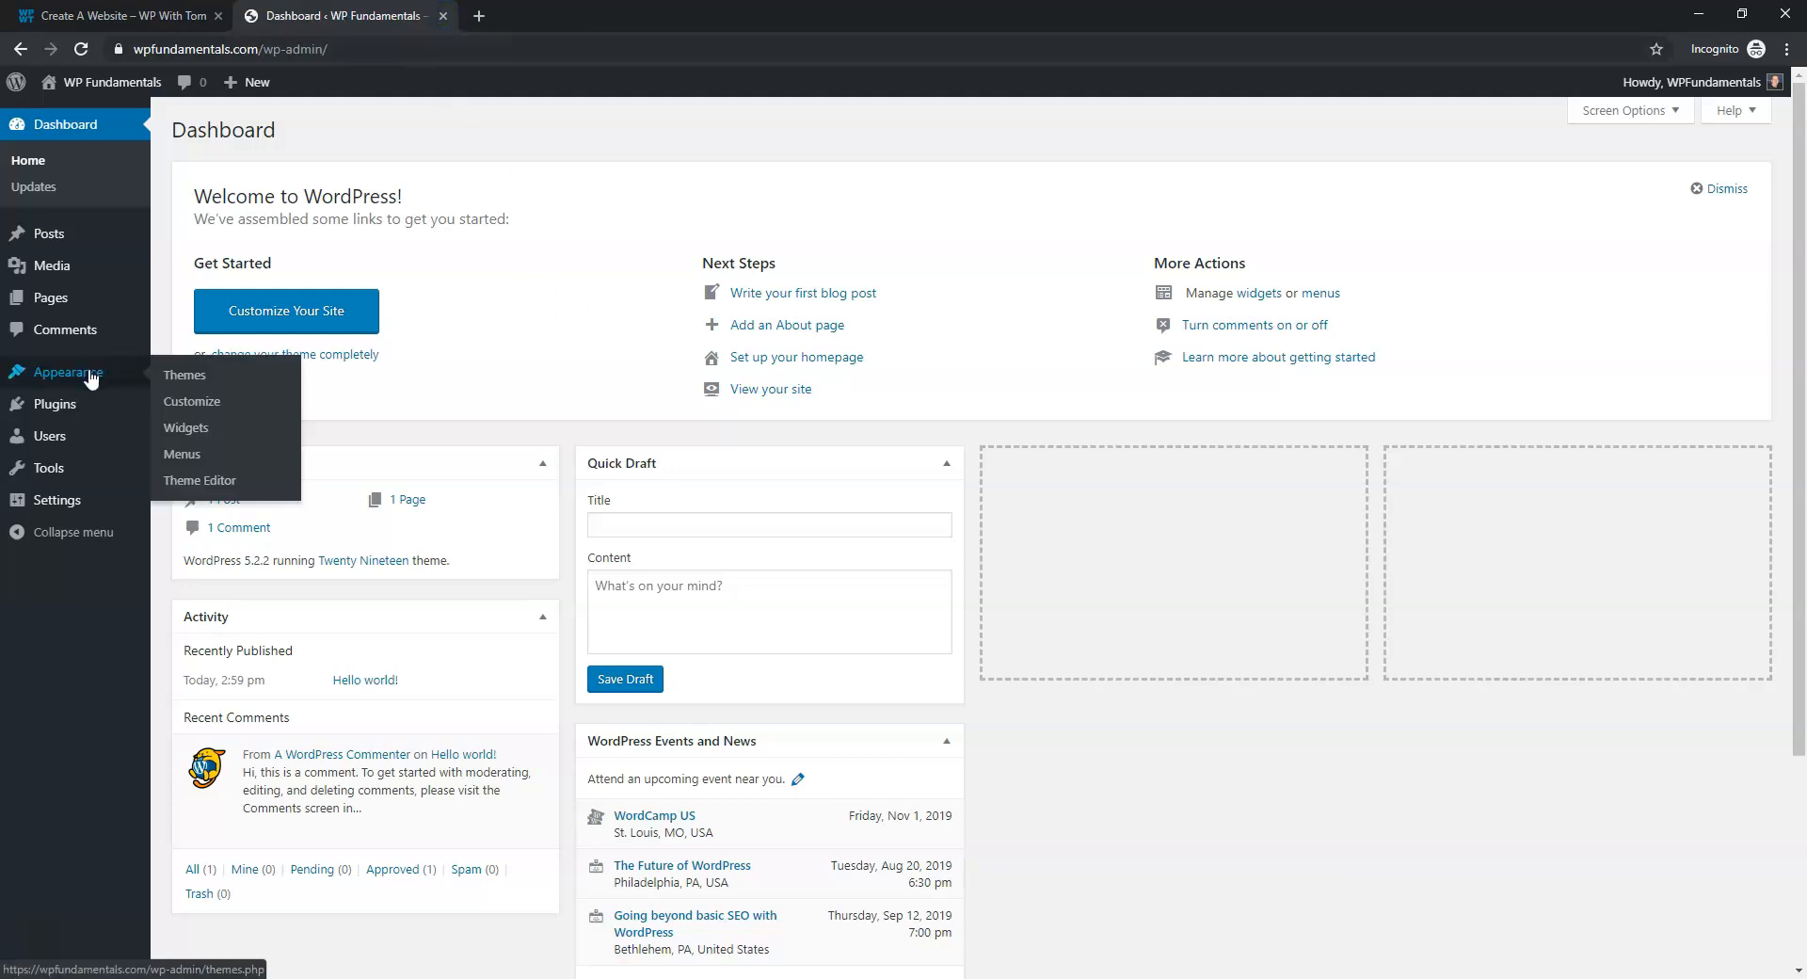
pyautogui.click(195, 381)
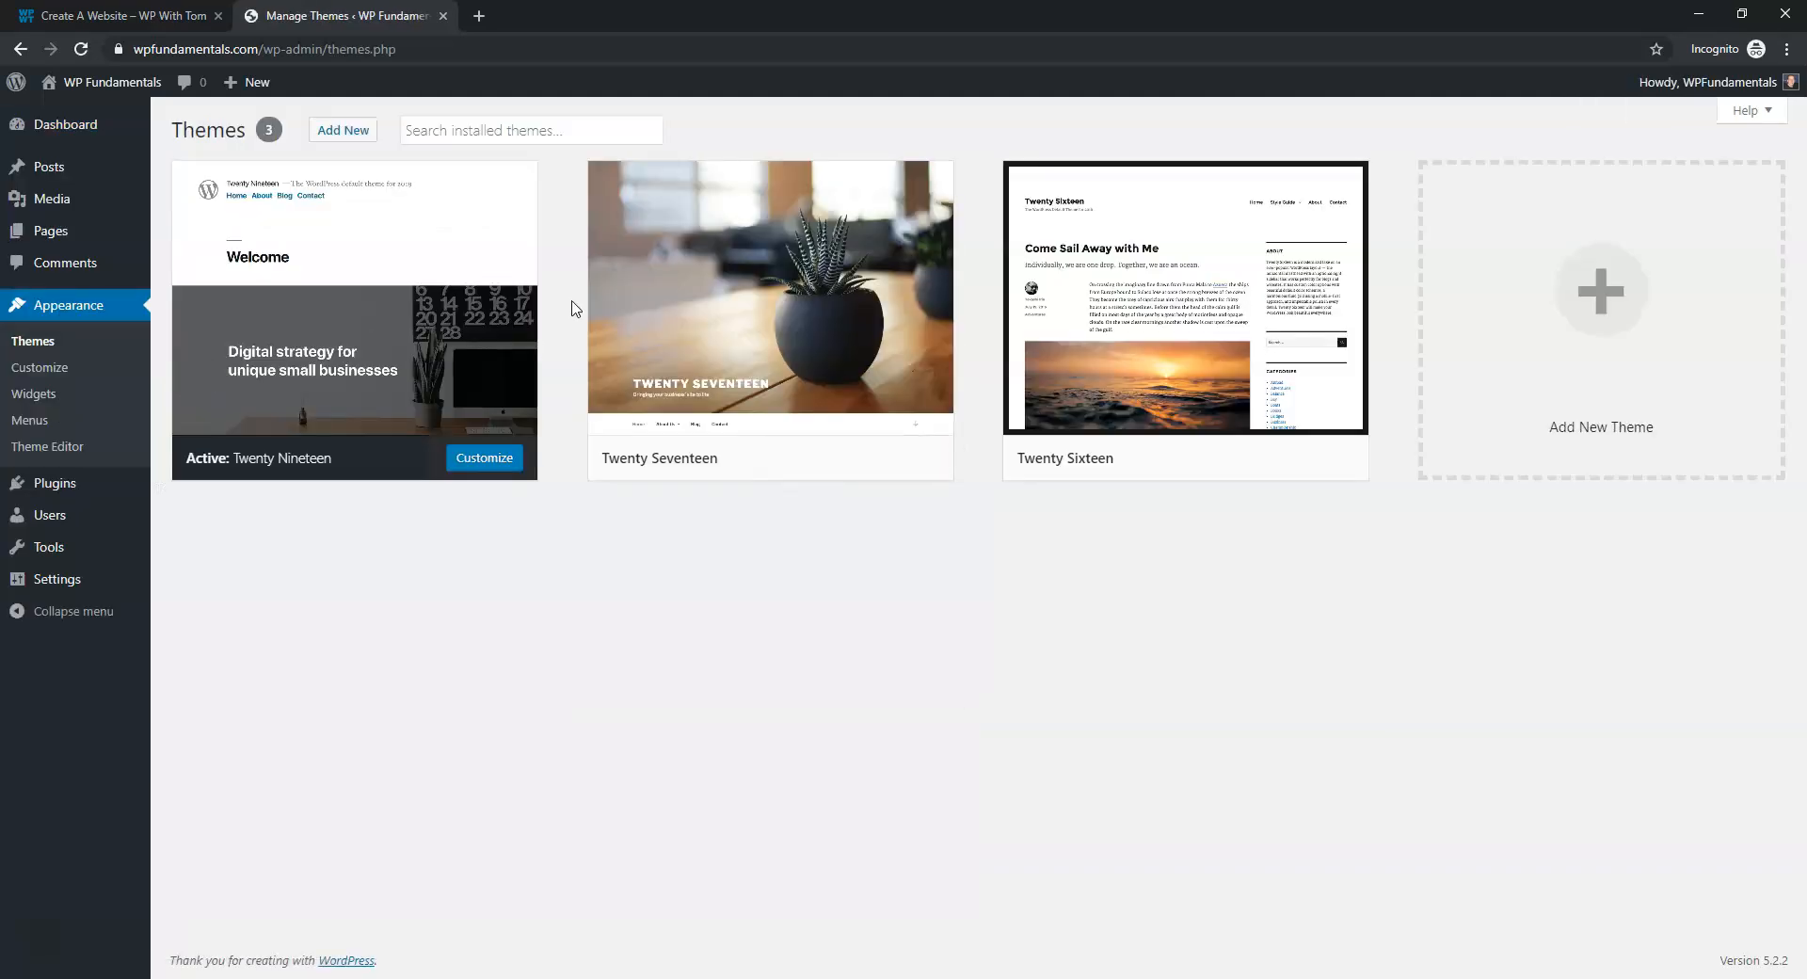
pyautogui.click(345, 133)
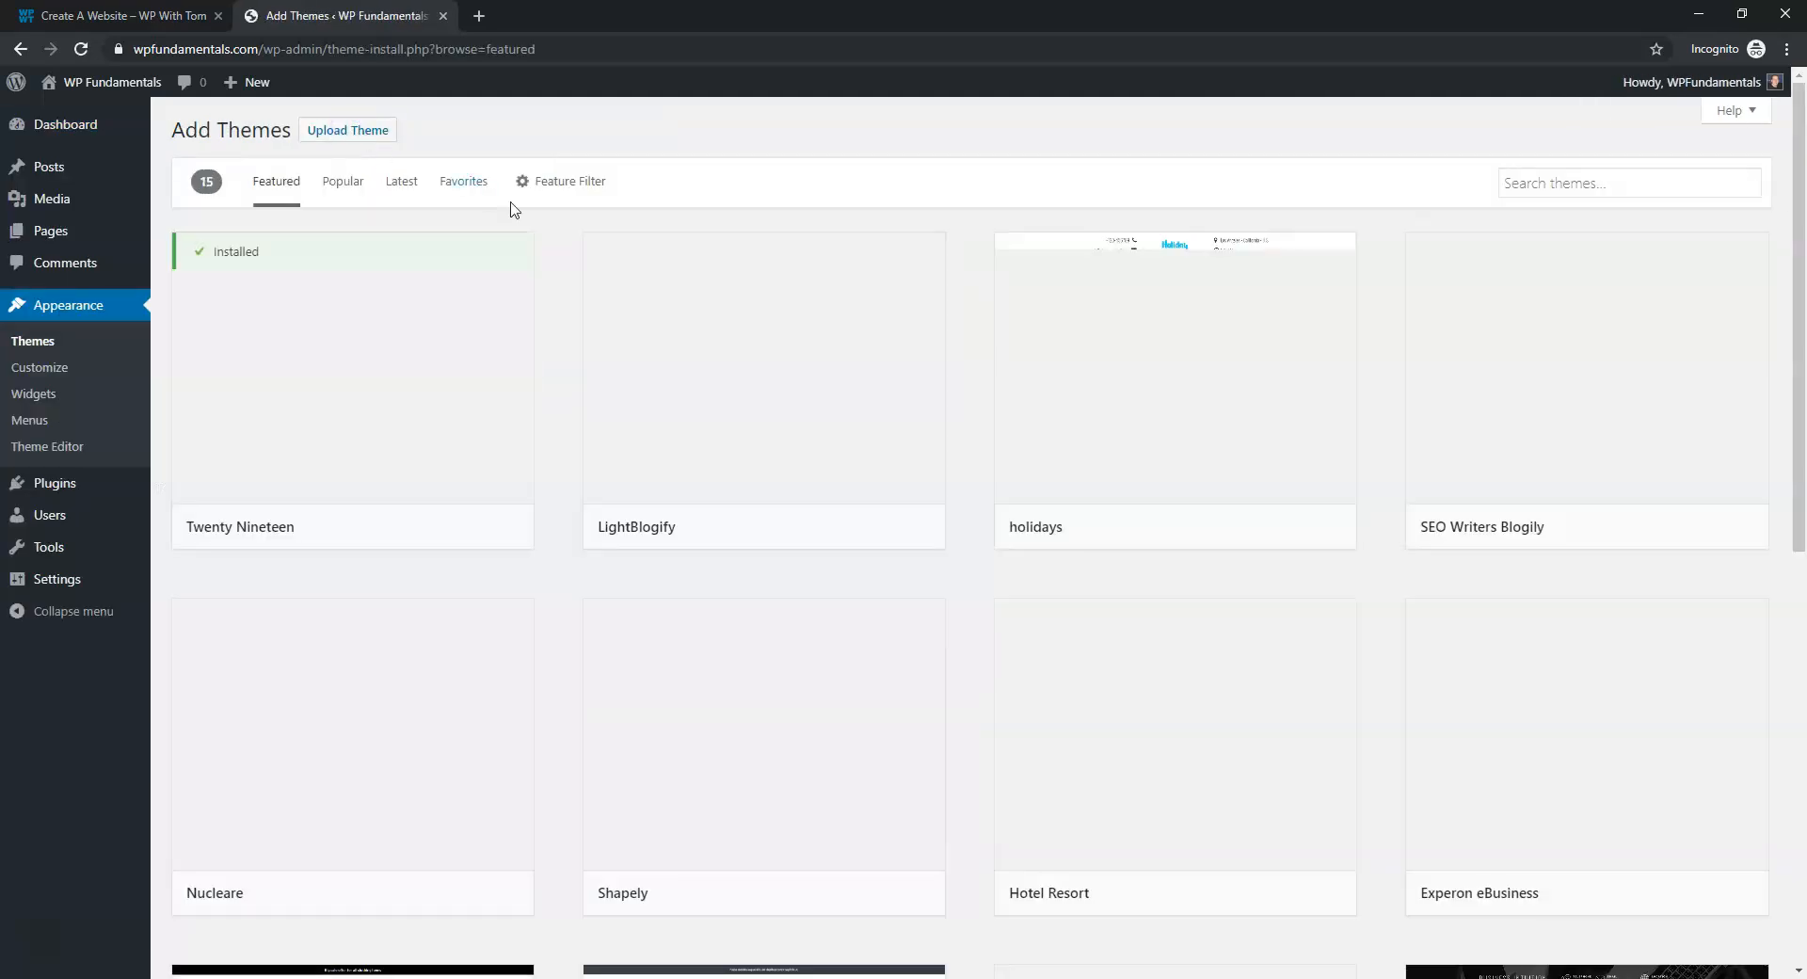
pyautogui.click(1588, 189)
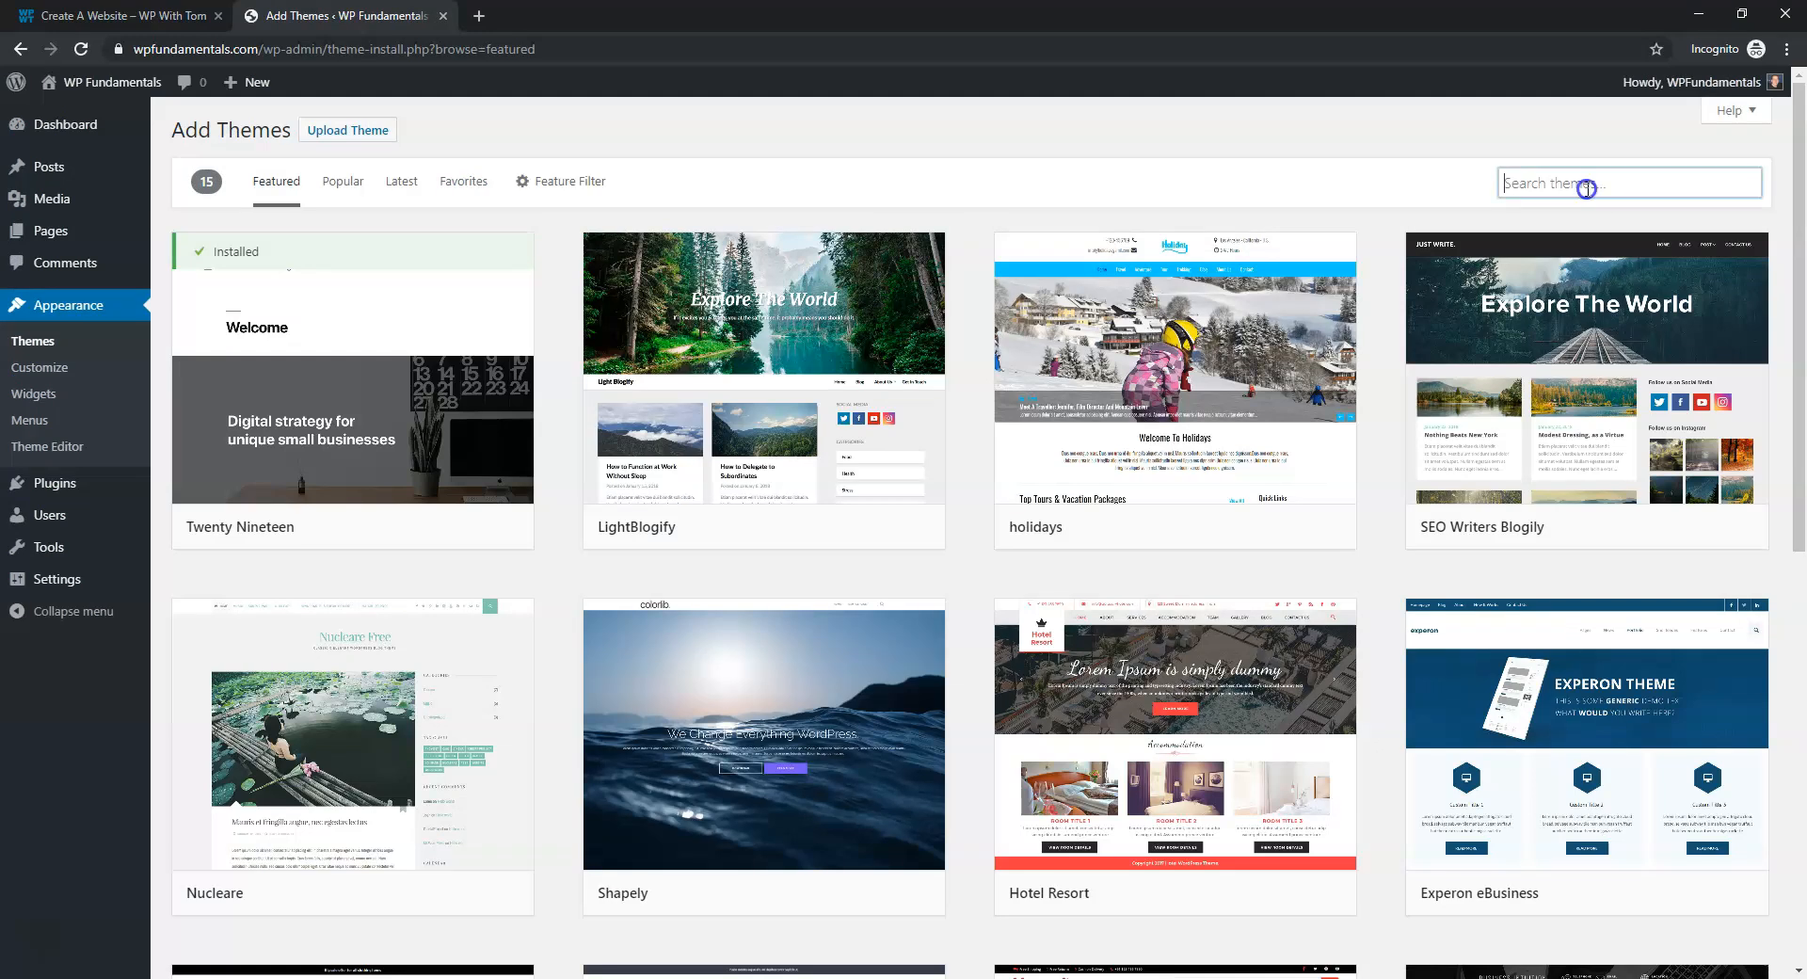
pyautogui.write('astra')
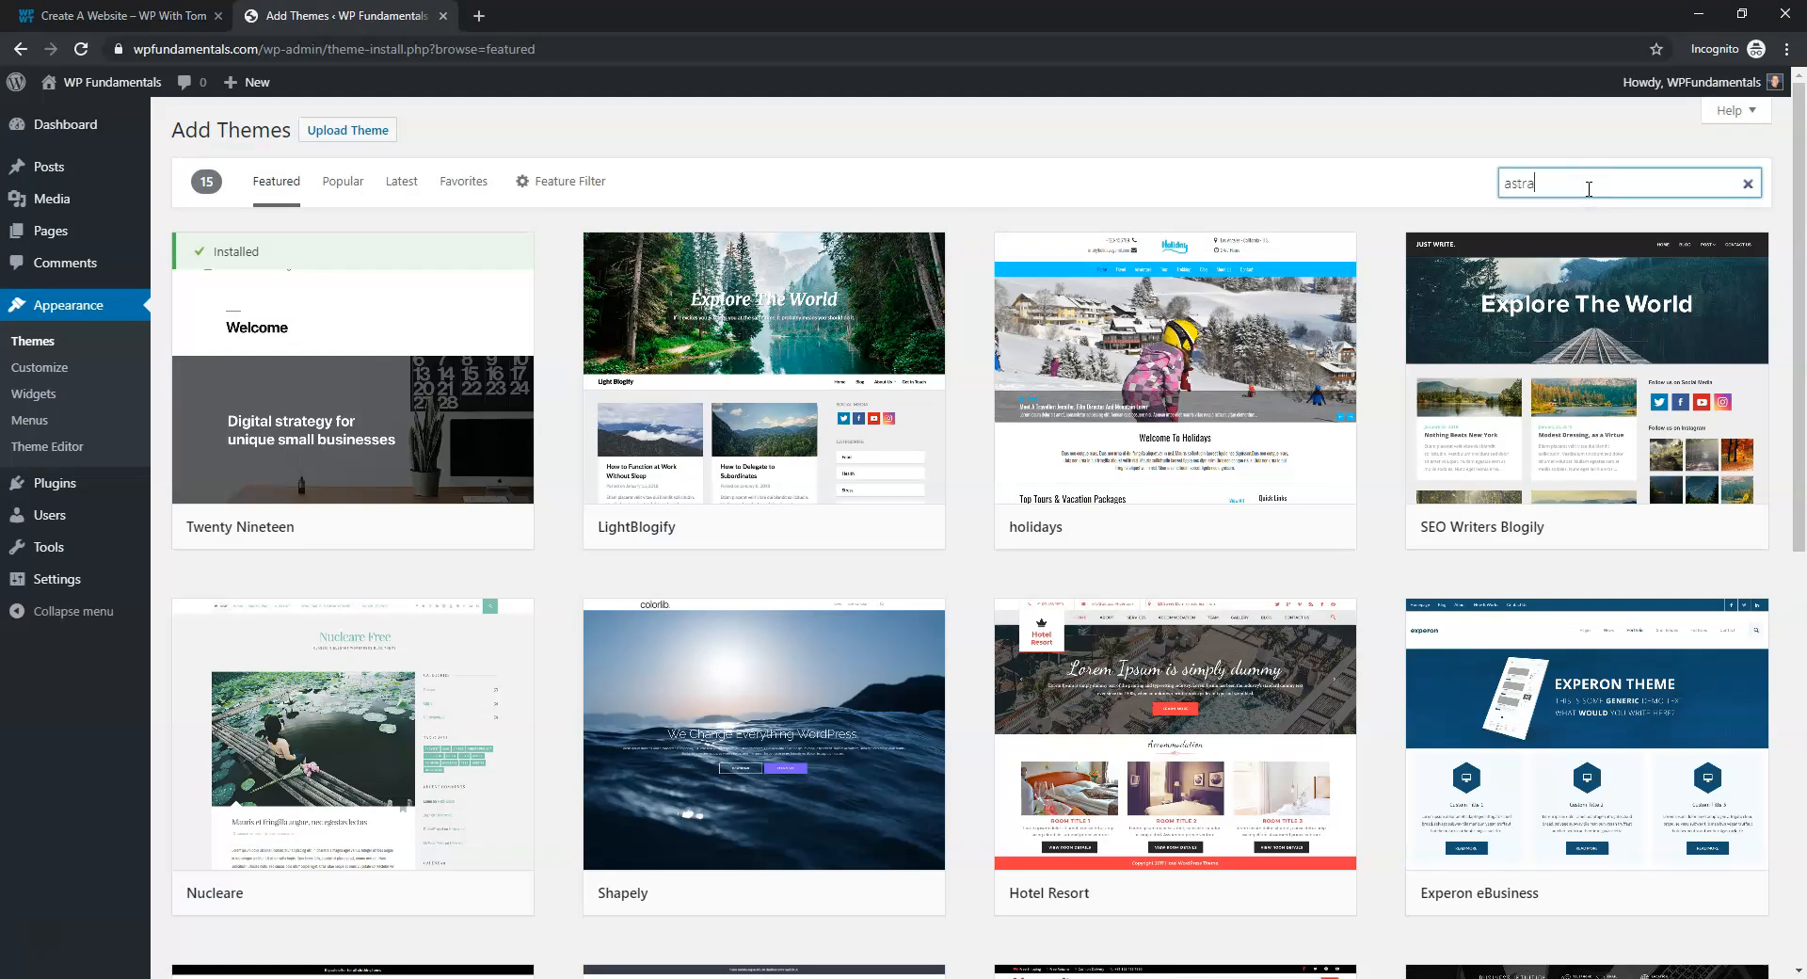
pyautogui.click(421, 530)
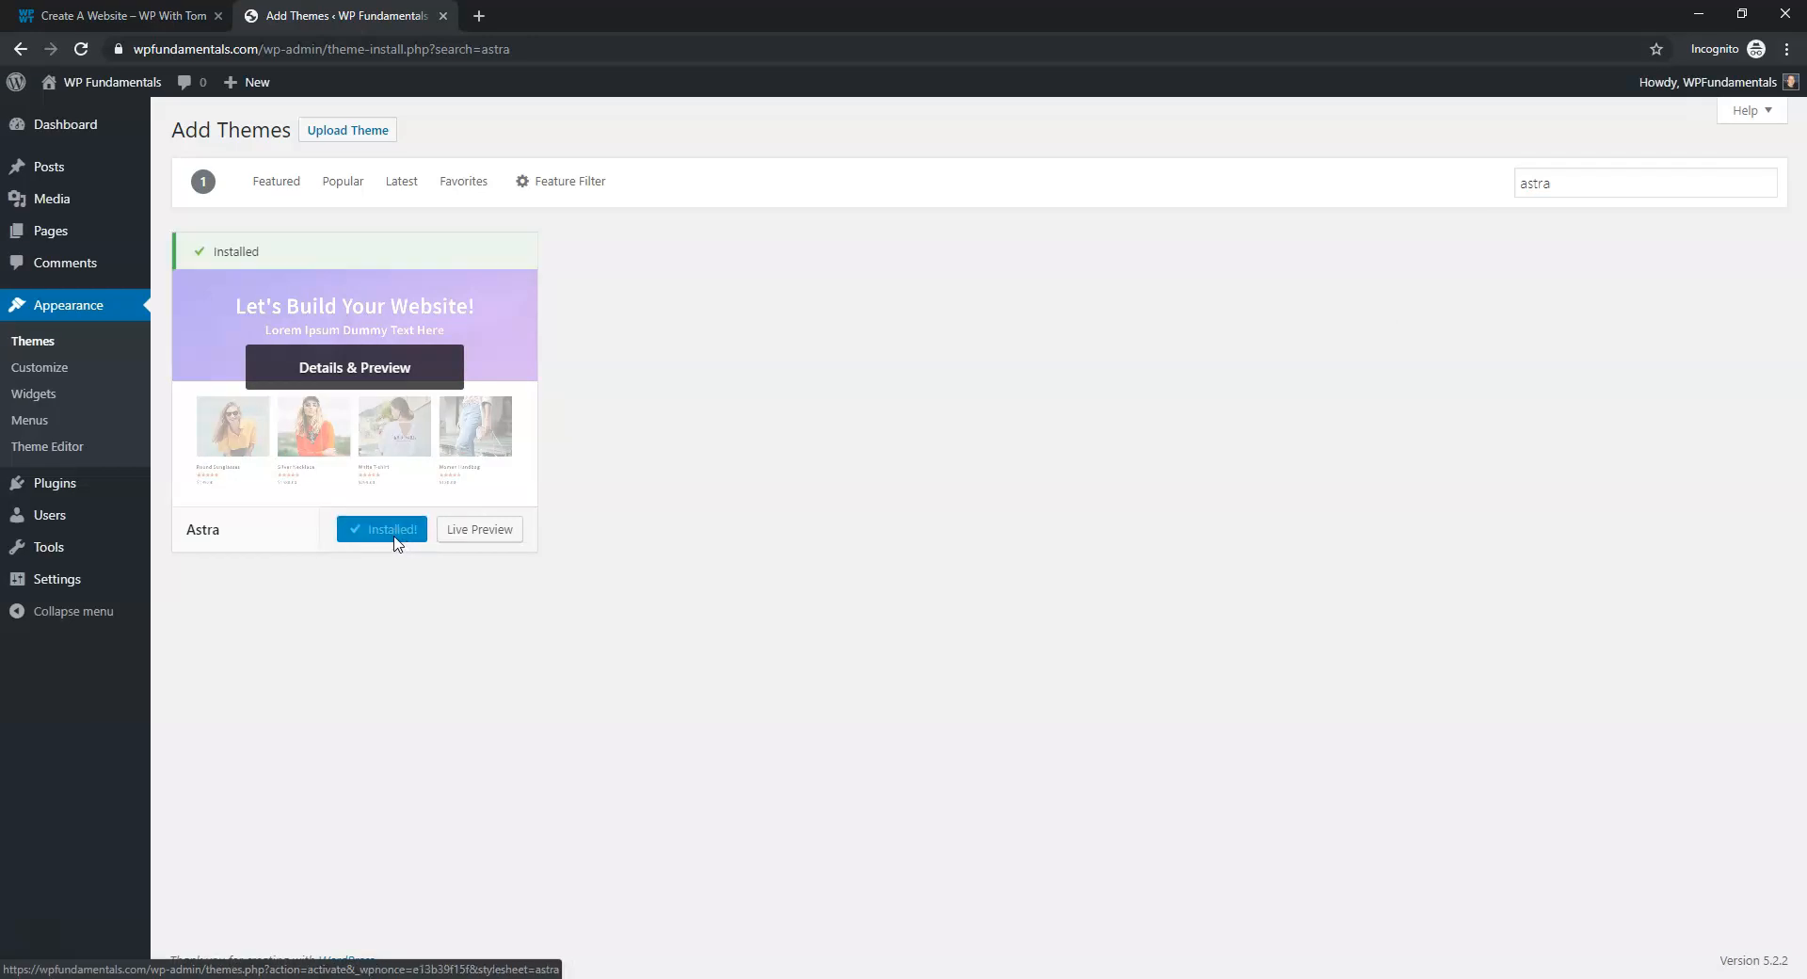
pyautogui.click(394, 530)
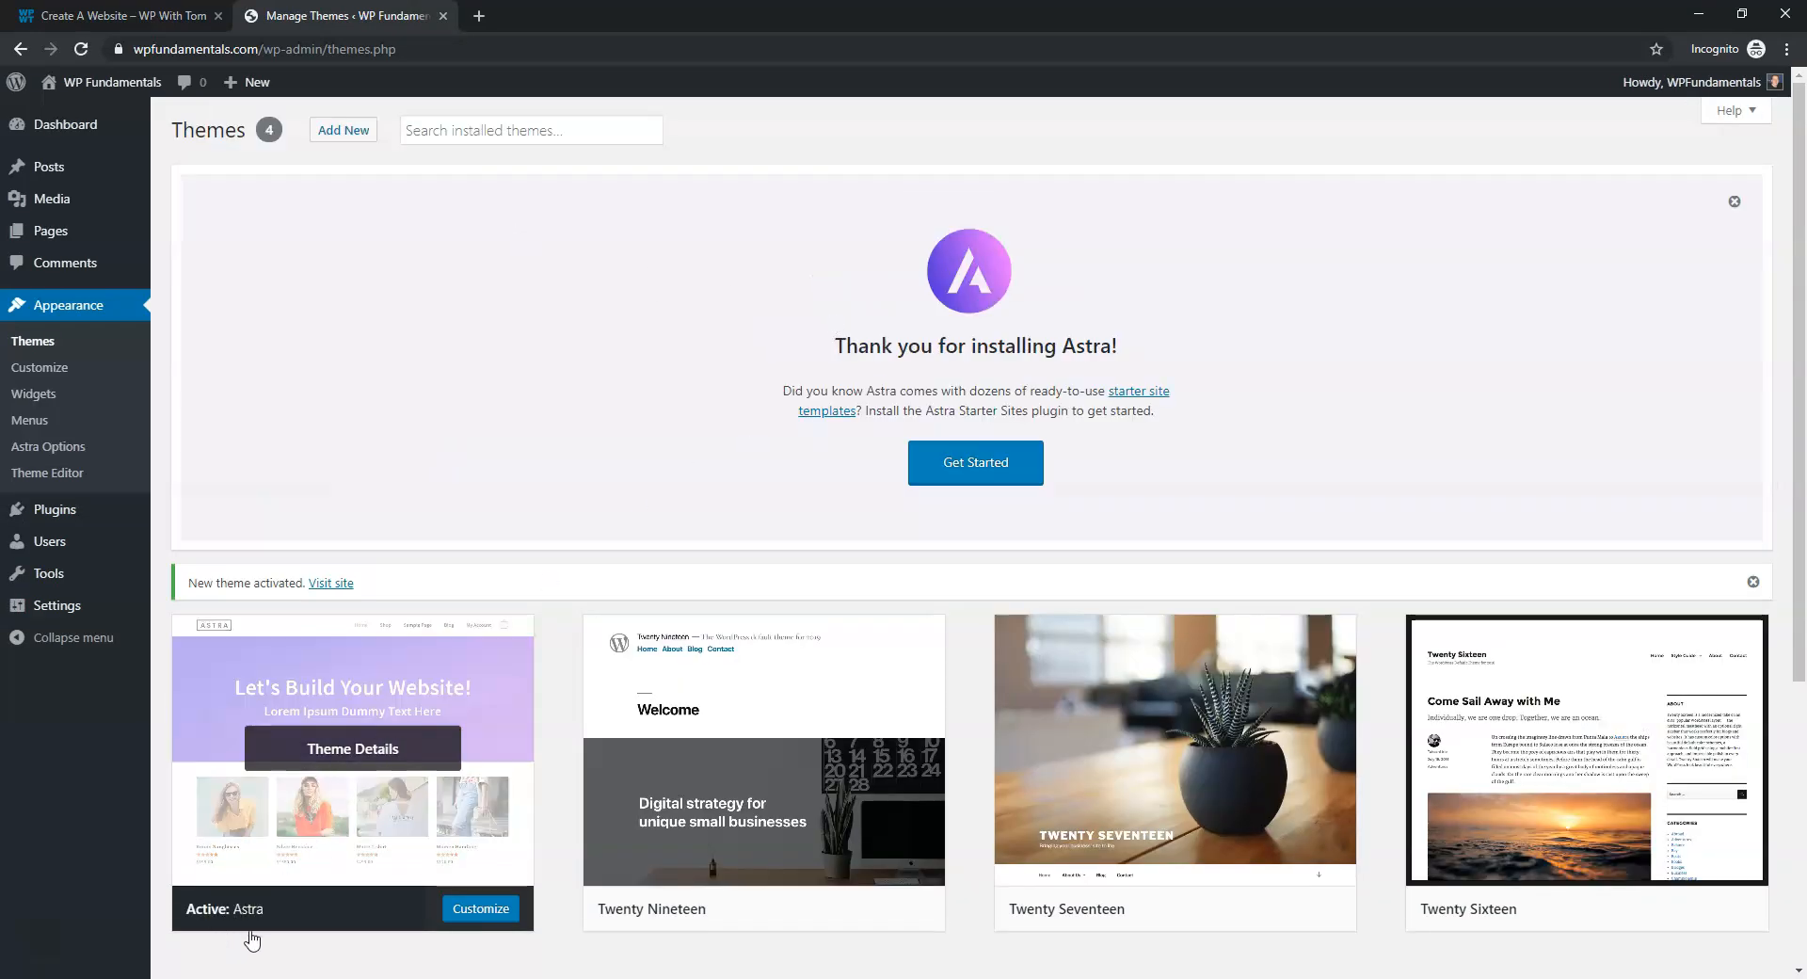
pyautogui.moveTo(87, 513)
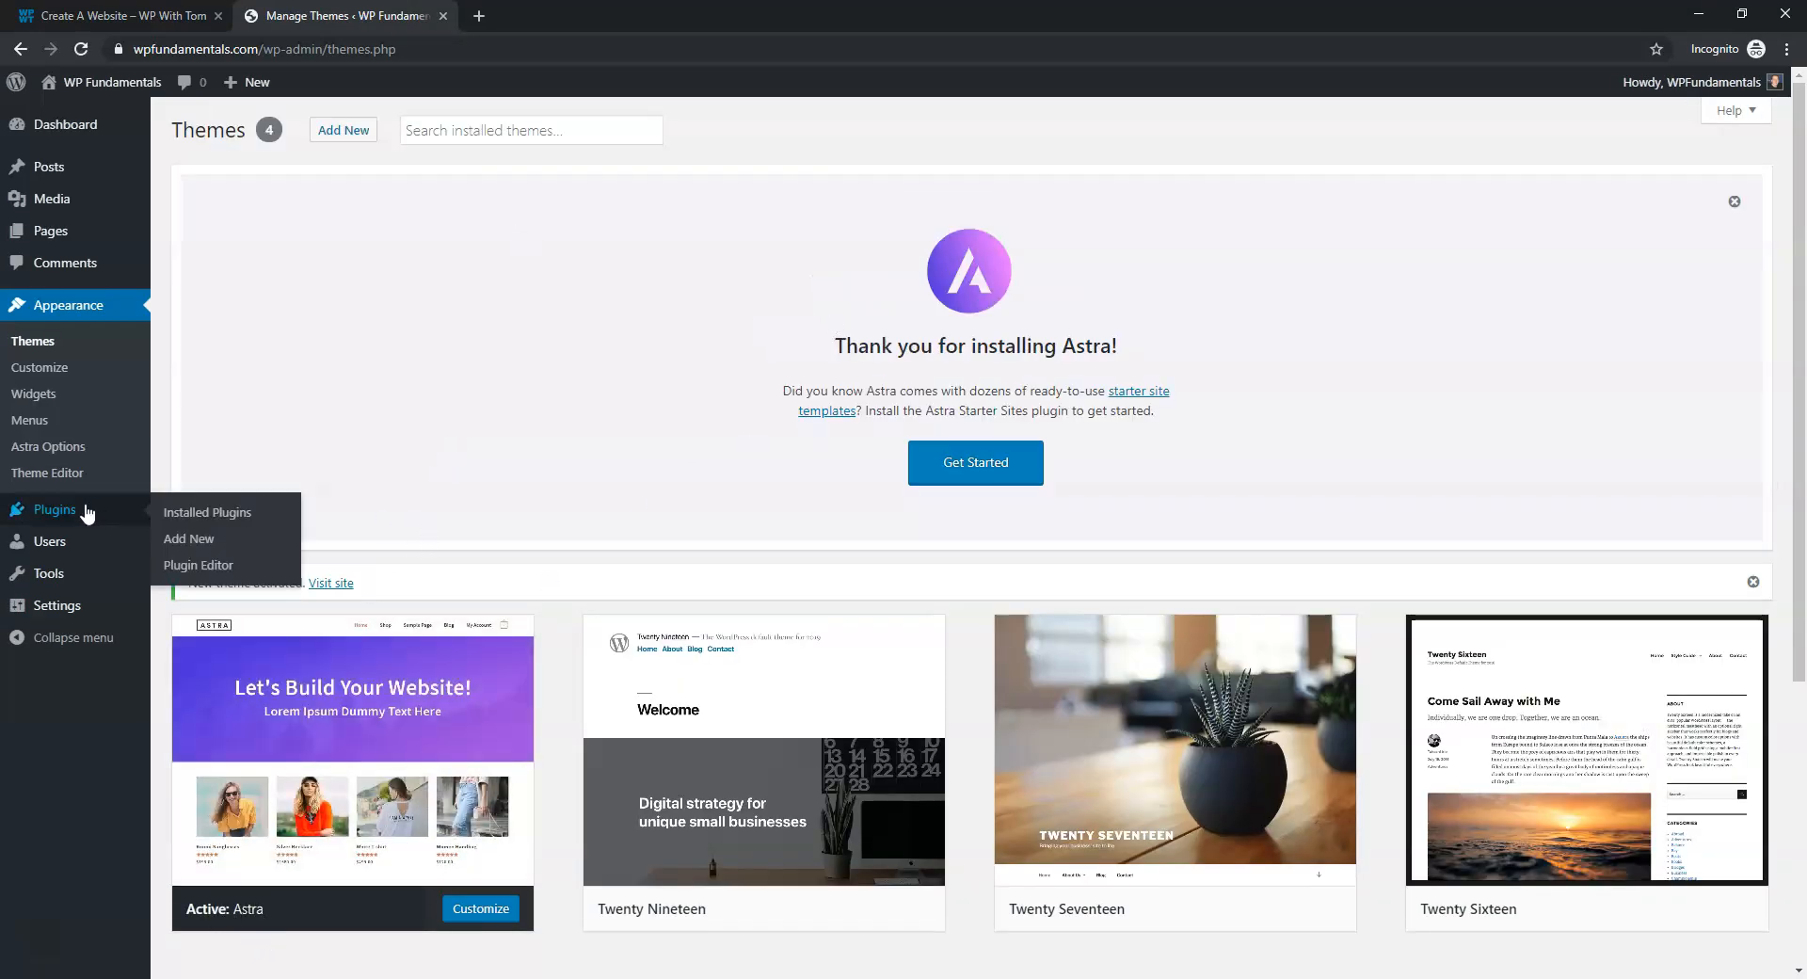
# Open Plugins > Add New, read the guide's Step 4 Install Demo Content, then return to Add Plugins
pyautogui.click(195, 540)
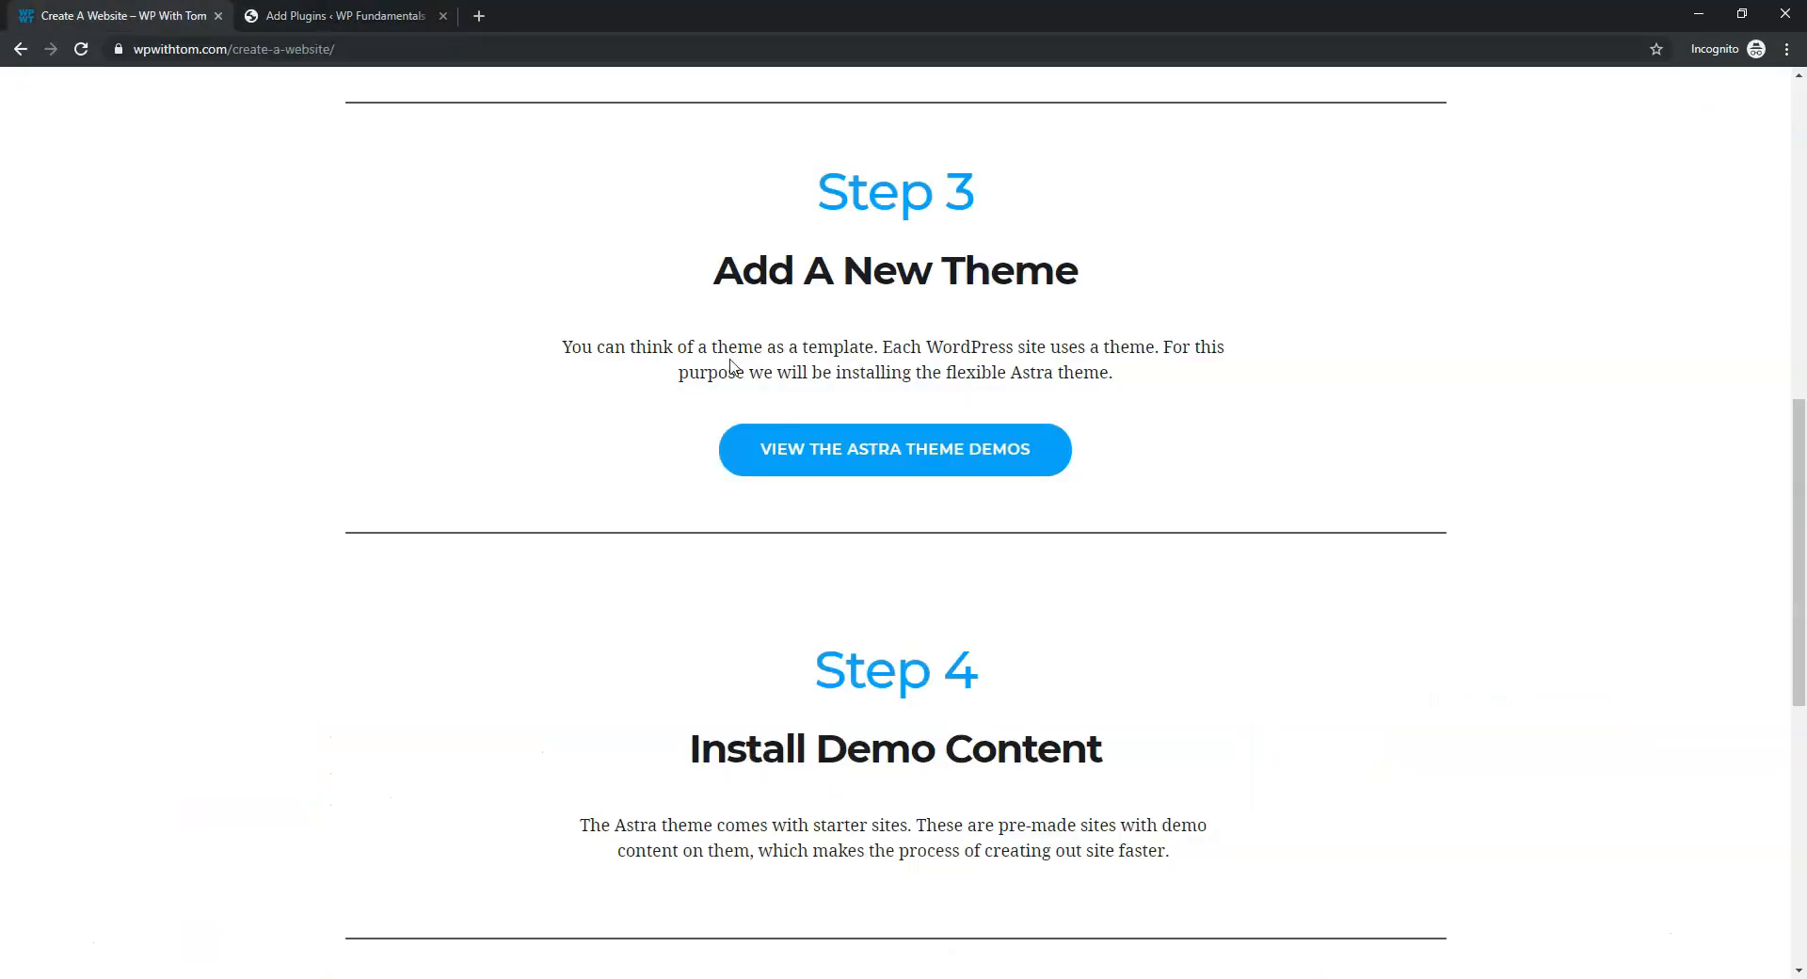
pyautogui.scroll(-4, 505, 443)
pyautogui.scroll(-1, 510, 443)
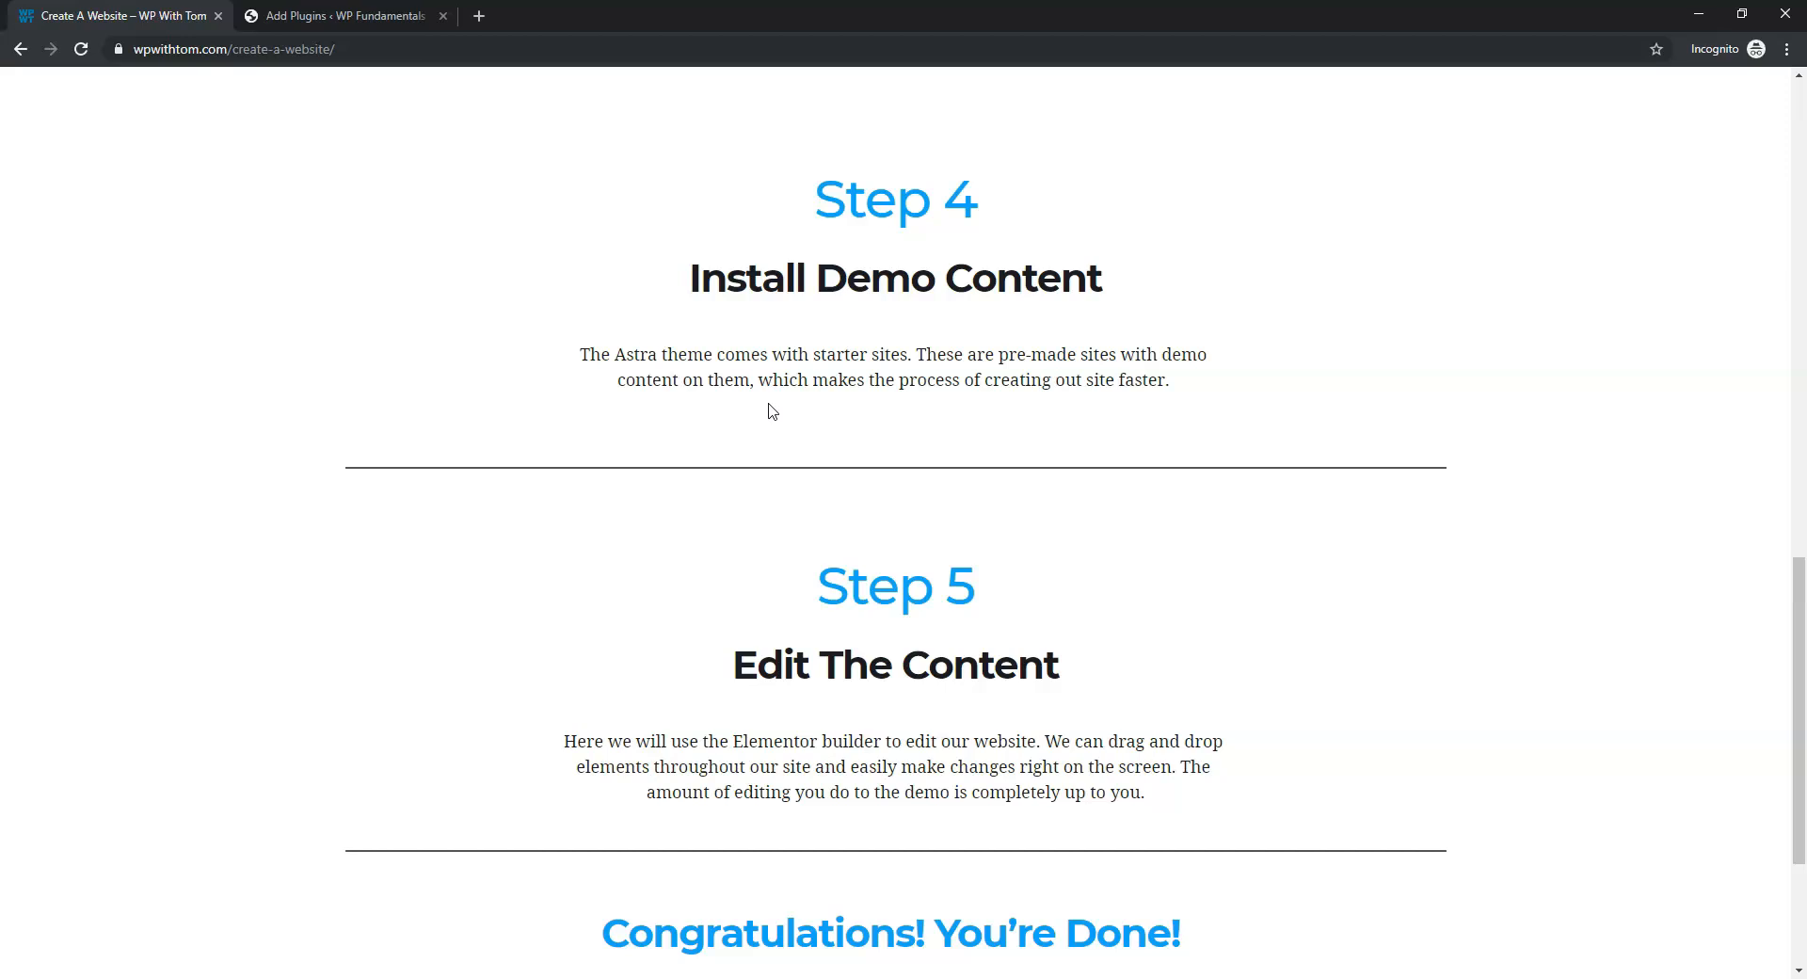
pyautogui.click(354, 26)
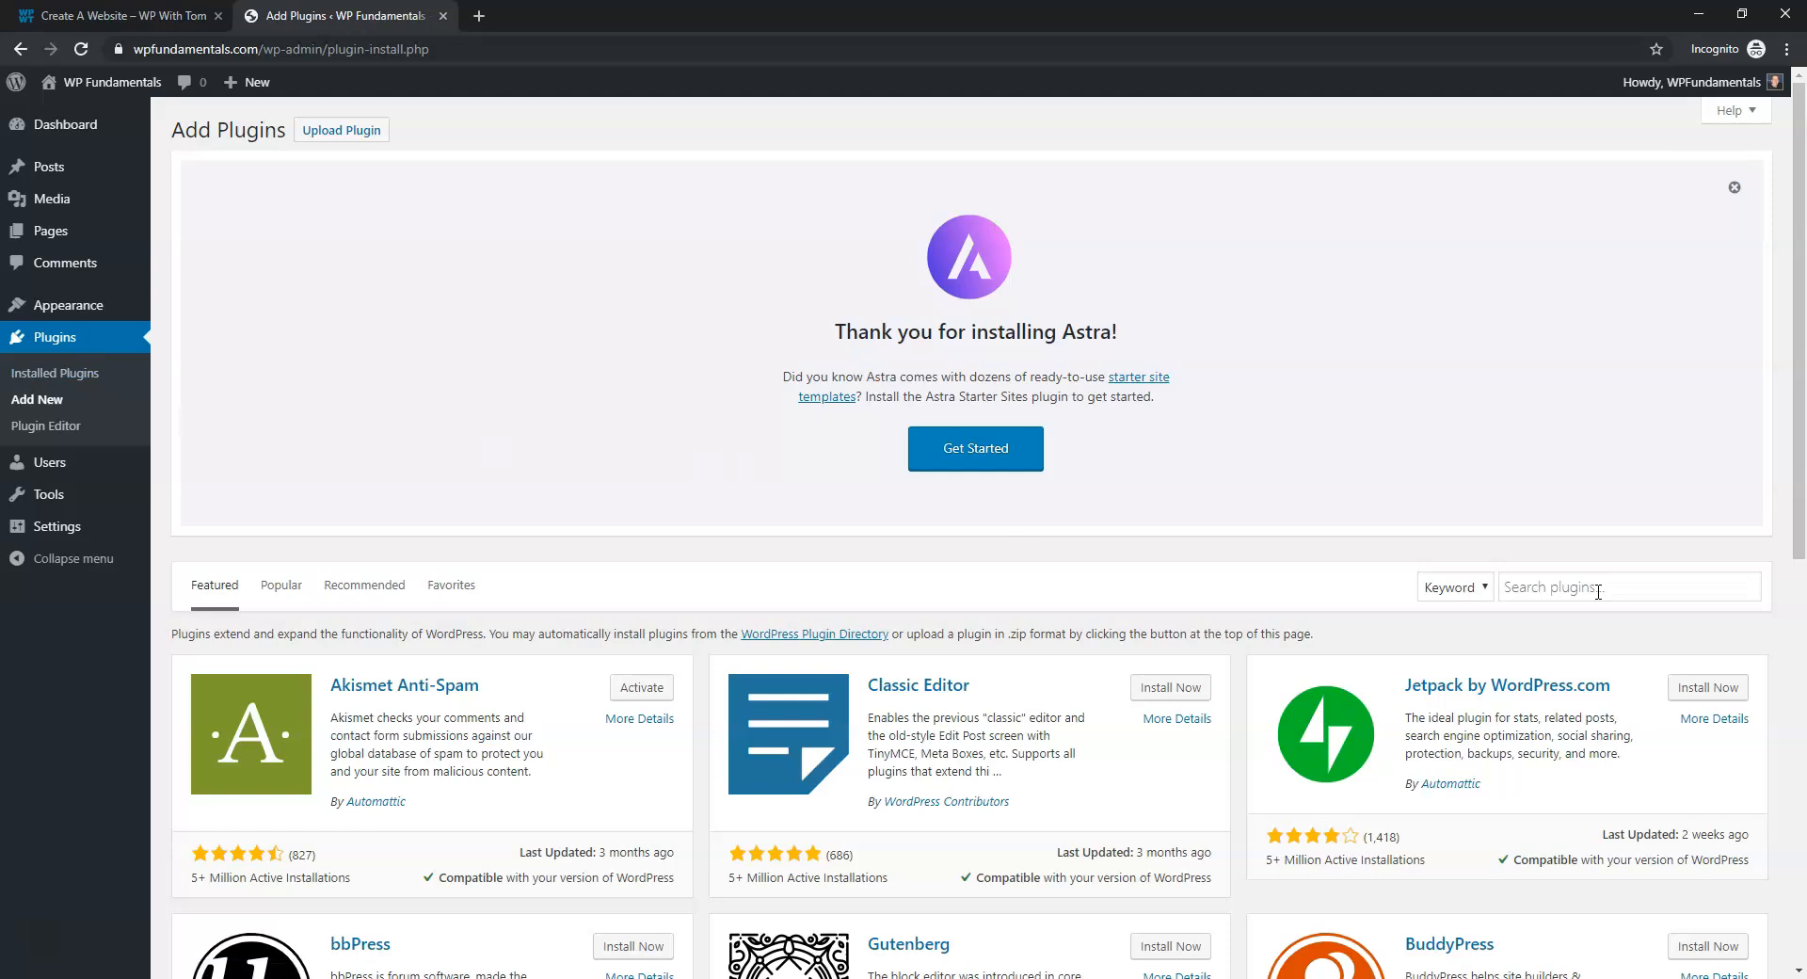
# Search for 'astra starter sites', install and activate the plugin, and open its library
pyautogui.click(1597, 587)
pyautogui.write('astr')
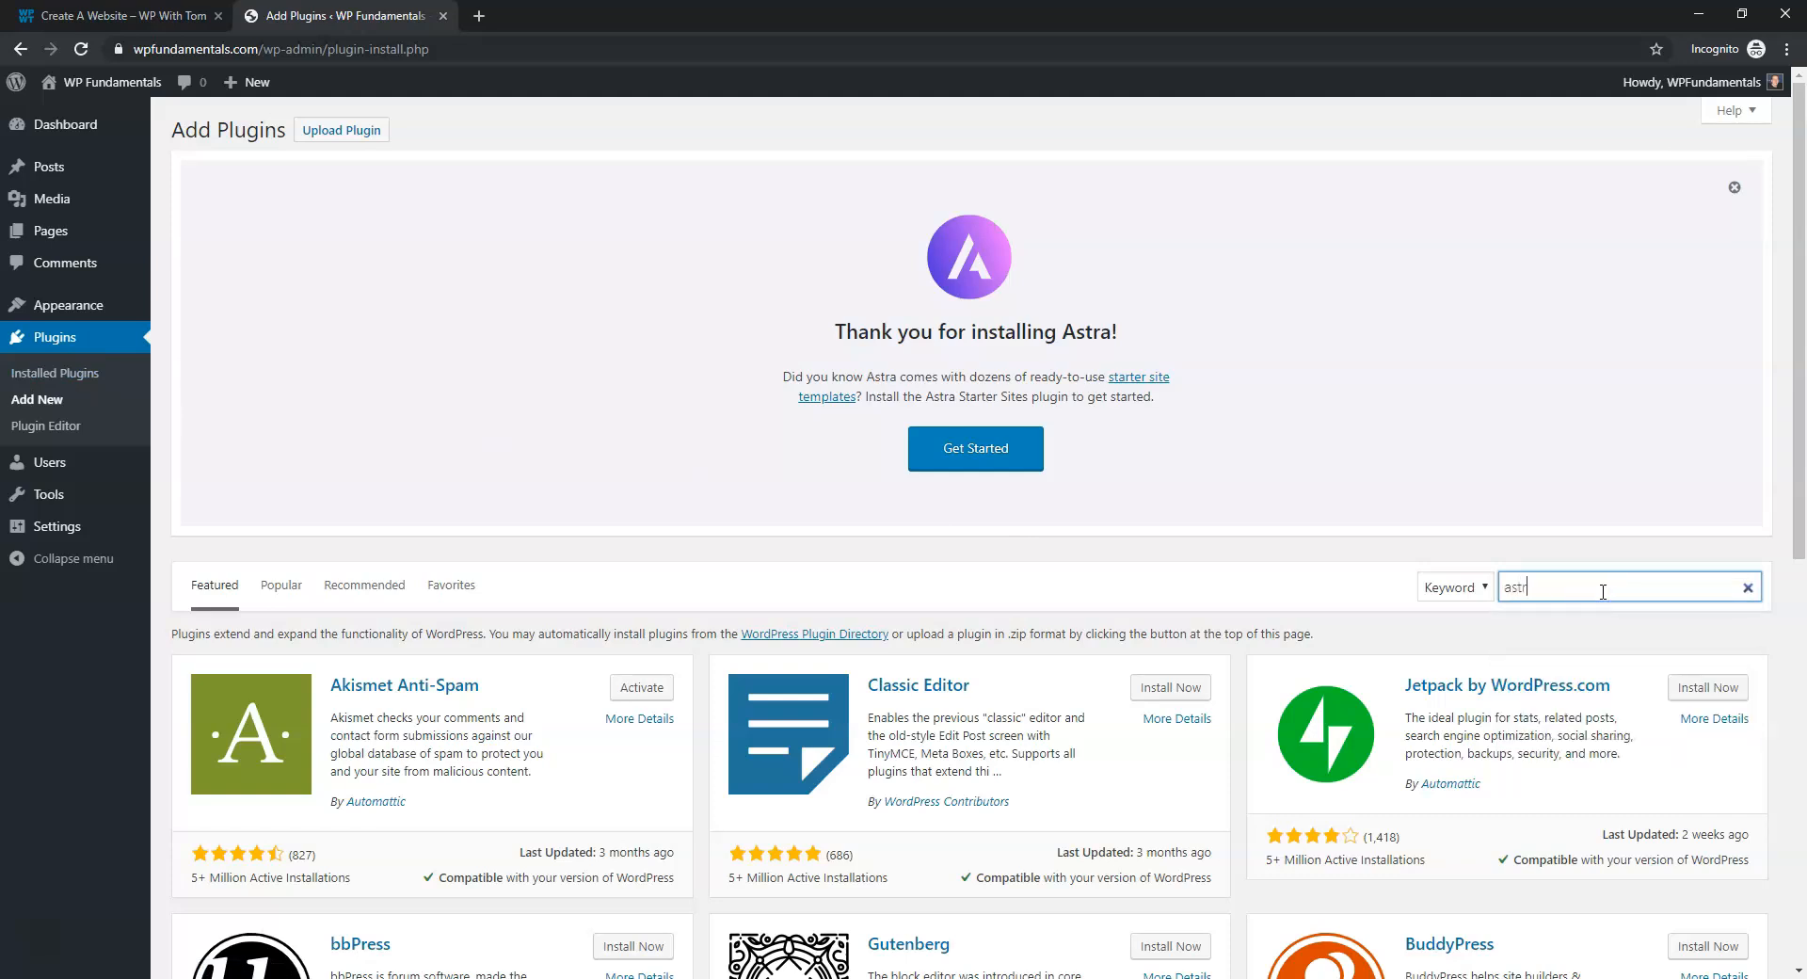
pyautogui.write('a start')
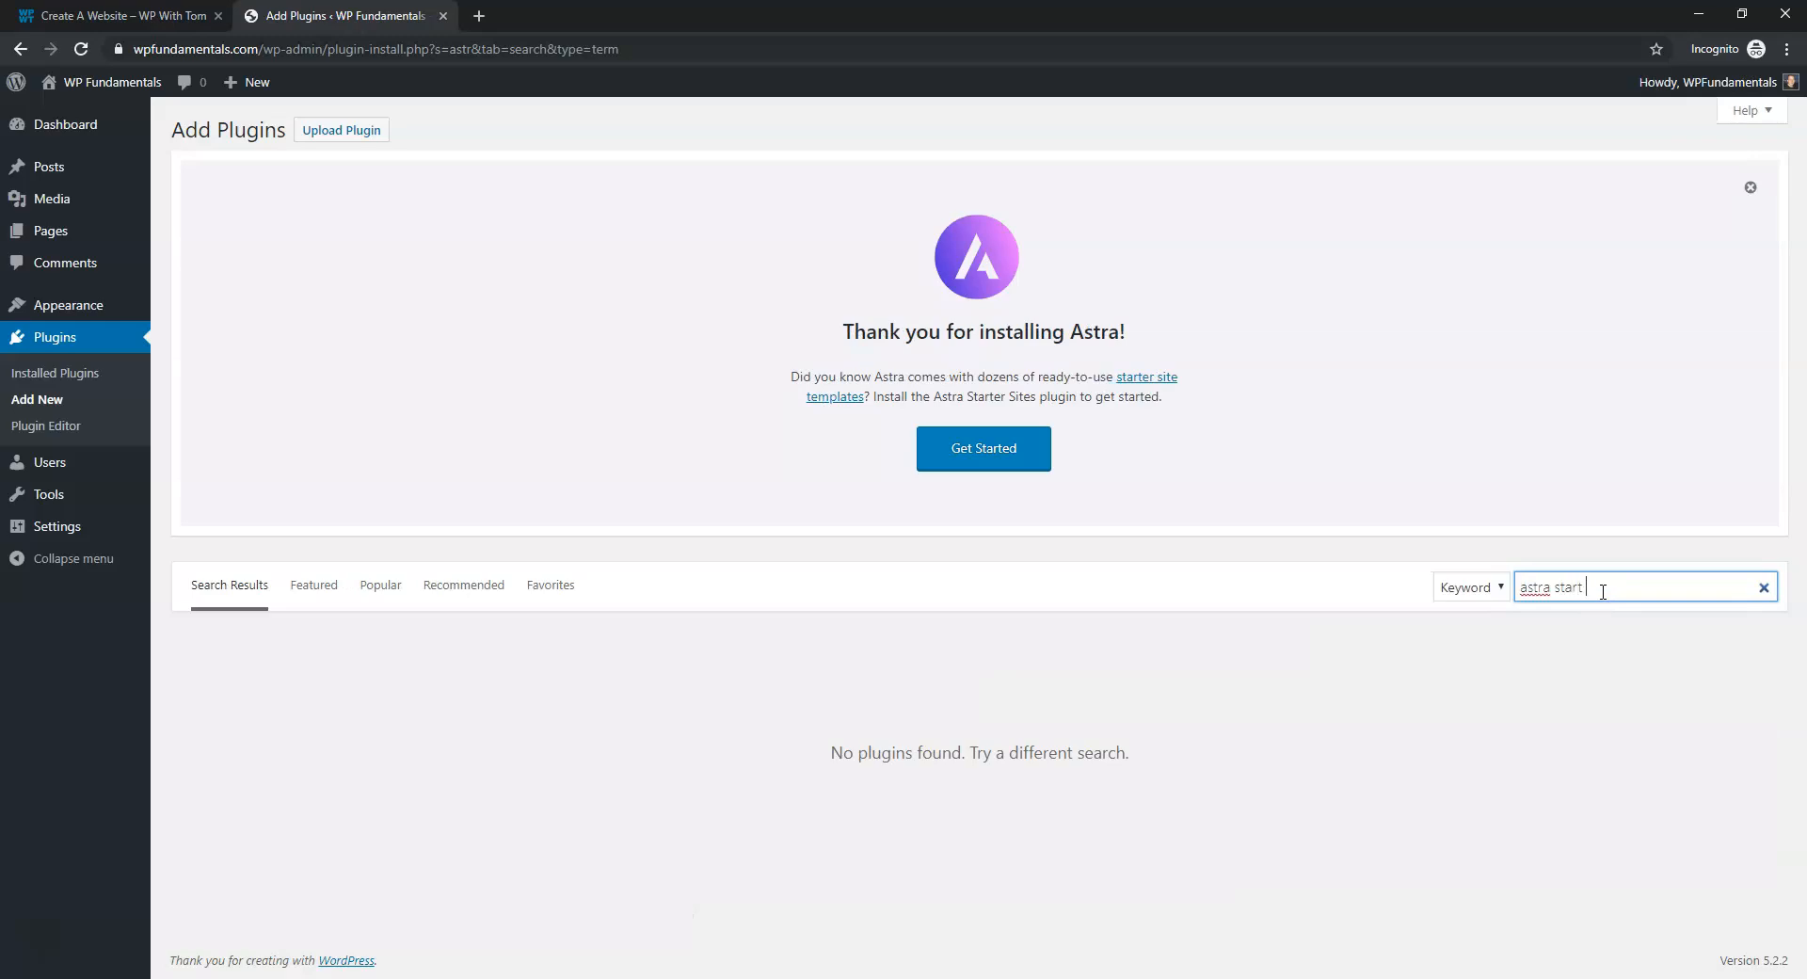
pyautogui.write('er sites')
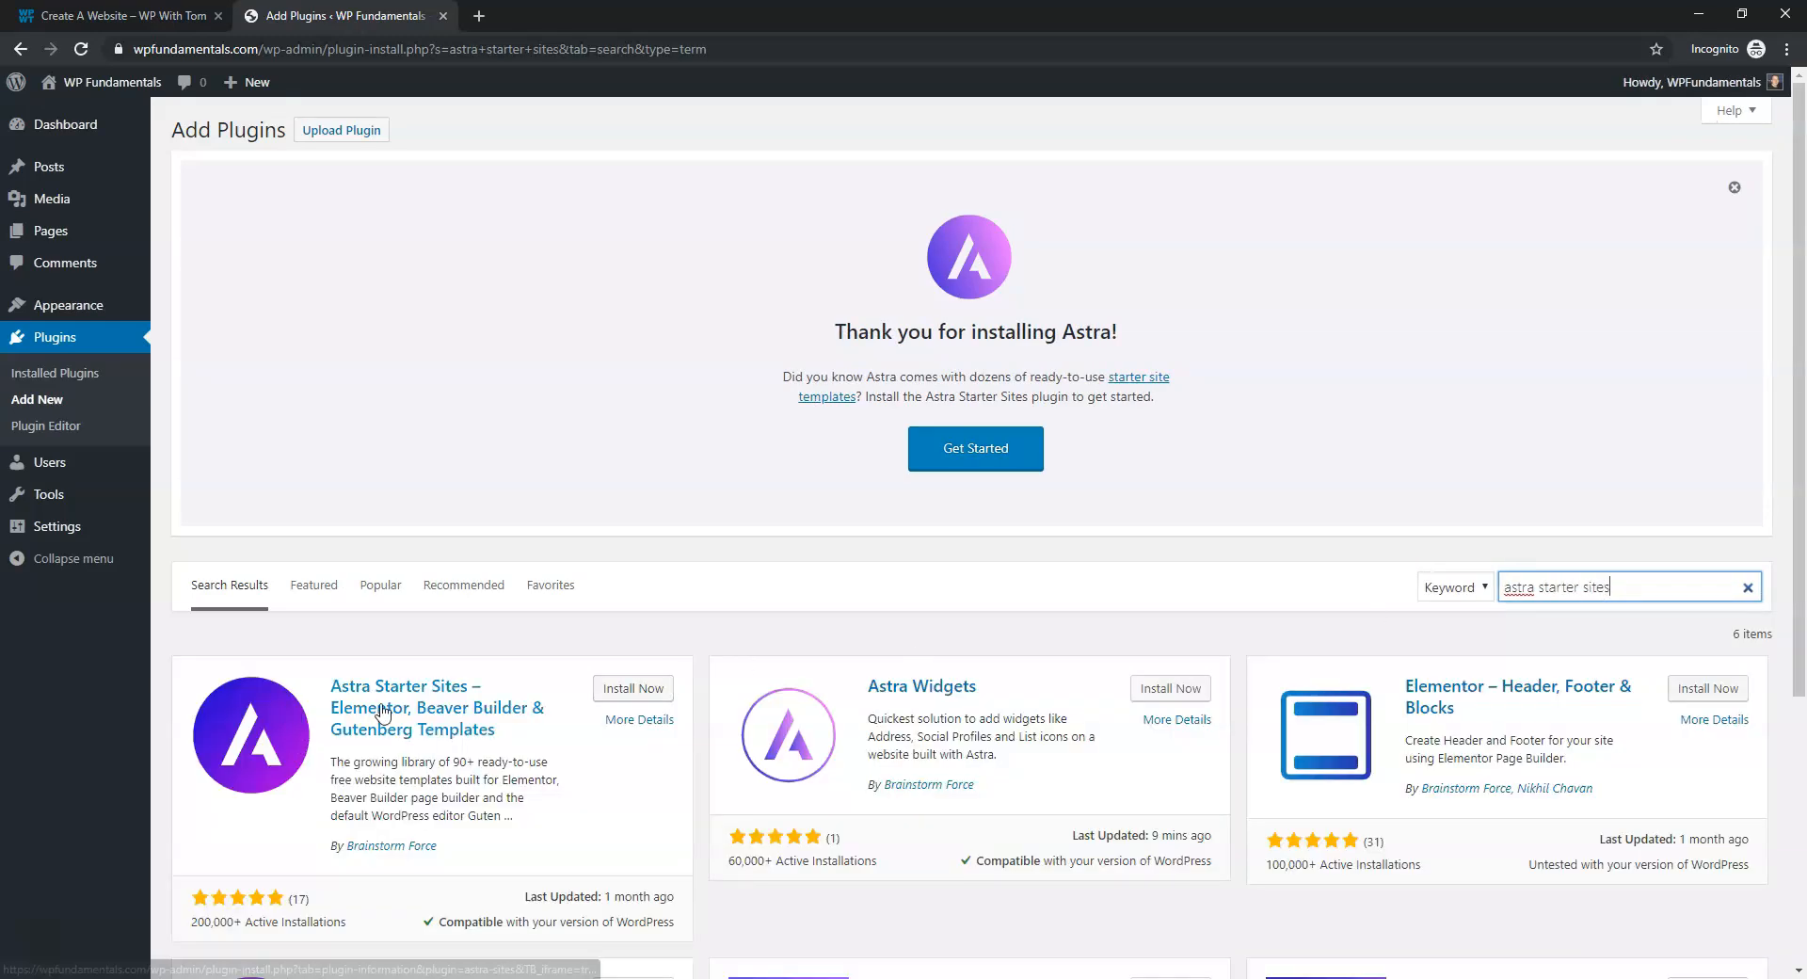
pyautogui.click(623, 691)
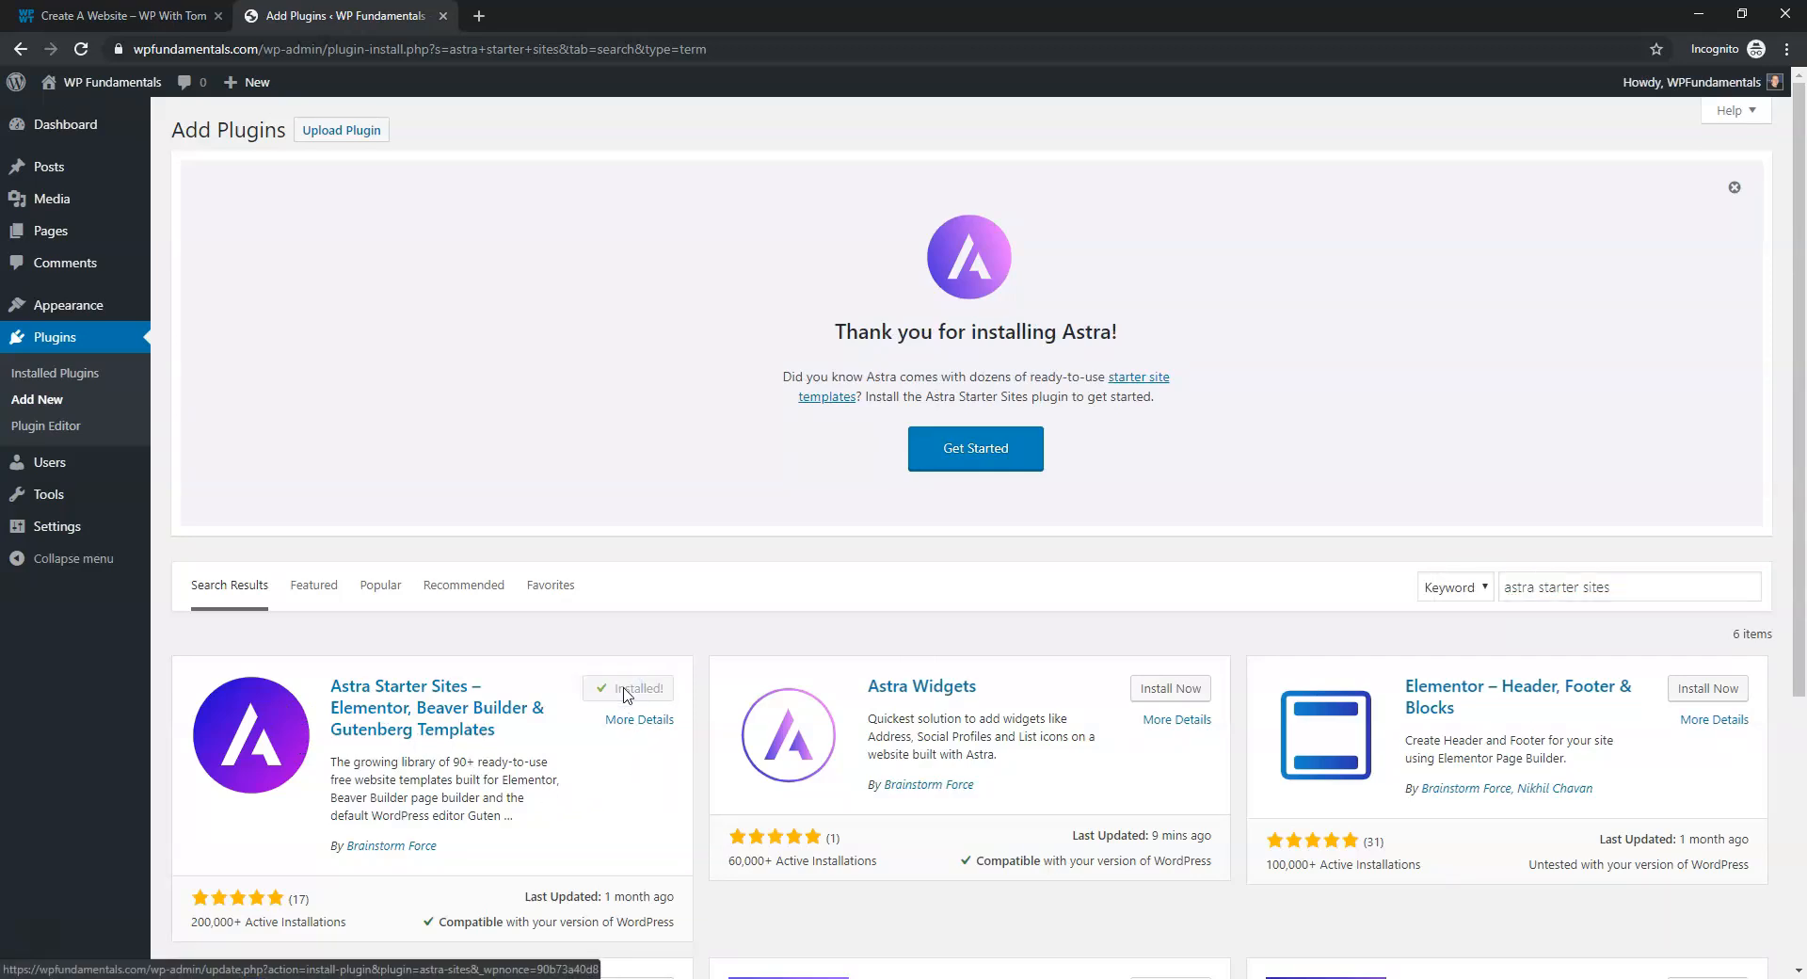
pyautogui.click(624, 690)
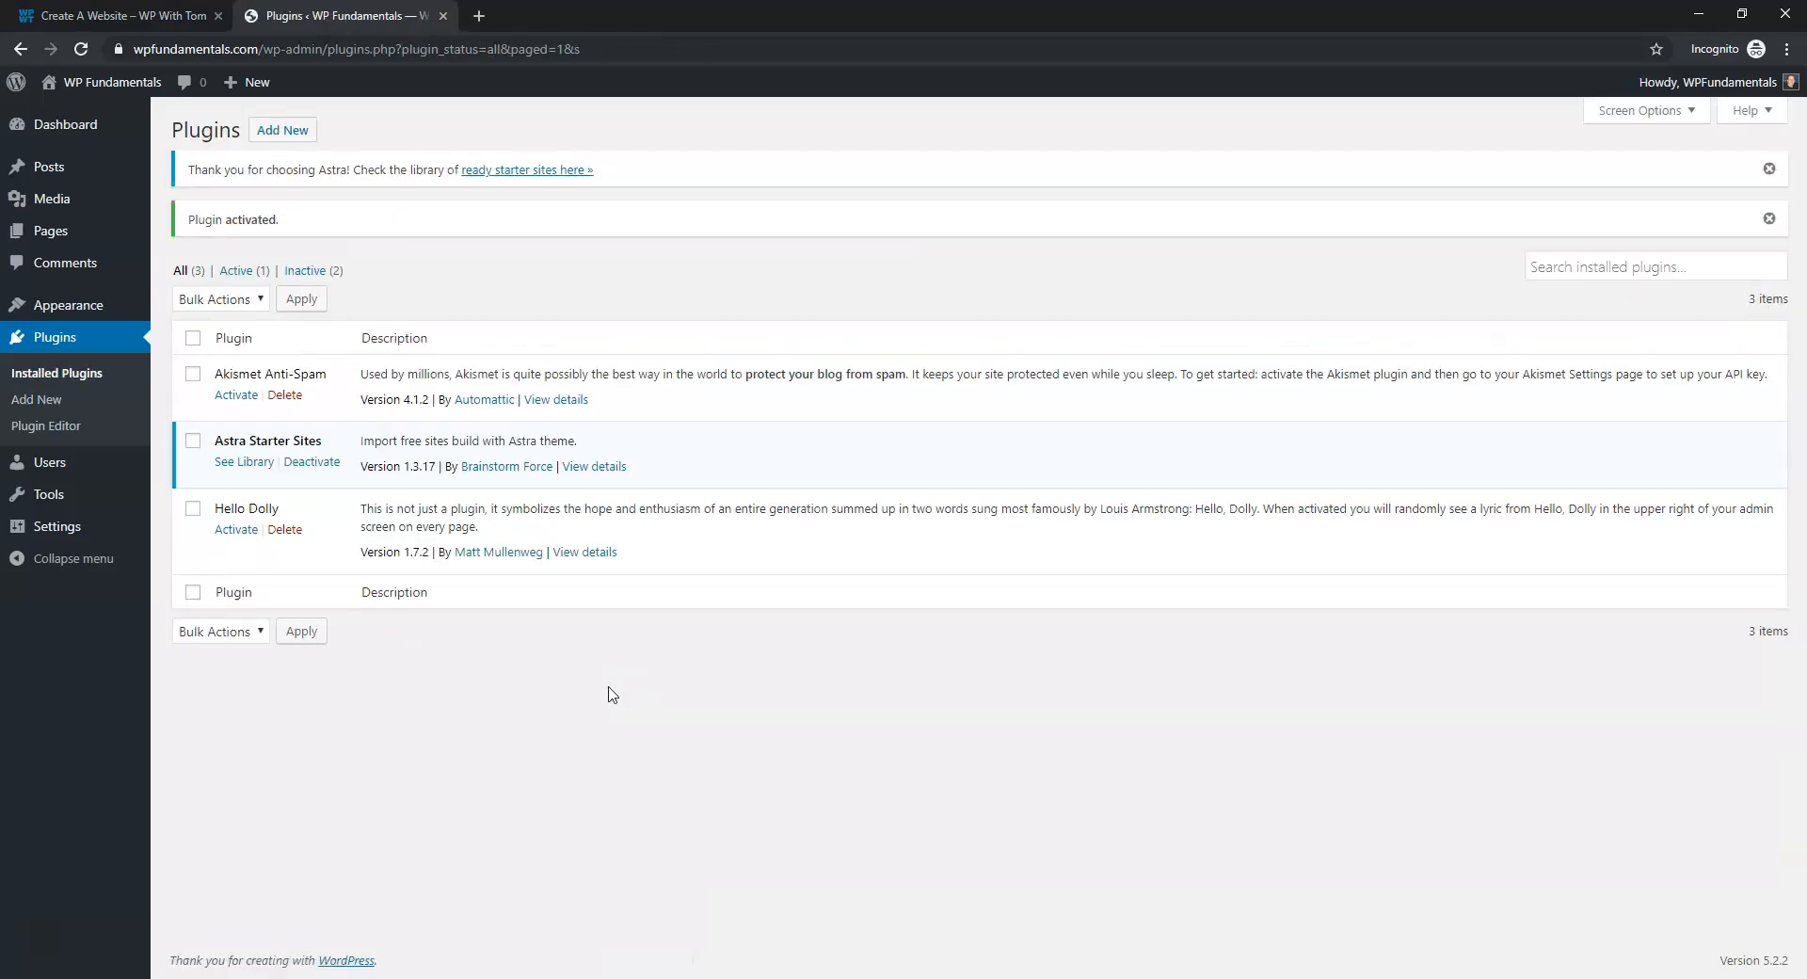
pyautogui.click(242, 463)
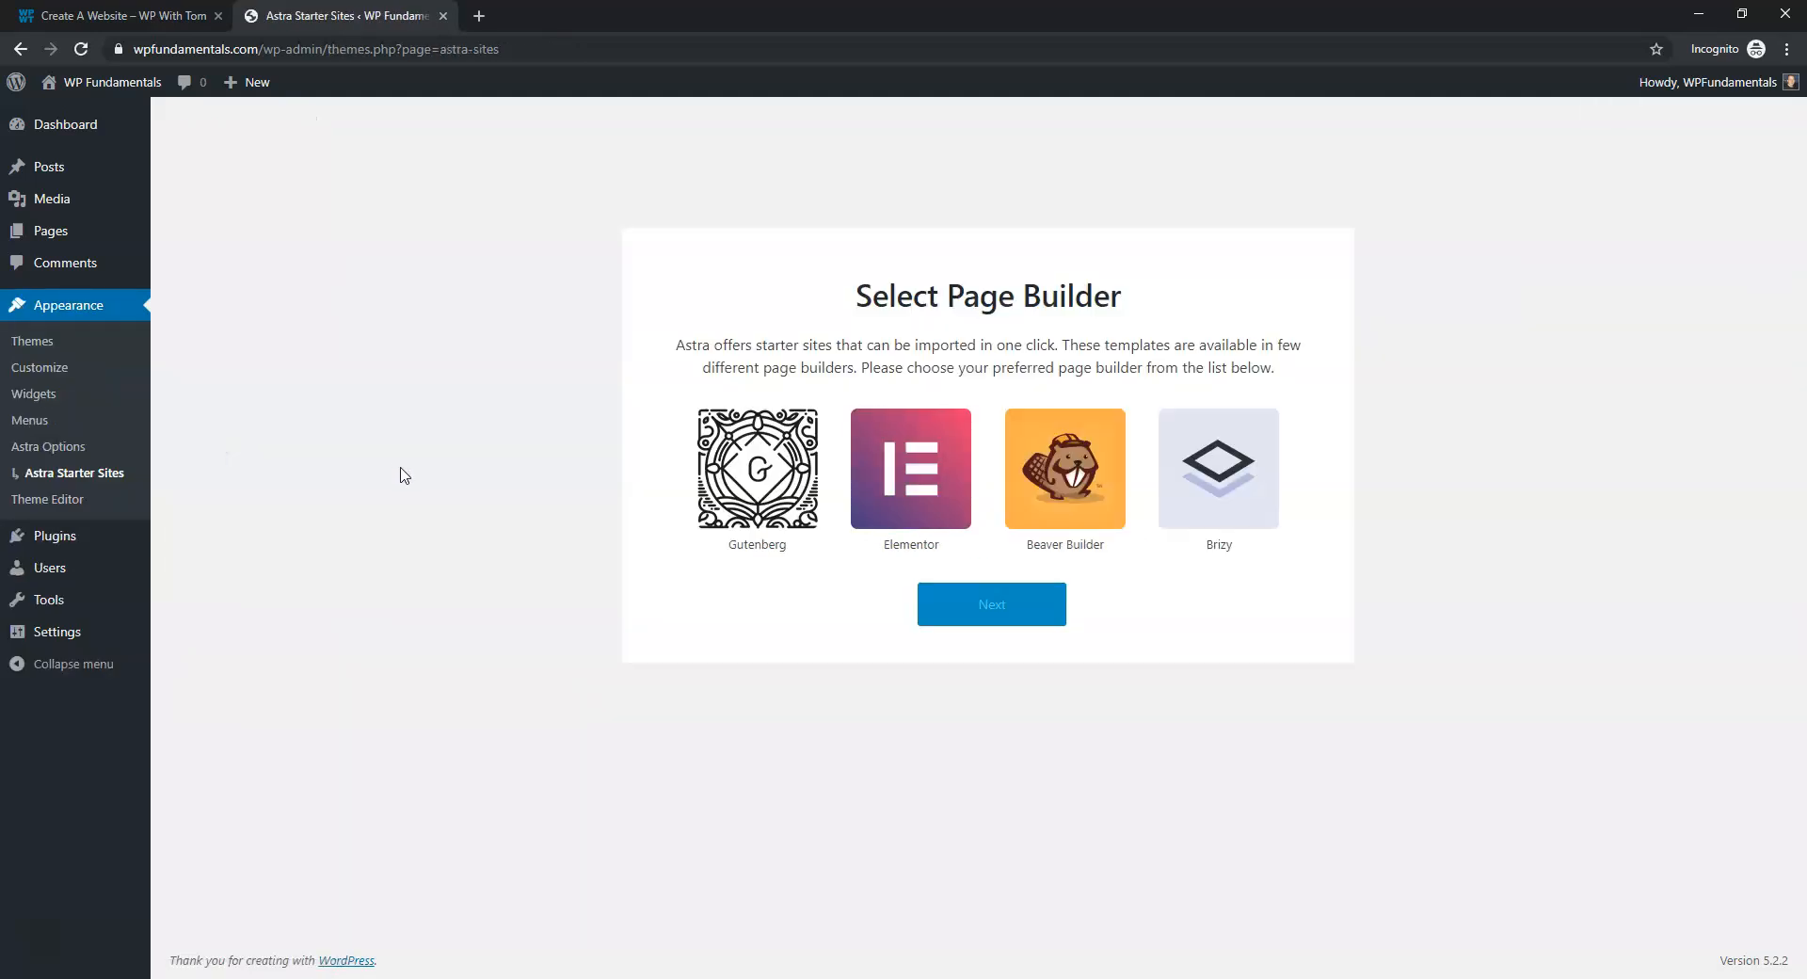
# Choose Elementor as the page builder and filter the starter site templates to free ones
pyautogui.click(897, 487)
pyautogui.click(980, 611)
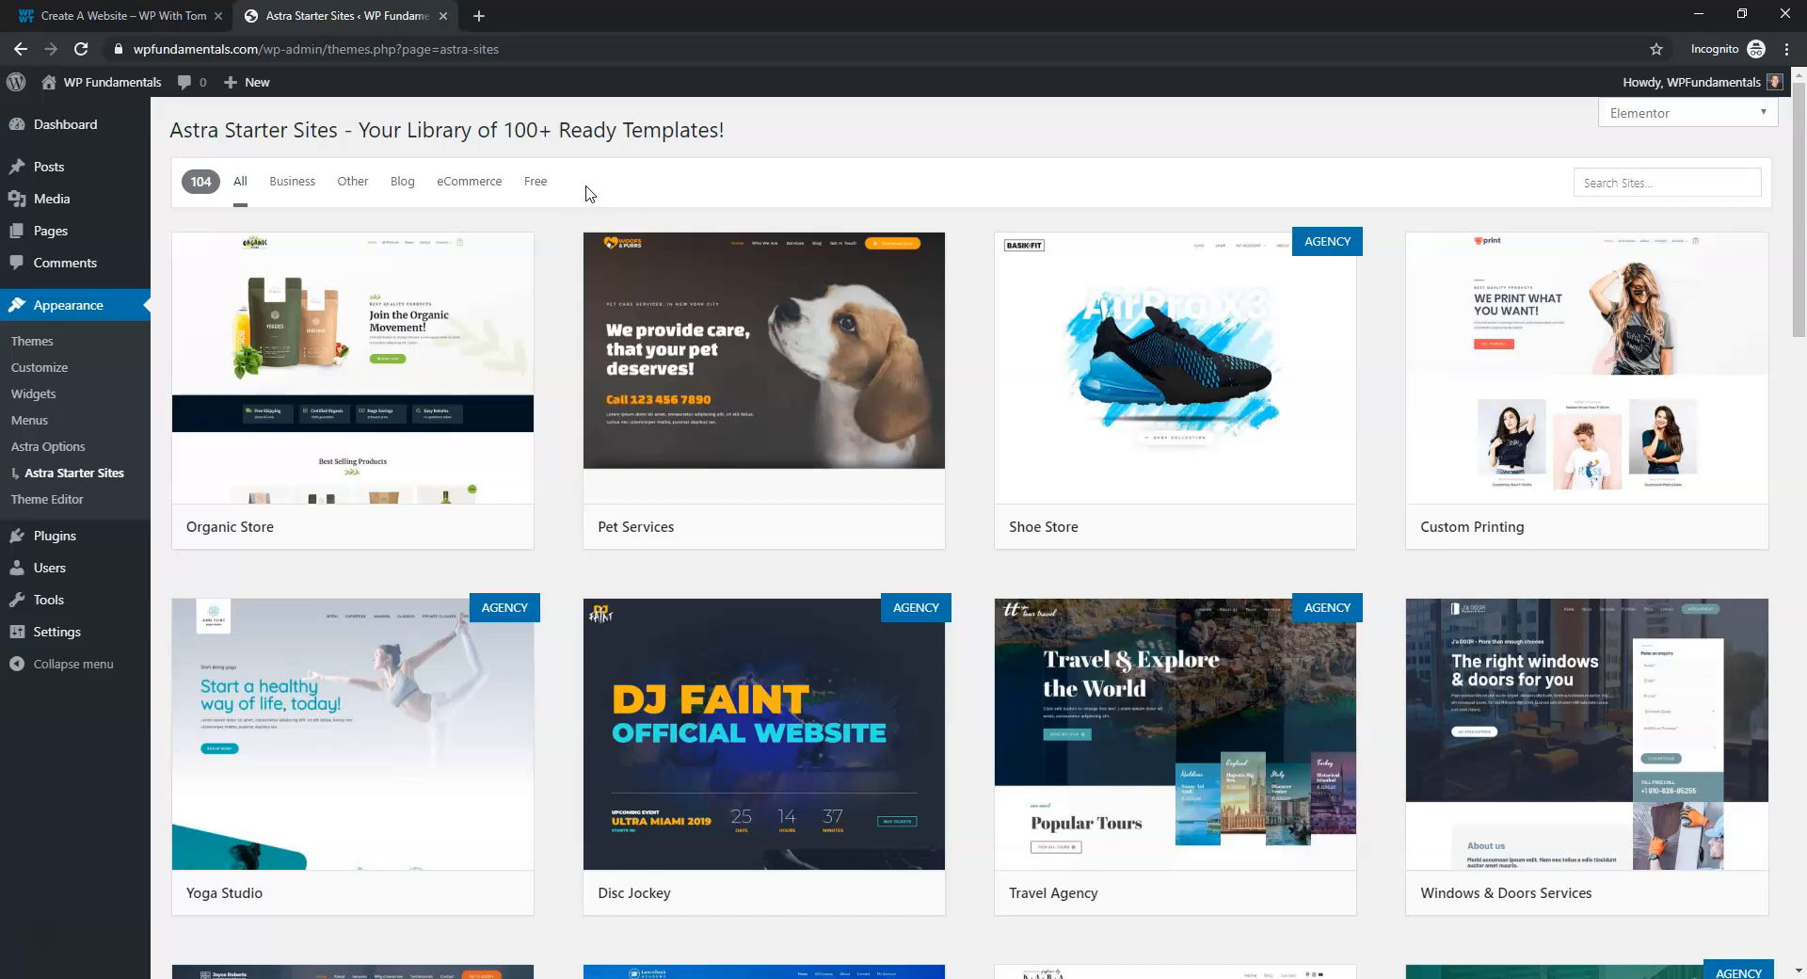
pyautogui.click(535, 182)
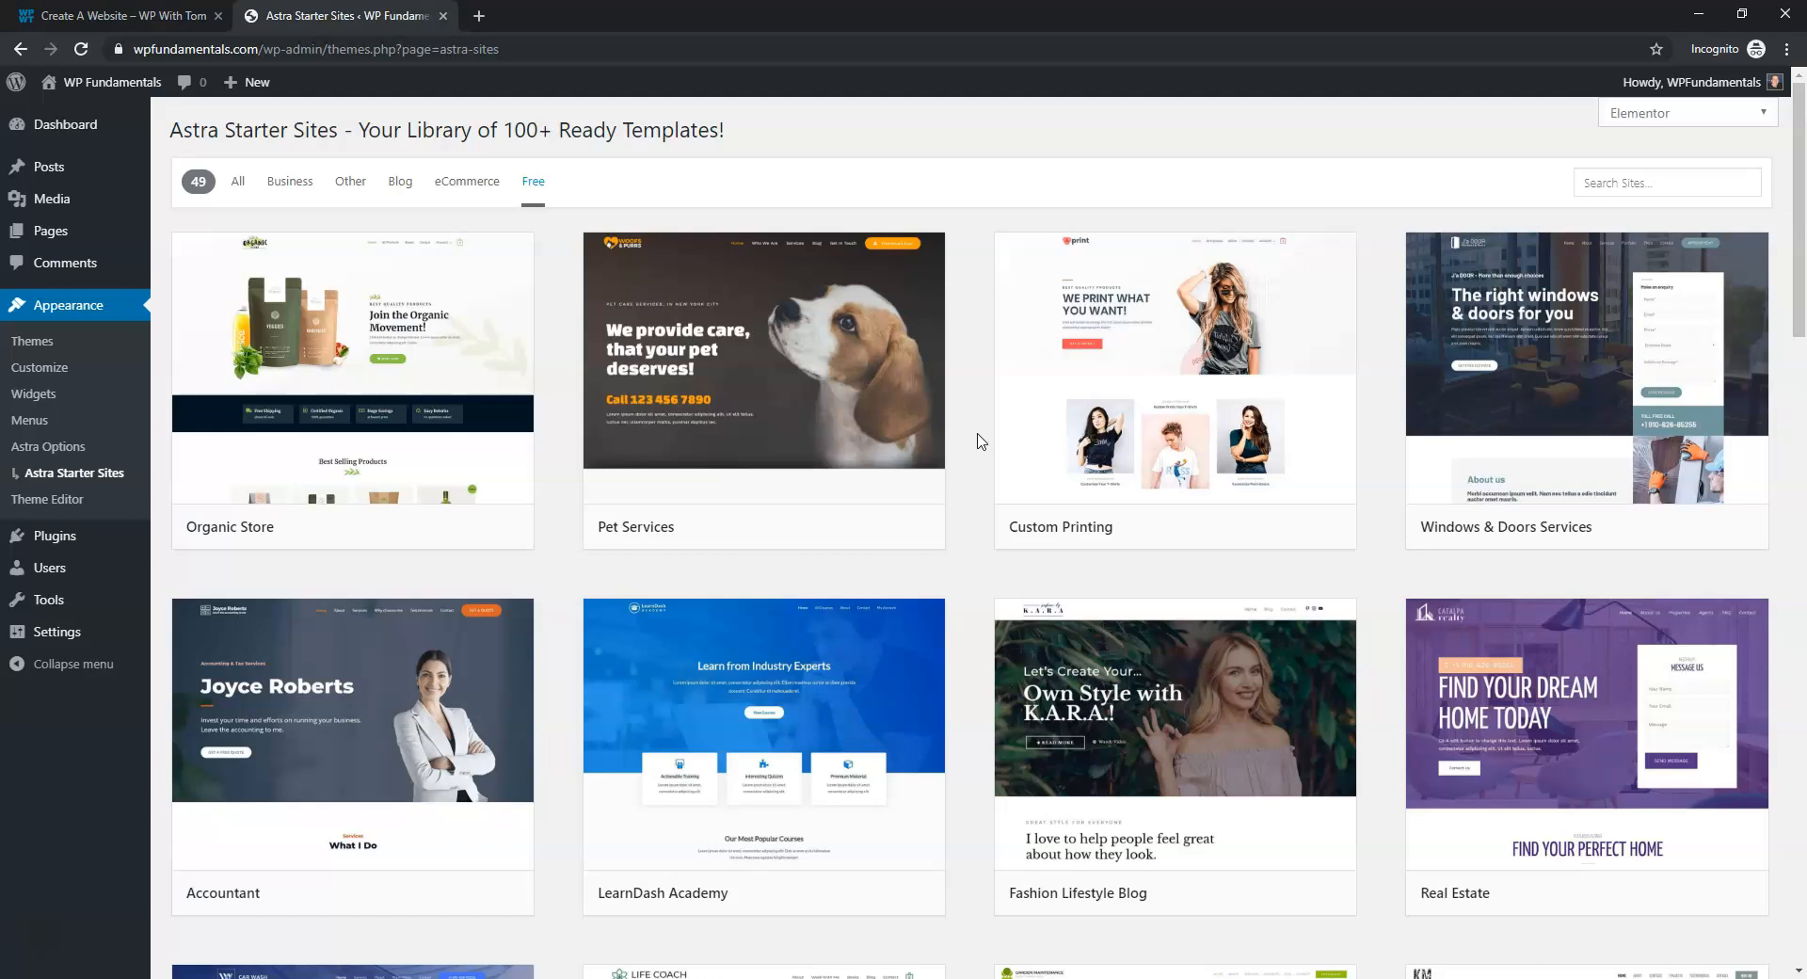
pyautogui.scroll(-1, 979, 441)
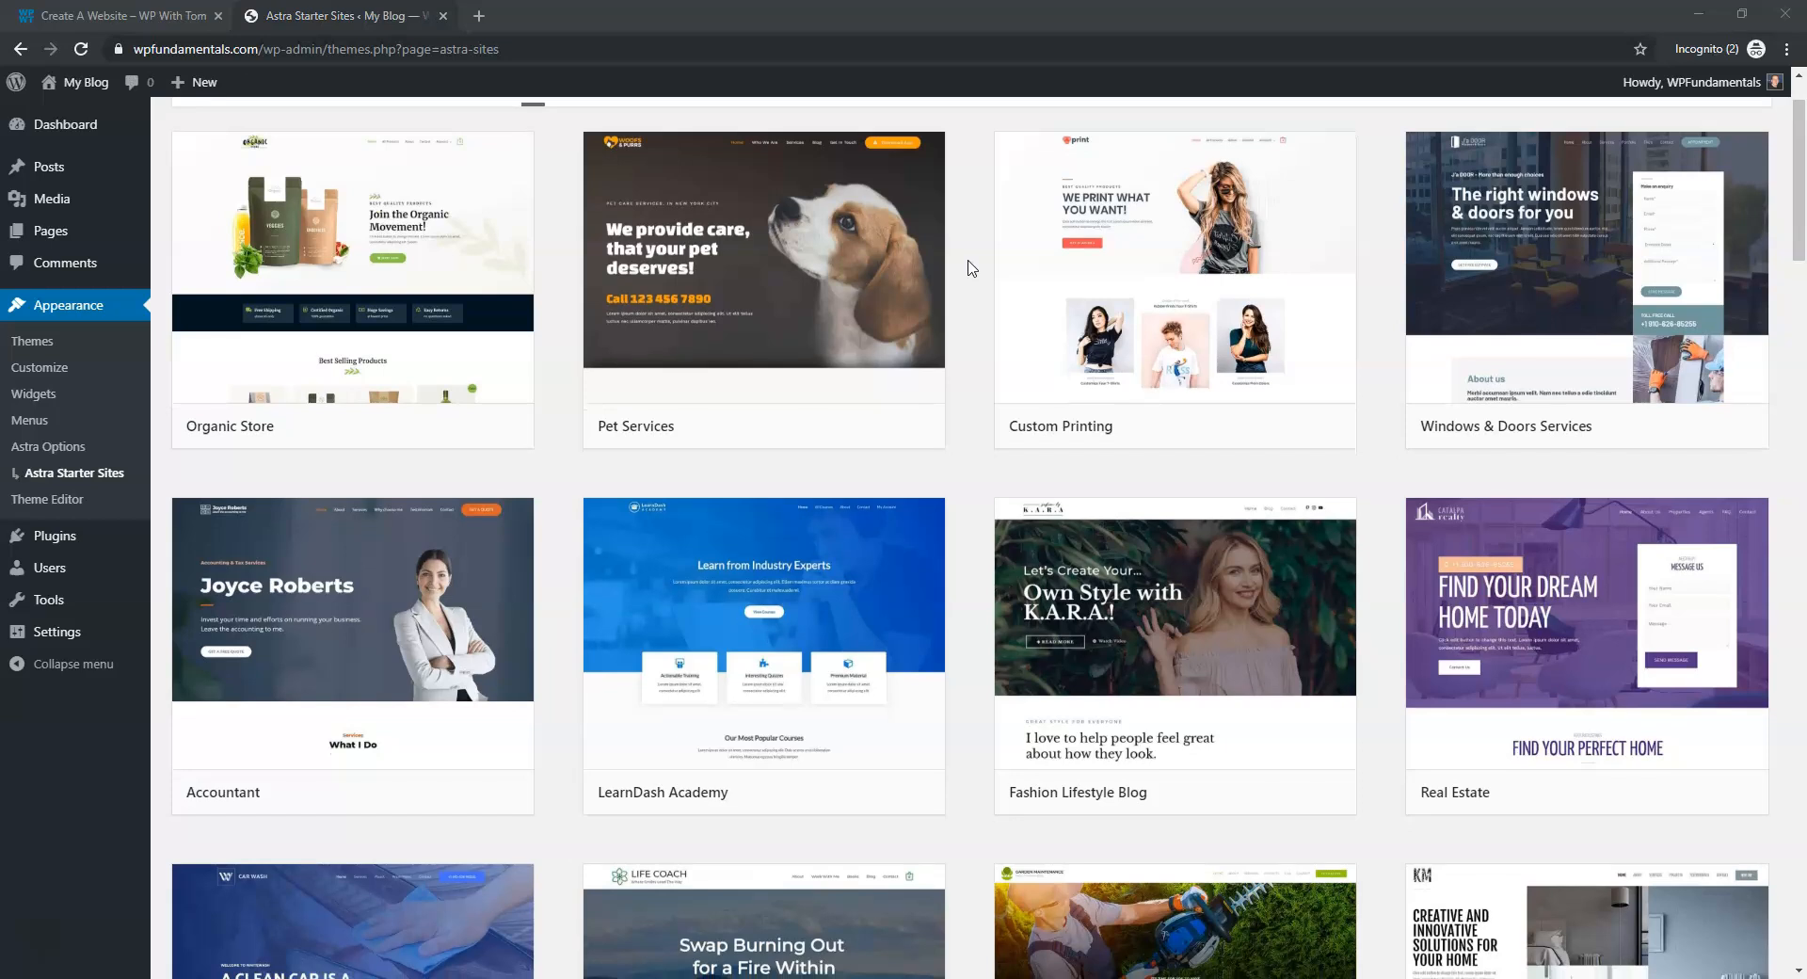
pyautogui.moveTo(826, 270)
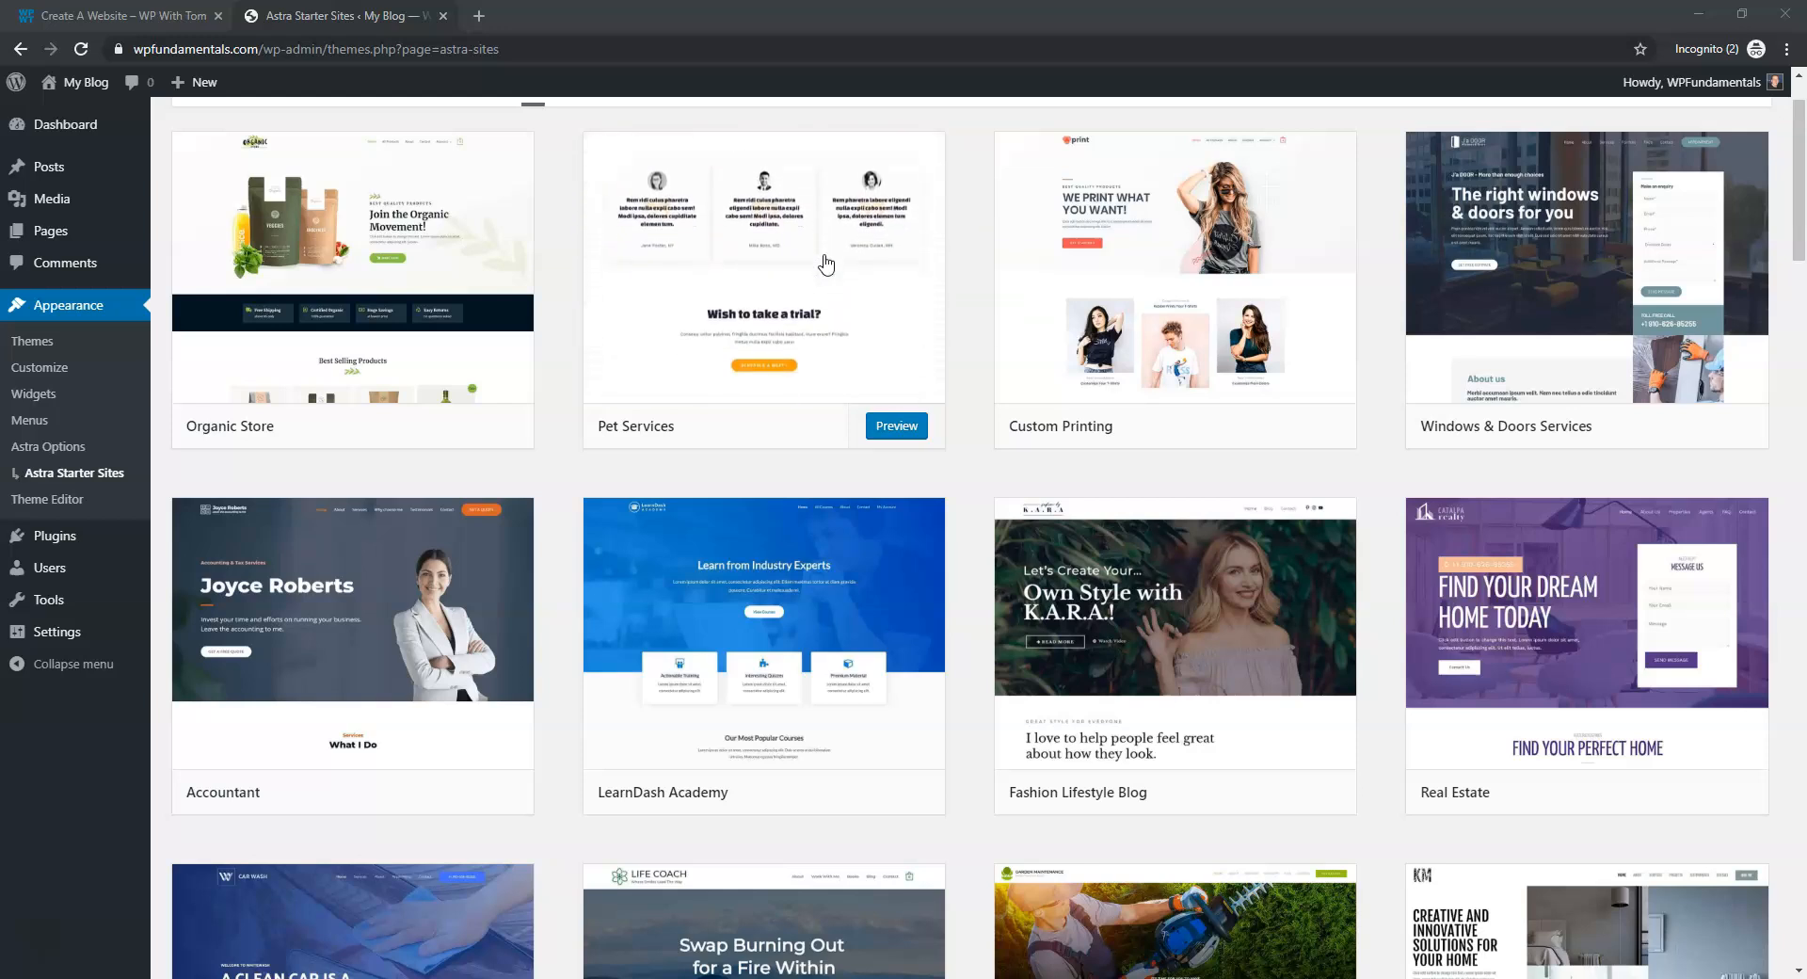
pyautogui.click(826, 262)
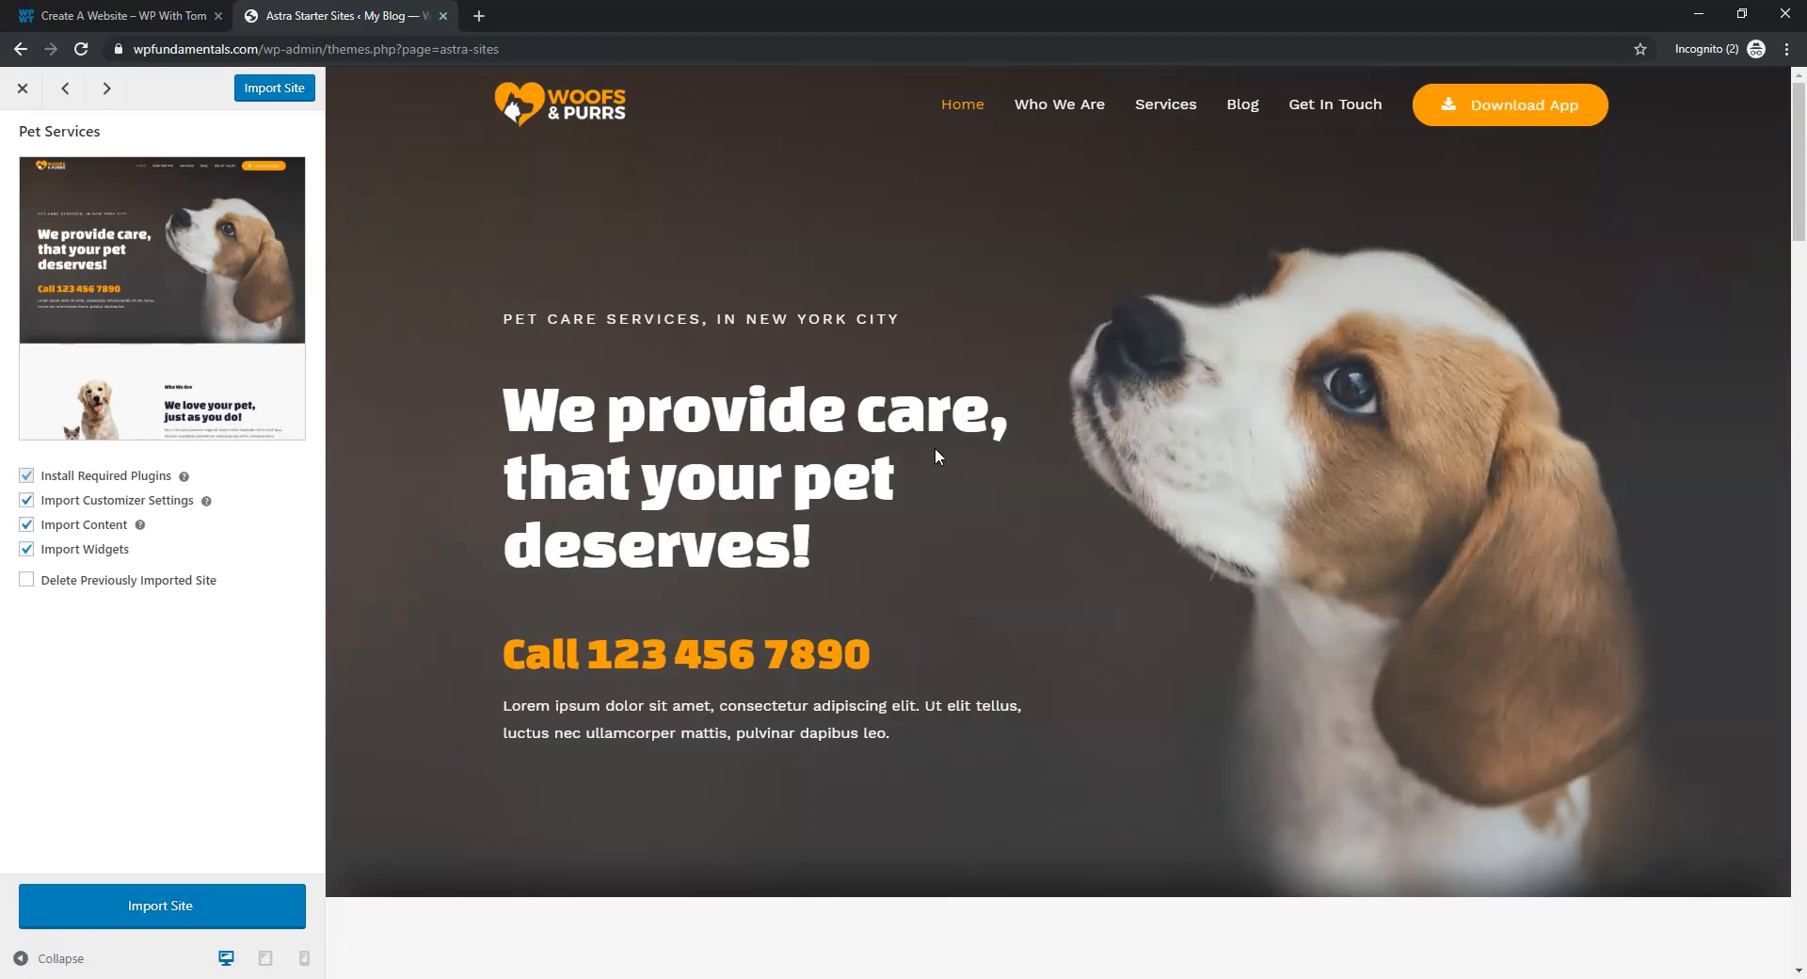
pyautogui.scroll(-8, 946, 451)
pyautogui.scroll(8, 960, 438)
pyautogui.click(1085, 113)
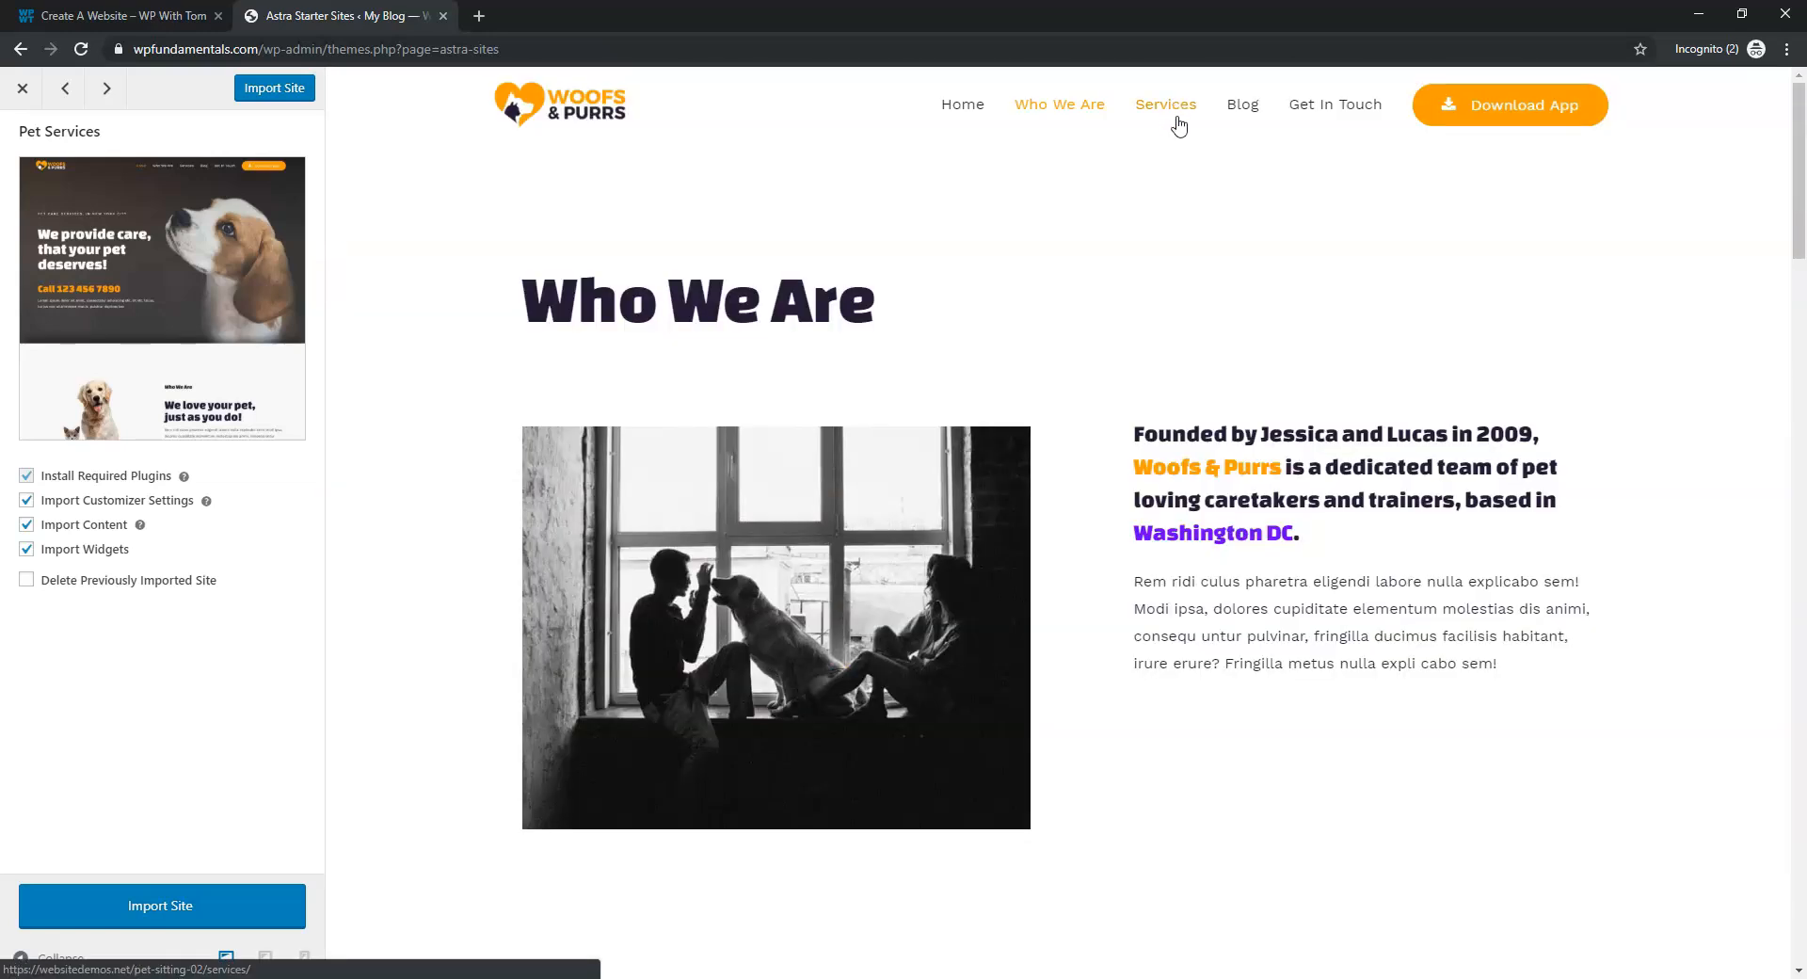
pyautogui.click(1176, 109)
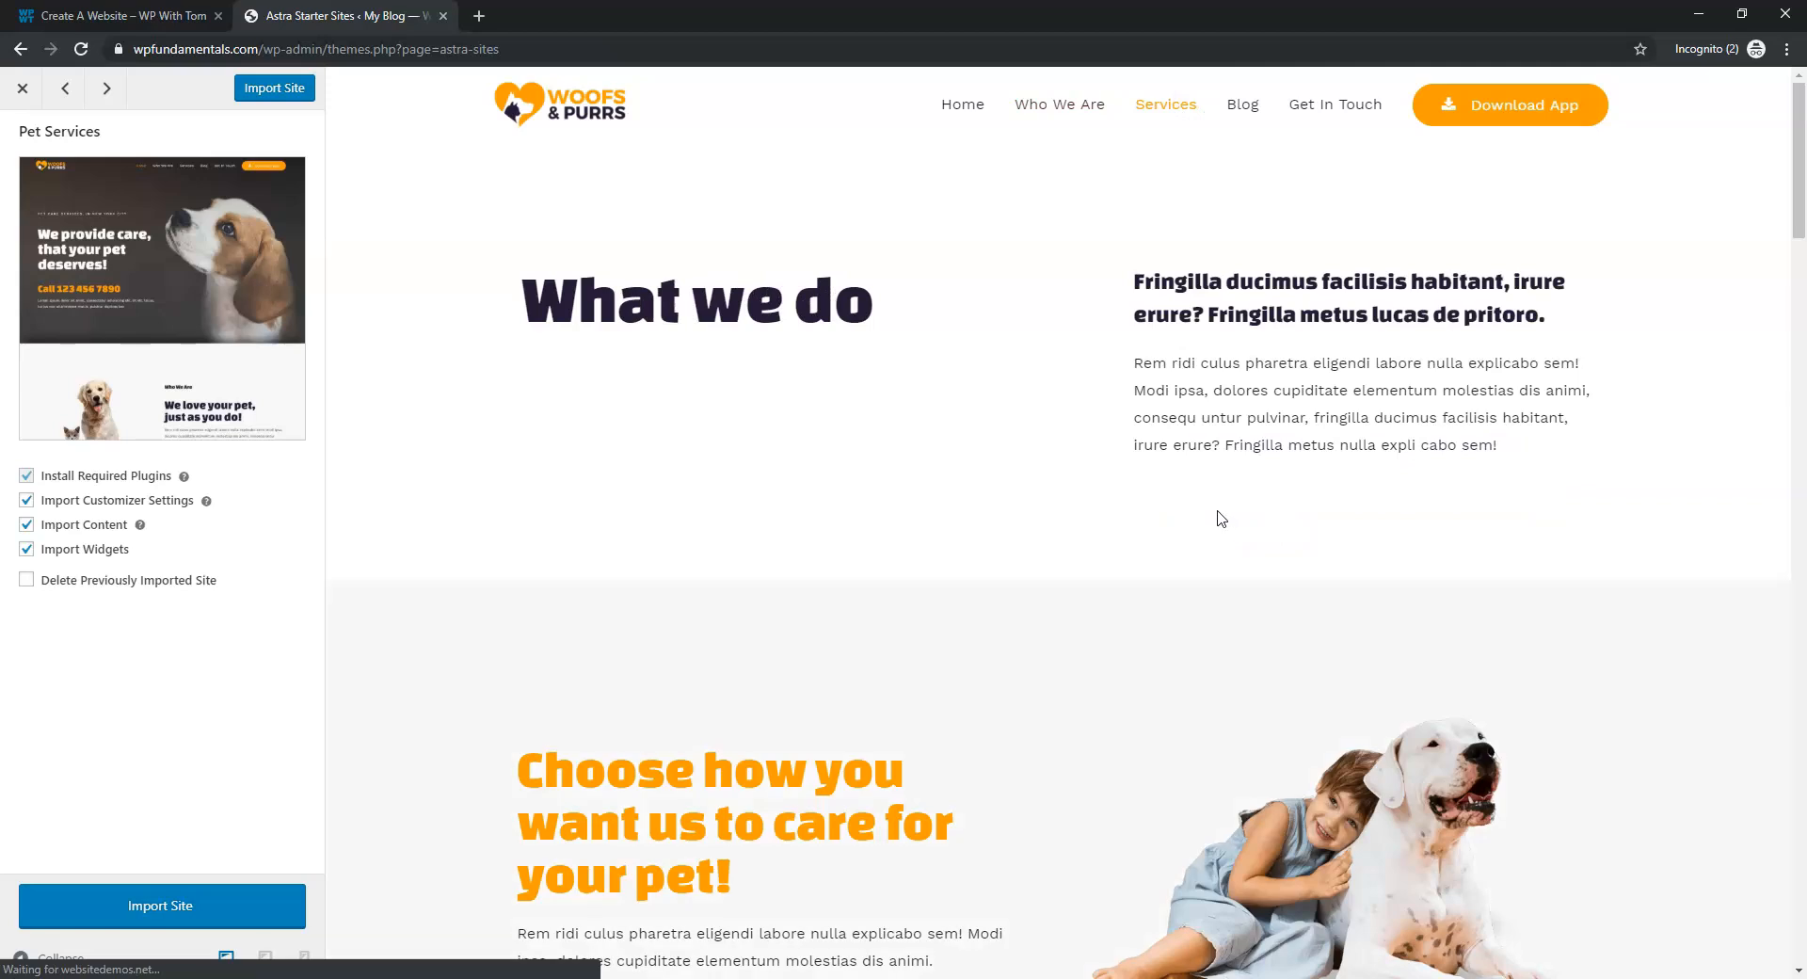
pyautogui.click(23, 88)
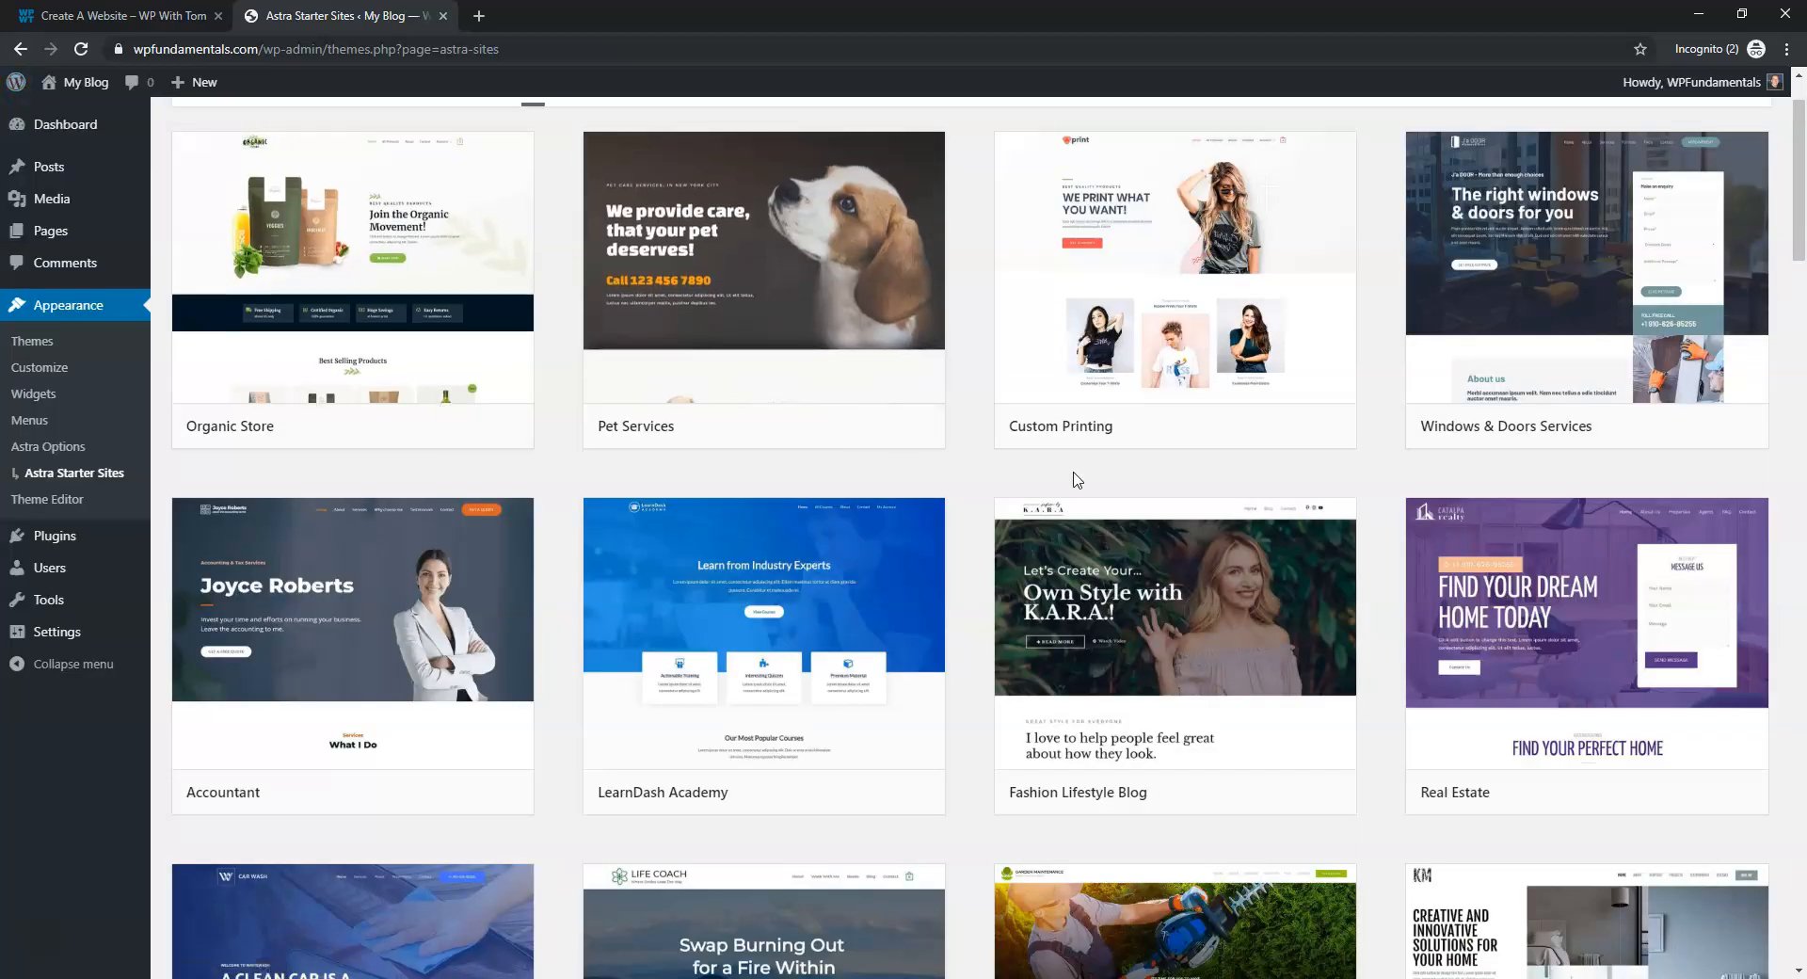
# Browse the template grid, preview and close Agency, then preview Residential and Commercial Cleaning
pyautogui.scroll(-5, 950, 512)
pyautogui.scroll(-20, 960, 508)
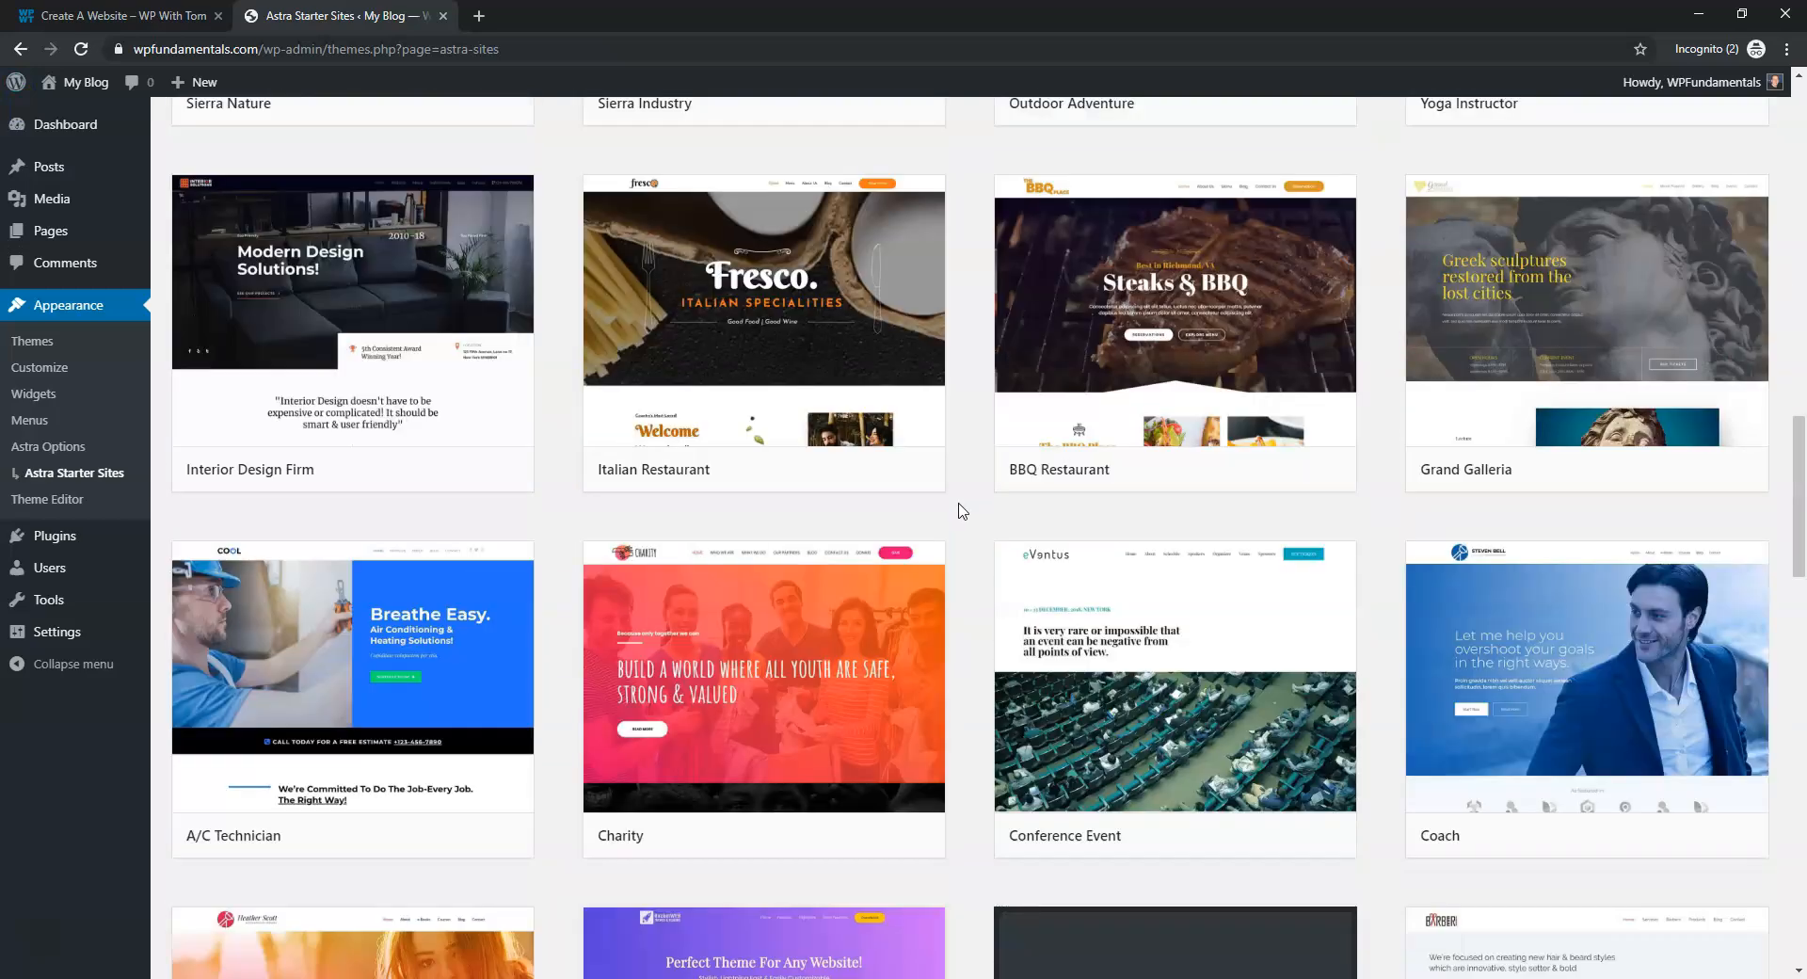
pyautogui.scroll(-8, 960, 512)
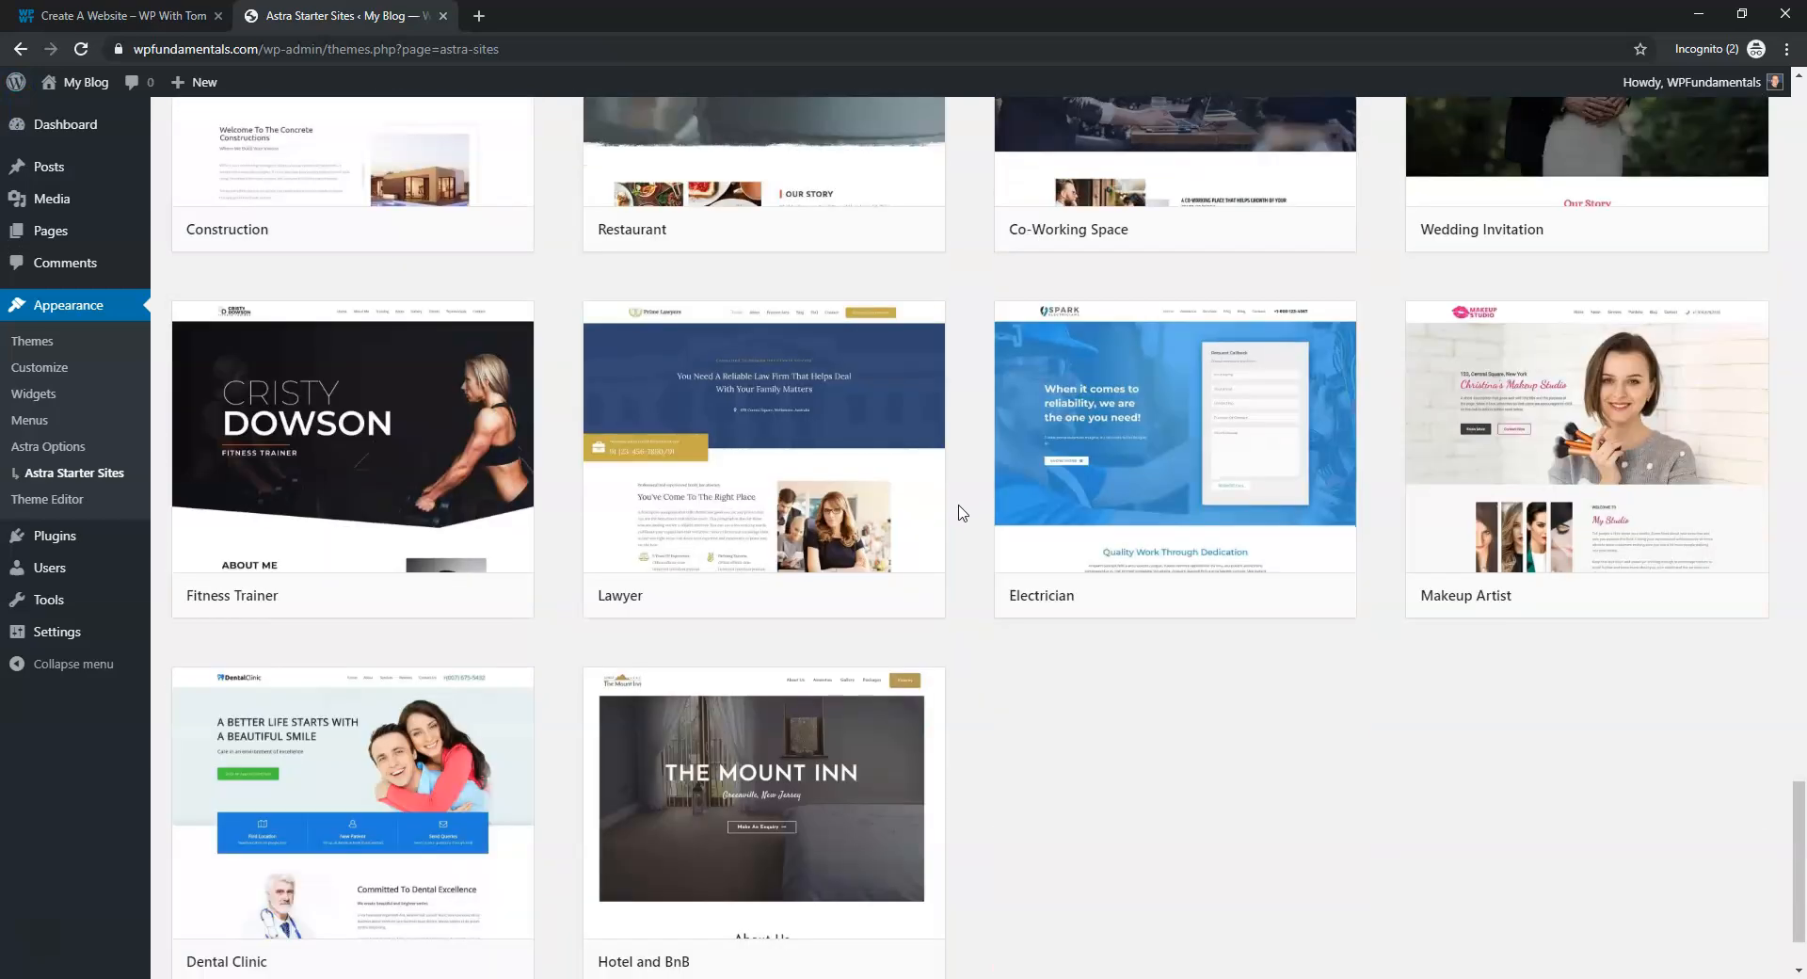
pyautogui.scroll(14, 960, 512)
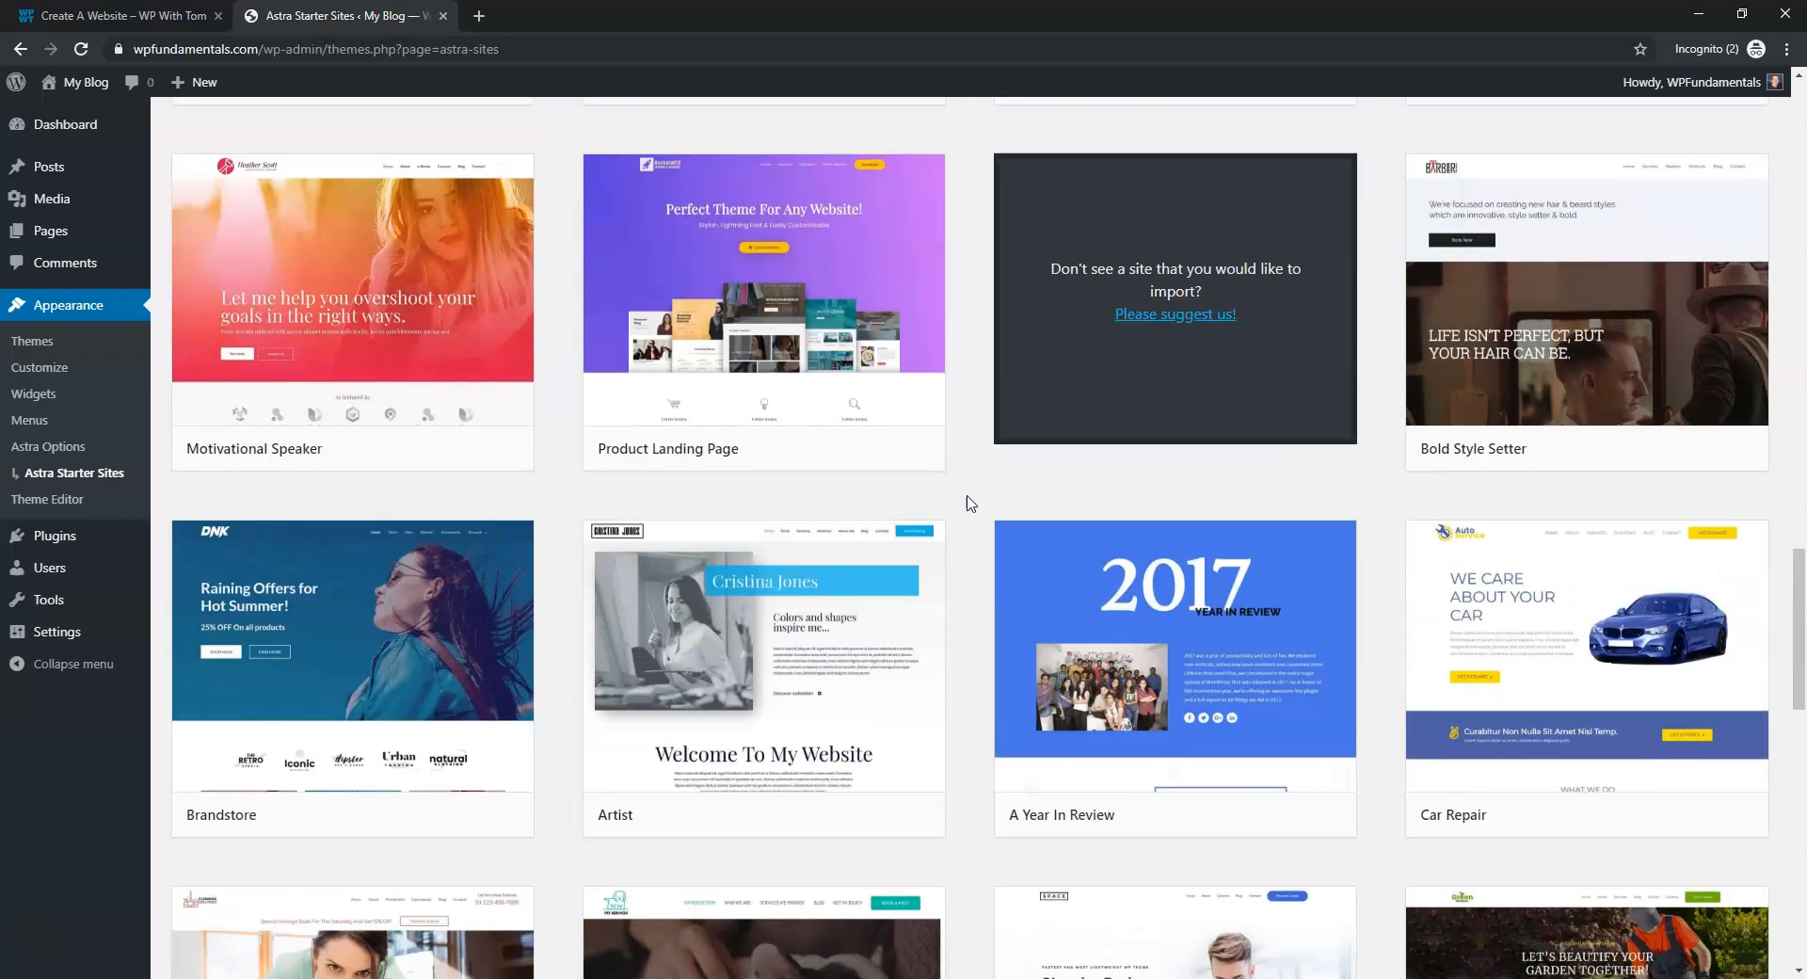
pyautogui.scroll(-8, 970, 503)
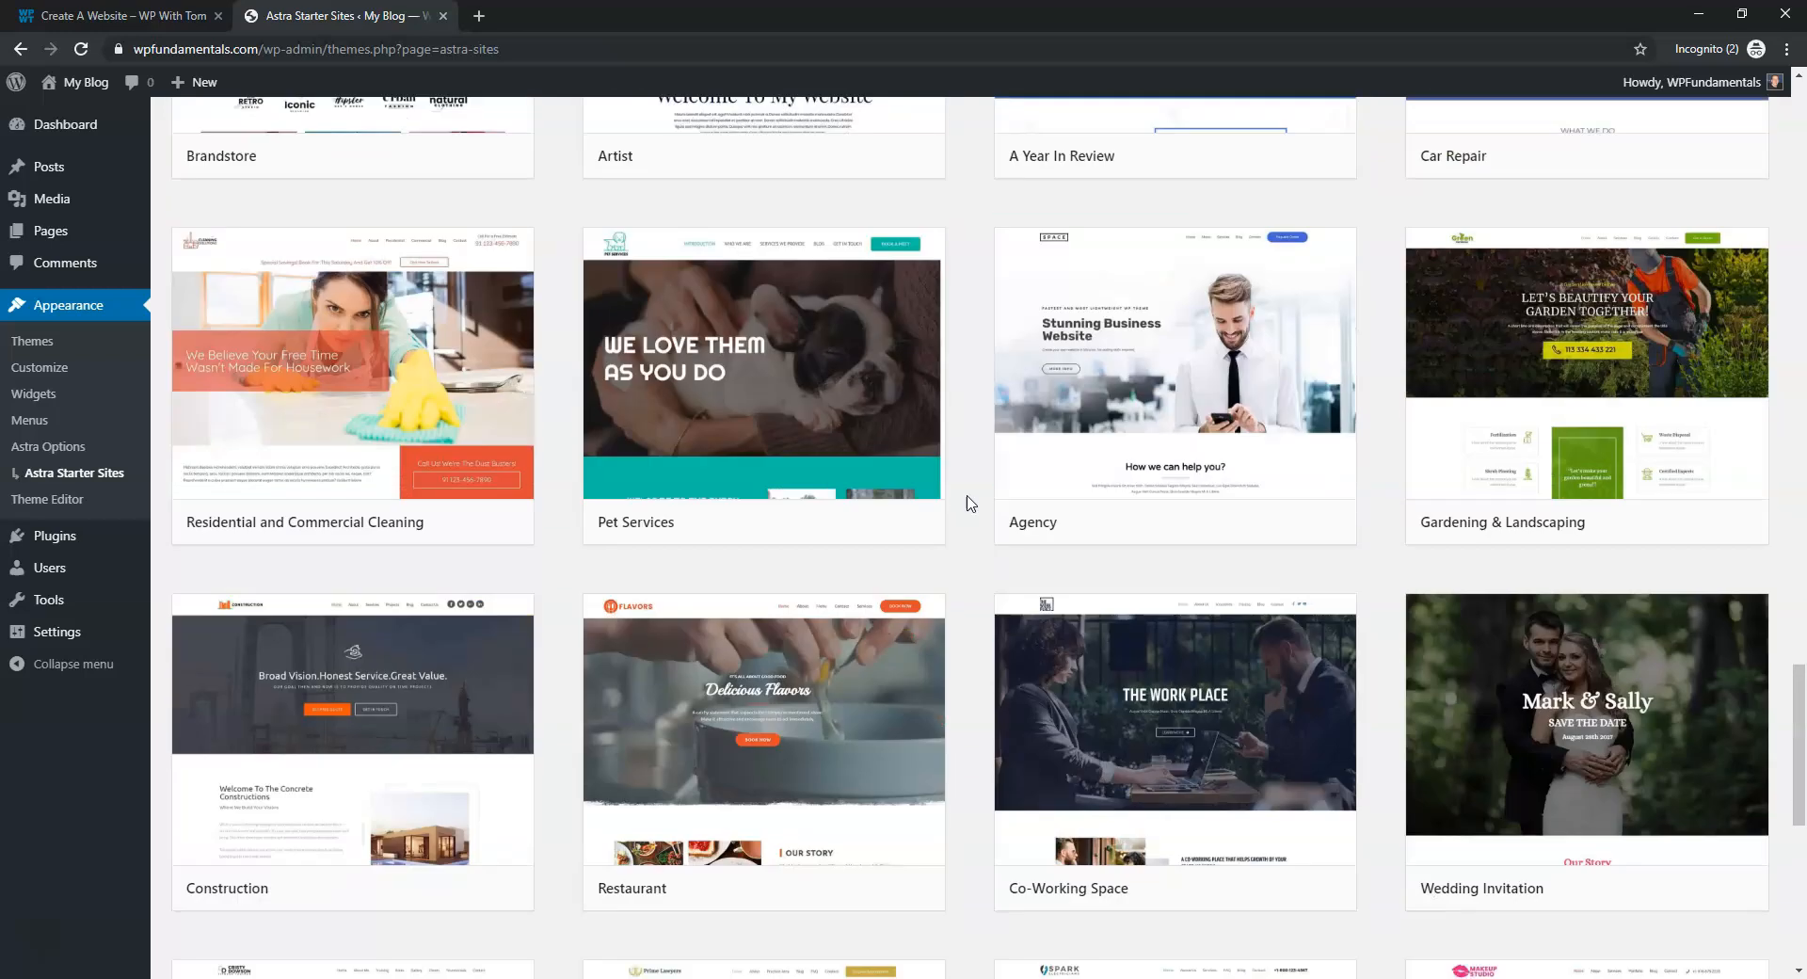
pyautogui.moveTo(341, 406)
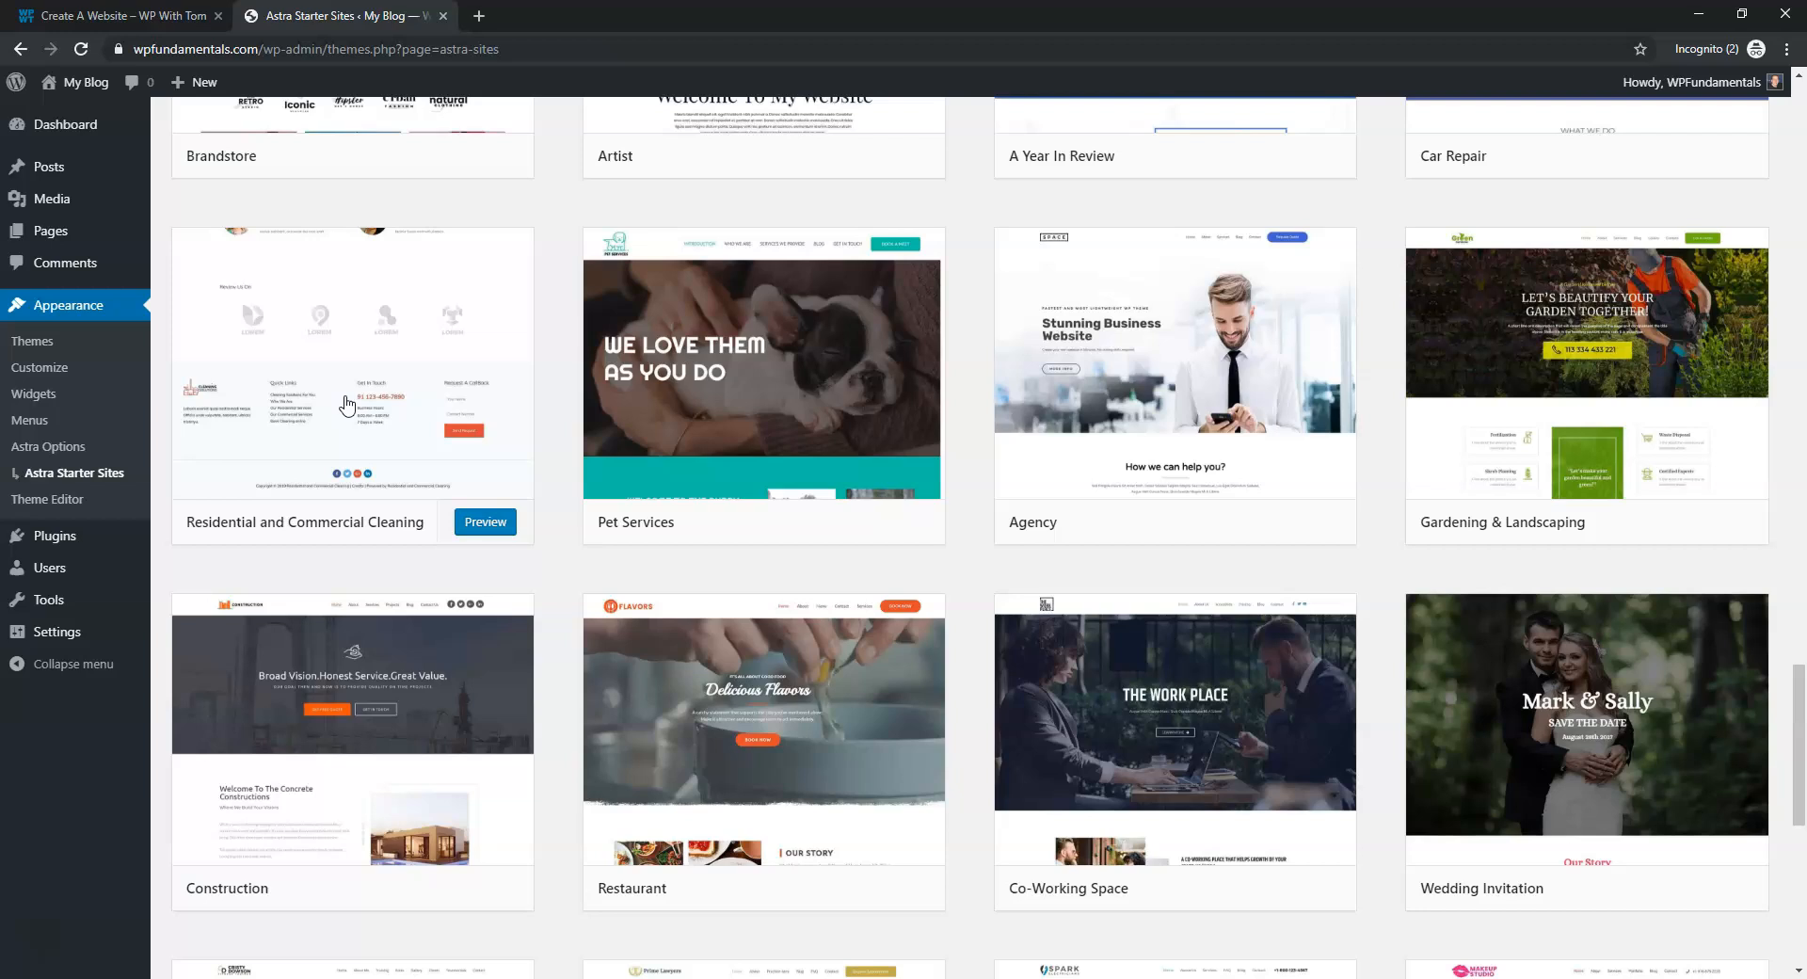
pyautogui.moveTo(598, 381)
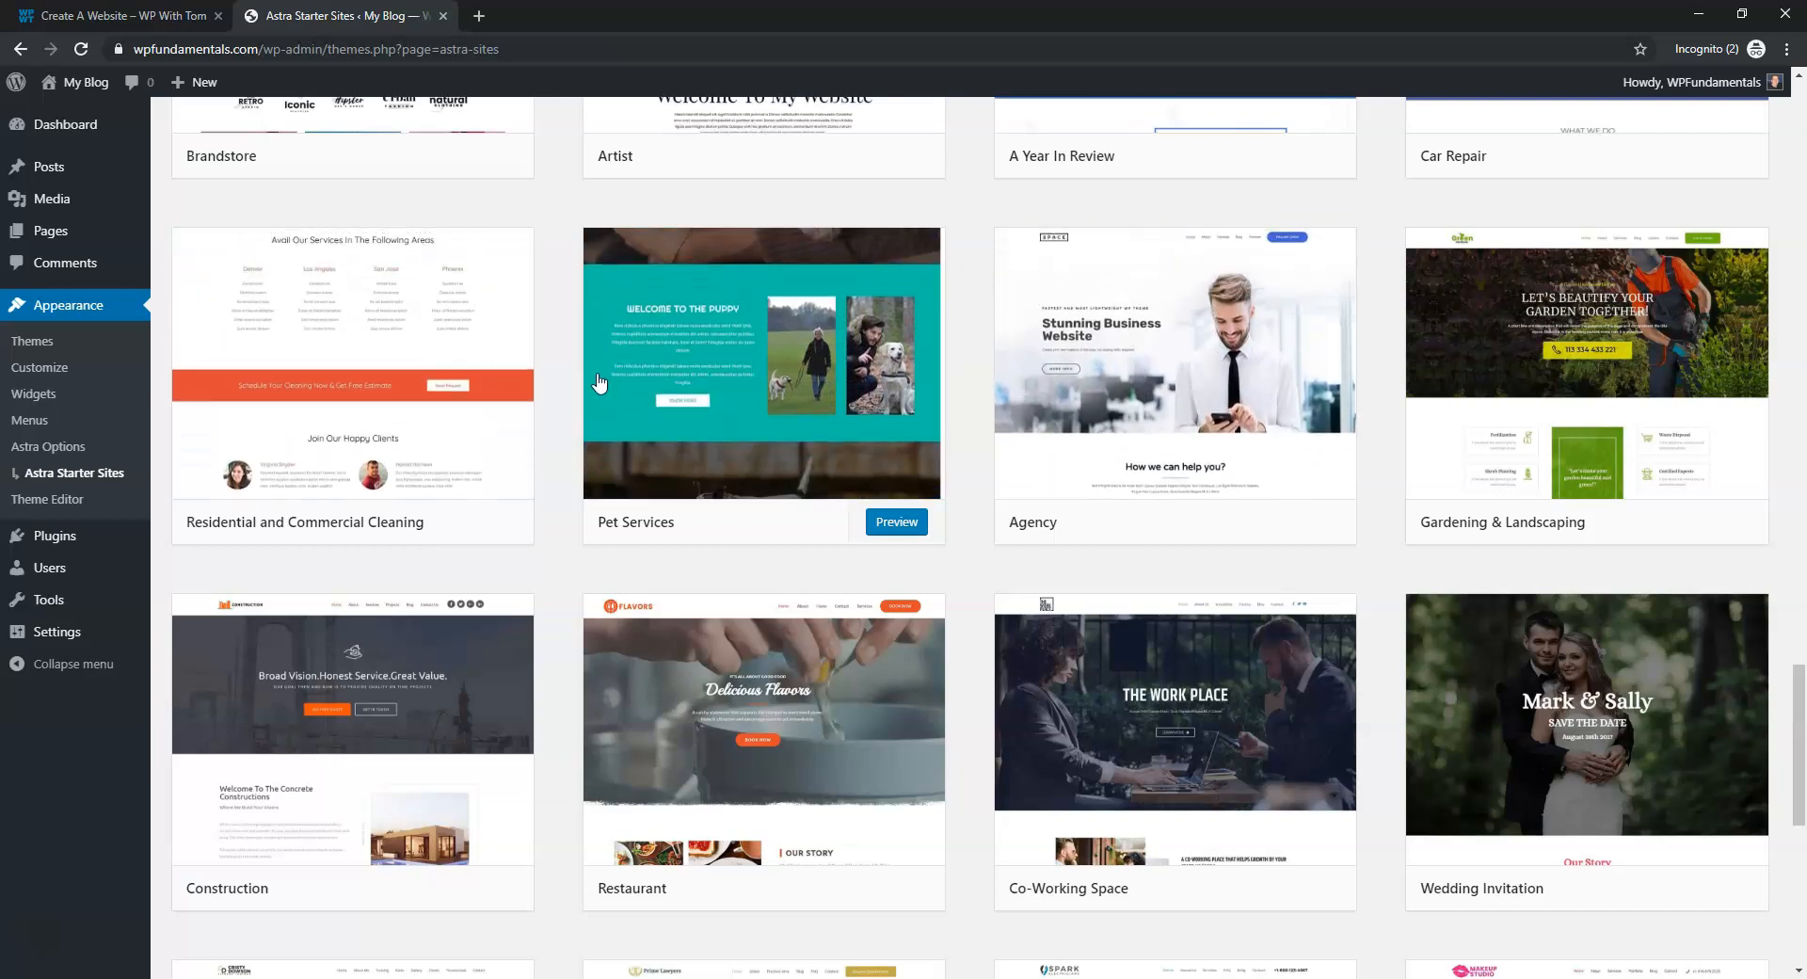
pyautogui.click(1120, 316)
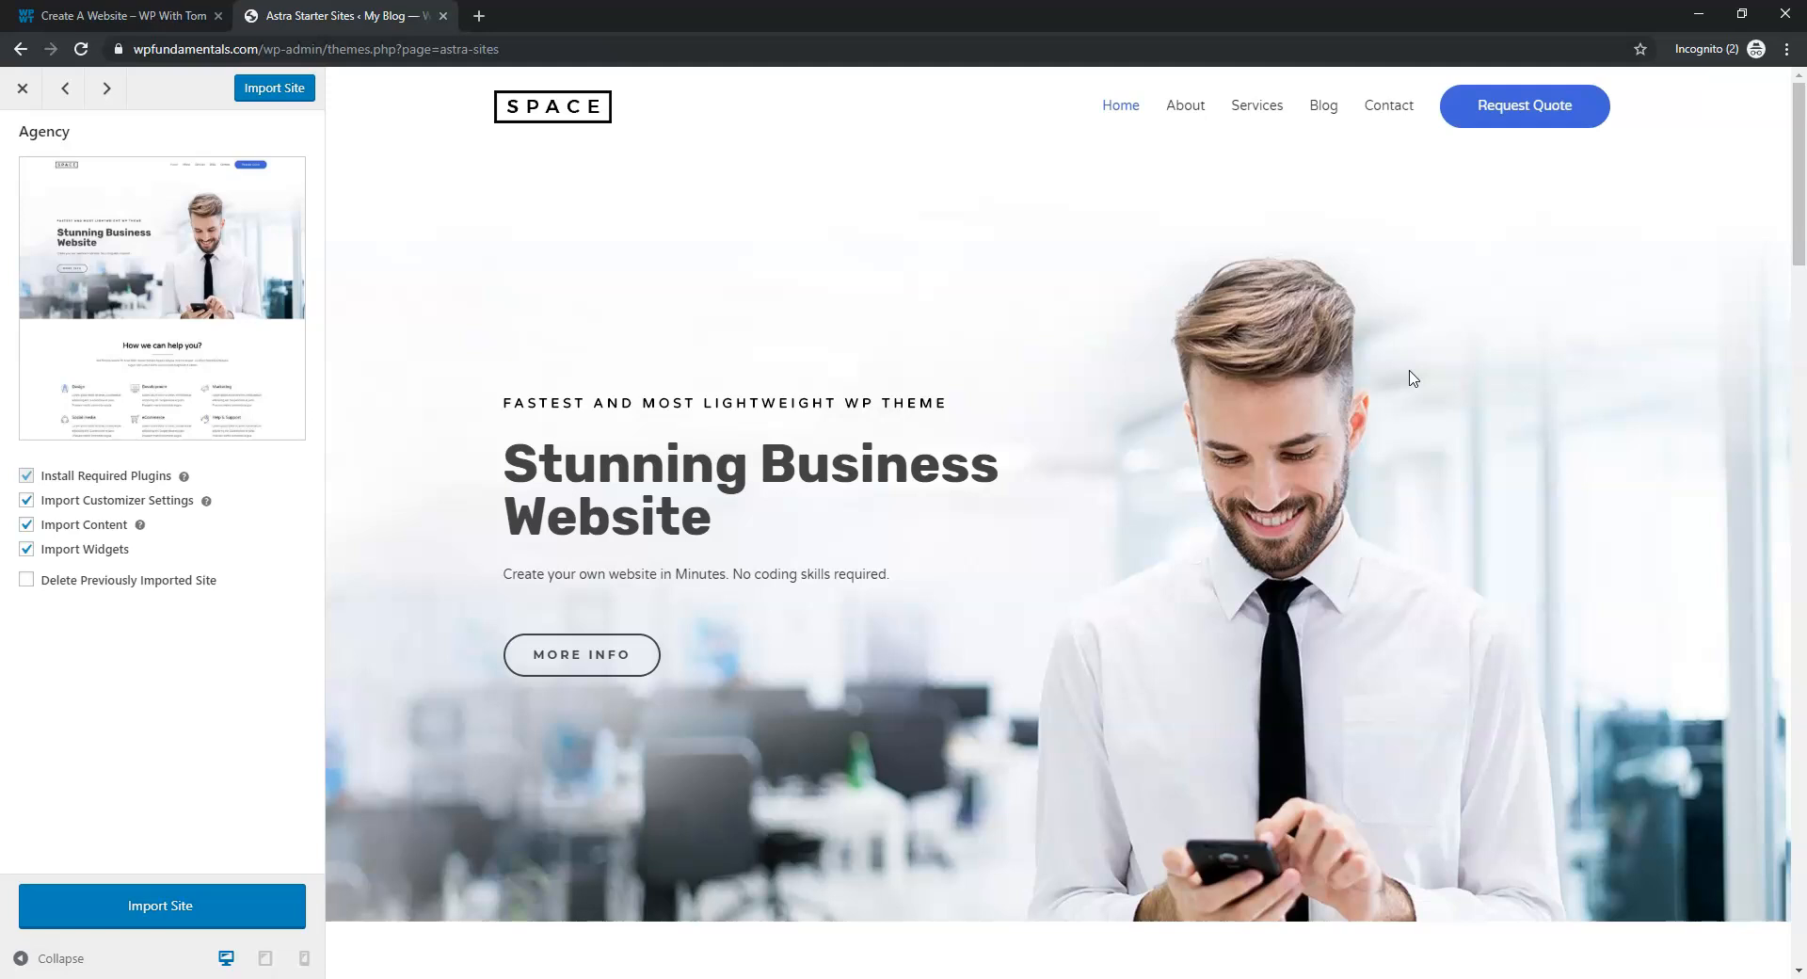
pyautogui.click(22, 88)
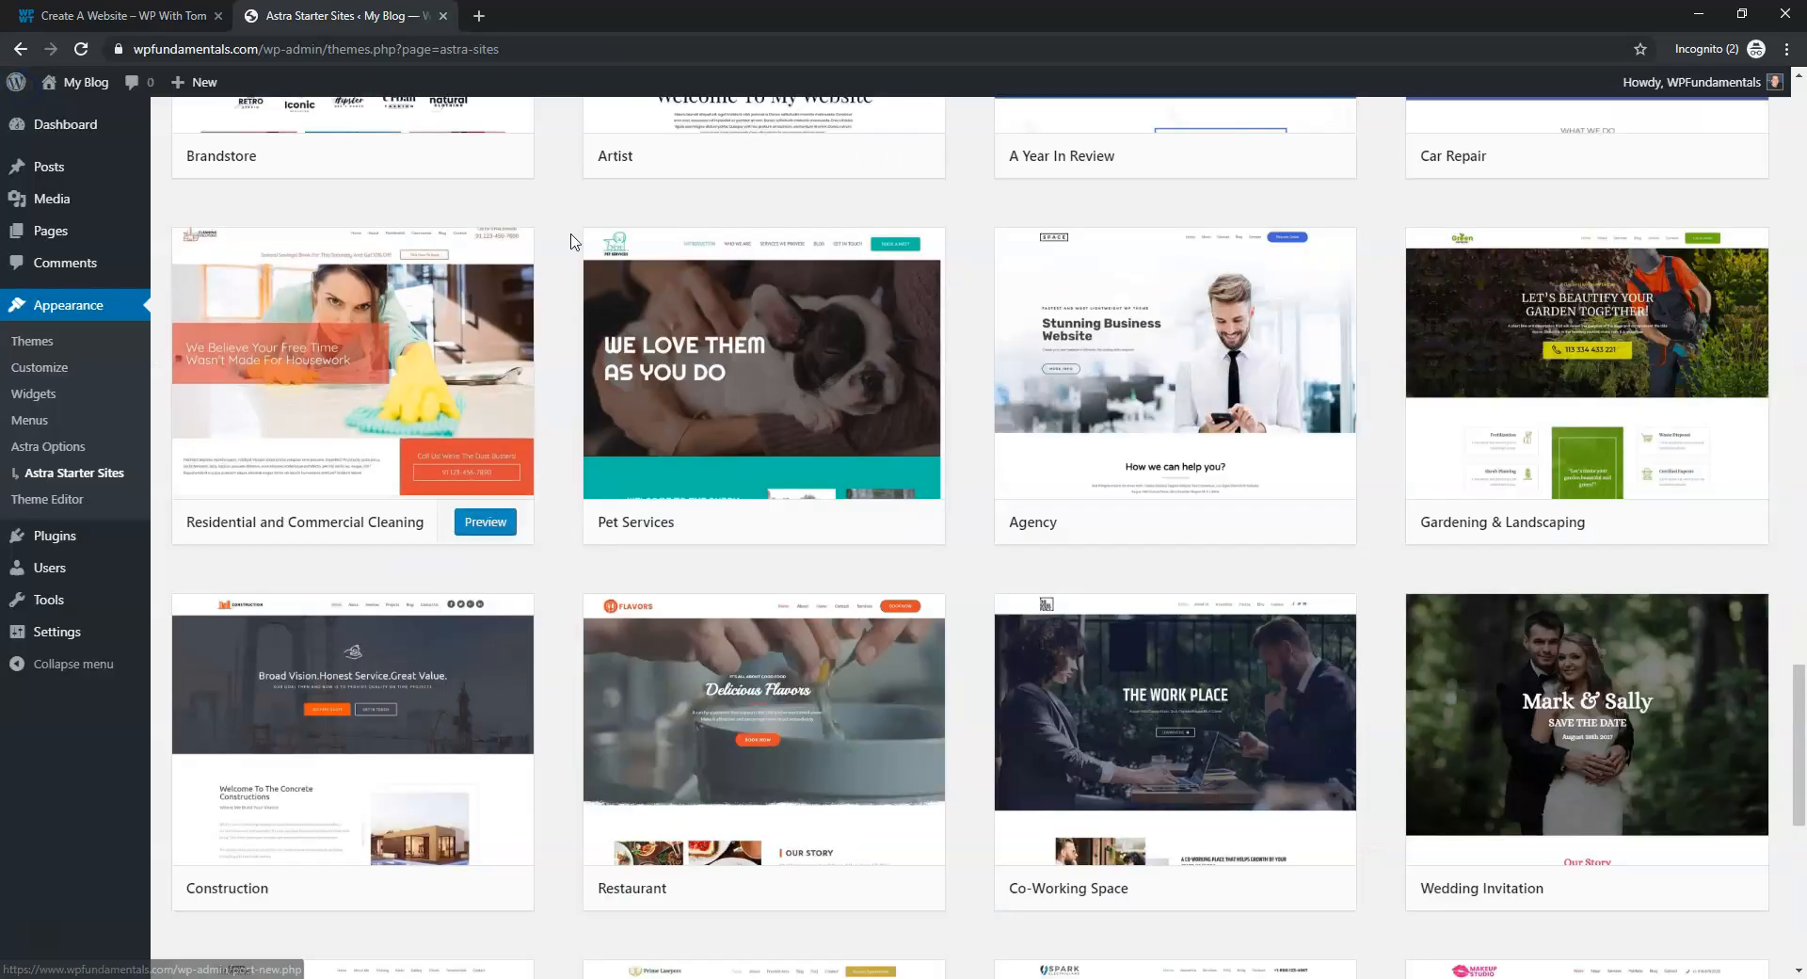
pyautogui.click(350, 366)
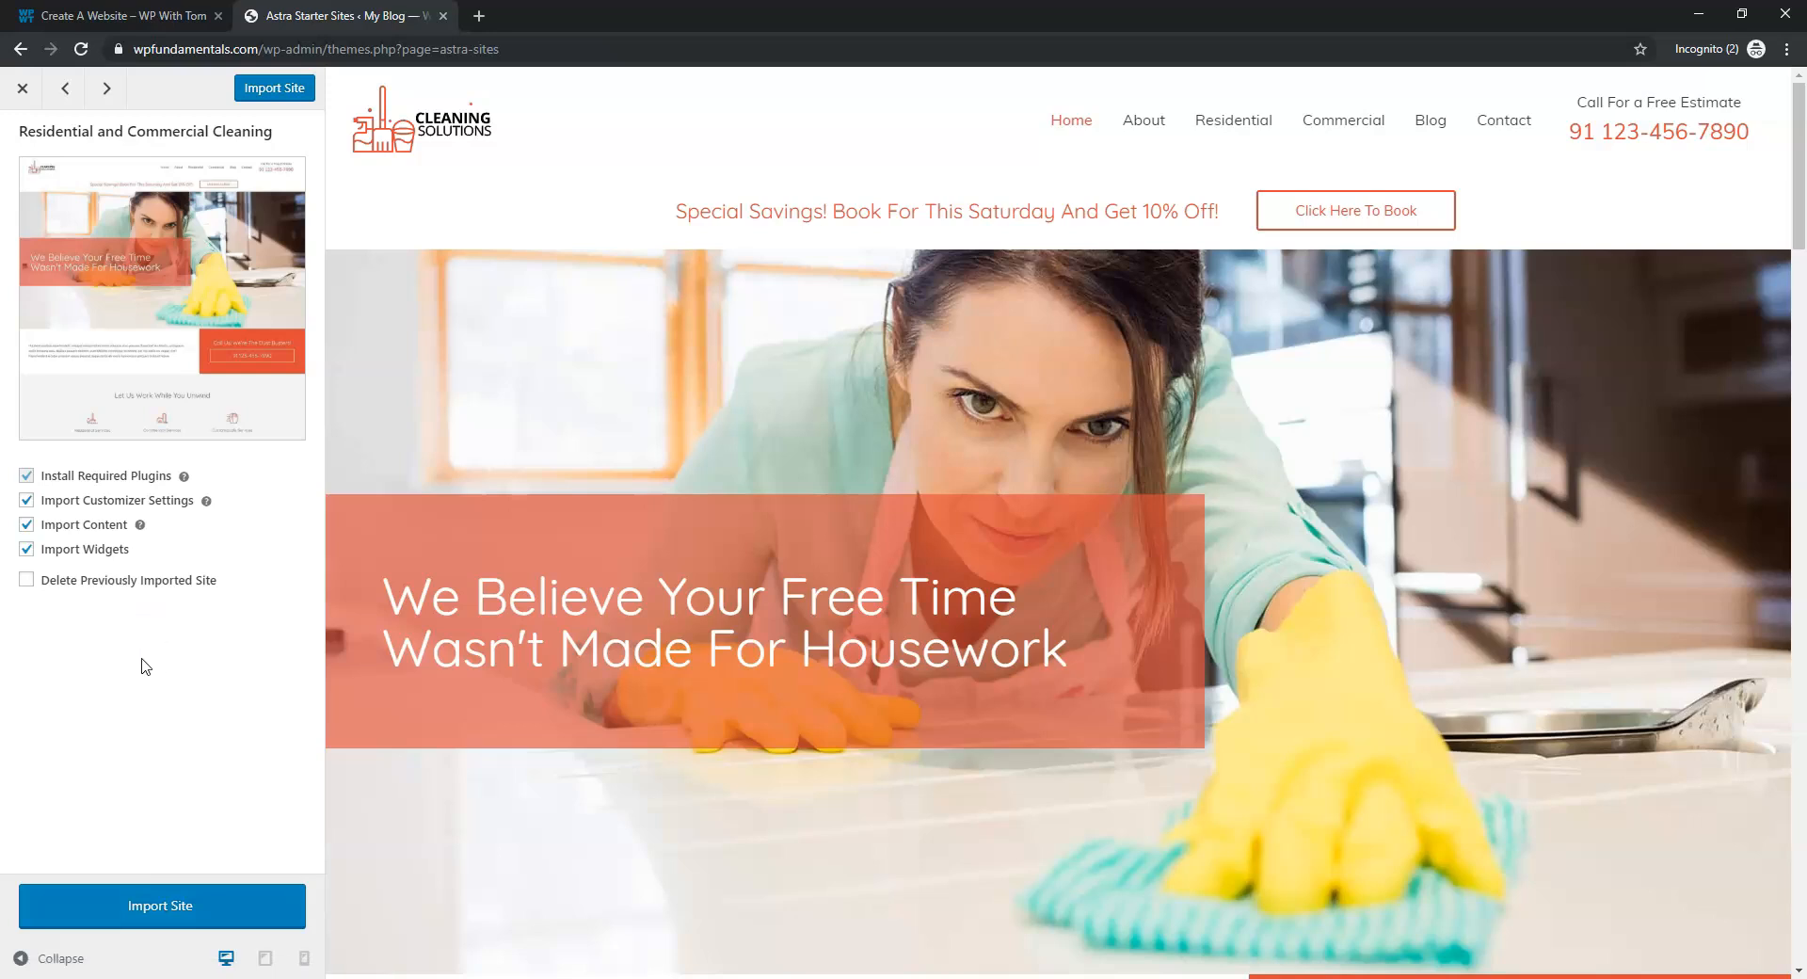
# Tick Delete Previously Imported Site and import the Residential and Commercial Cleaning starter site
pyautogui.click(27, 580)
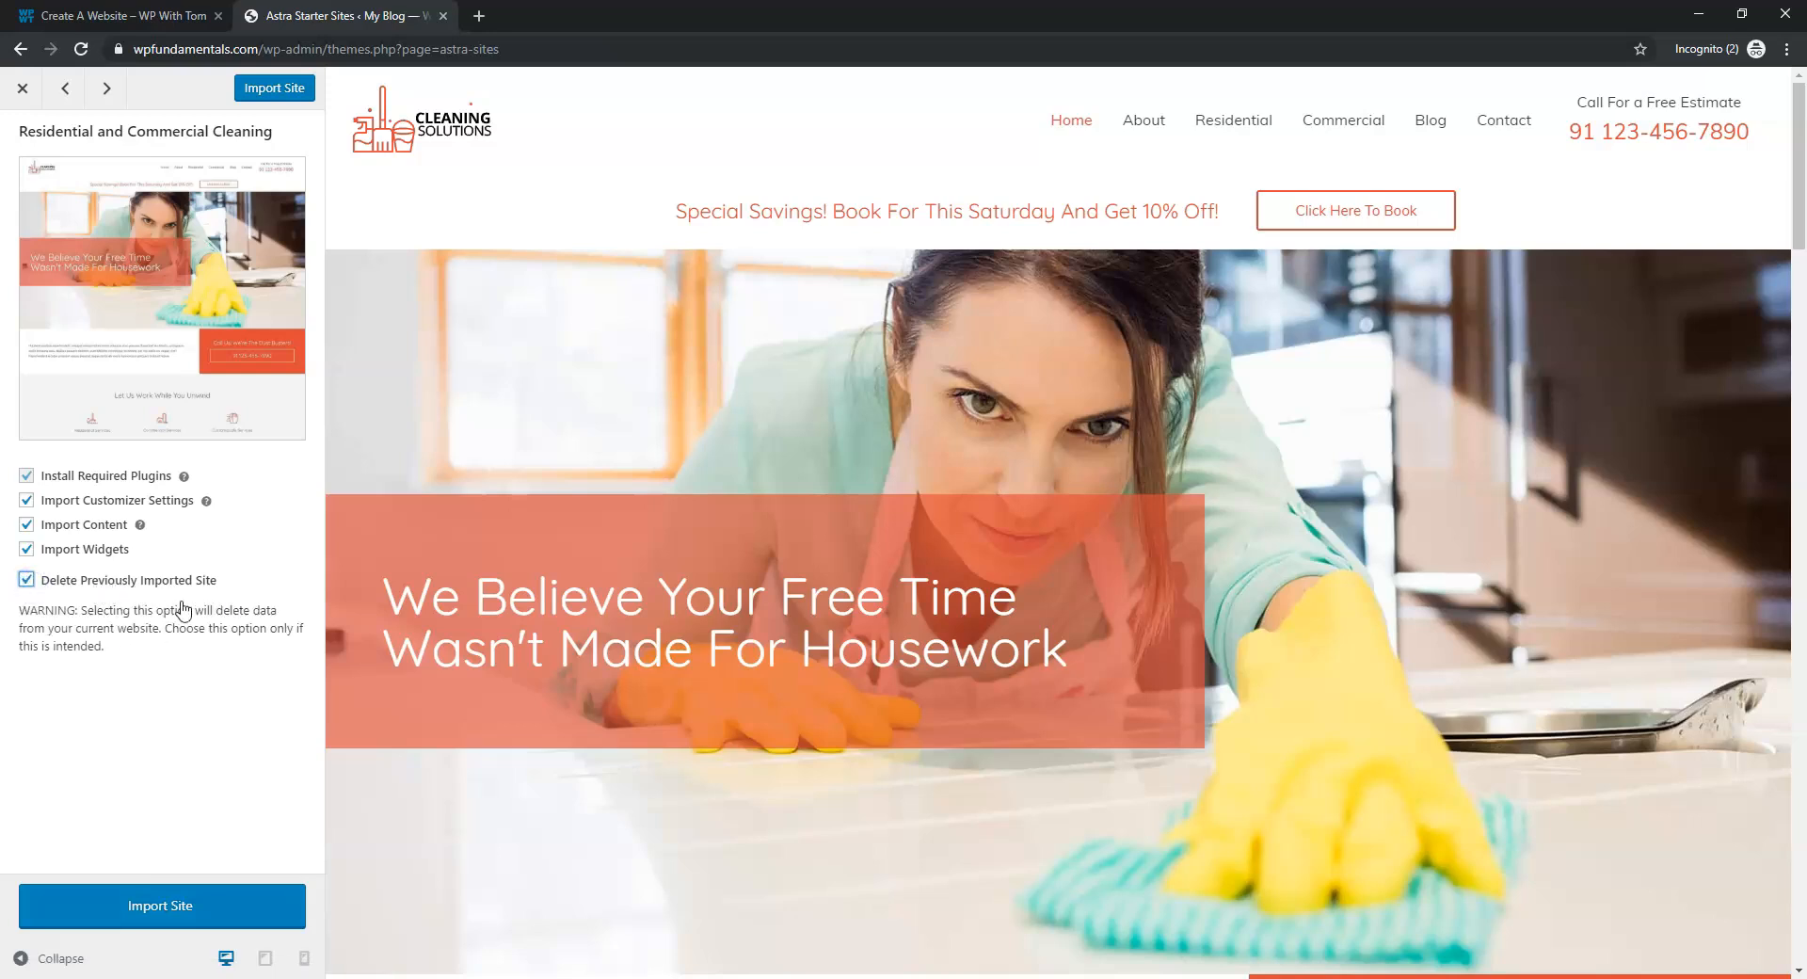
pyautogui.click(176, 901)
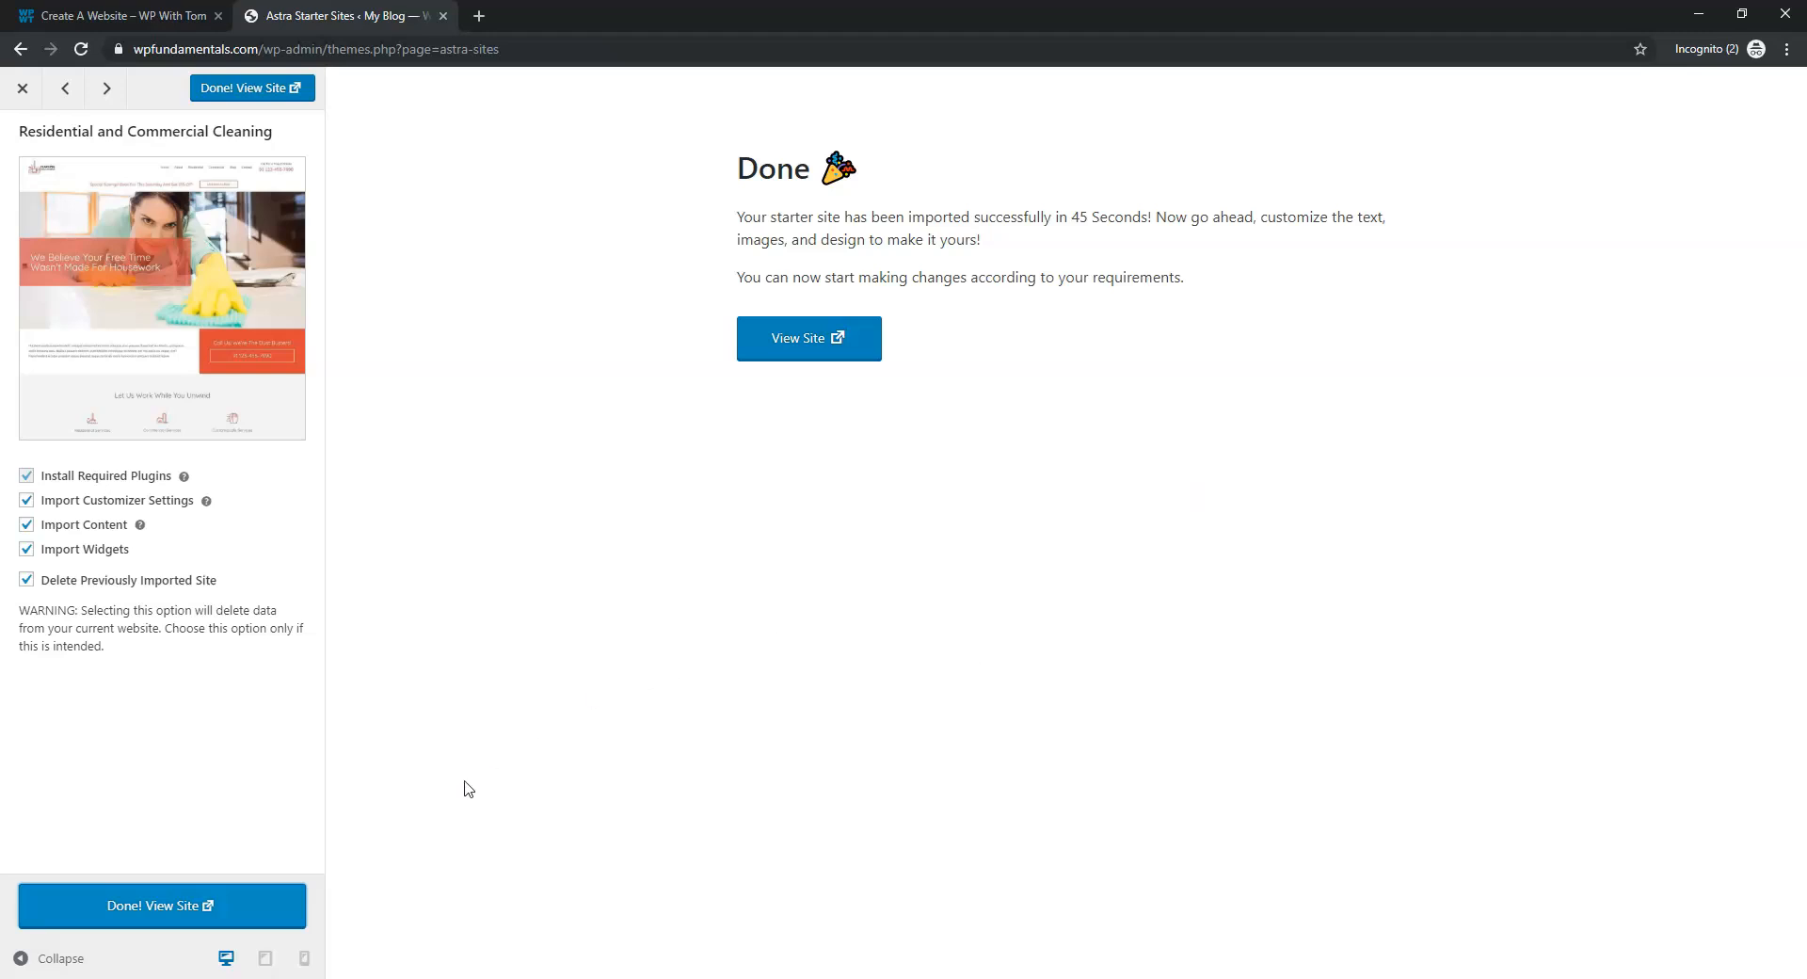
# Open the imported Cleaning Solutions site in a new tab and scroll through its homepage
pyautogui.click(162, 908)
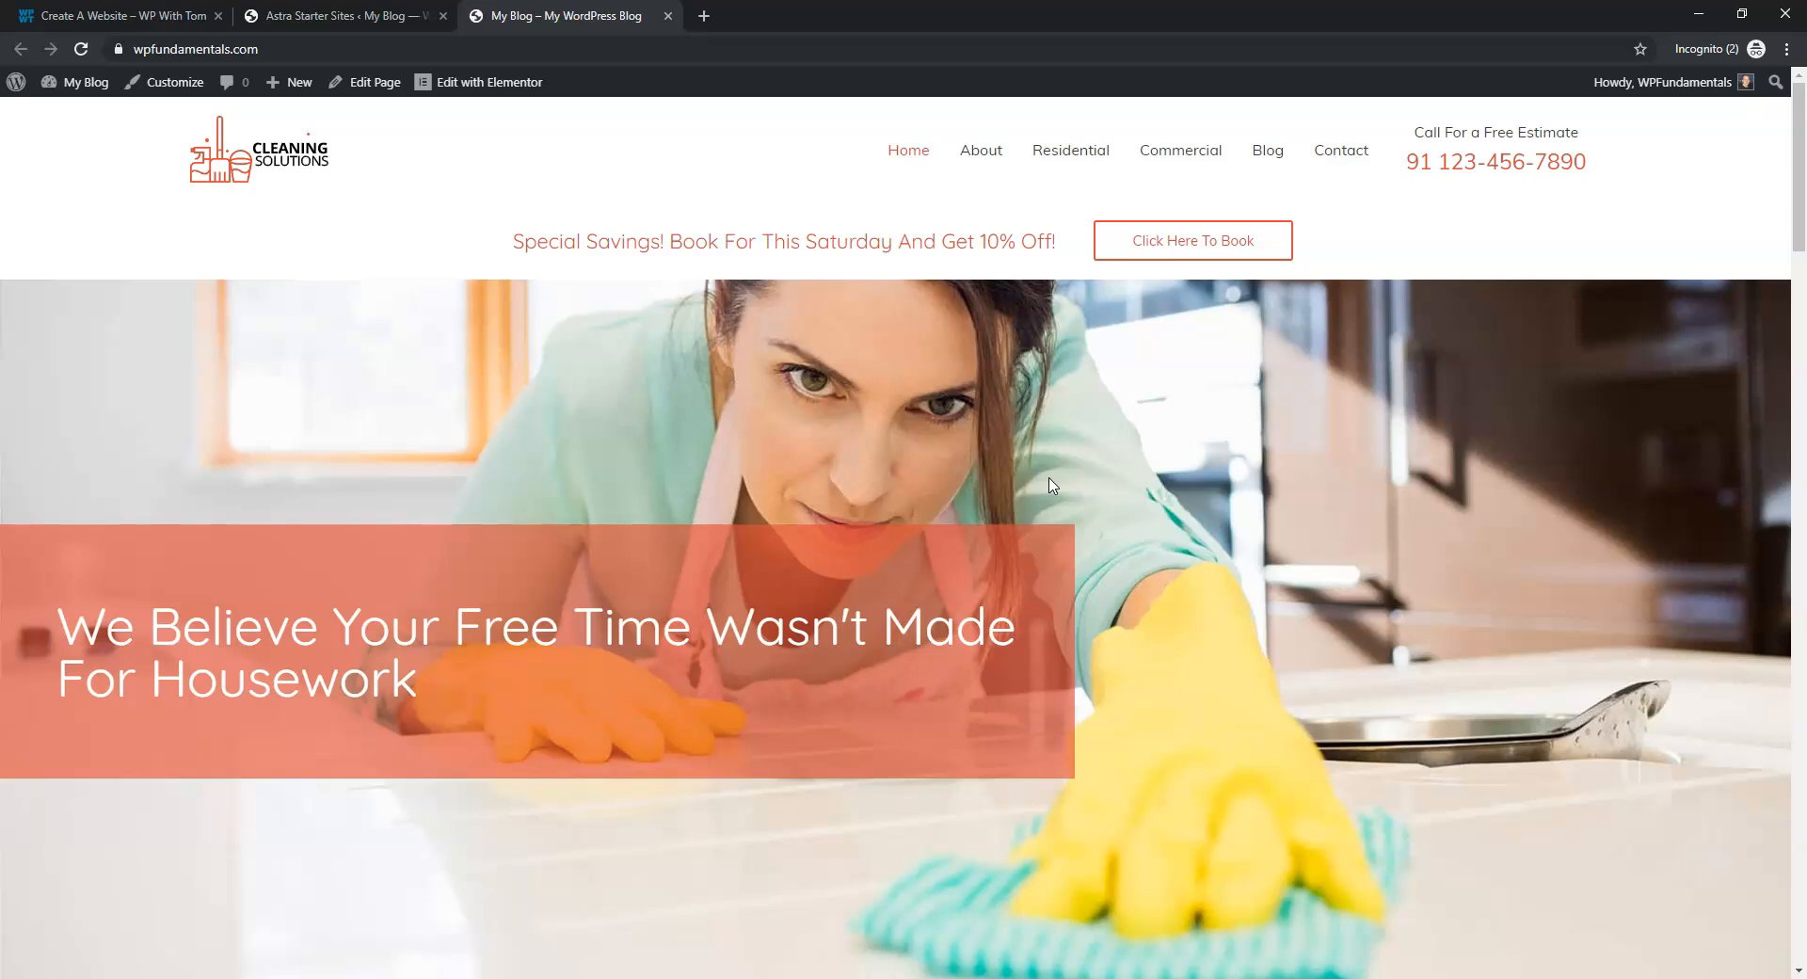
pyautogui.scroll(-18, 1048, 477)
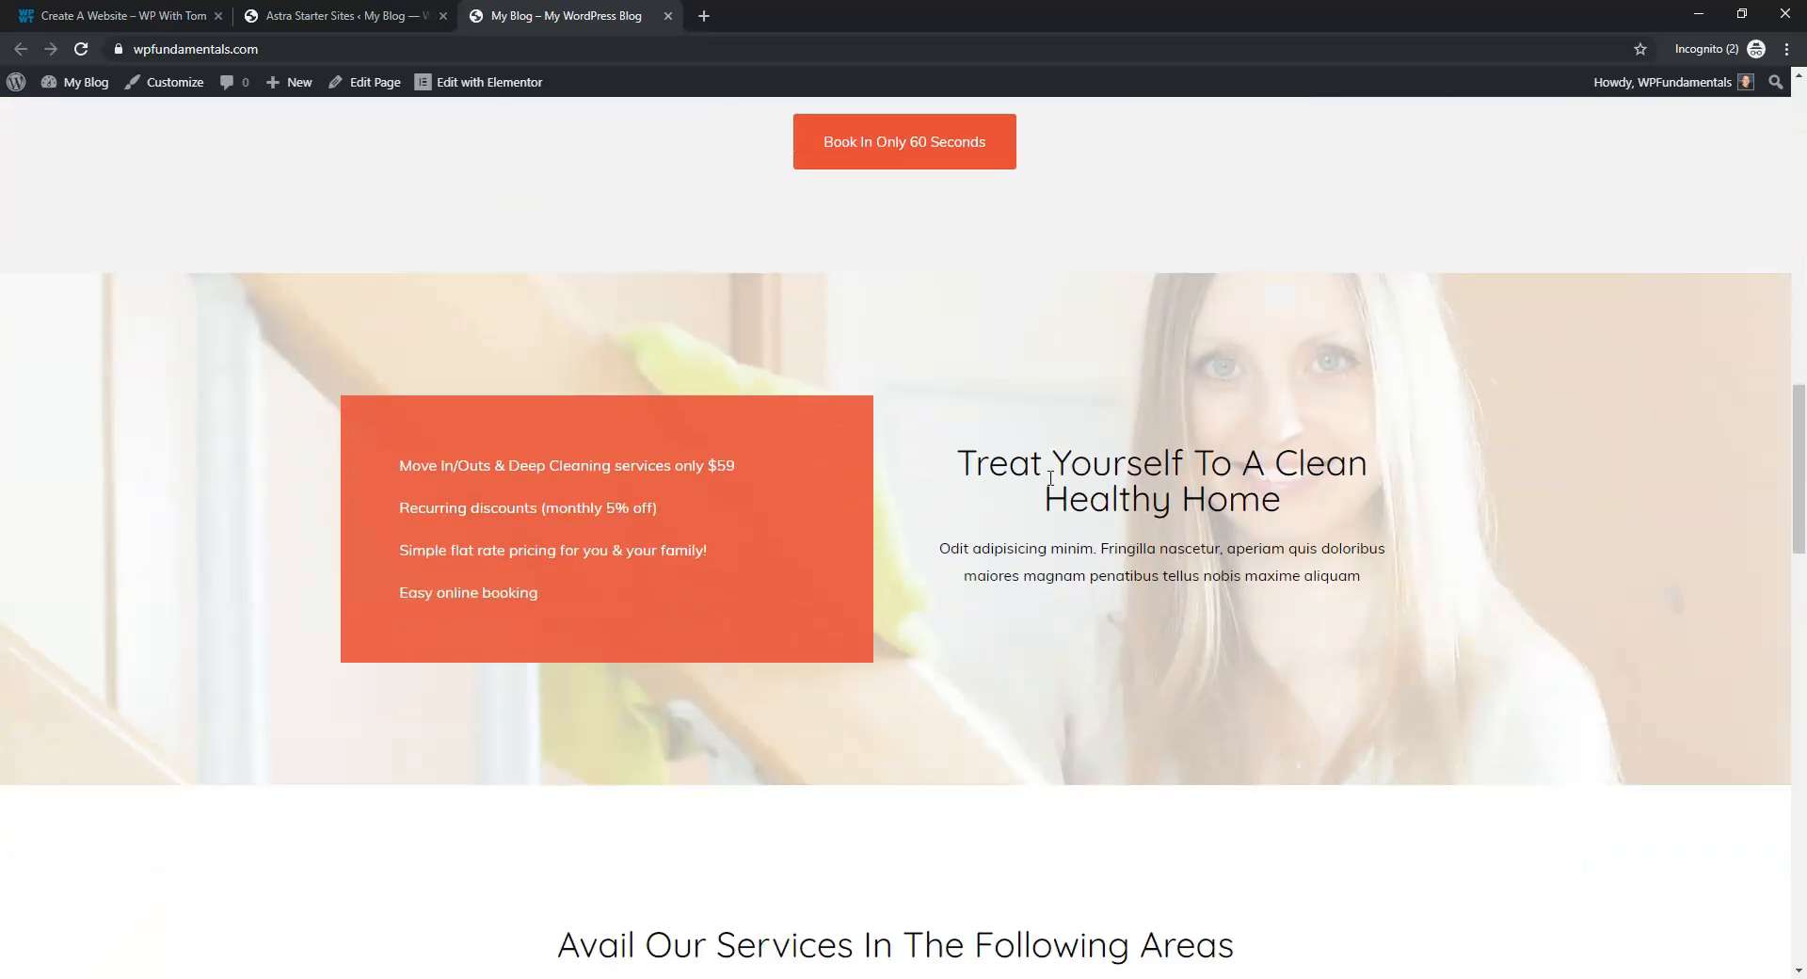
pyautogui.scroll(-20, 1051, 477)
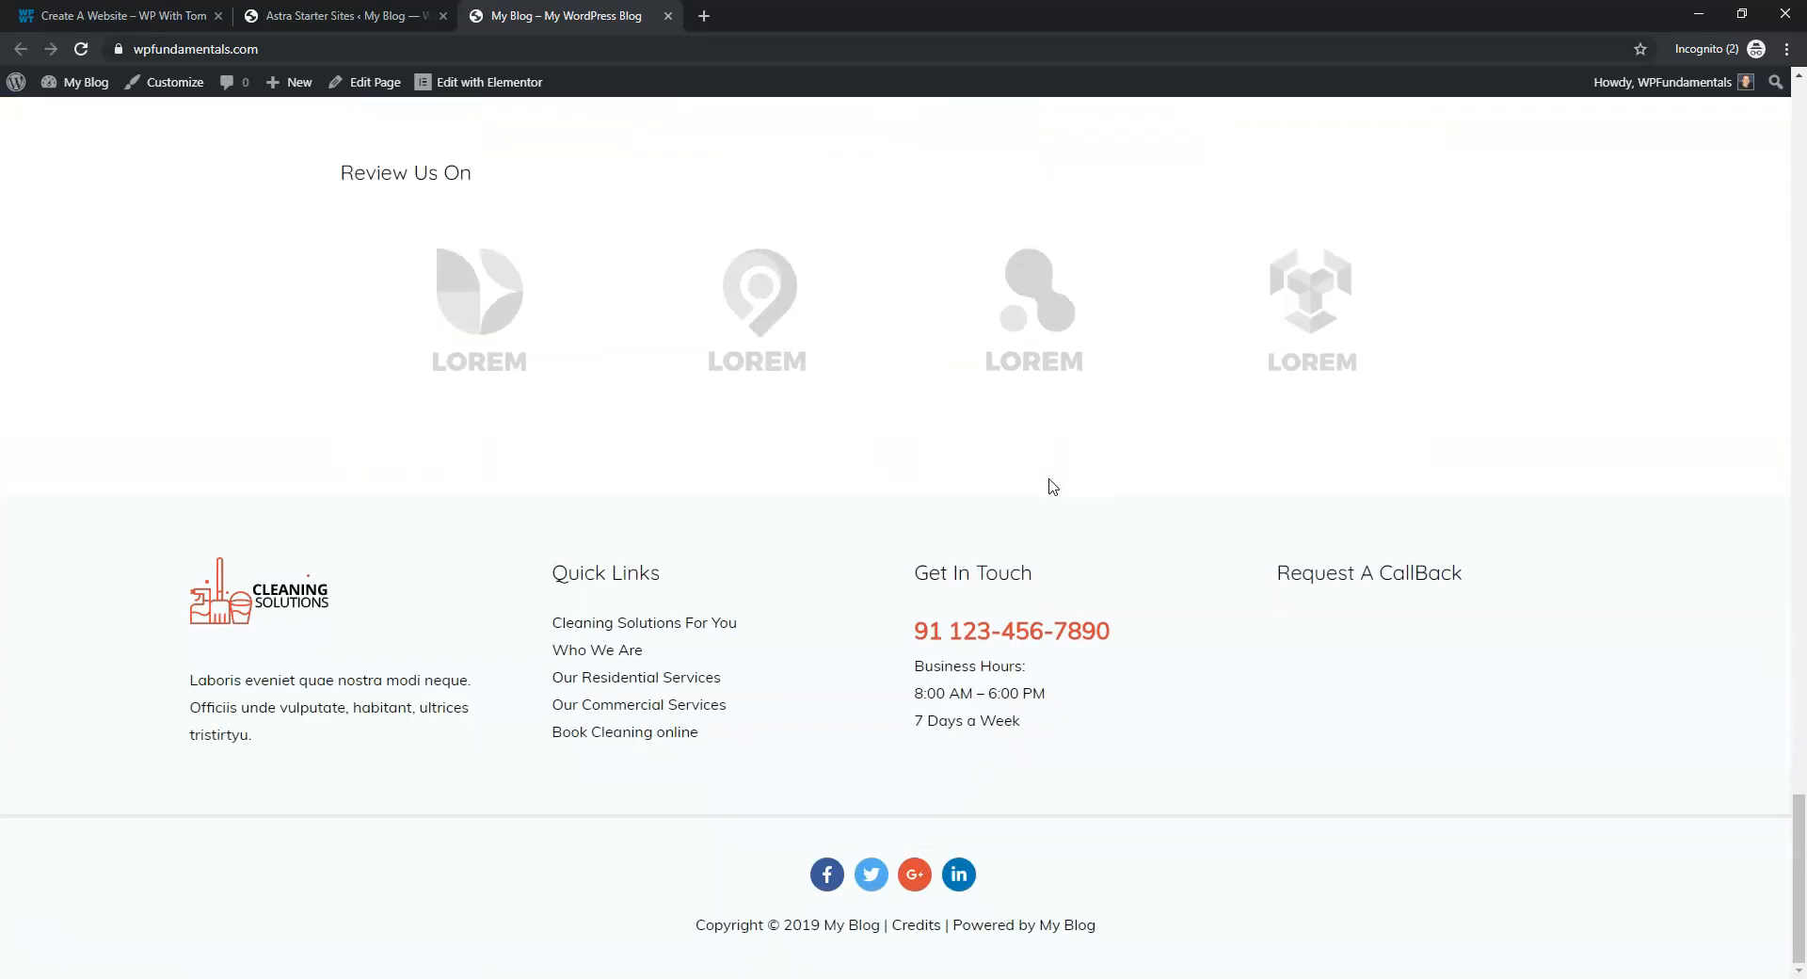
pyautogui.moveTo(1798, 817); pyautogui.dragTo(1751, 102)
# Visit the About, Residential, Commercial, Blog, Contact and Home pages, then return to the Astra tab
pyautogui.click(975, 154)
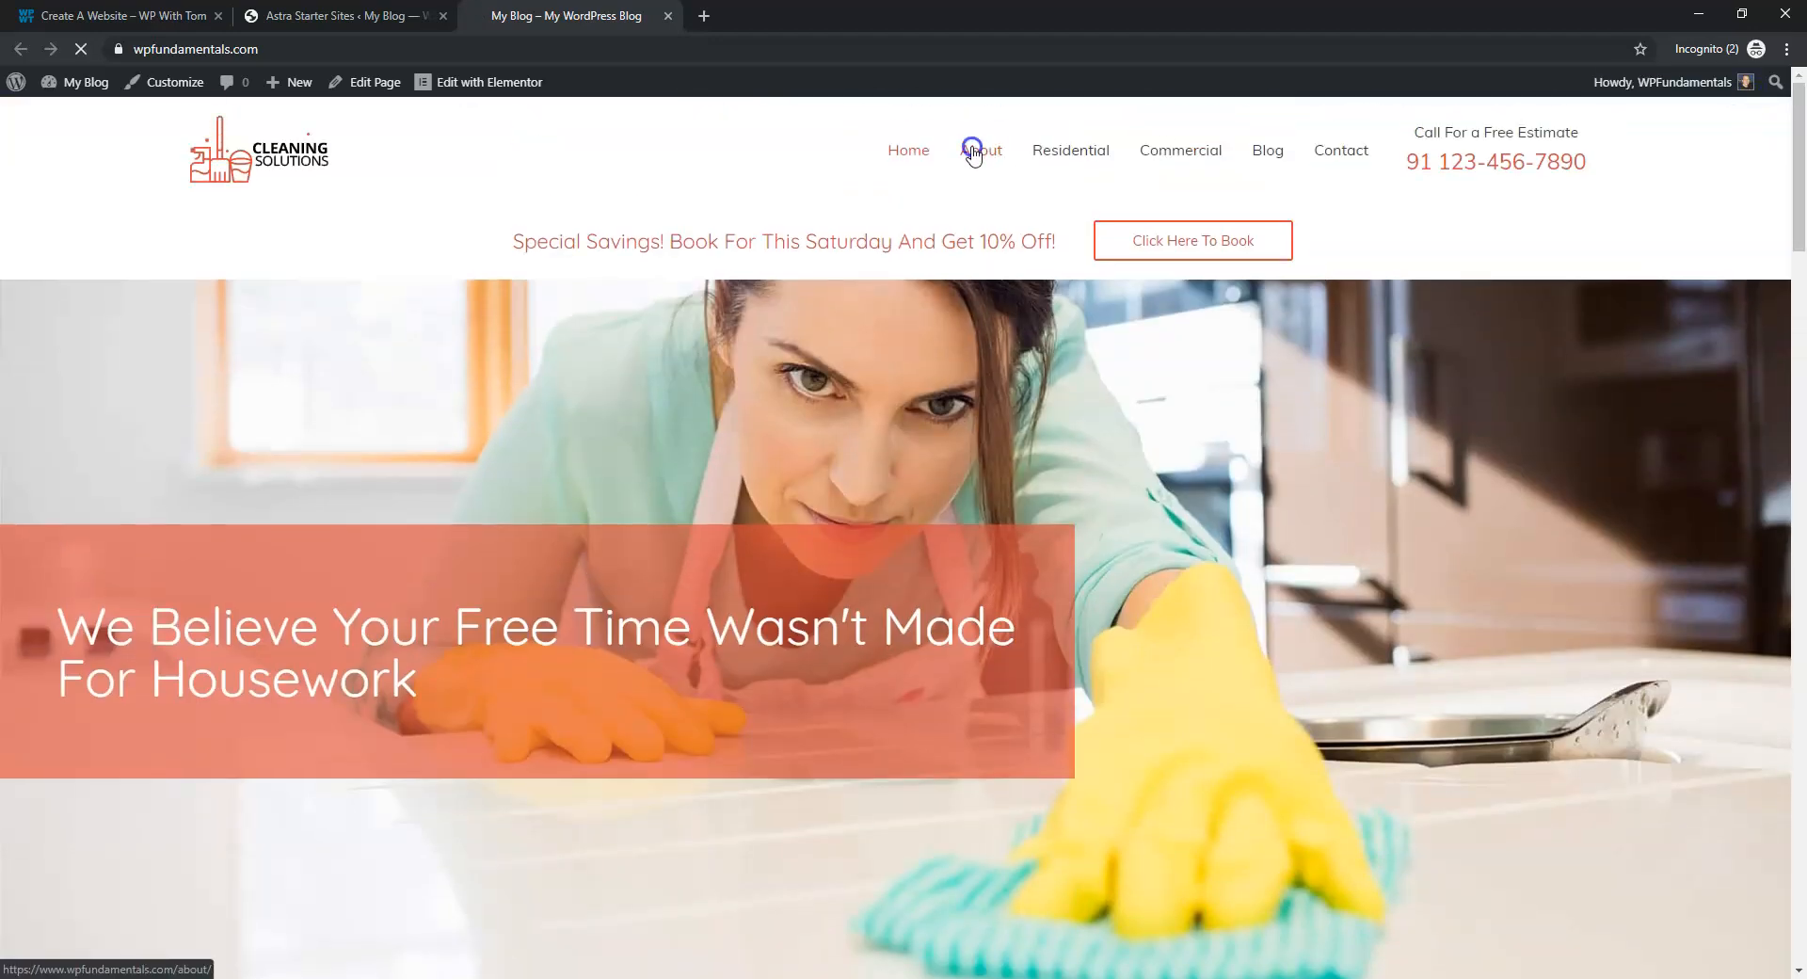
pyautogui.click(1076, 153)
pyautogui.click(1192, 153)
pyautogui.click(1270, 153)
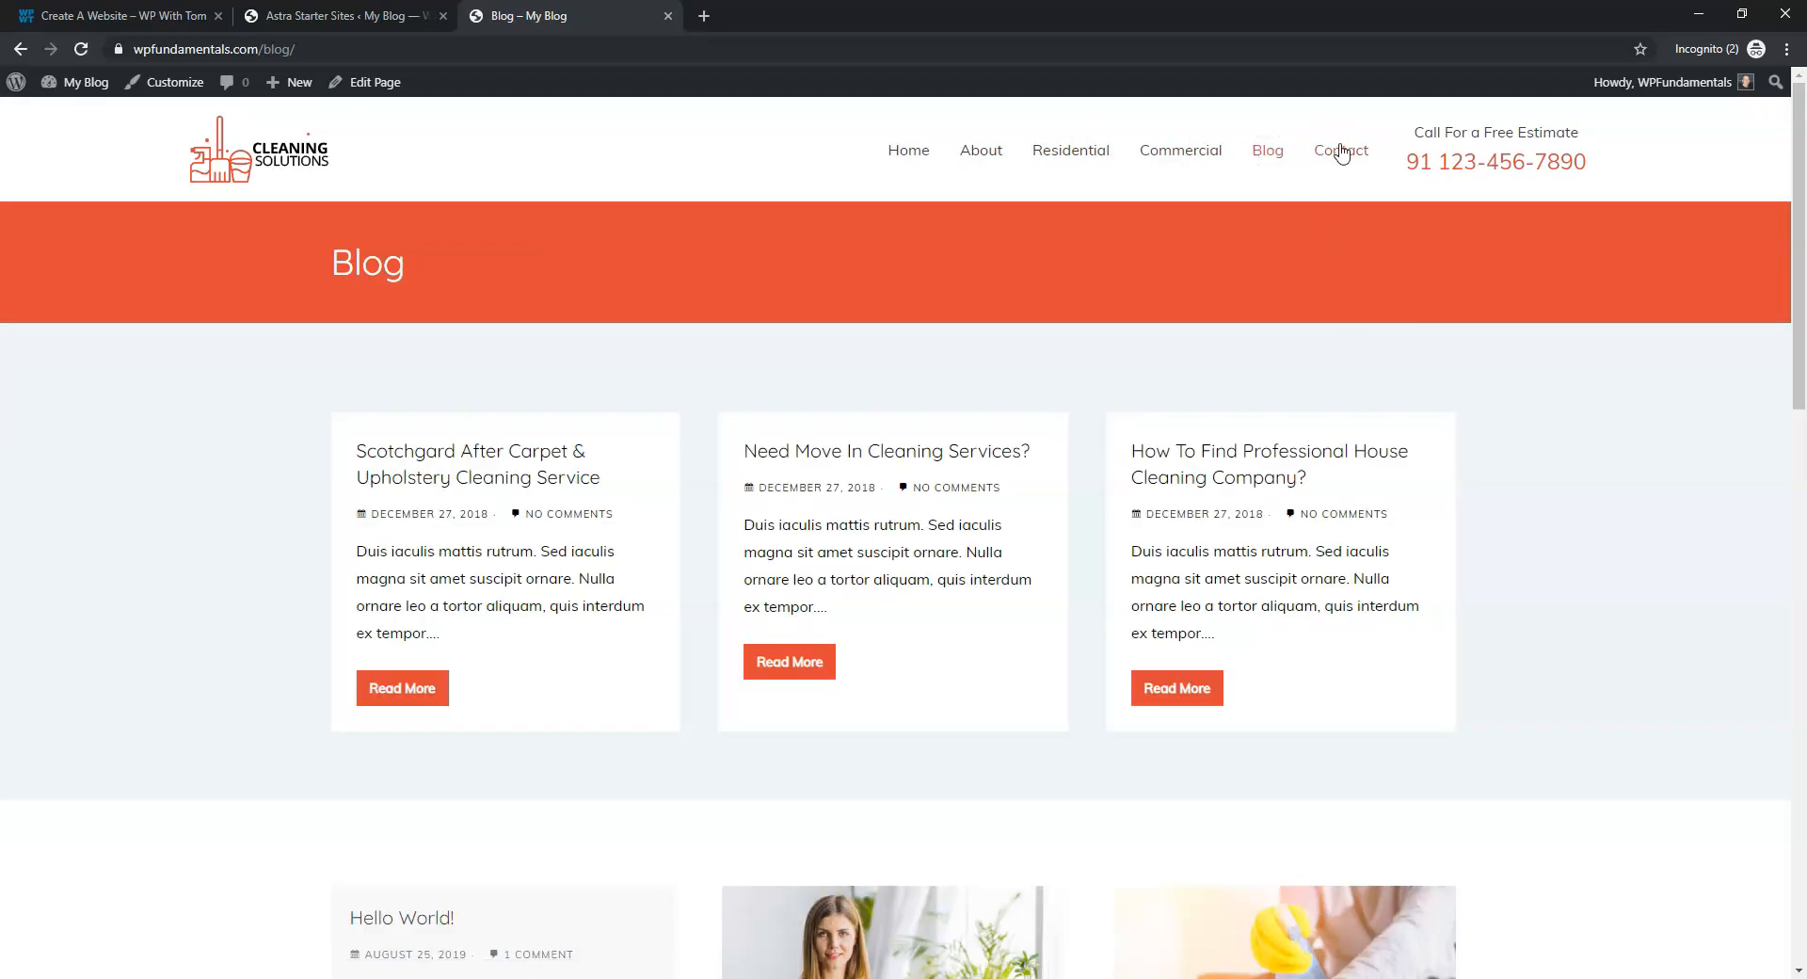
pyautogui.click(1341, 153)
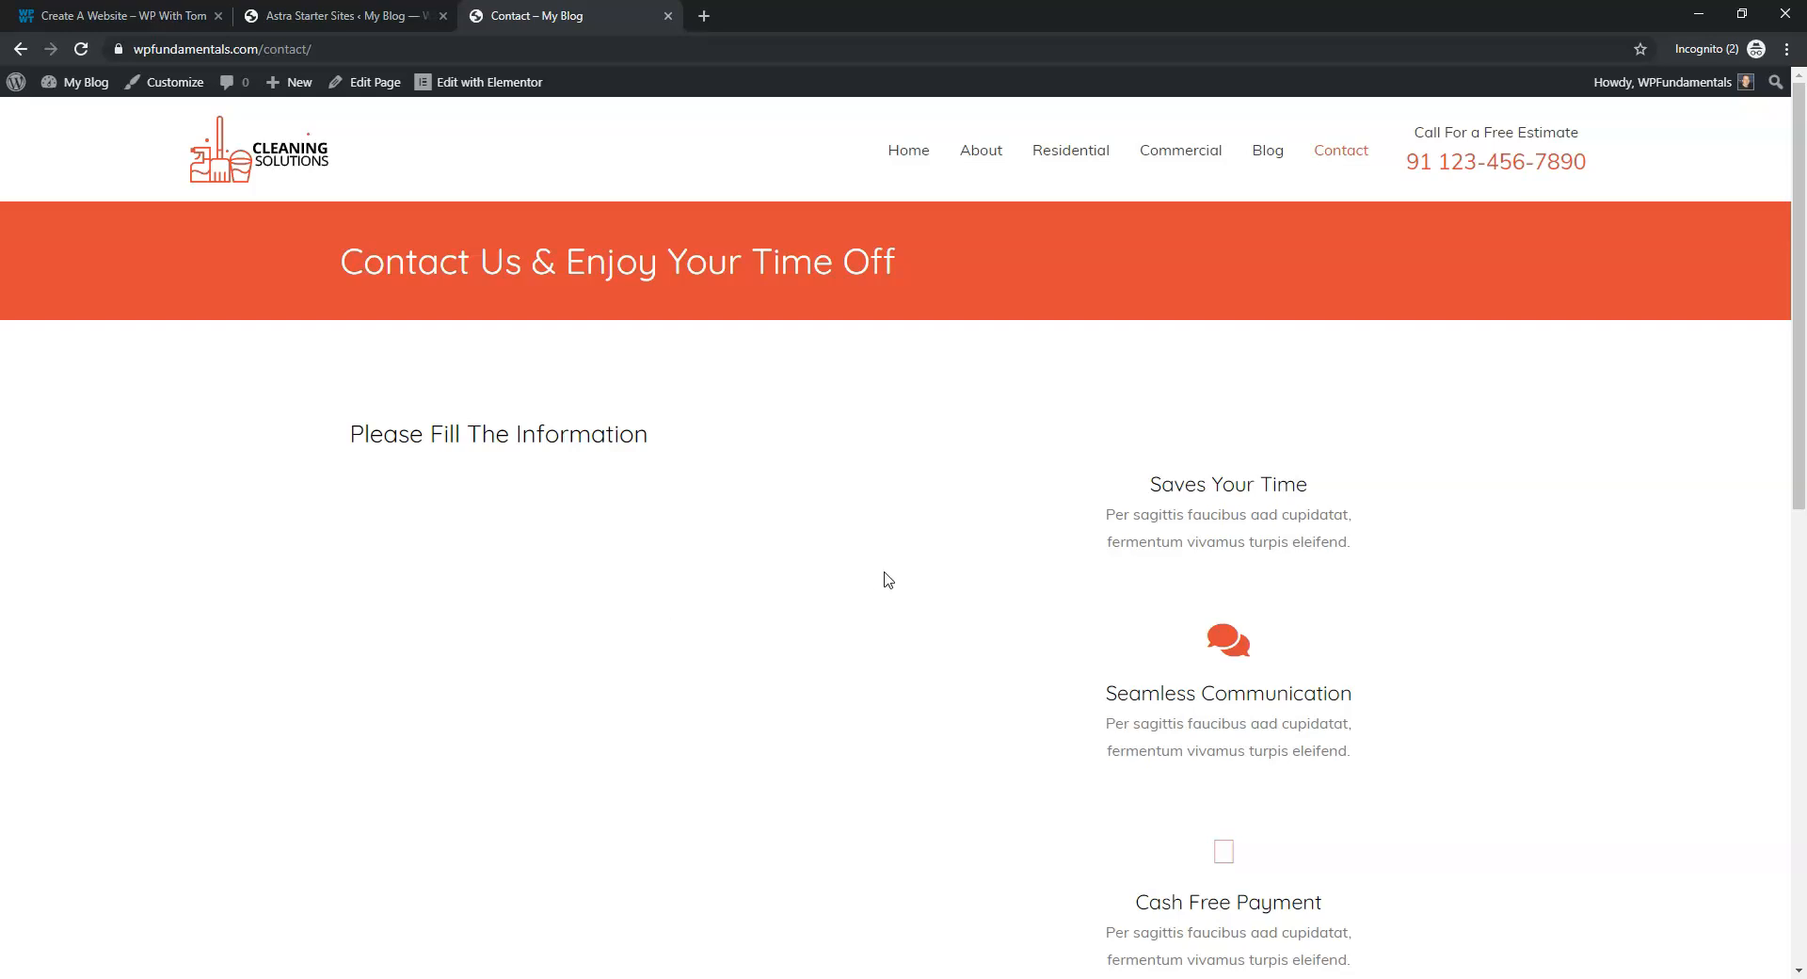
pyautogui.click(909, 153)
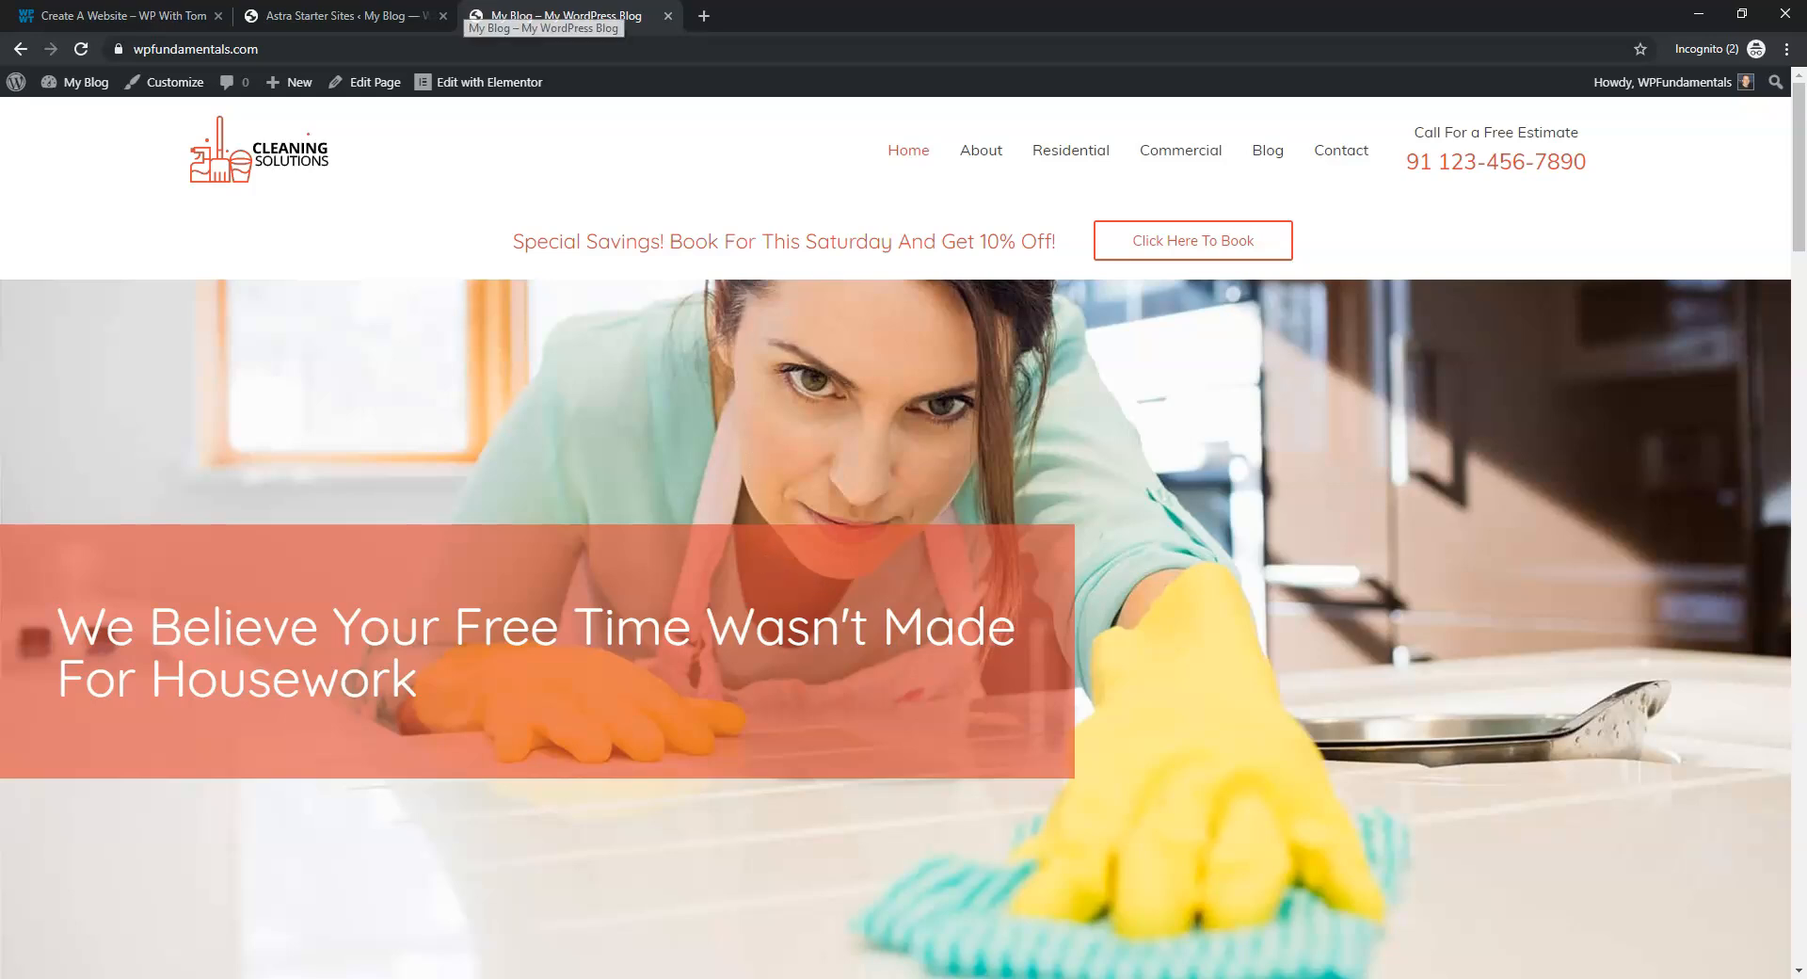
pyautogui.click(395, 16)
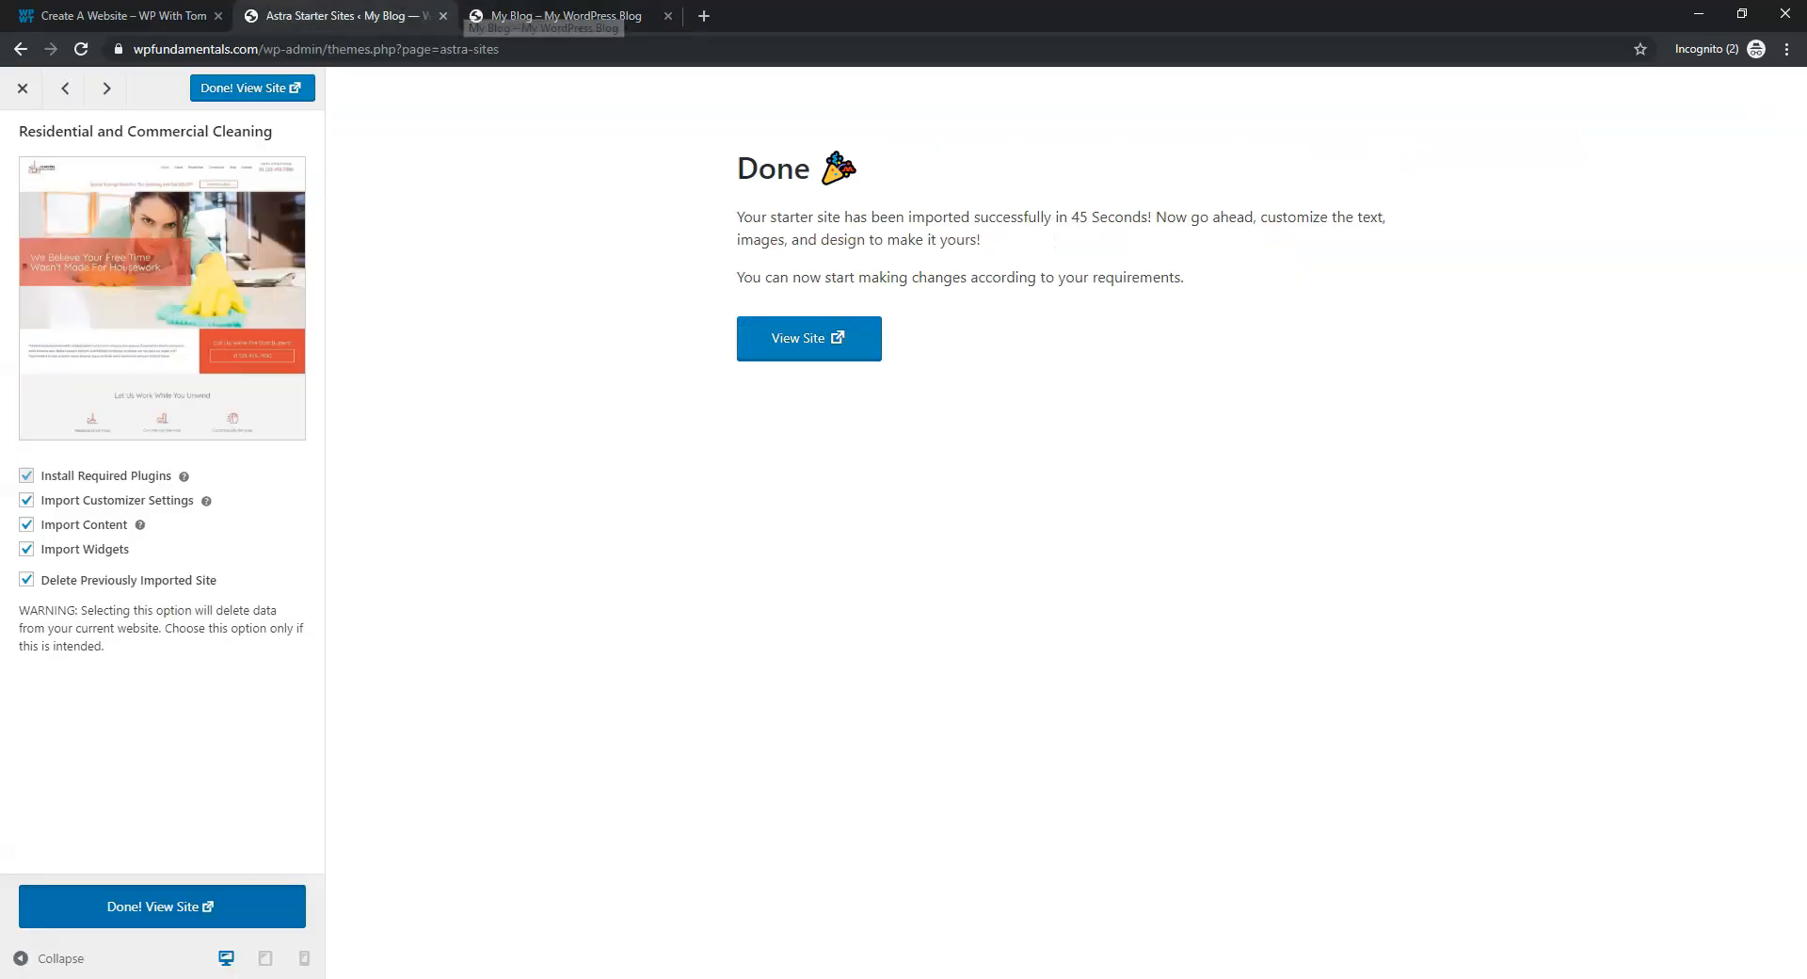
# Close the finished import sidebar and switch back to the Astra Starter Sites tab
pyautogui.click(22, 89)
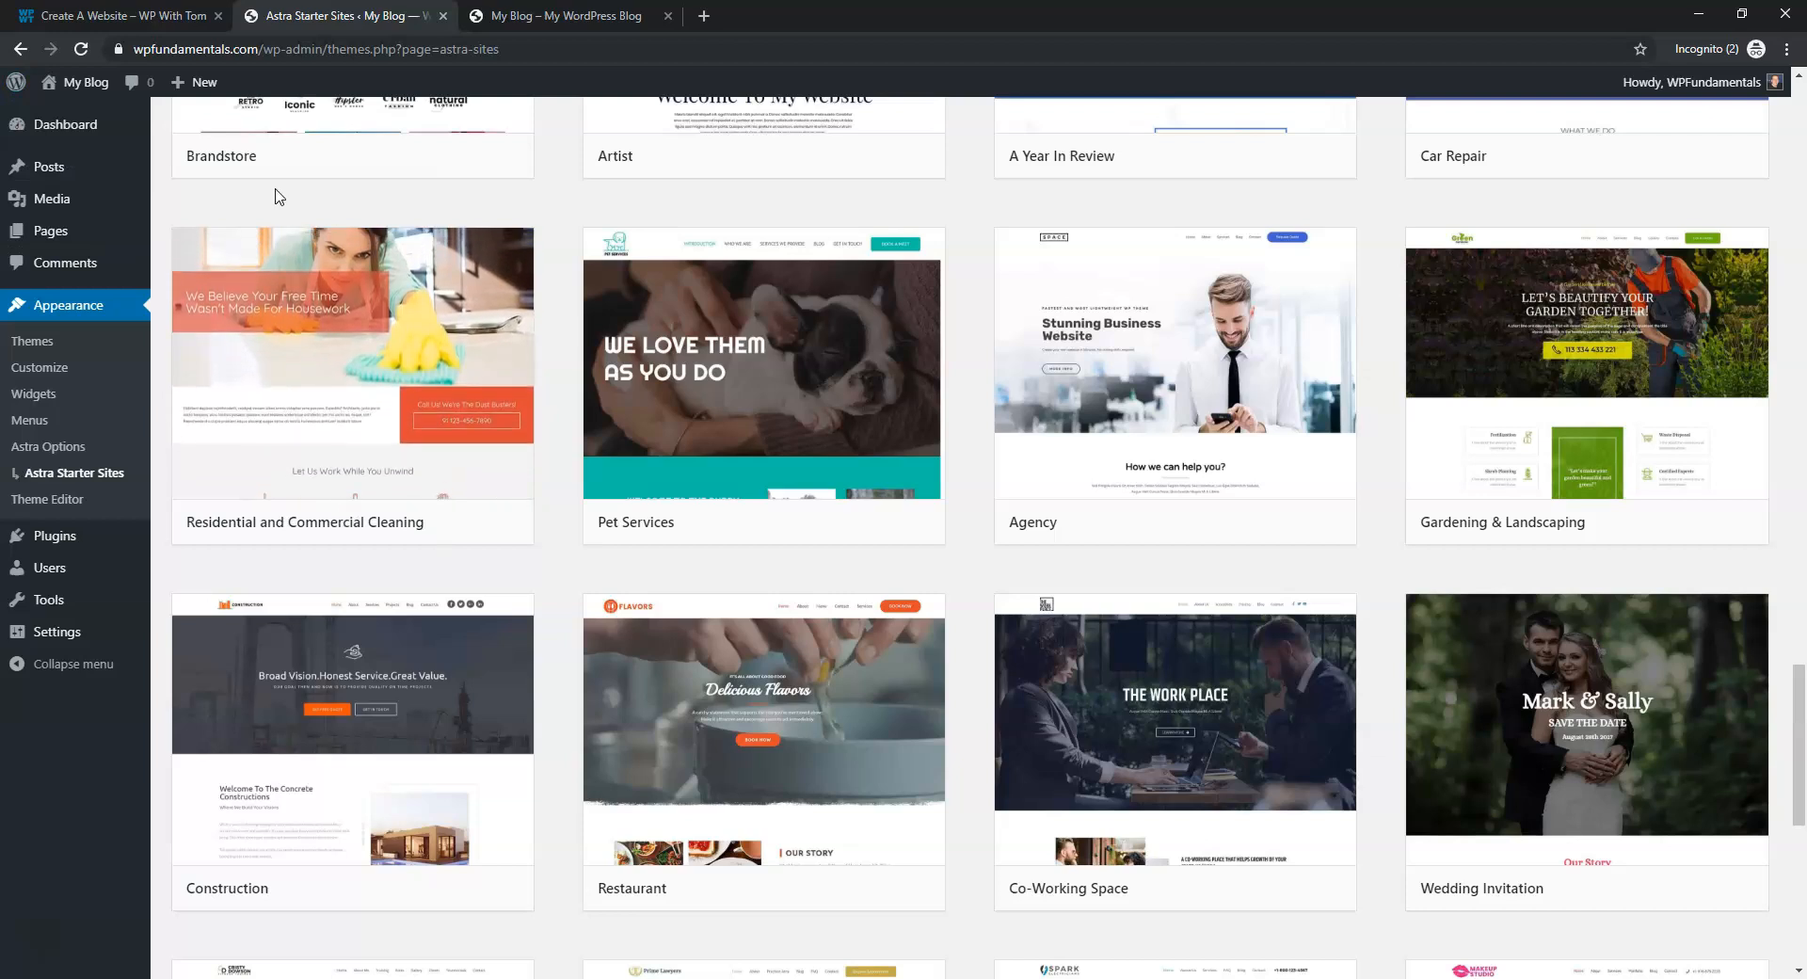
pyautogui.click(534, 17)
pyautogui.click(331, 14)
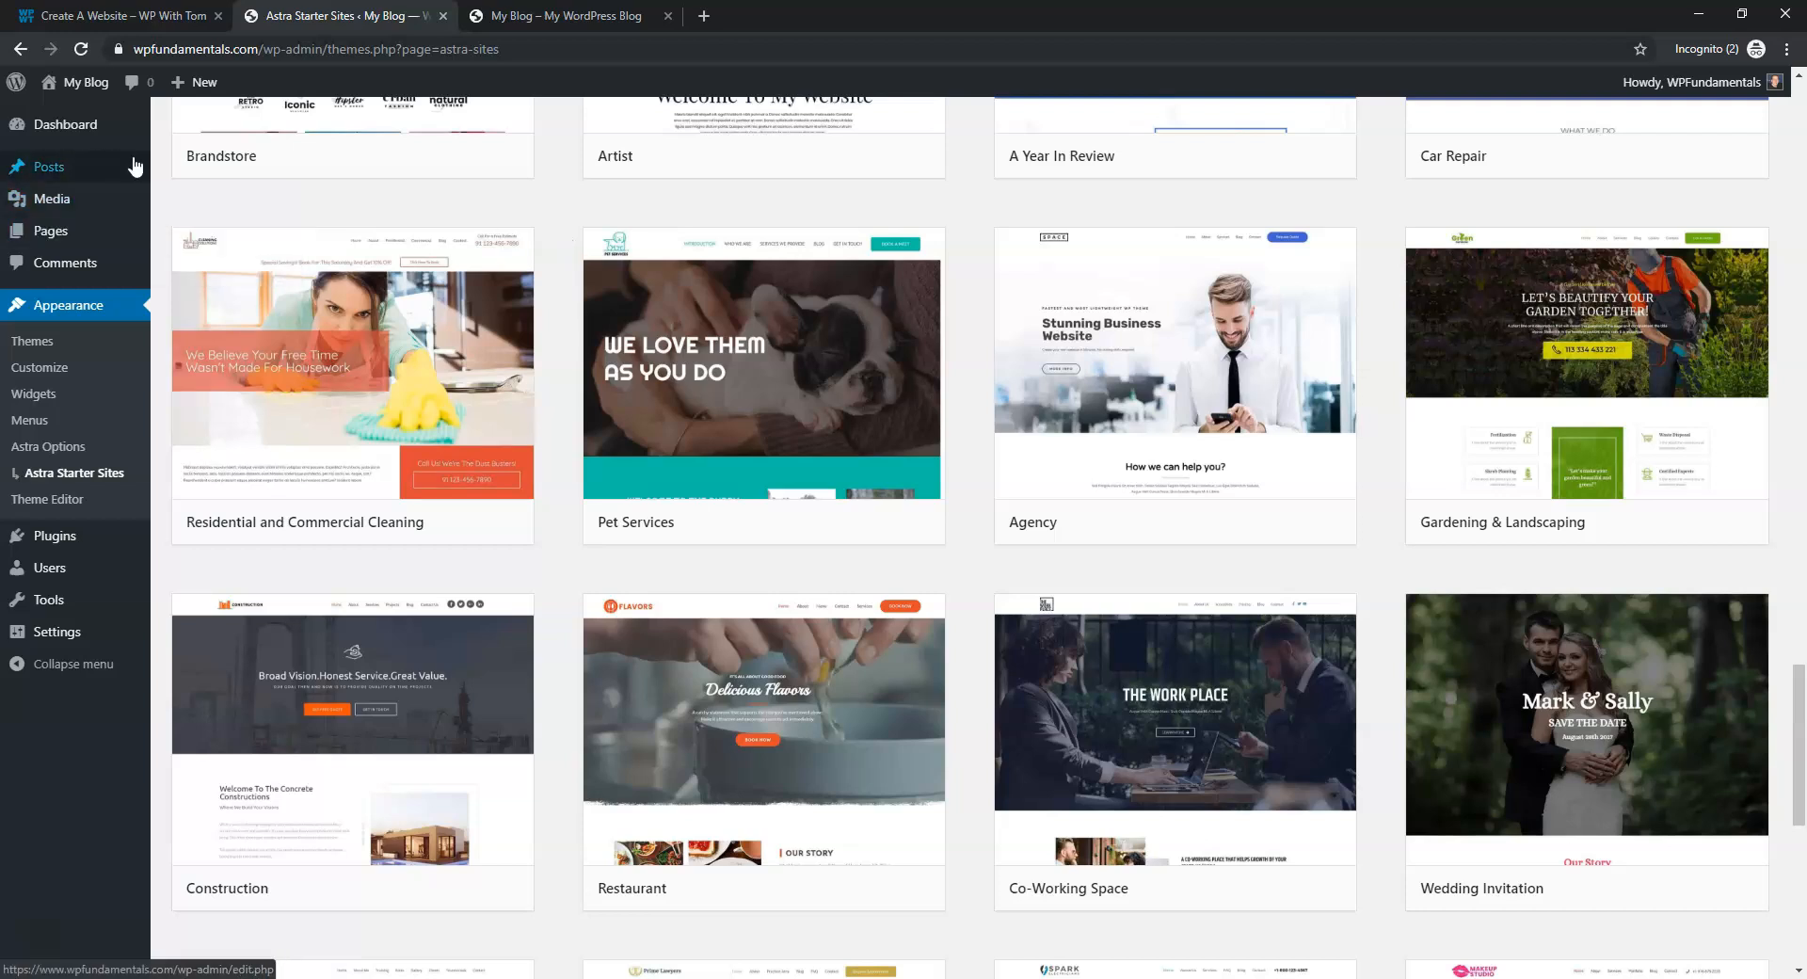
# Open All Pages and permanently delete the Sample Page through the Trash
pyautogui.moveTo(132, 165)
pyautogui.click(87, 233)
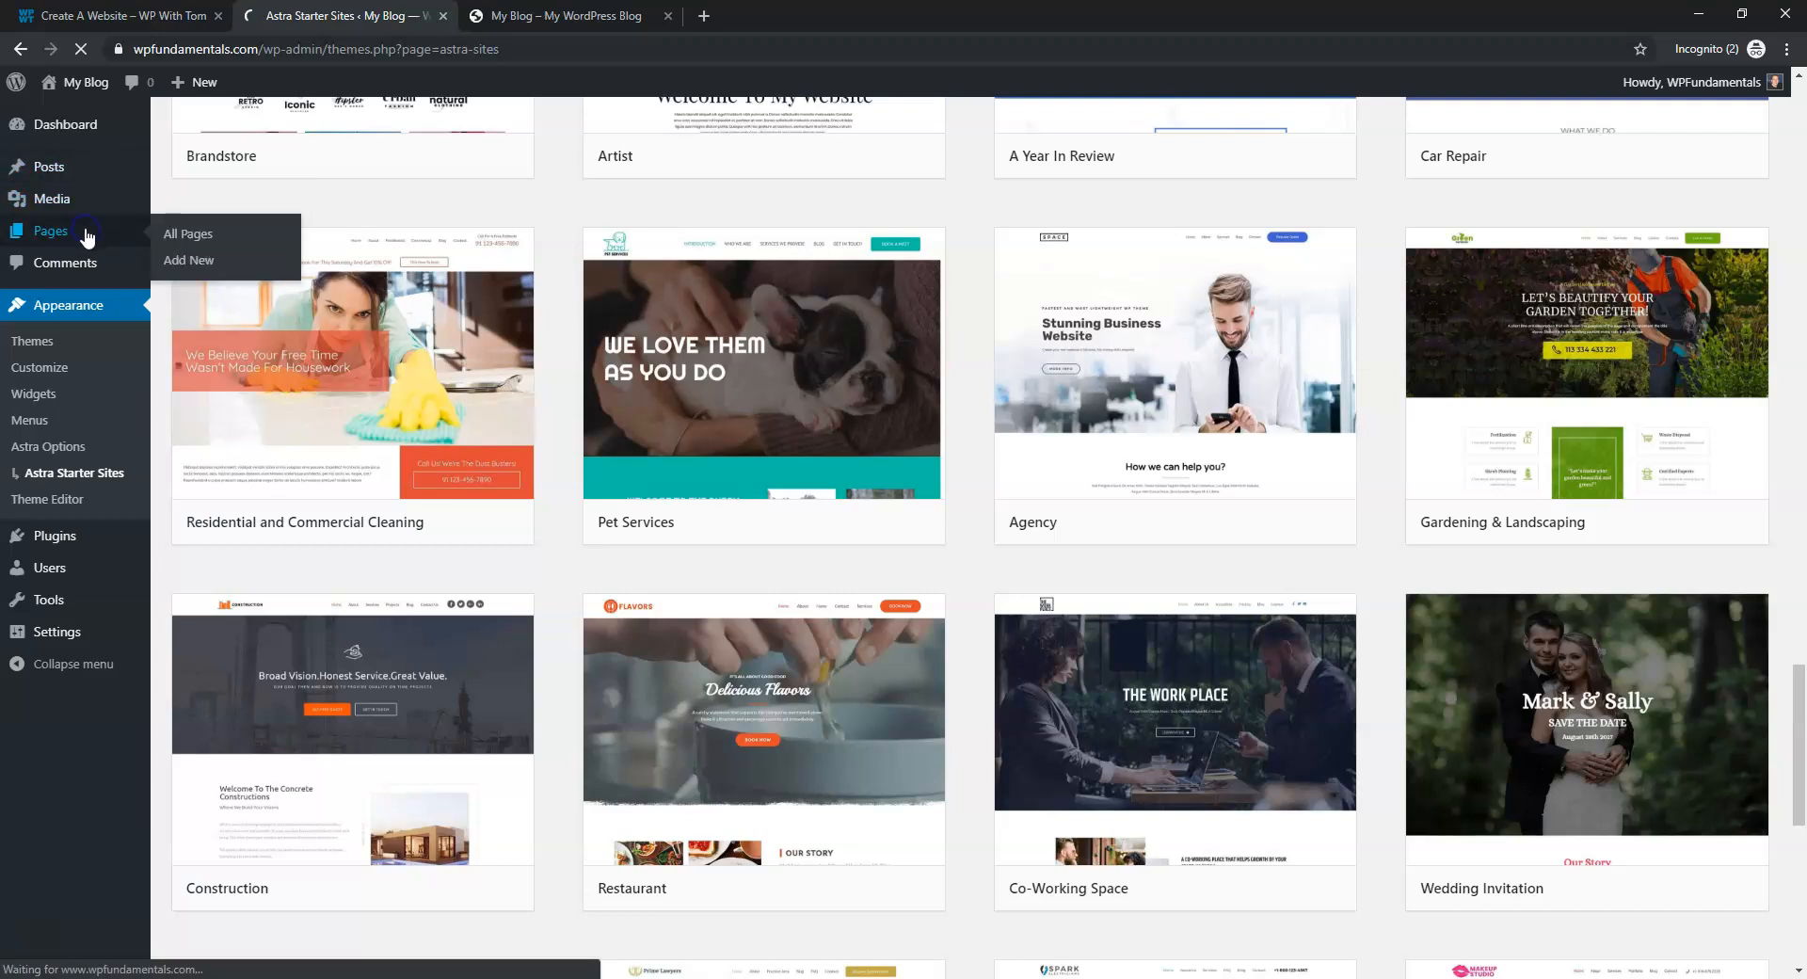
pyautogui.click(561, 19)
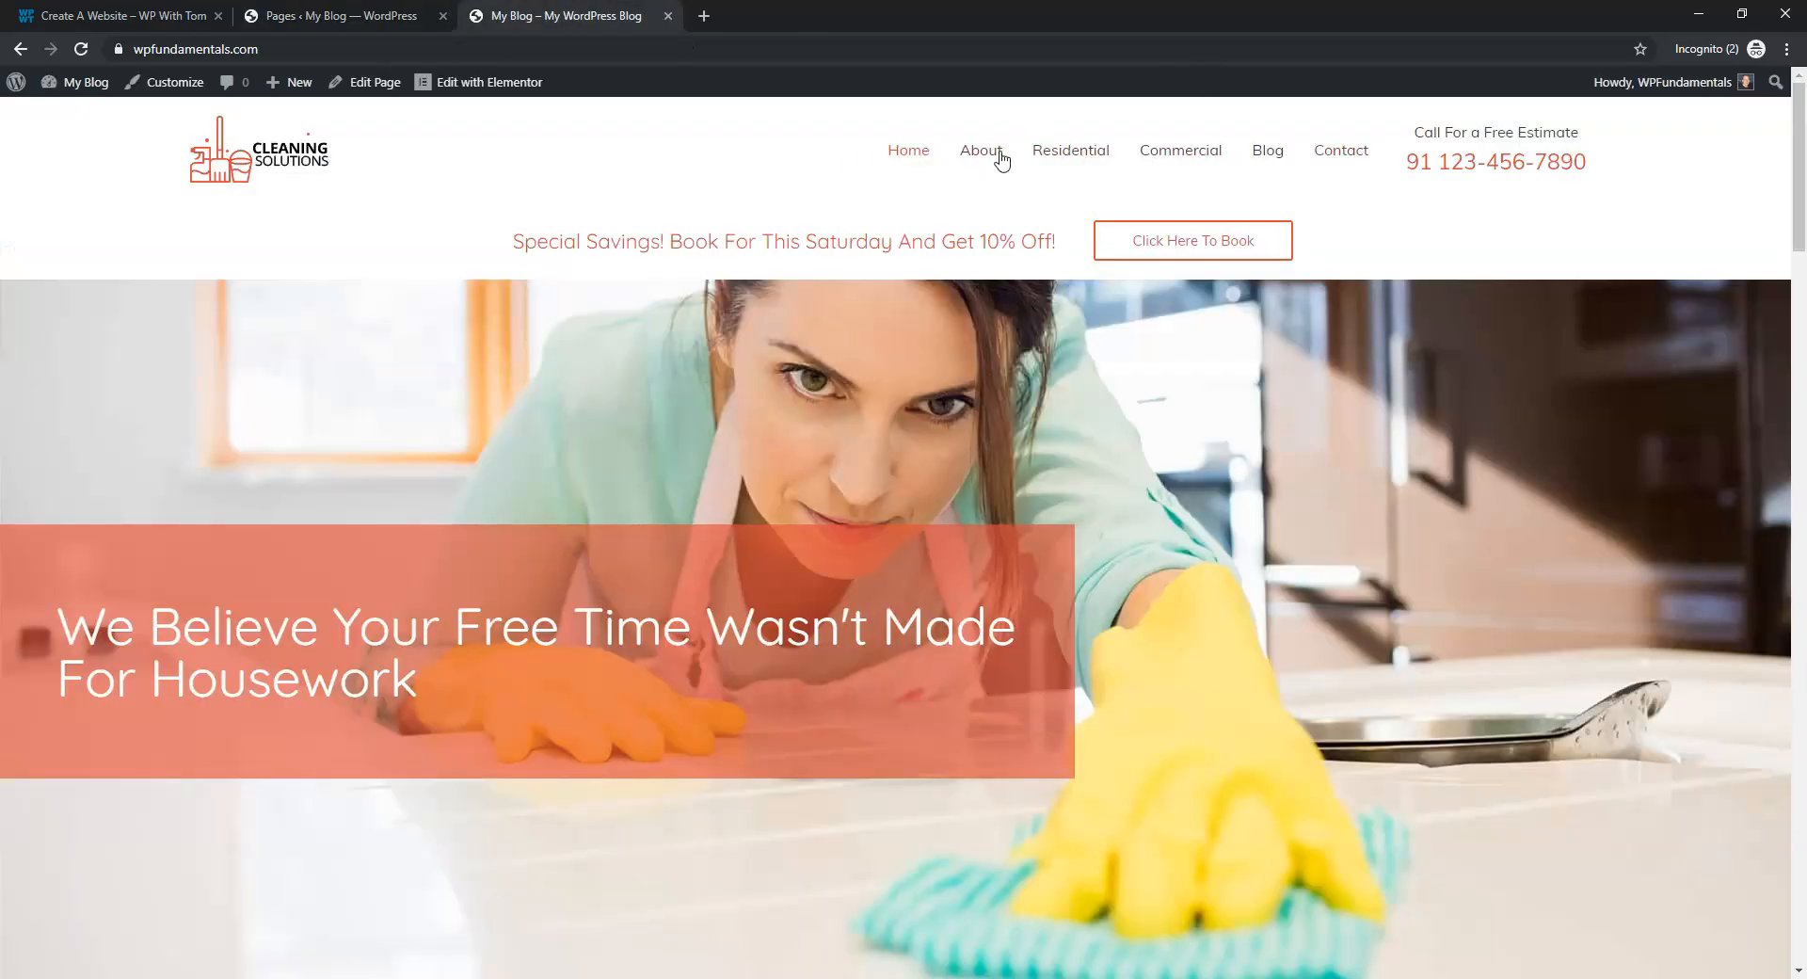
pyautogui.click(320, 16)
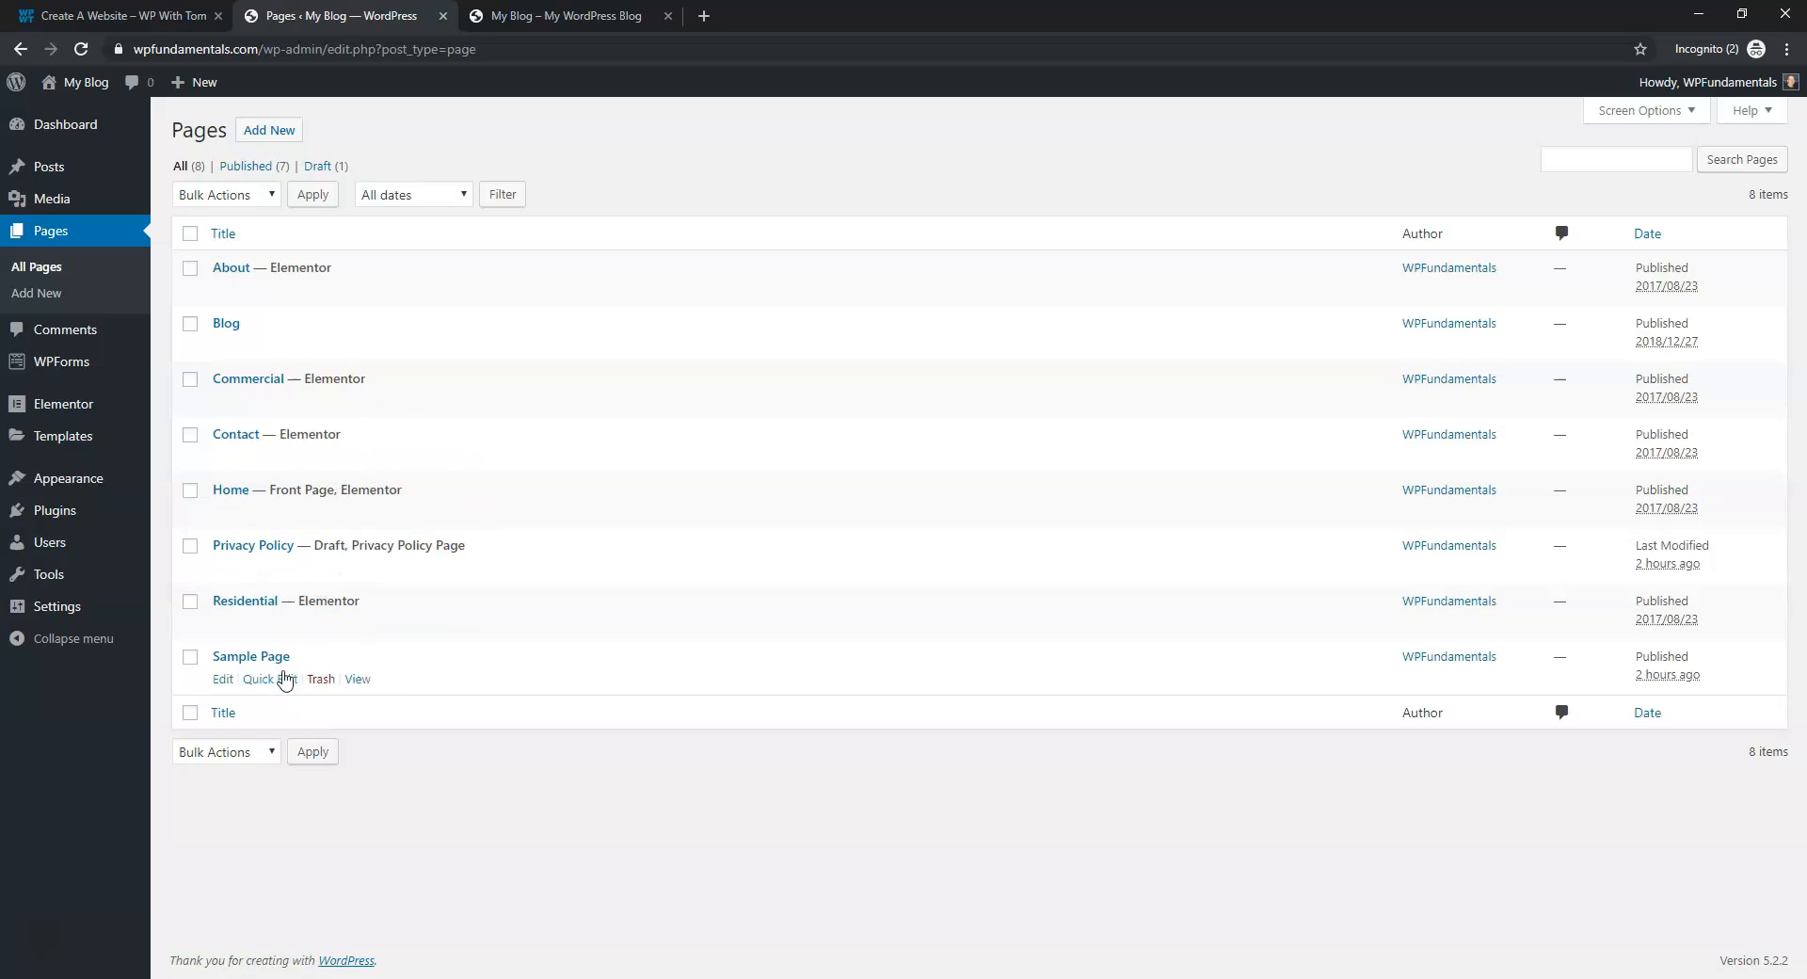
pyautogui.click(320, 682)
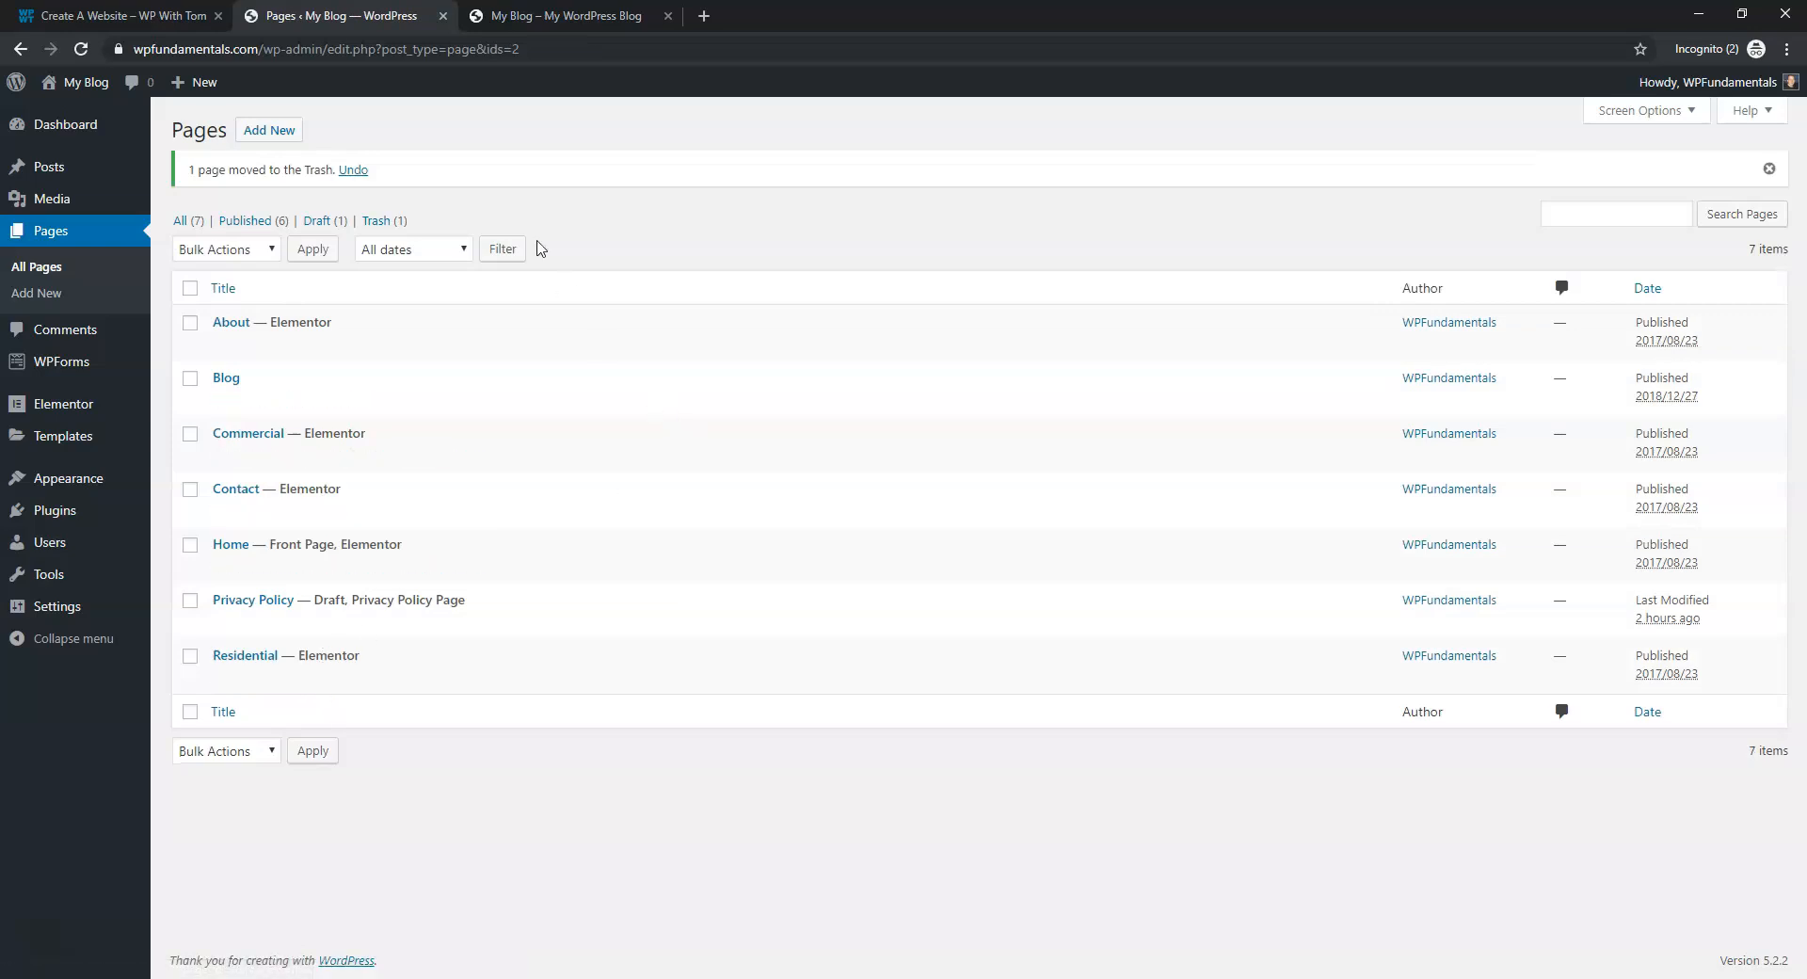
pyautogui.click(376, 220)
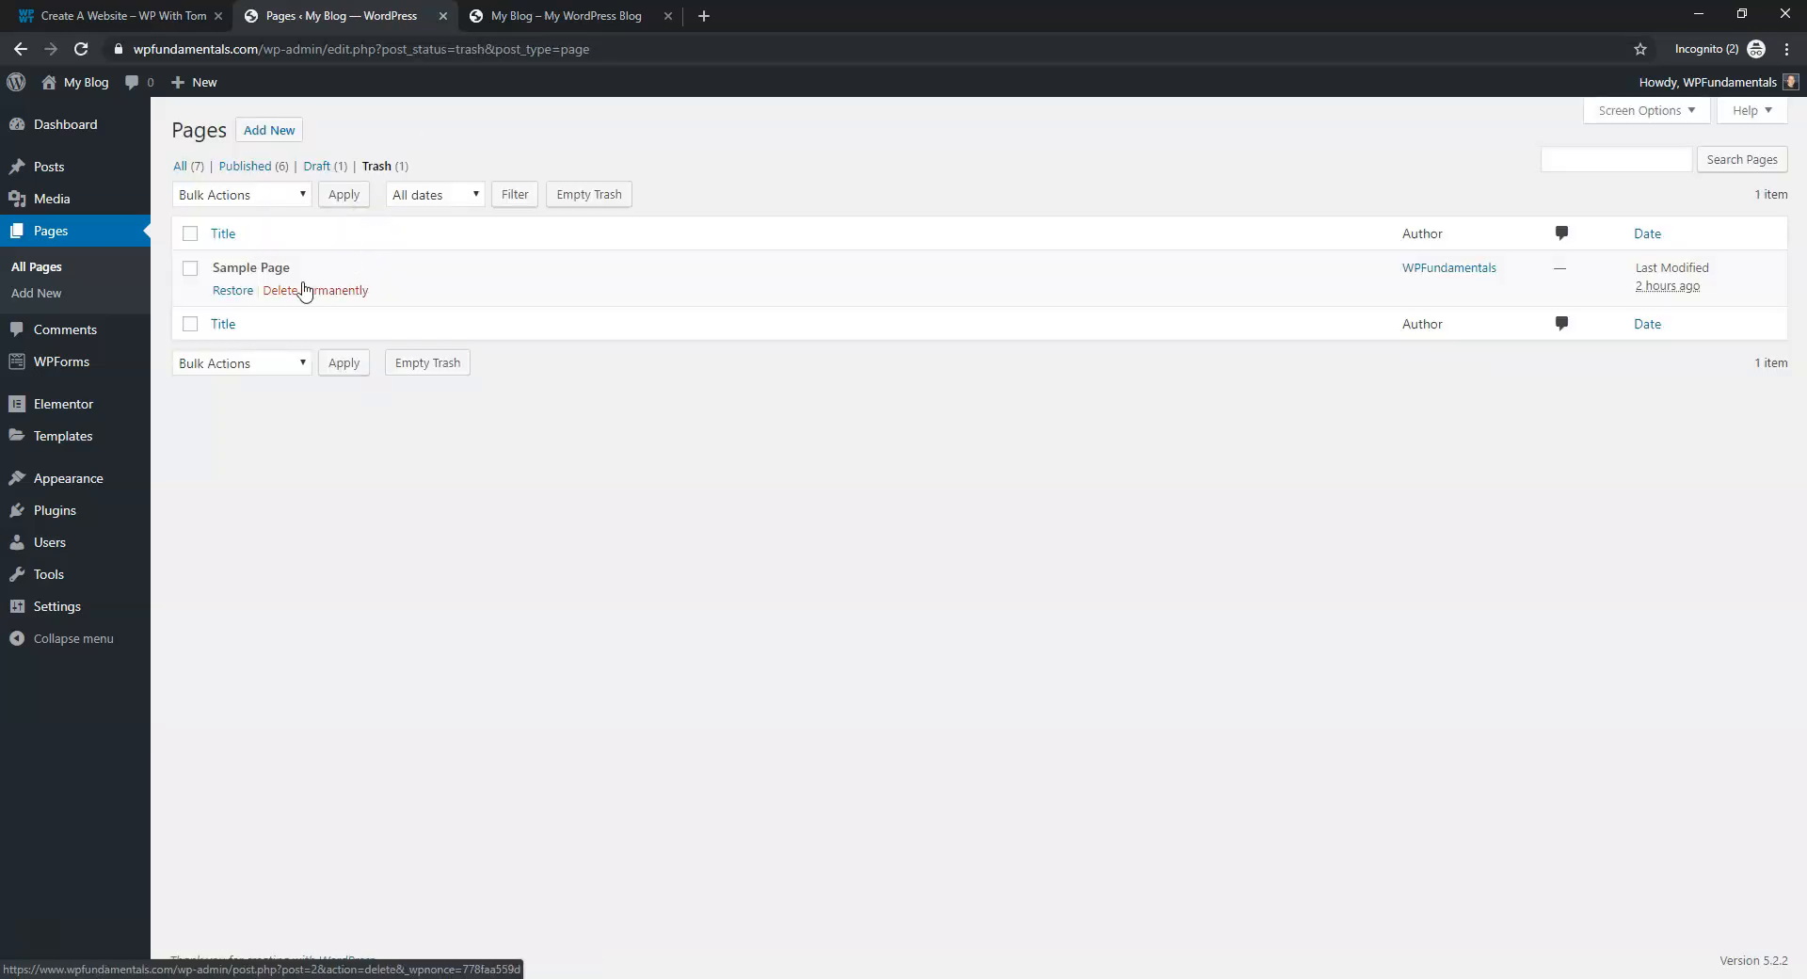
pyautogui.click(323, 293)
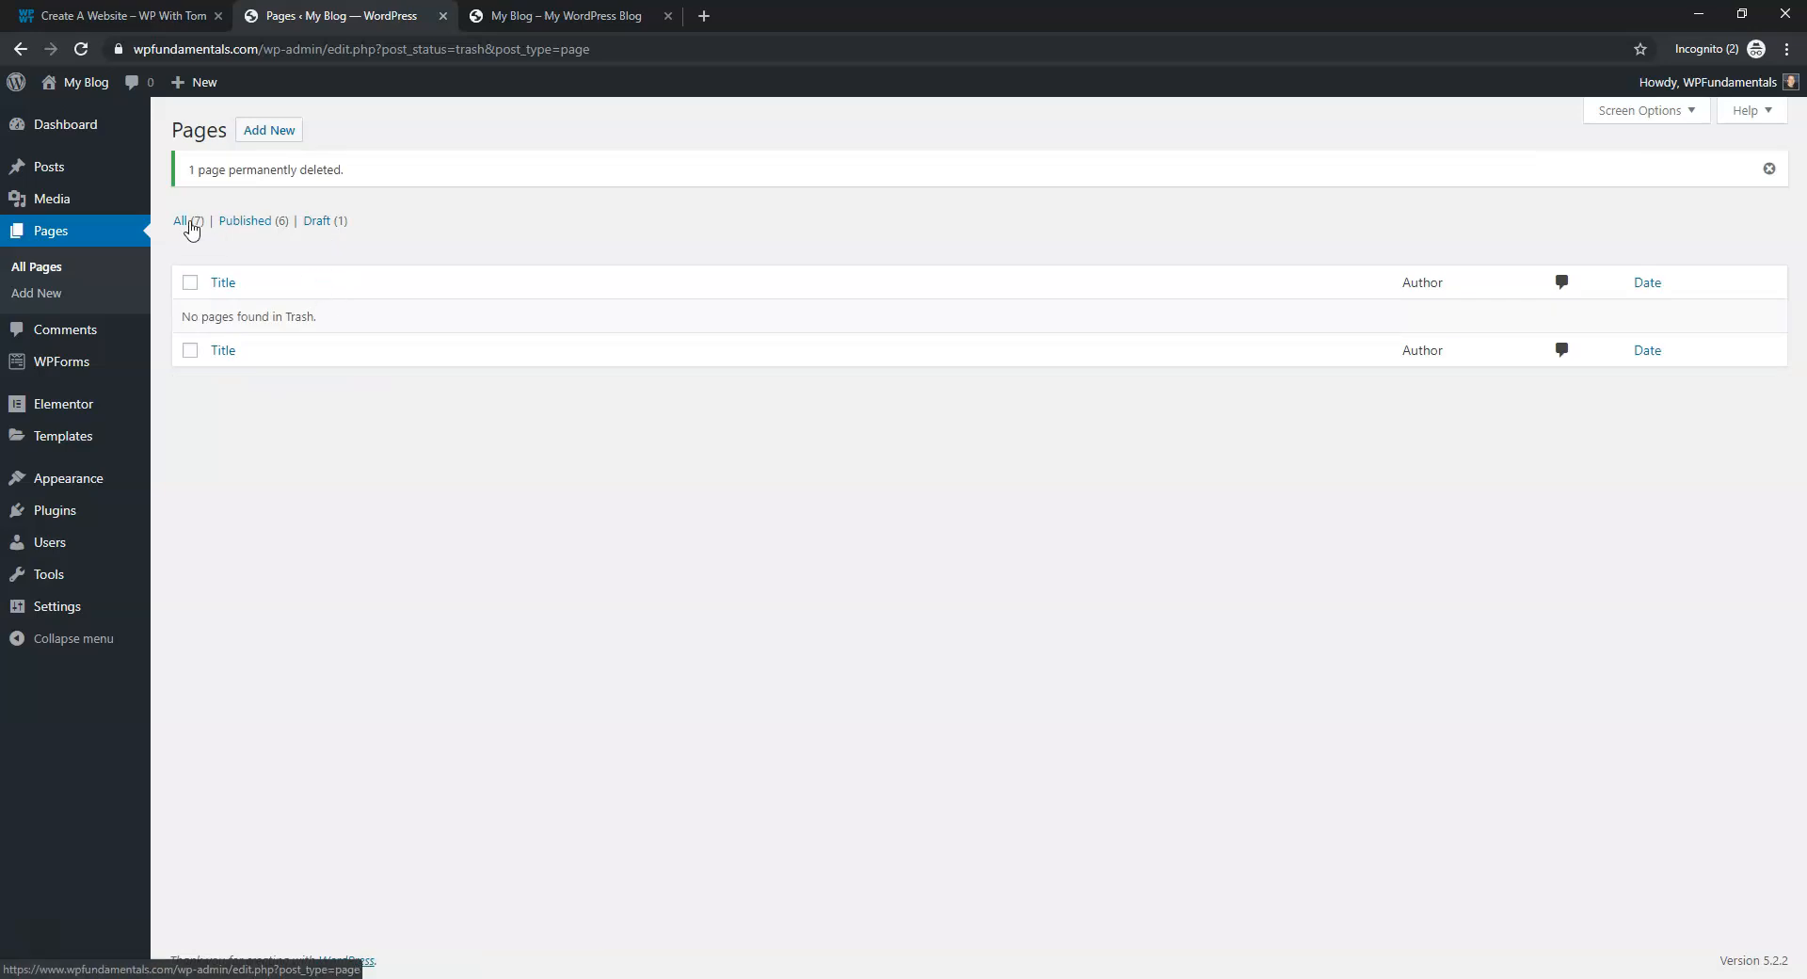
pyautogui.click(191, 224)
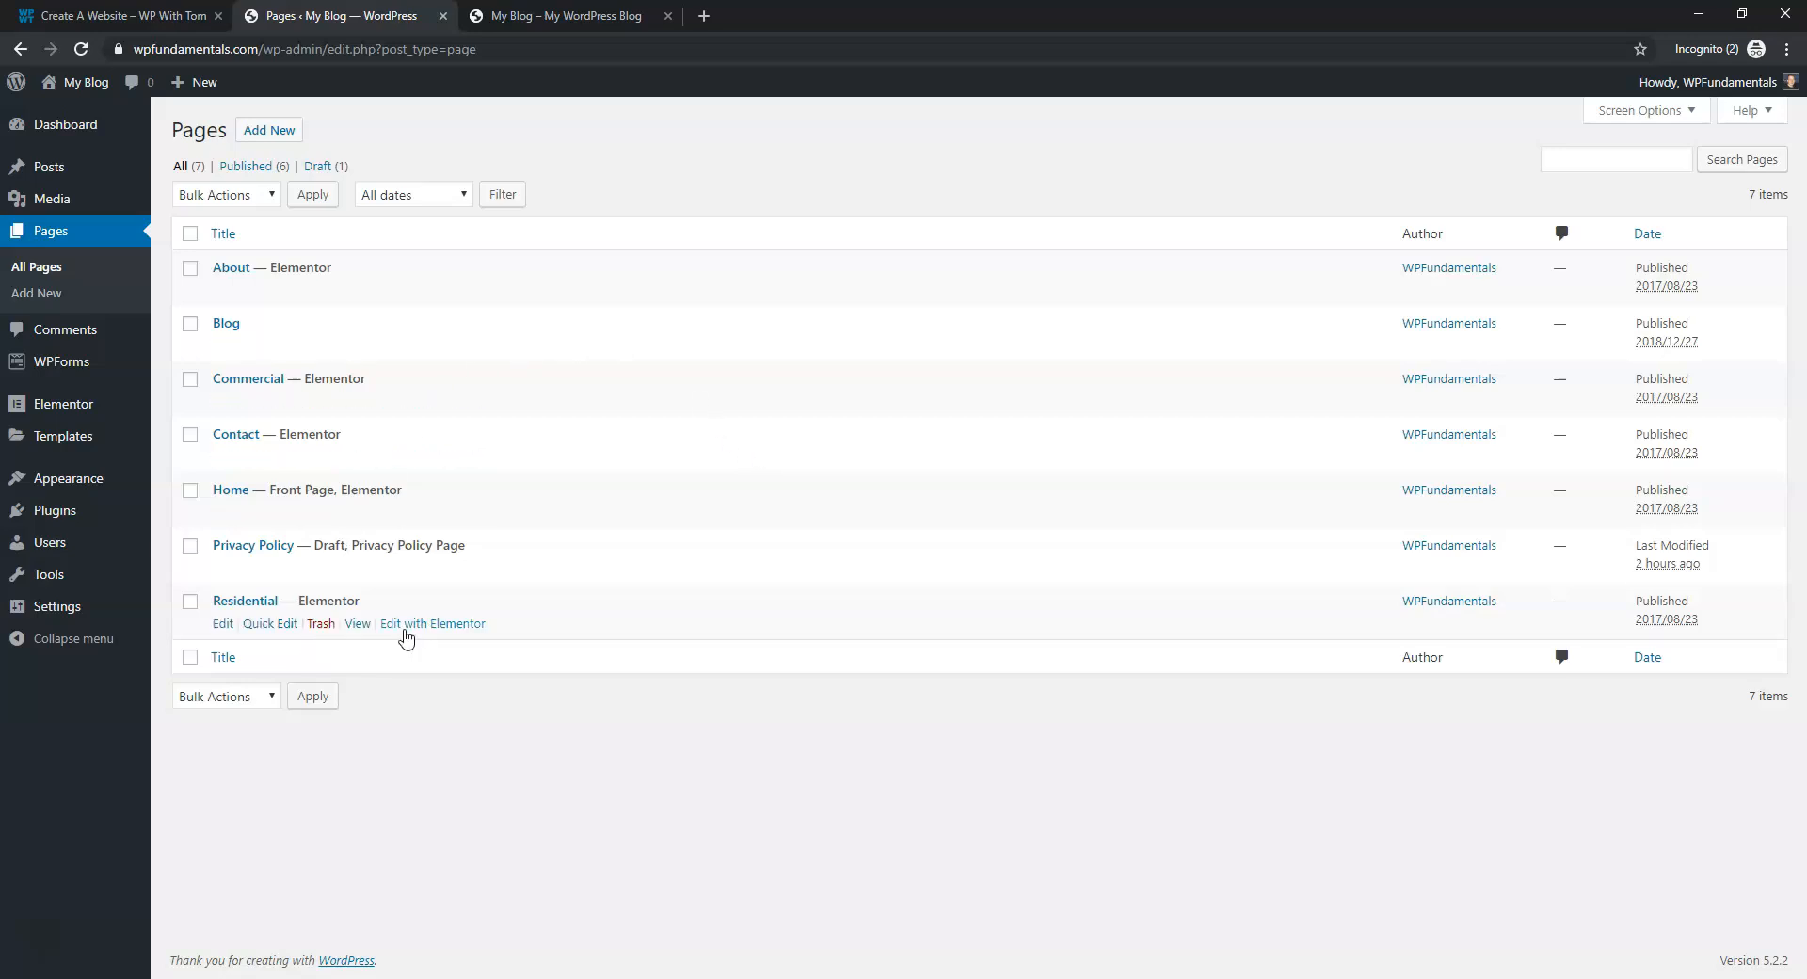
# Trash the Residential and Commercial pages and delete both permanently from the Trash
pyautogui.click(320, 625)
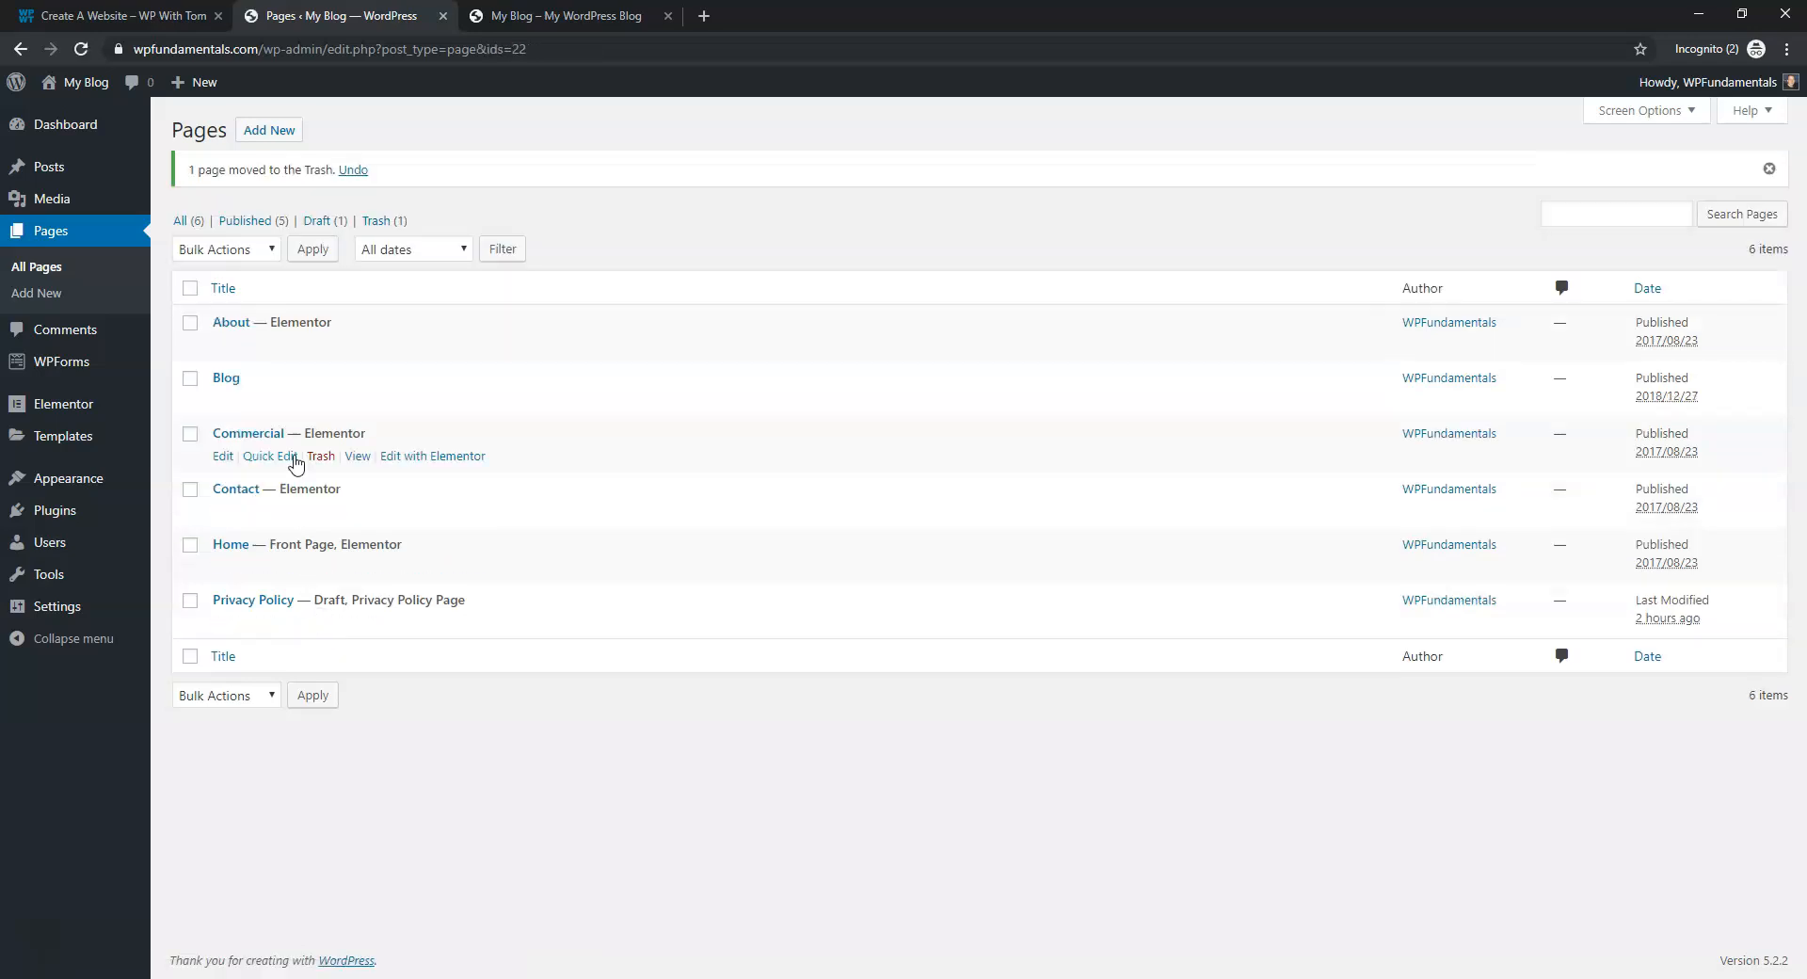
pyautogui.click(320, 460)
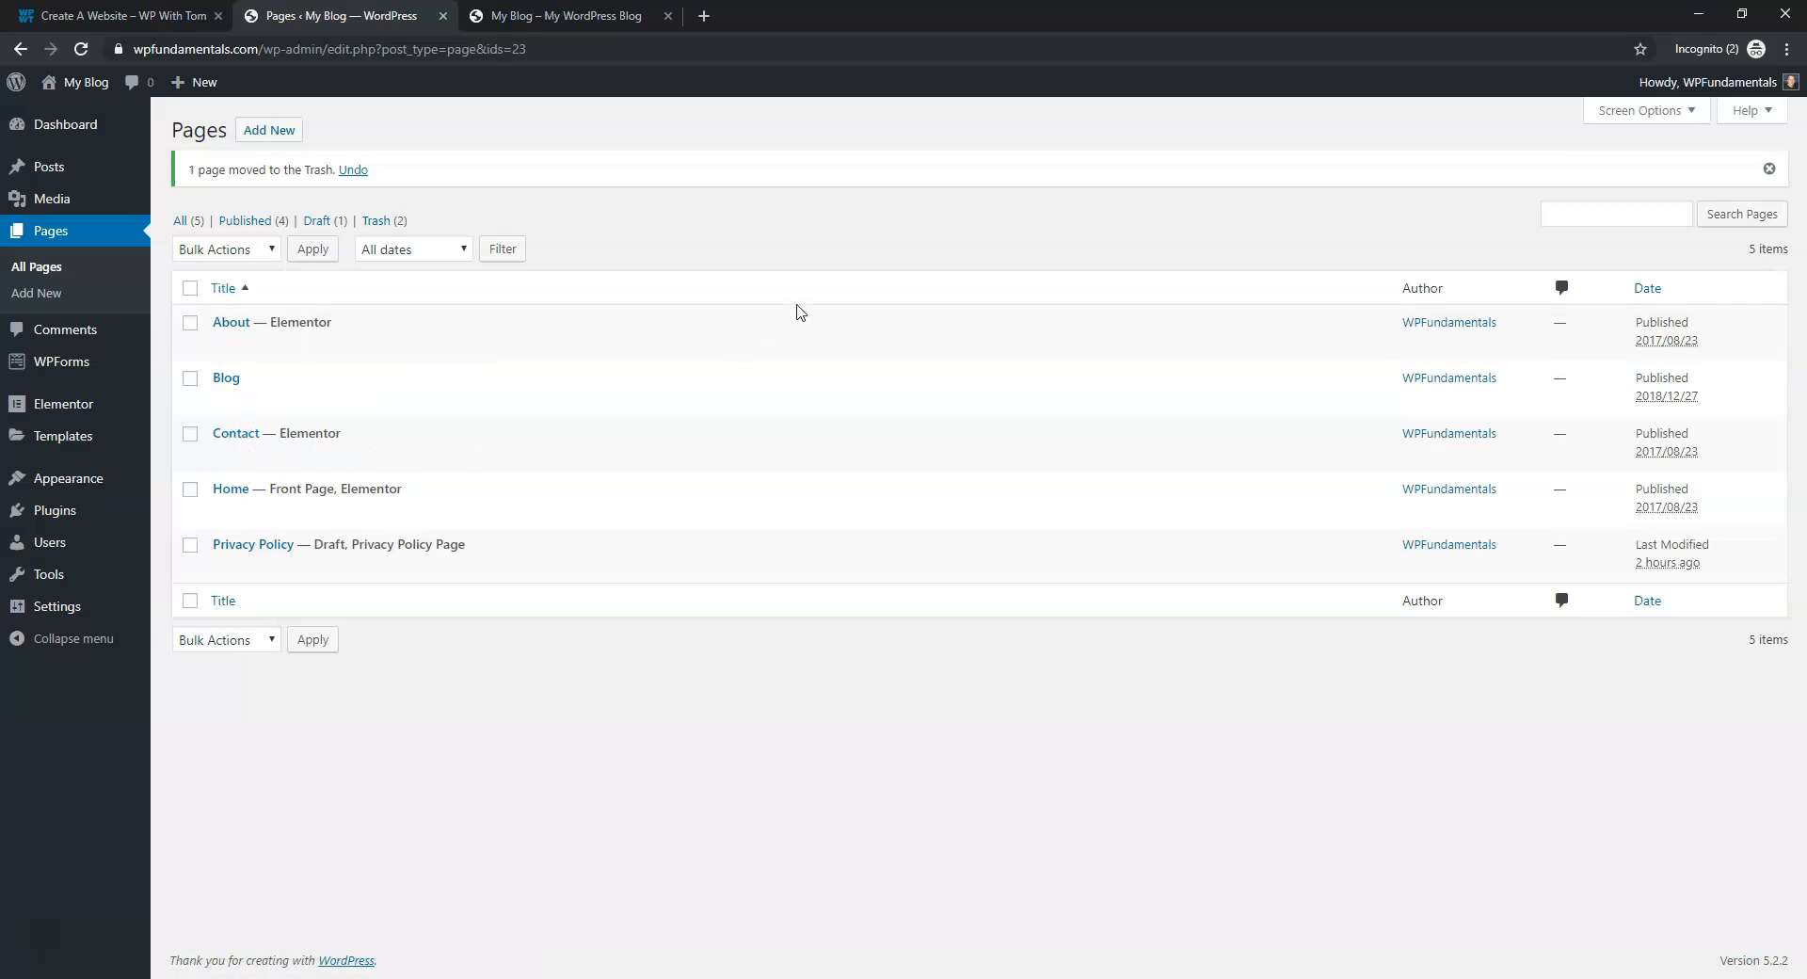
pyautogui.click(381, 222)
pyautogui.click(315, 290)
pyautogui.click(343, 346)
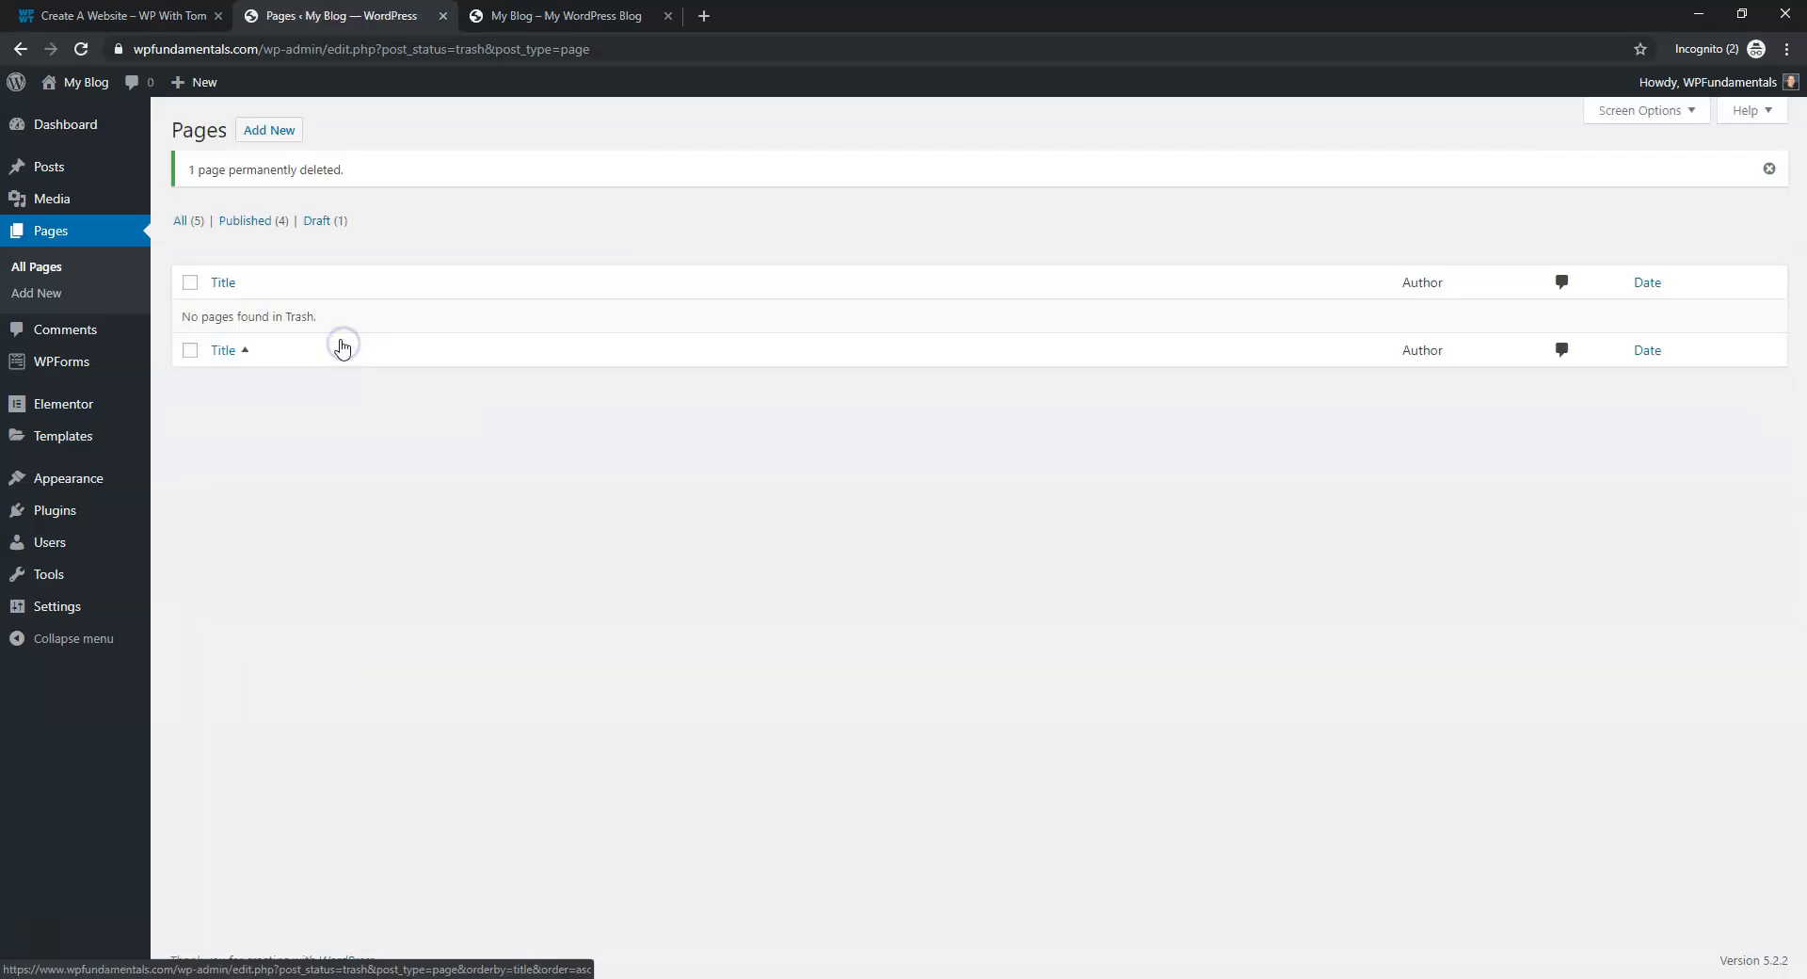
pyautogui.click(176, 224)
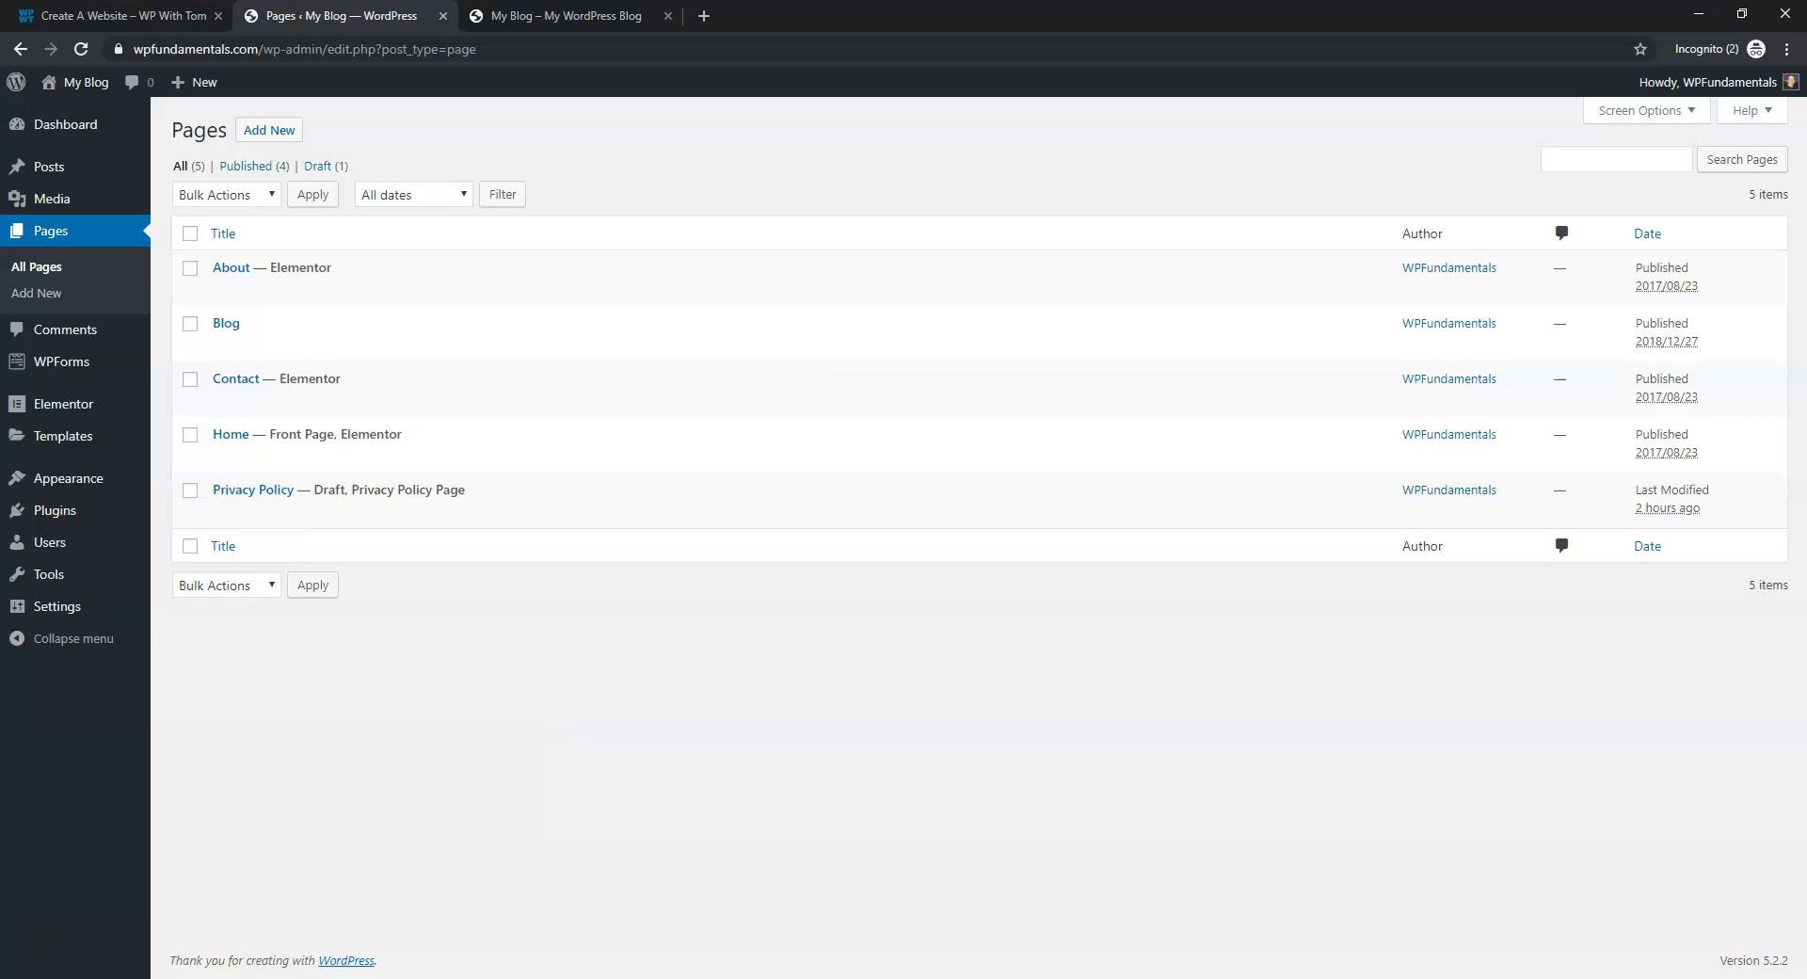
pyautogui.hotkey('ctrl', 'Tab')
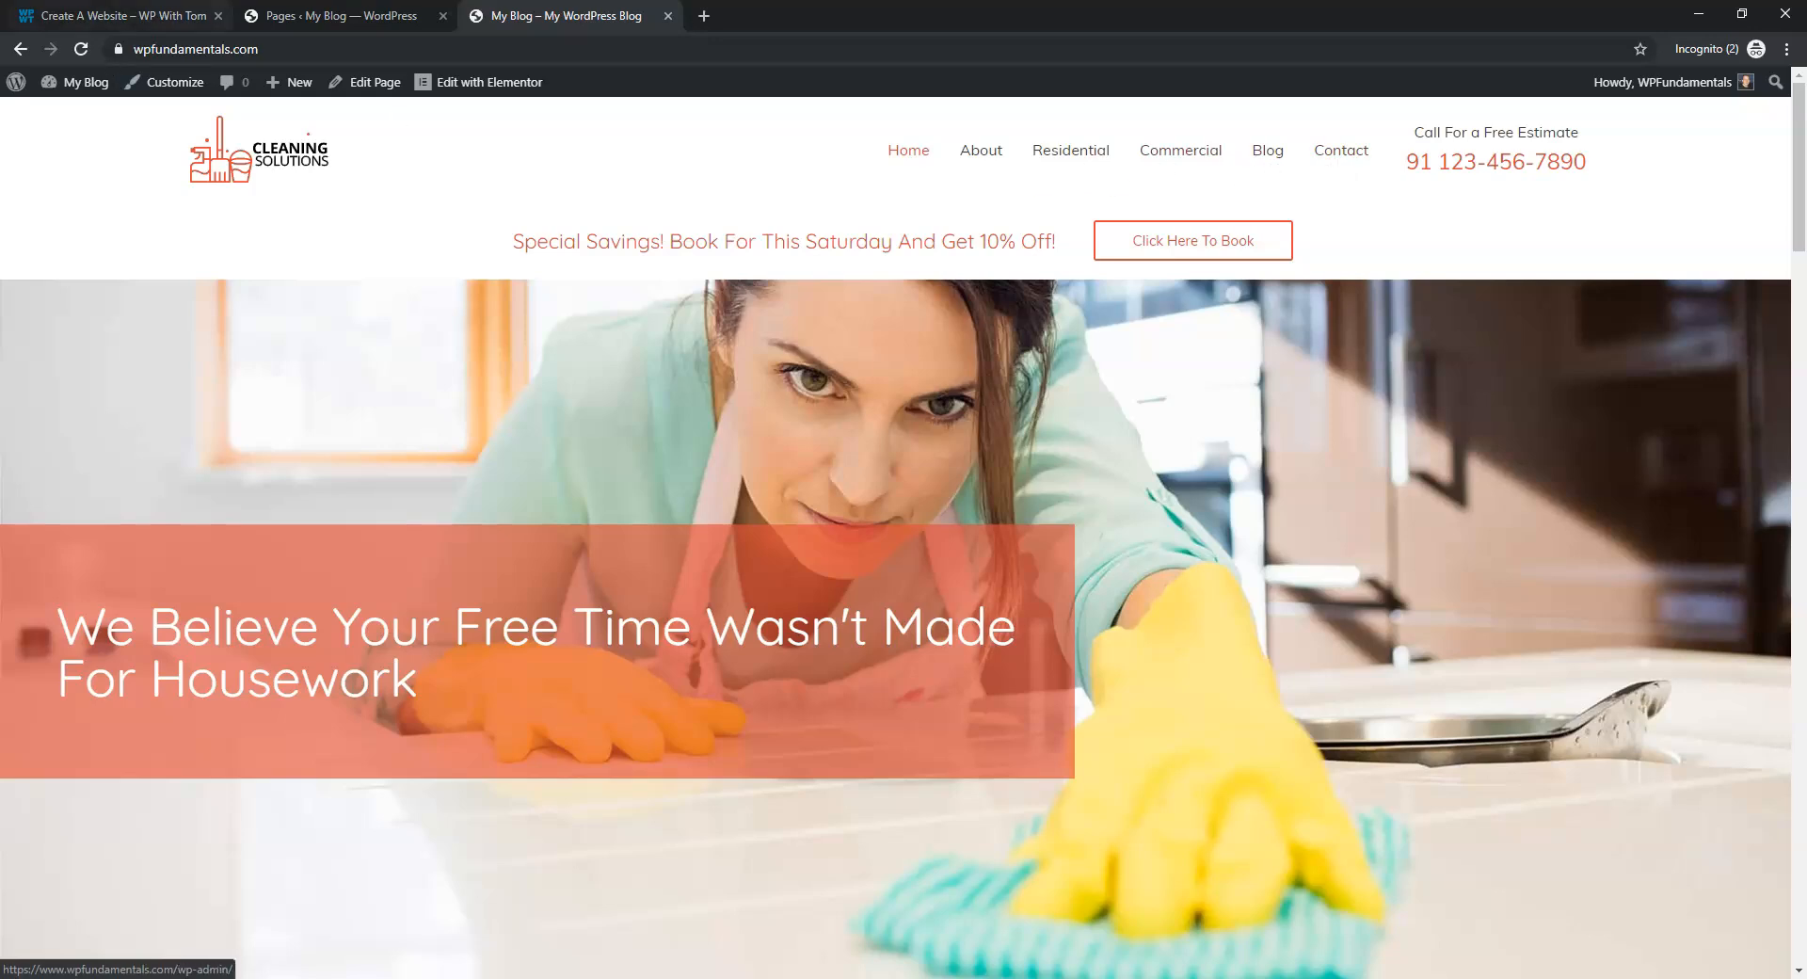
pyautogui.click(306, 16)
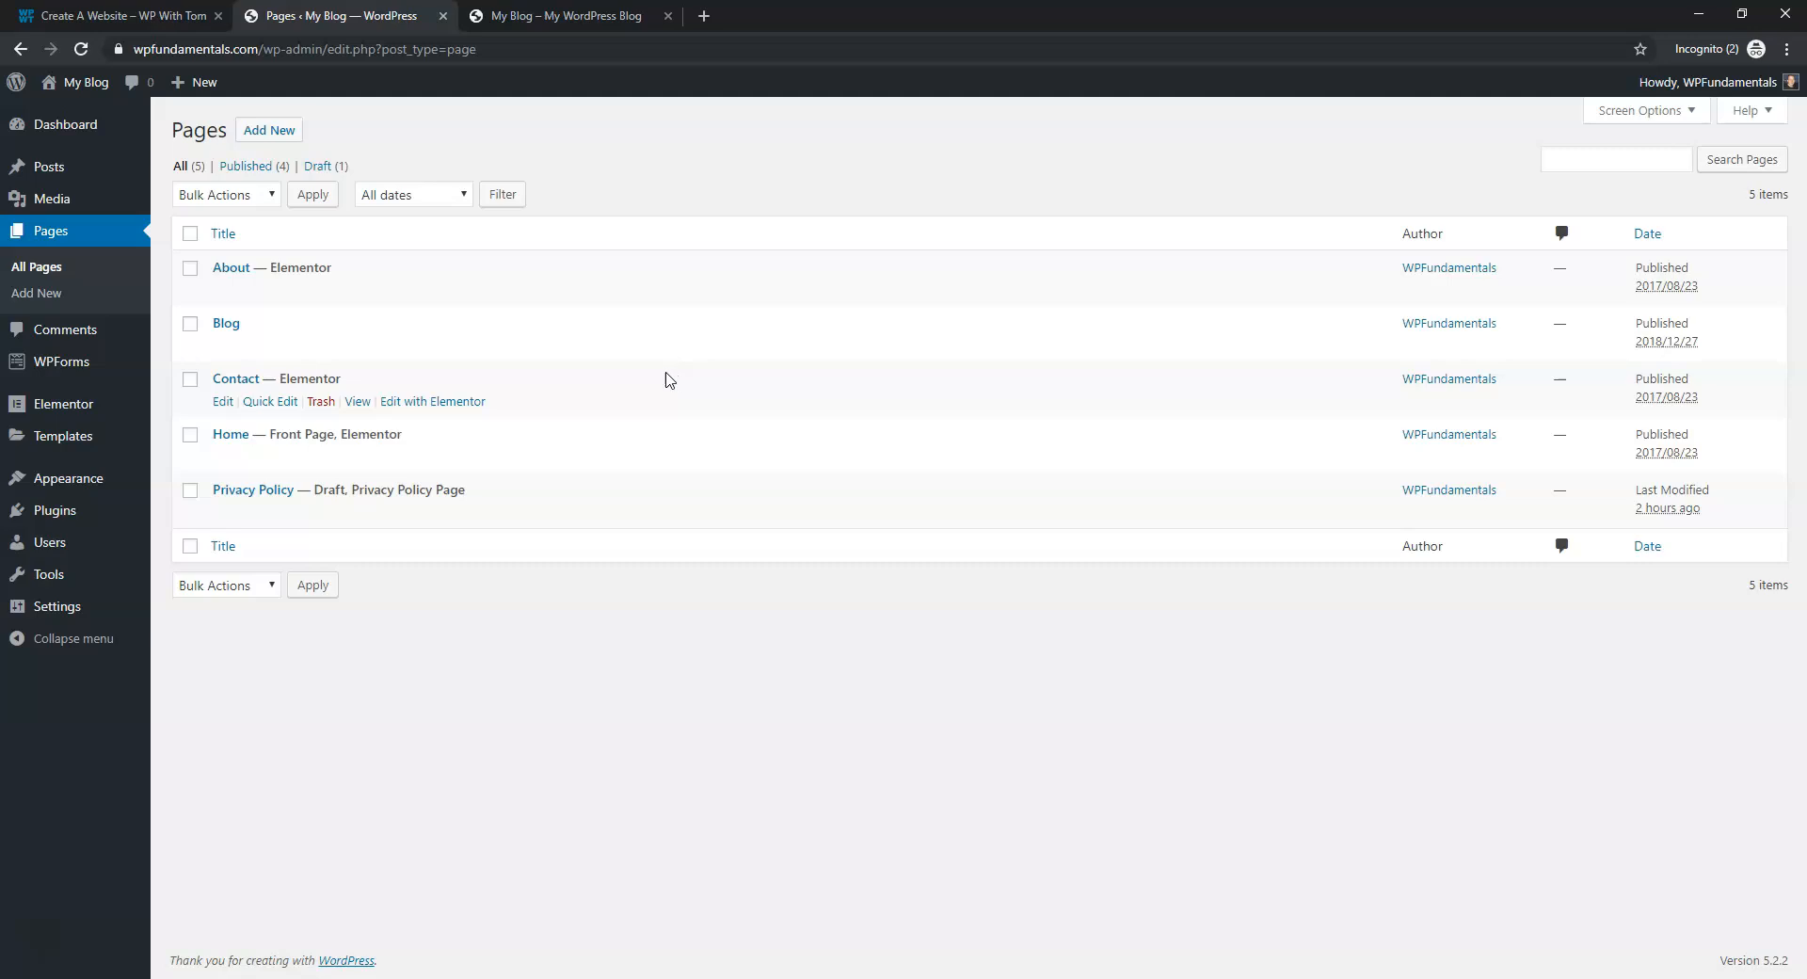
# Delete the Hello Dolly and Akismet Anti-Spam plugins, confirming each, and reload the Plugins list
pyautogui.click(87, 520)
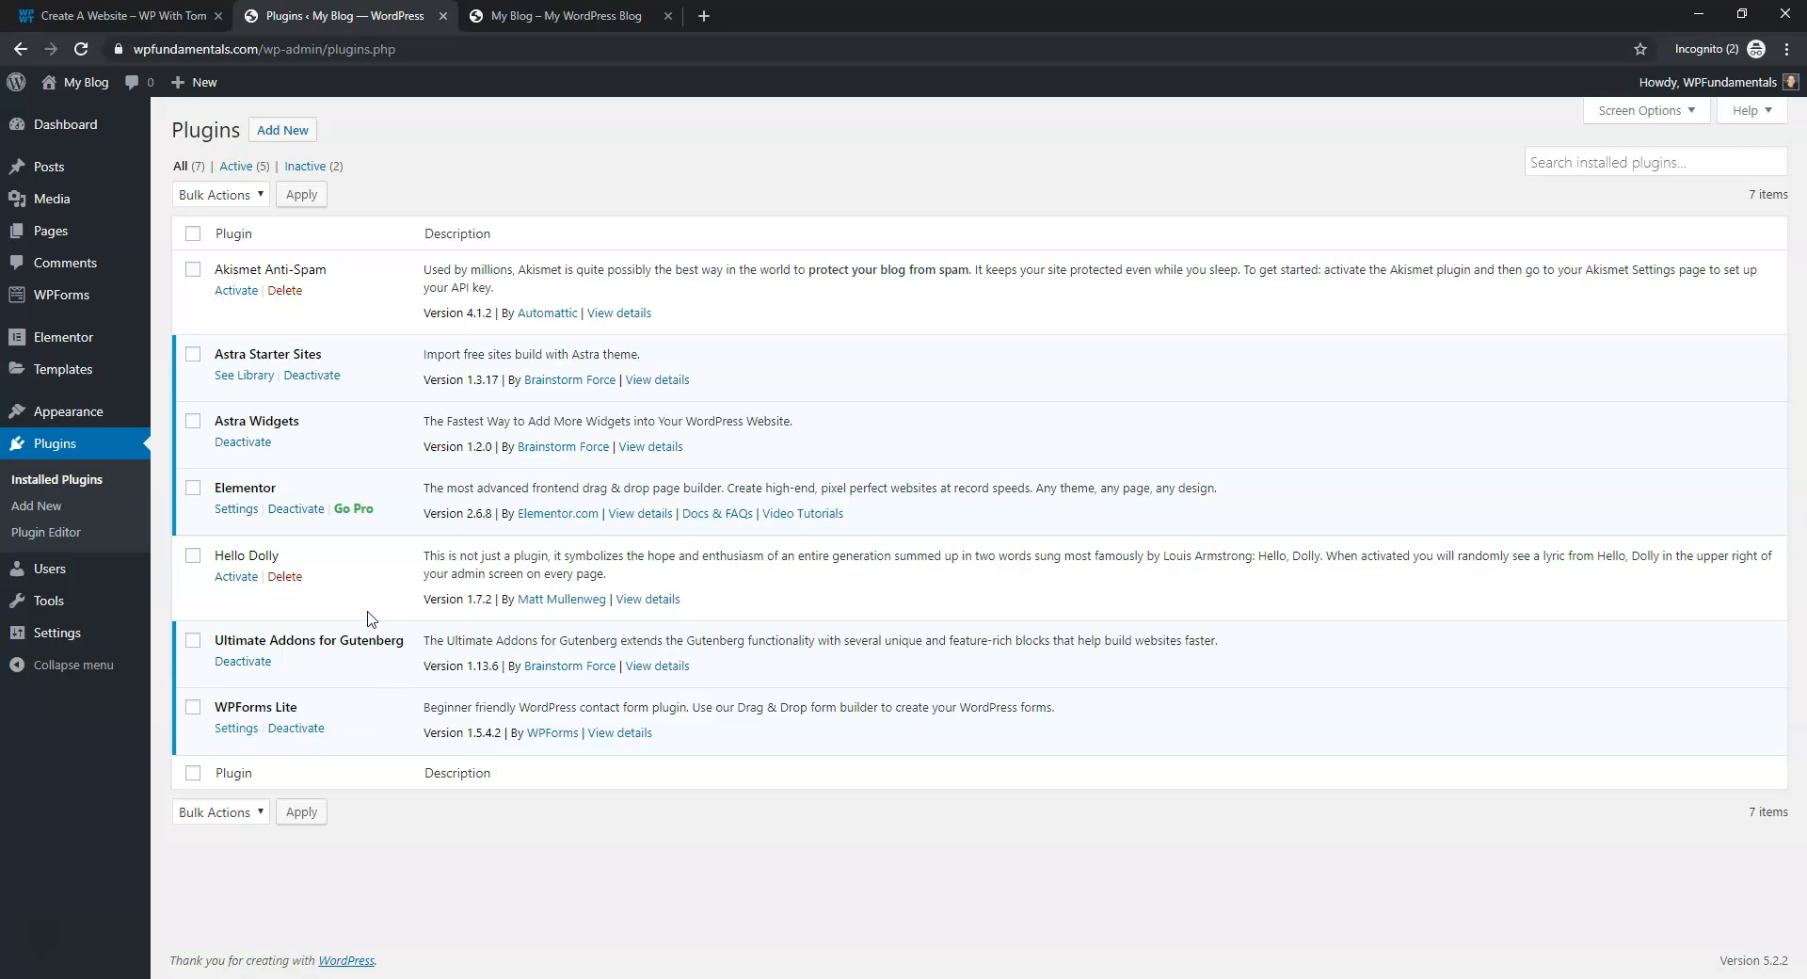
pyautogui.click(284, 576)
pyautogui.click(994, 155)
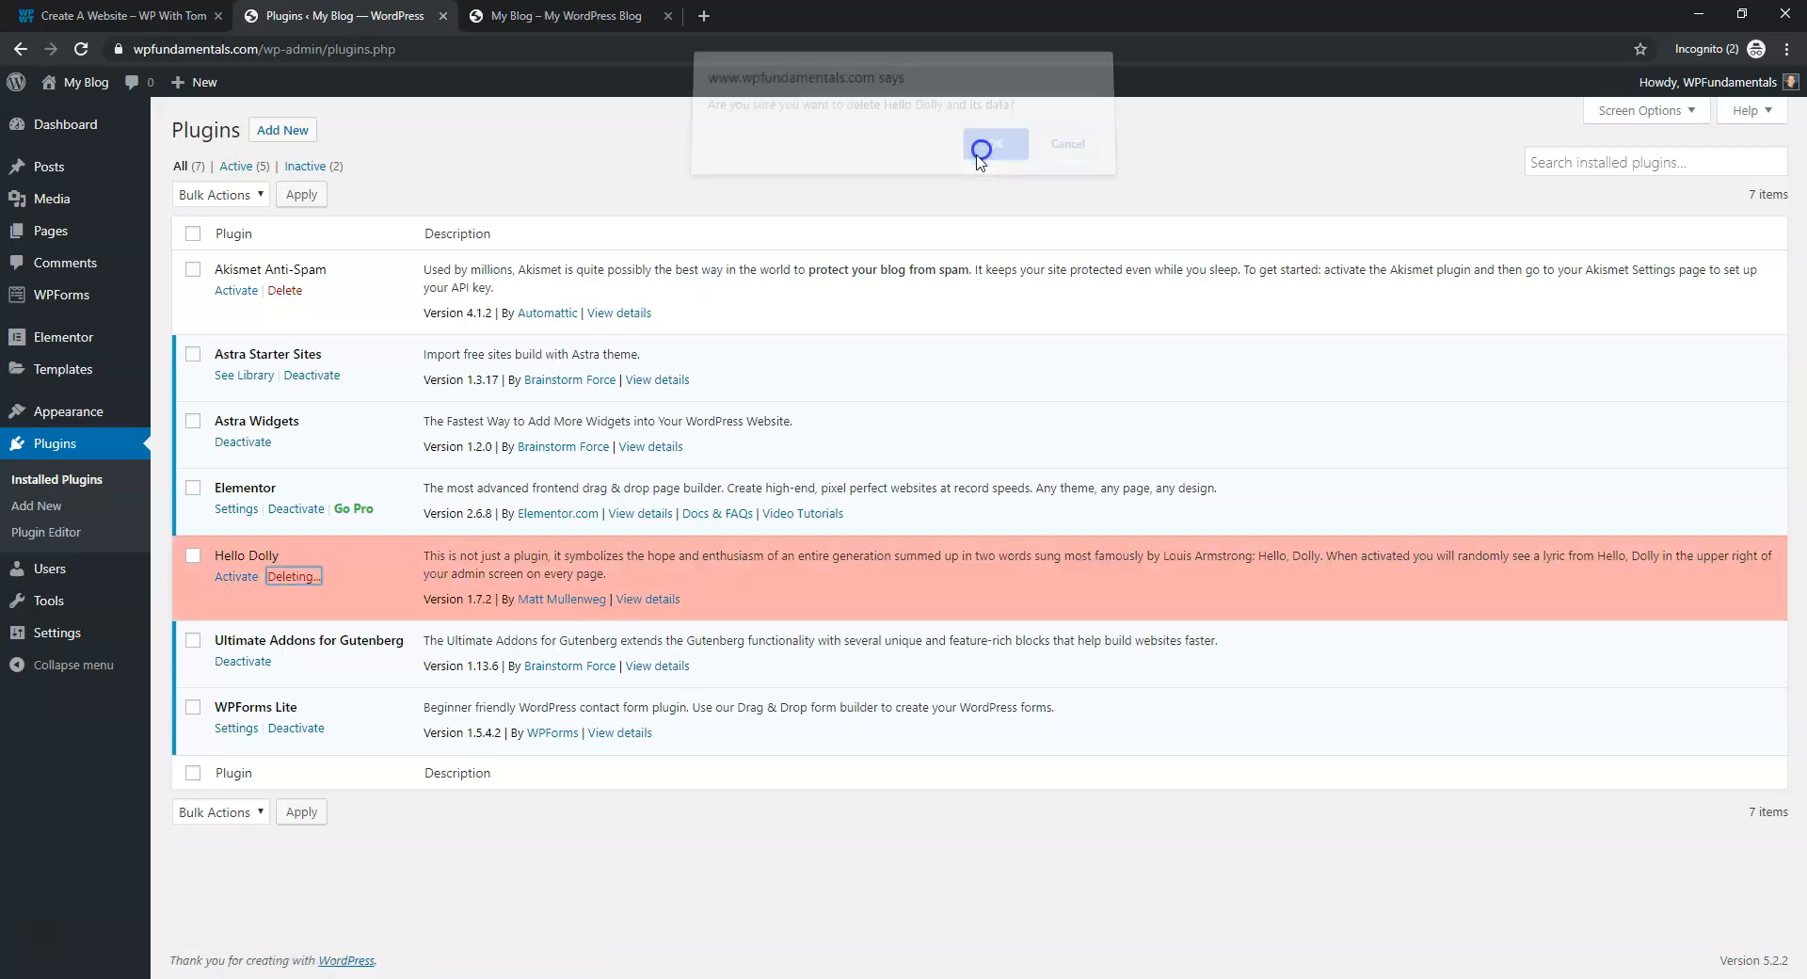
pyautogui.click(290, 292)
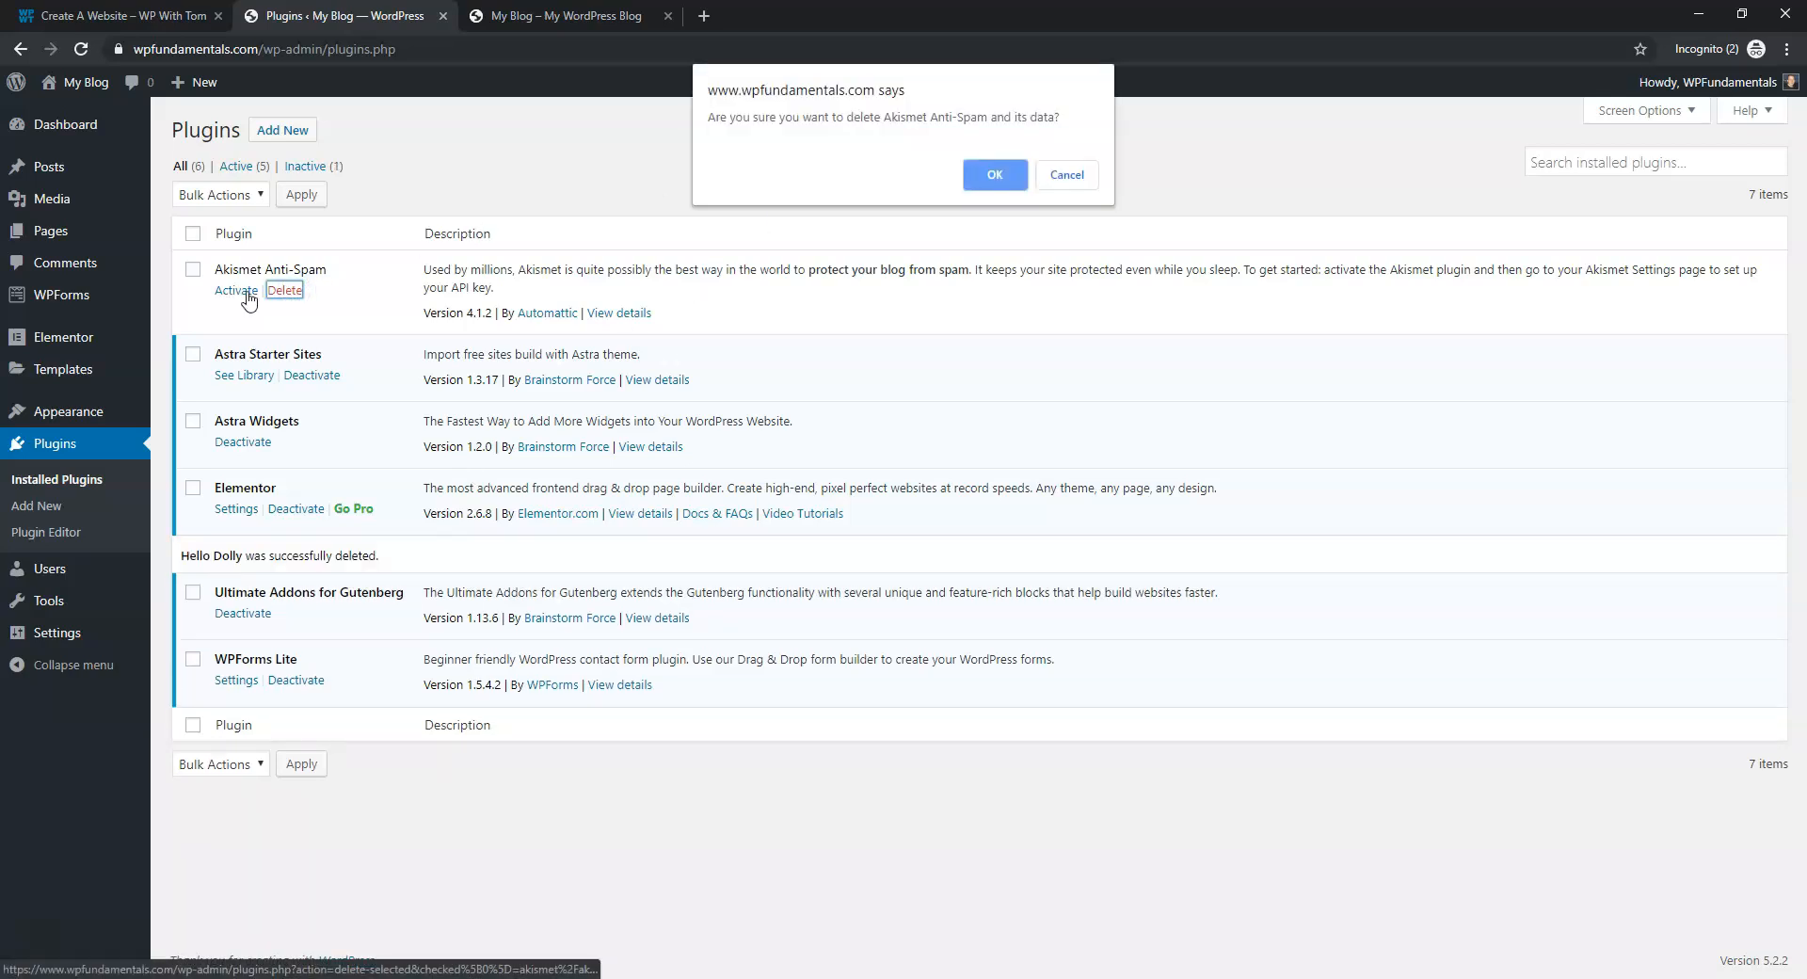
pyautogui.click(1003, 177)
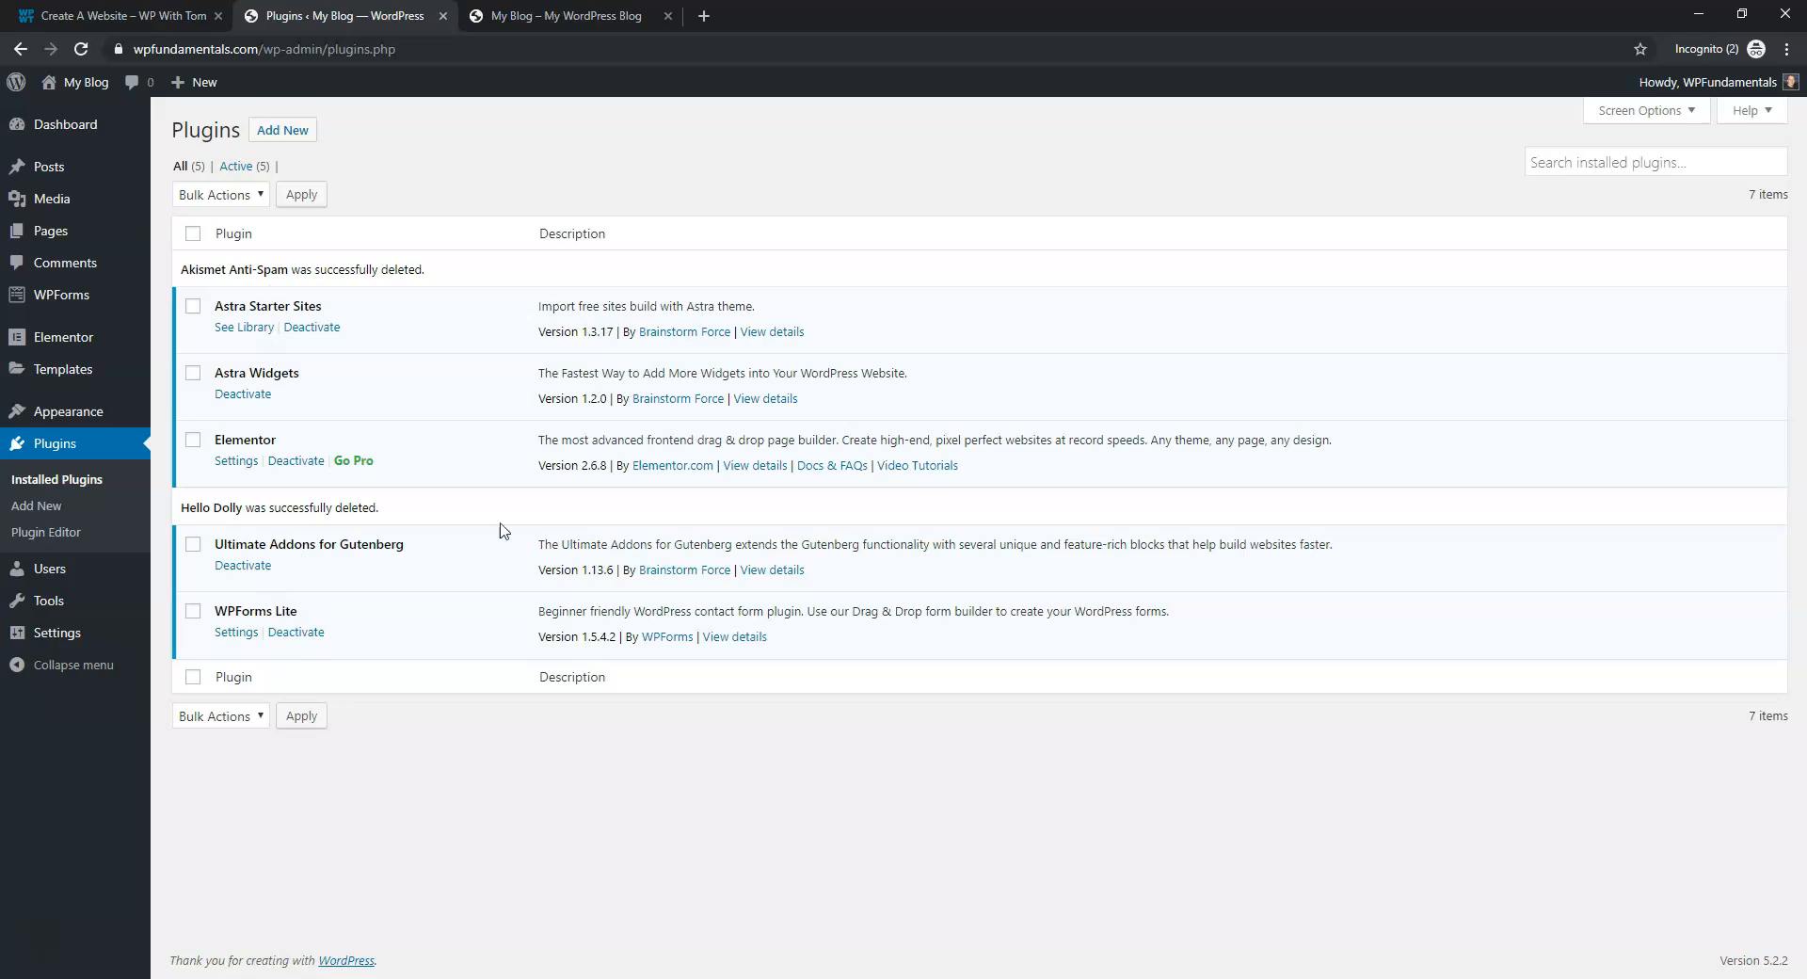
pyautogui.press('F5')
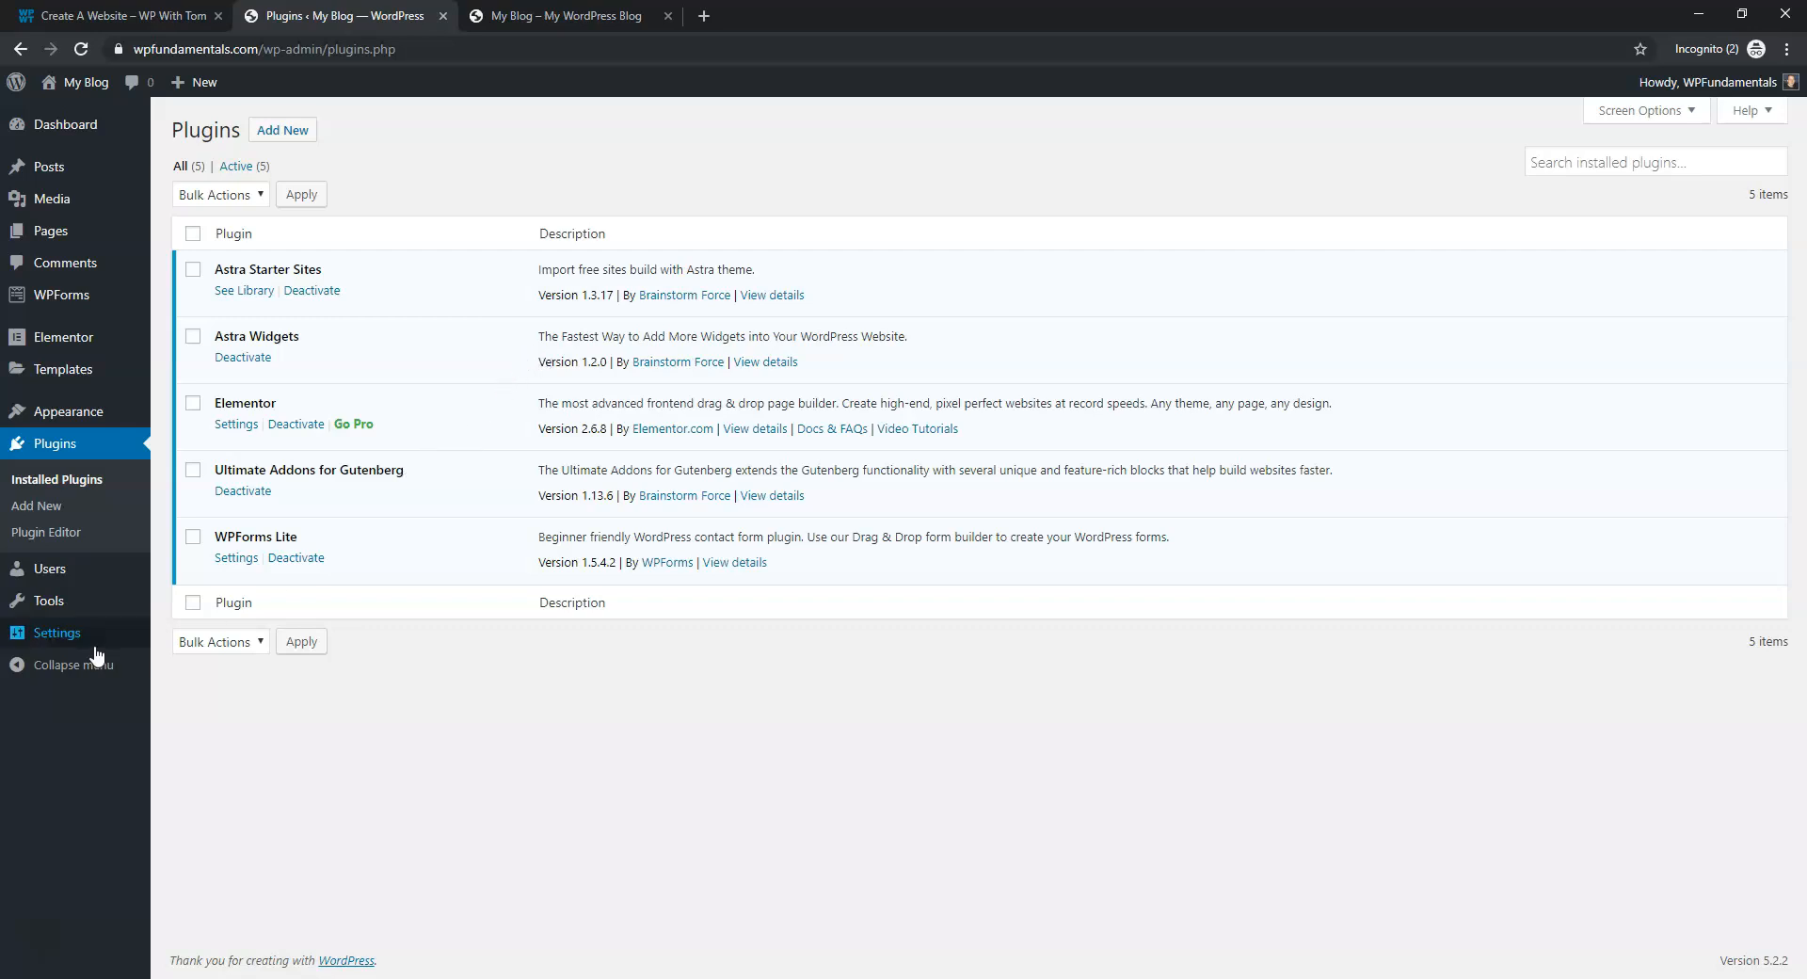
pyautogui.moveTo(89, 651)
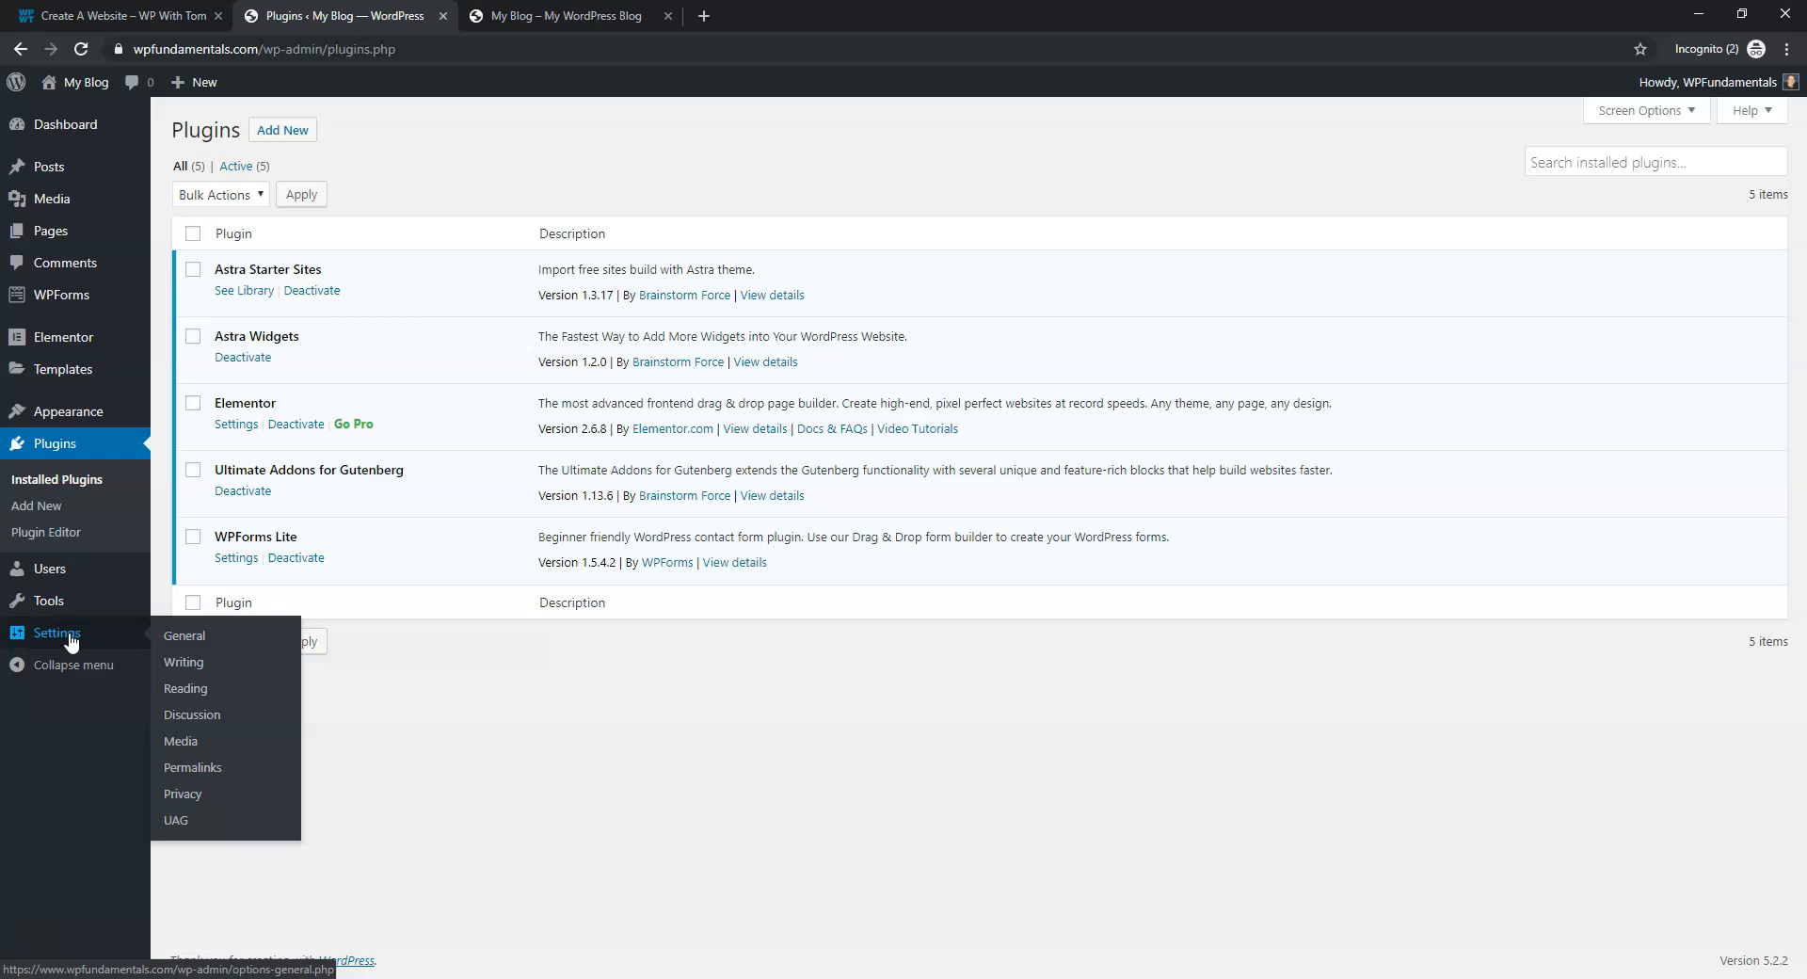
# Switch the permalink structure to Post name and save the settings
pyautogui.click(229, 770)
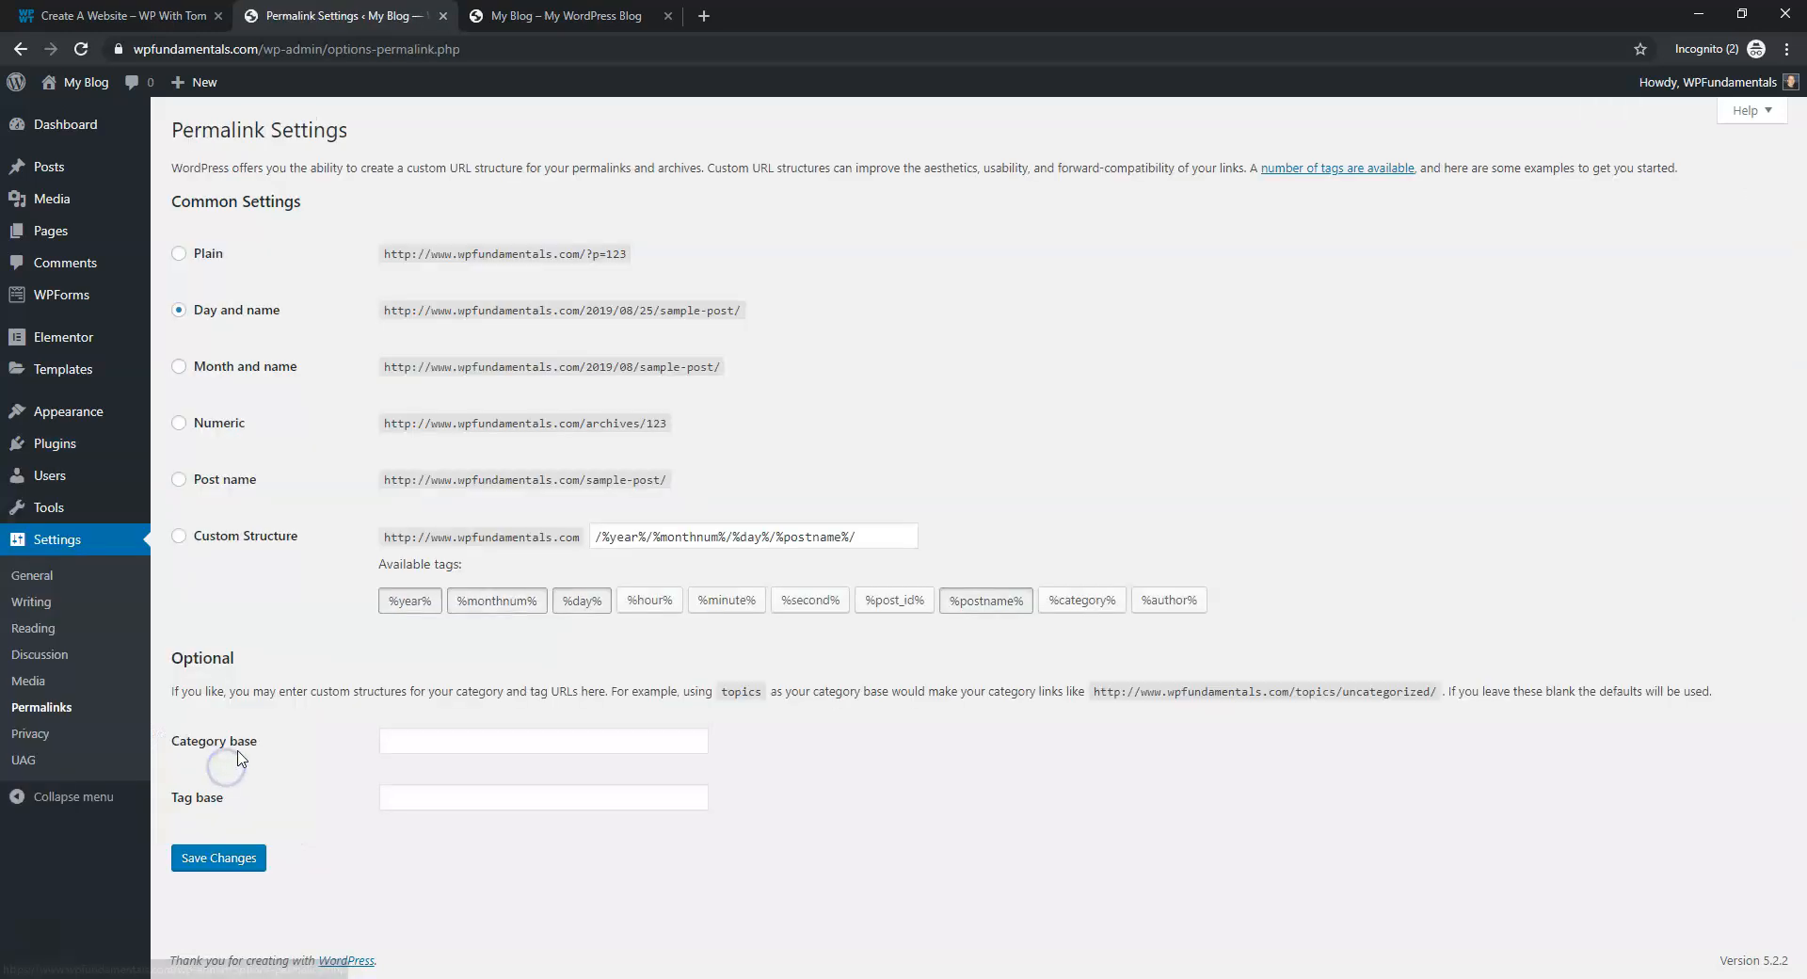
pyautogui.click(179, 481)
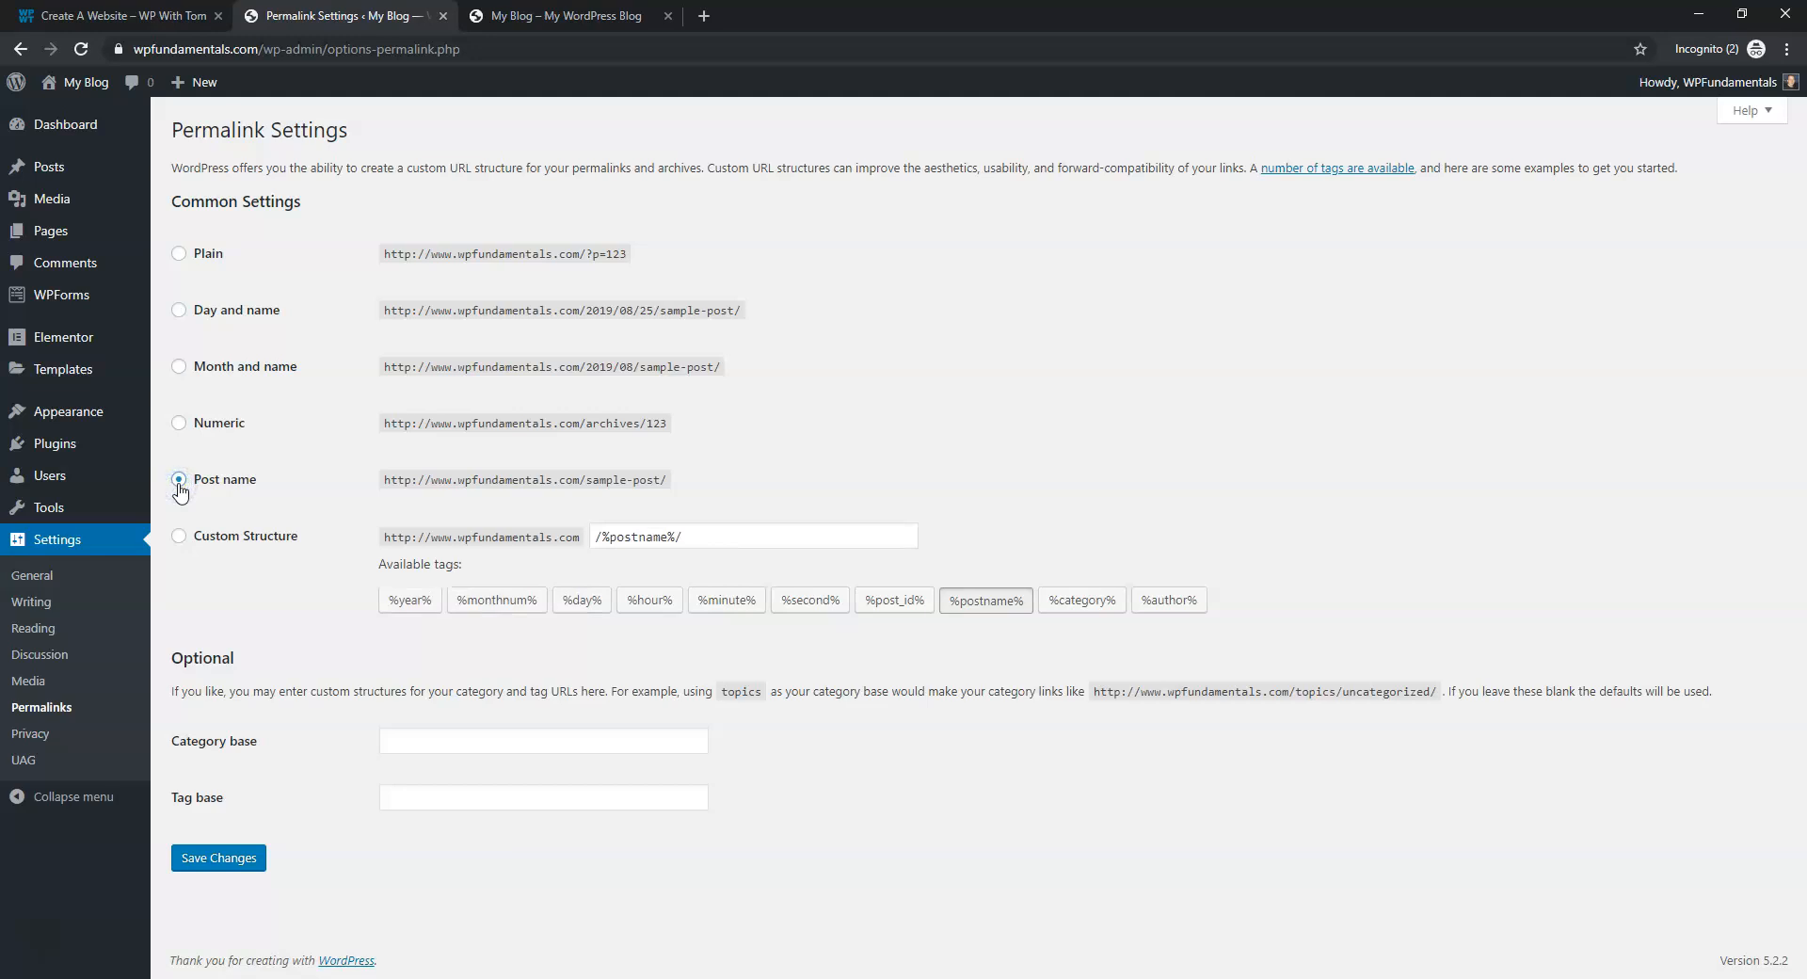
pyautogui.click(231, 857)
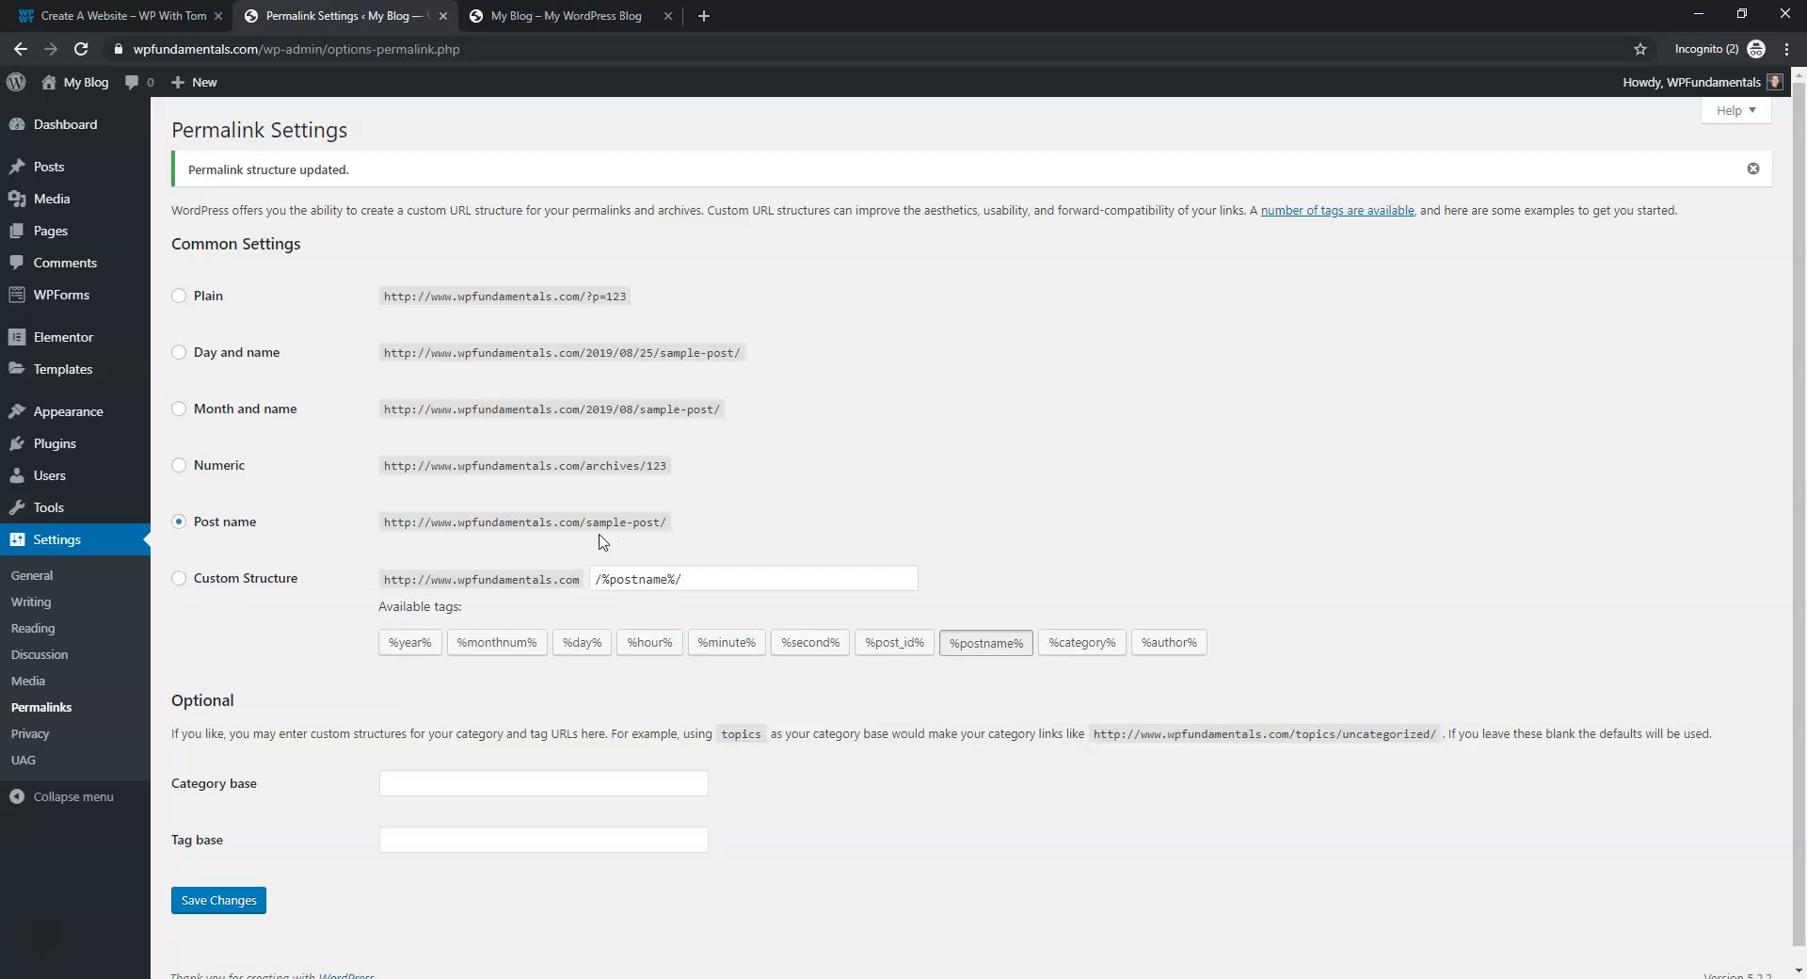
# Compare the sample-post and p=123 example addresses, then view the live homepage
pyautogui.moveTo(678, 520); pyautogui.dragTo(584, 523)
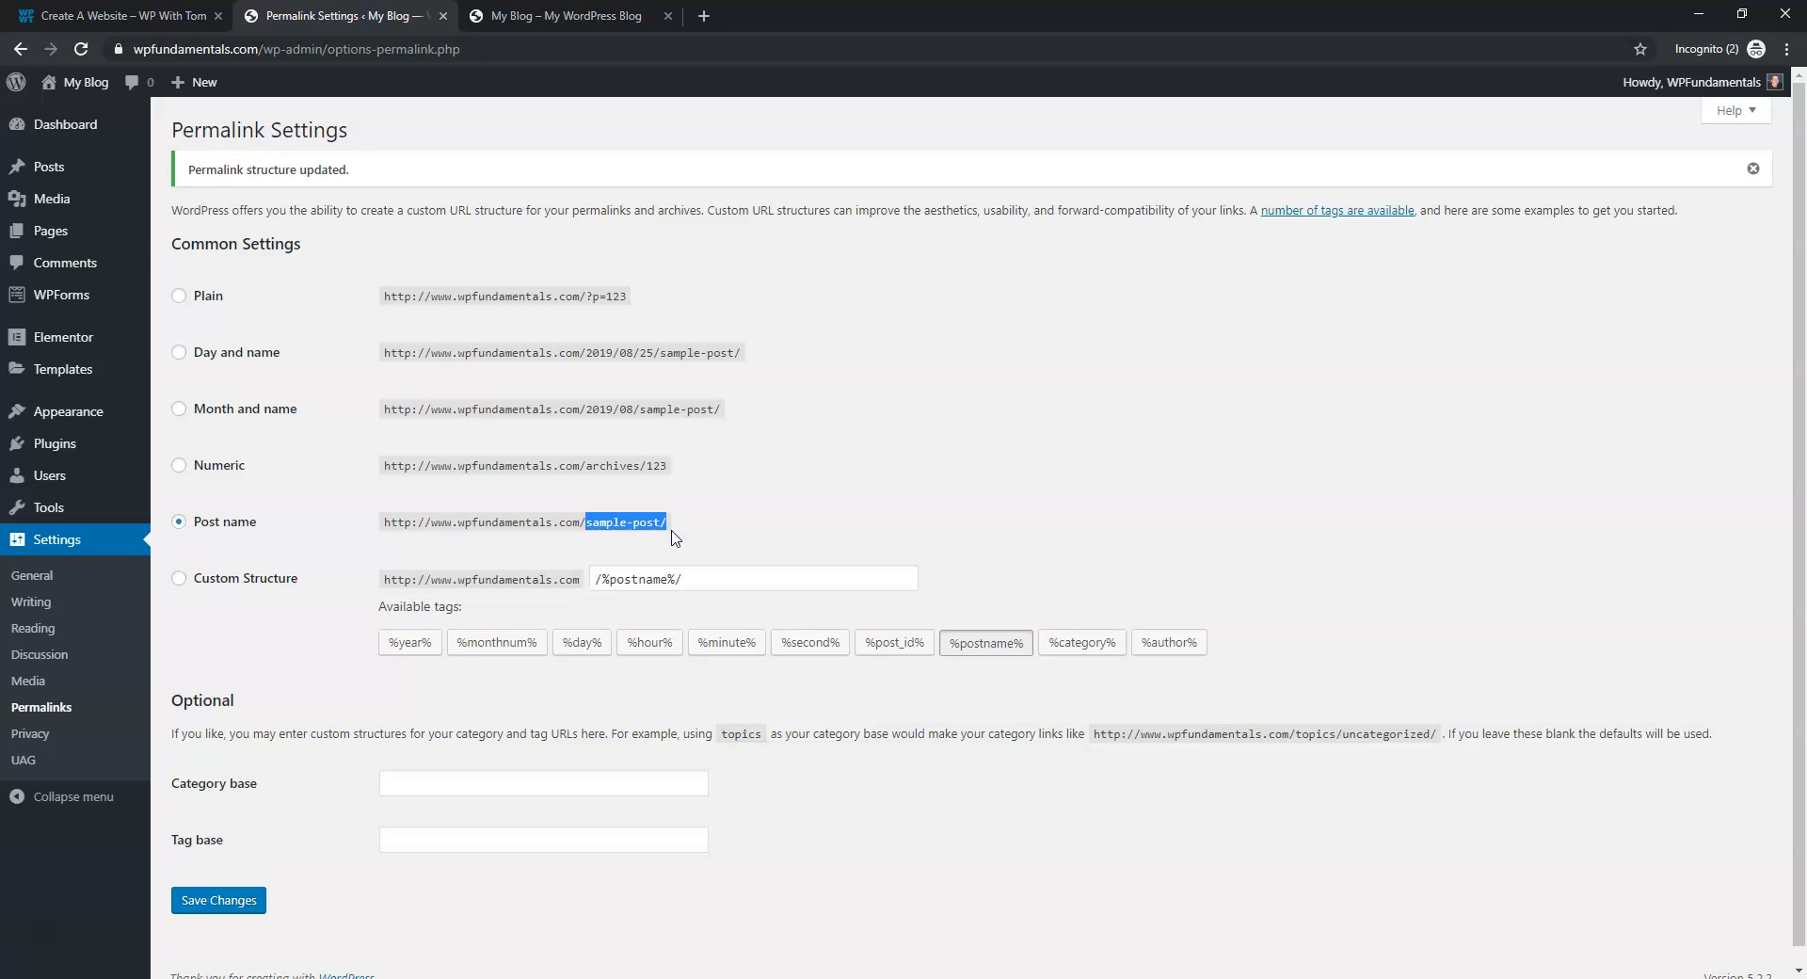
pyautogui.click(666, 306)
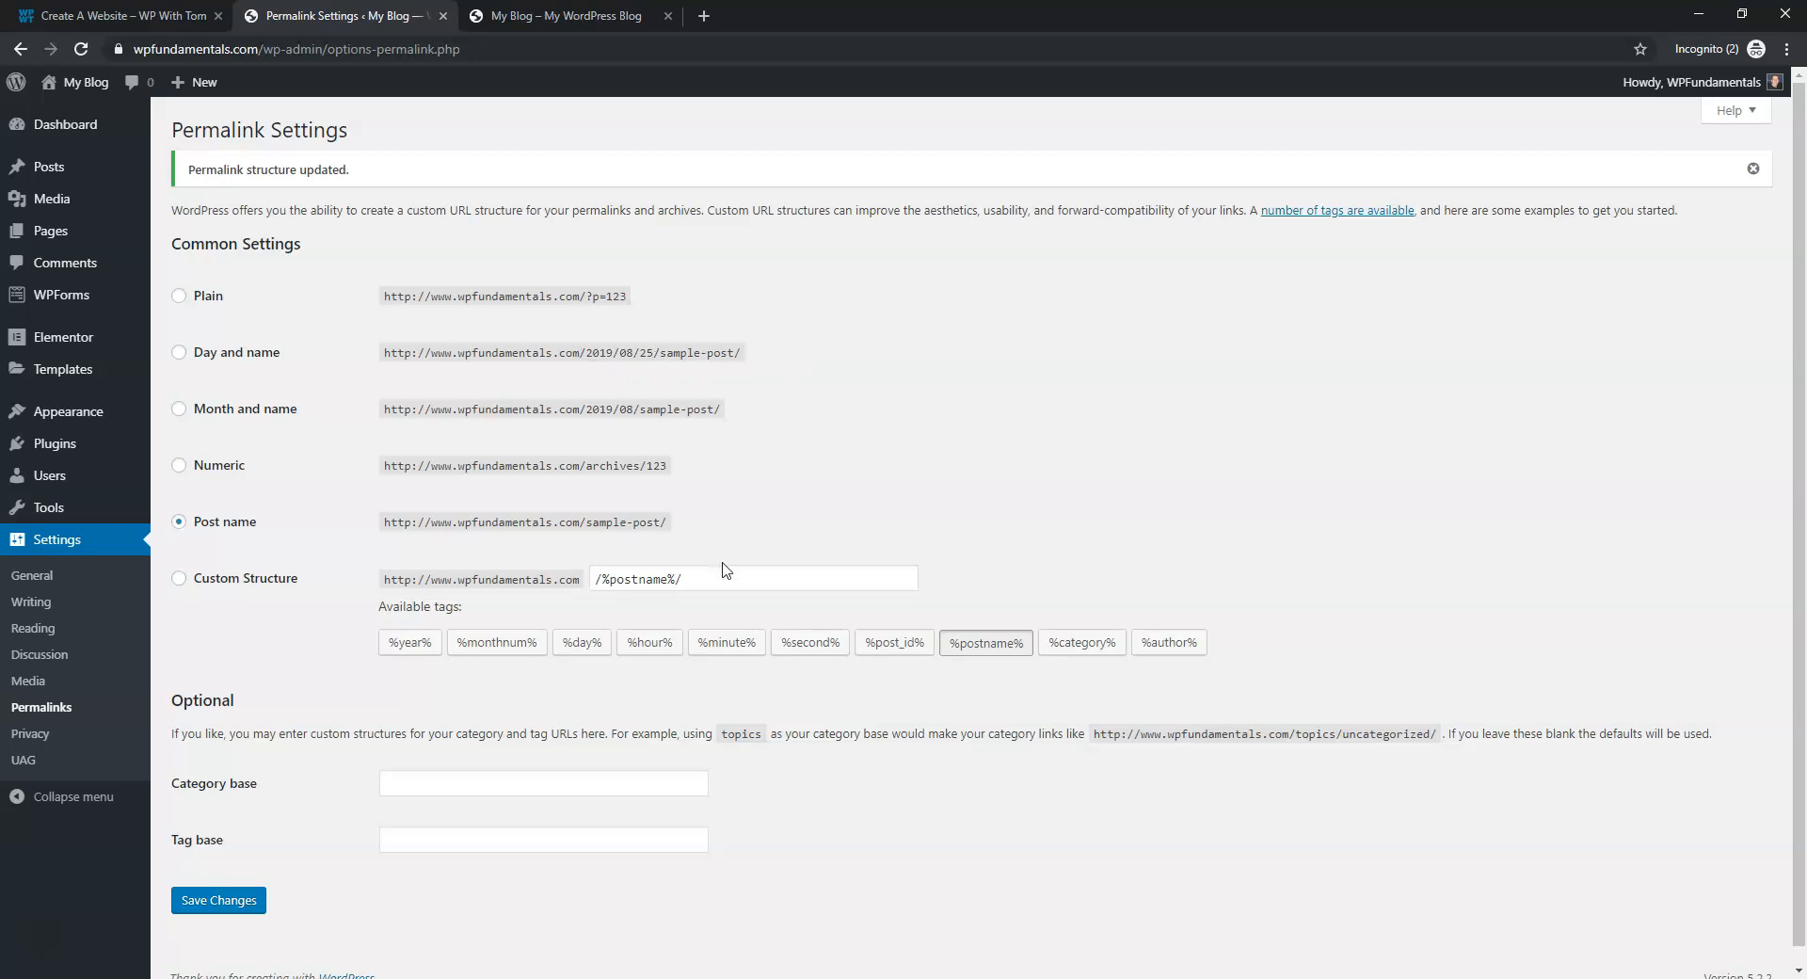
pyautogui.moveTo(668, 522); pyautogui.dragTo(576, 518)
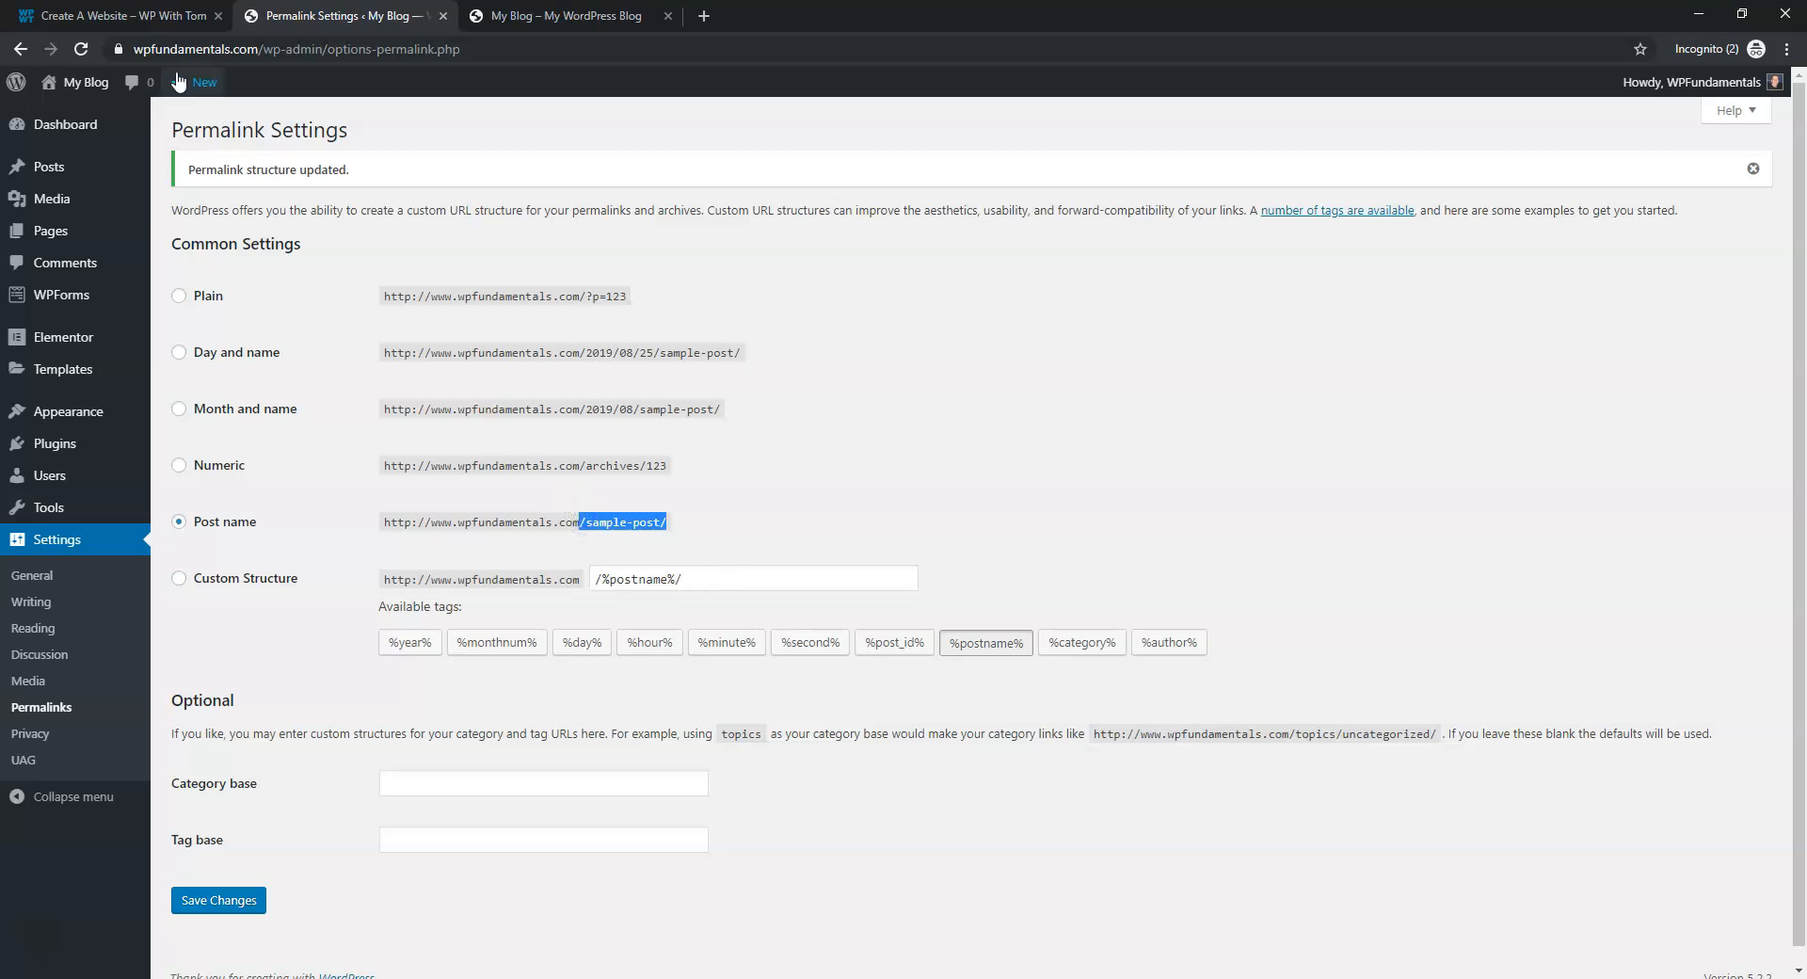
pyautogui.click(149, 19)
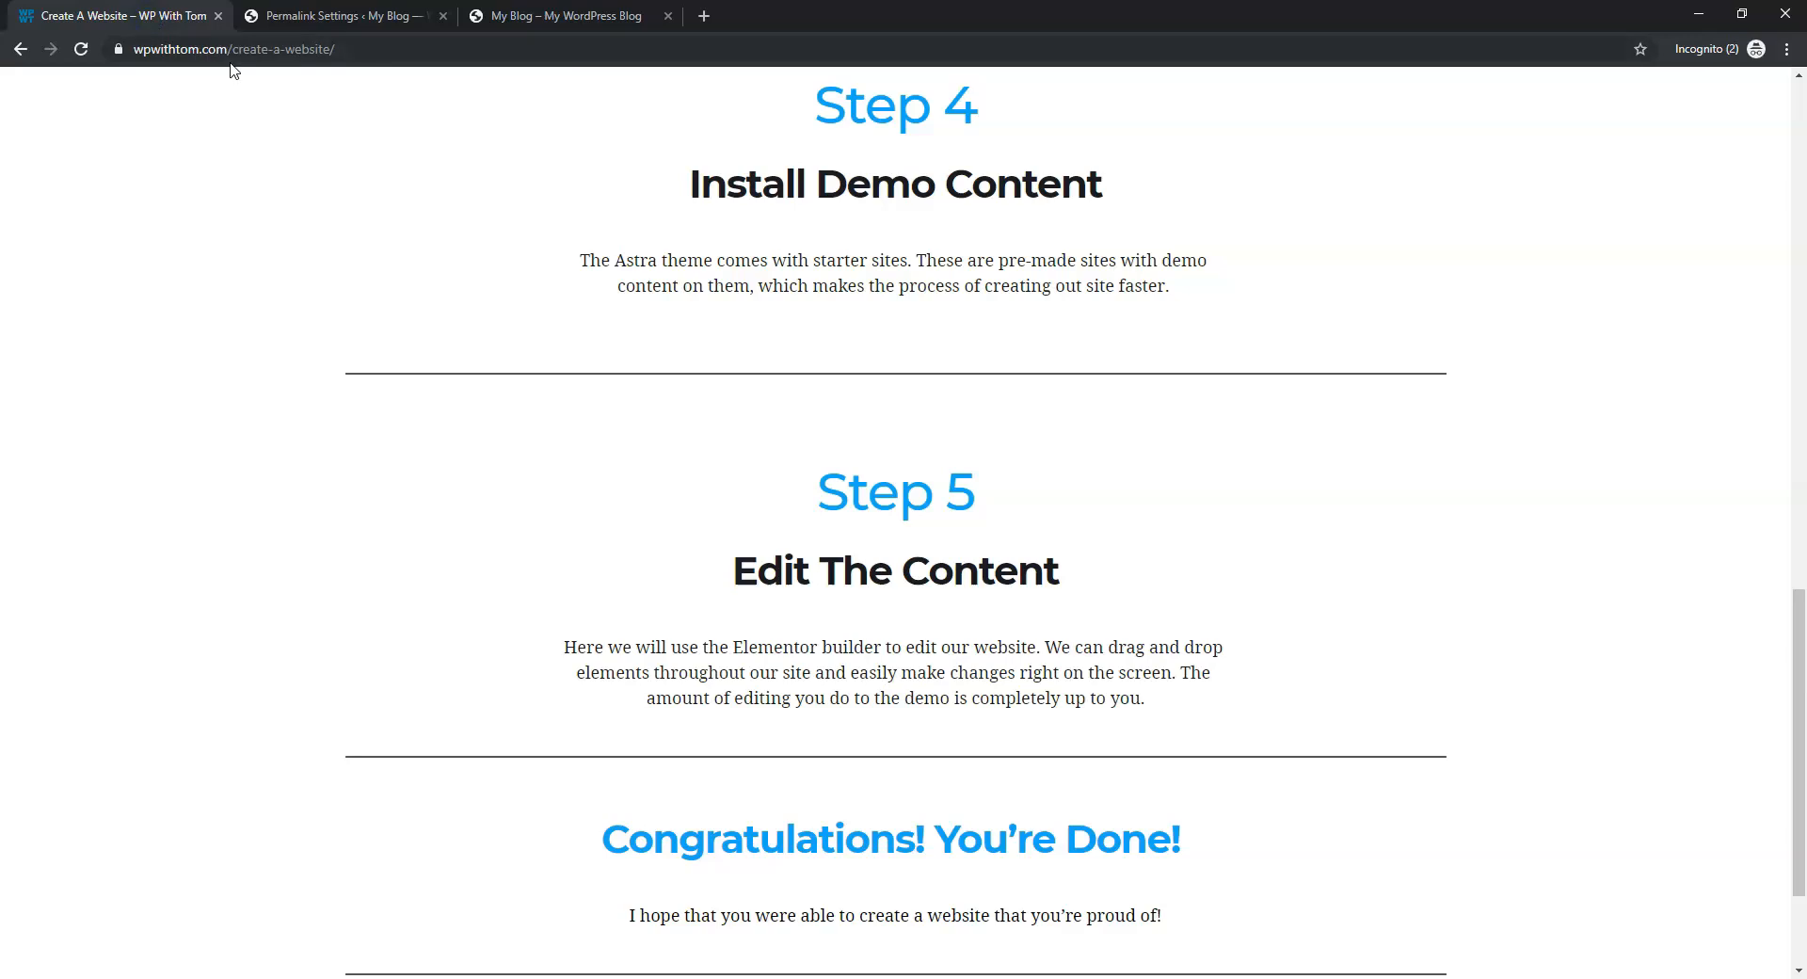
pyautogui.click(346, 15)
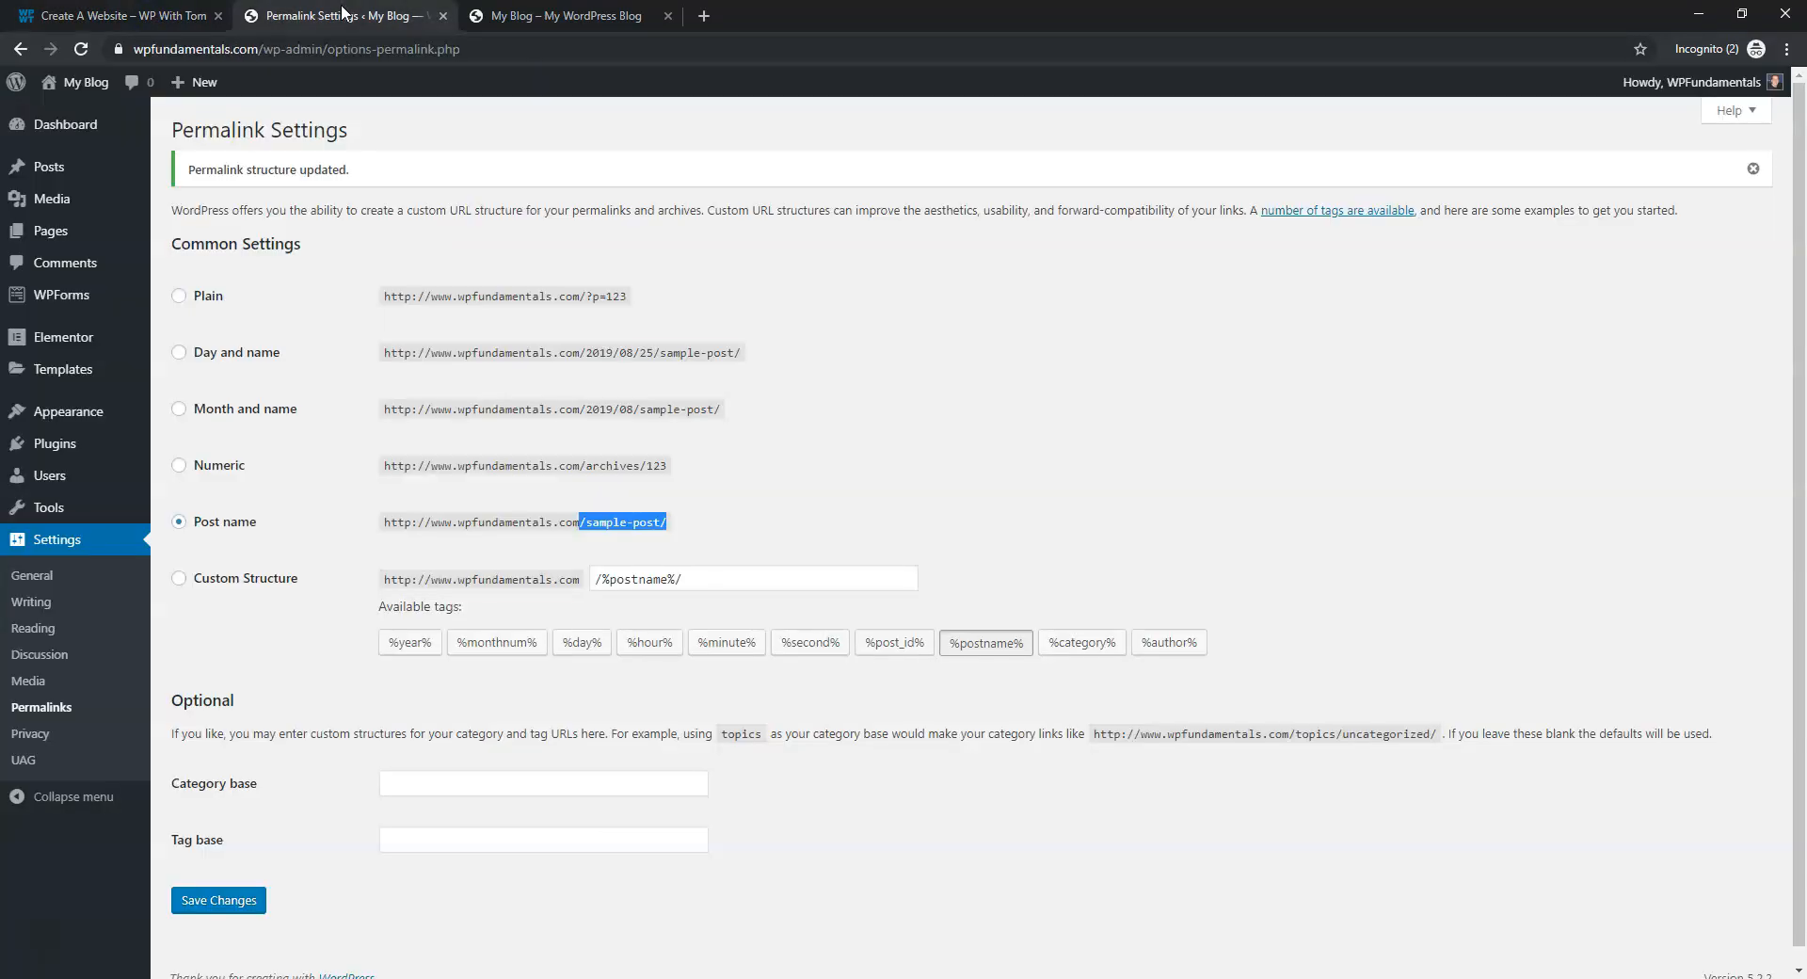
pyautogui.click(728, 330)
pyautogui.moveTo(629, 296); pyautogui.dragTo(592, 294)
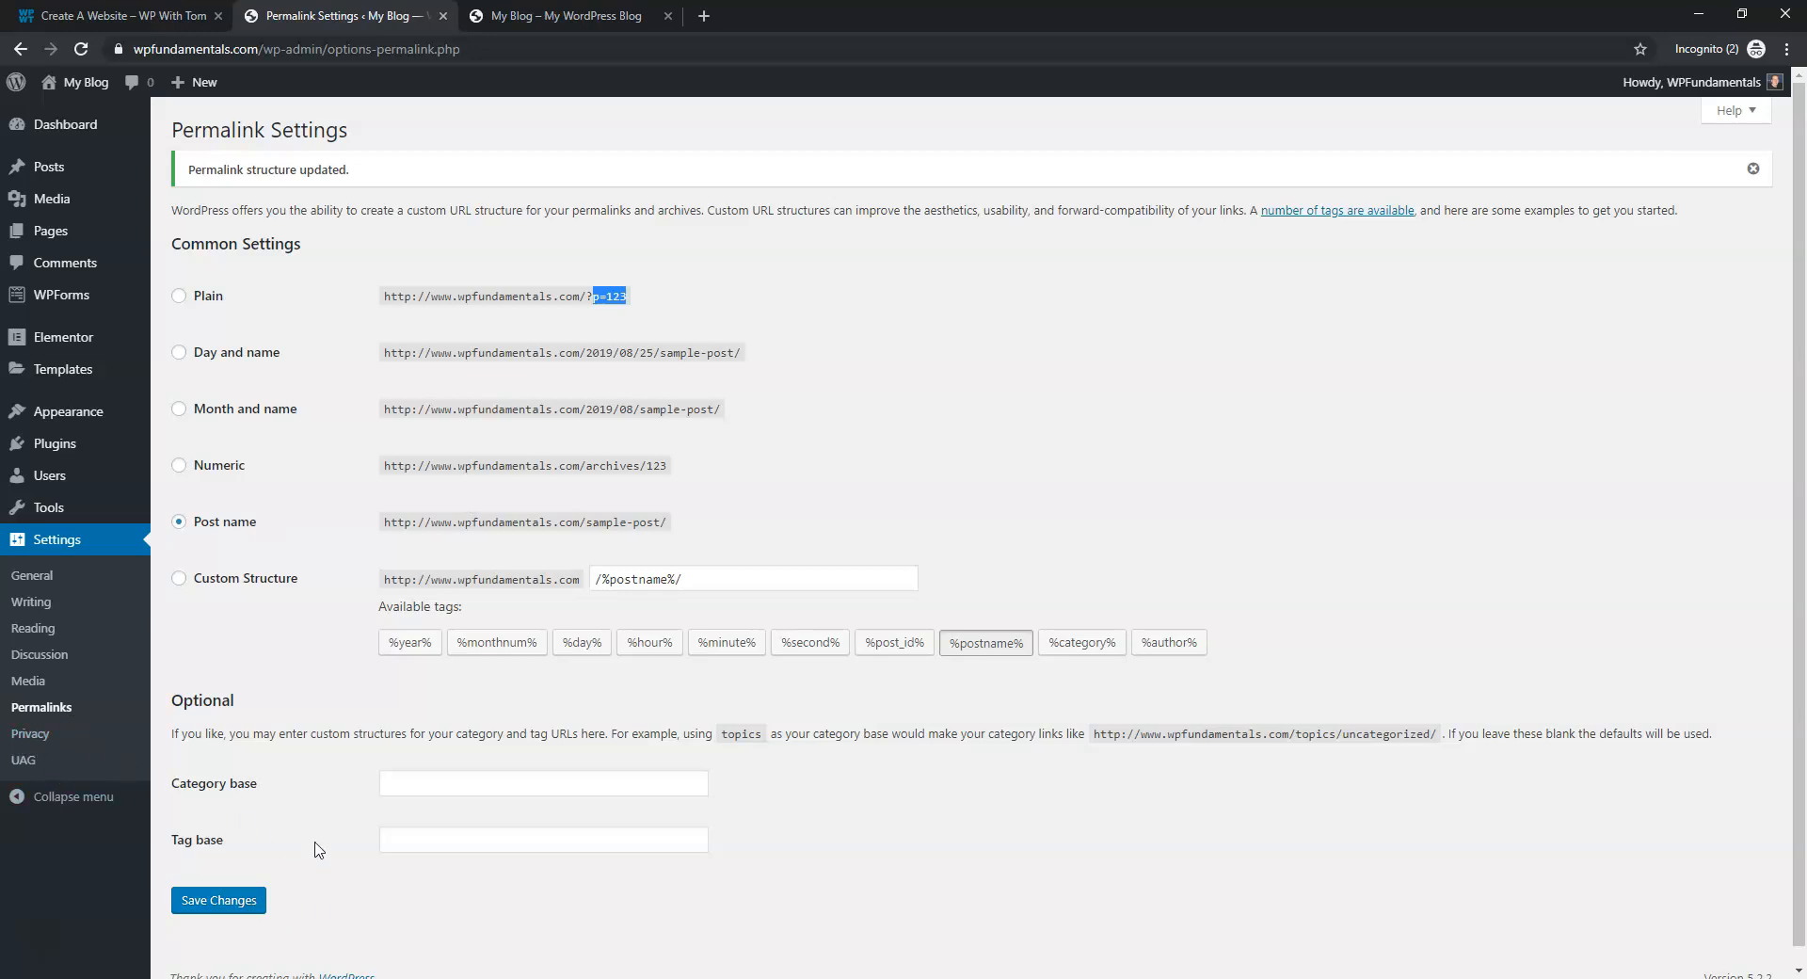
pyautogui.click(529, 13)
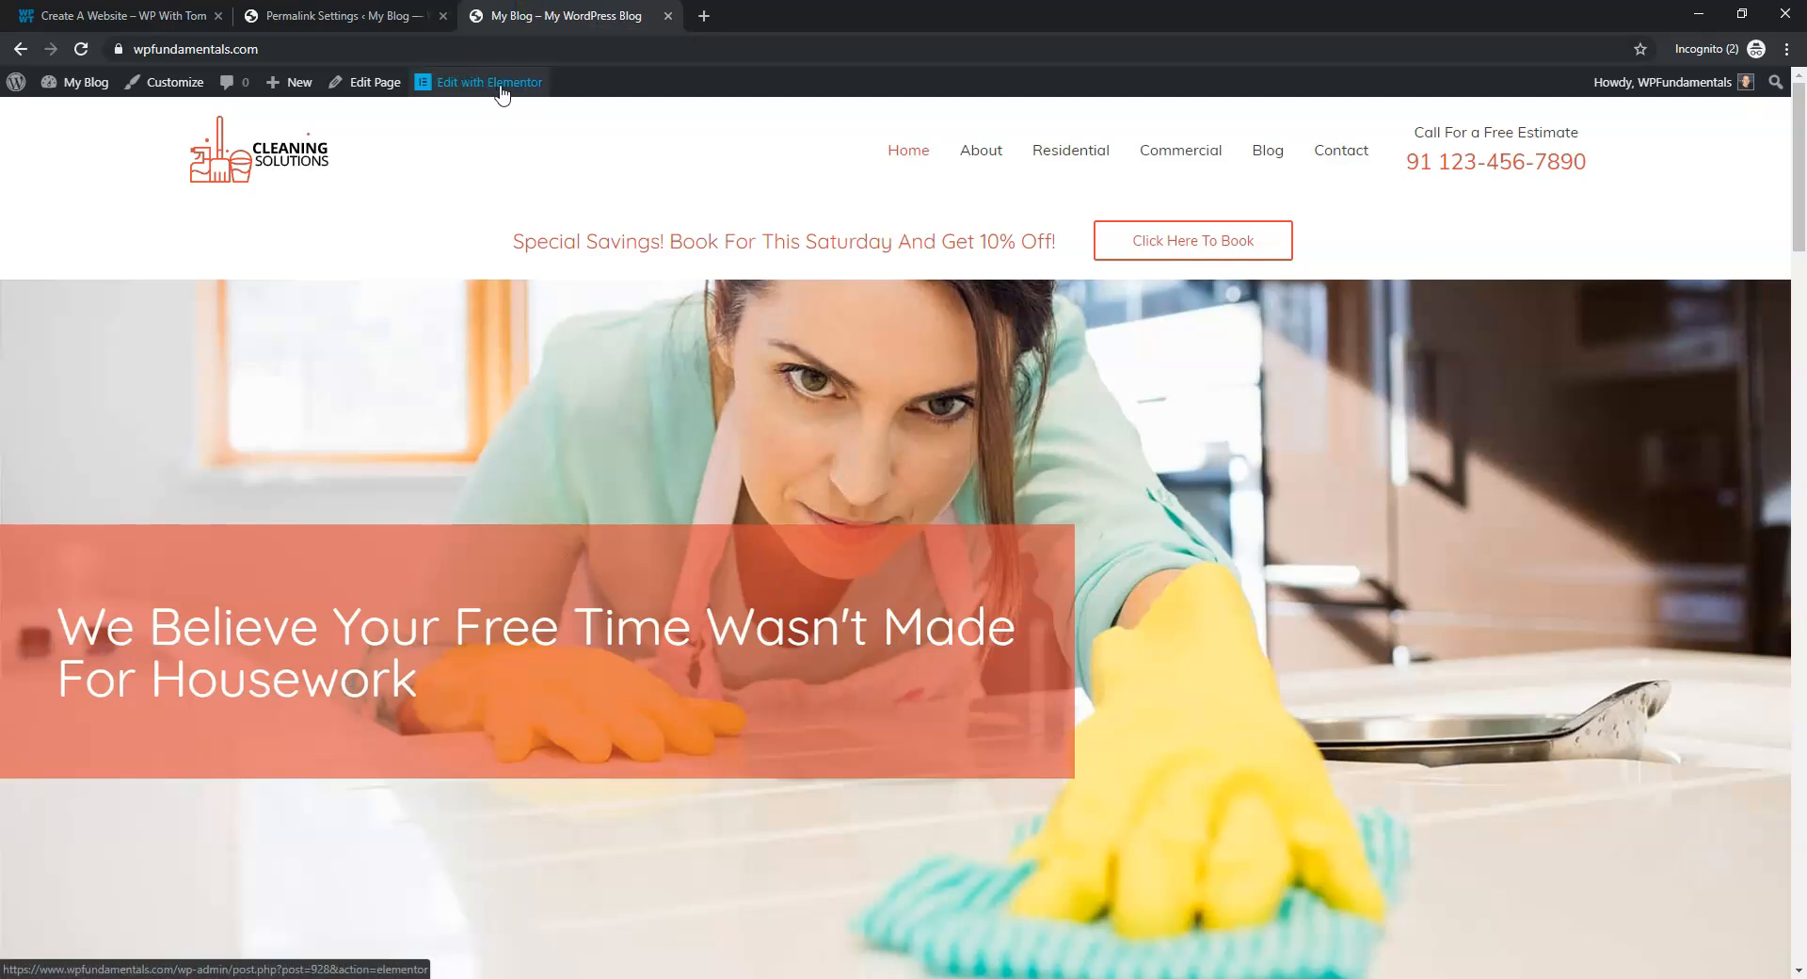
pyautogui.click(390, 16)
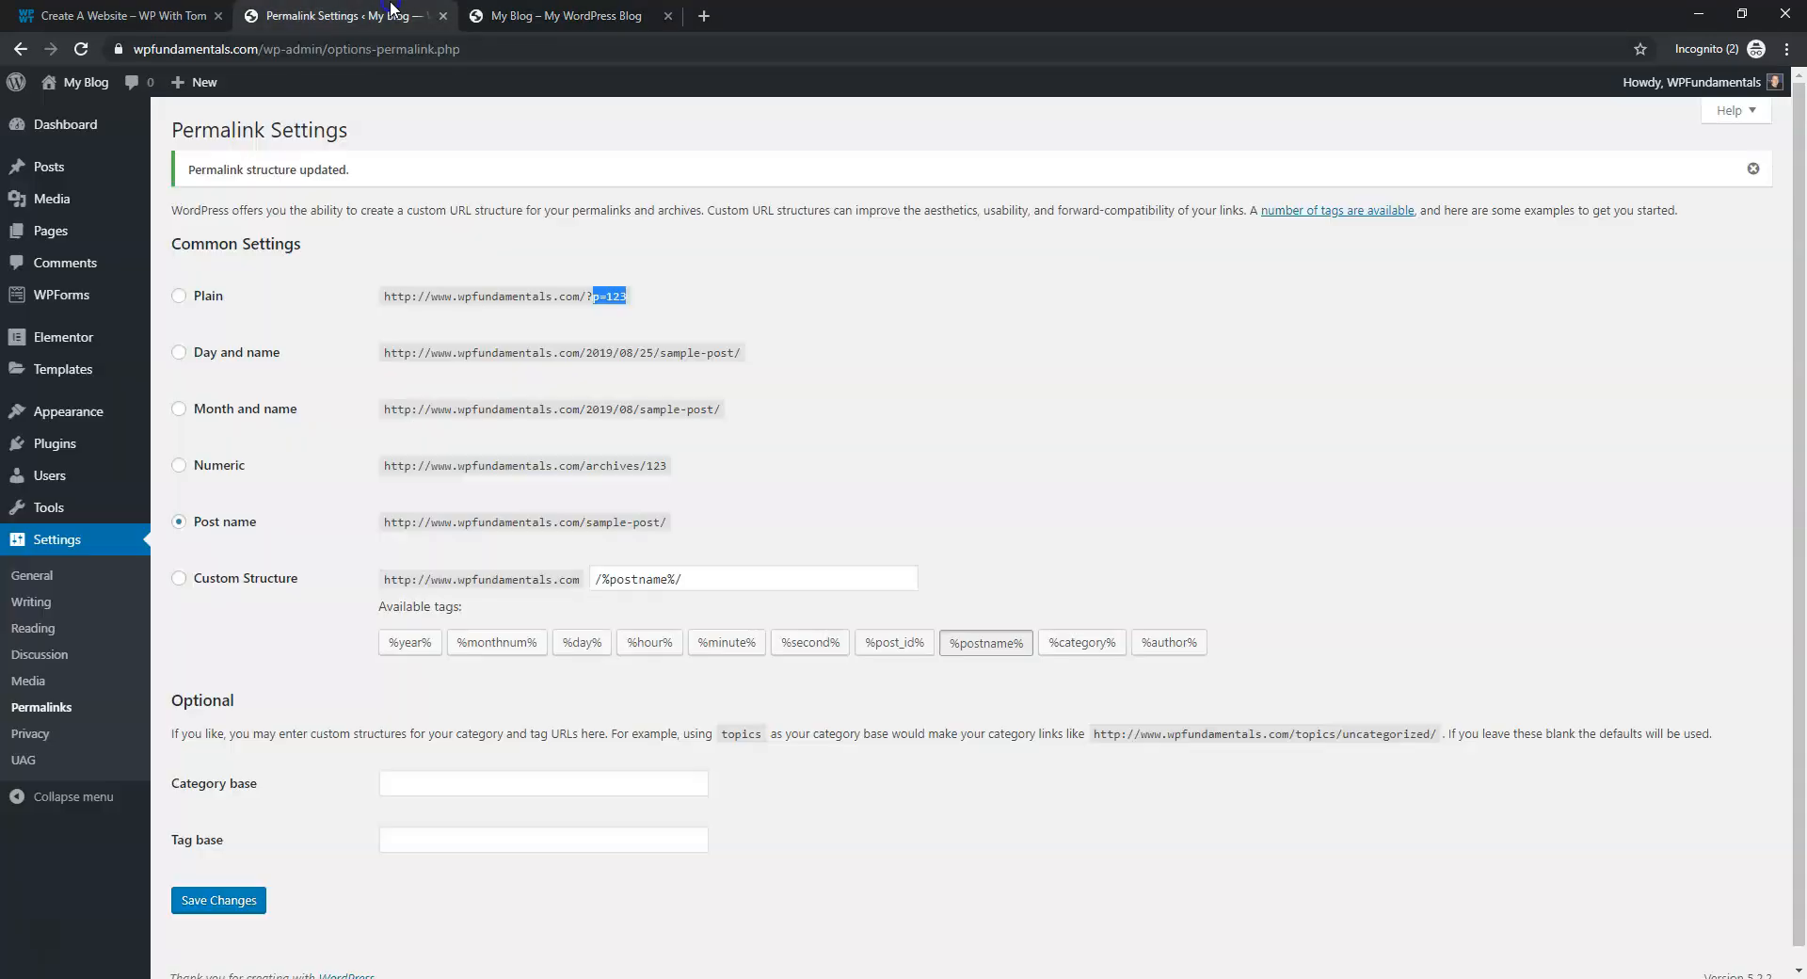
pyautogui.click(61, 442)
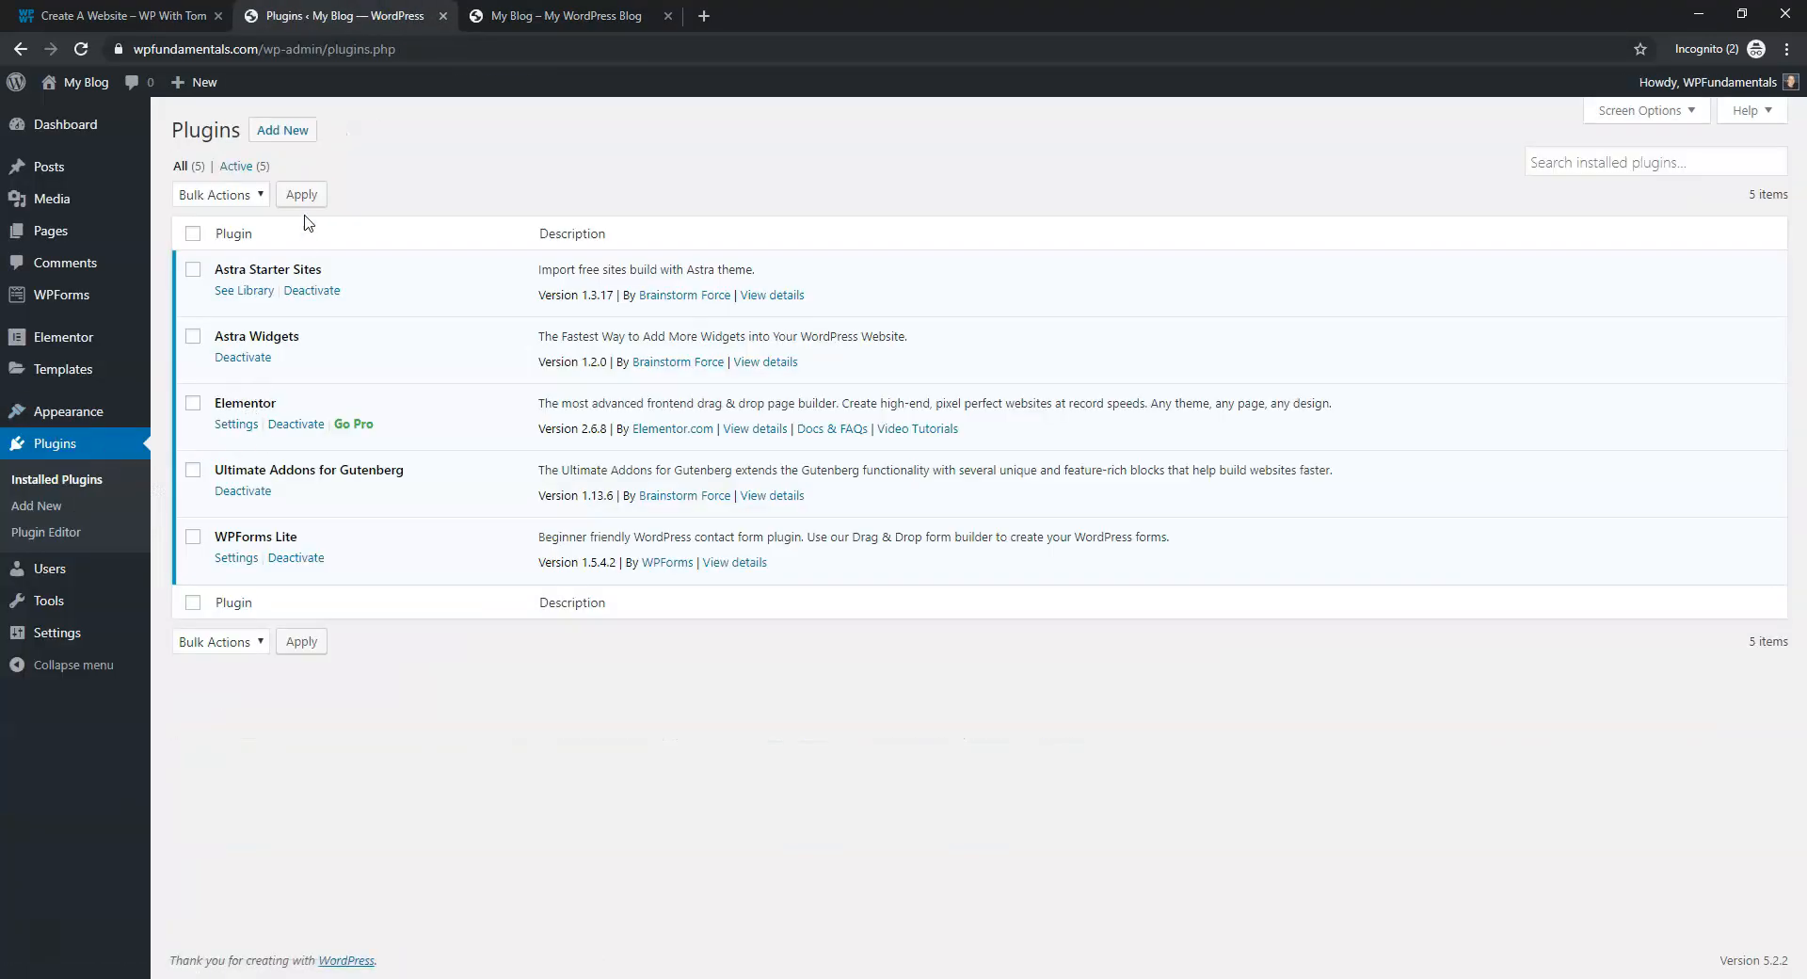
pyautogui.click(302, 131)
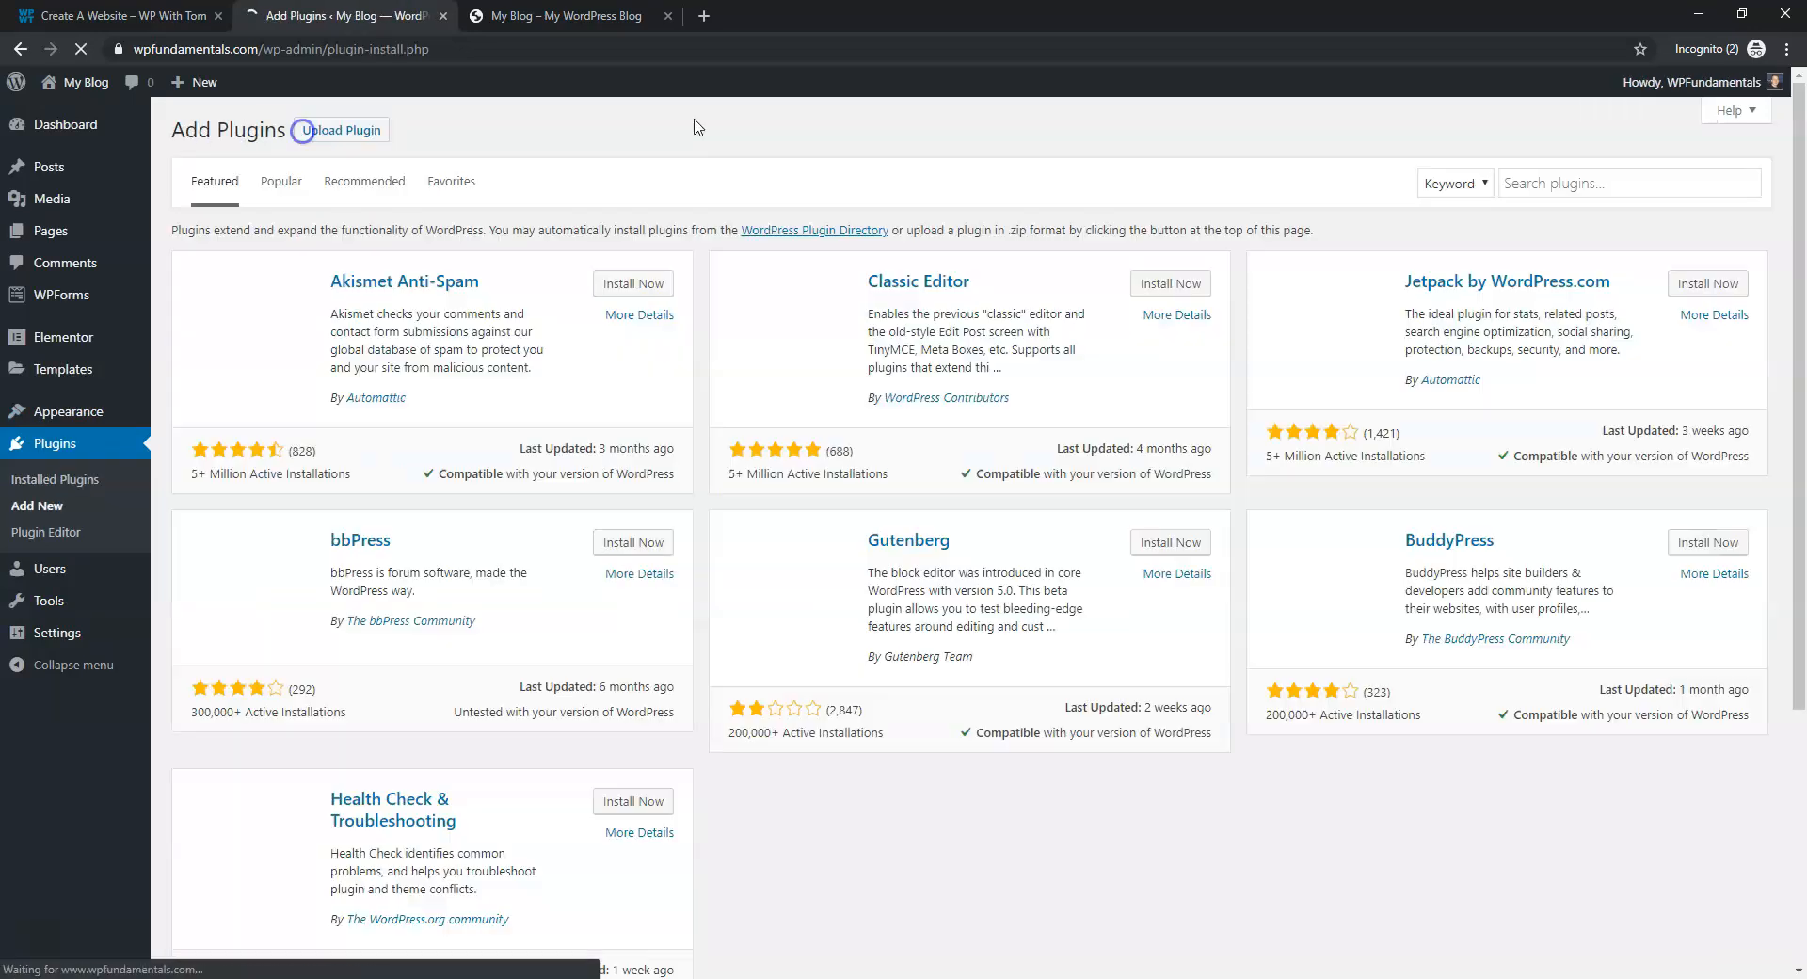
pyautogui.click(1619, 183)
pyautogui.write('eleme')
pyautogui.write('ntor')
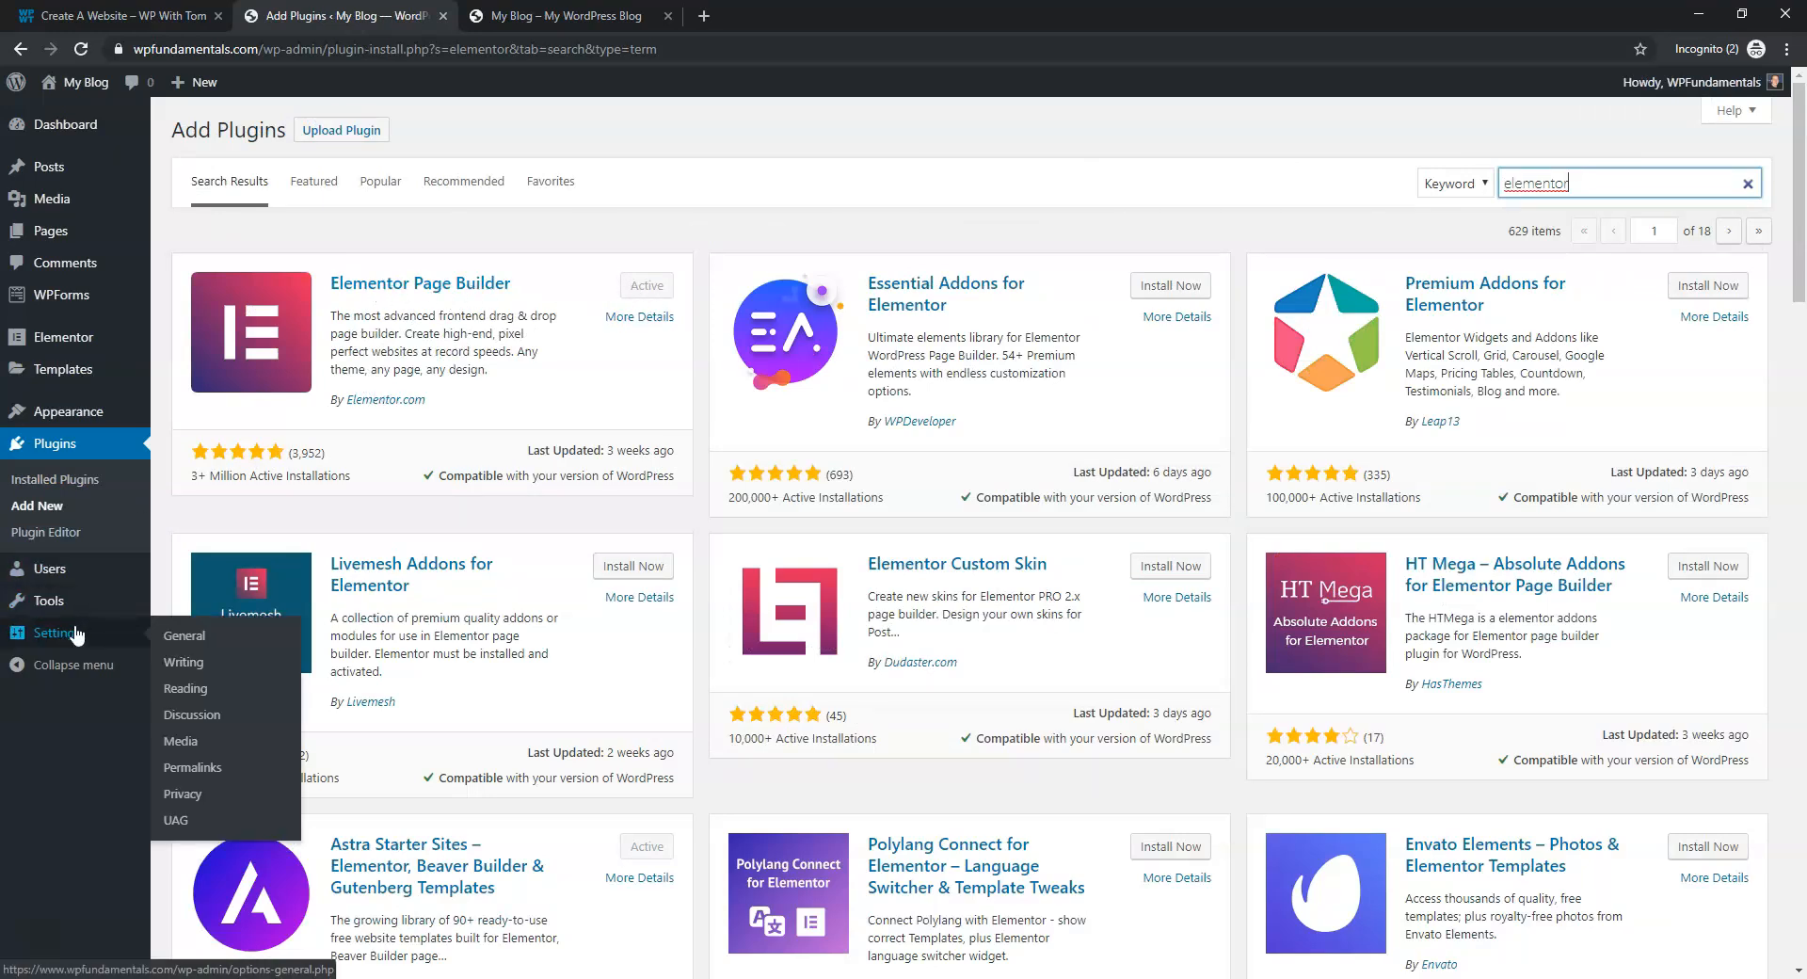
pyautogui.click(565, 16)
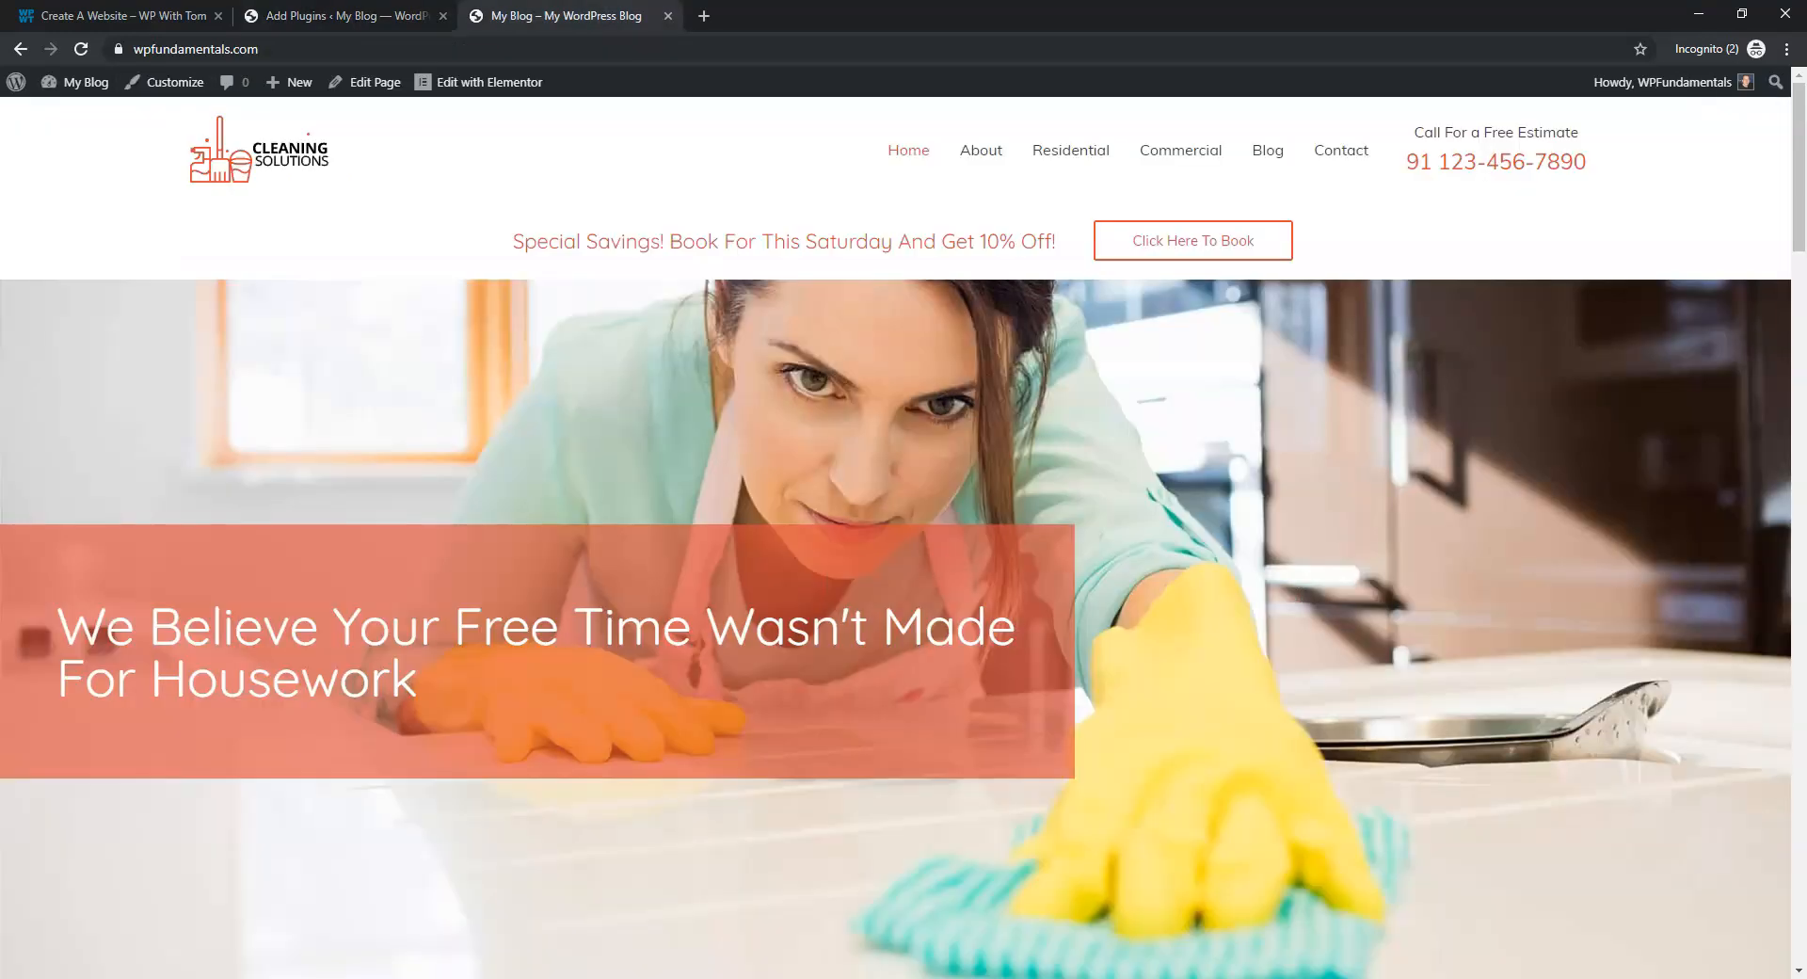
pyautogui.click(483, 85)
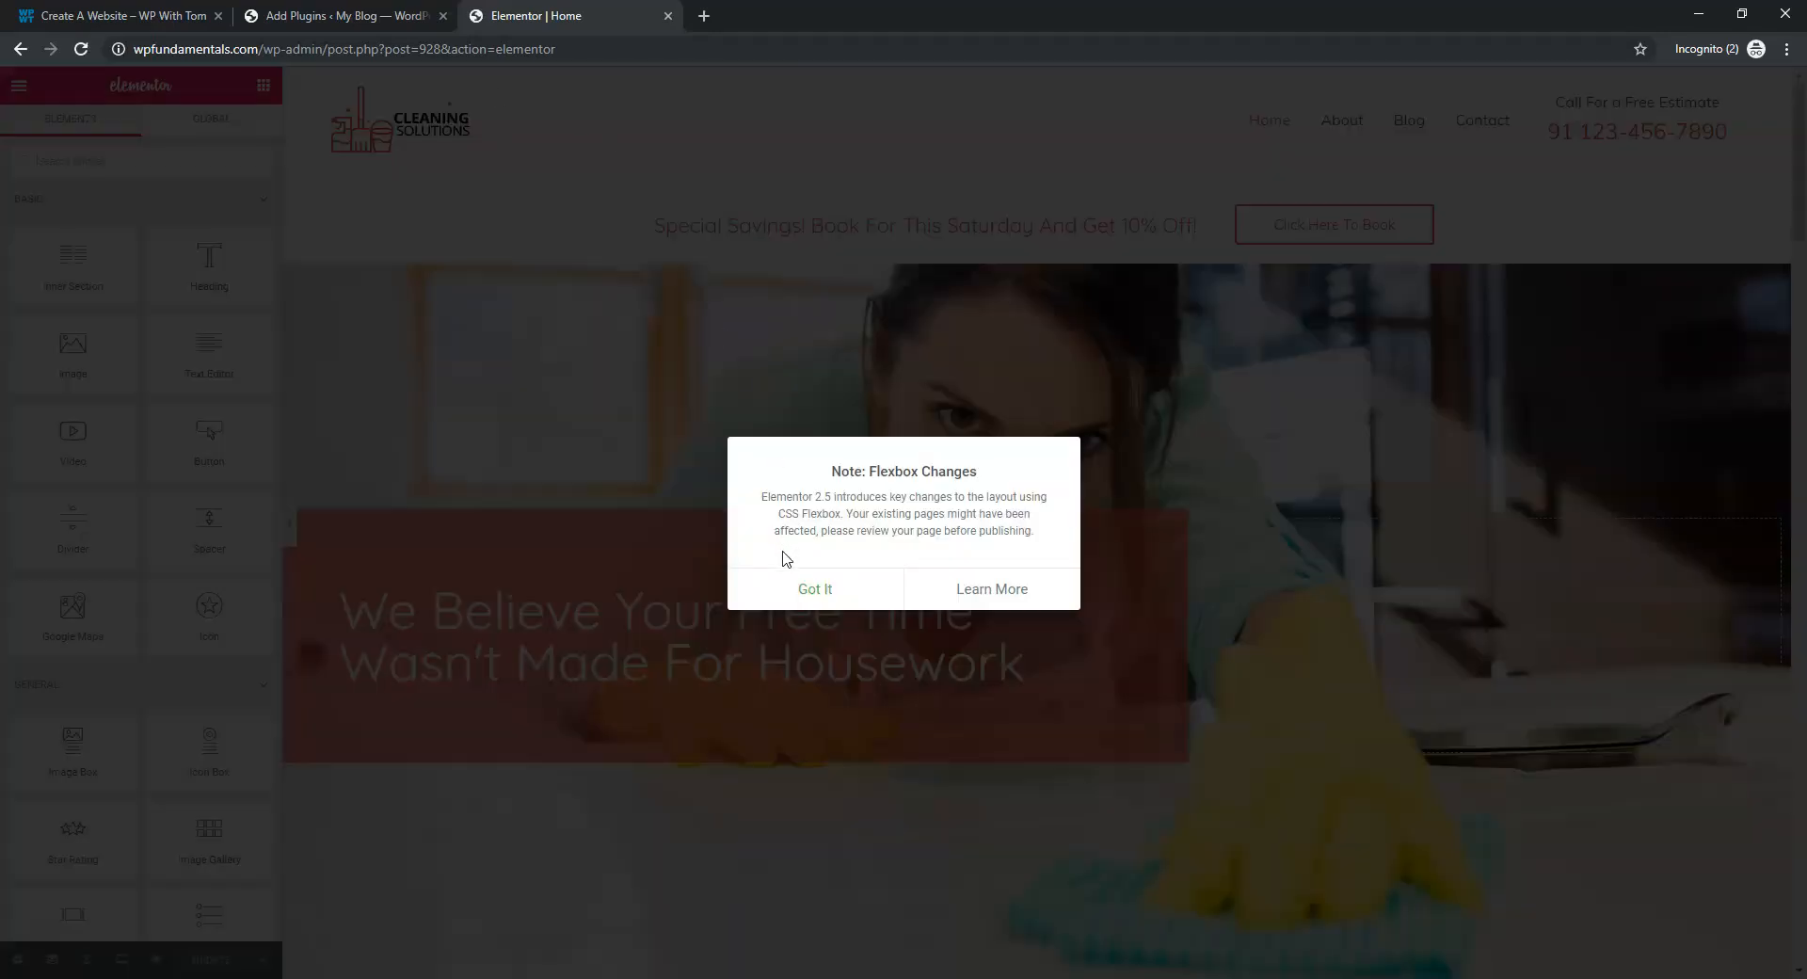
pyautogui.click(811, 588)
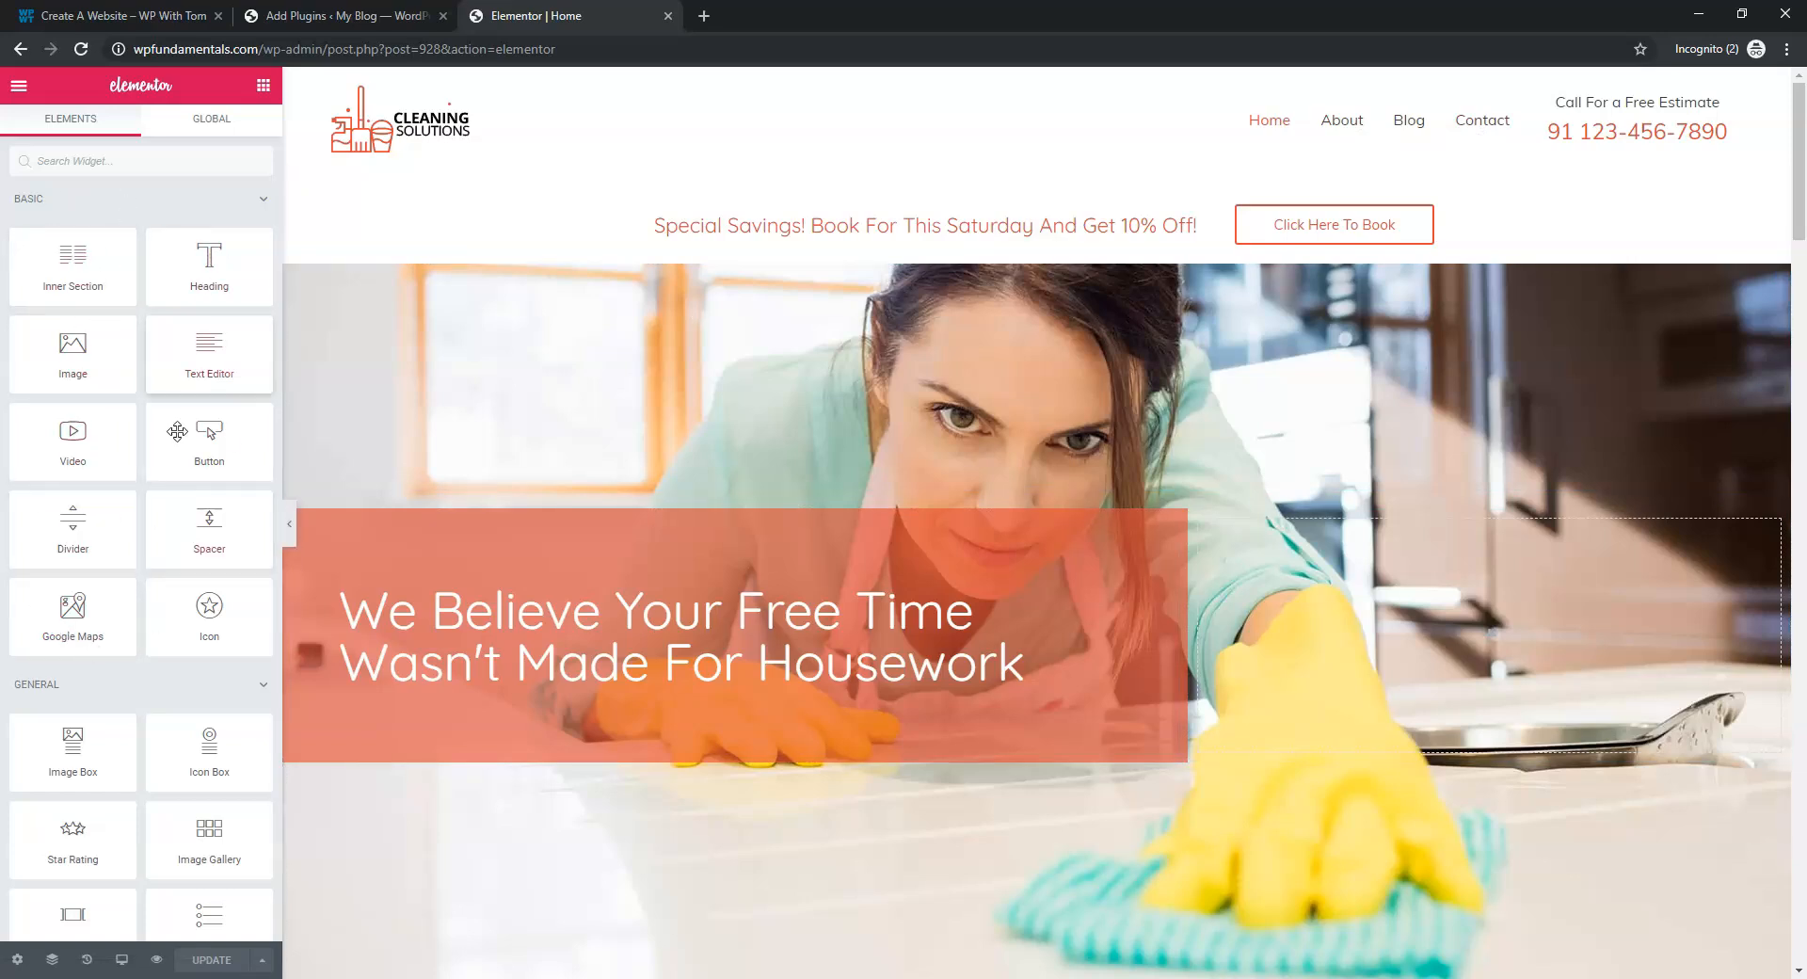
pyautogui.scroll(-9, 162, 774)
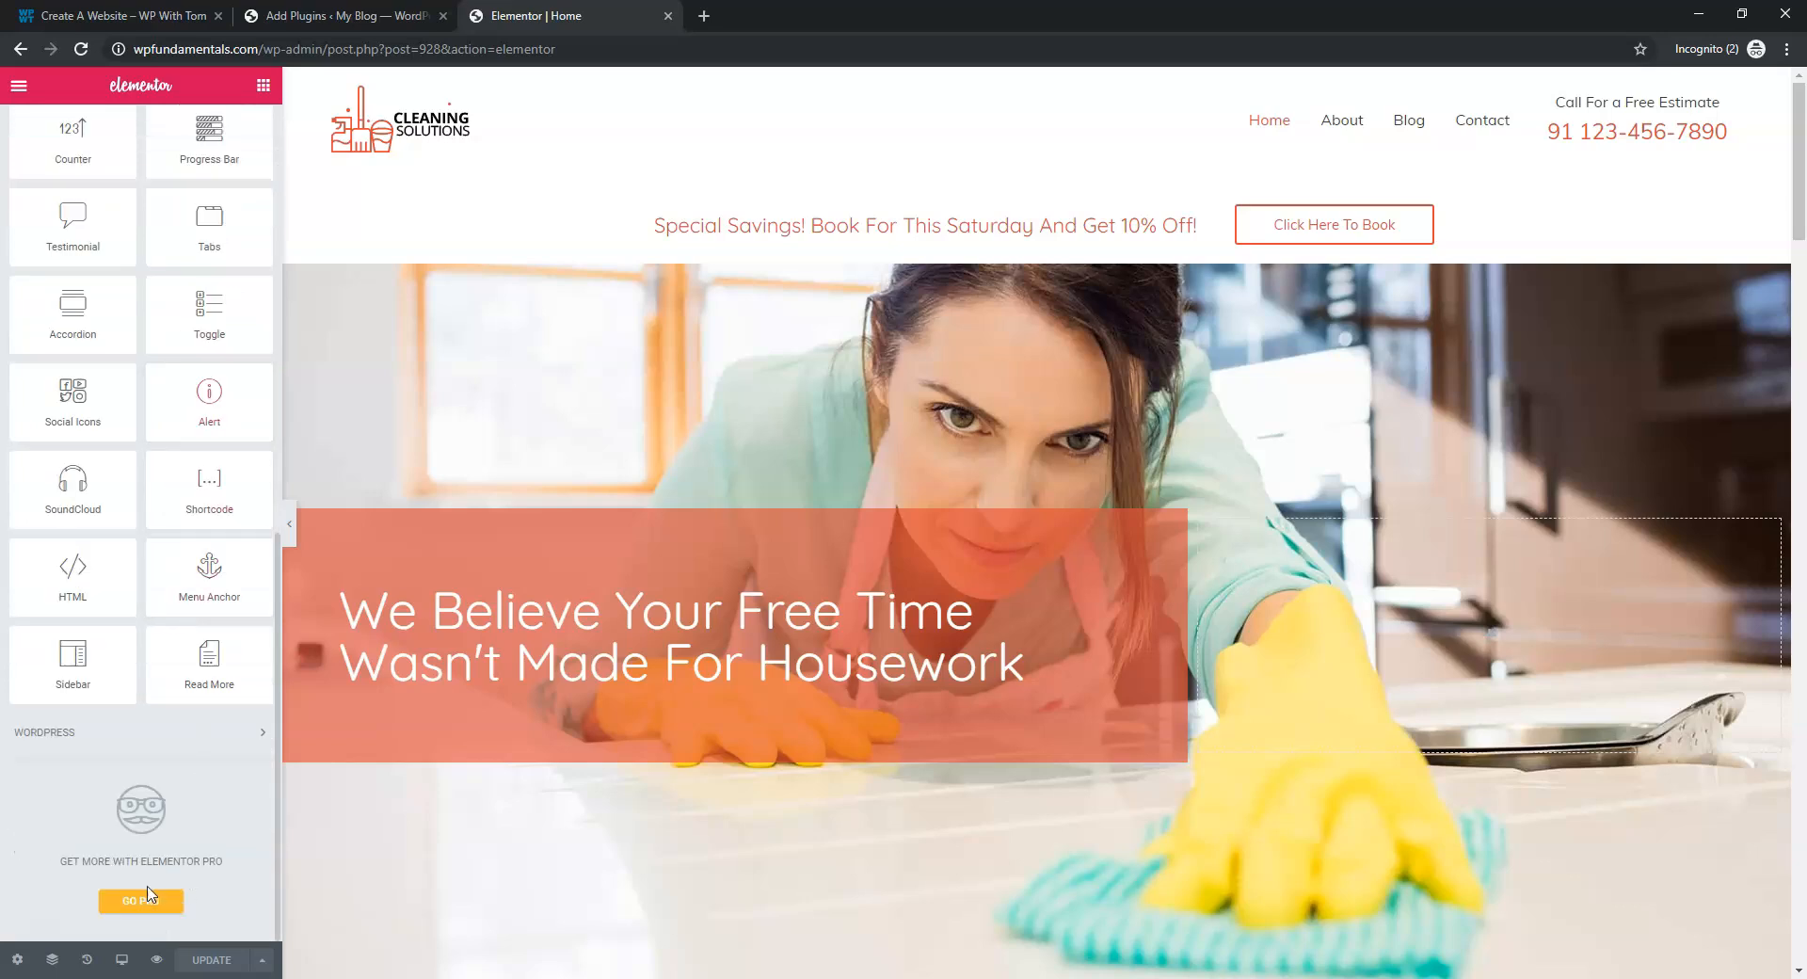
pyautogui.scroll(10, 169, 713)
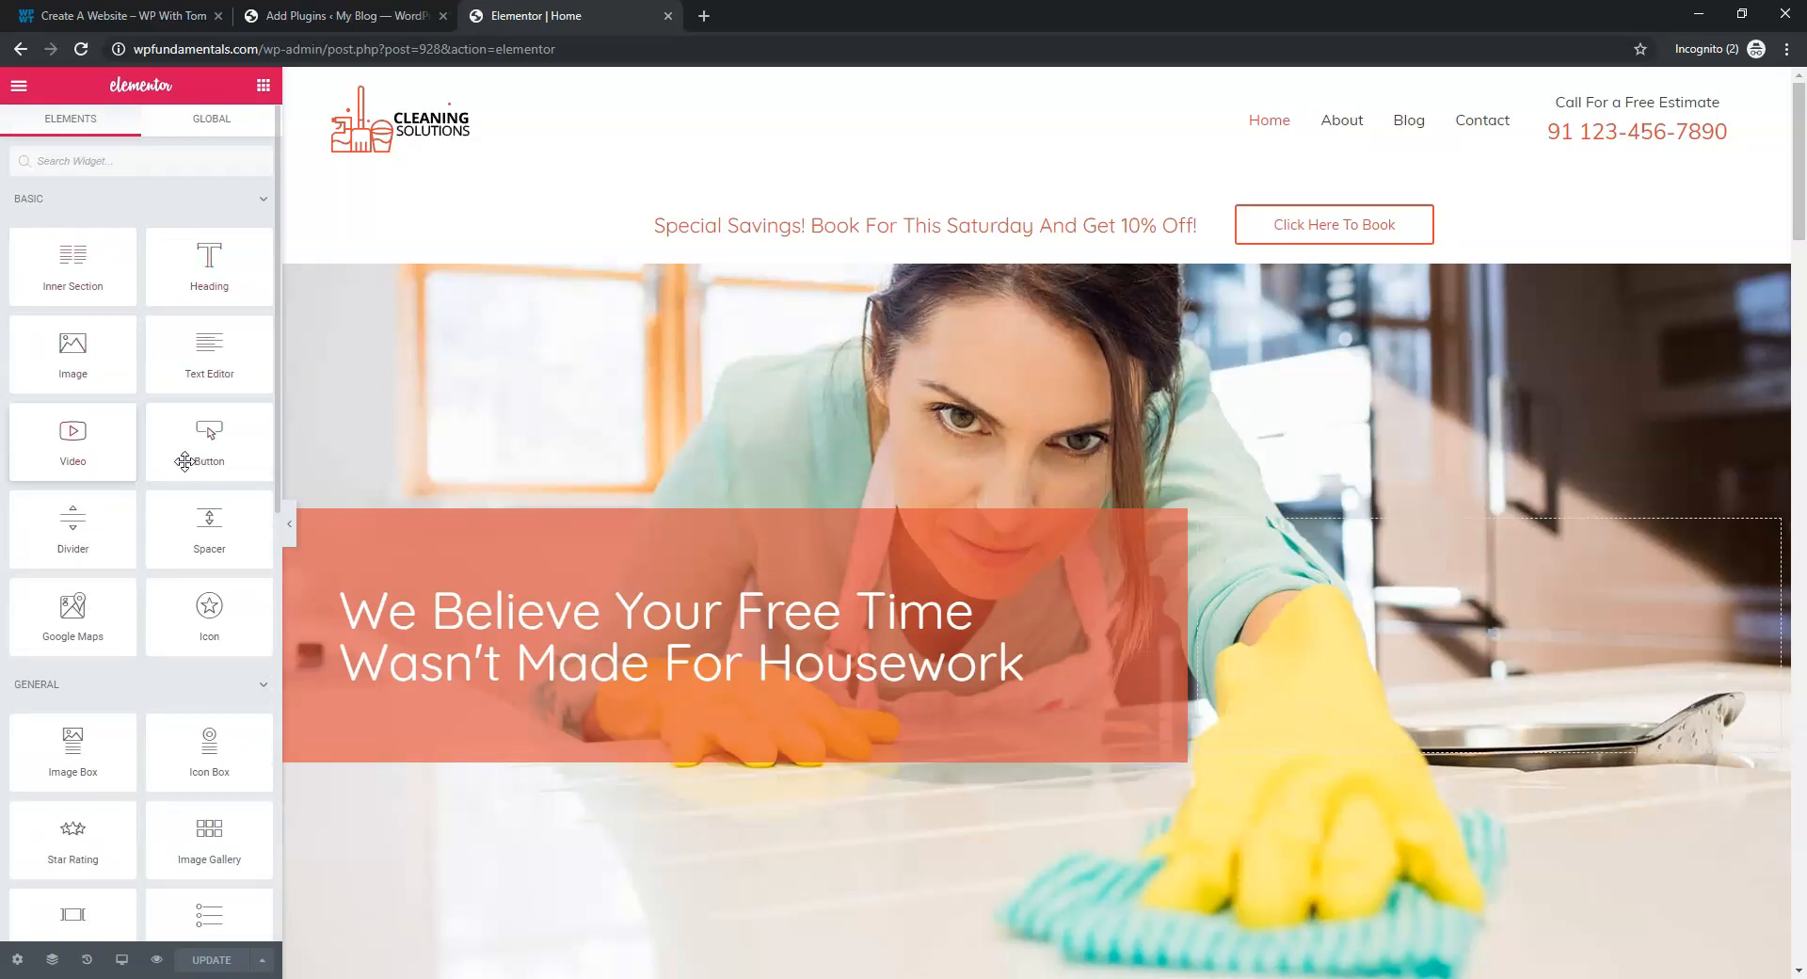
pyautogui.scroll(-3, 208, 636)
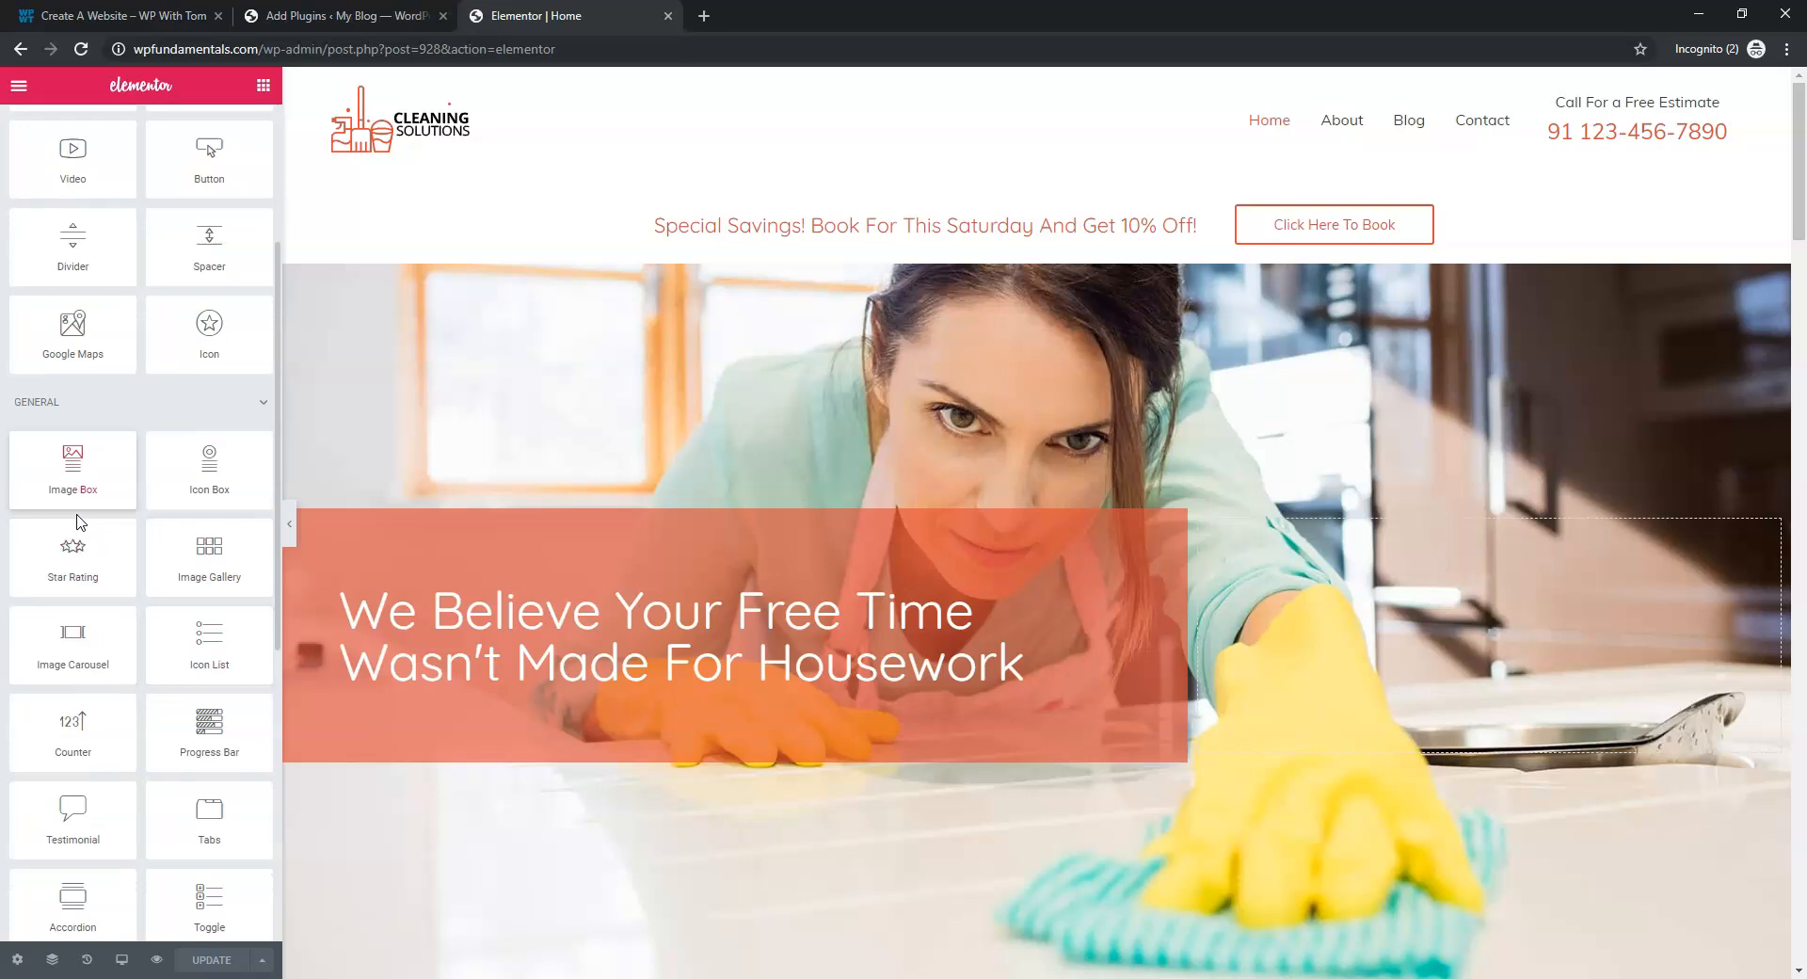
pyautogui.scroll(-4, 160, 809)
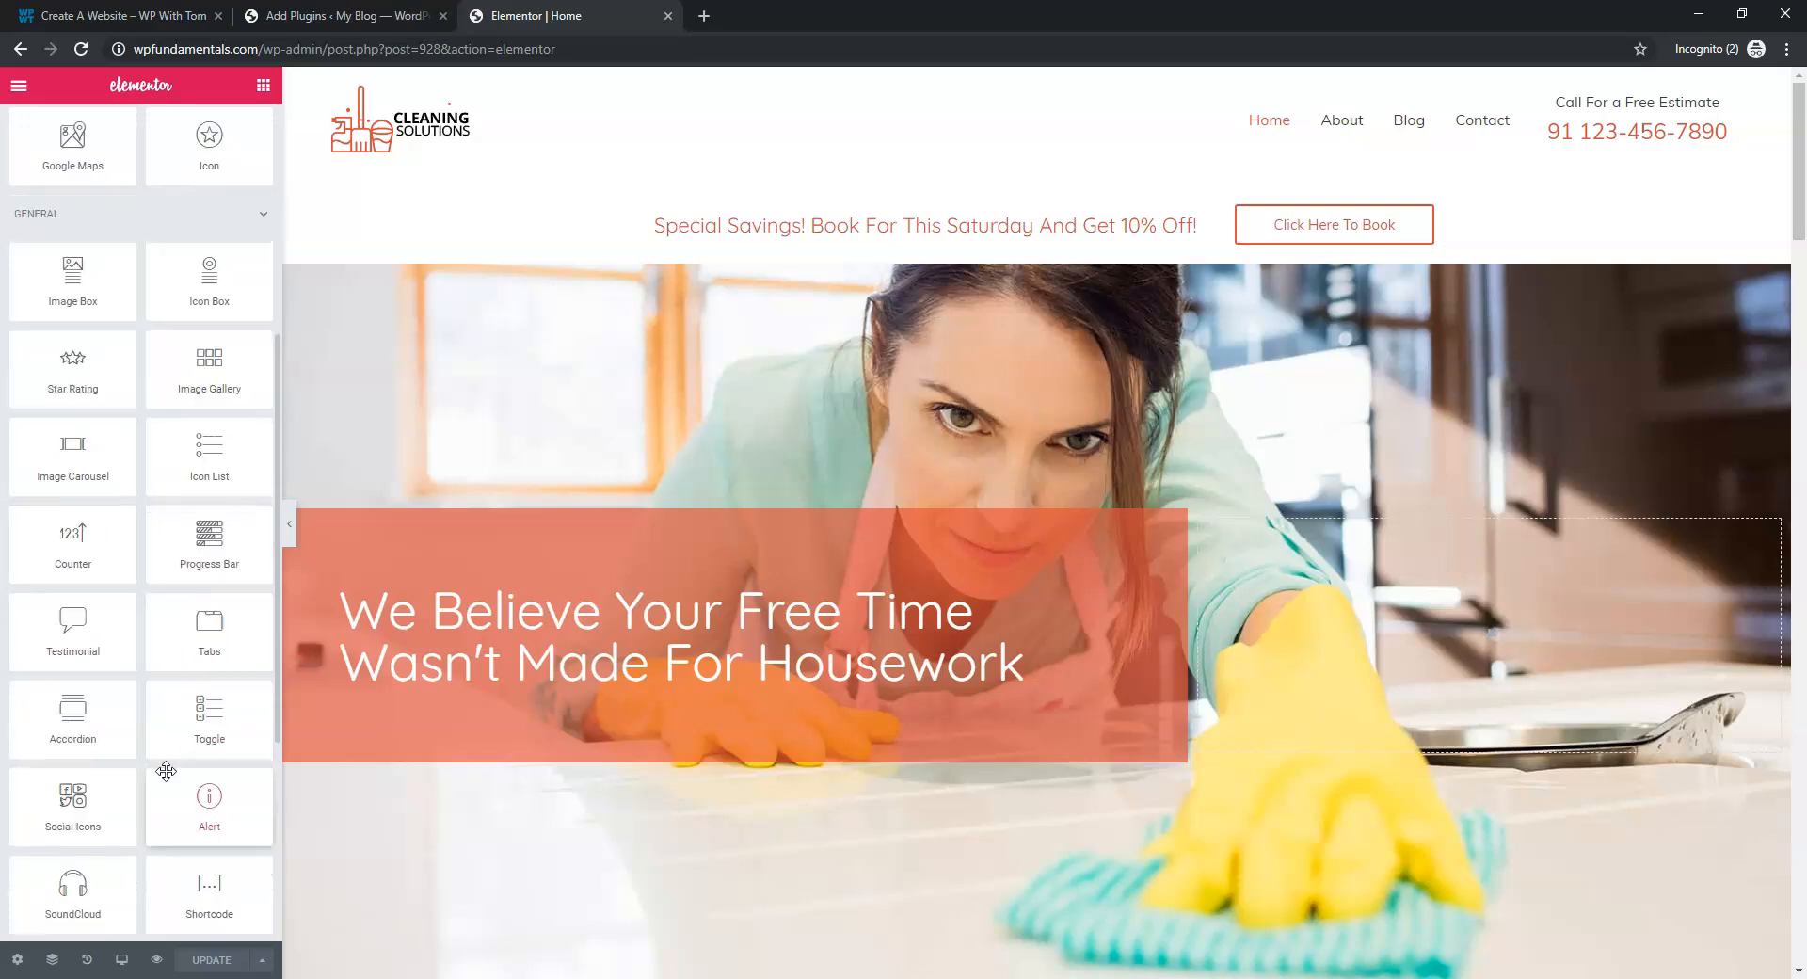
pyautogui.scroll(-2, 166, 772)
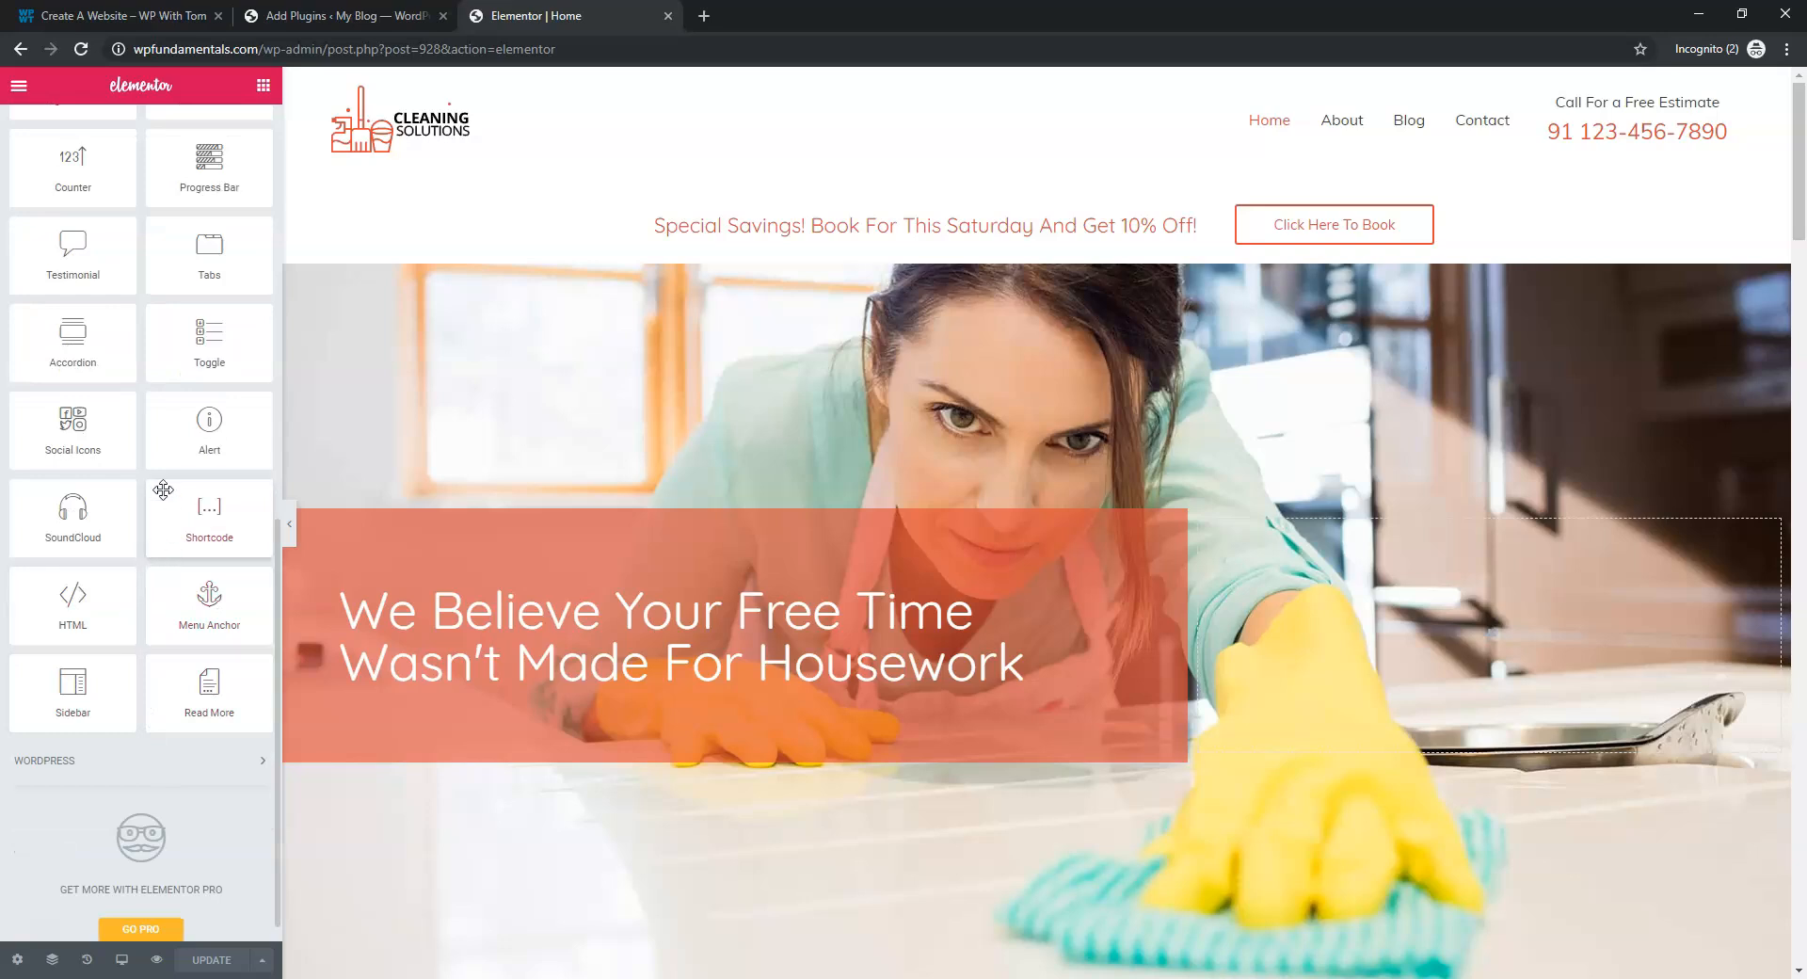
pyautogui.scroll(3, 165, 488)
pyautogui.scroll(6, 178, 439)
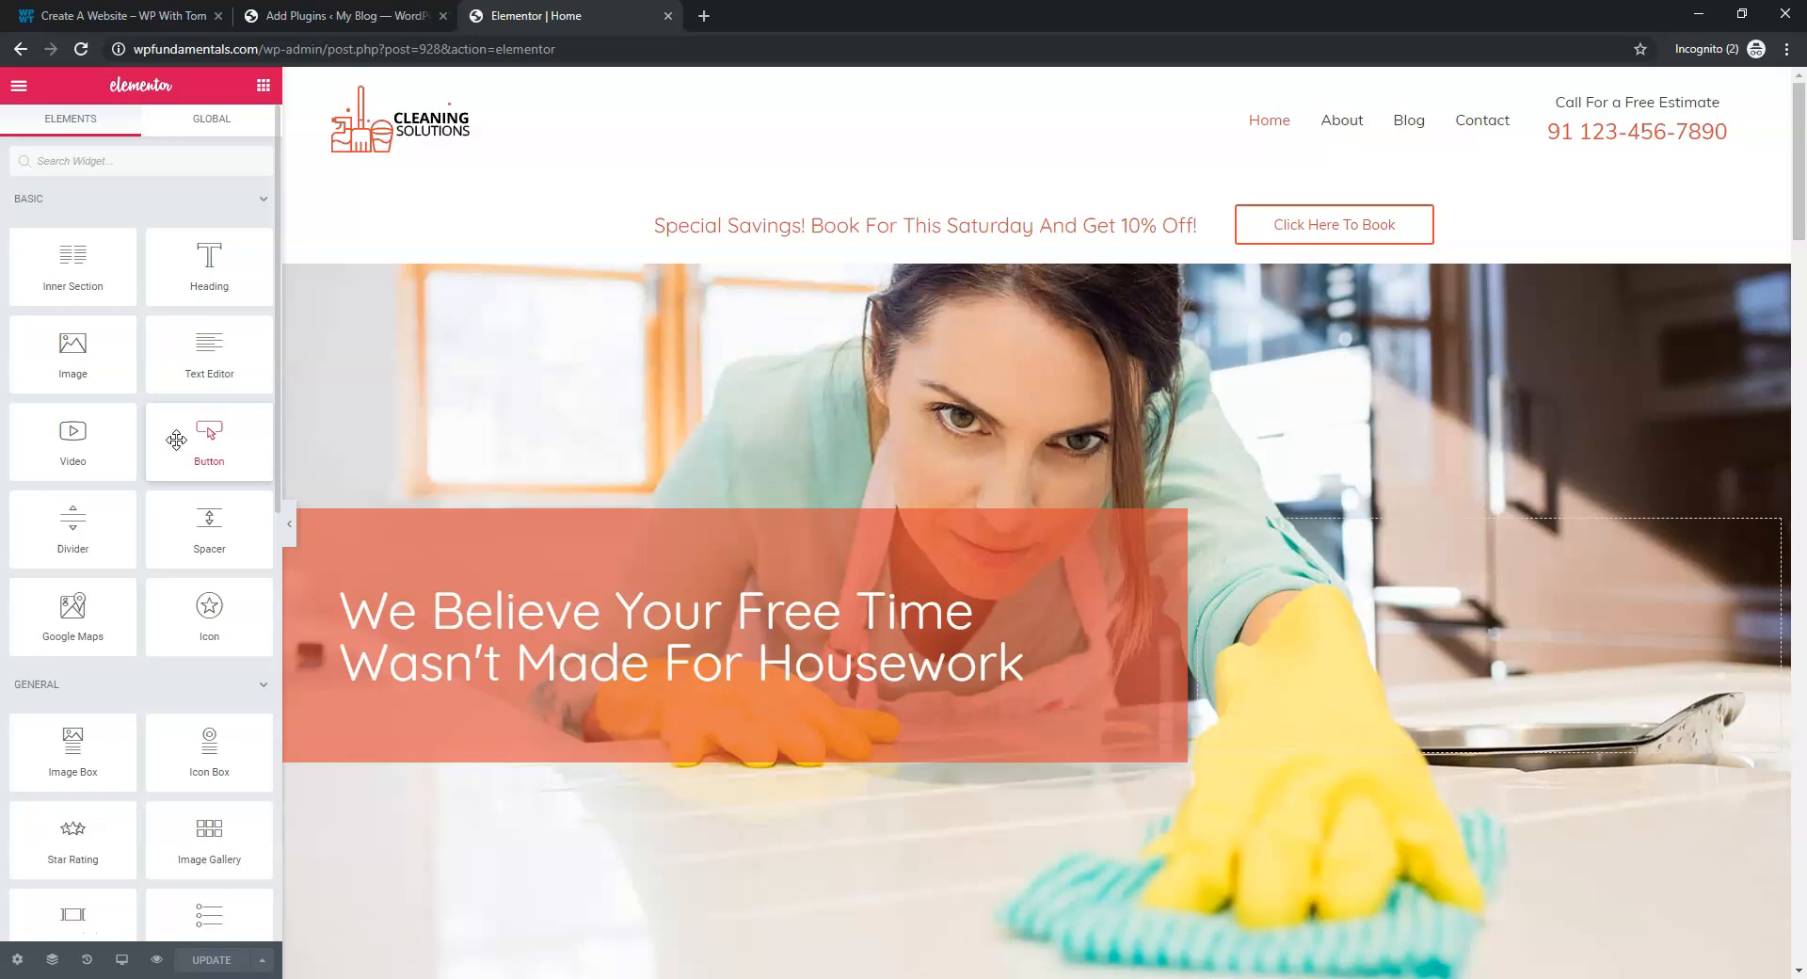
# Try dropping a Button widget on the hero and review the page sections before returning to the tutorial
pyautogui.moveTo(176, 440); pyautogui.dragTo(834, 399)
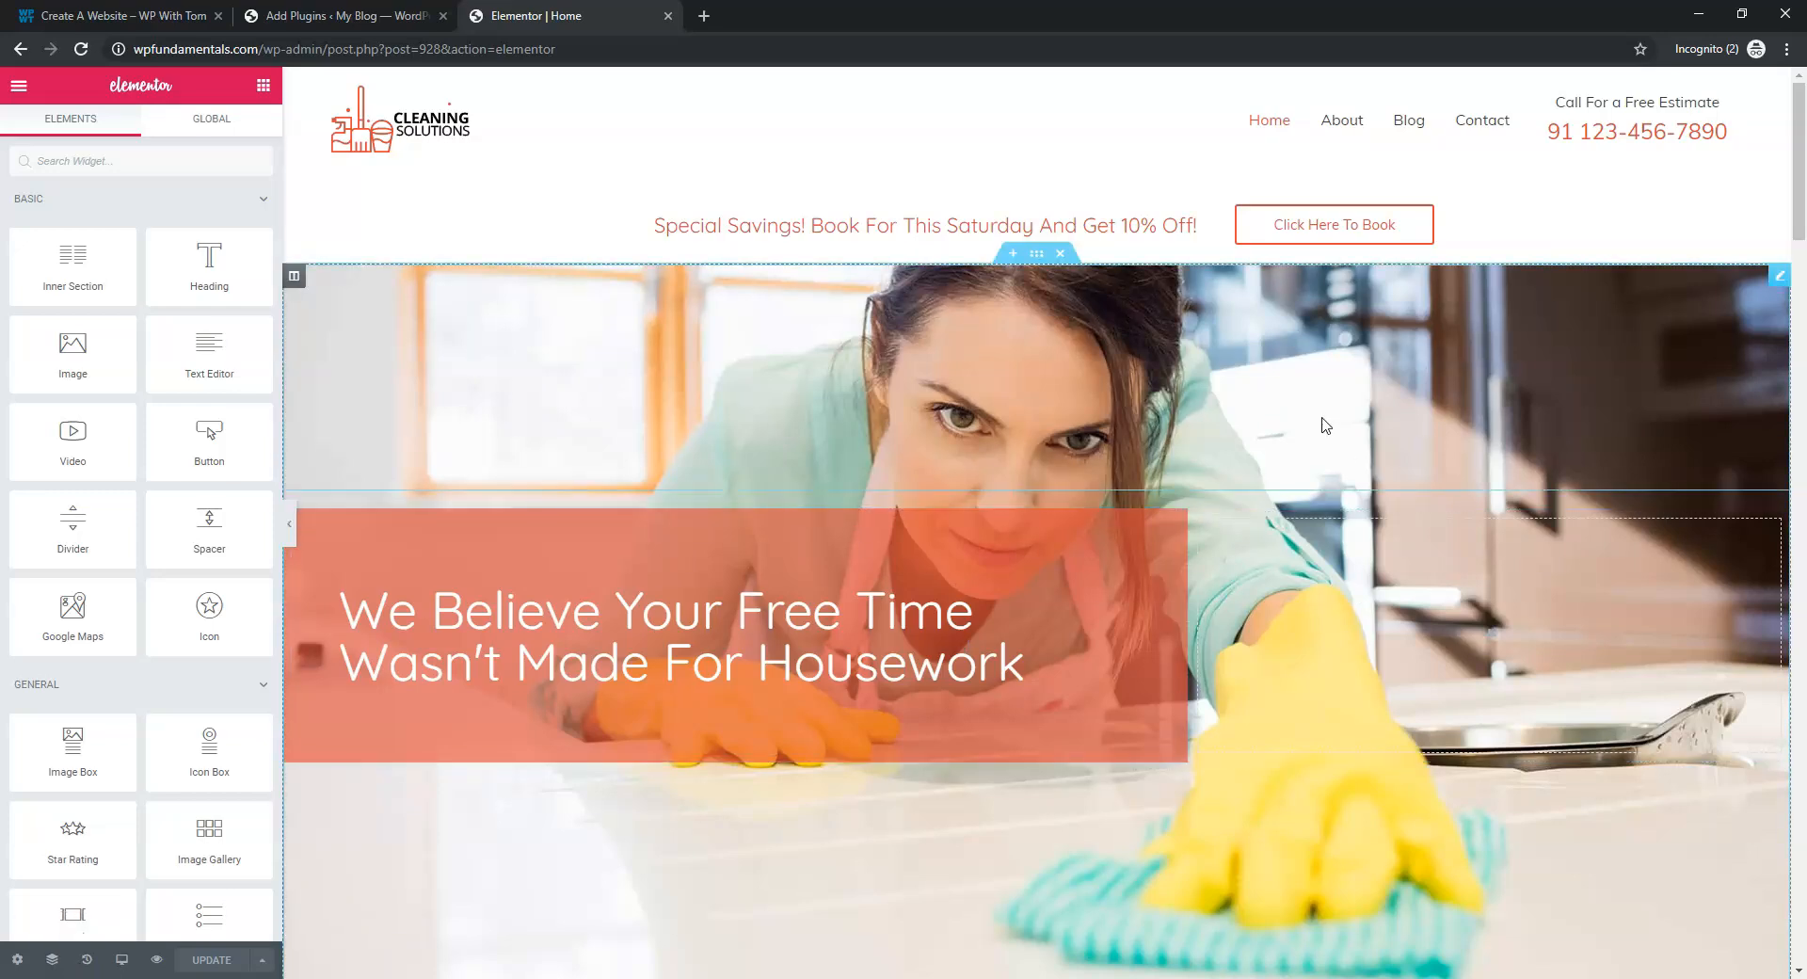
pyautogui.scroll(-5, 1122, 622)
pyautogui.scroll(-10, 1122, 621)
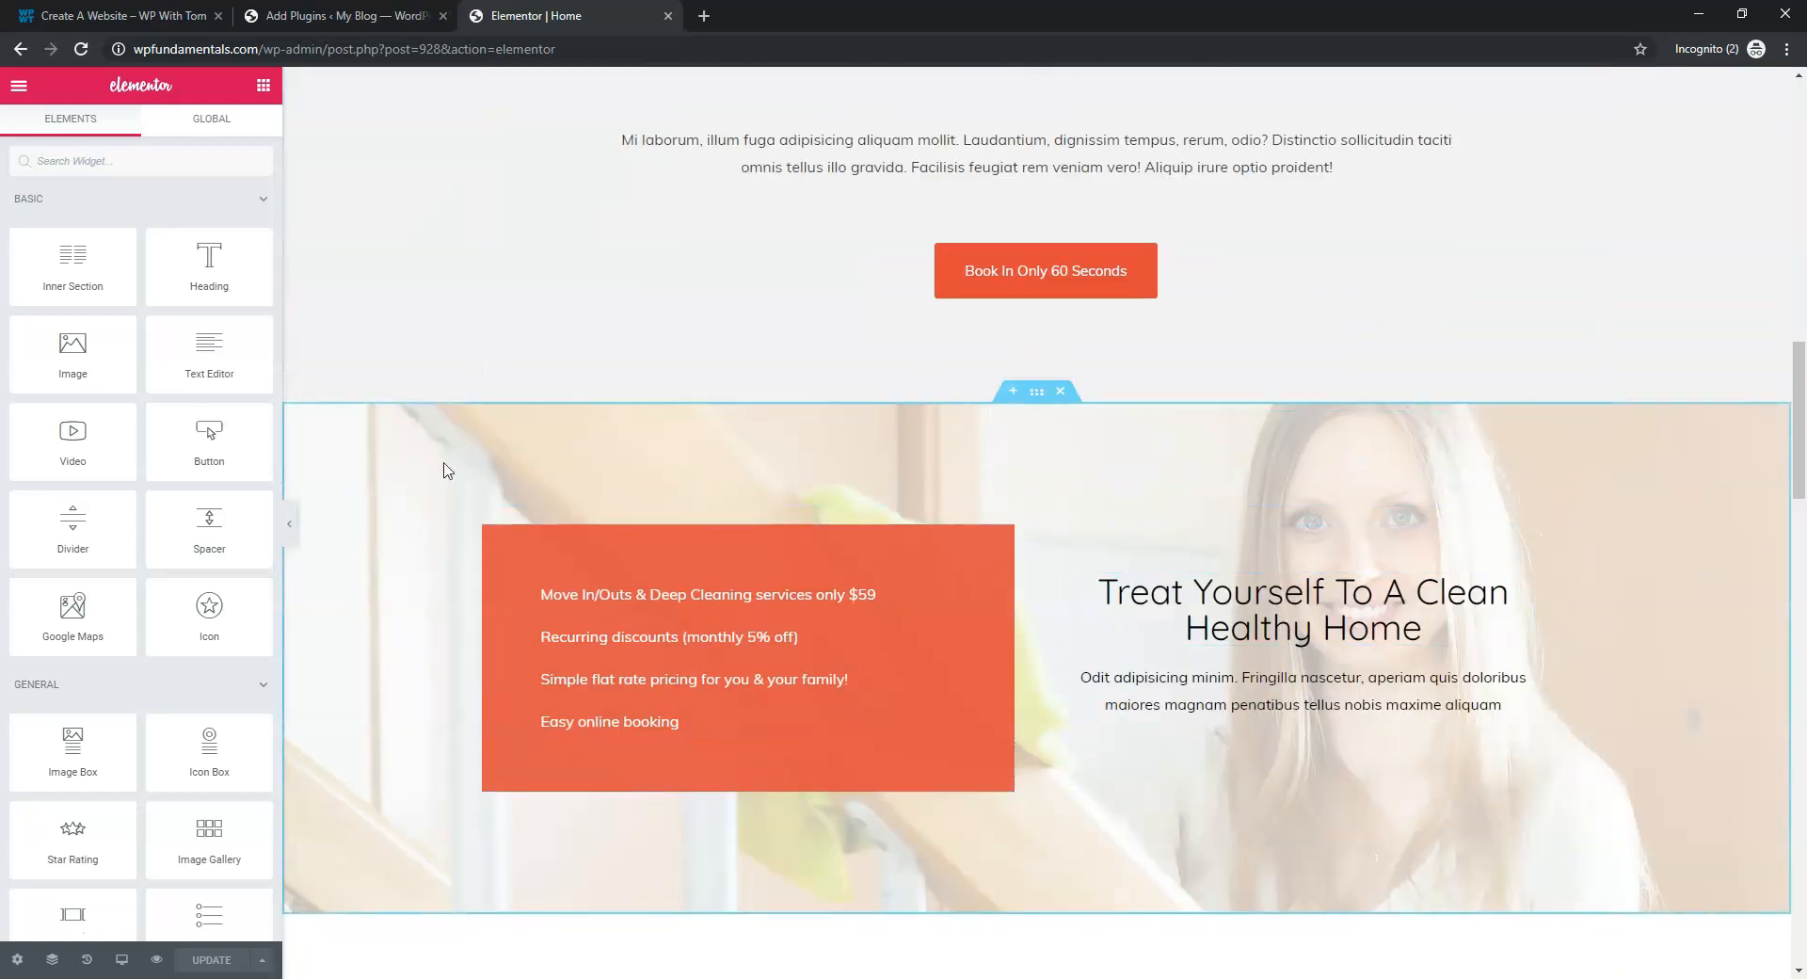
pyautogui.scroll(4, 790, 287)
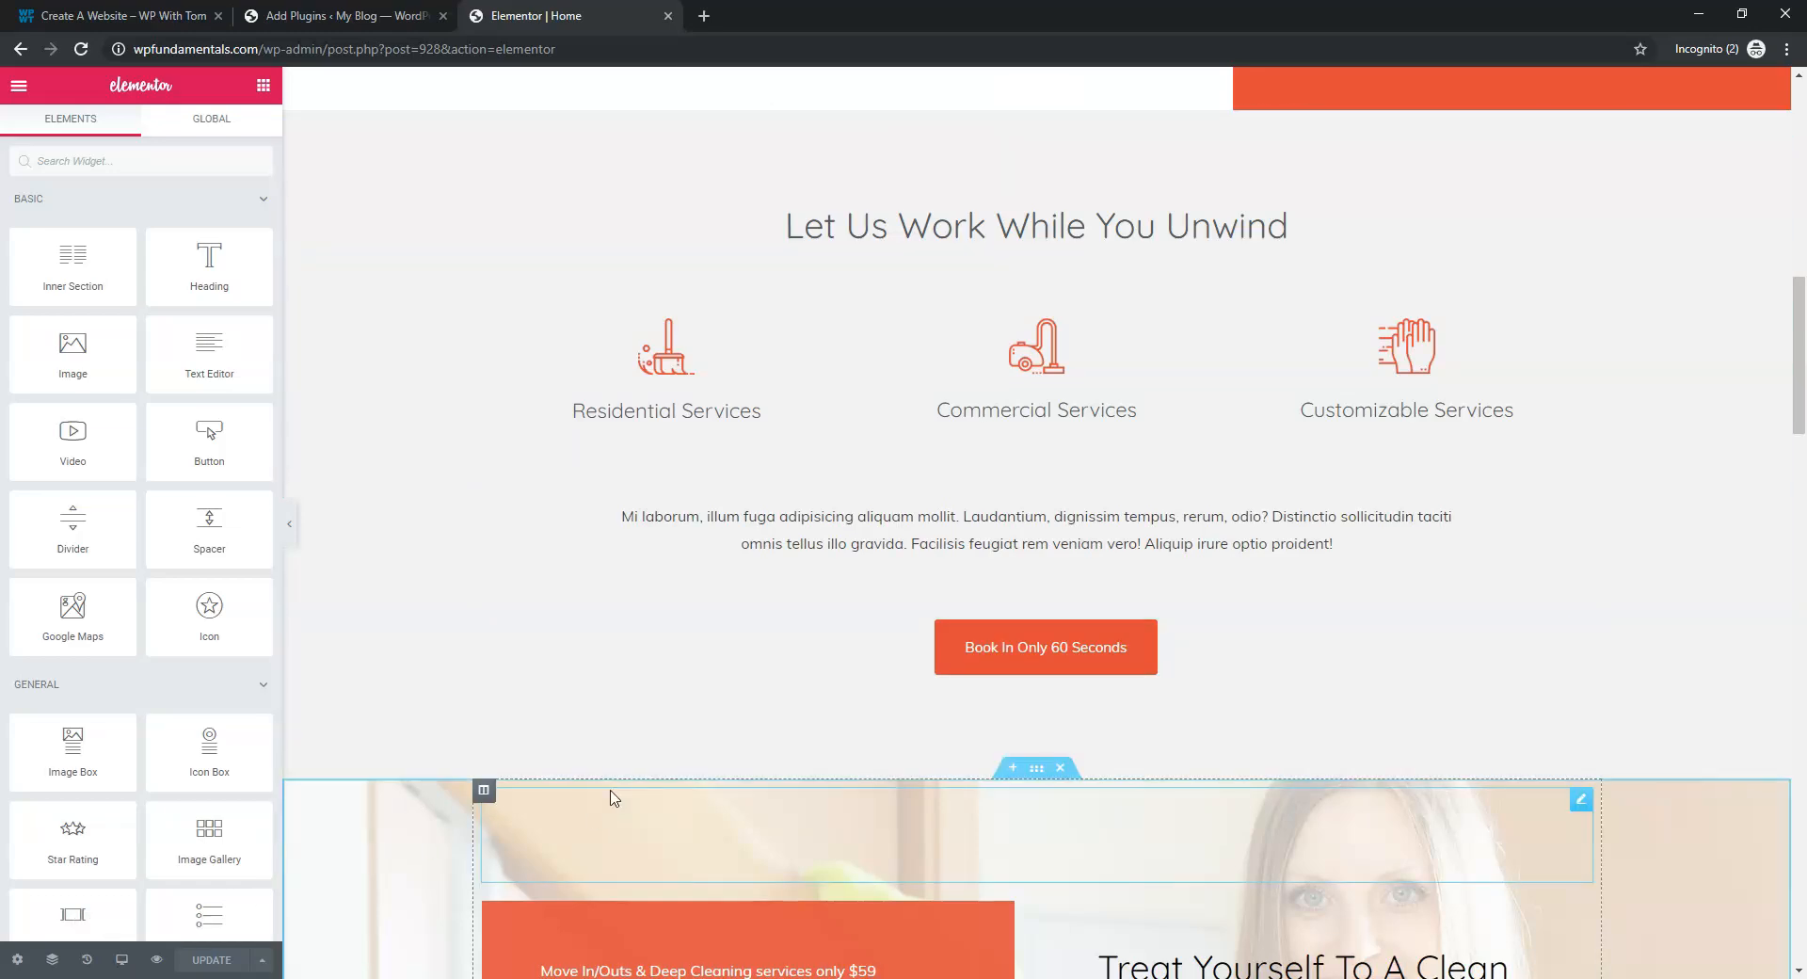
pyautogui.scroll(10, 645, 707)
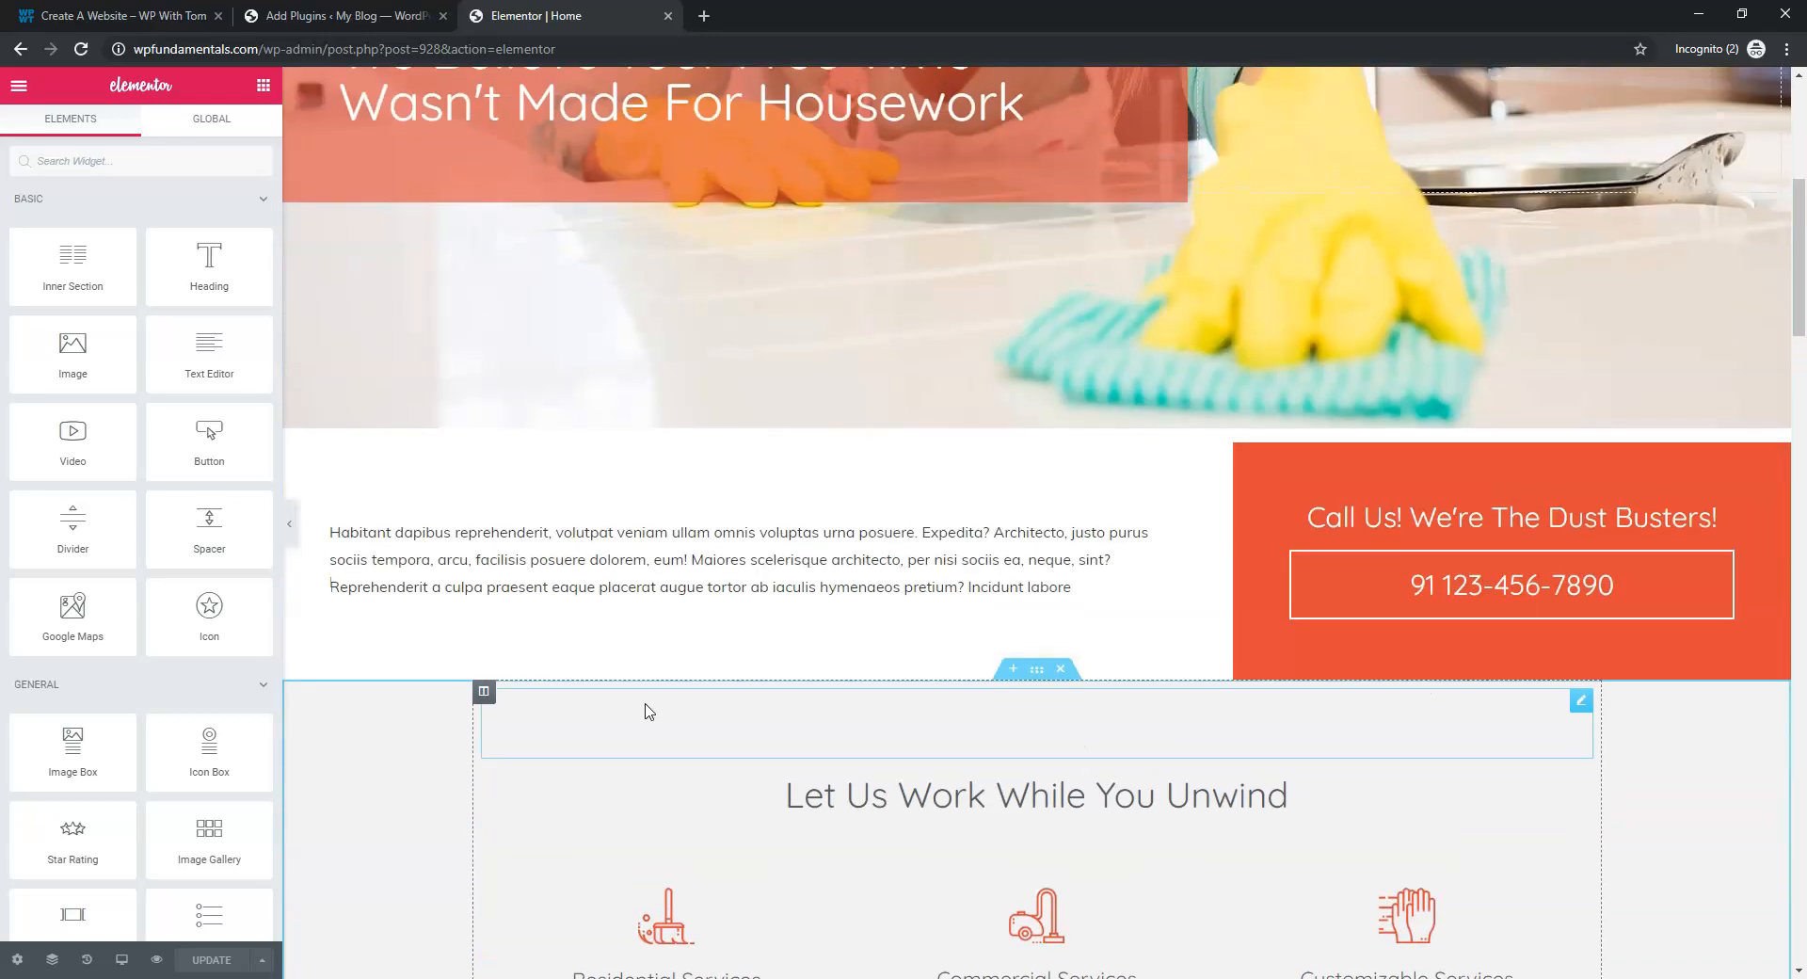
pyautogui.scroll(1, 645, 708)
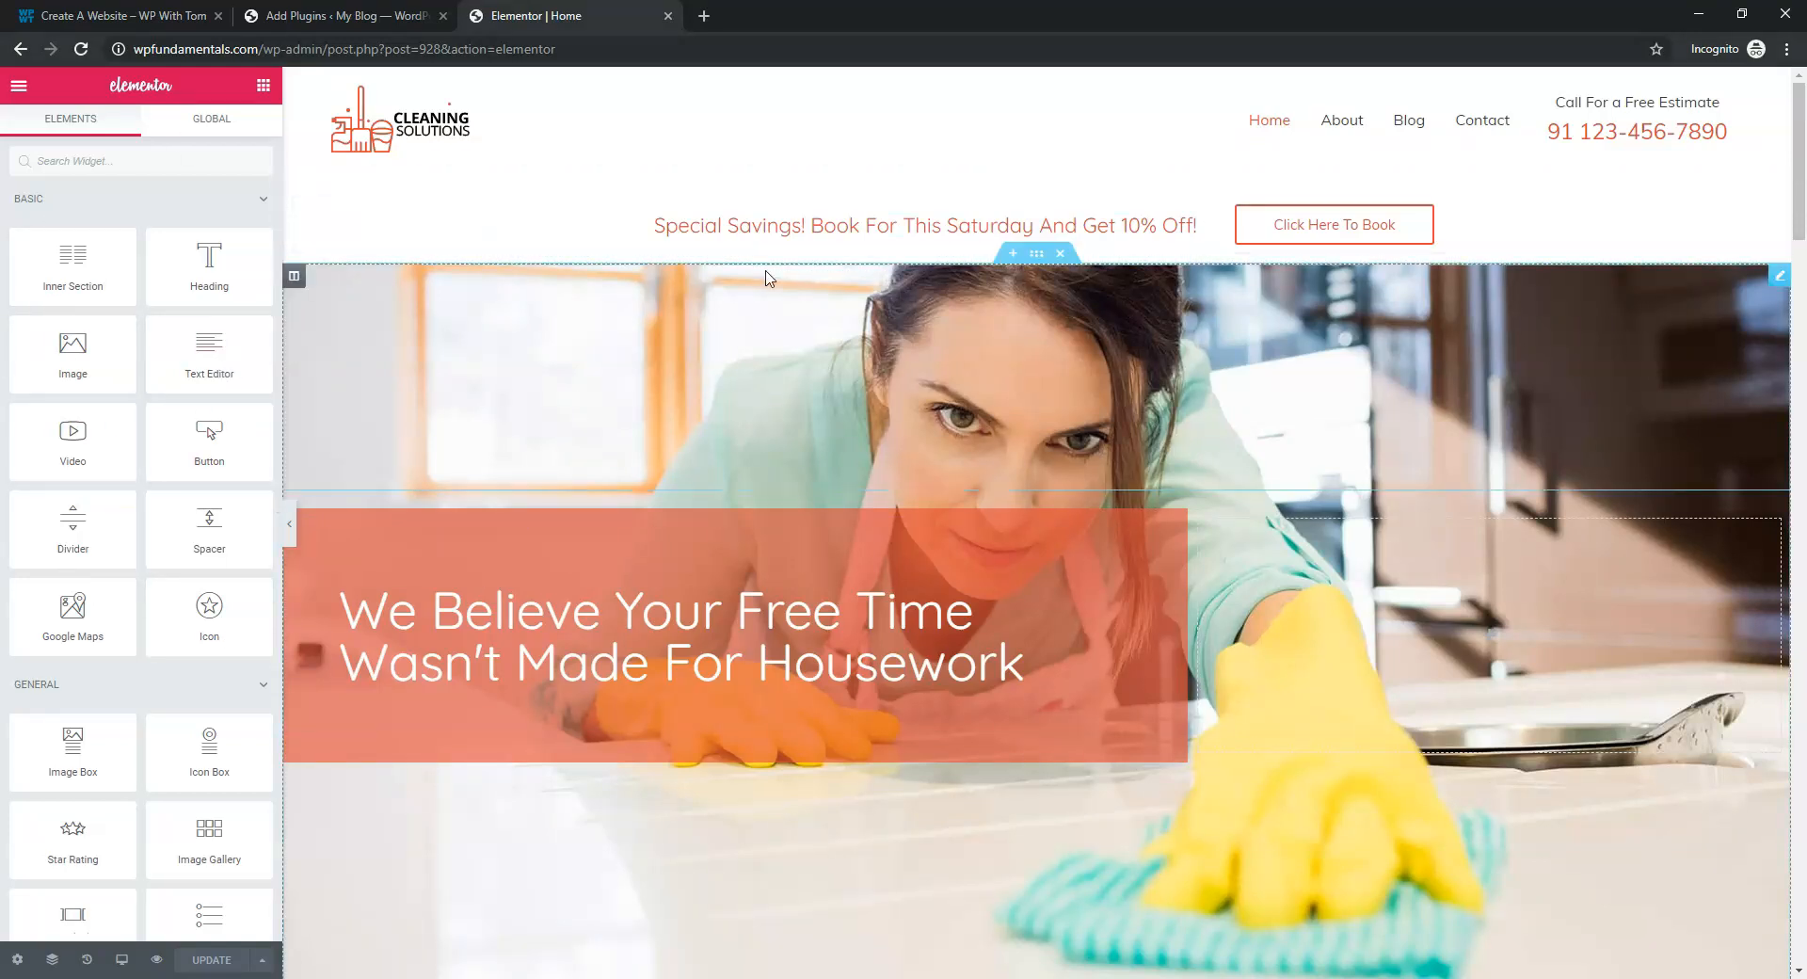
pyautogui.click(97, 19)
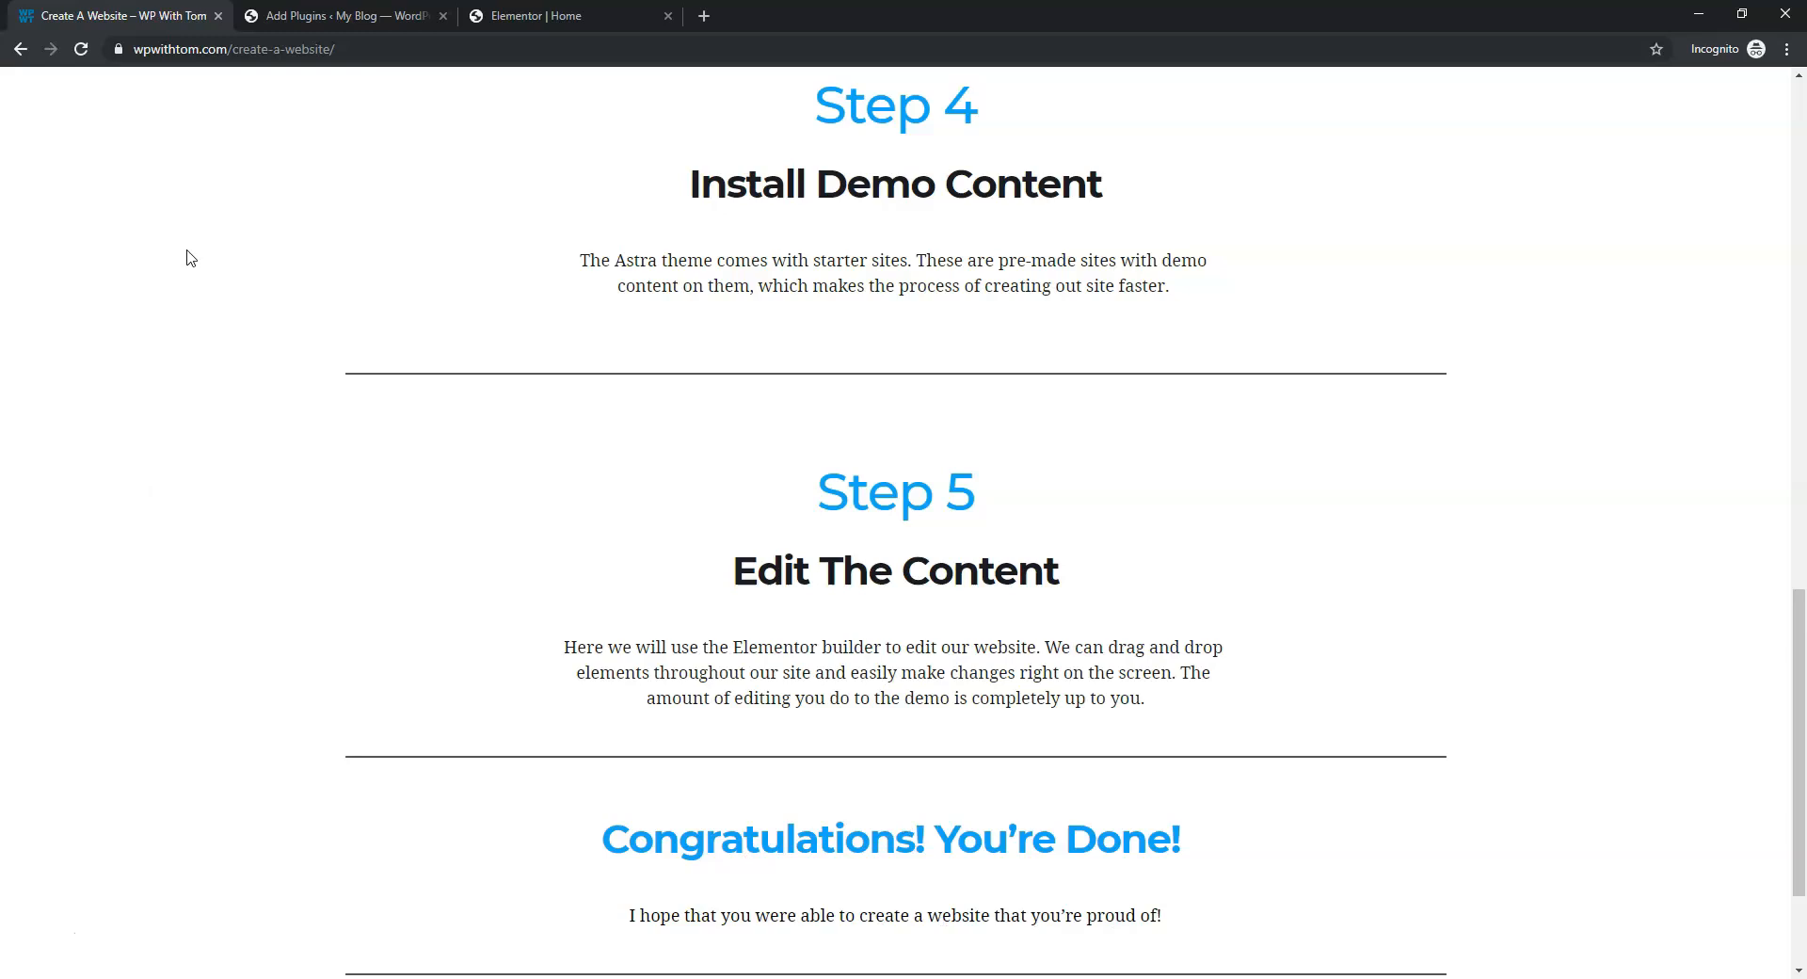
# Close the 'Create A Website – WP With Tom' tutorial tab
pyautogui.click(217, 15)
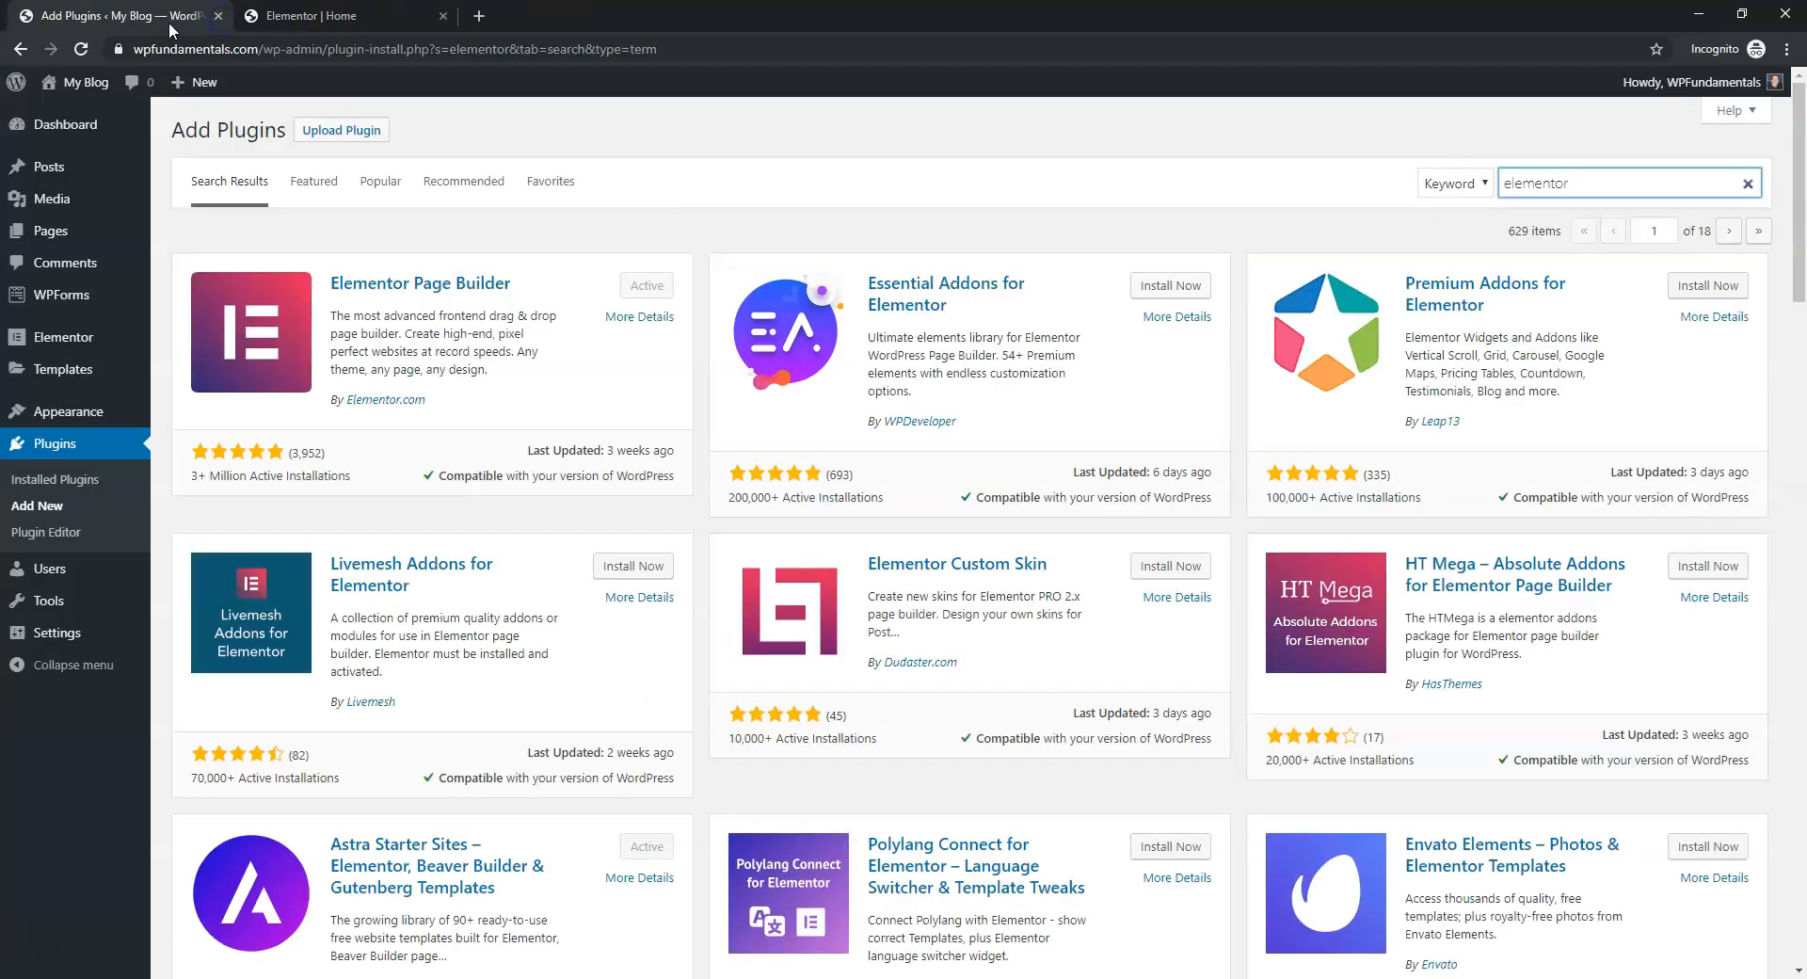
# Switch back to the 'Elementor | Home' tab for the Cleaning Solutions home page
pyautogui.click(310, 15)
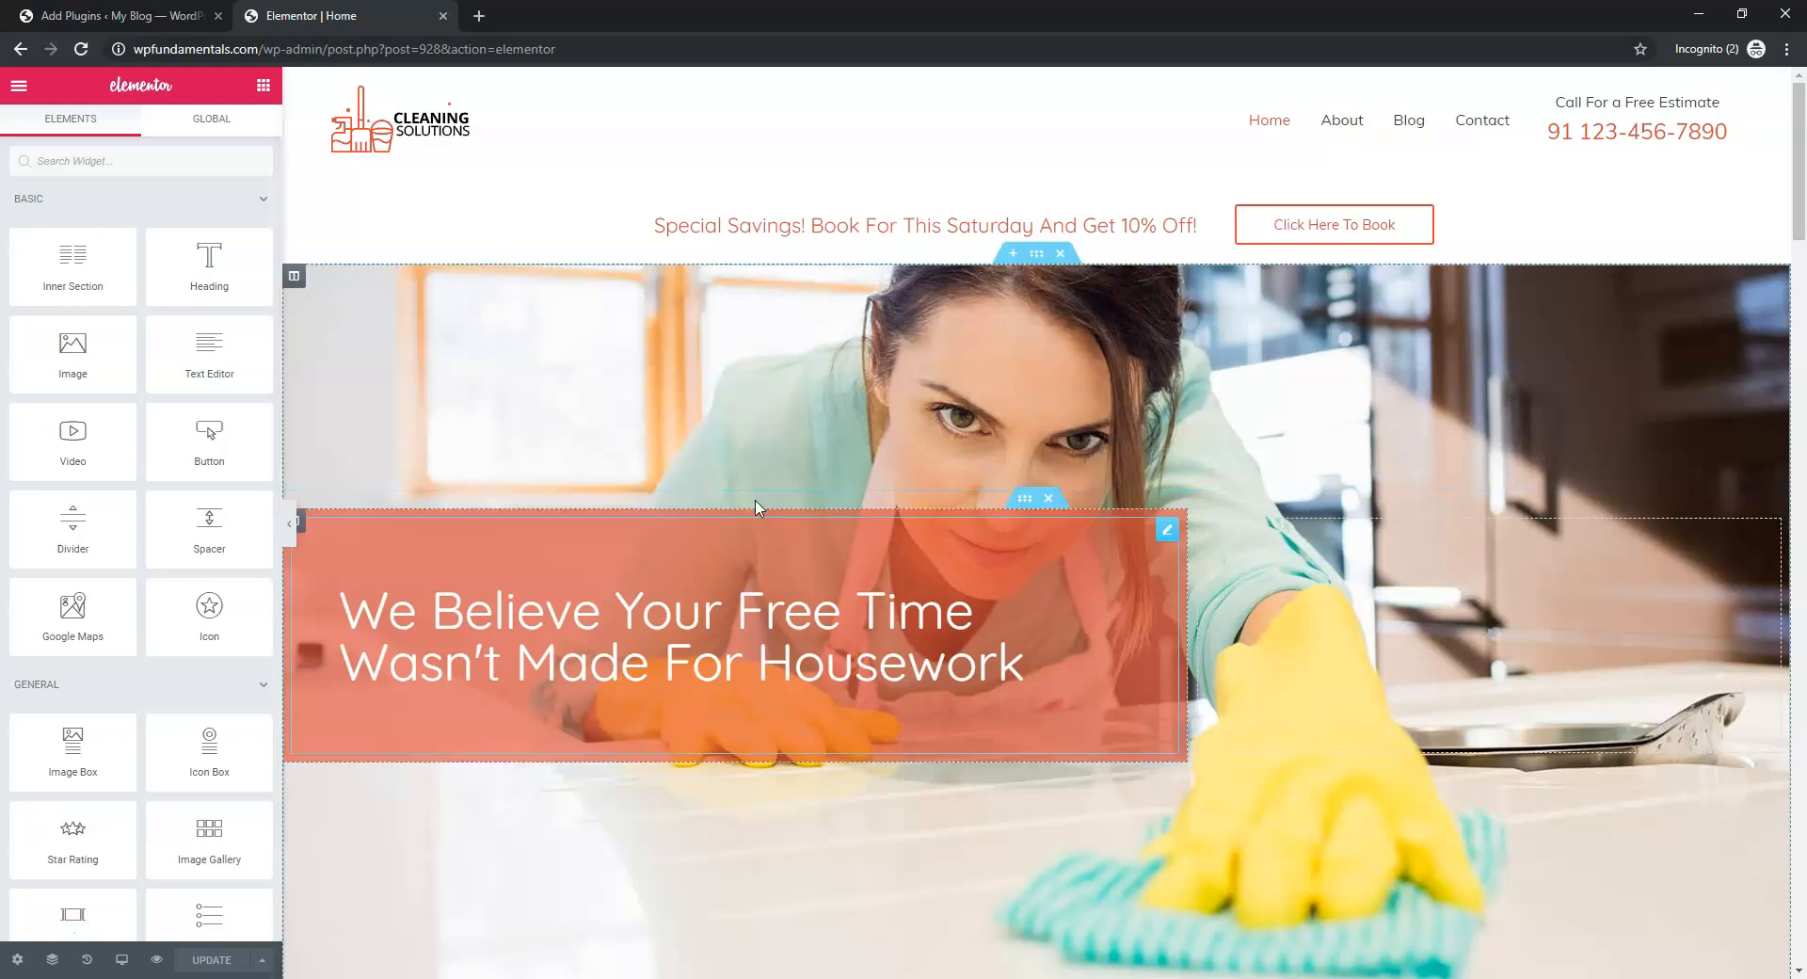
# Open the hero heading, retype its ending as 'For Housework', and select the Title field text
pyautogui.click(530, 623)
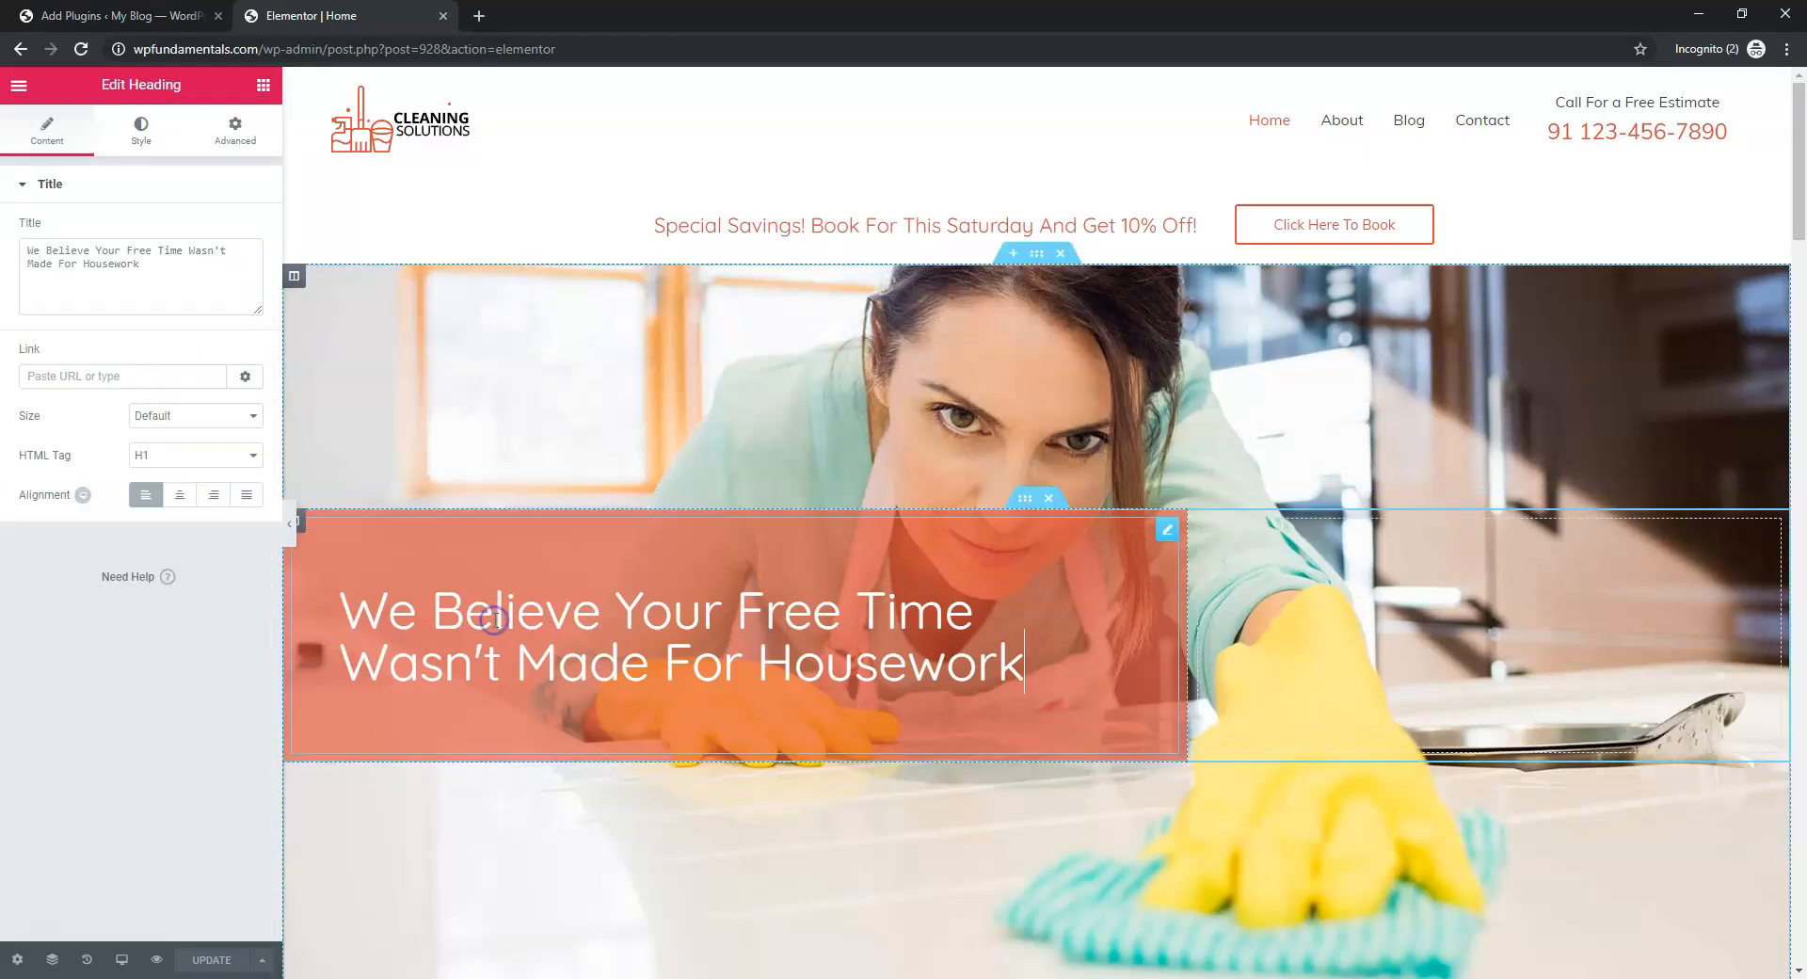
pyautogui.moveTo(1023, 663); pyautogui.dragTo(870, 626)
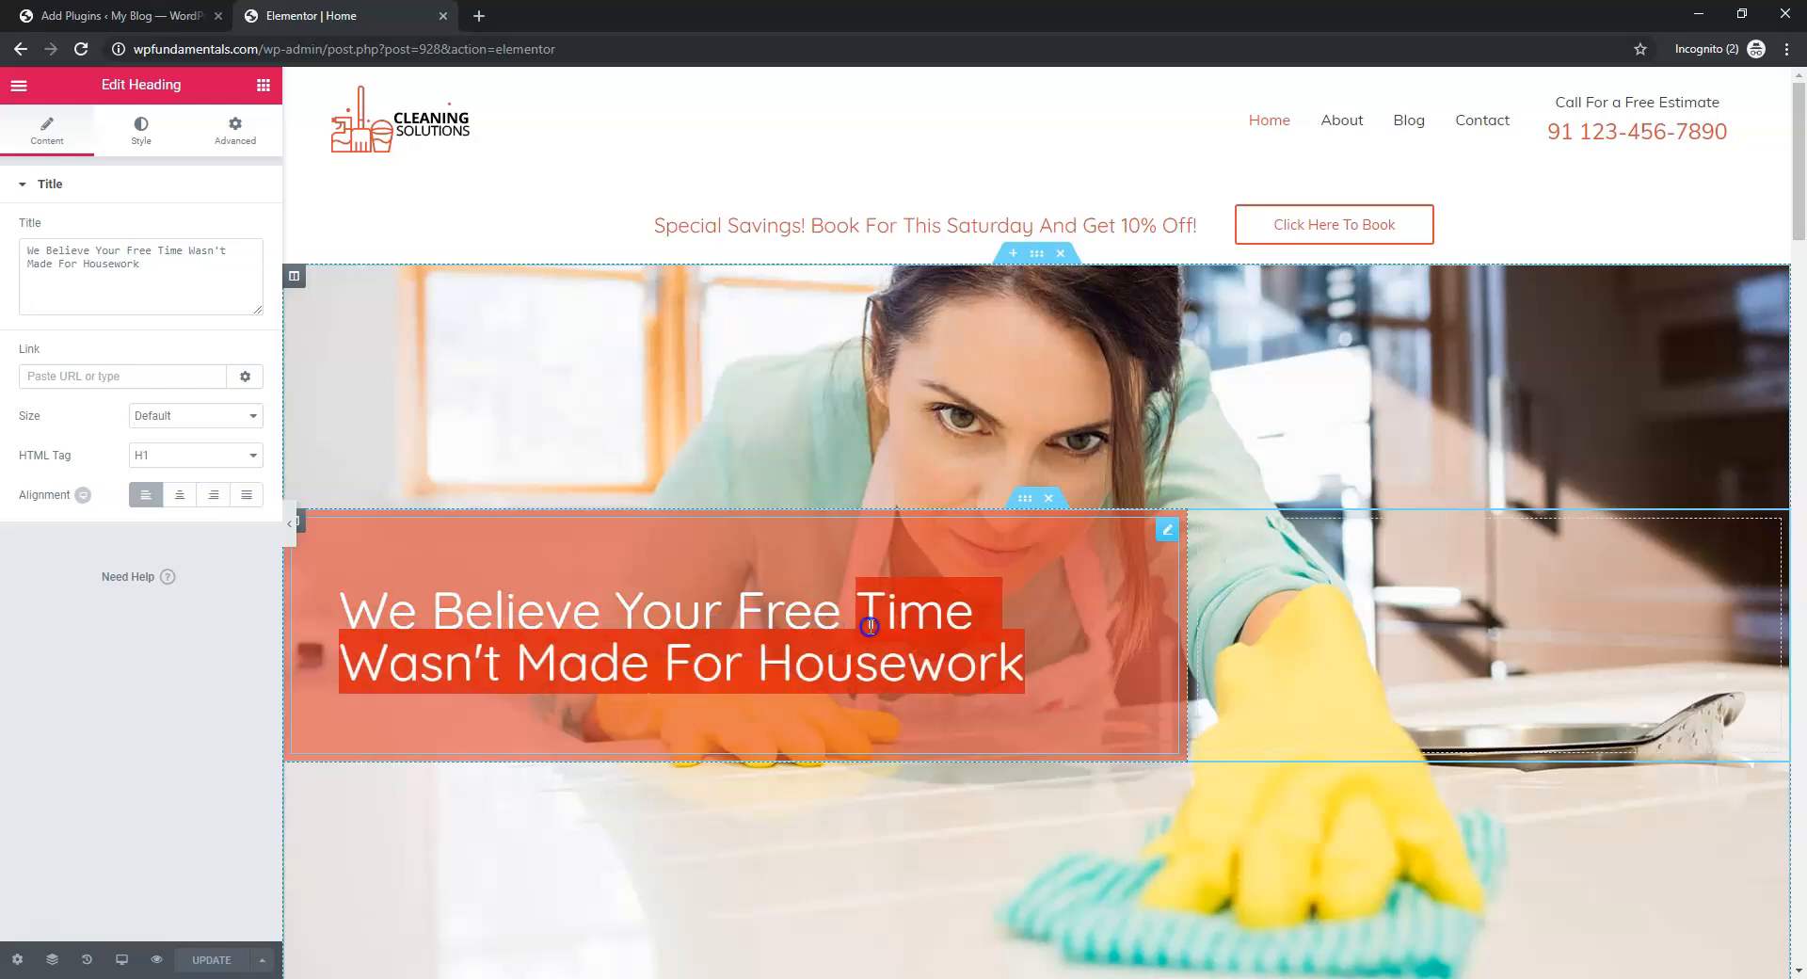
pyautogui.click(870, 627)
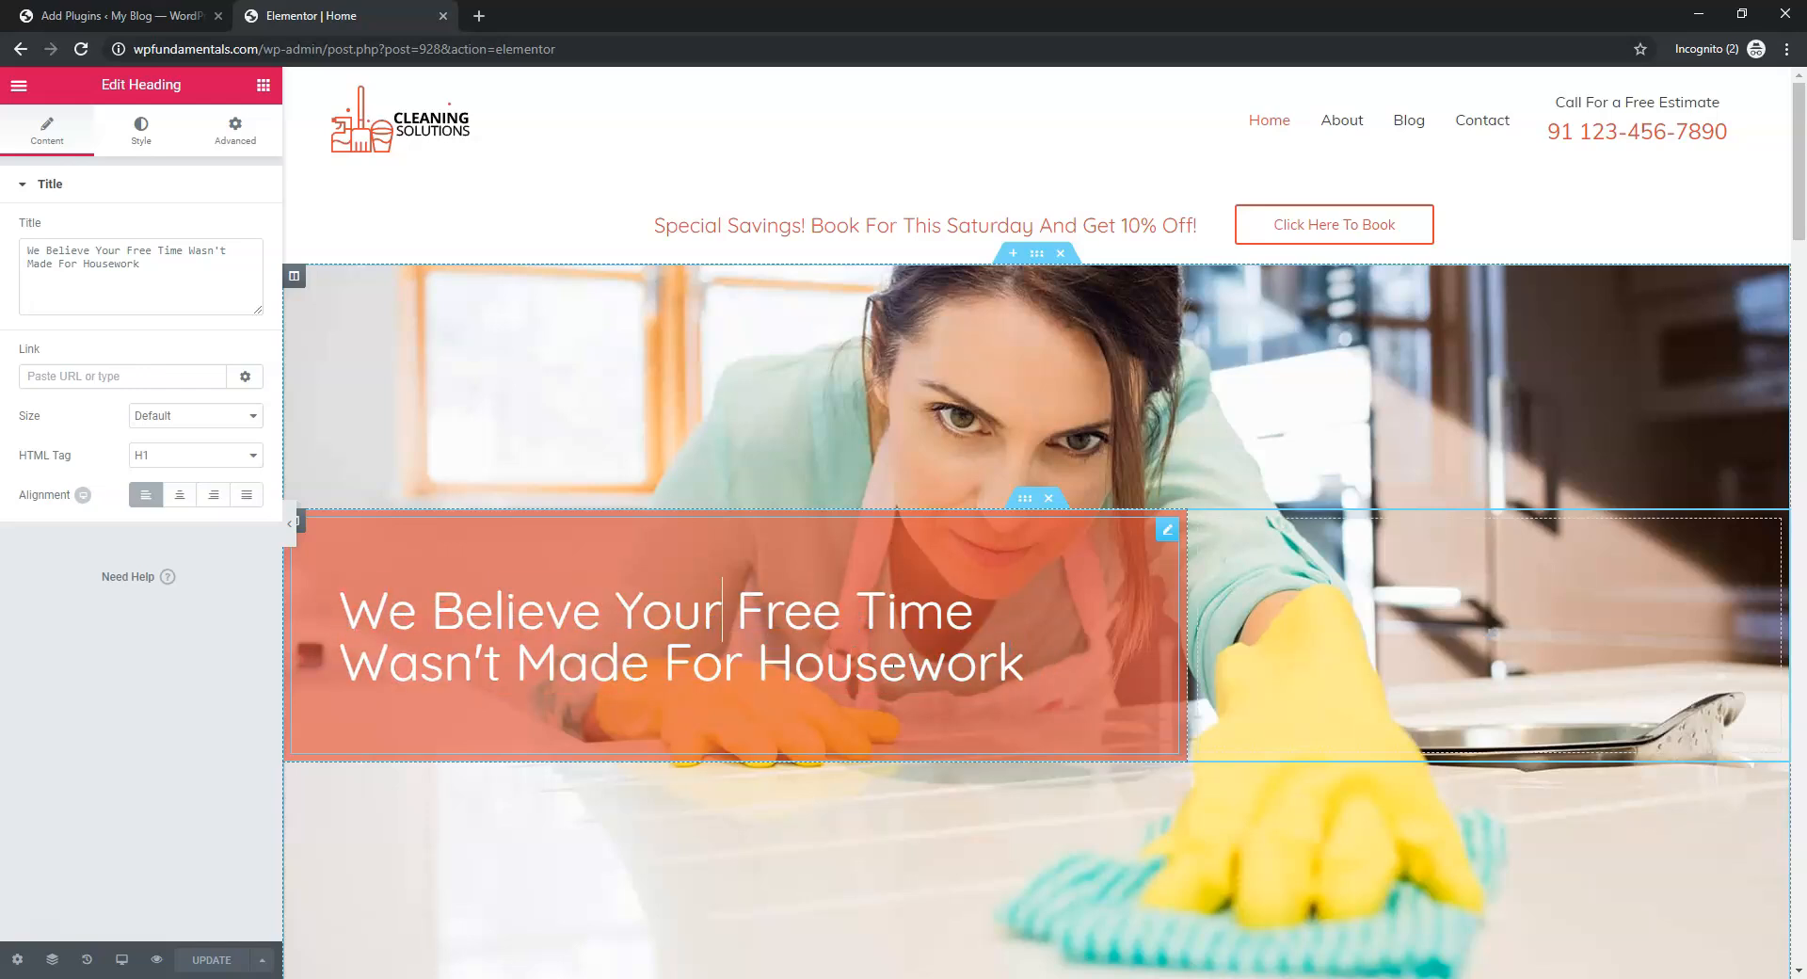
pyautogui.moveTo(1026, 665); pyautogui.dragTo(786, 668)
pyautogui.press('BackSpace')
pyautogui.press('BackSpace')
pyautogui.press('BackSpace')
pyautogui.press('BackSpace')
pyautogui.press('BackSpace')
pyautogui.press('BackSpace')
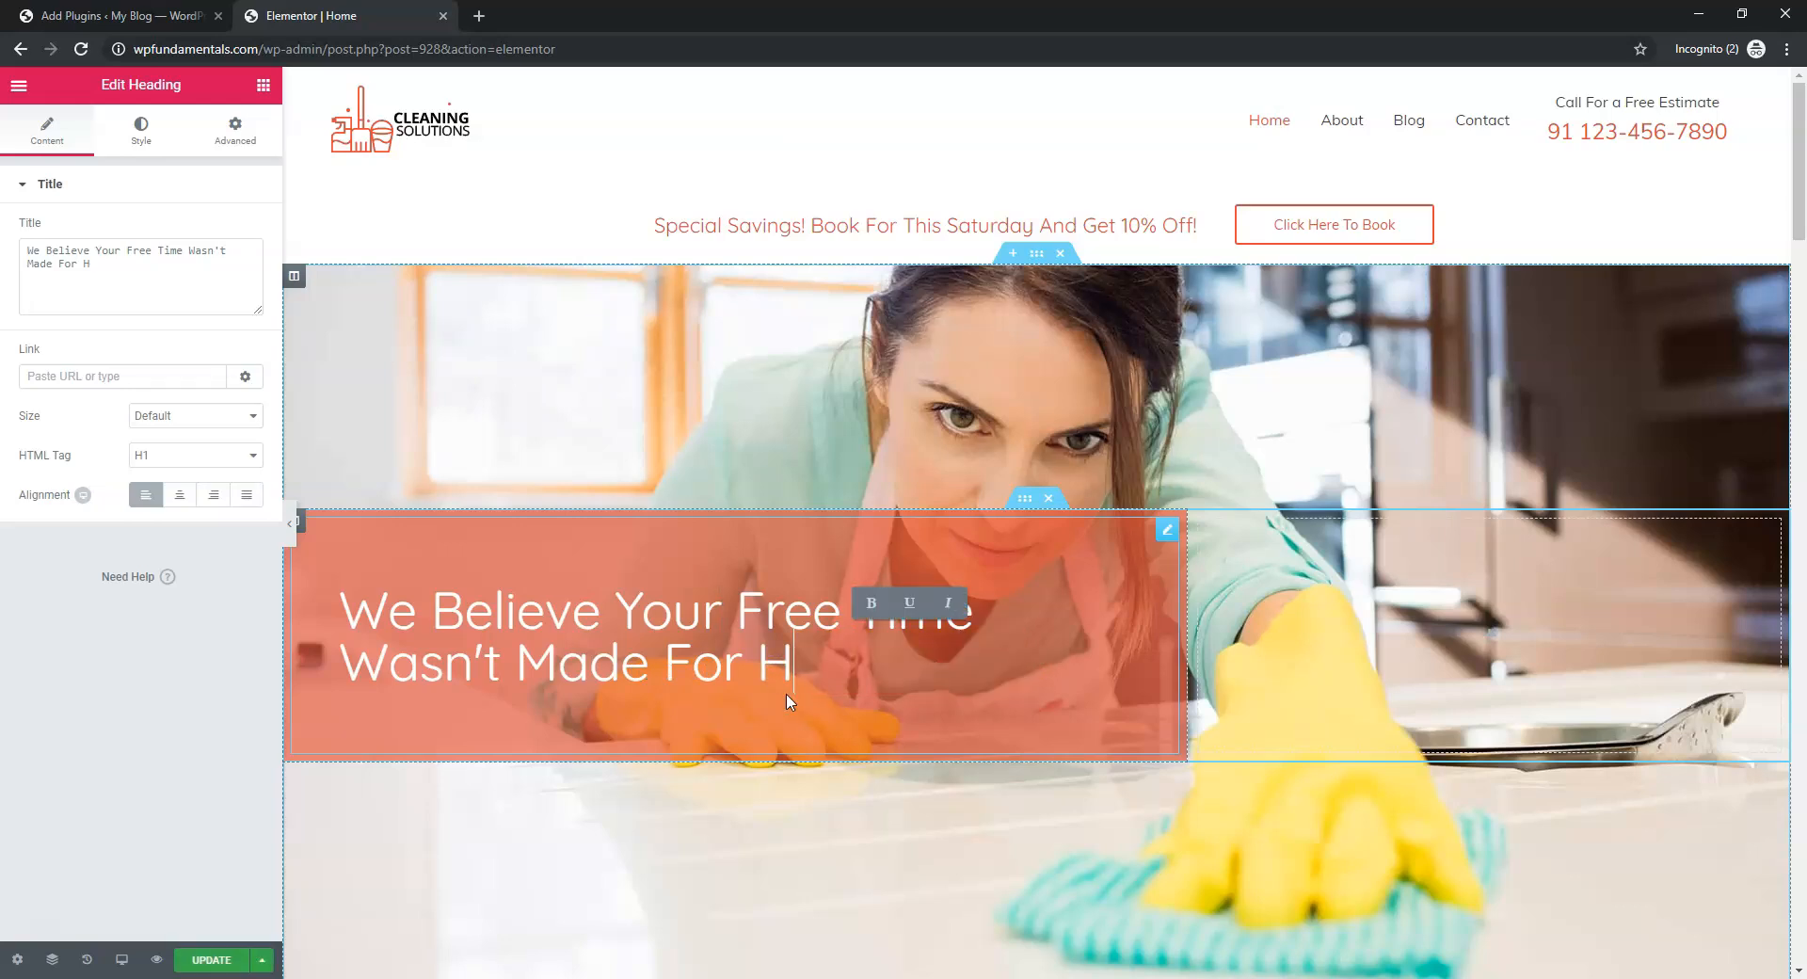
pyautogui.write('For Housework')
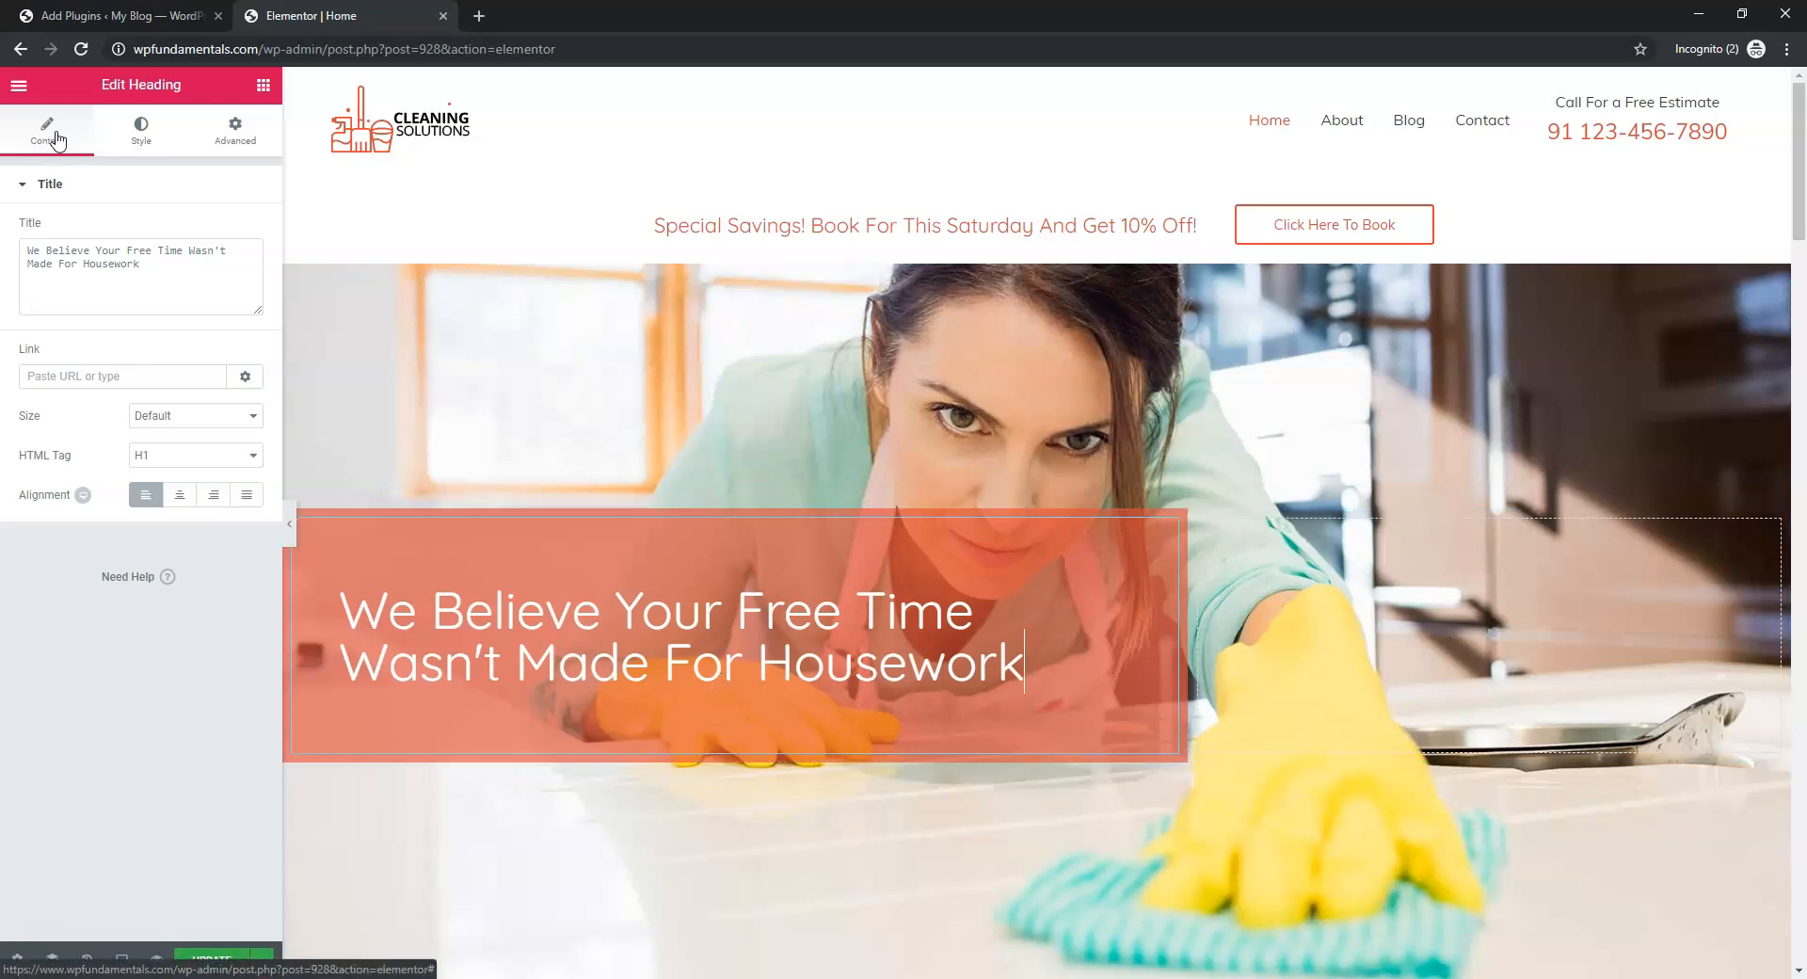
pyautogui.moveTo(166, 268); pyautogui.dragTo(19, 253)
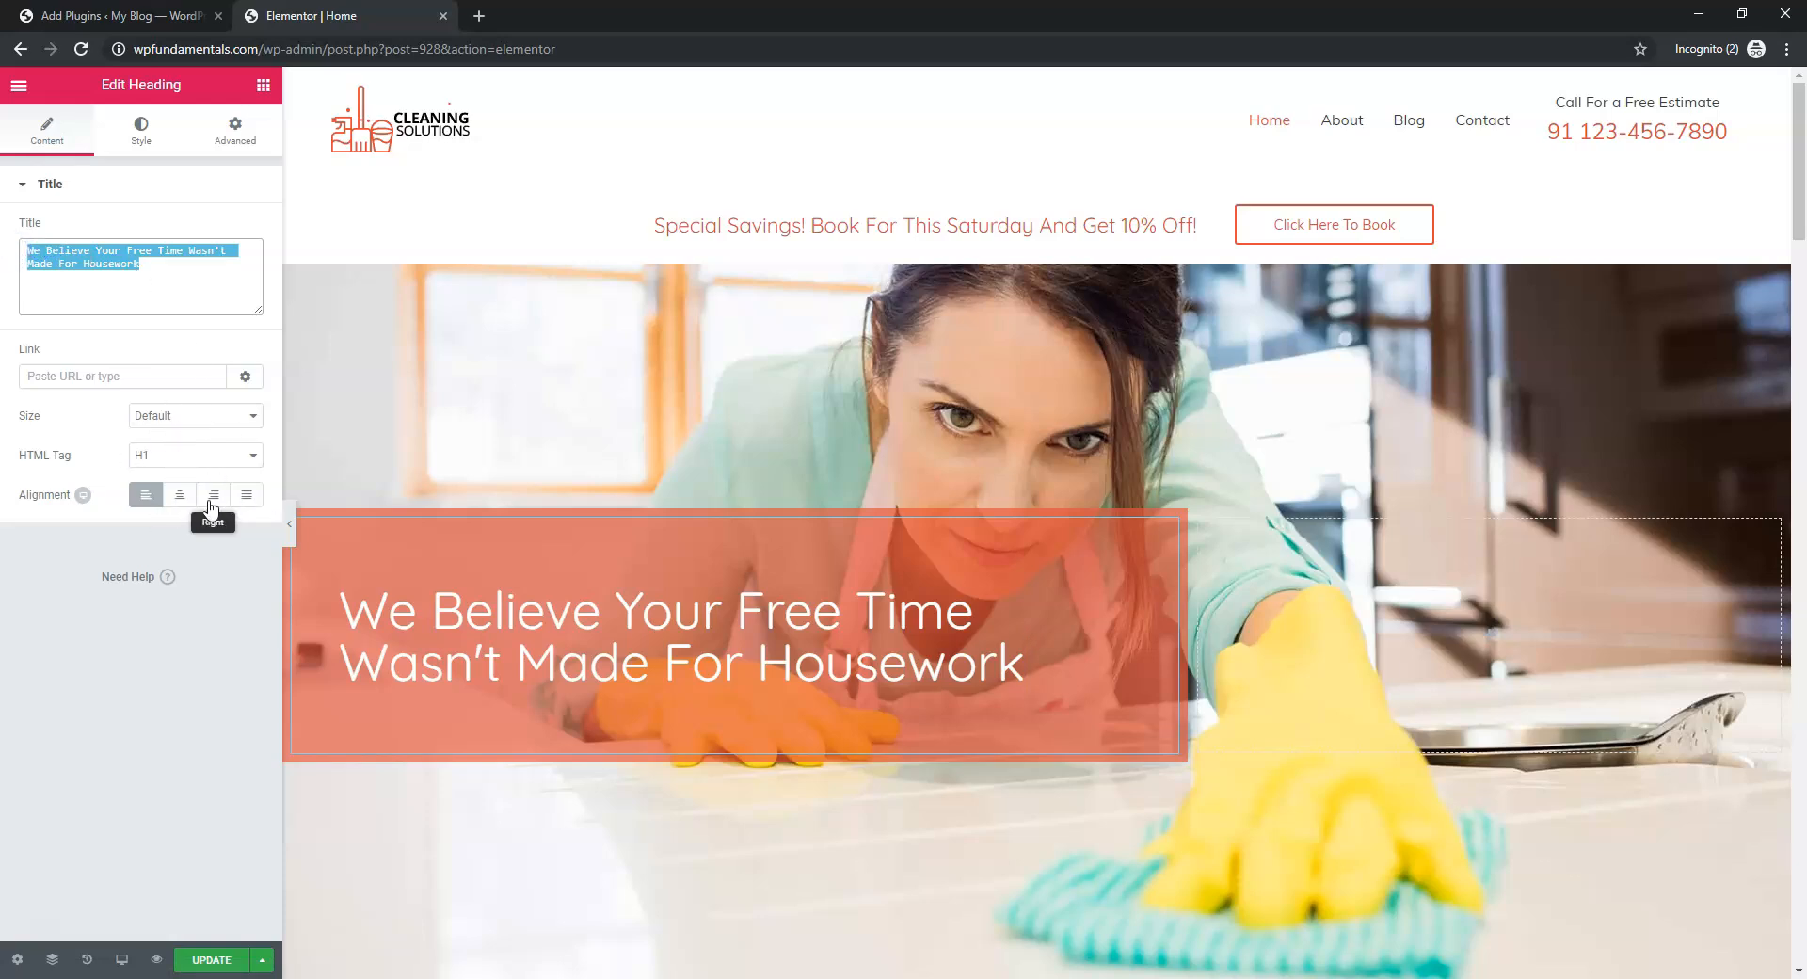
# Try black and green on the hero heading's text colour, revert to white, and open Typography
pyautogui.click(149, 139)
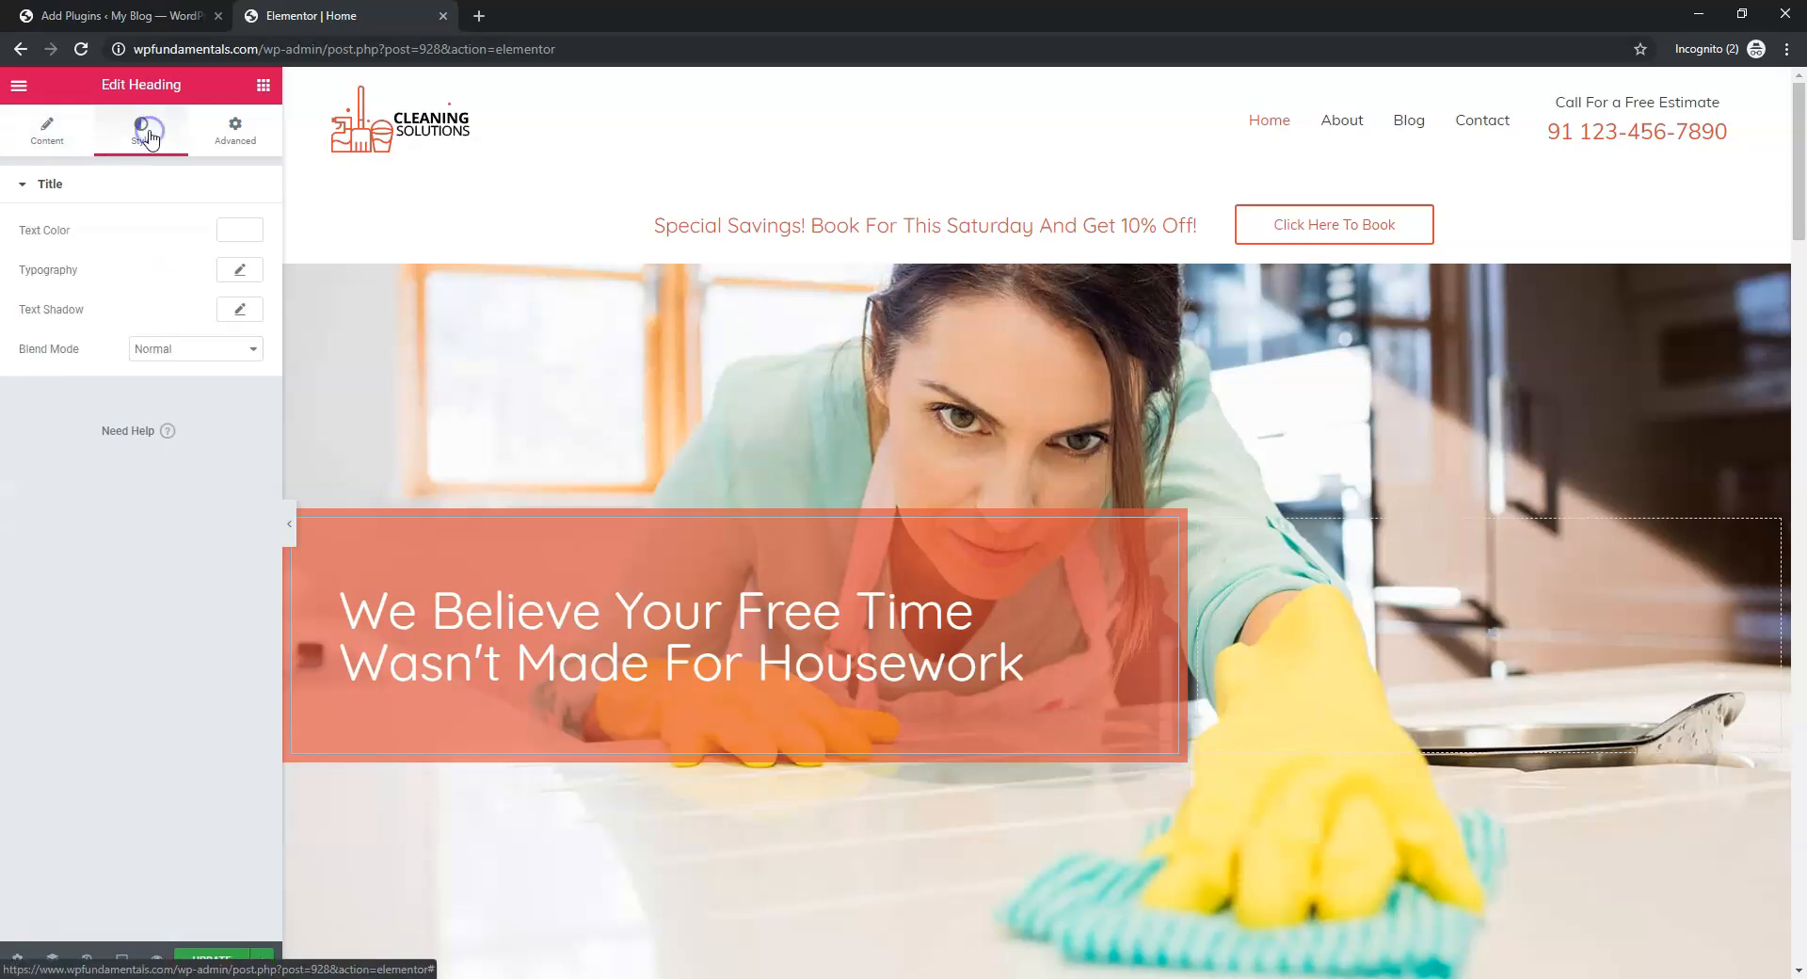
pyautogui.click(237, 233)
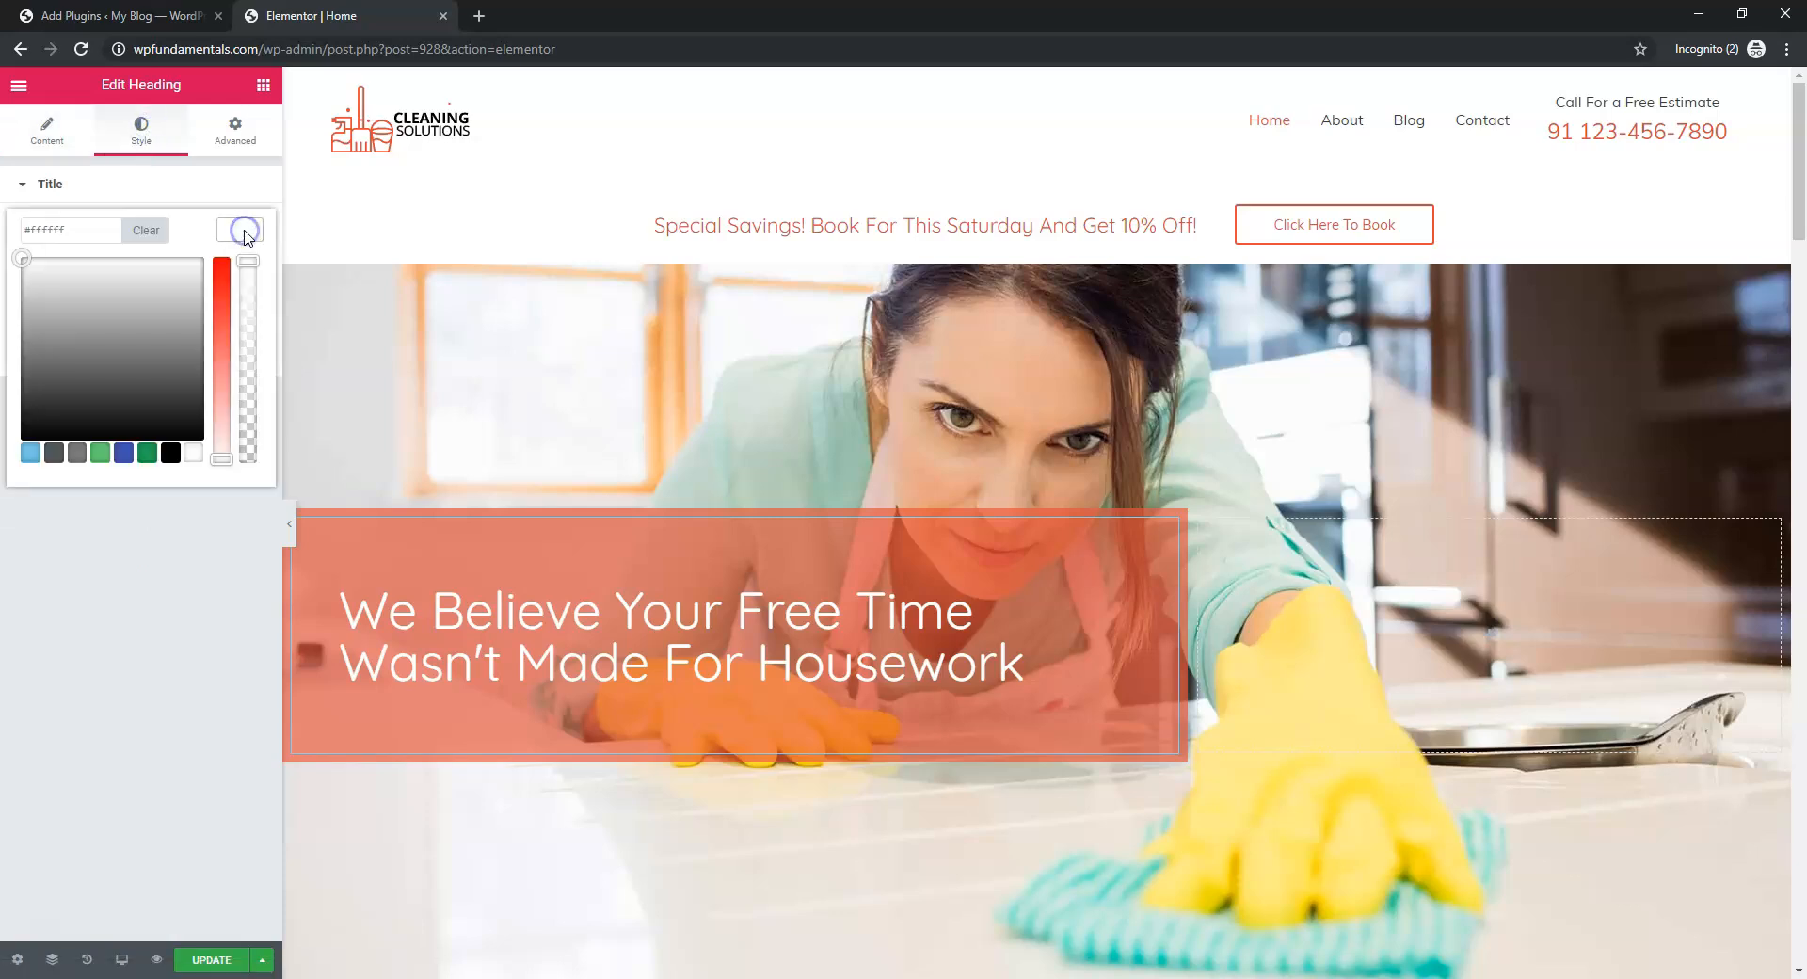
pyautogui.click(169, 454)
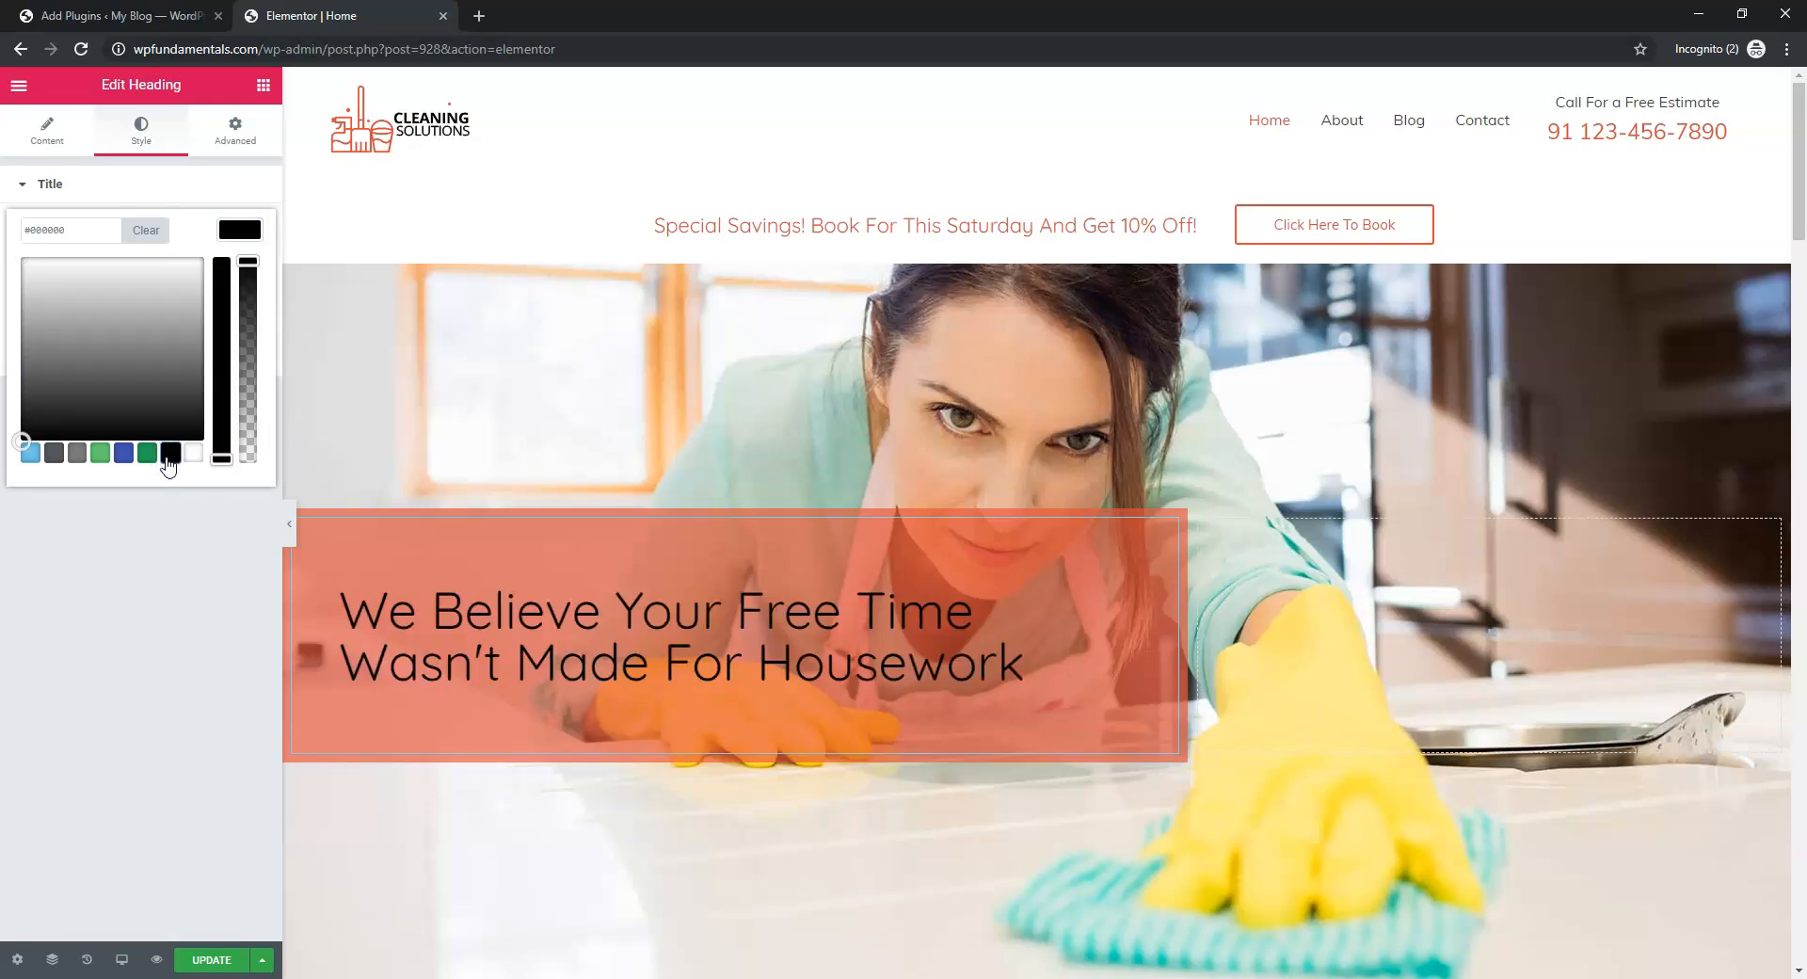
pyautogui.click(30, 453)
pyautogui.moveTo(72, 408)
pyautogui.mouseDown()
pyautogui.moveTo(121, 293)
pyautogui.moveTo(69, 379)
pyautogui.moveTo(92, 311)
pyautogui.mouseUp()
pyautogui.moveTo(221, 356); pyautogui.dragTo(220, 208)
pyautogui.click(239, 232)
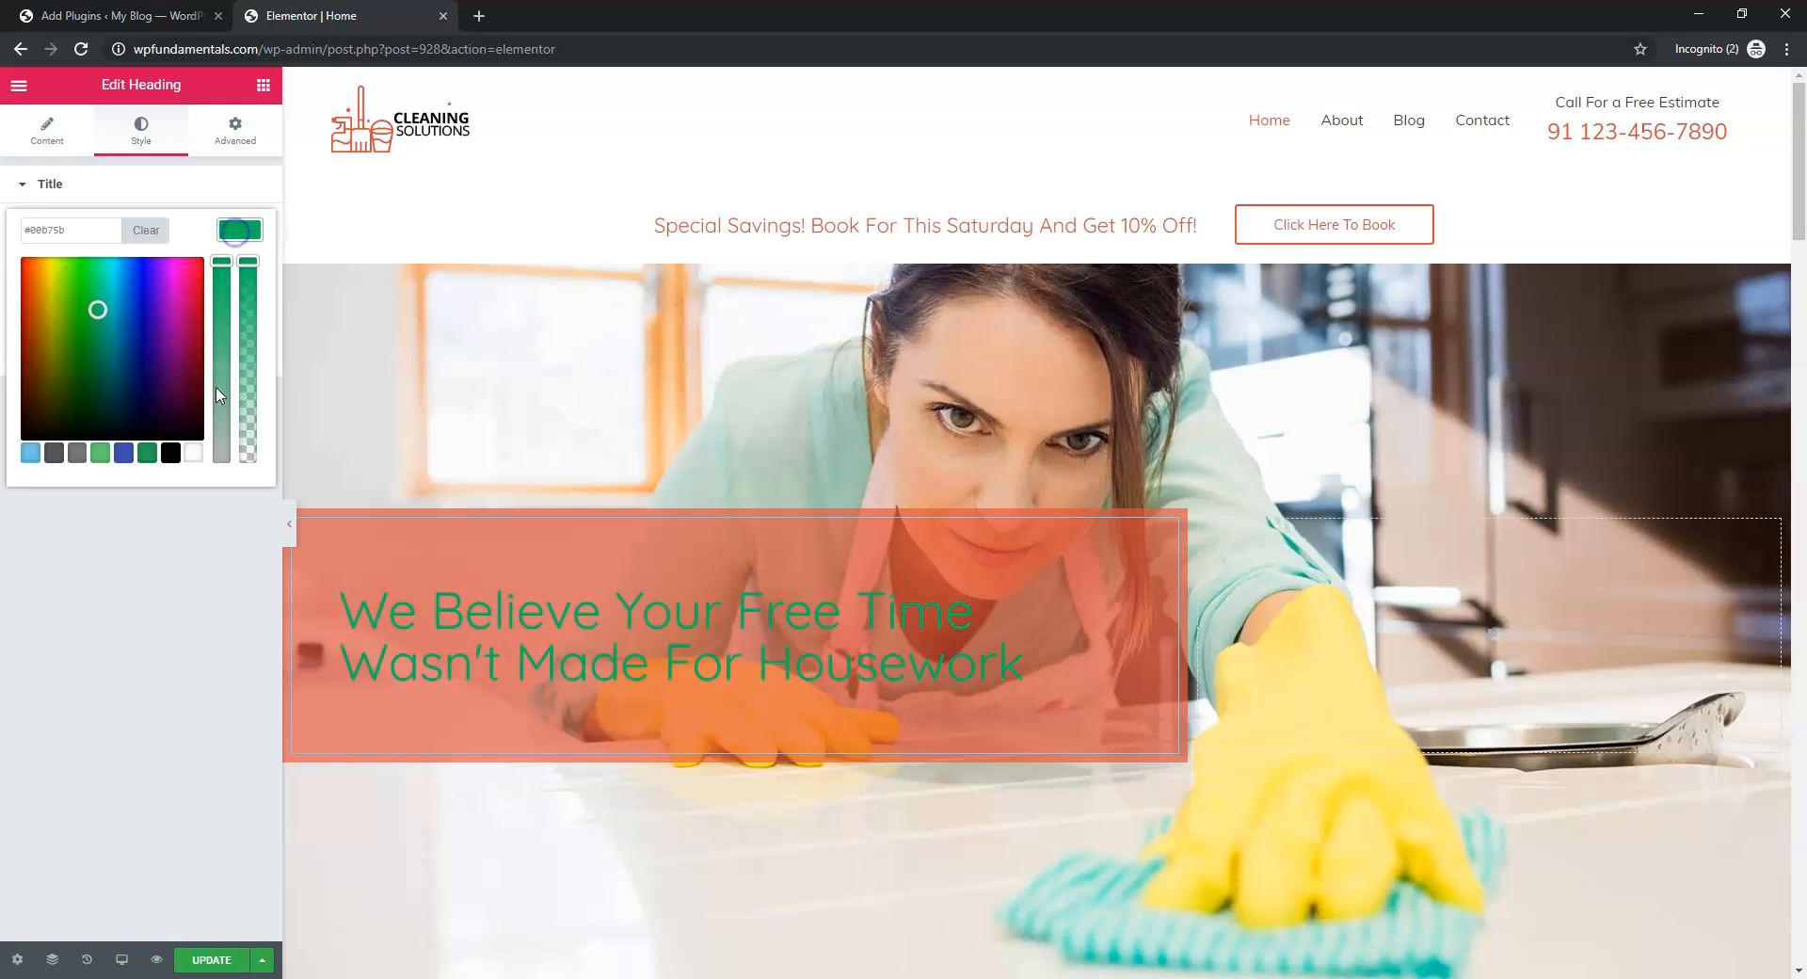
pyautogui.click(194, 454)
pyautogui.click(186, 516)
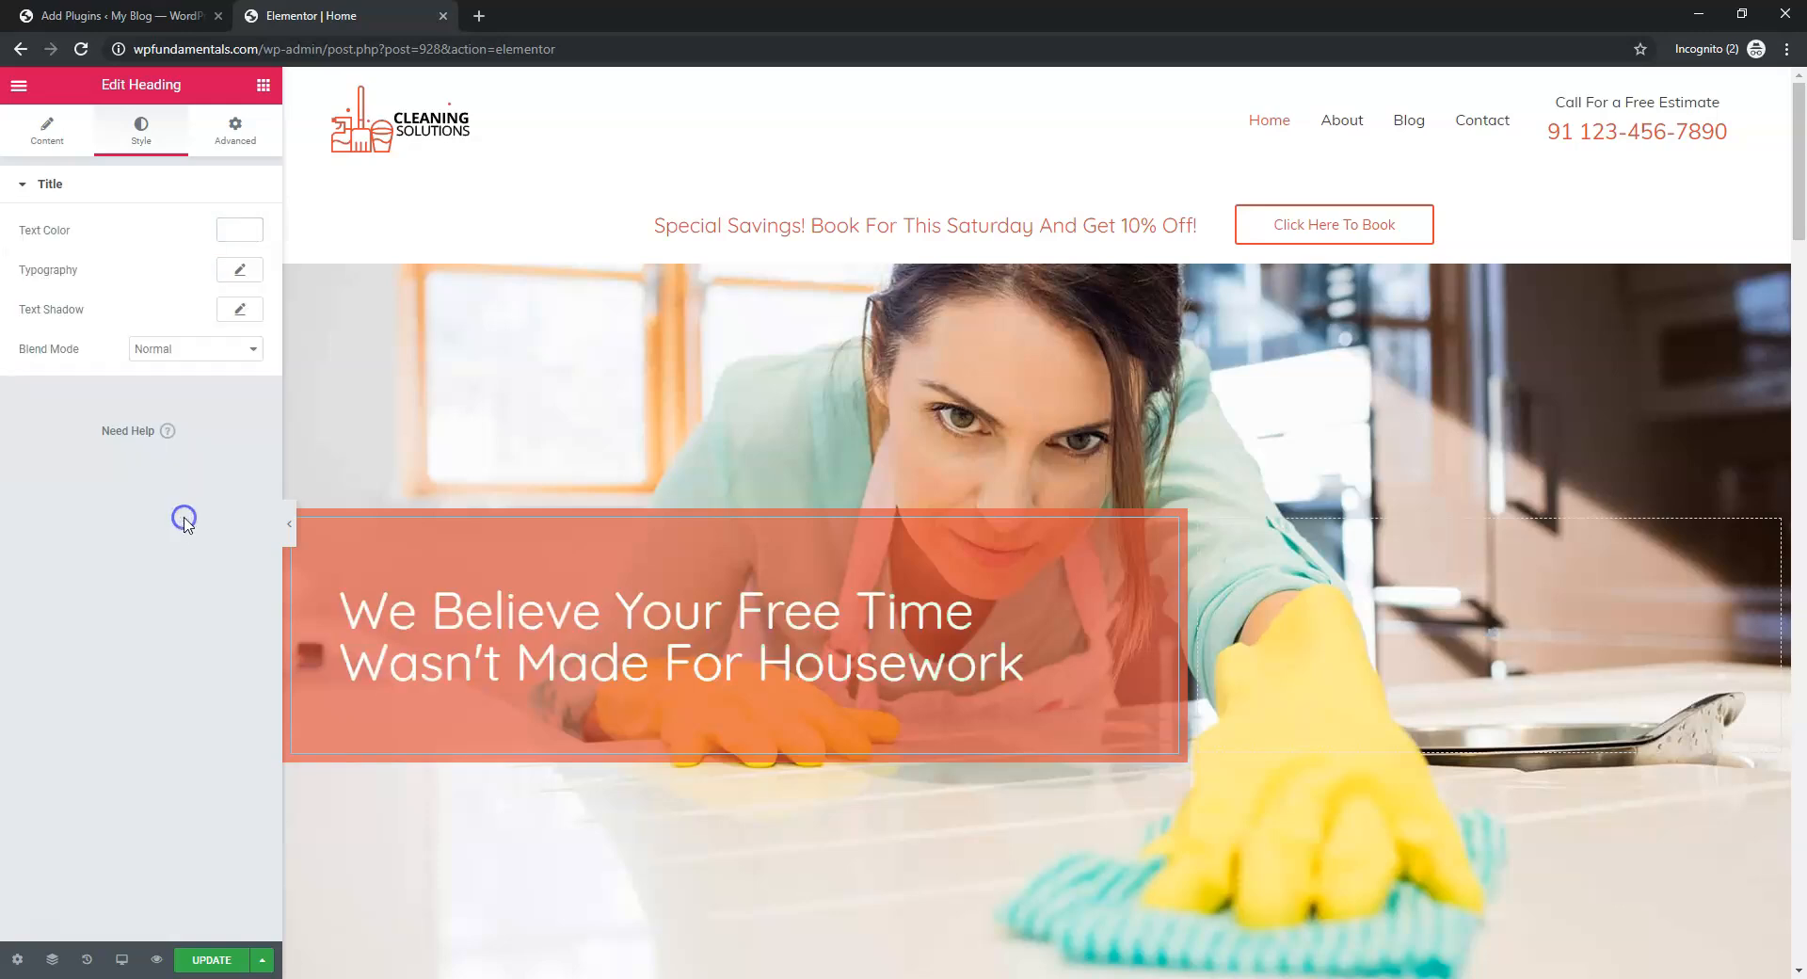
pyautogui.click(239, 271)
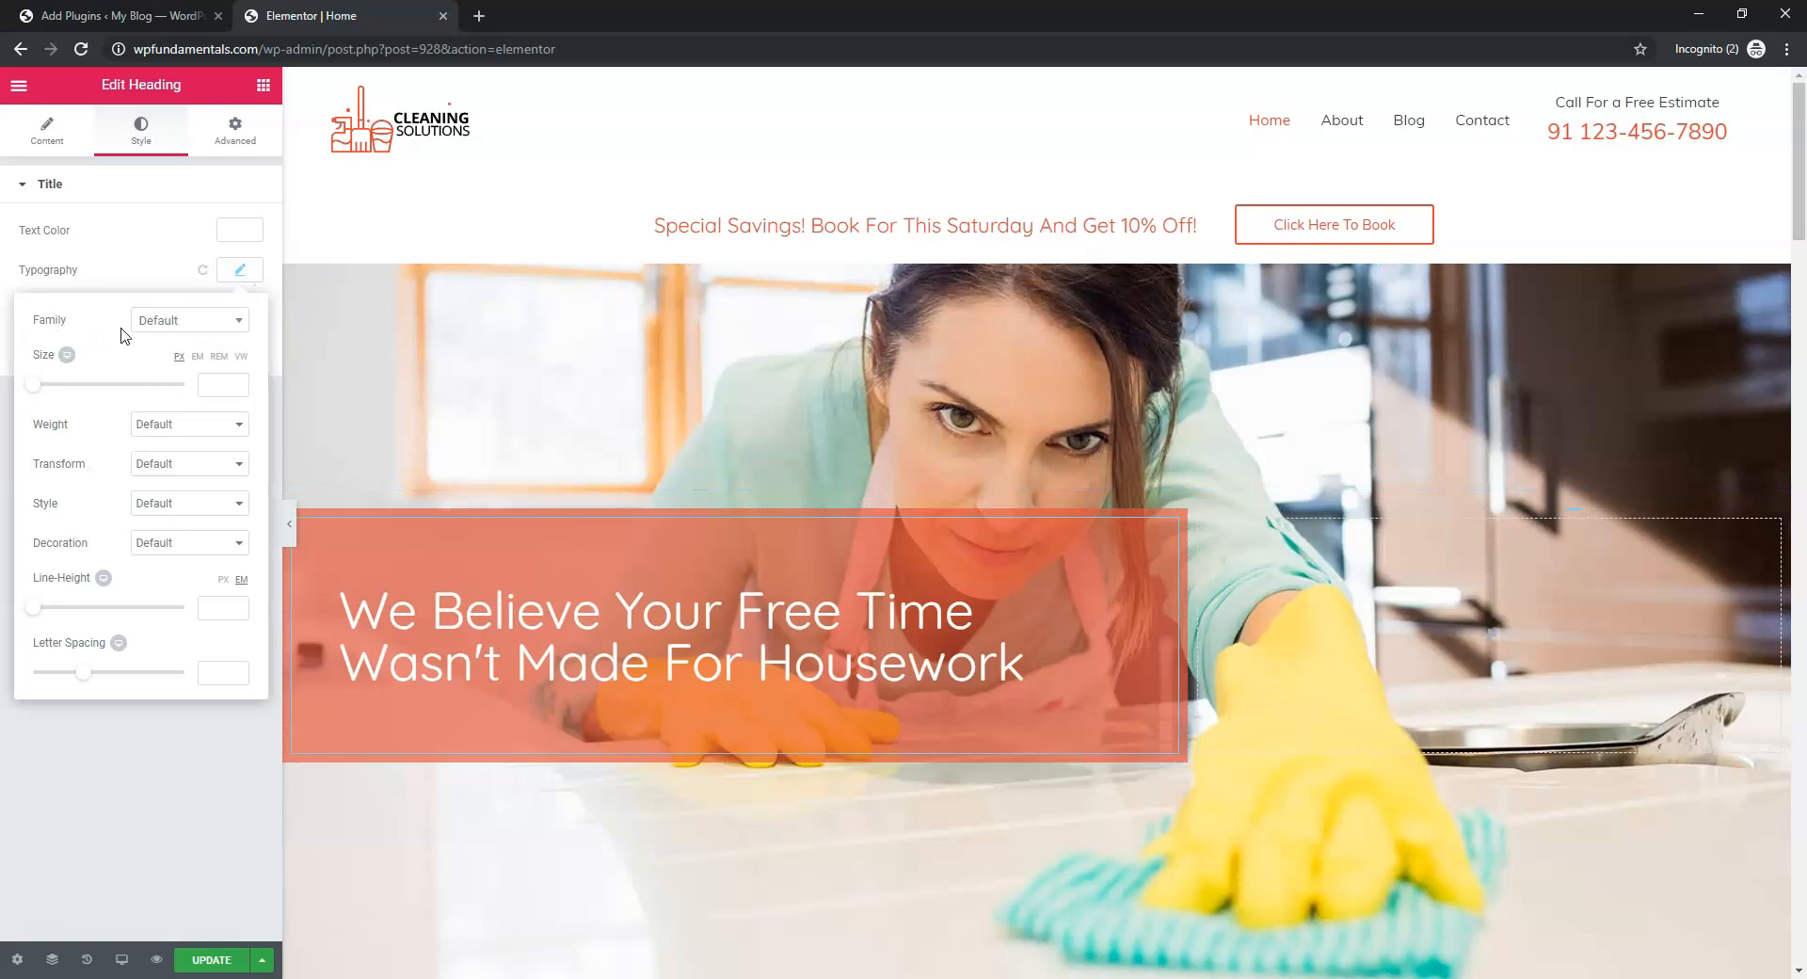
# Set the hero heading to the Cutive font at size 47 and update the page
pyautogui.click(225, 321)
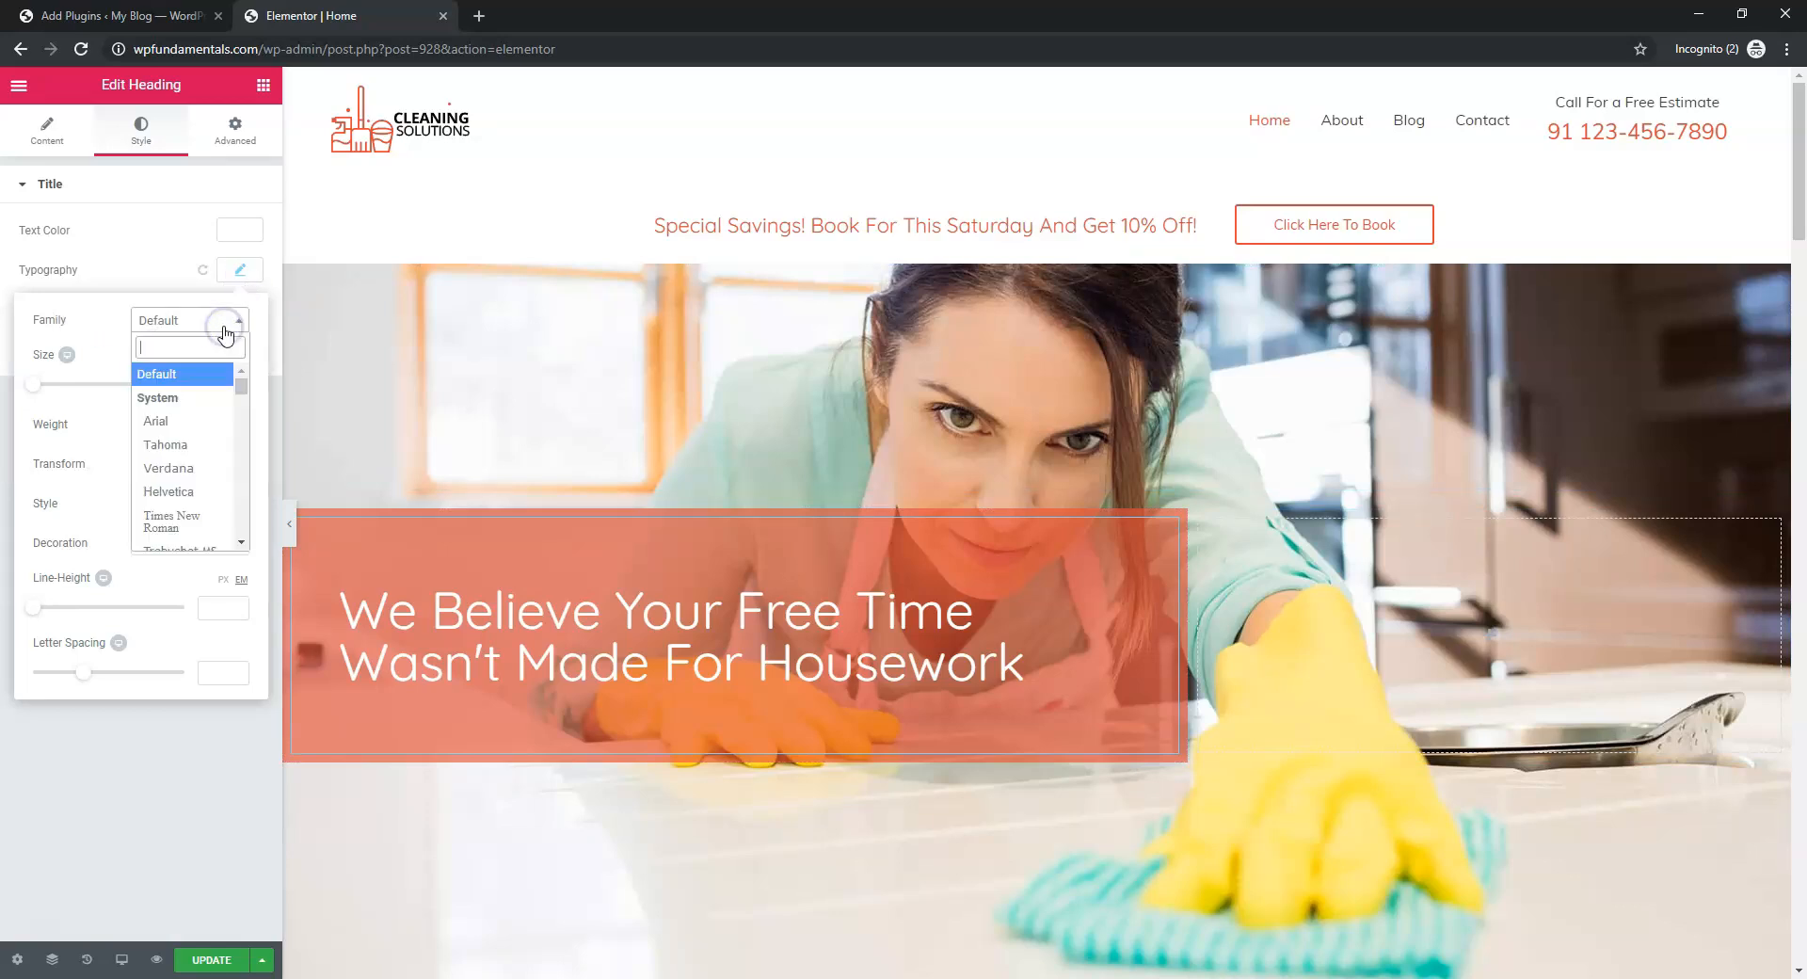
pyautogui.moveTo(242, 387); pyautogui.dragTo(248, 425)
pyautogui.scroll(-6, 176, 448)
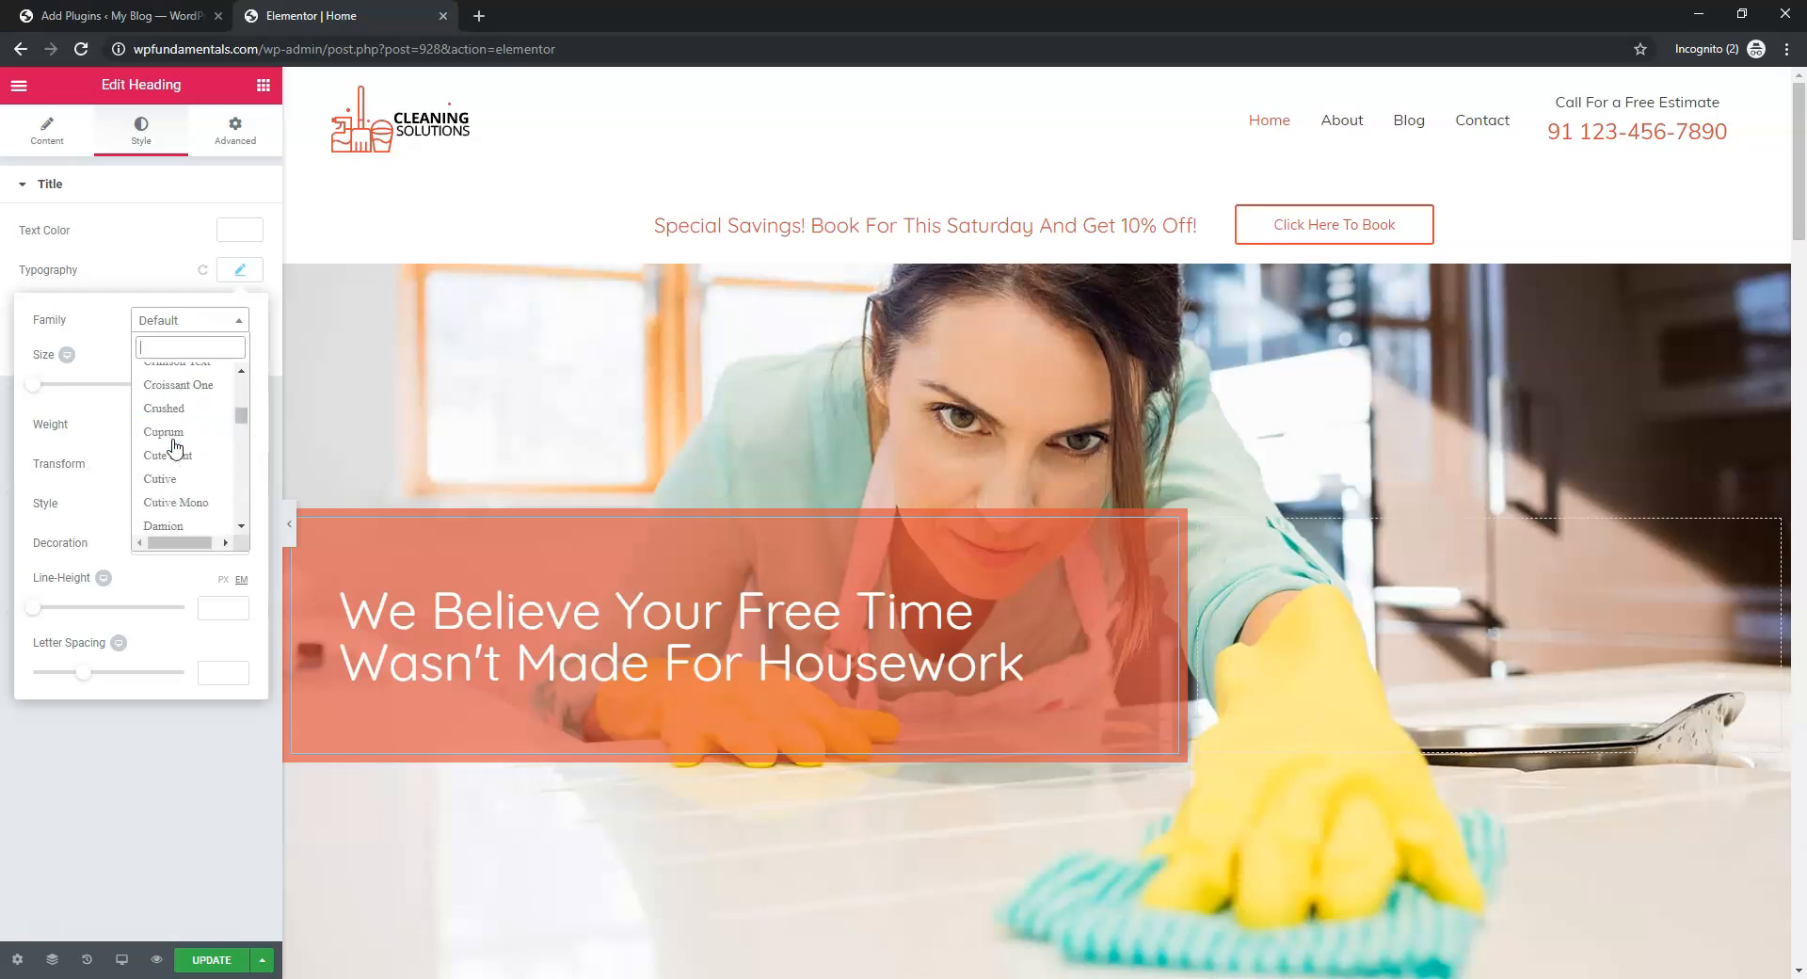
pyautogui.click(167, 397)
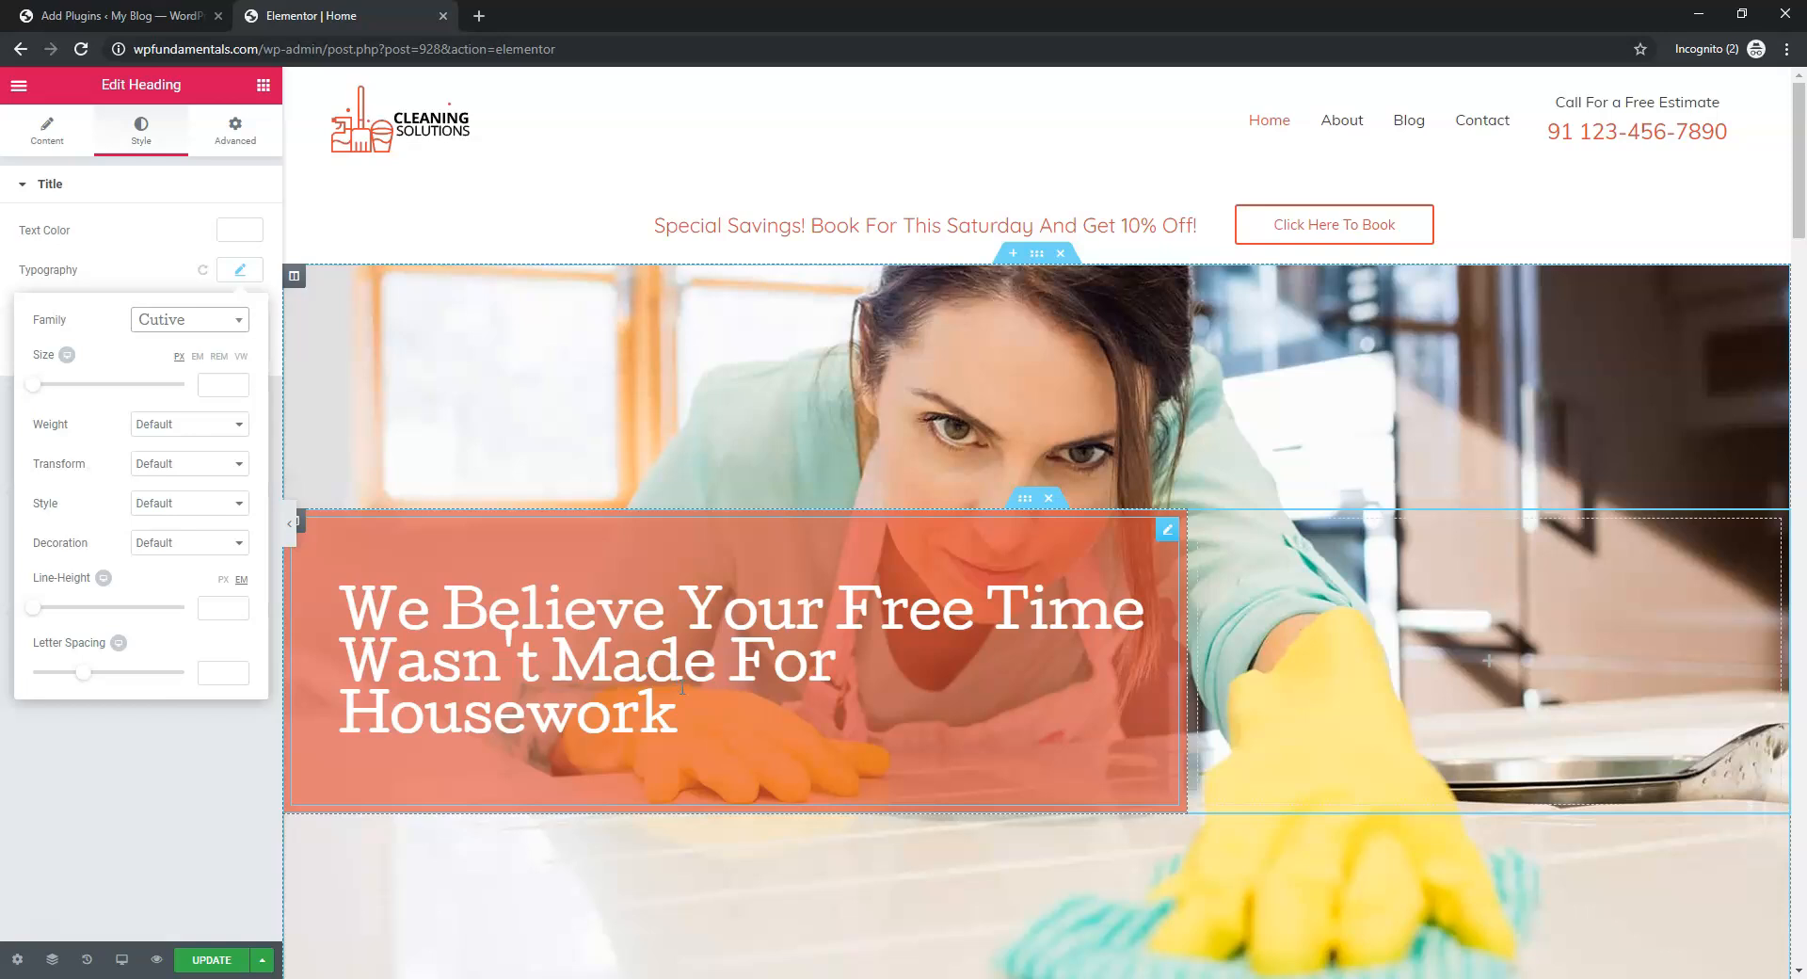
pyautogui.moveTo(35, 388); pyautogui.dragTo(71, 399)
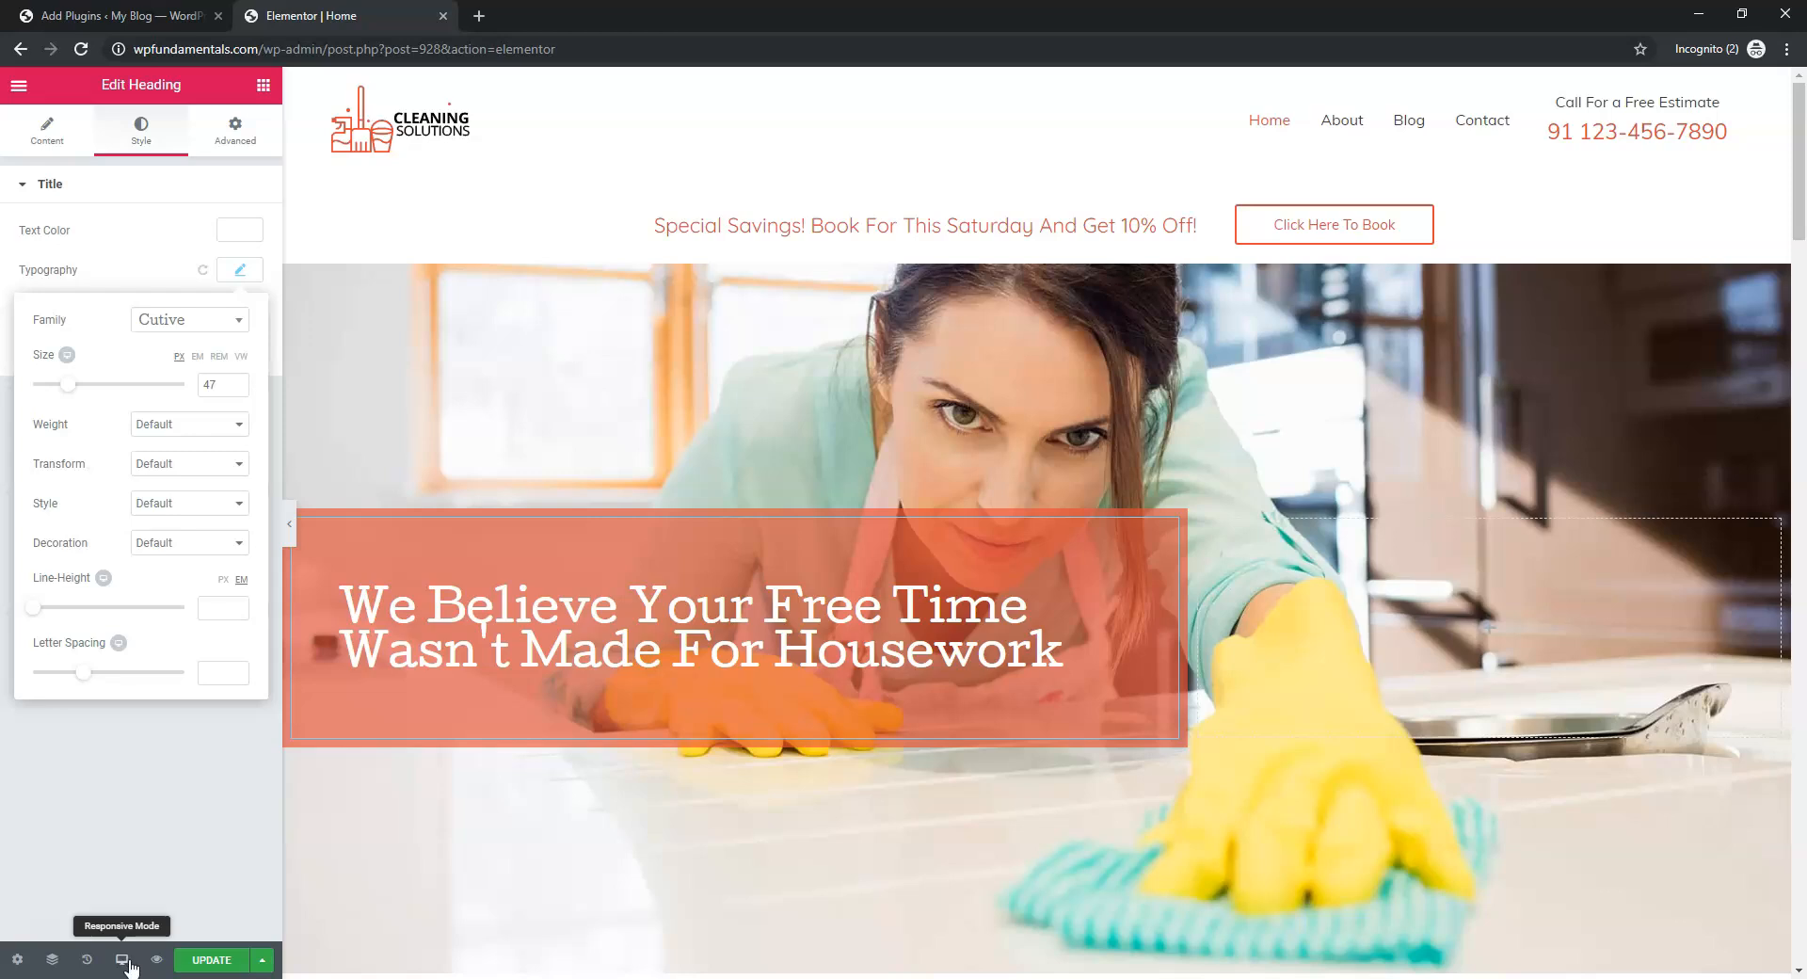
pyautogui.click(184, 961)
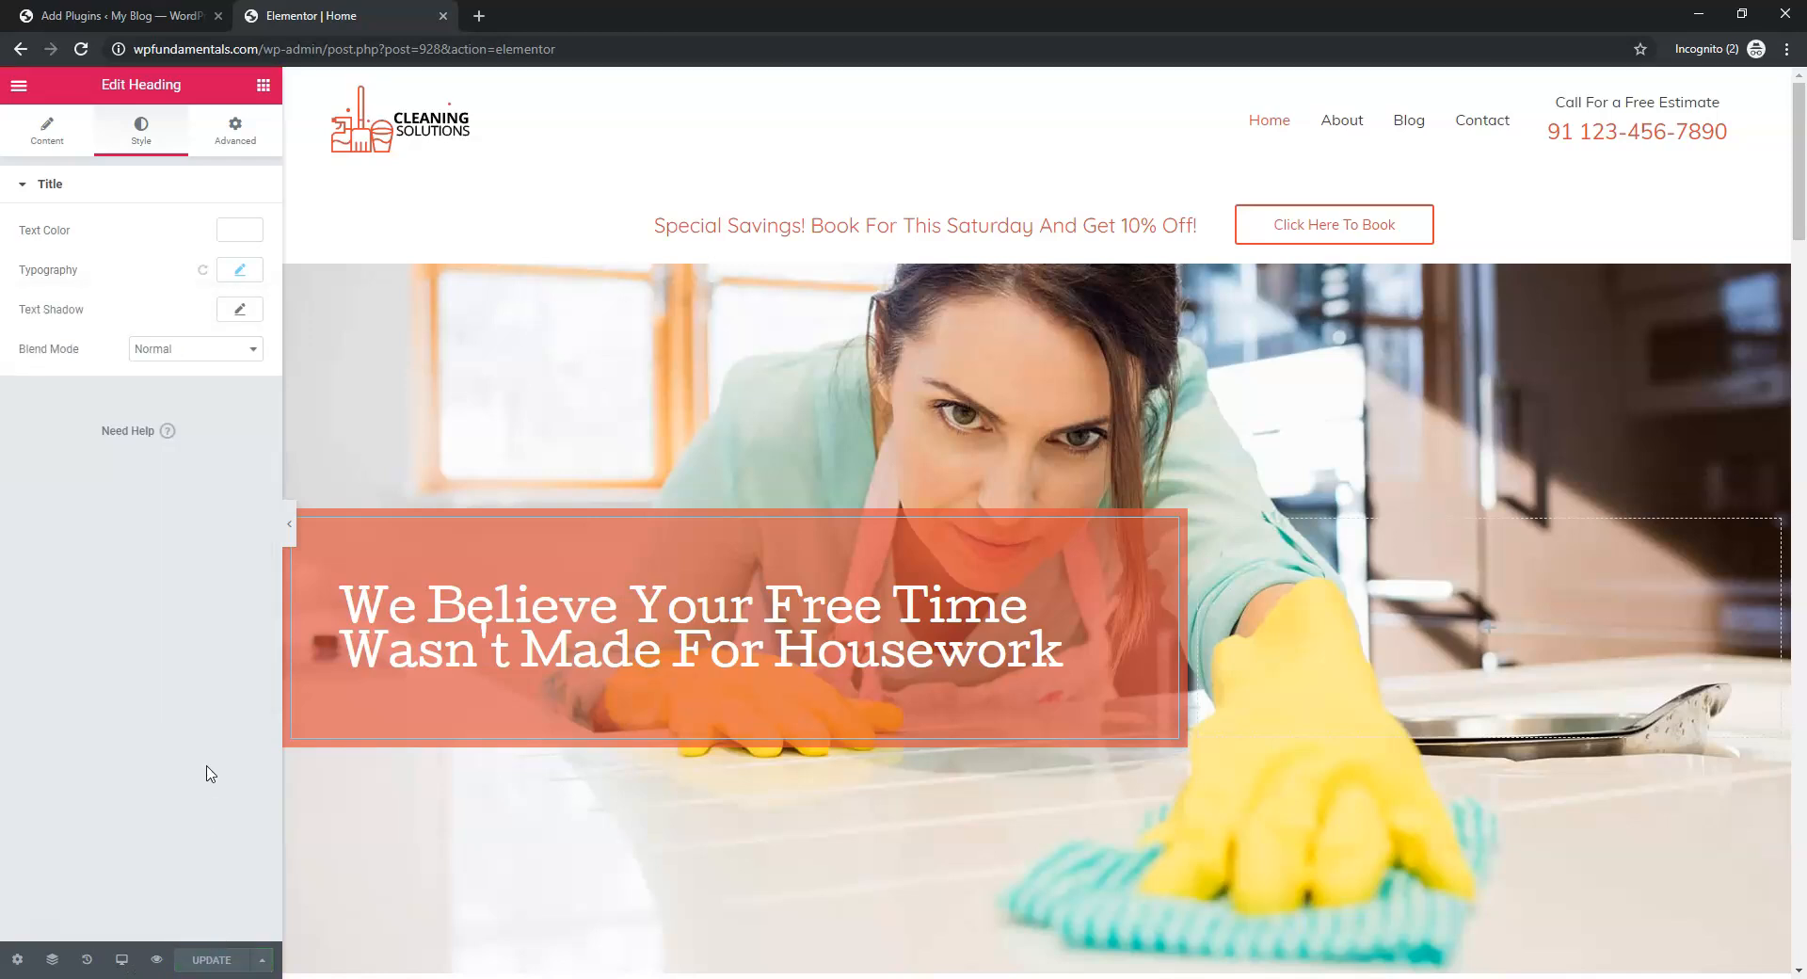
# Give the heading a Fade In entrance animation with Slow duration under Motion Effects
pyautogui.click(235, 130)
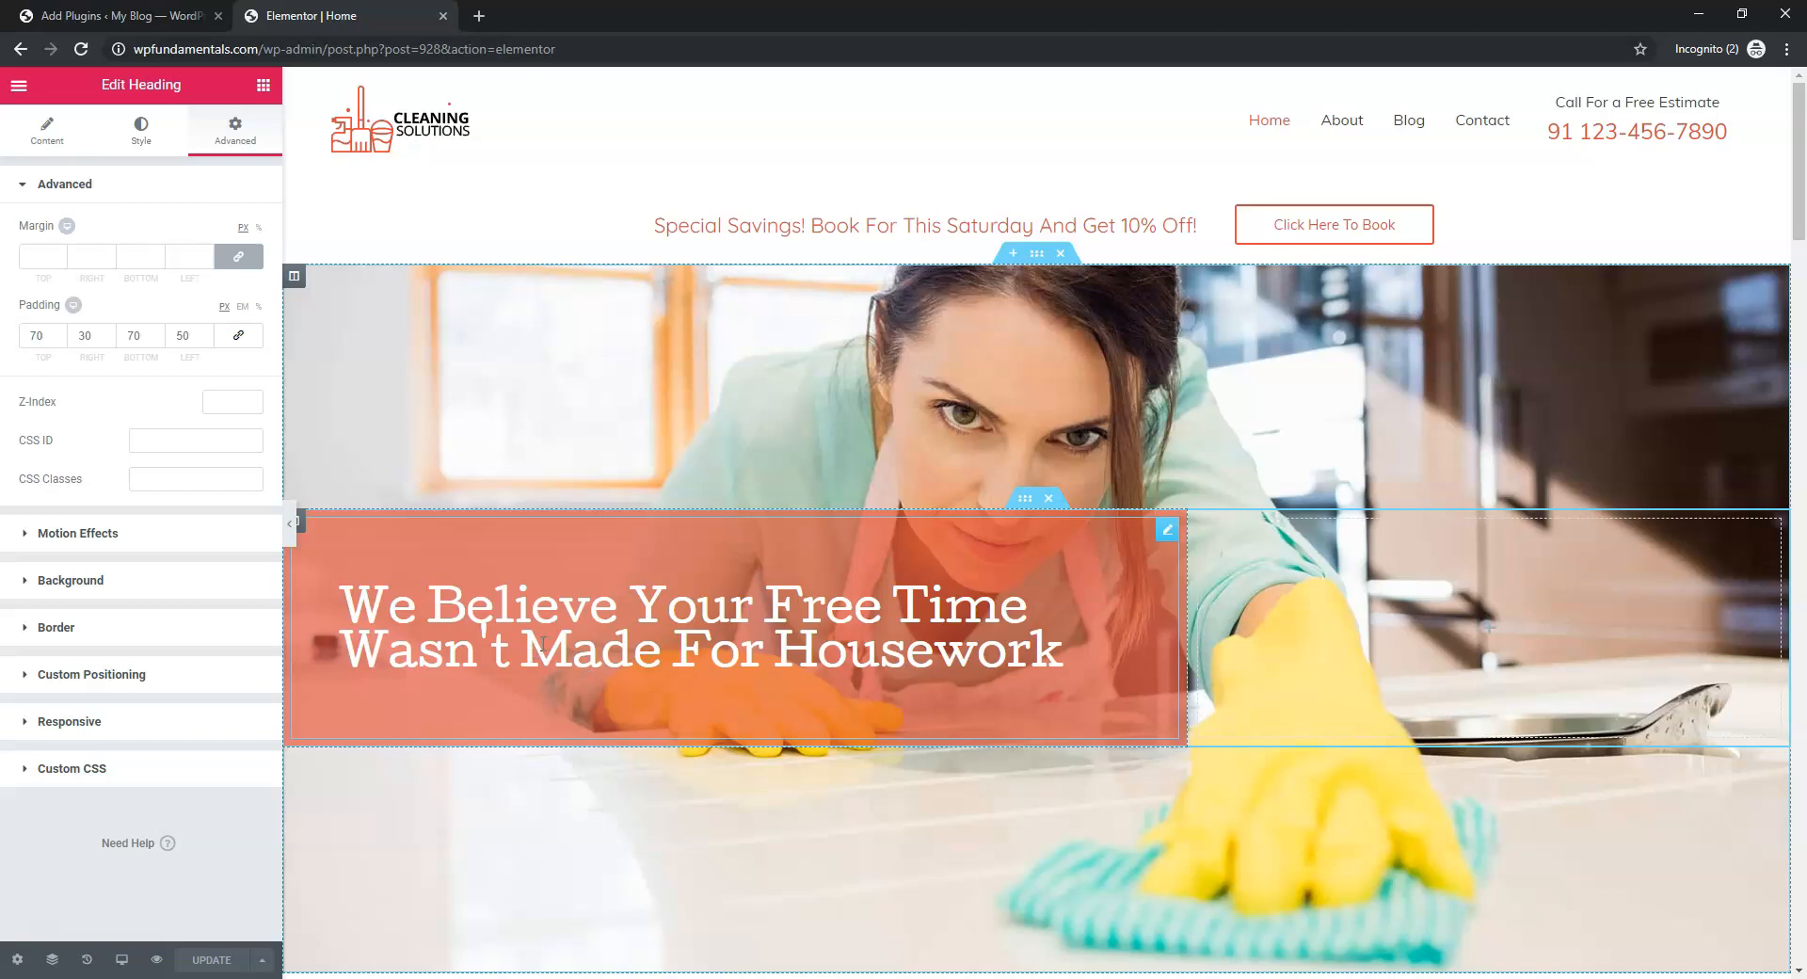
pyautogui.click(68, 534)
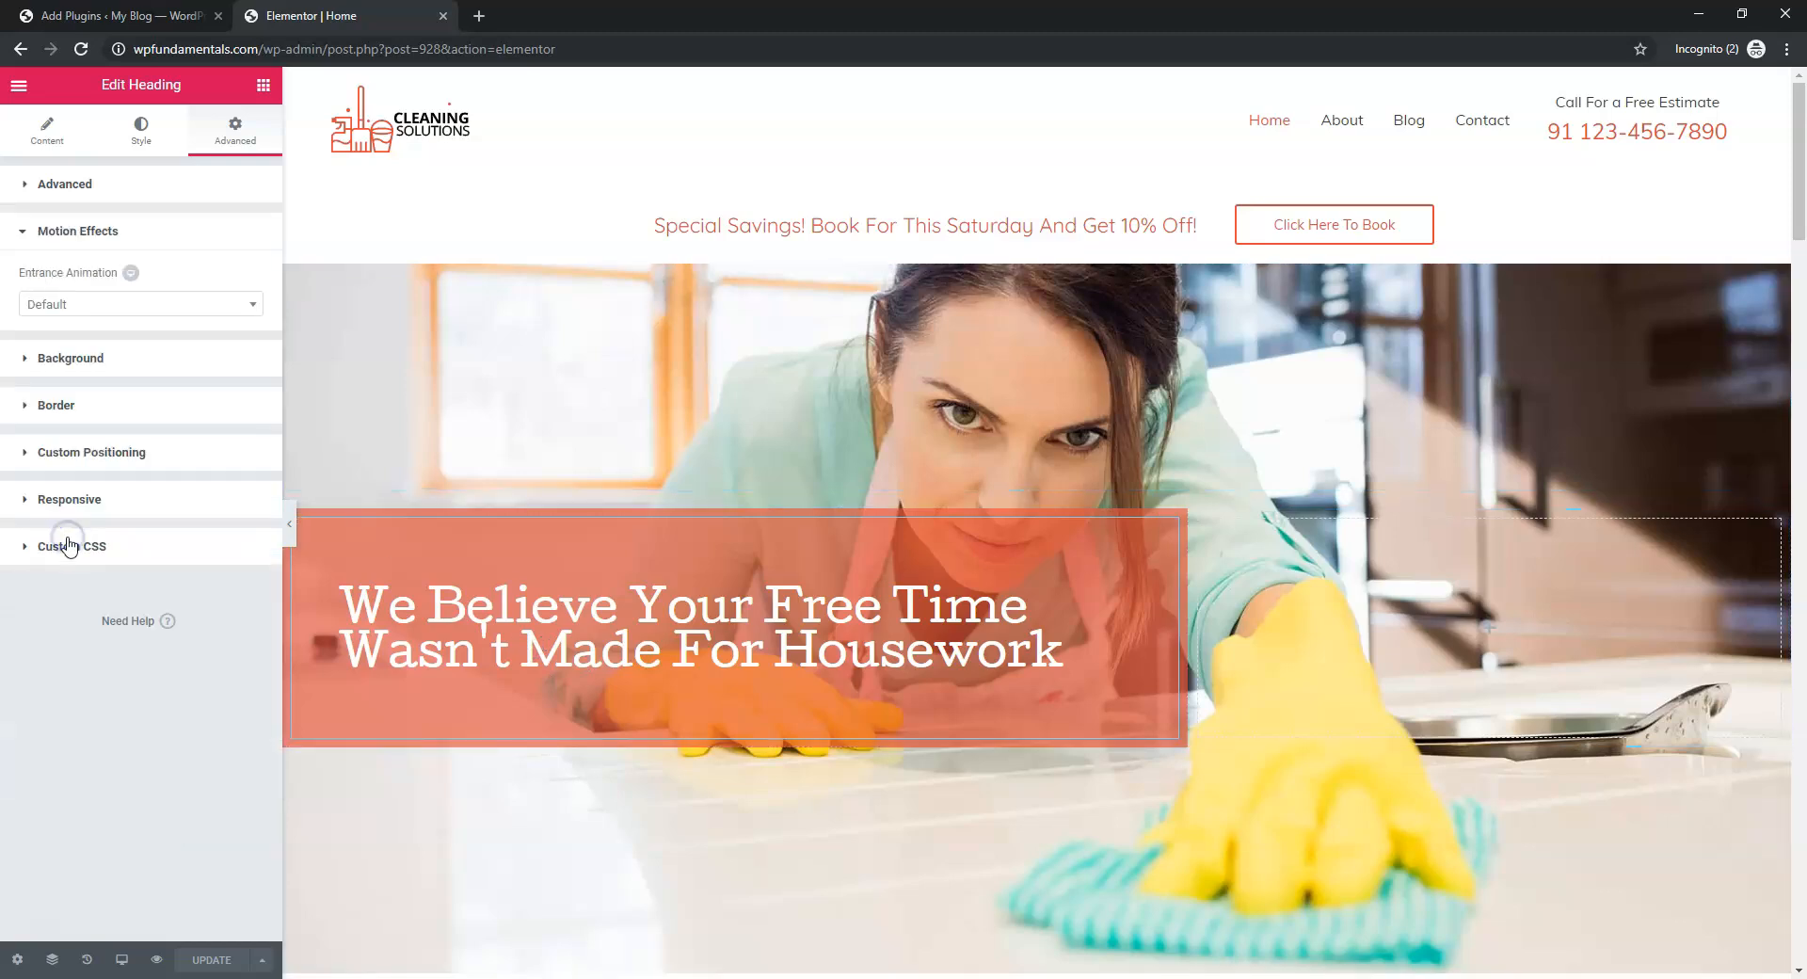
pyautogui.click(235, 304)
pyautogui.click(166, 404)
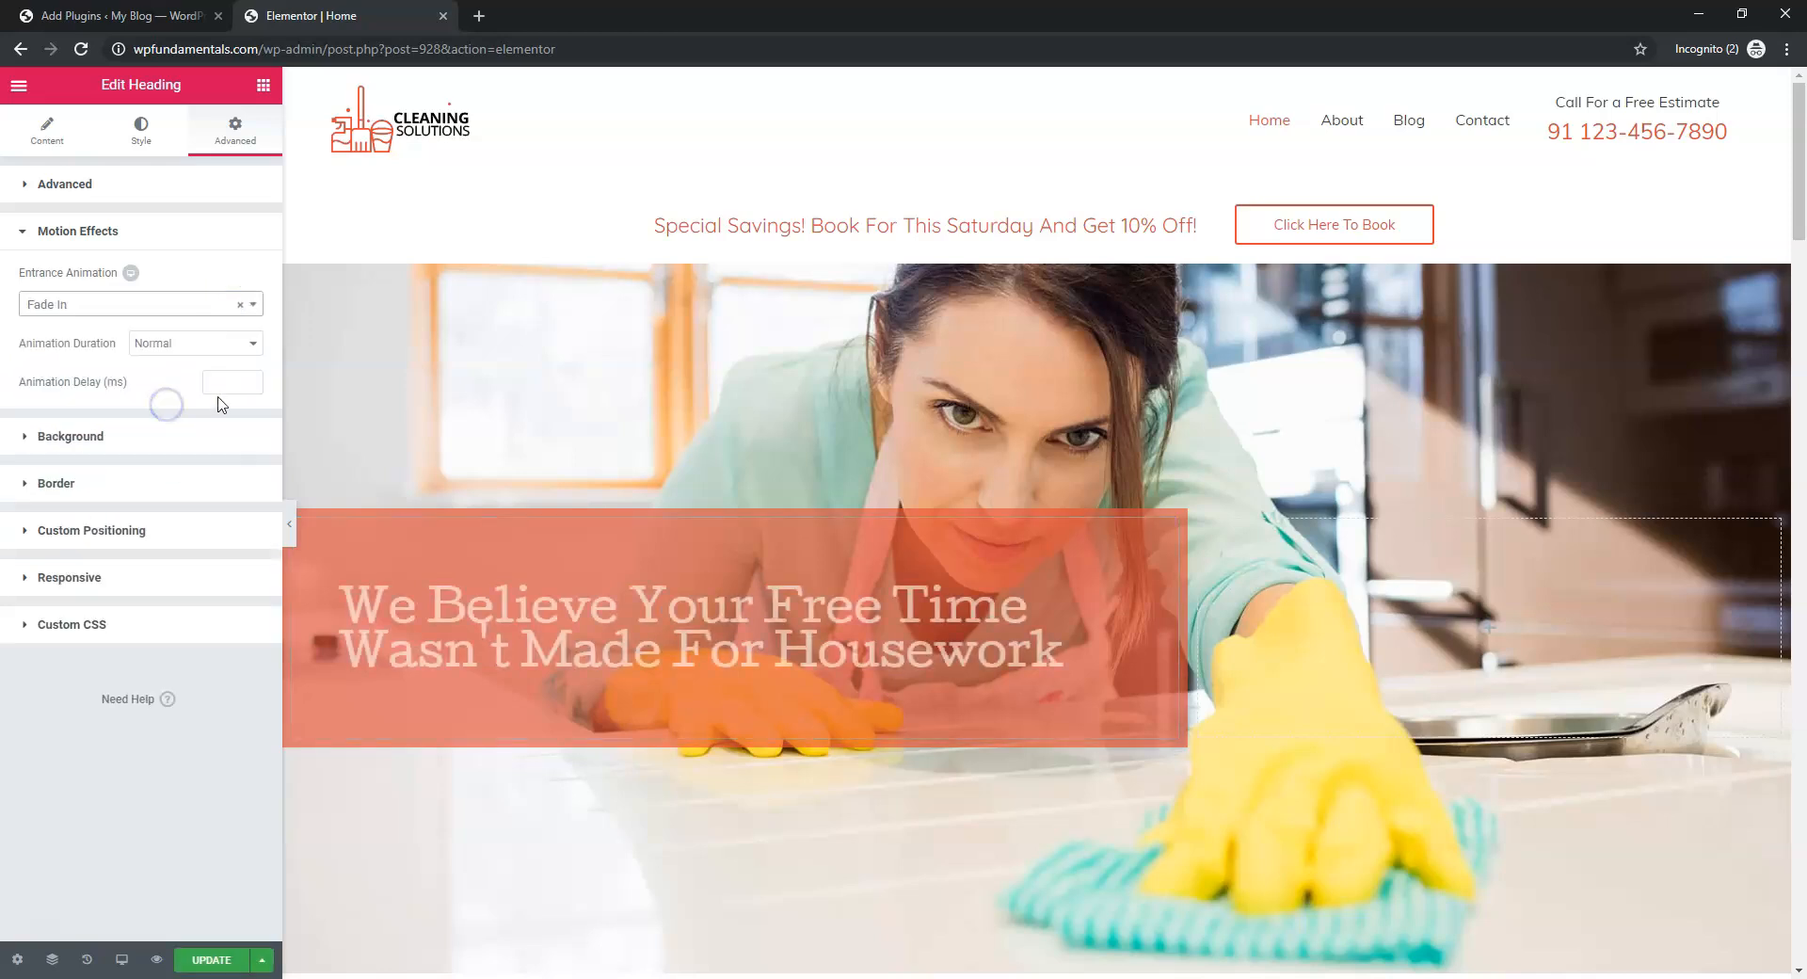
pyautogui.click(226, 343)
pyautogui.click(209, 367)
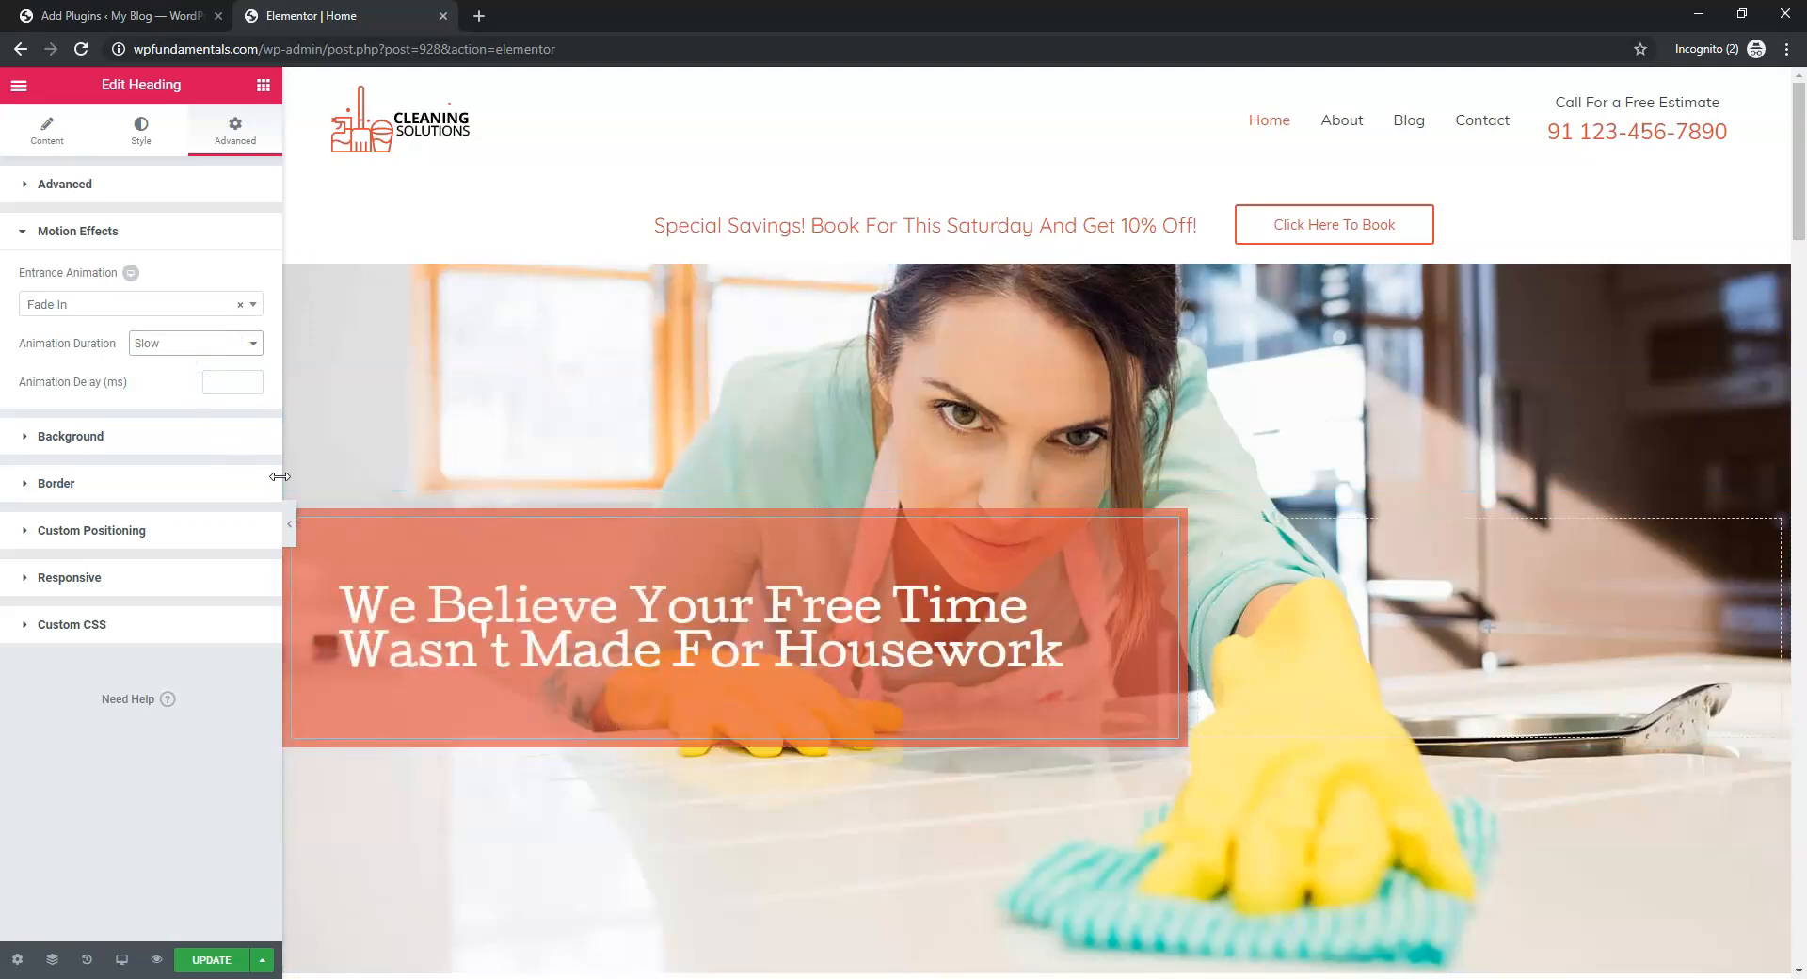
# Set the animation delay to 1000 ms after briefly entering 7000
pyautogui.click(227, 382)
pyautogui.write('1000')
pyautogui.moveTo(217, 383); pyautogui.dragTo(210, 382)
pyautogui.write('7000')
pyautogui.click(179, 378)
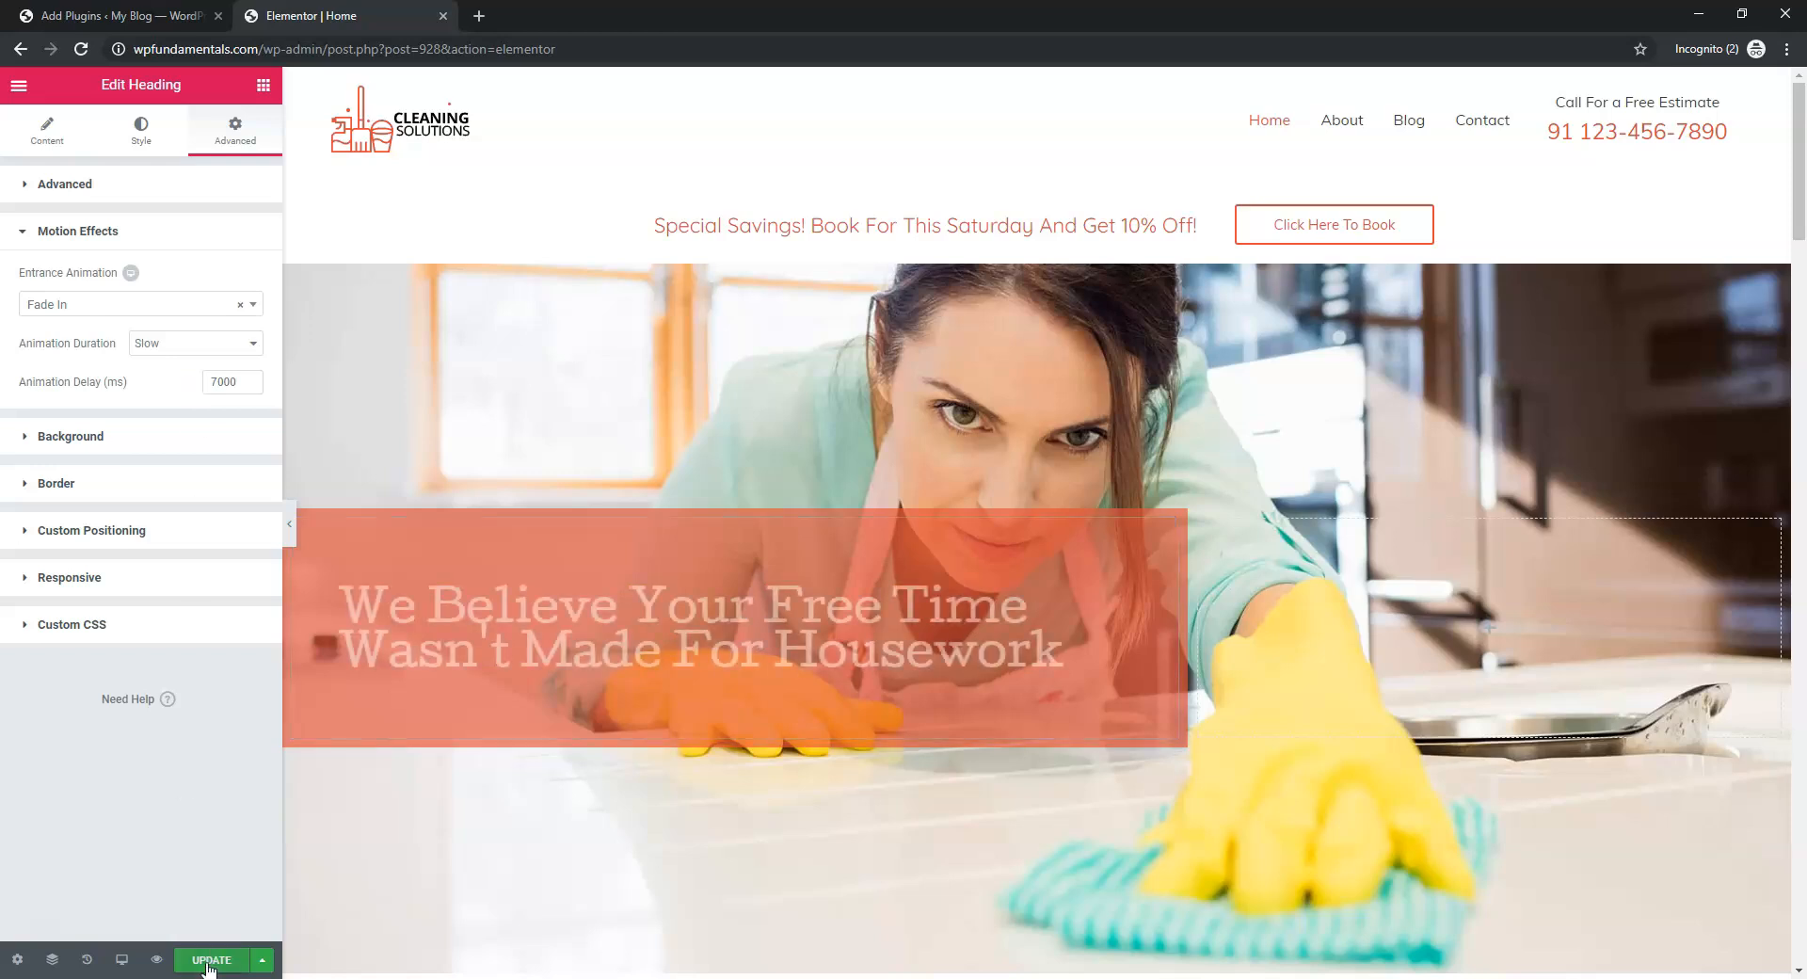
pyautogui.click(215, 382)
pyautogui.press('BackSpace')
pyautogui.write('1')
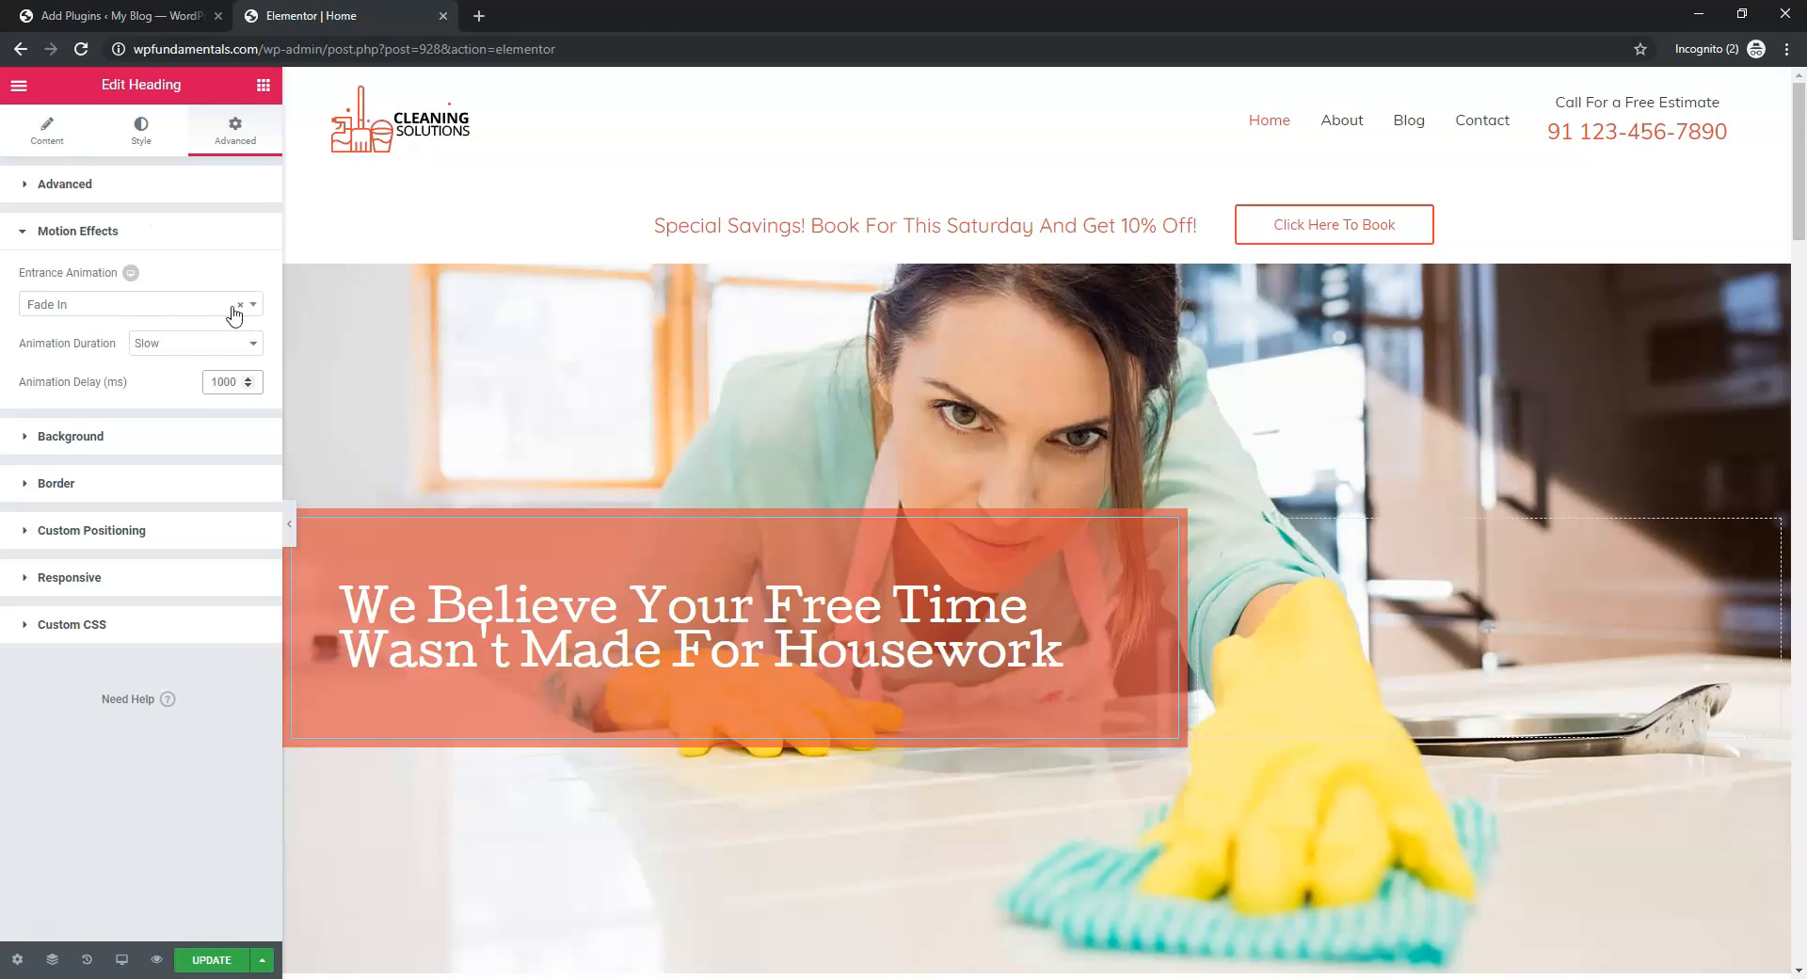
# Try Rotate In, then settle on Bounce as the entrance animation and update the page
pyautogui.click(170, 304)
pyautogui.scroll(-5, 132, 482)
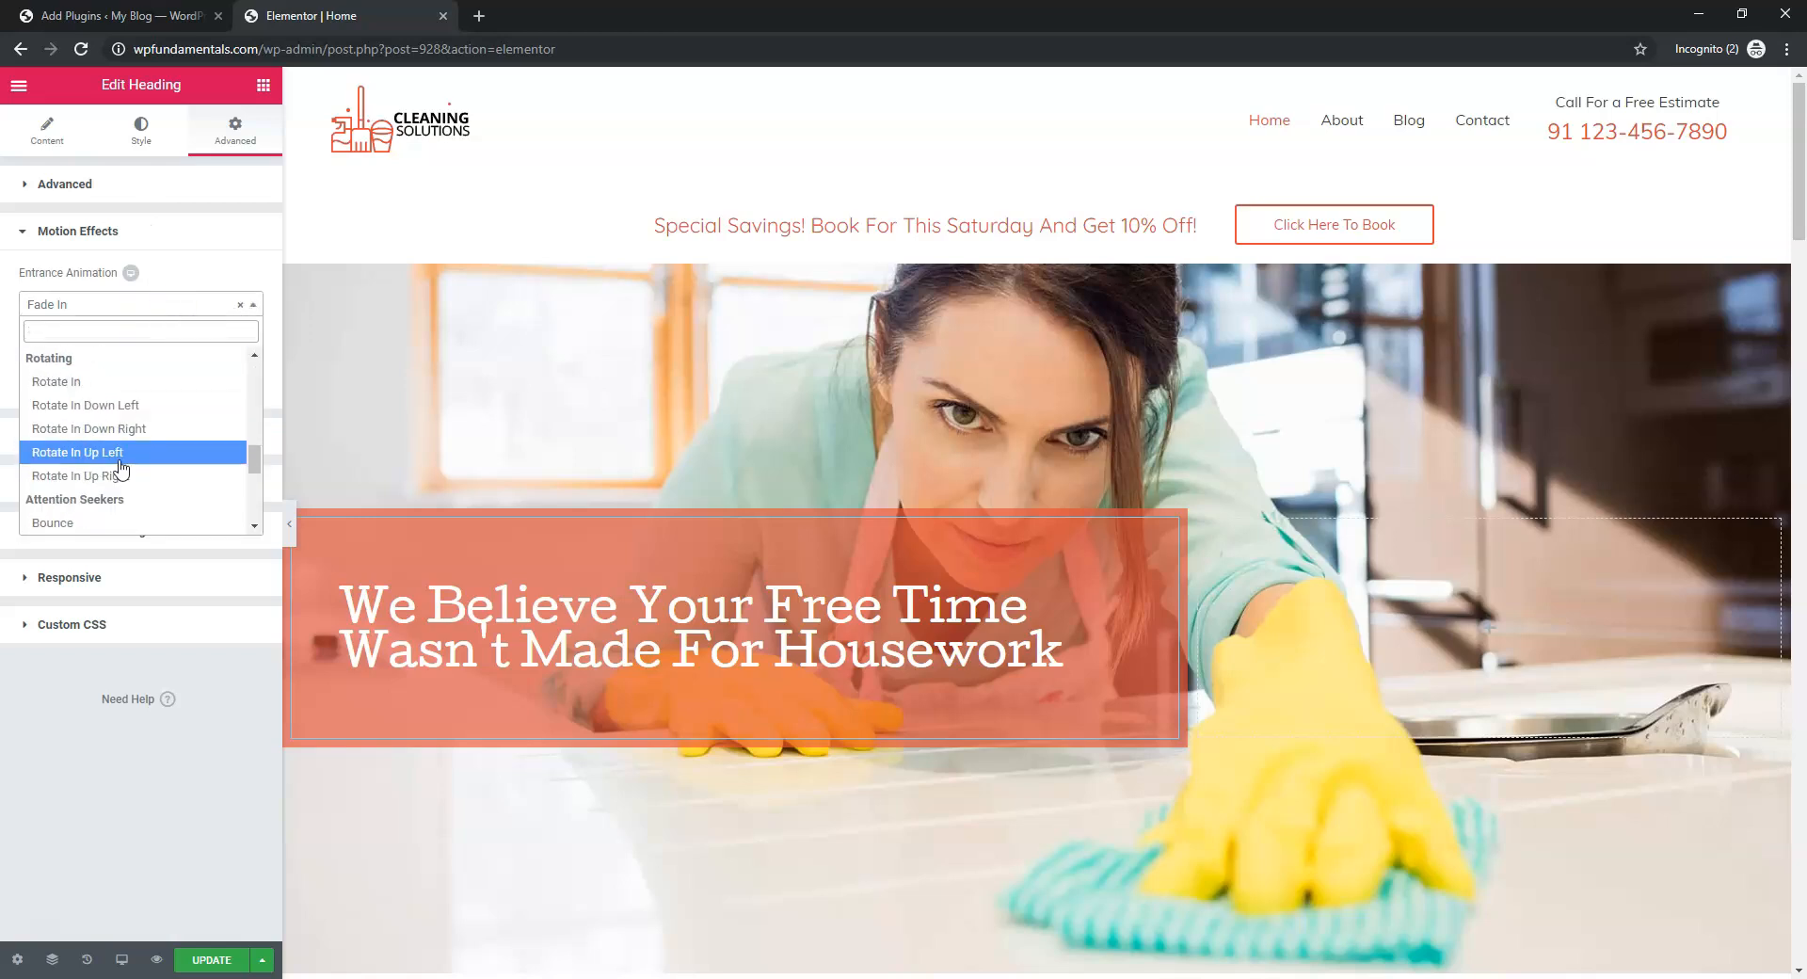
pyautogui.click(101, 377)
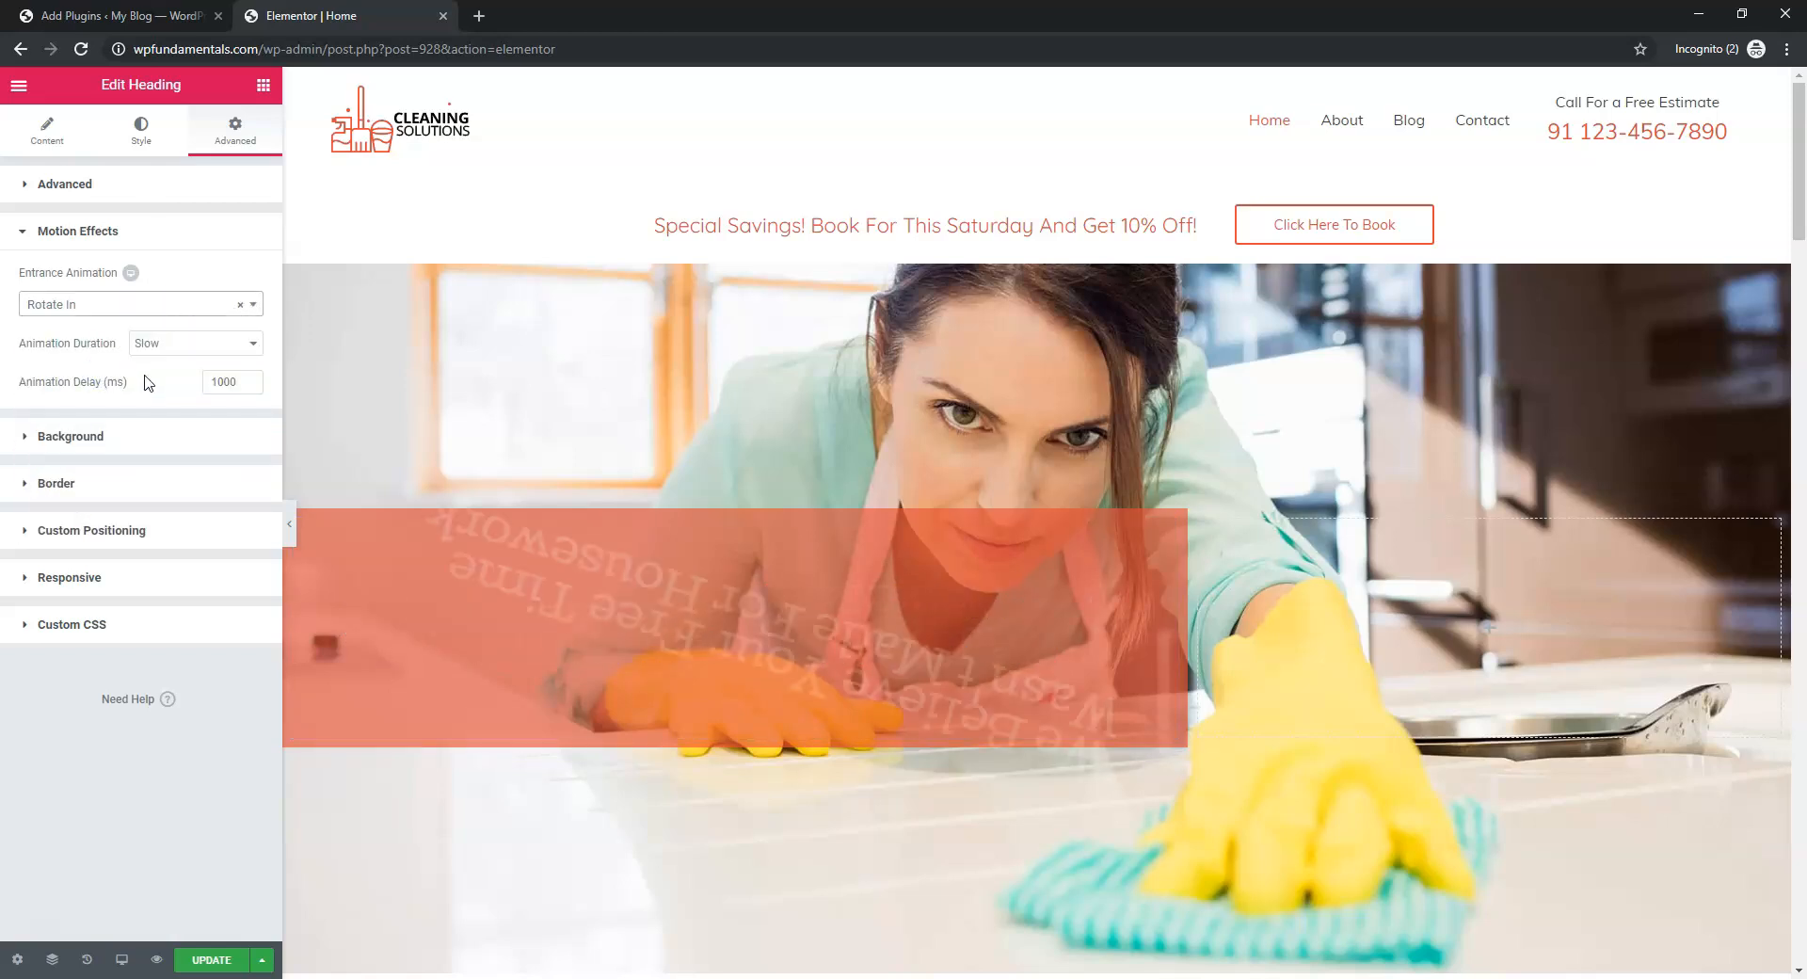
pyautogui.click(148, 300)
pyautogui.scroll(-2, 141, 455)
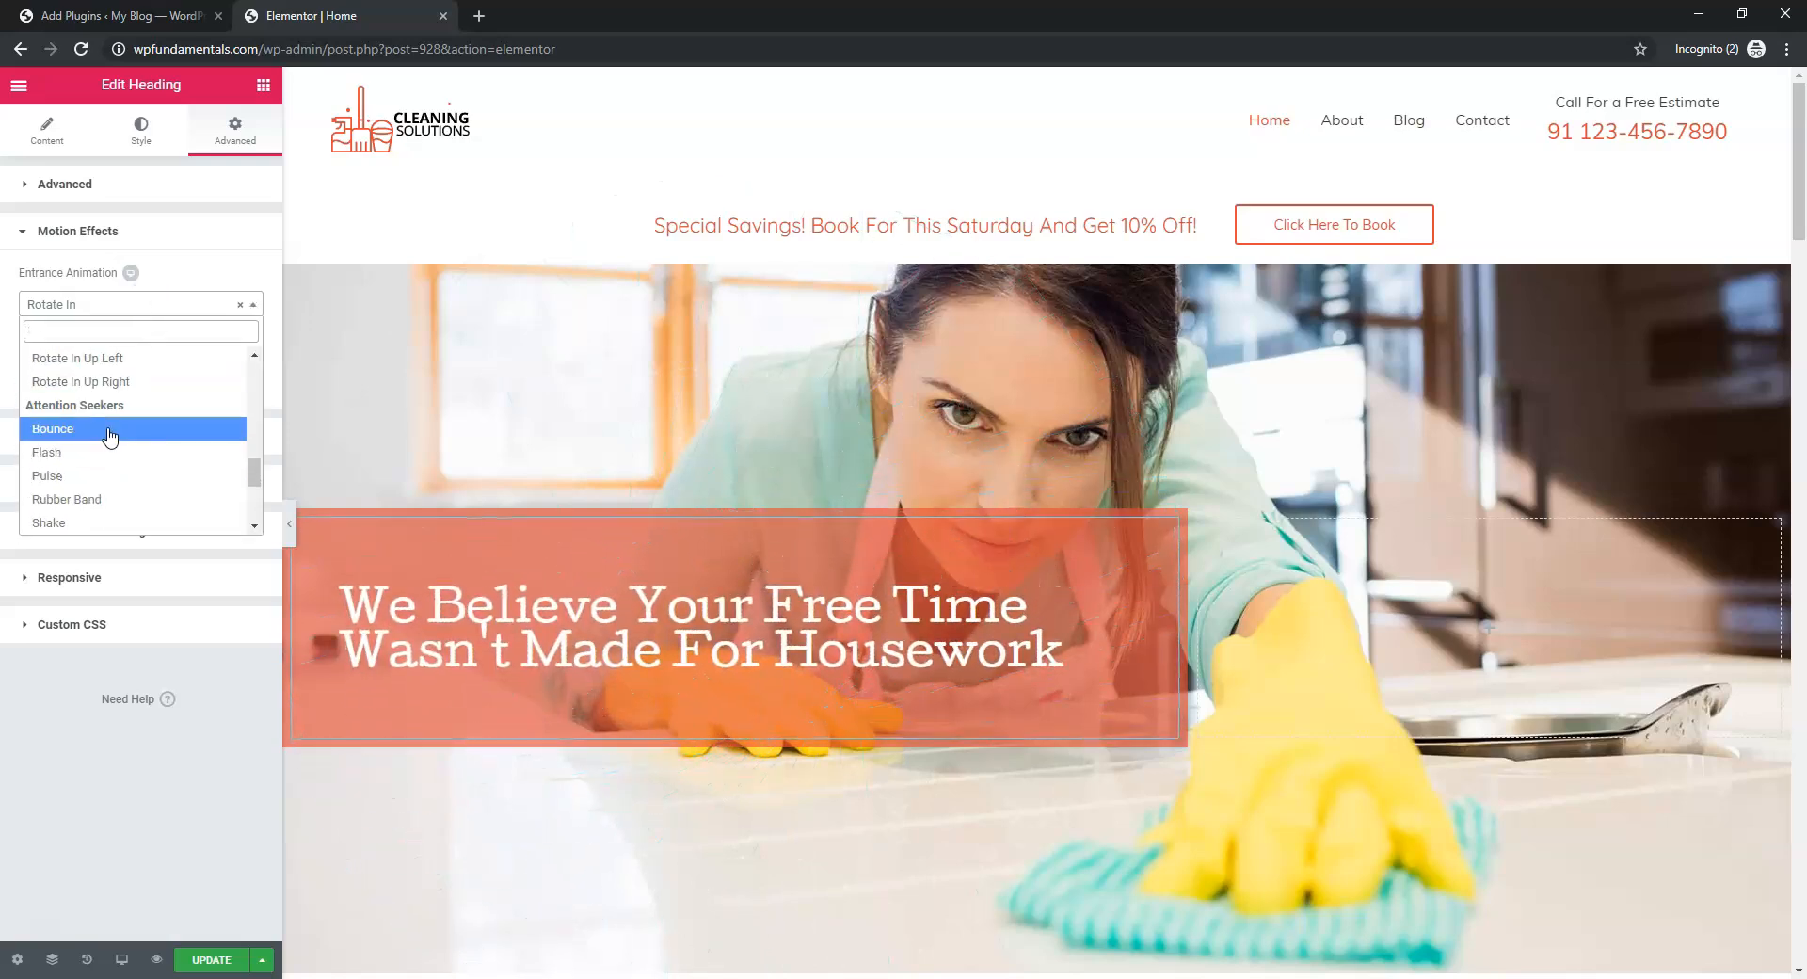
pyautogui.click(101, 425)
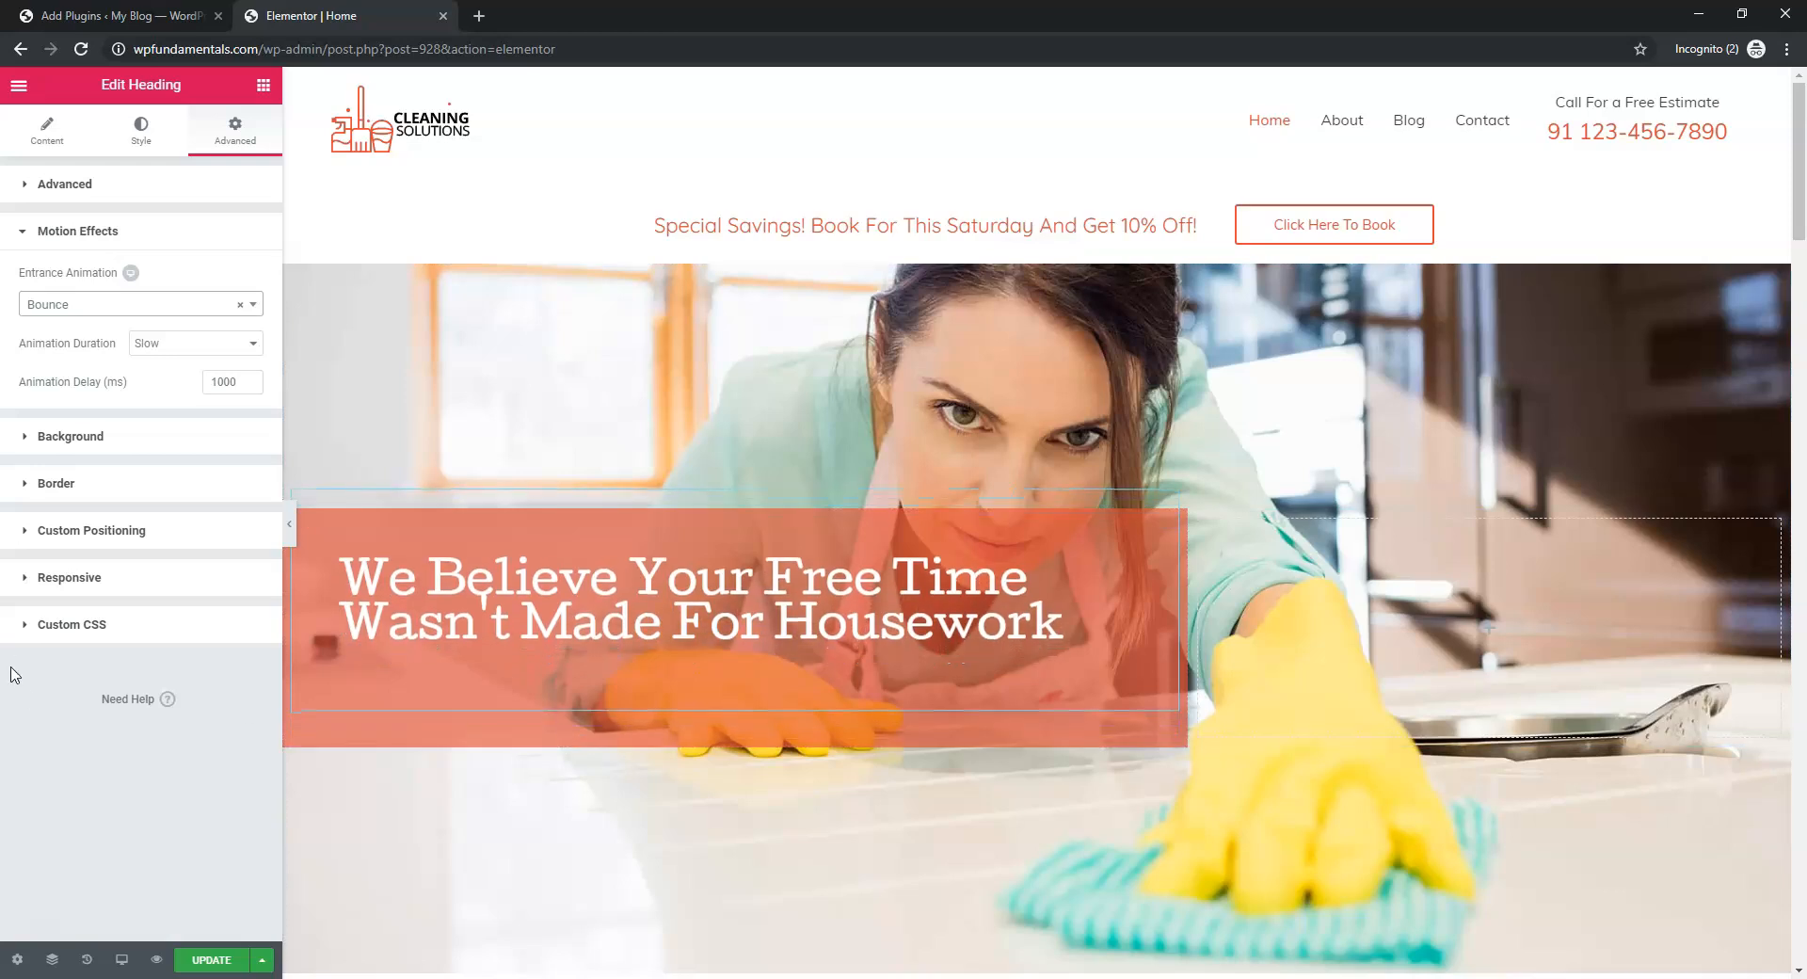
pyautogui.click(212, 960)
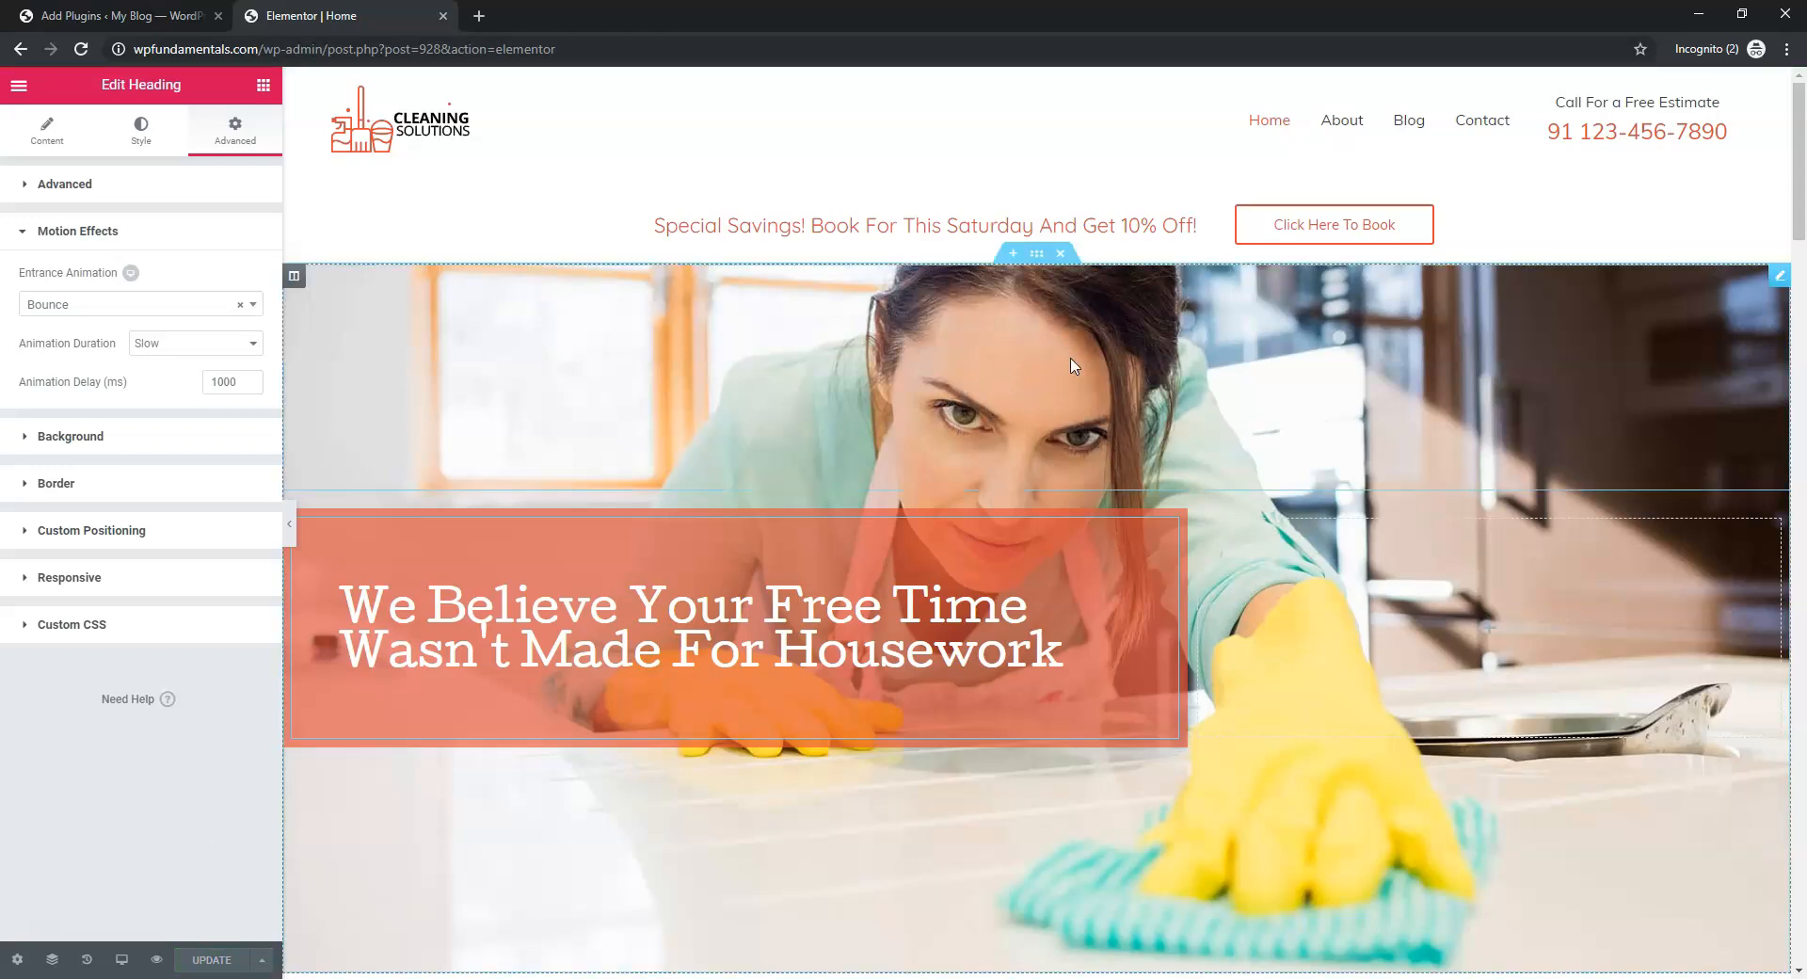
# Open Edit Section for the hero photo section and launch its background image media picker
pyautogui.click(1038, 254)
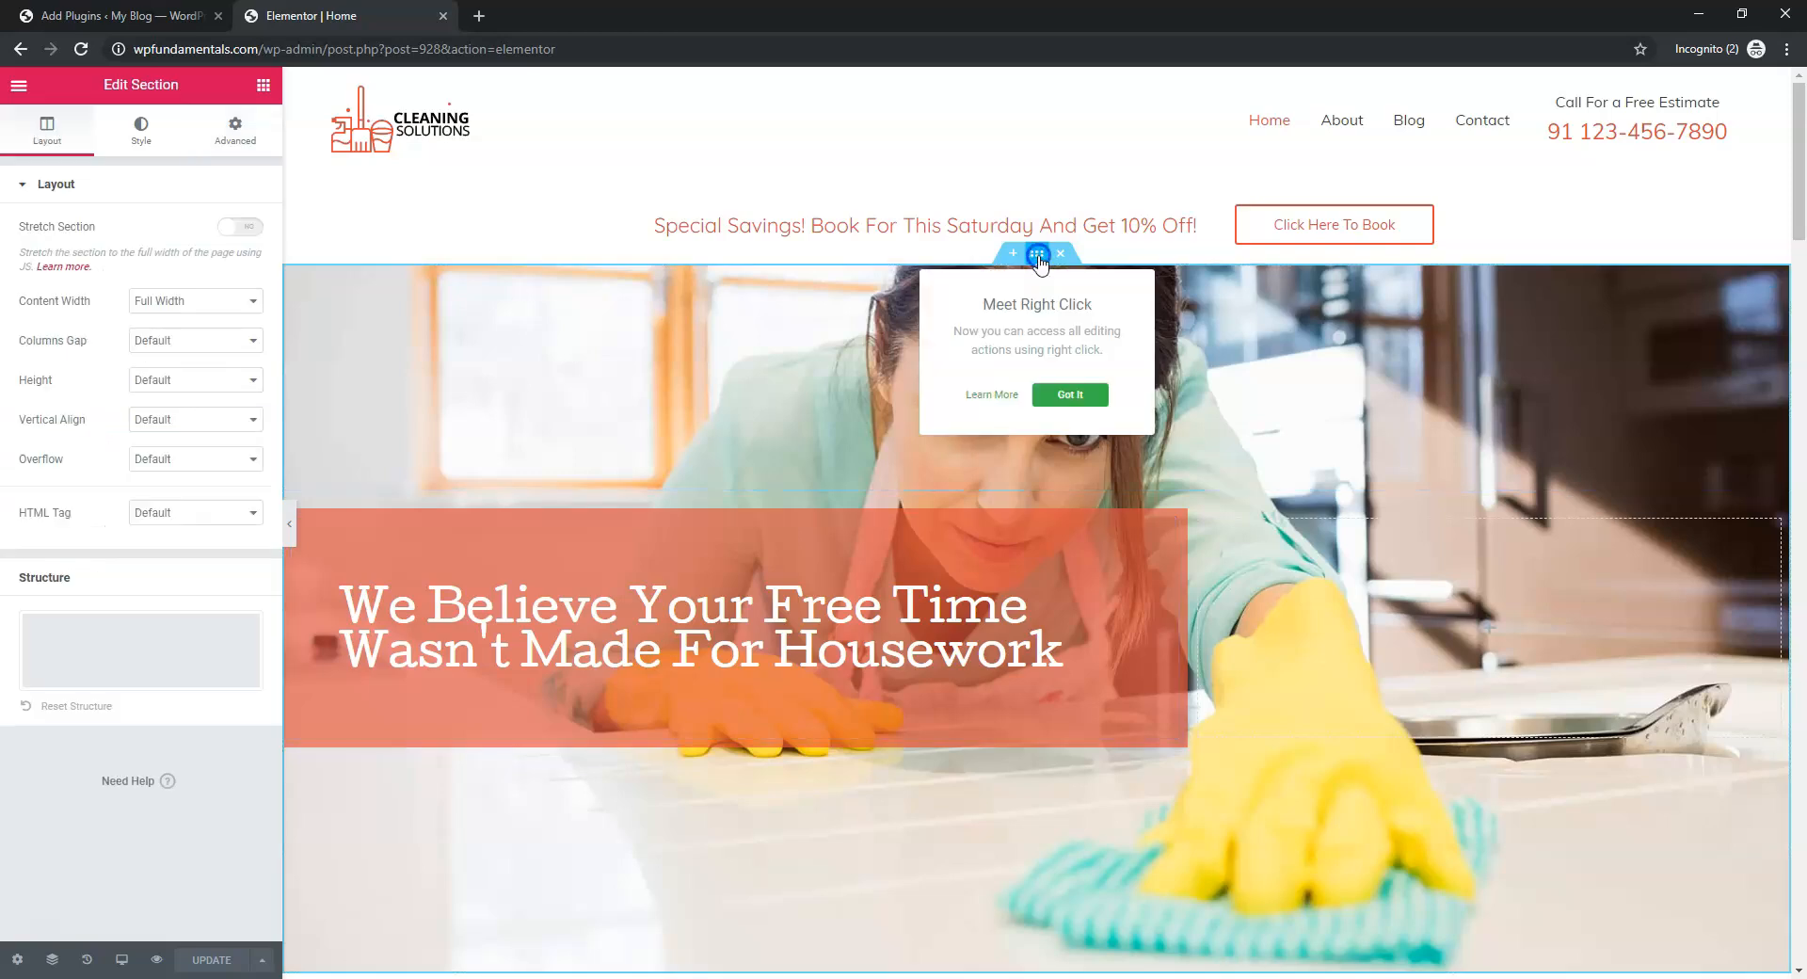
pyautogui.click(1066, 400)
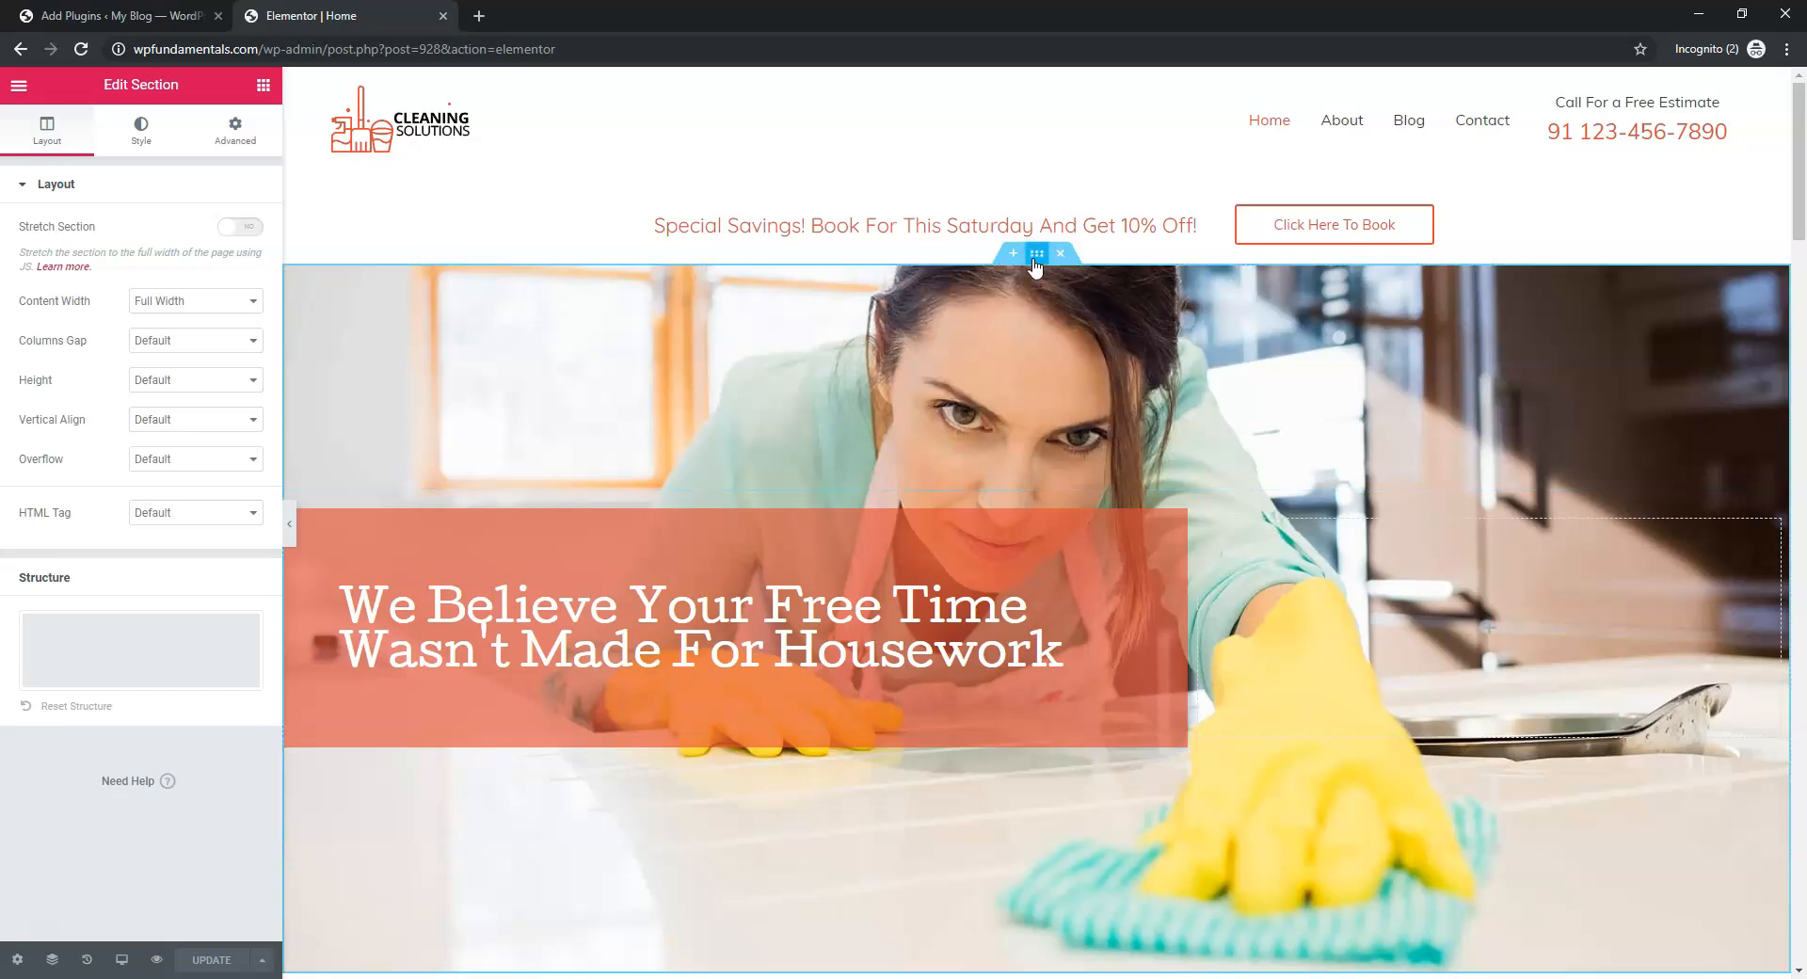
pyautogui.rightClick(1034, 263)
pyautogui.click(1082, 279)
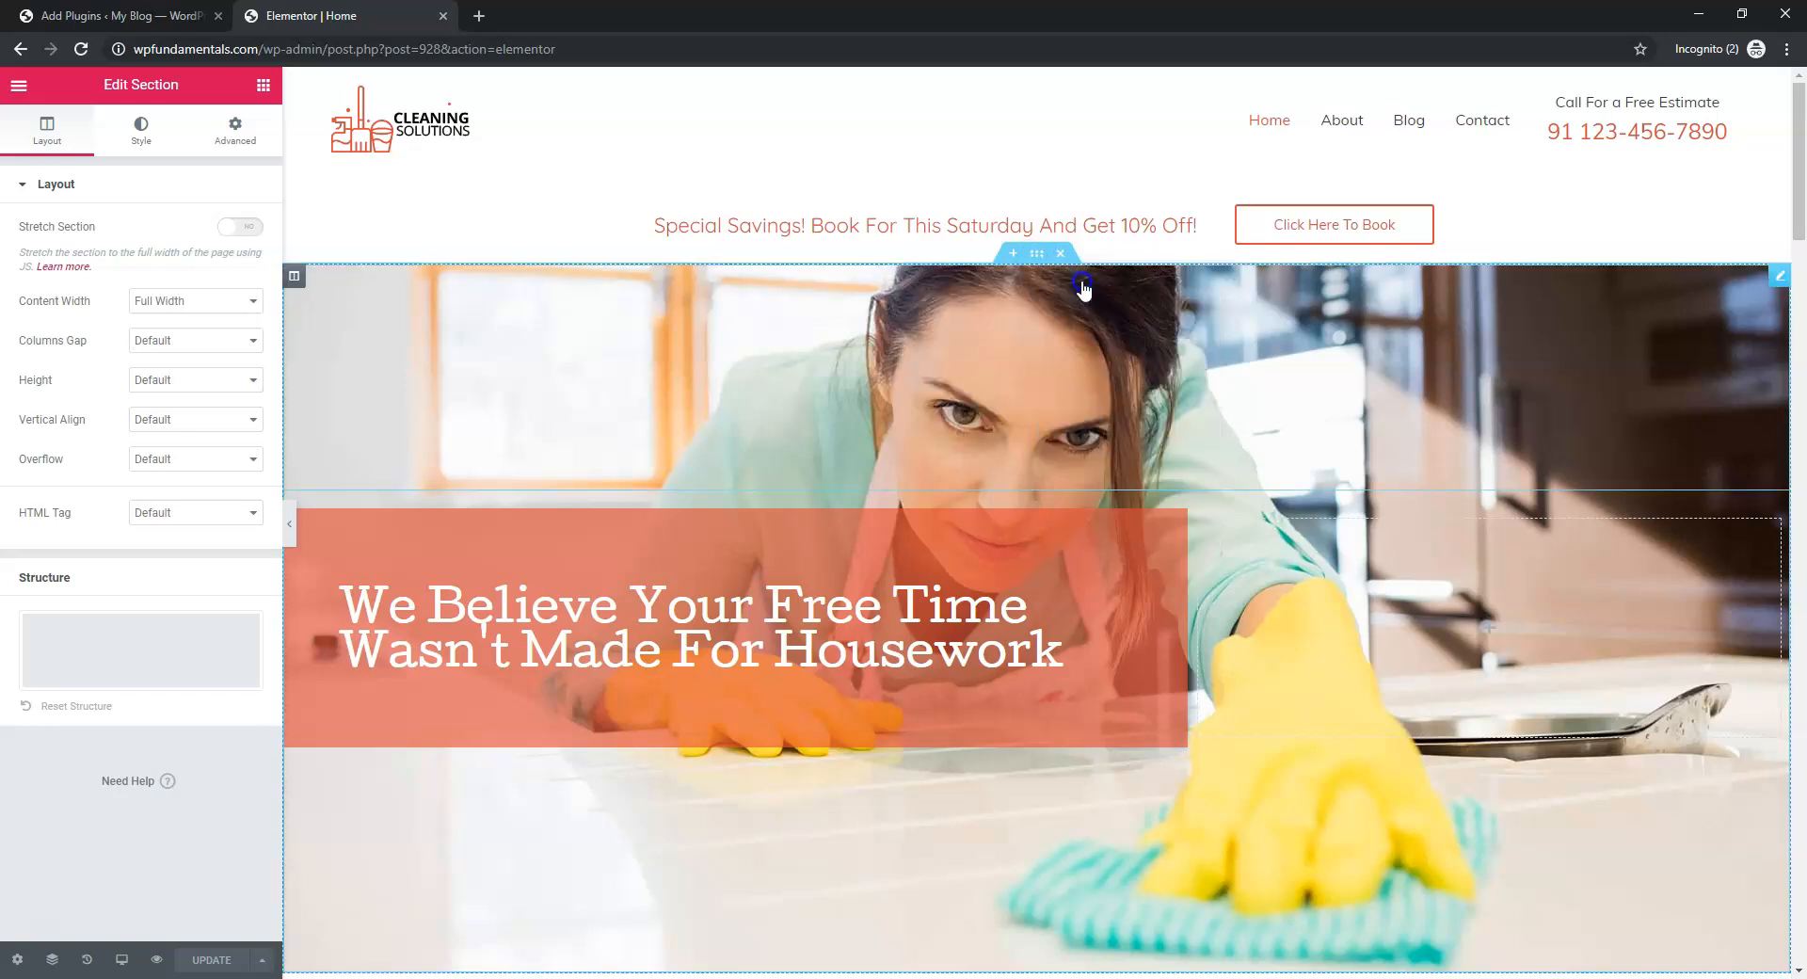
pyautogui.click(140, 137)
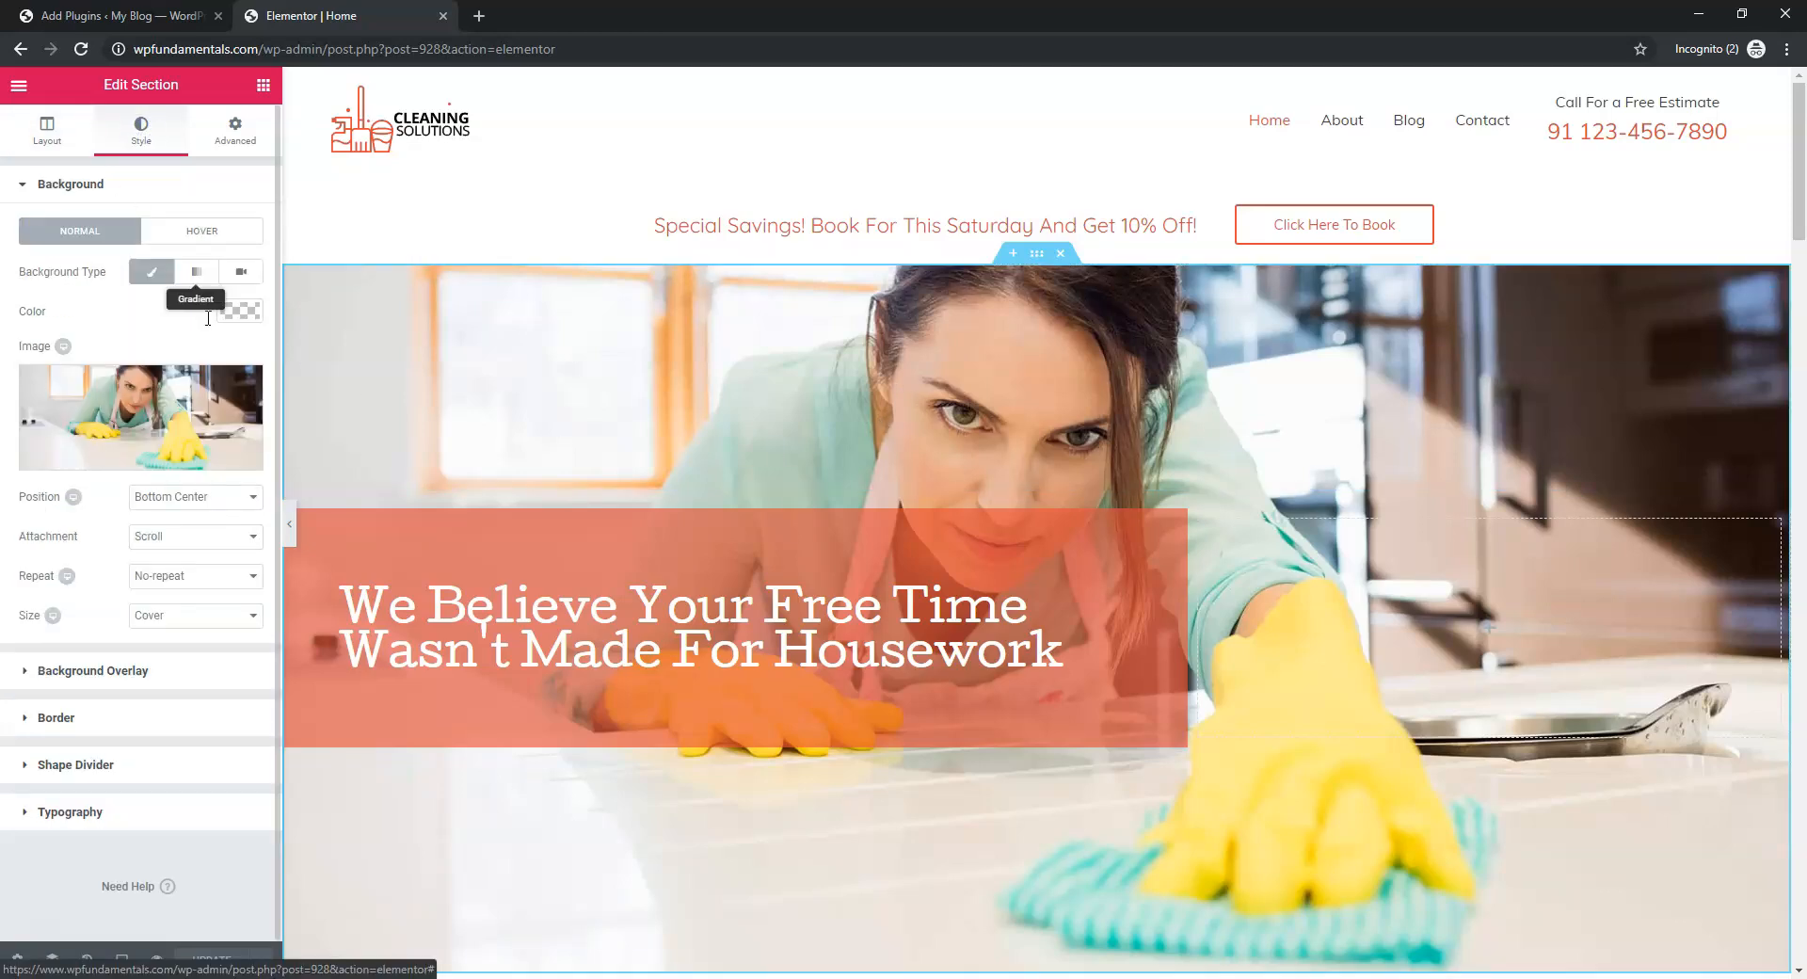
pyautogui.click(132, 409)
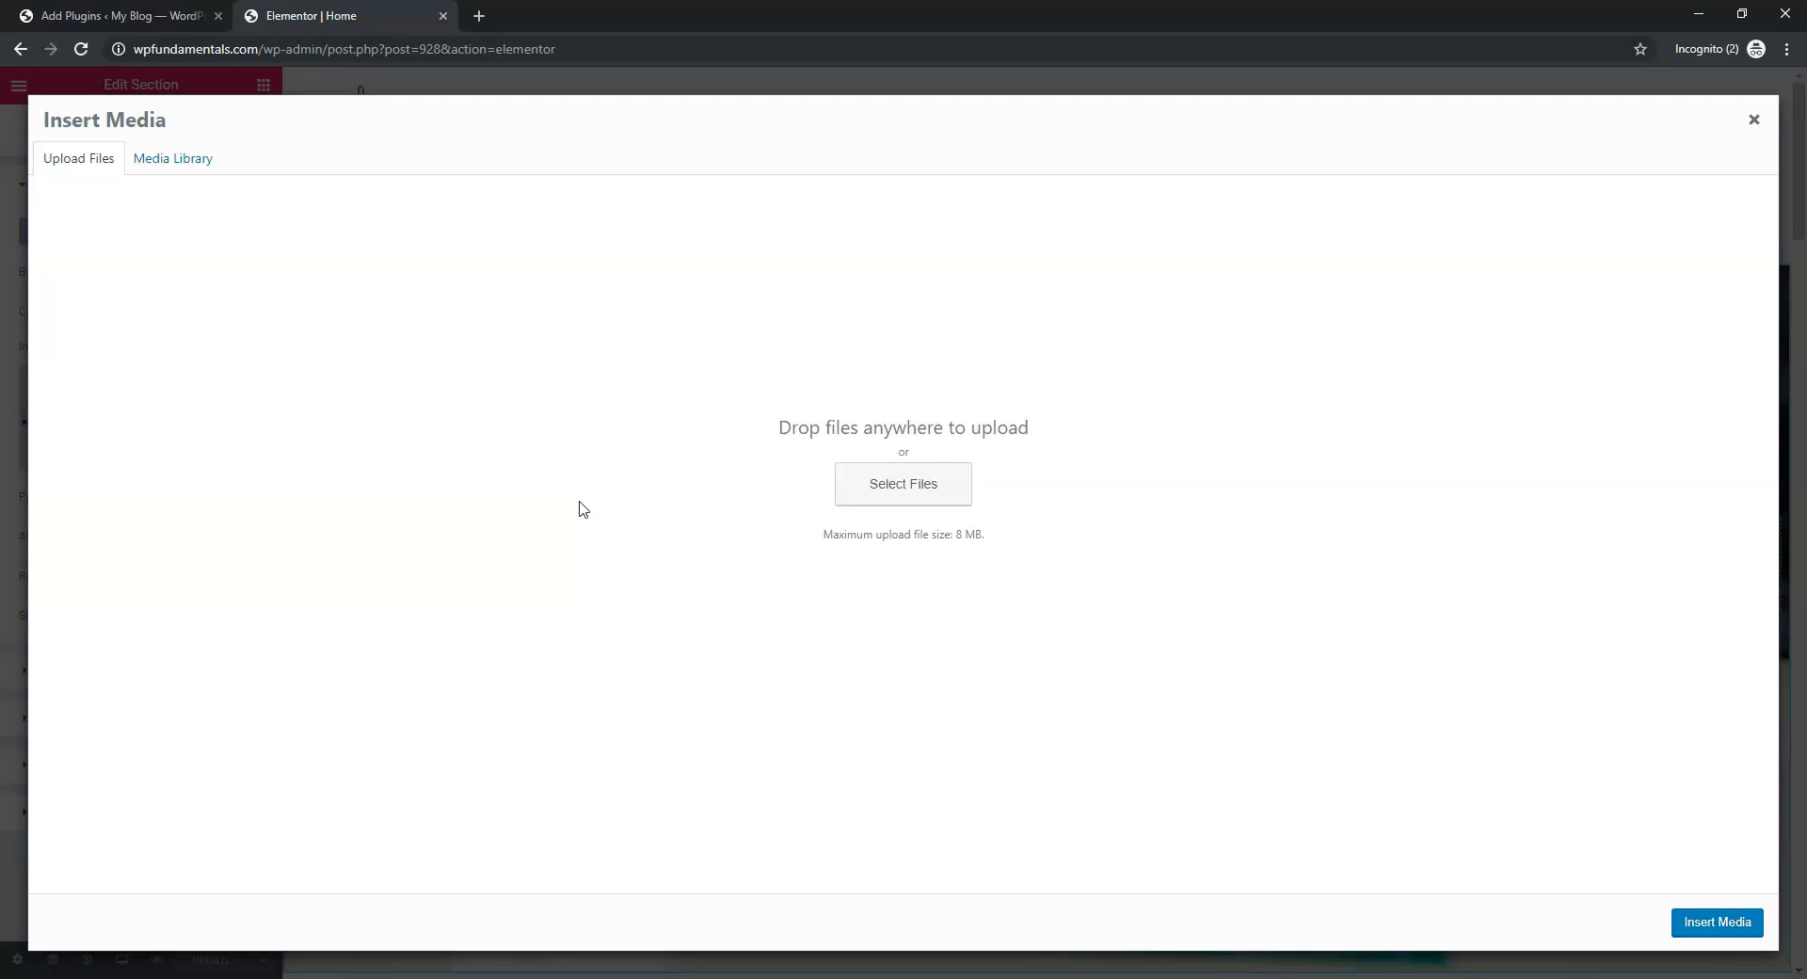
pyautogui.click(164, 158)
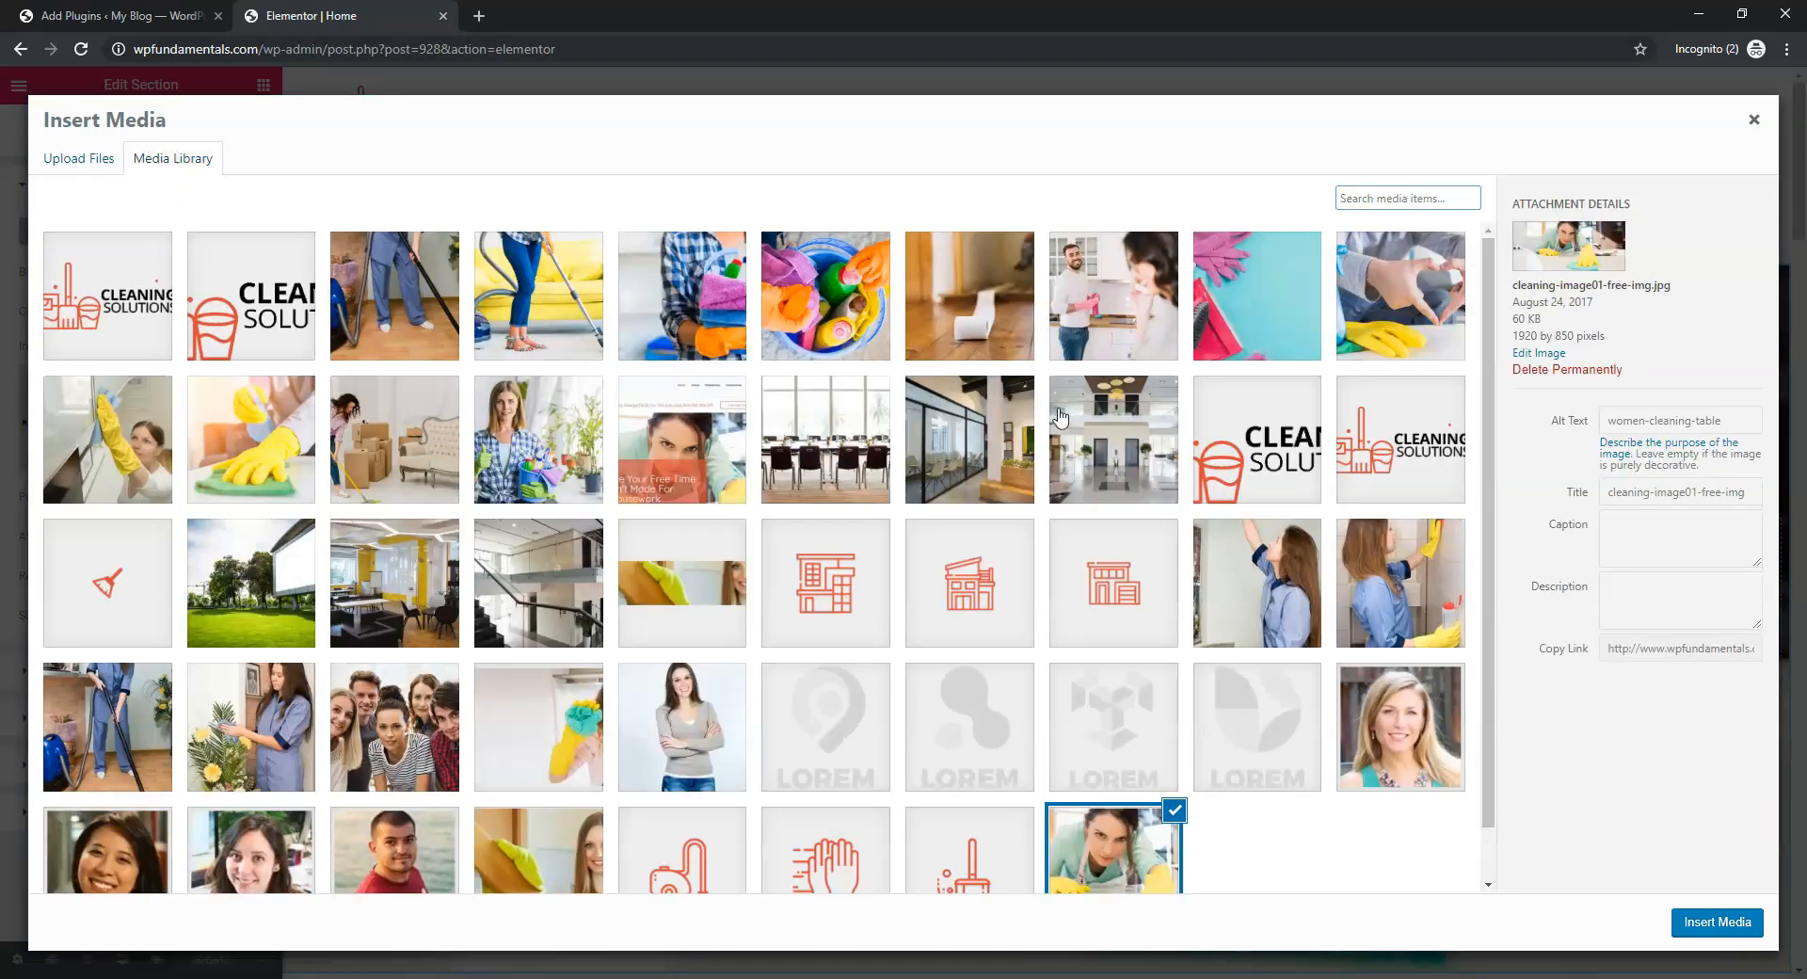
pyautogui.click(1106, 854)
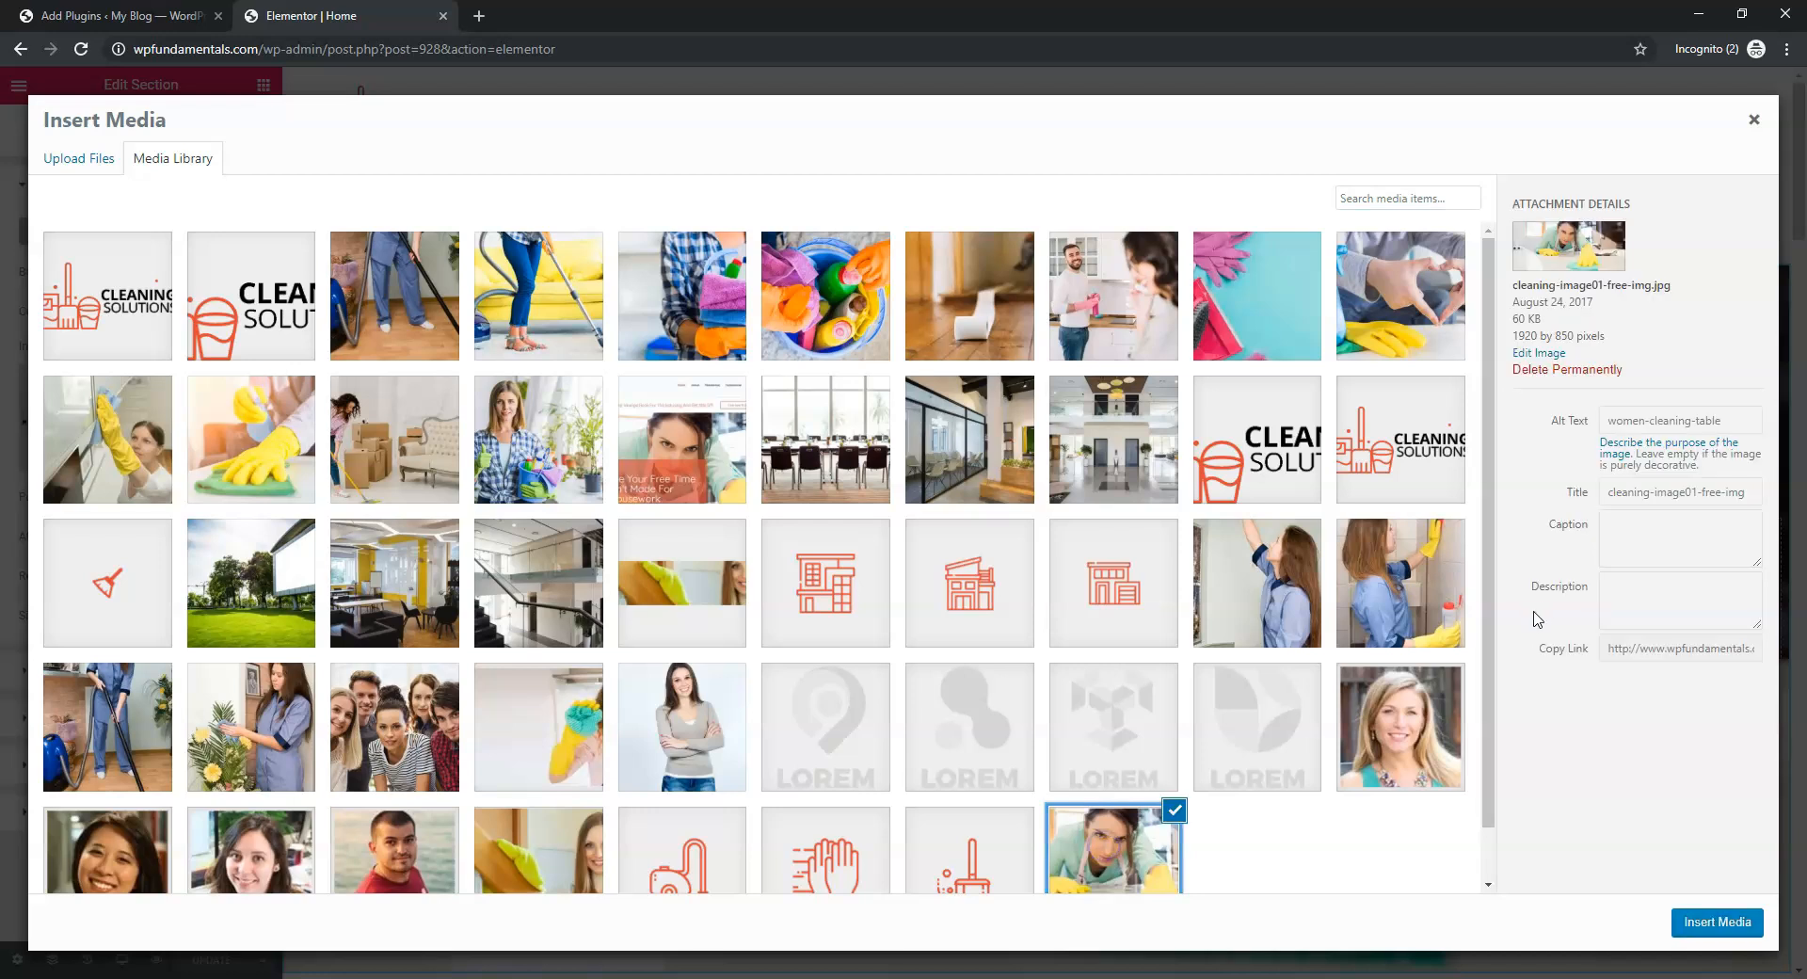
pyautogui.moveTo(1605, 335); pyautogui.dragTo(1513, 334)
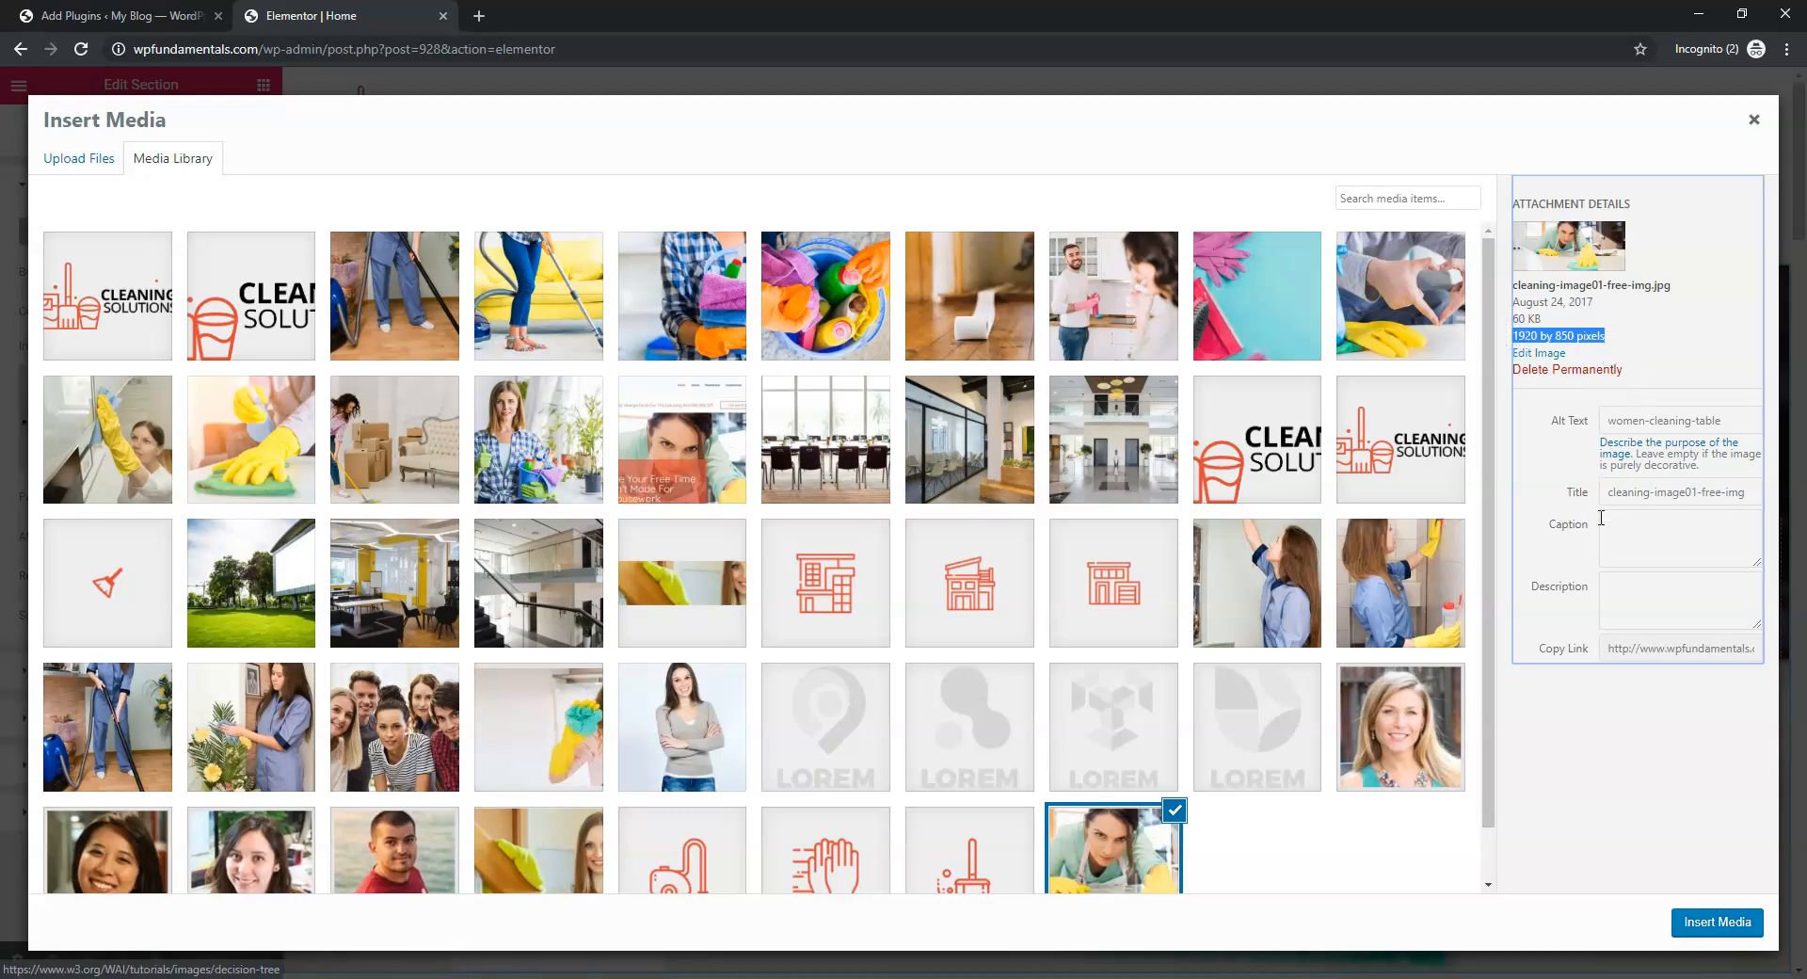
pyautogui.moveTo(1548, 319); pyautogui.dragTo(1511, 318)
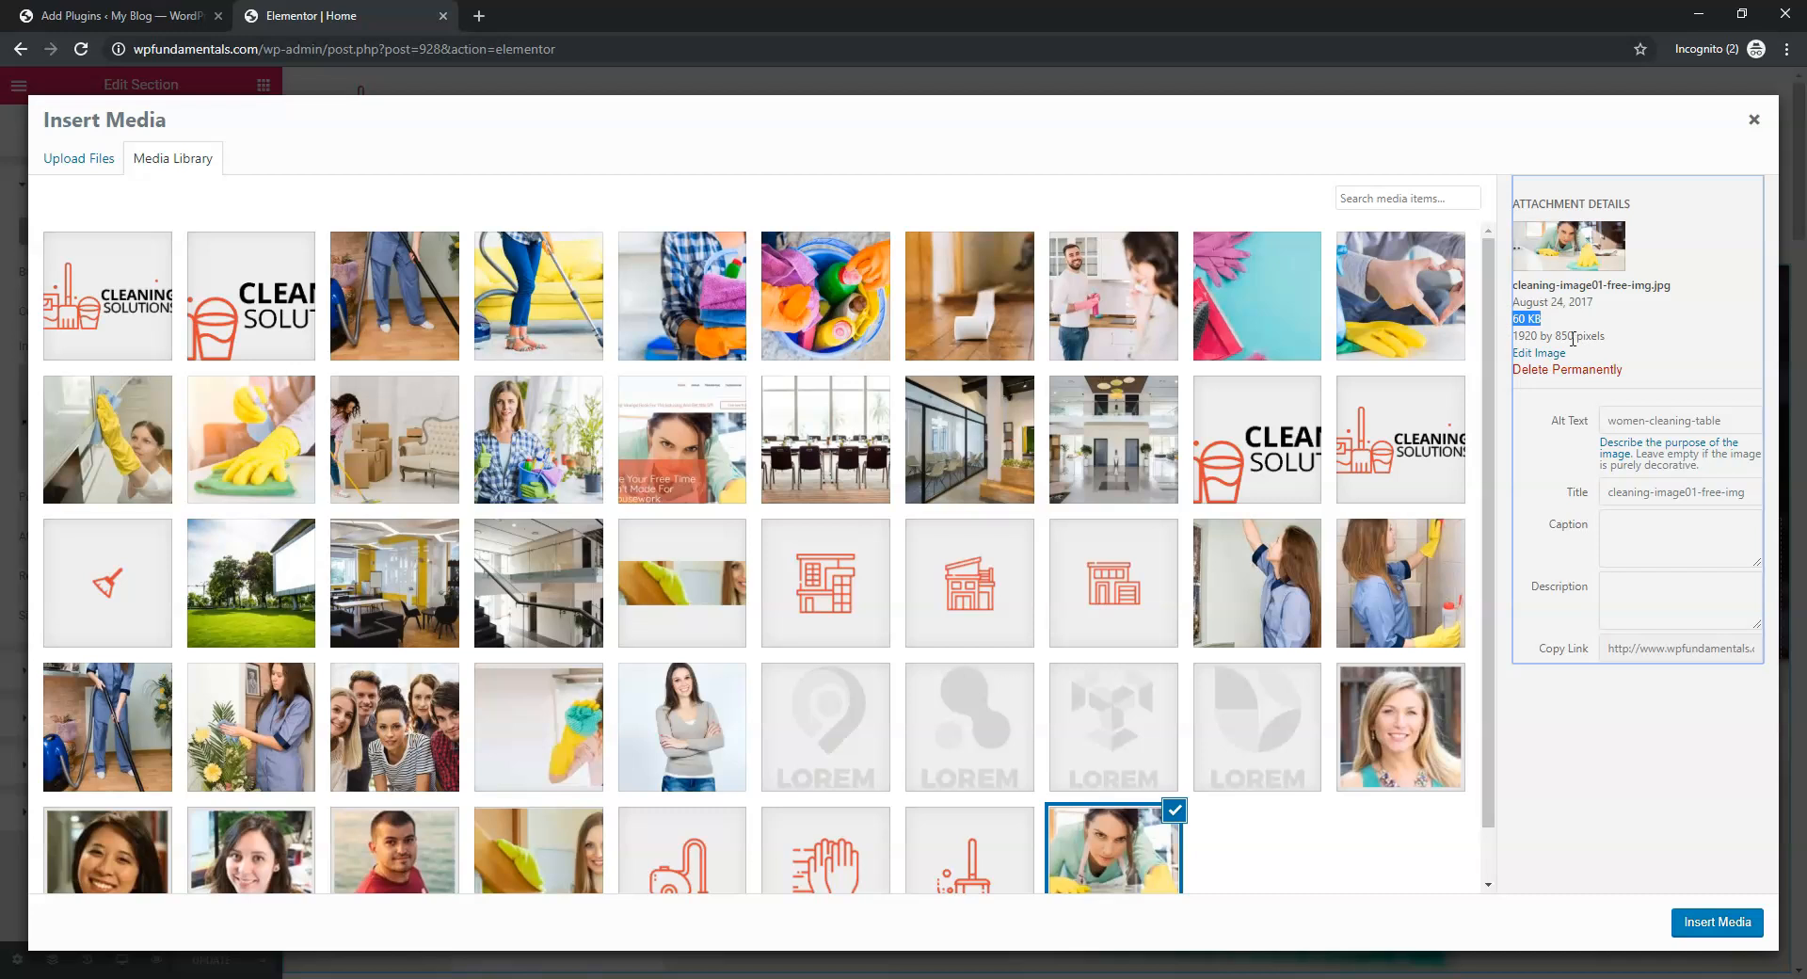
pyautogui.moveTo(1607, 336); pyautogui.dragTo(1506, 336)
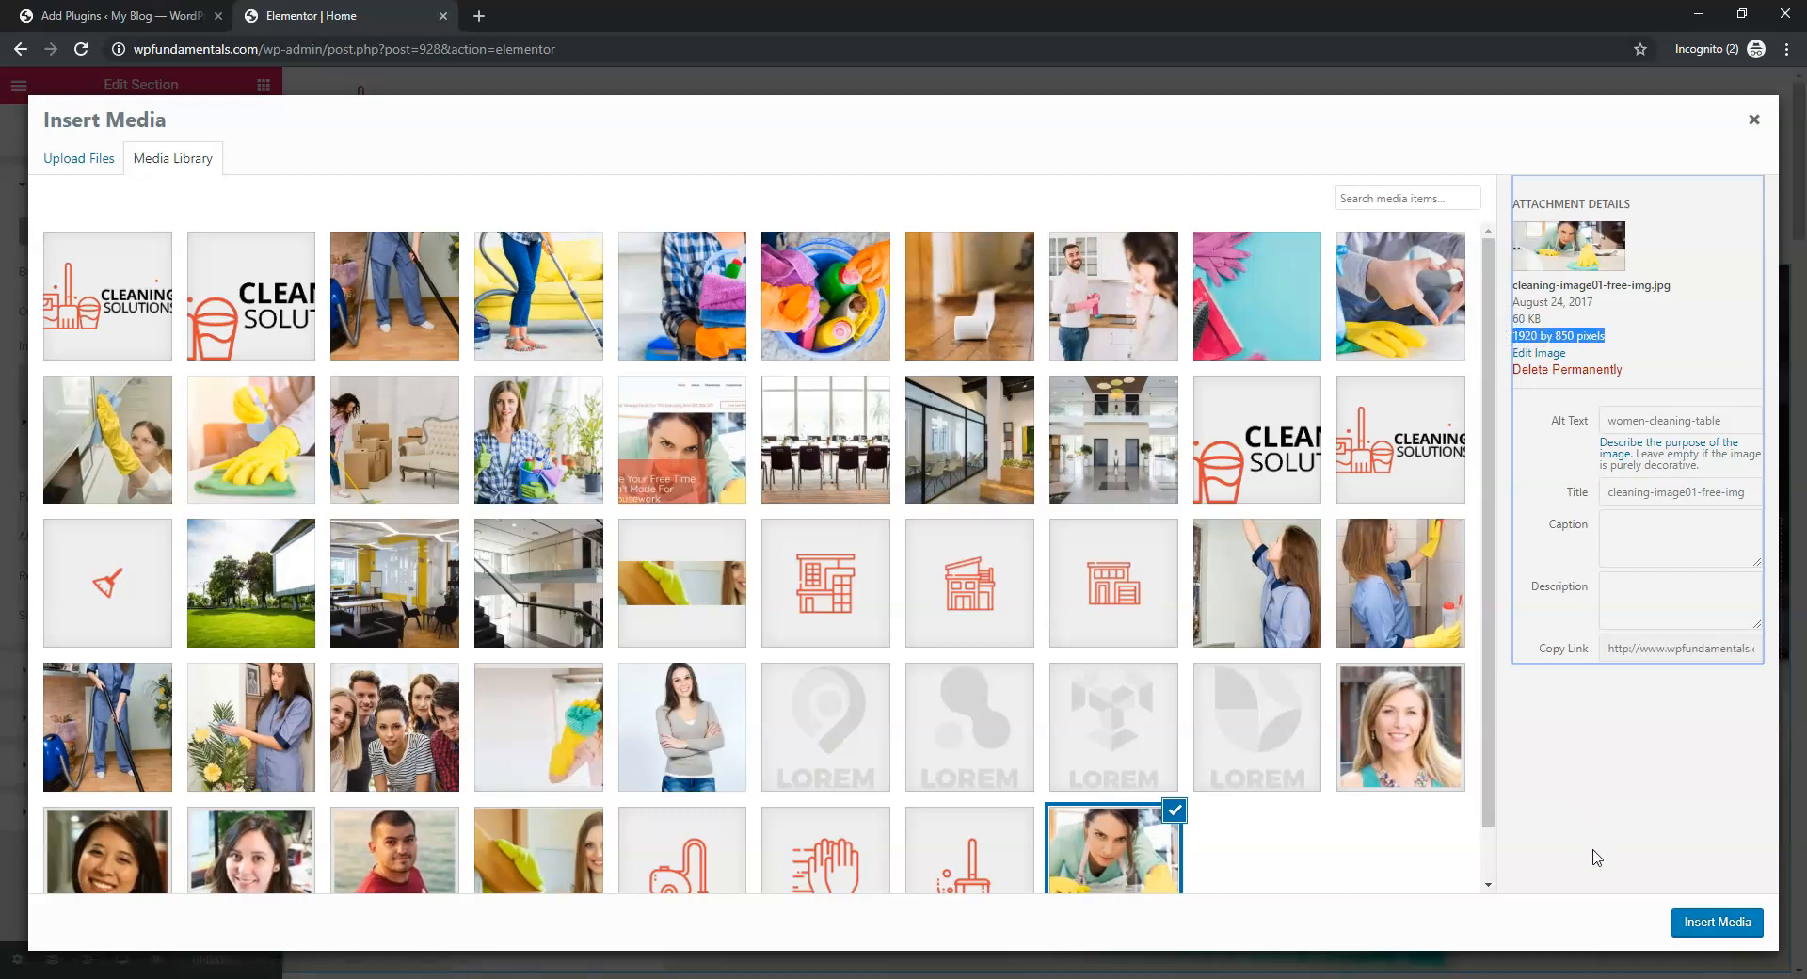
pyautogui.moveTo(1757, 119); pyautogui.dragTo(1636, 132)
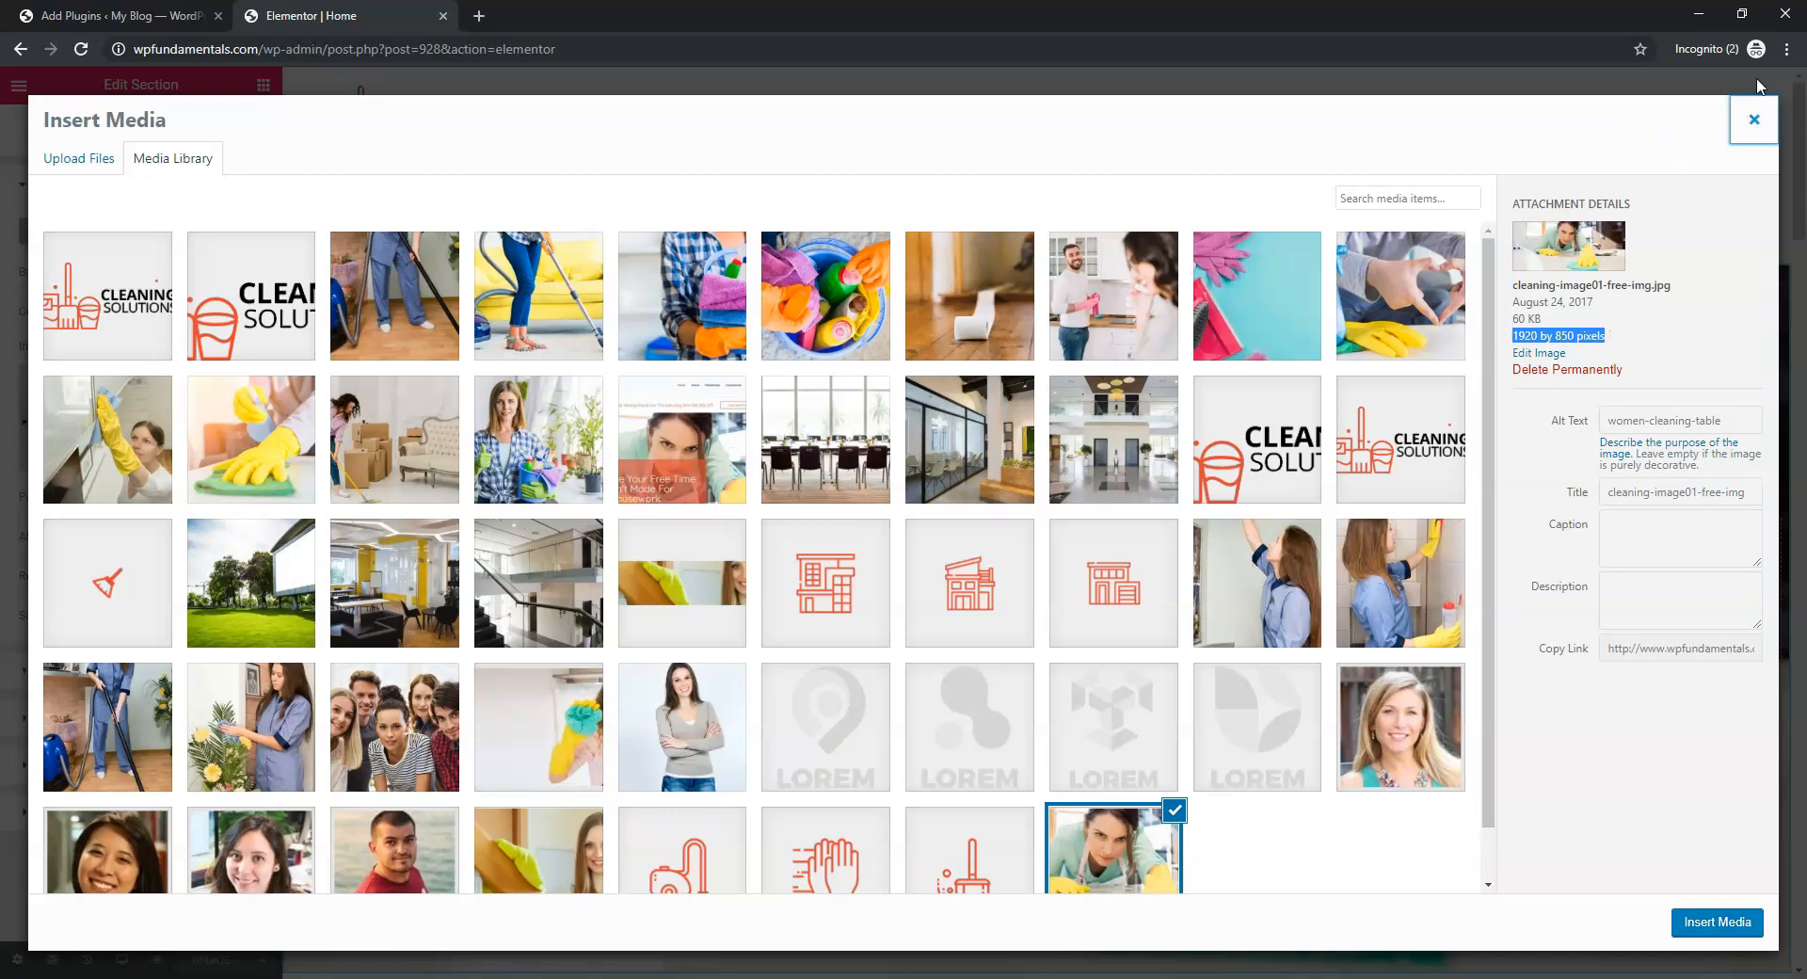
pyautogui.click(1748, 120)
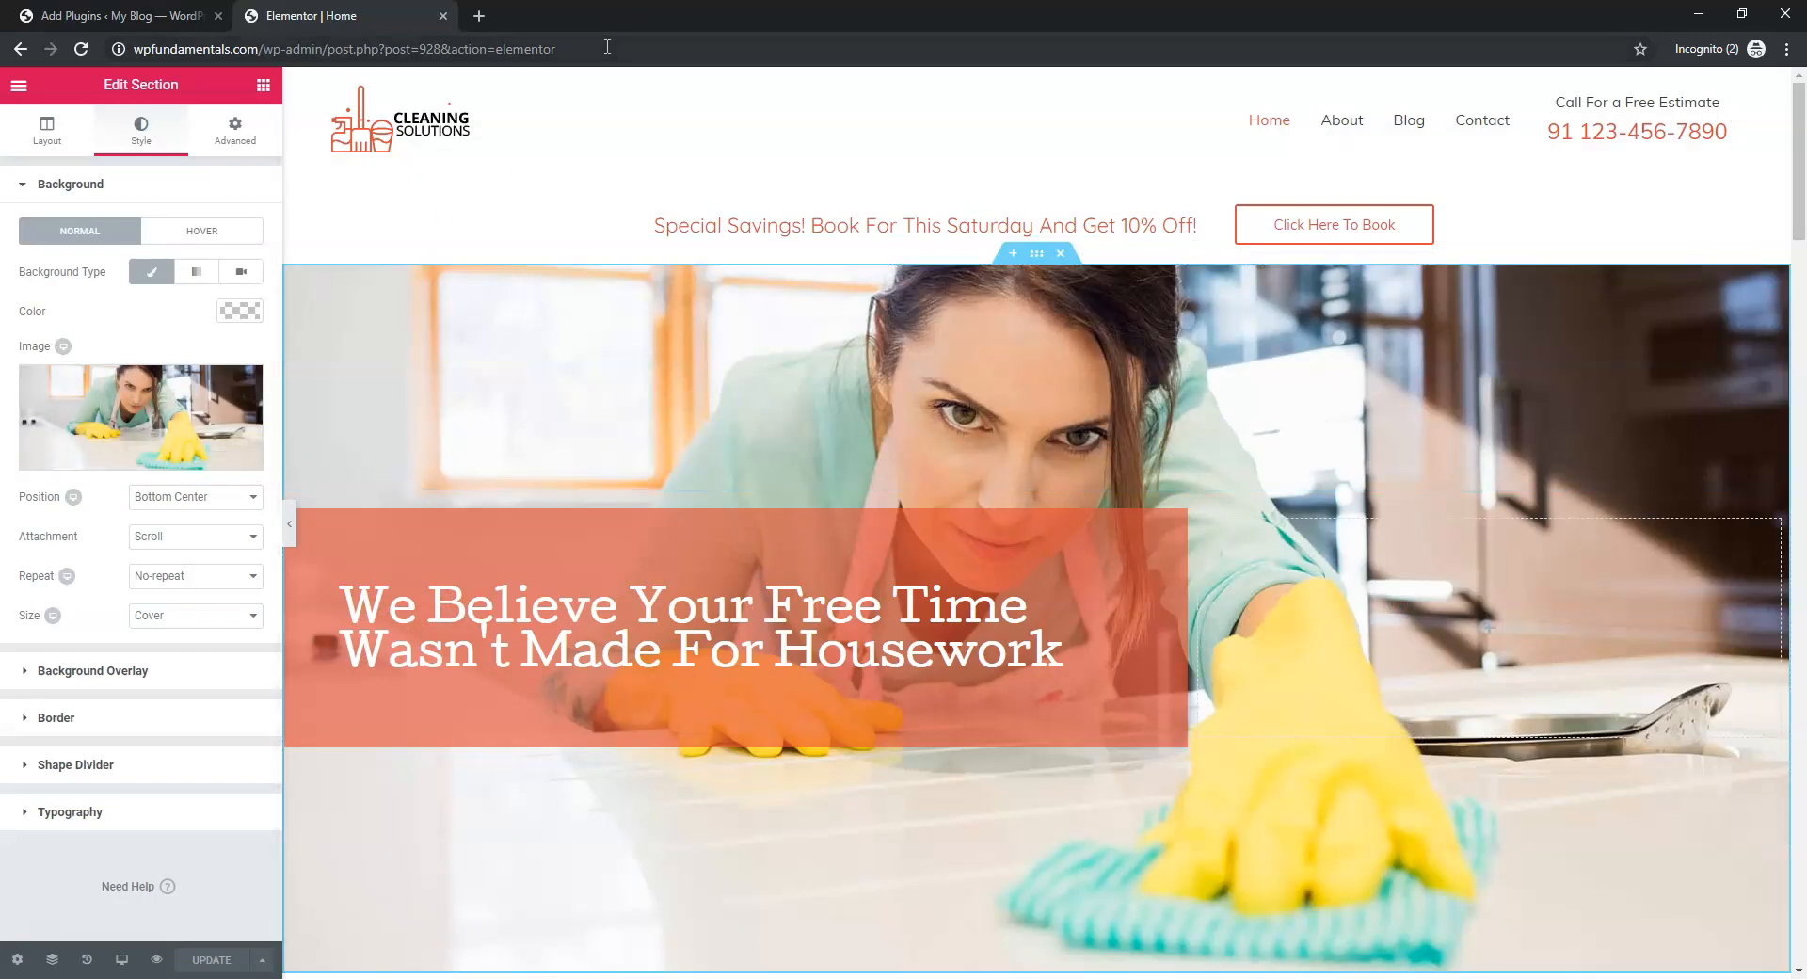
# Go to unsplash.com in a new tab and download the woman-cooking white kitchen photo
pyautogui.click(479, 16)
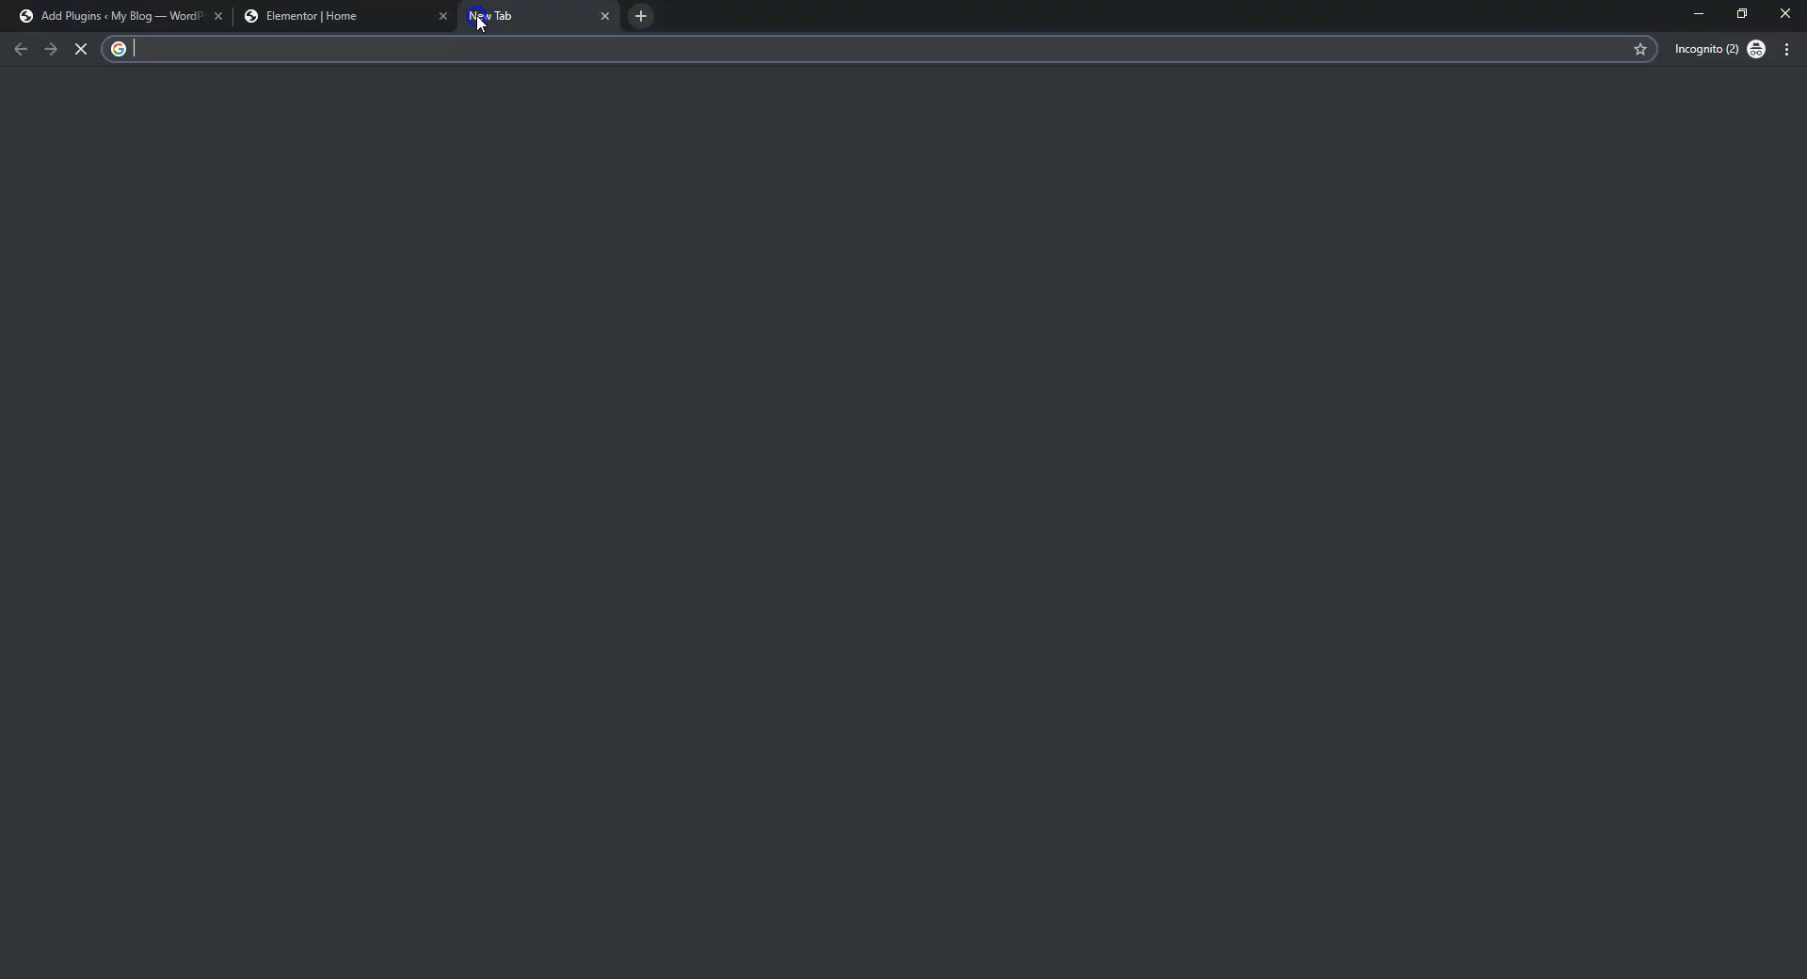
pyautogui.write('unsp')
pyautogui.press('Return')
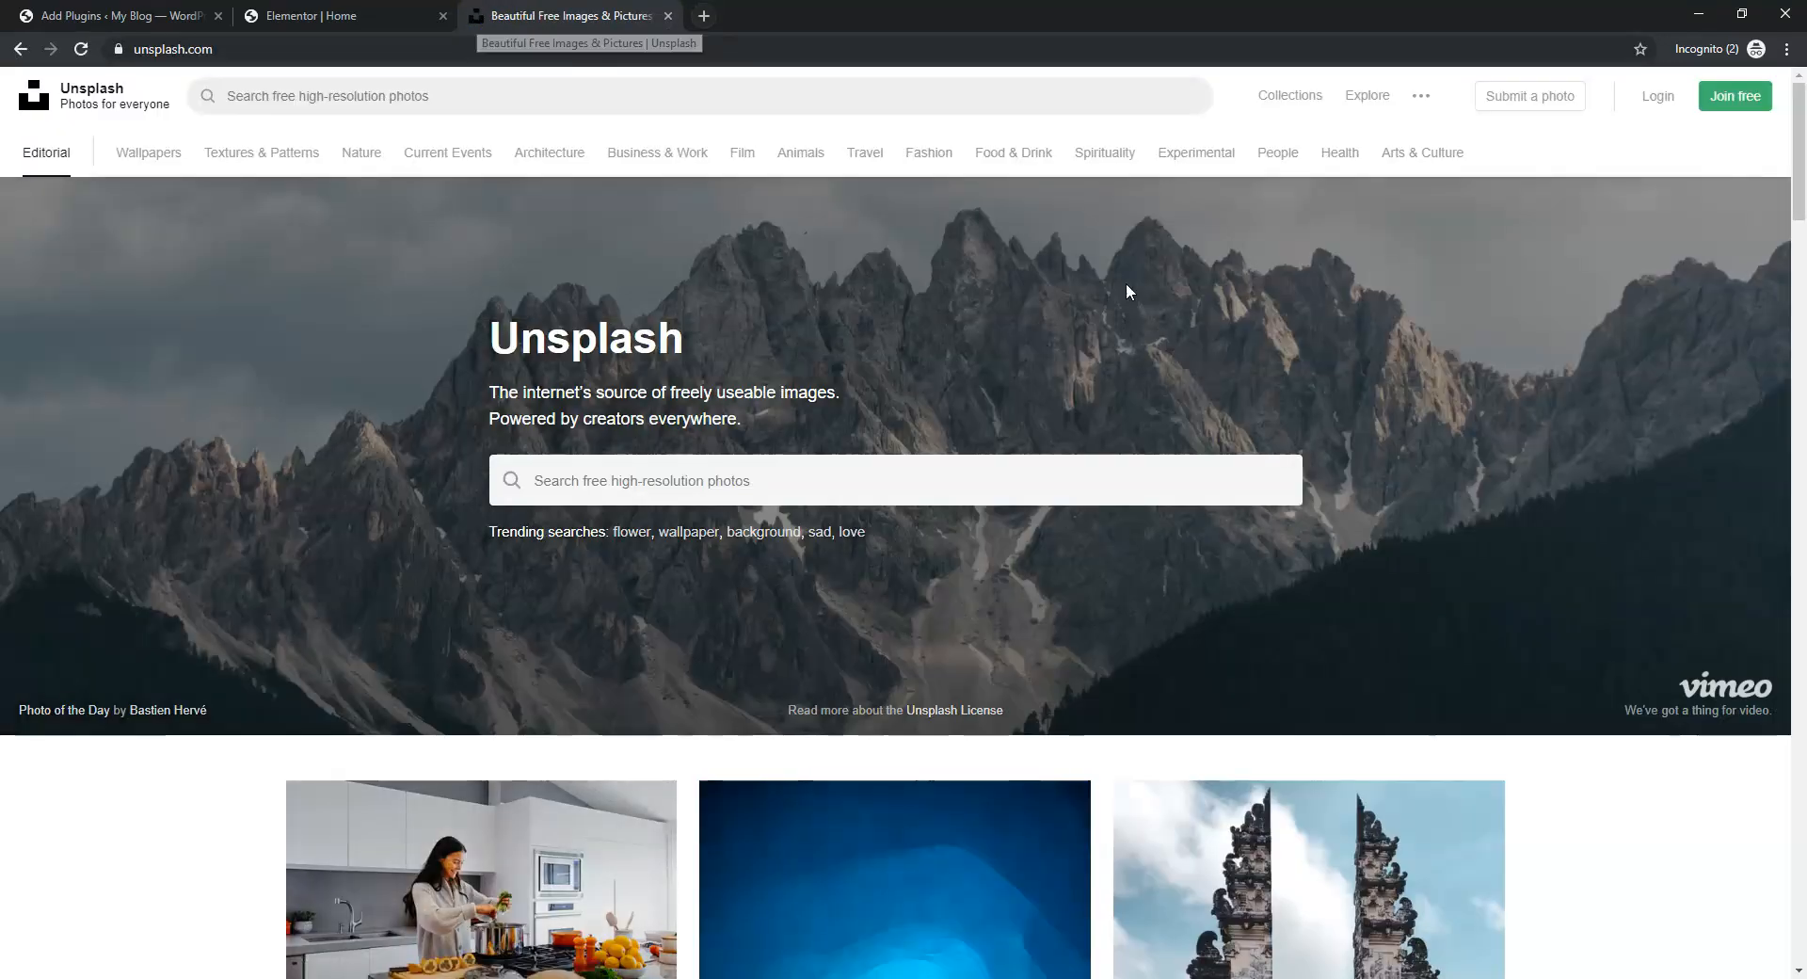
pyautogui.scroll(-2, 1123, 408)
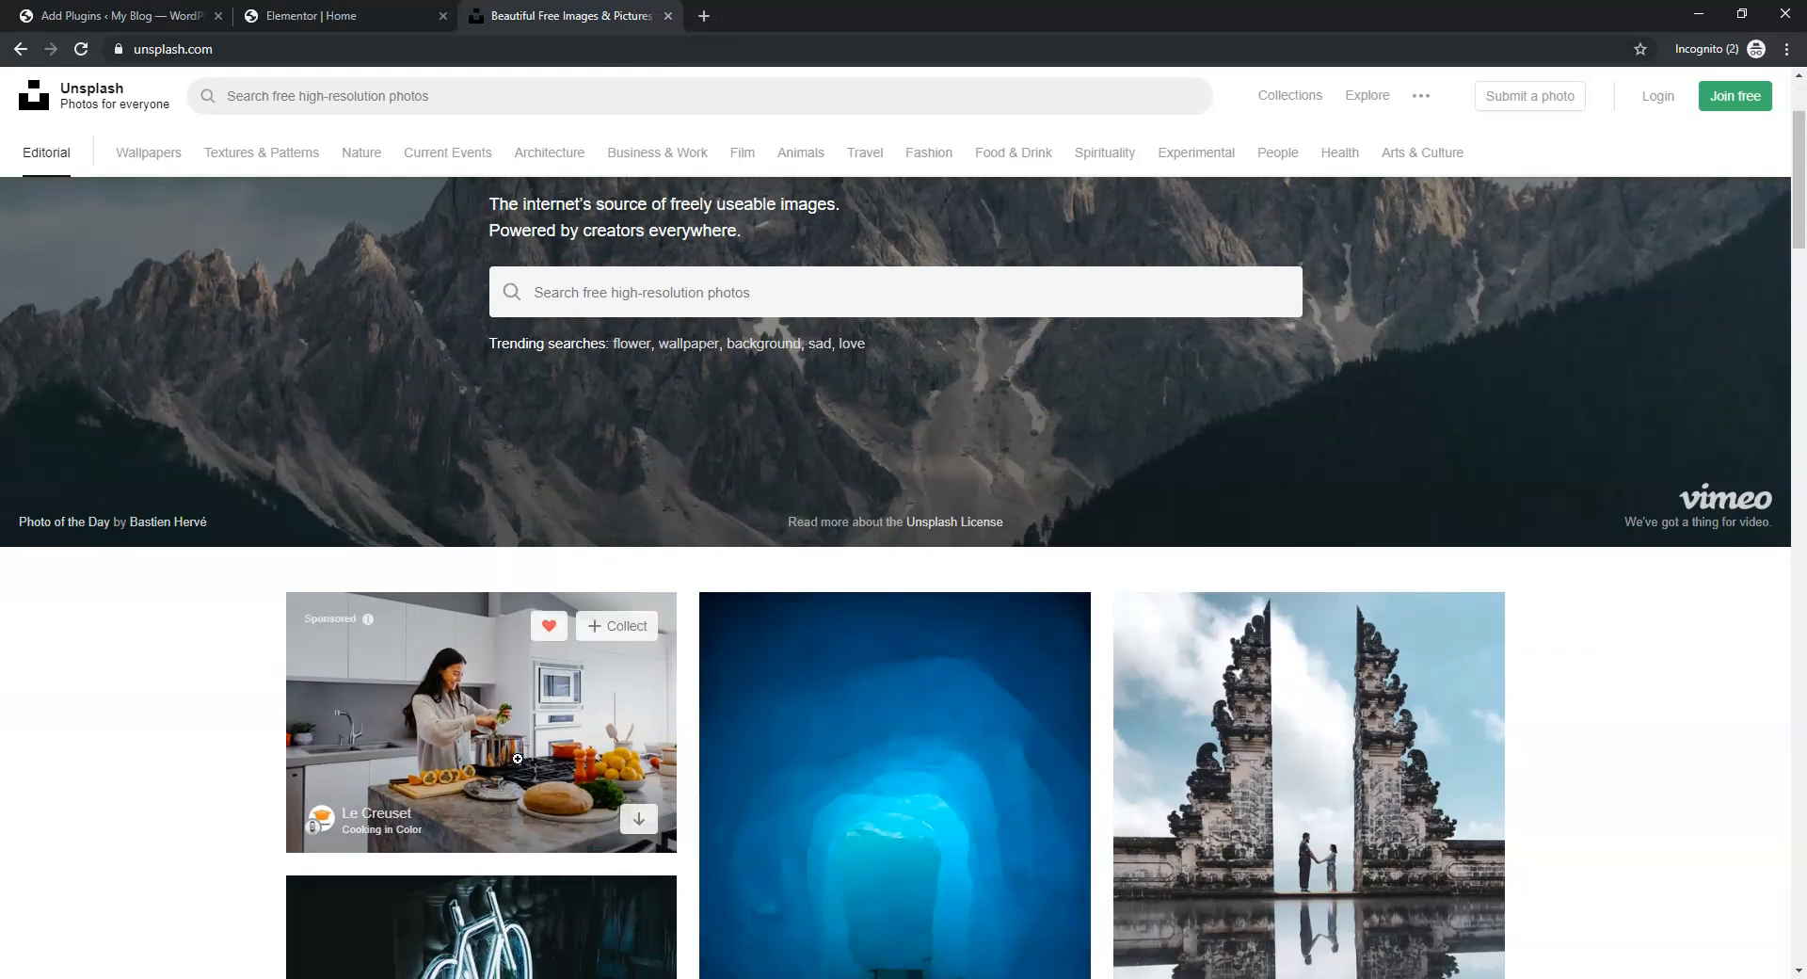
pyautogui.click(491, 713)
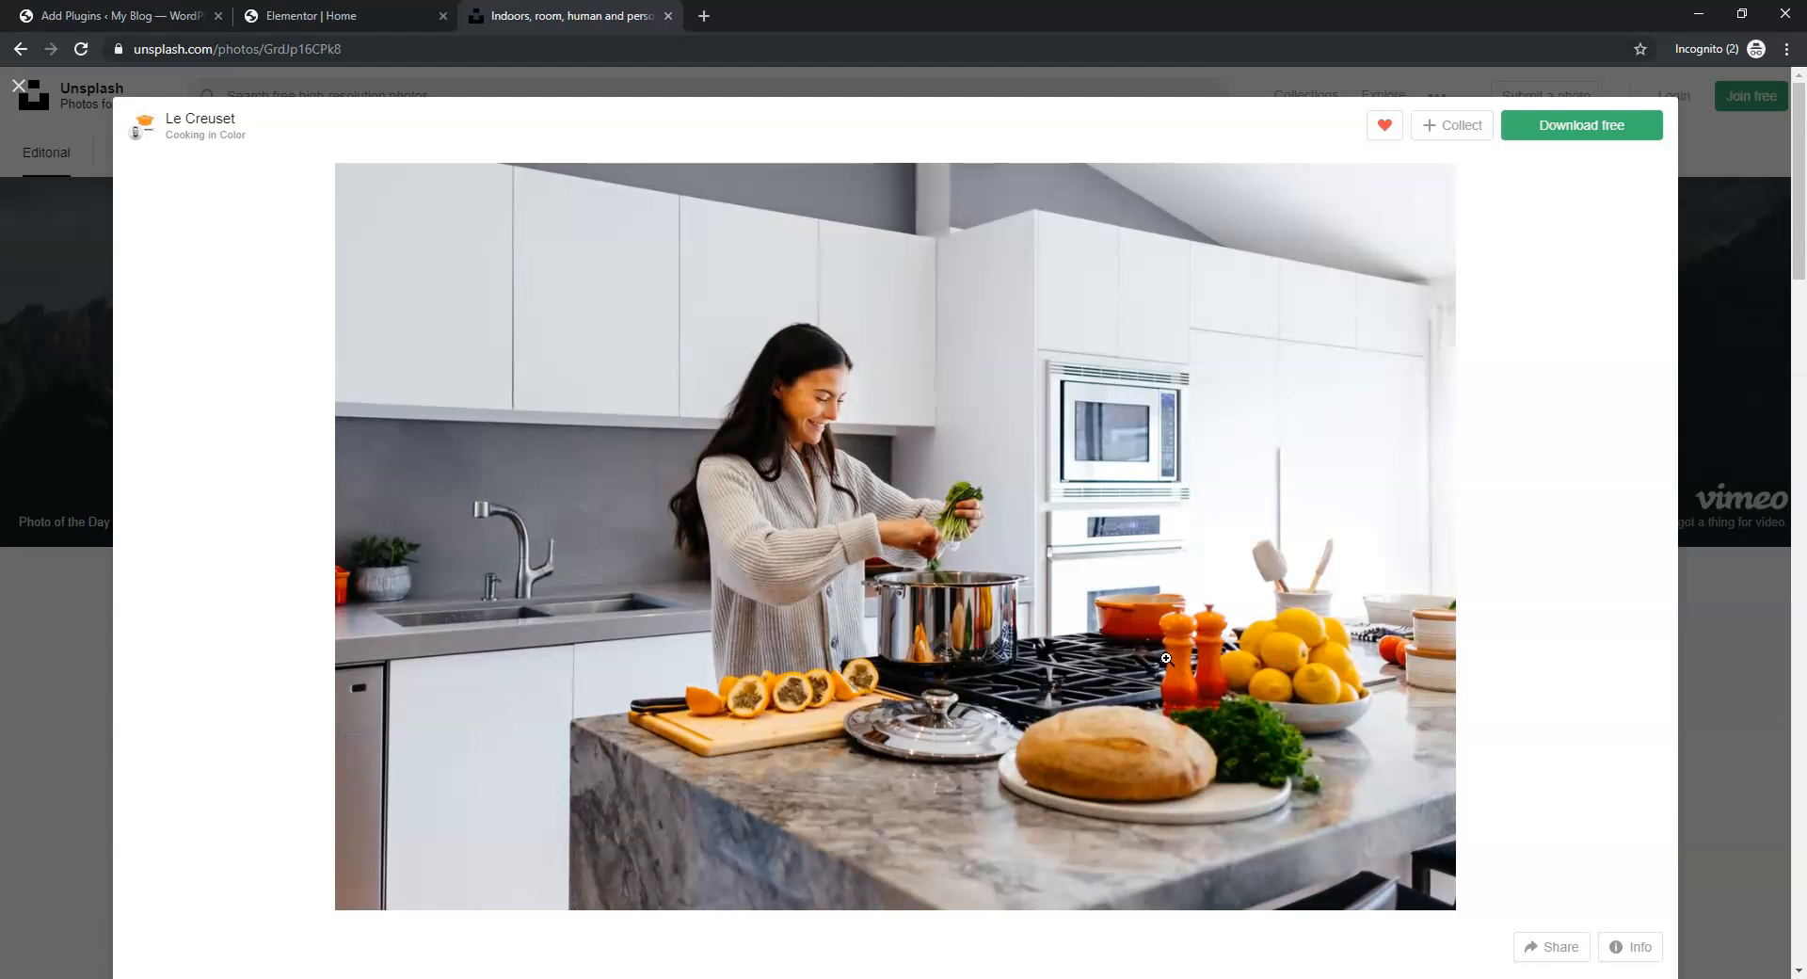
pyautogui.click(1584, 125)
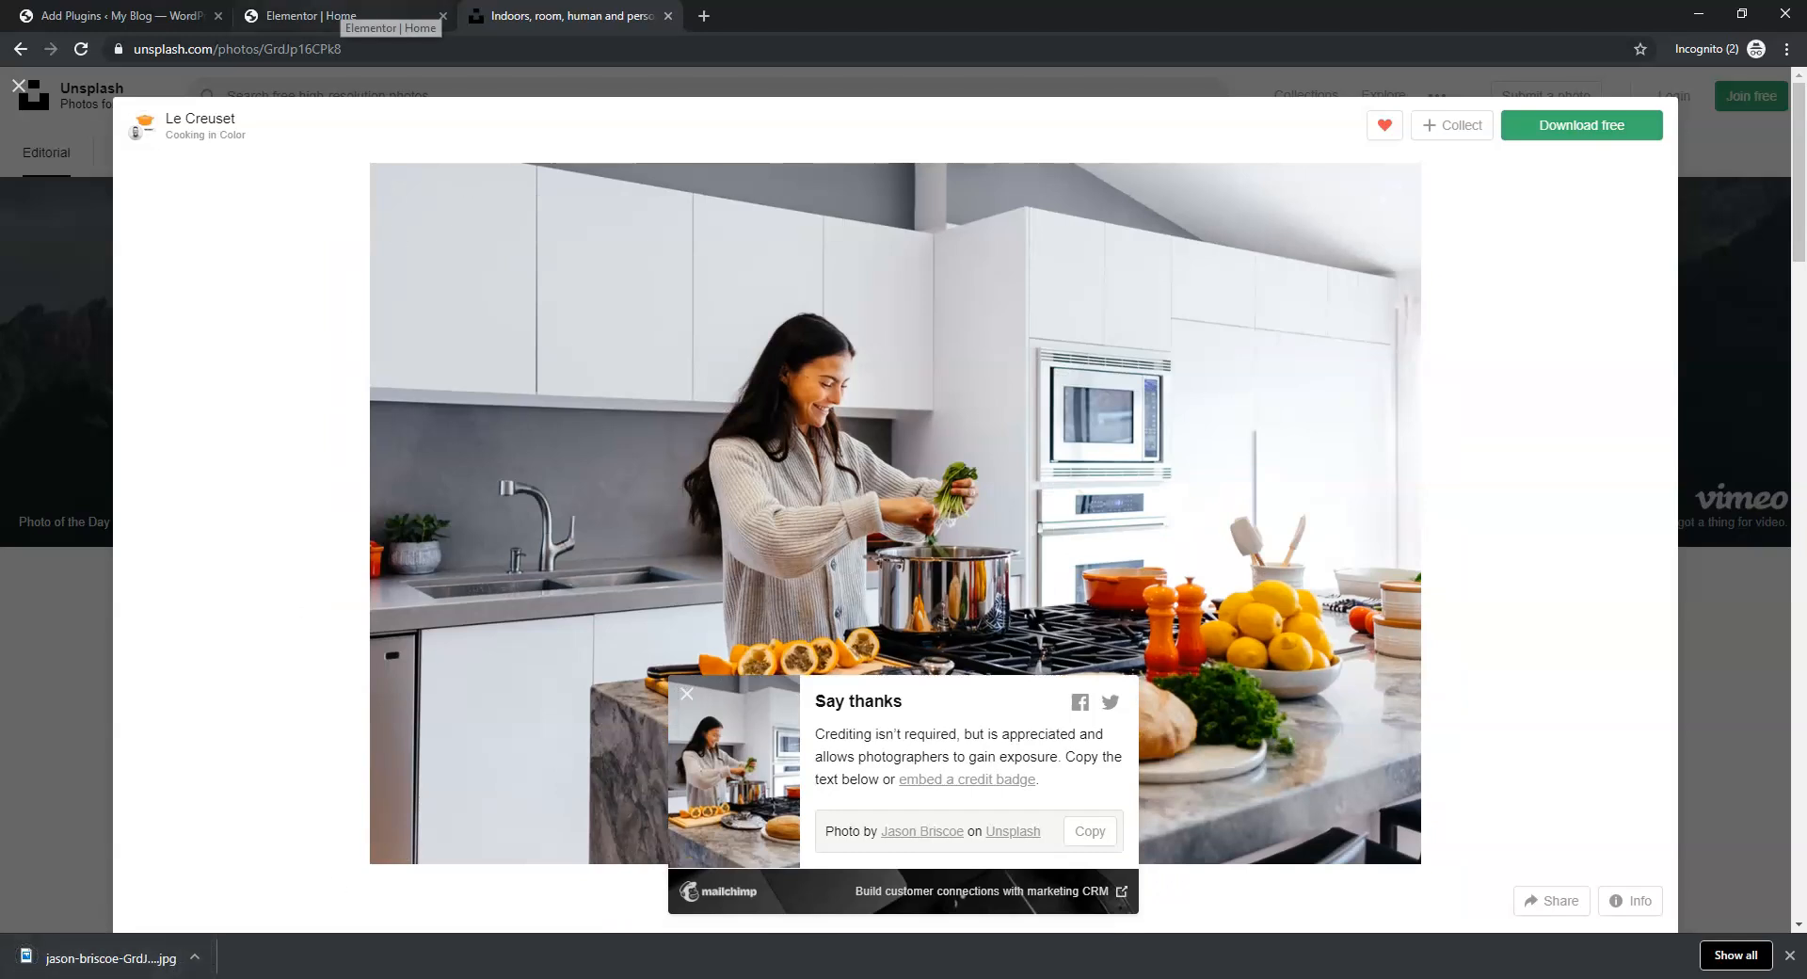
pyautogui.click(156, 16)
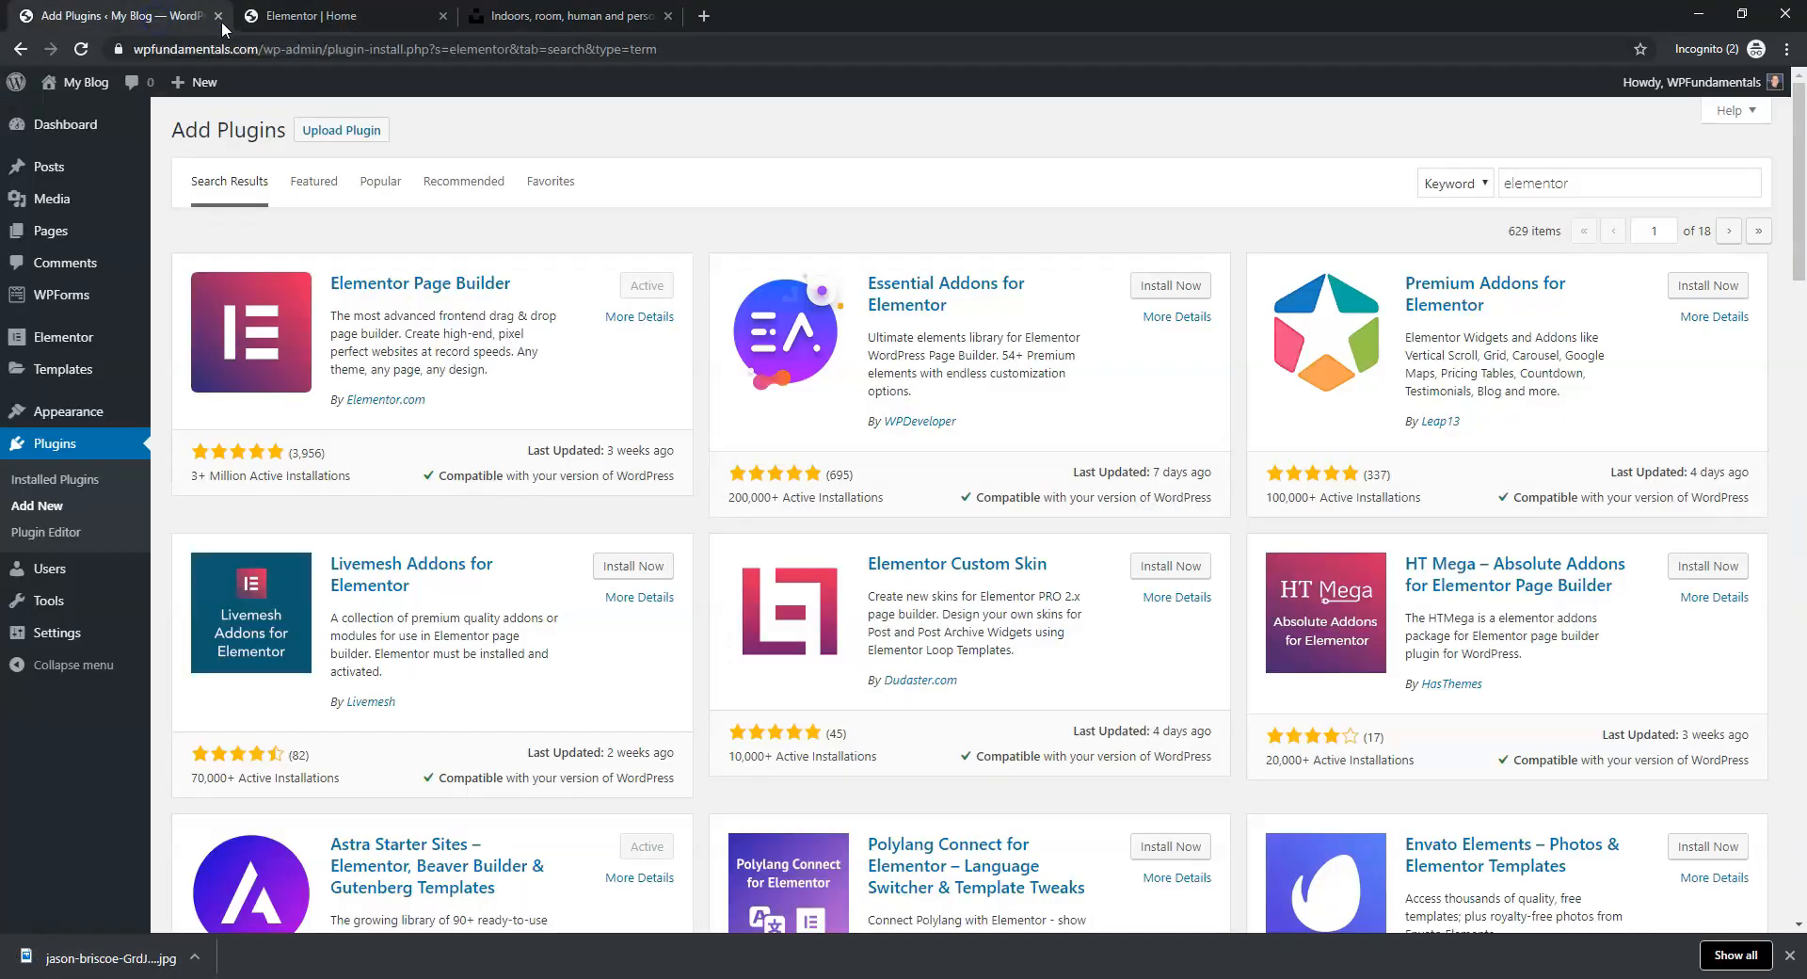
# From the hero background's media picker, start uploading a new image from the computer
pyautogui.click(298, 18)
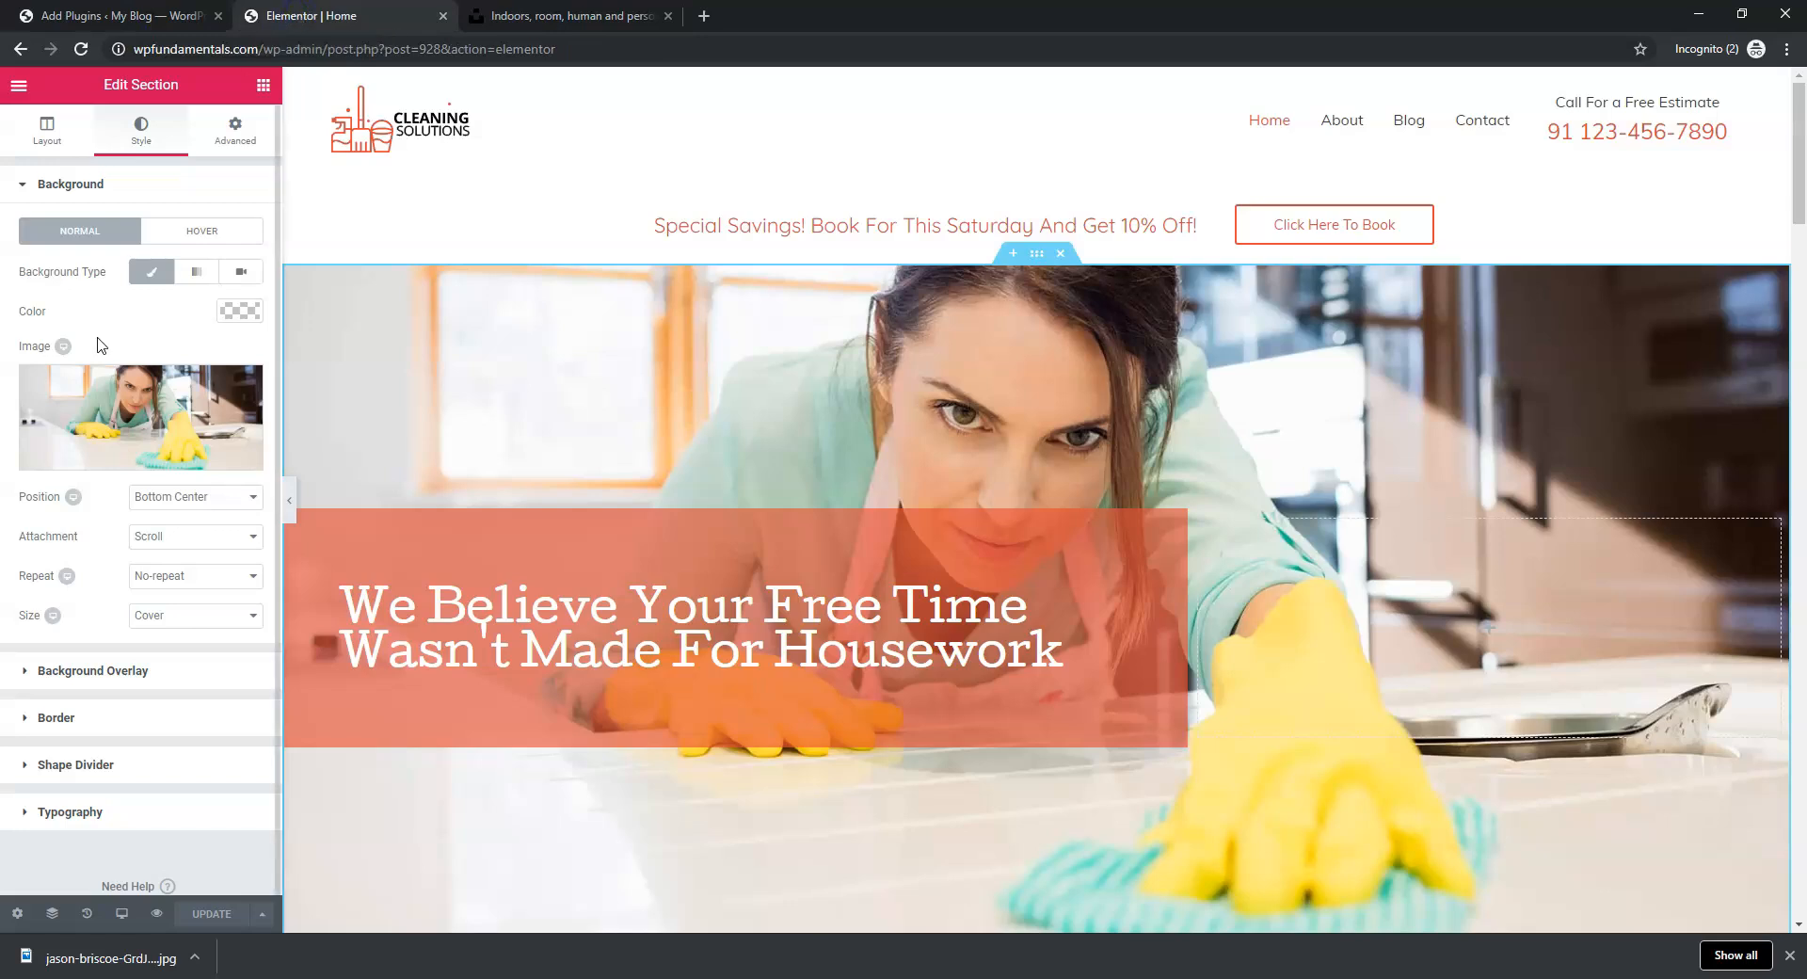
pyautogui.click(141, 404)
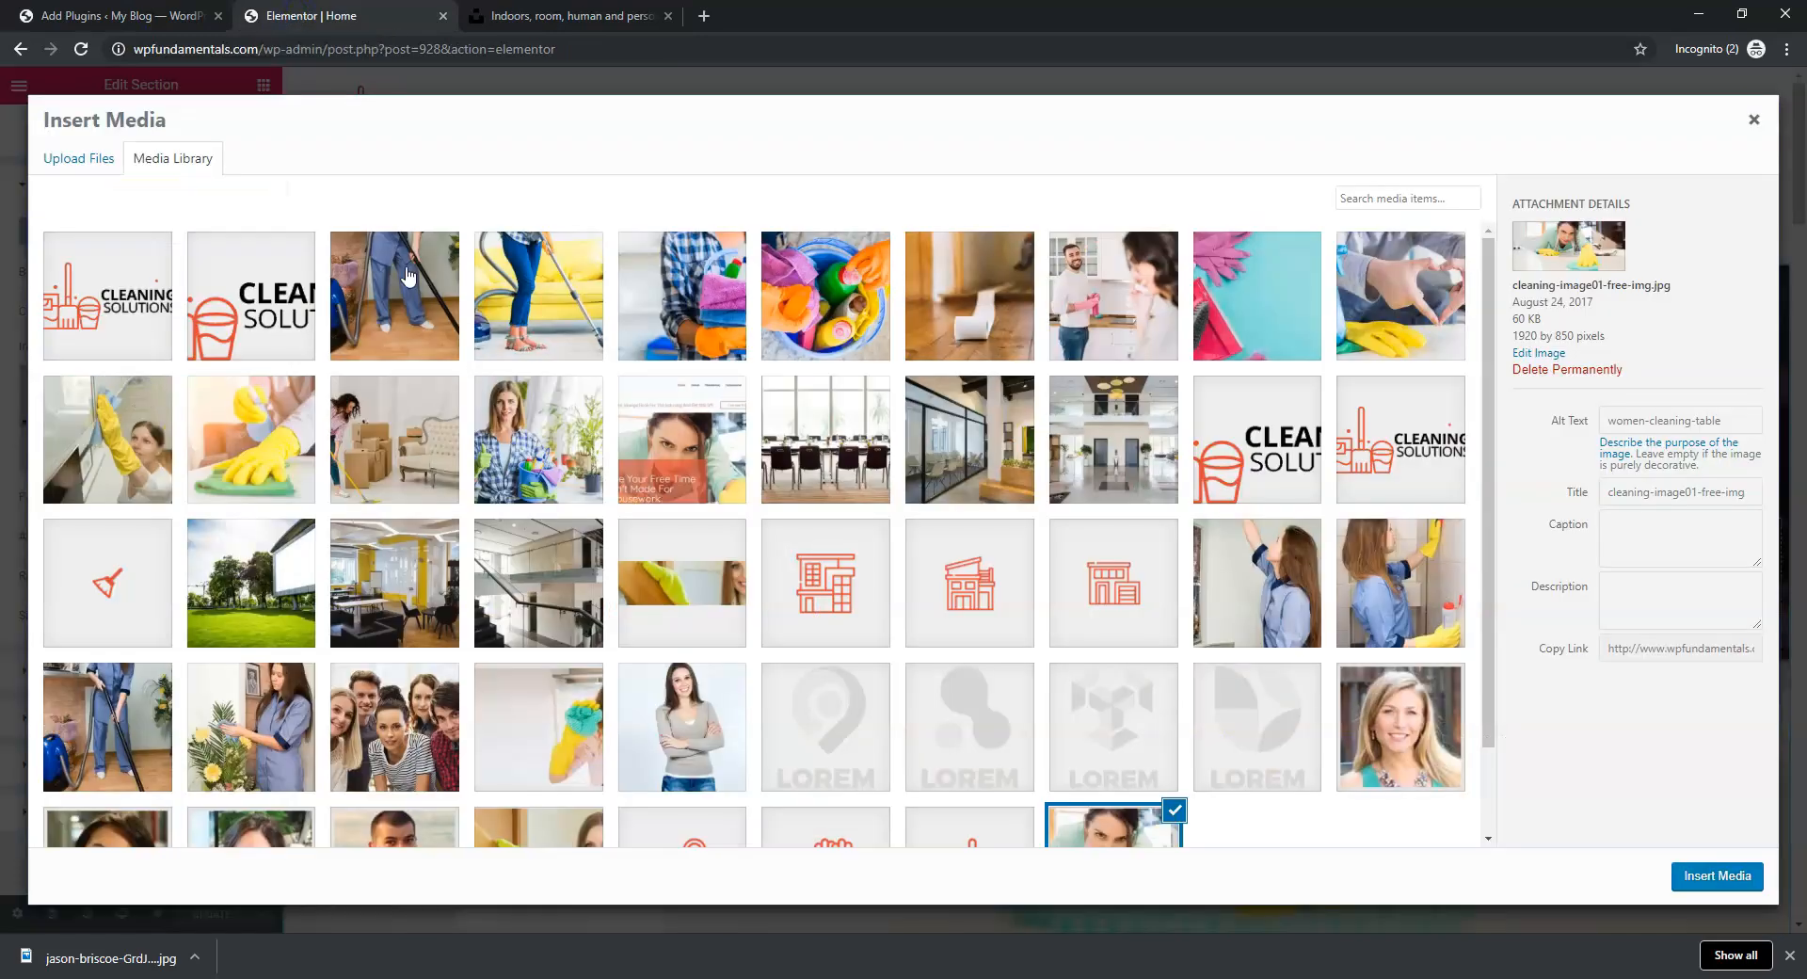
pyautogui.click(85, 165)
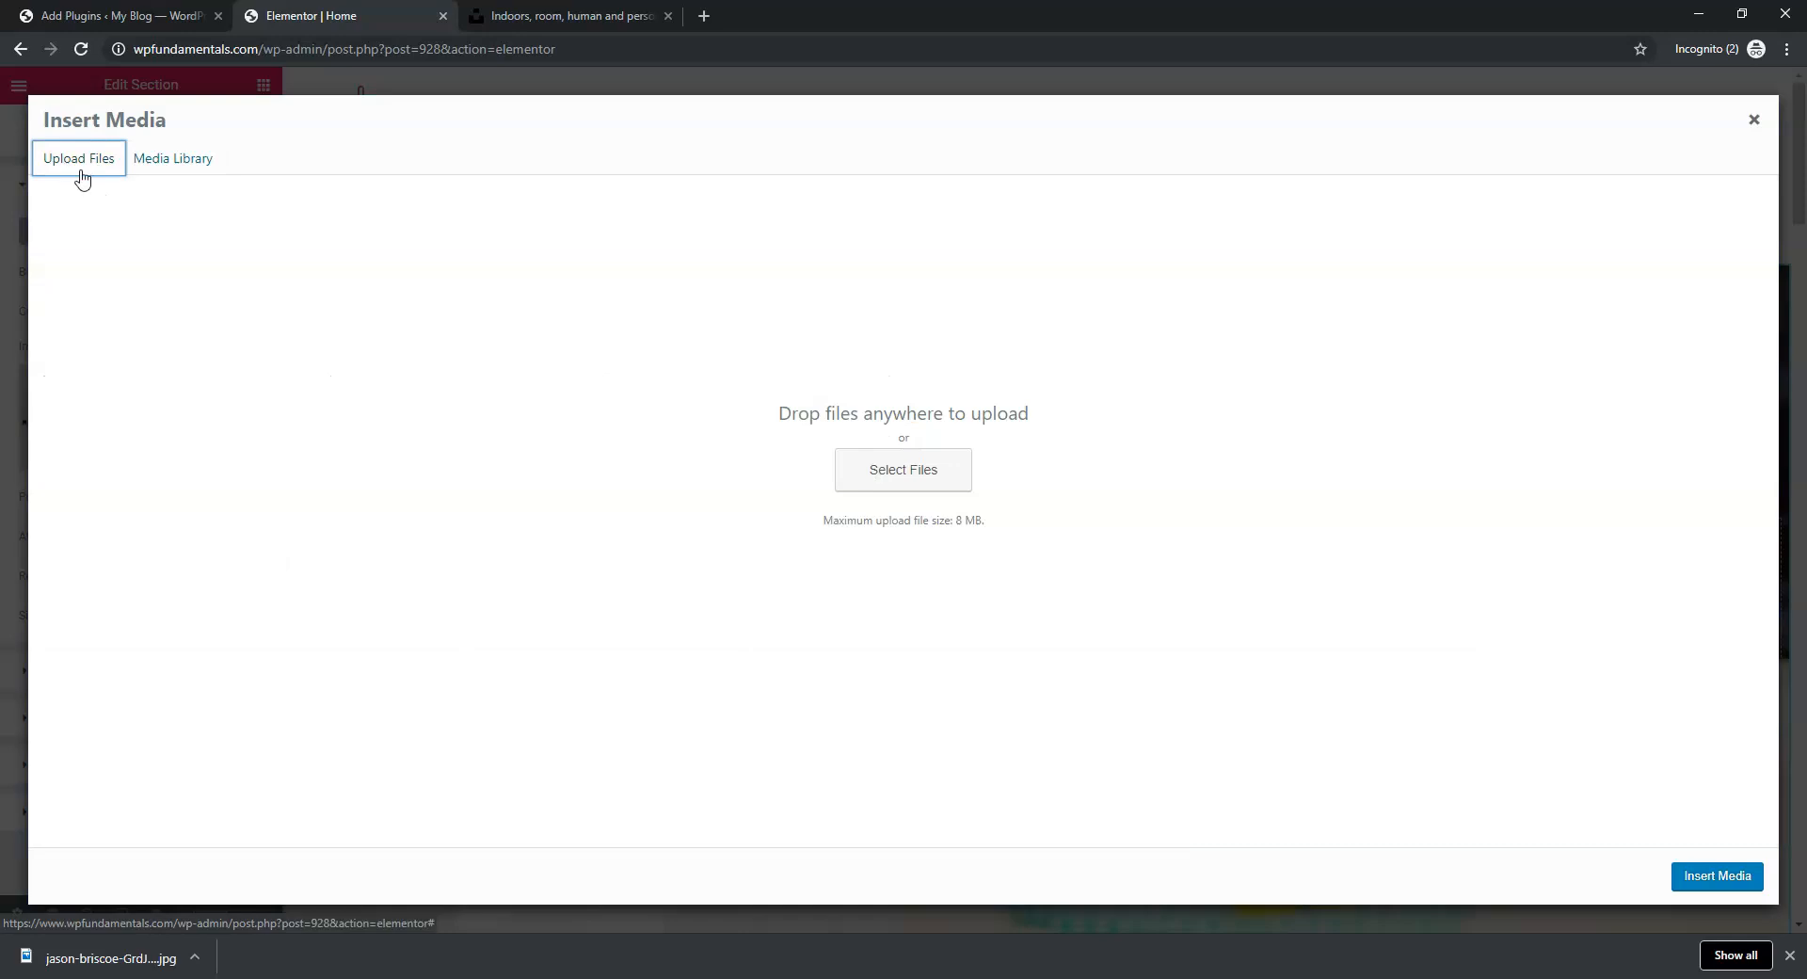
pyautogui.click(878, 478)
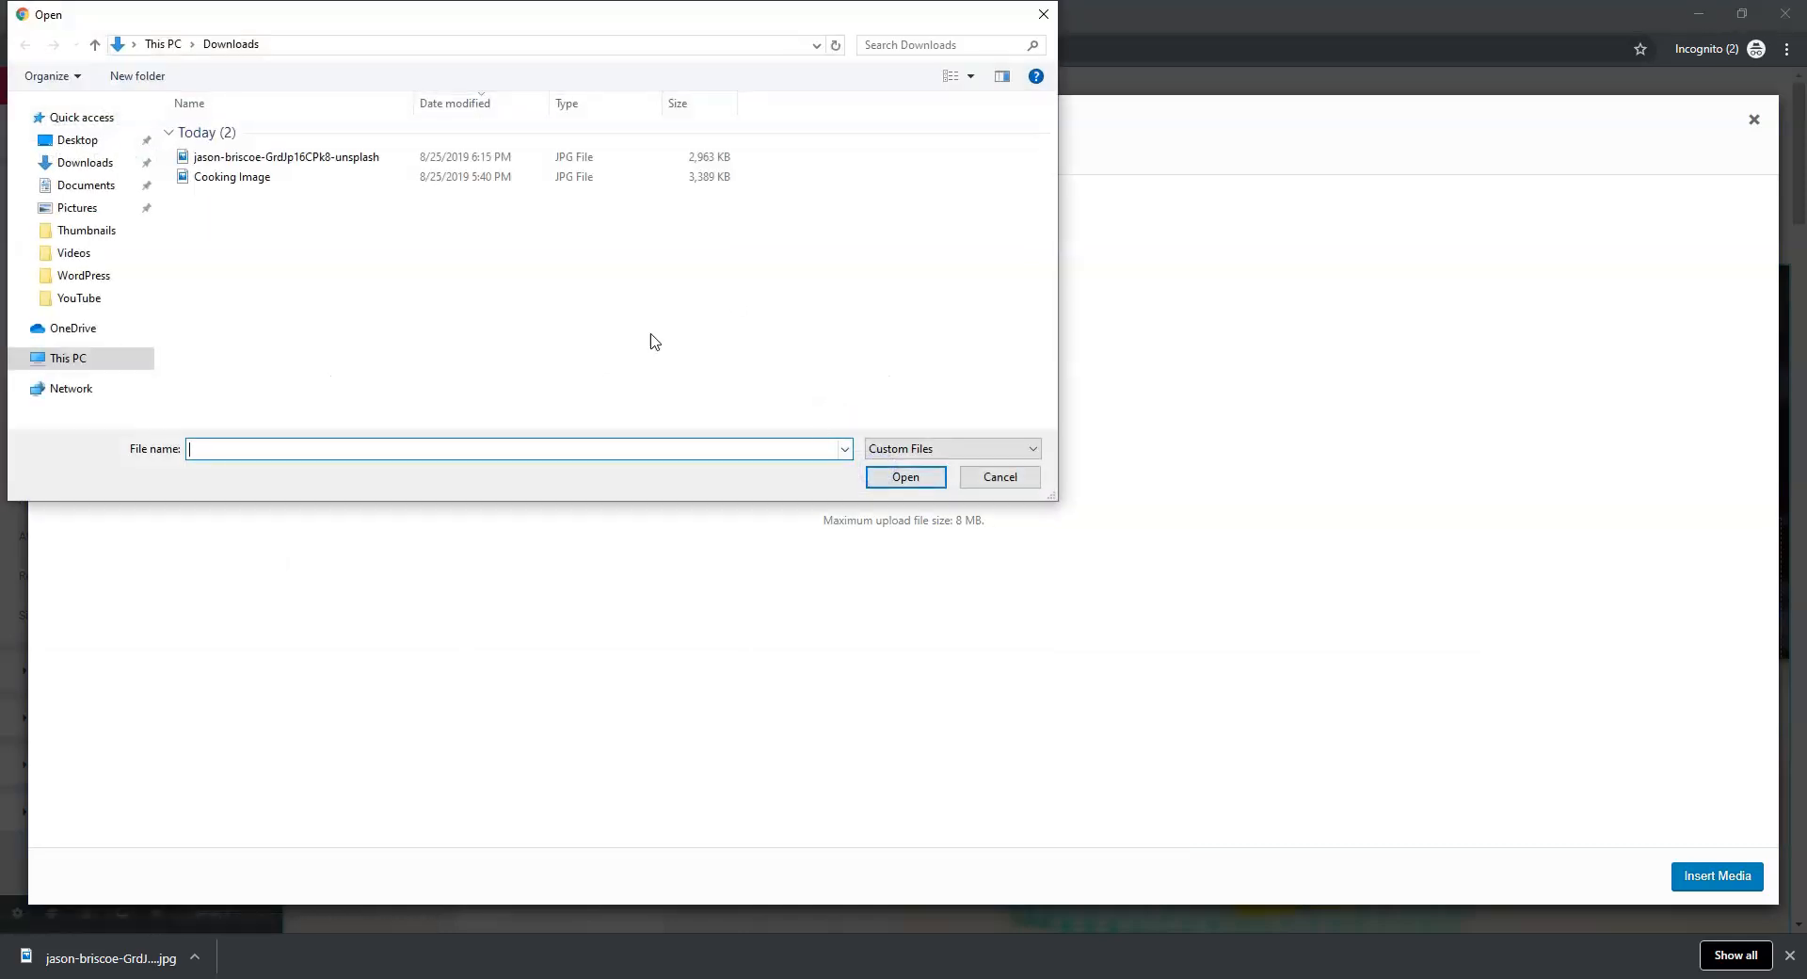
# Rename the downloaded kitchen photo to 'Woman Cooking' and upload it together with Cooking Image
pyautogui.click(258, 160)
pyautogui.rightClick(258, 159)
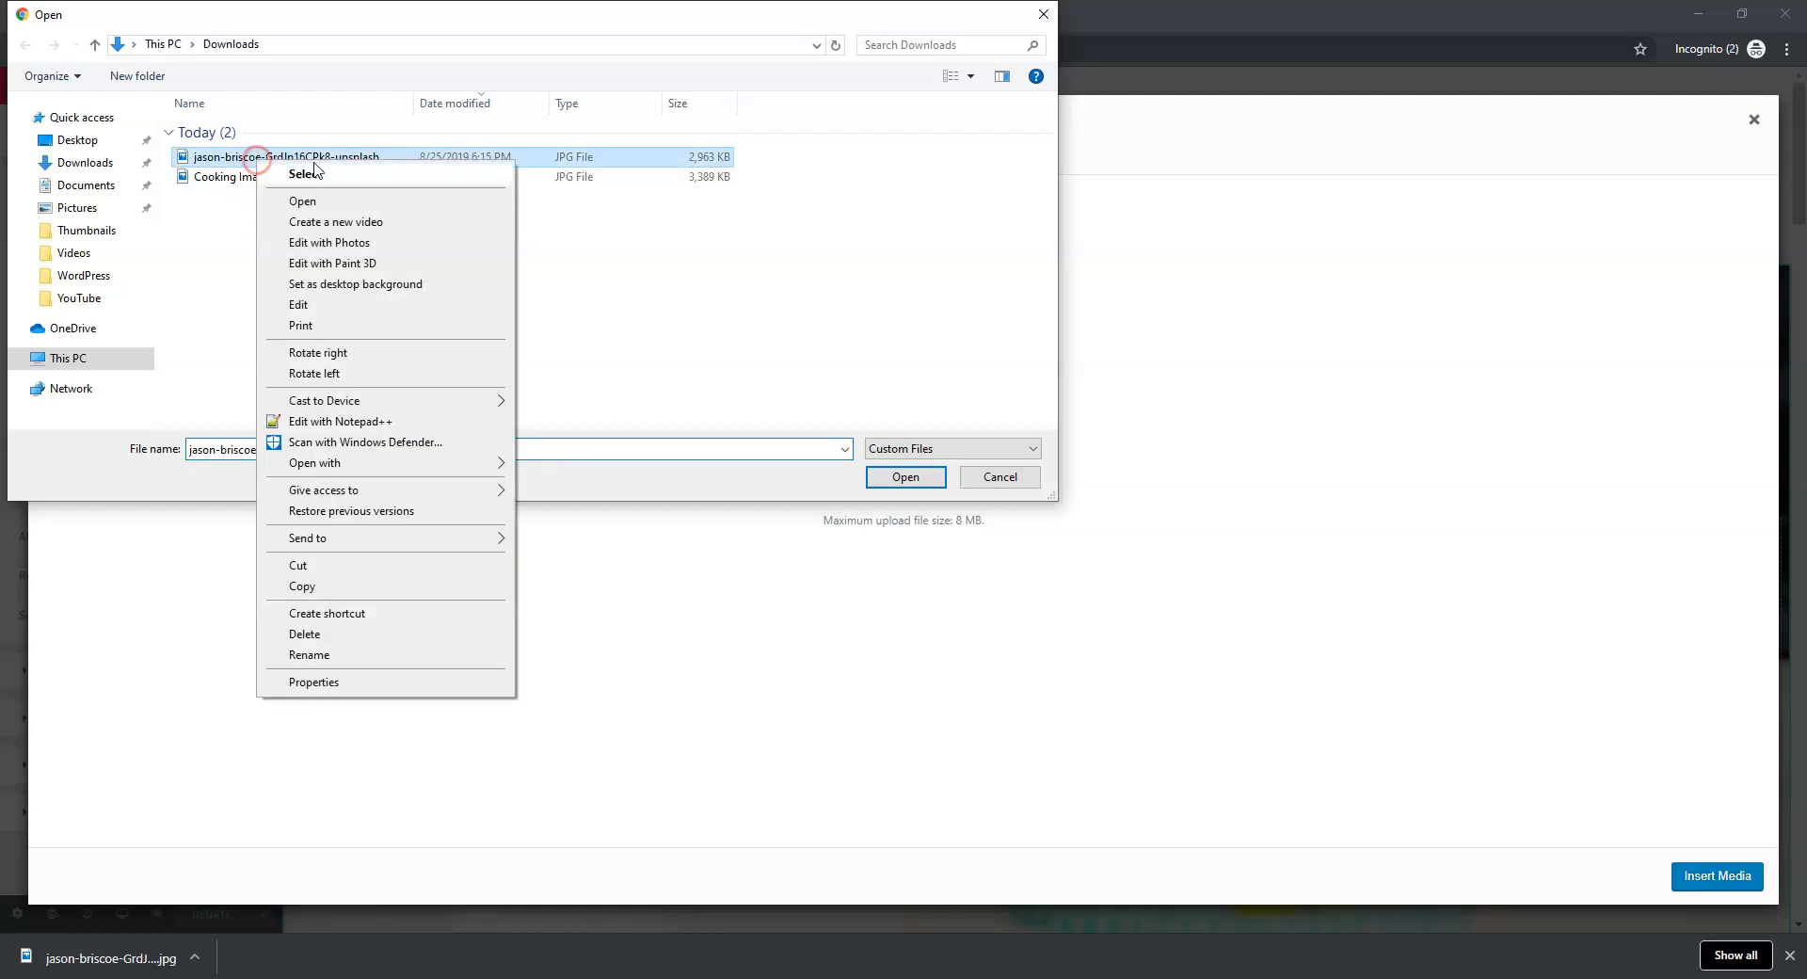
pyautogui.click(362, 653)
pyautogui.write('Woman Cooking')
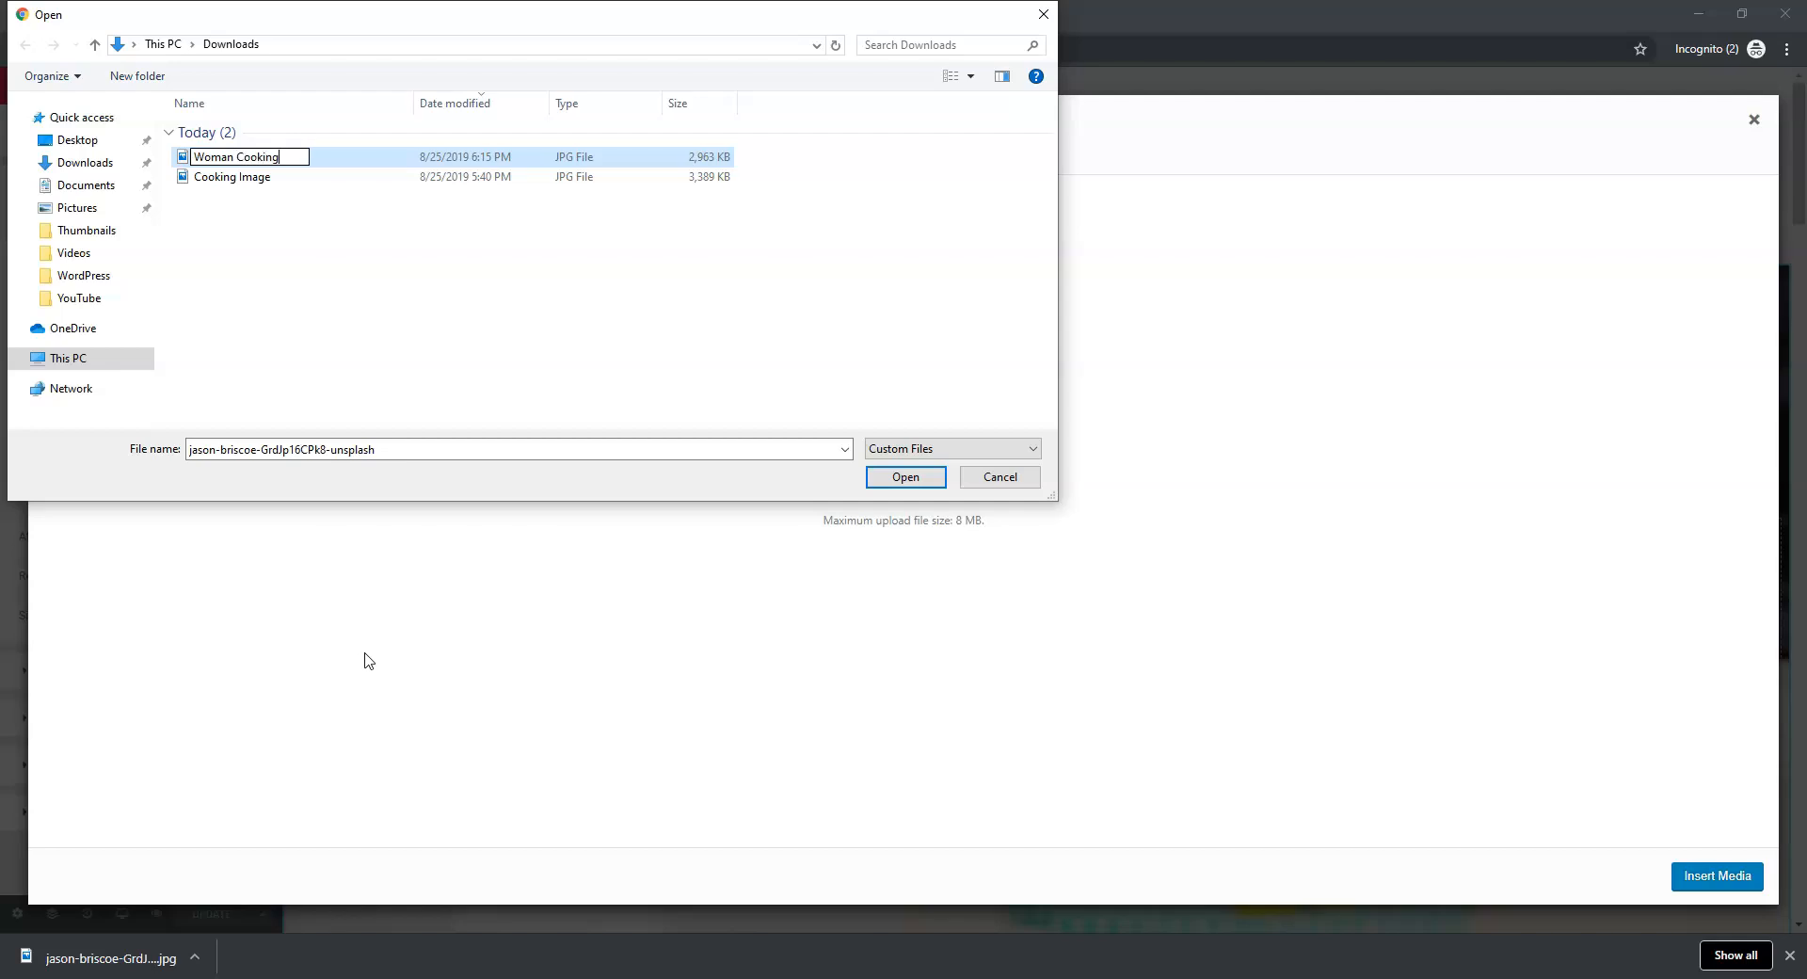
pyautogui.press('Return')
pyautogui.moveTo(181, 238); pyautogui.dragTo(263, 158)
pyautogui.click(903, 478)
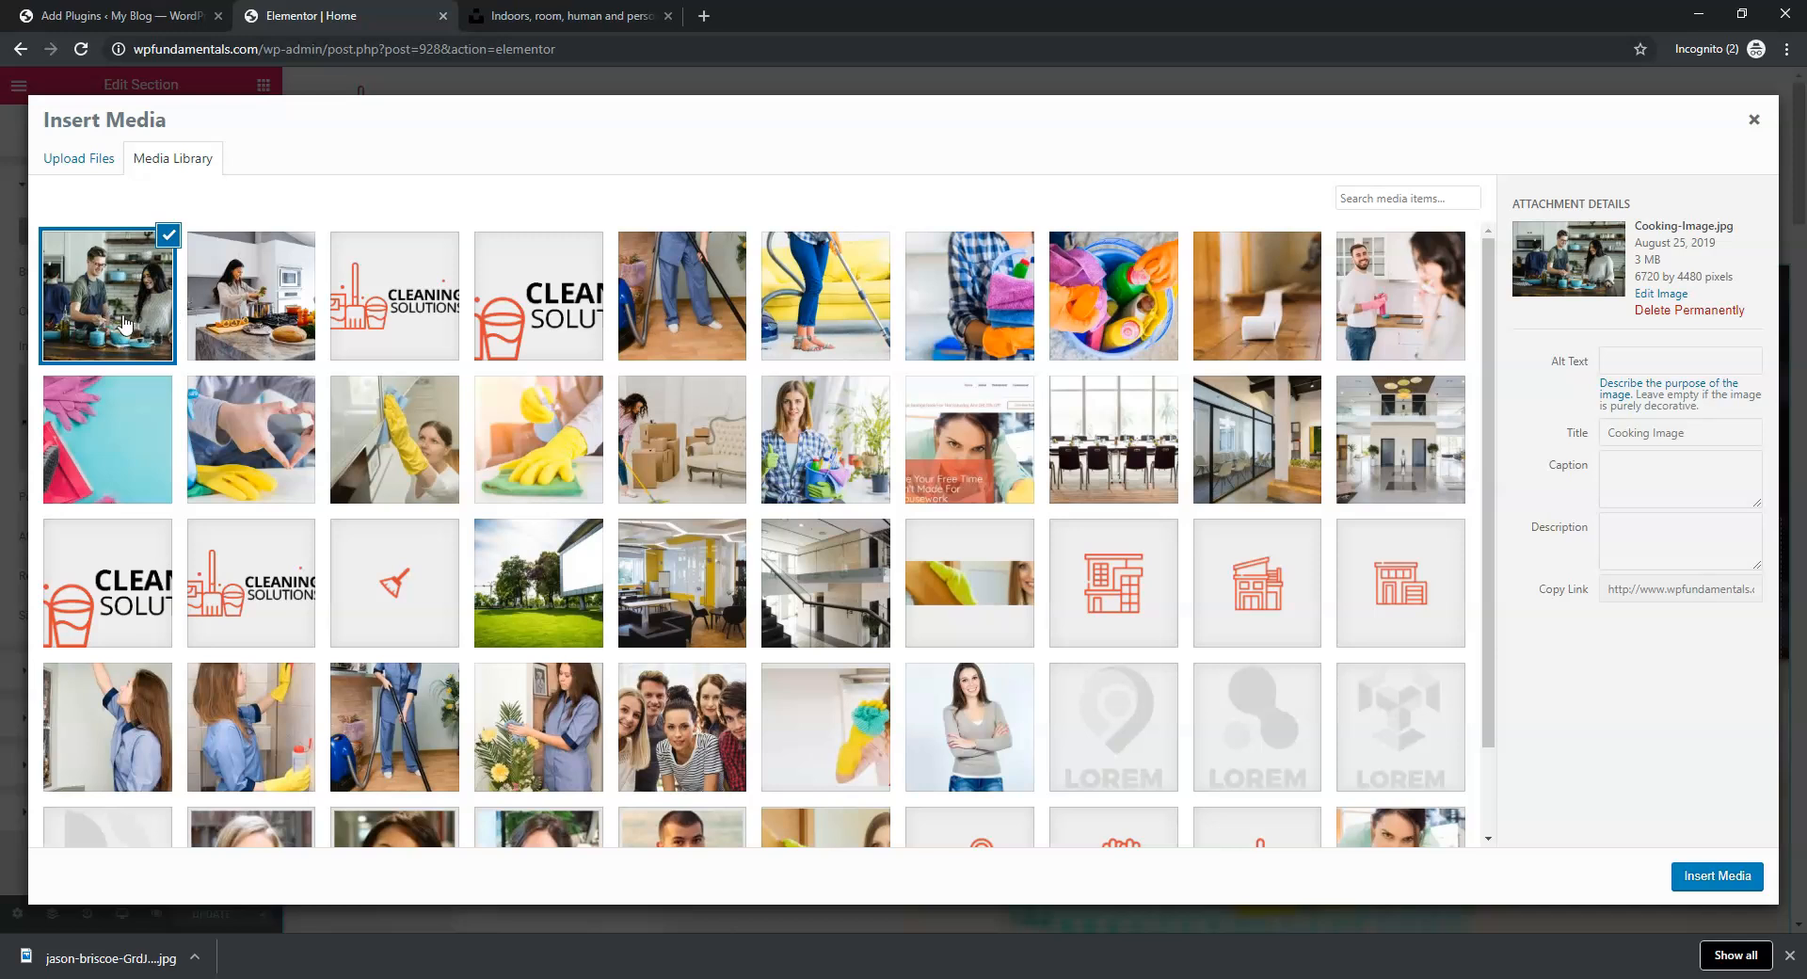
# Set Woman-Cooking.jpg's alt text to 'Woman Cooking' and insert it as the hero background
pyautogui.click(265, 311)
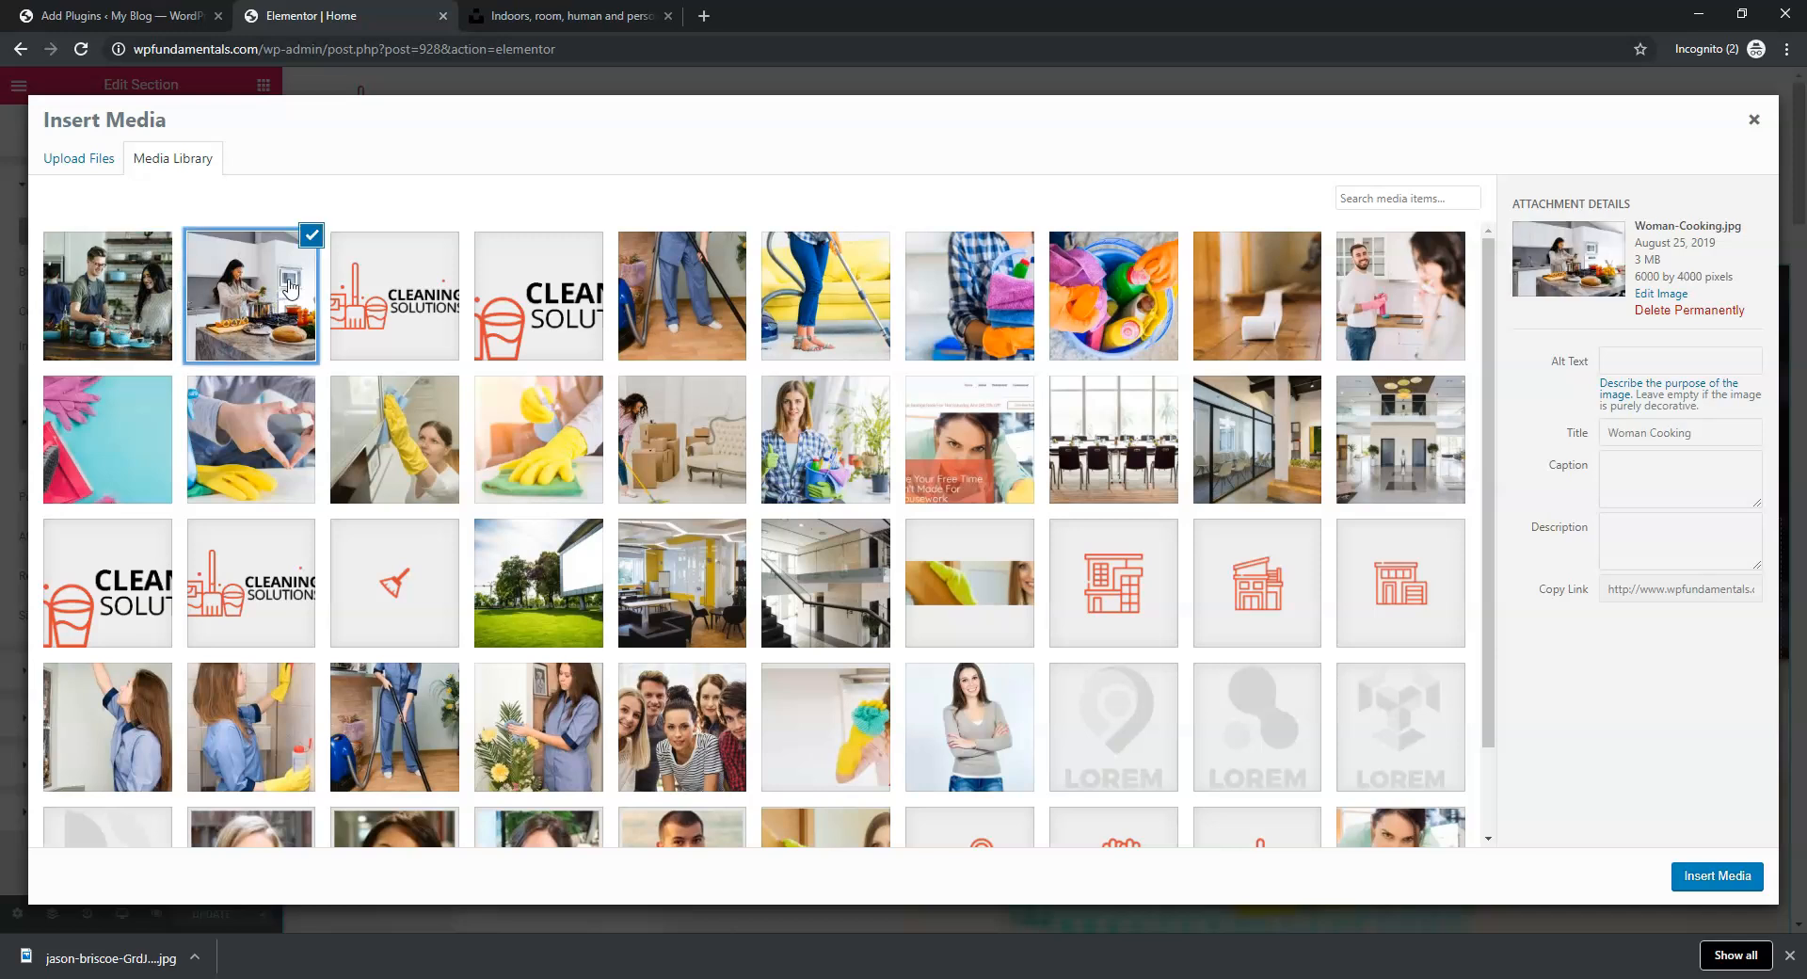
pyautogui.moveTo(1696, 428); pyautogui.dragTo(1606, 432)
pyautogui.hotkey('ctrl', 'c')
pyautogui.click(1633, 365)
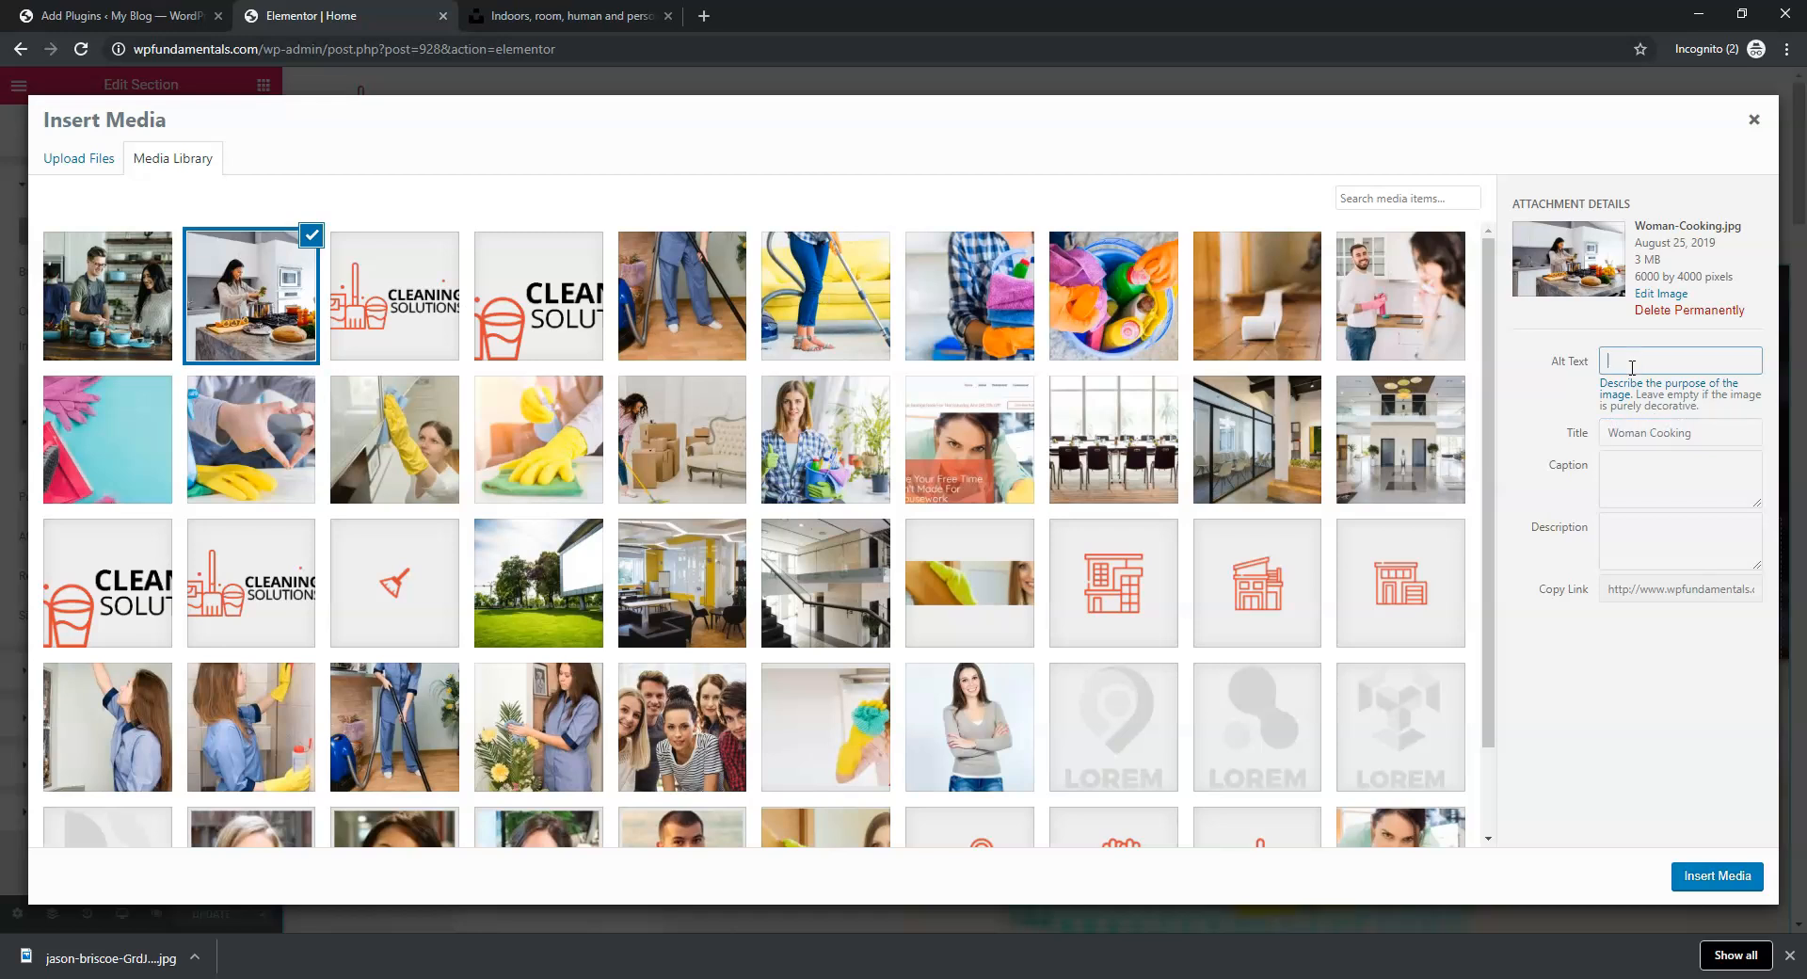
pyautogui.hotkey('ctrl', 'v')
pyautogui.middleClick(1664, 293)
pyautogui.middleClick(1664, 293)
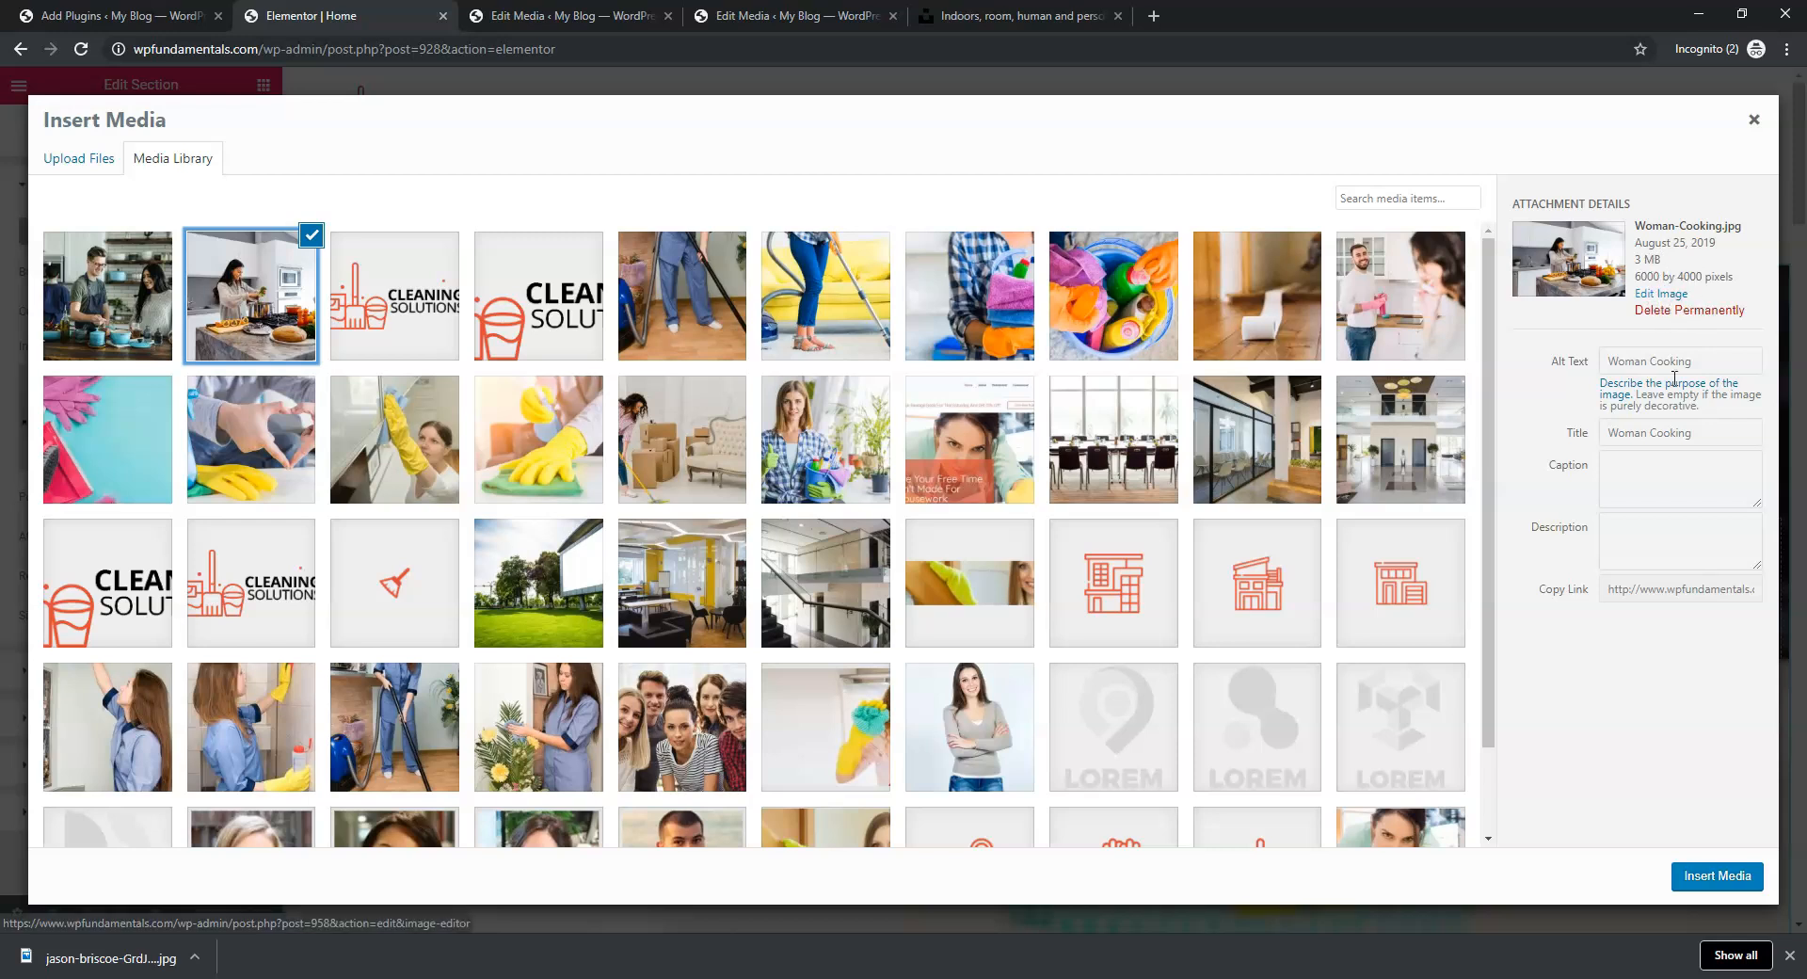
pyautogui.click(1716, 878)
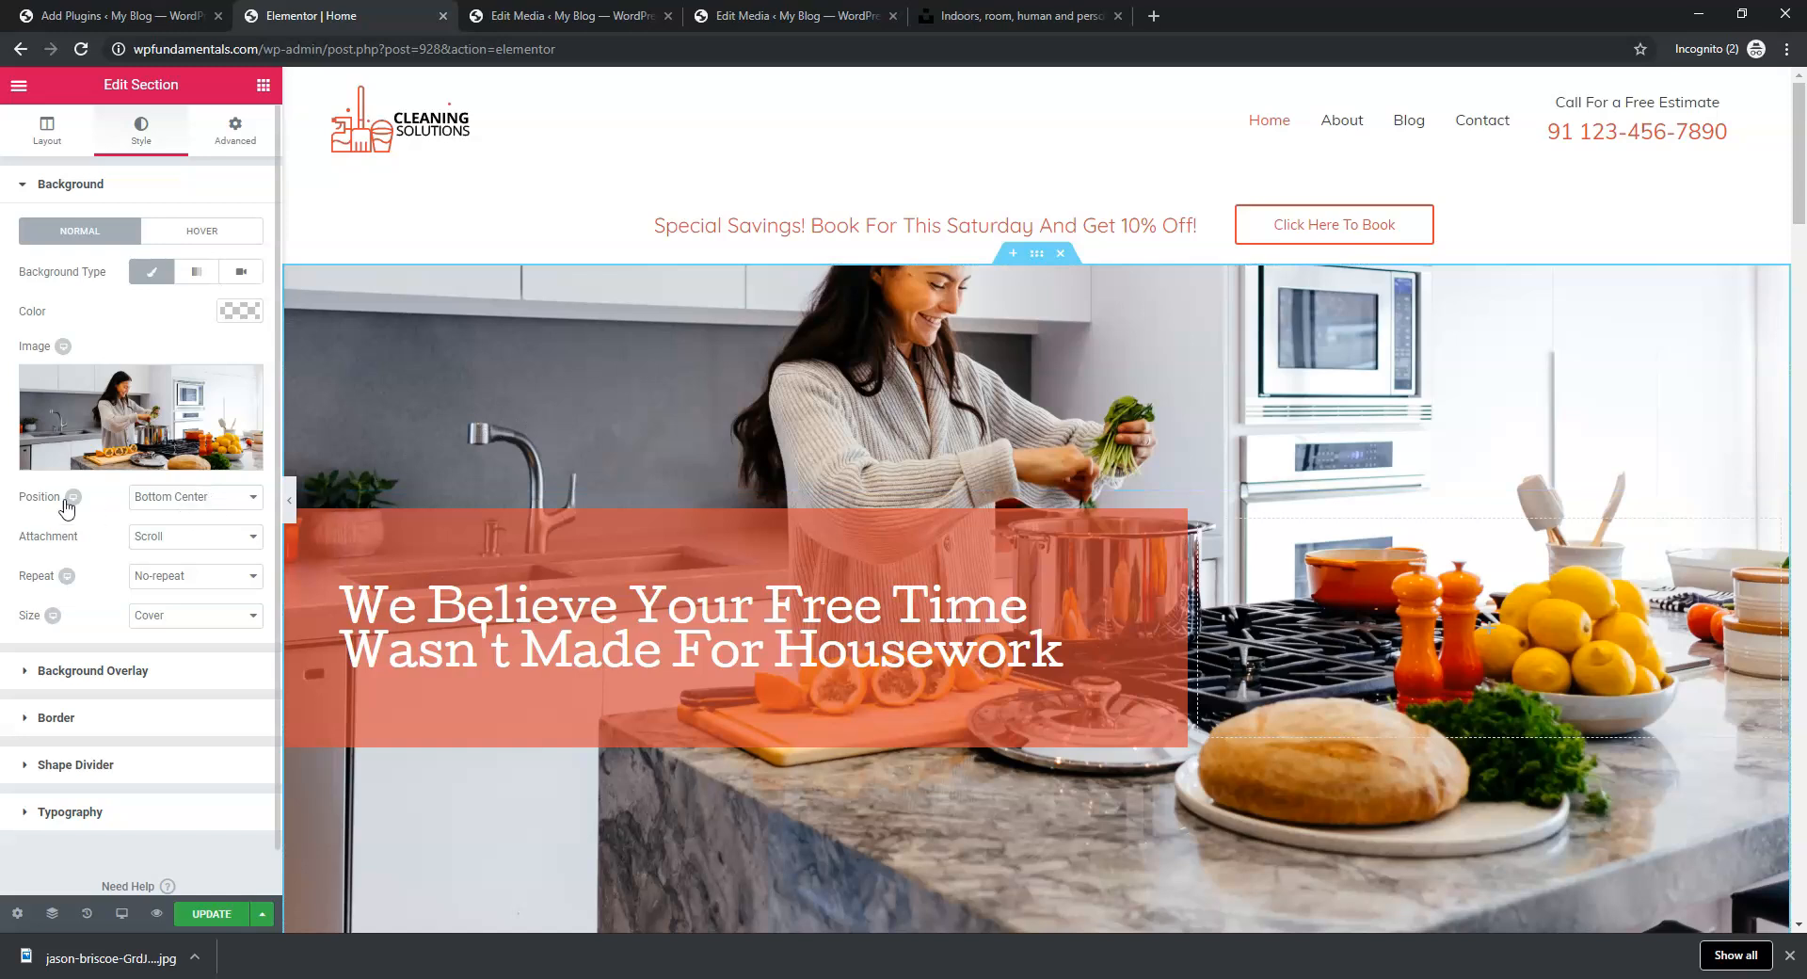
# Set the hero background position to Center Center and update the home page
pyautogui.click(216, 500)
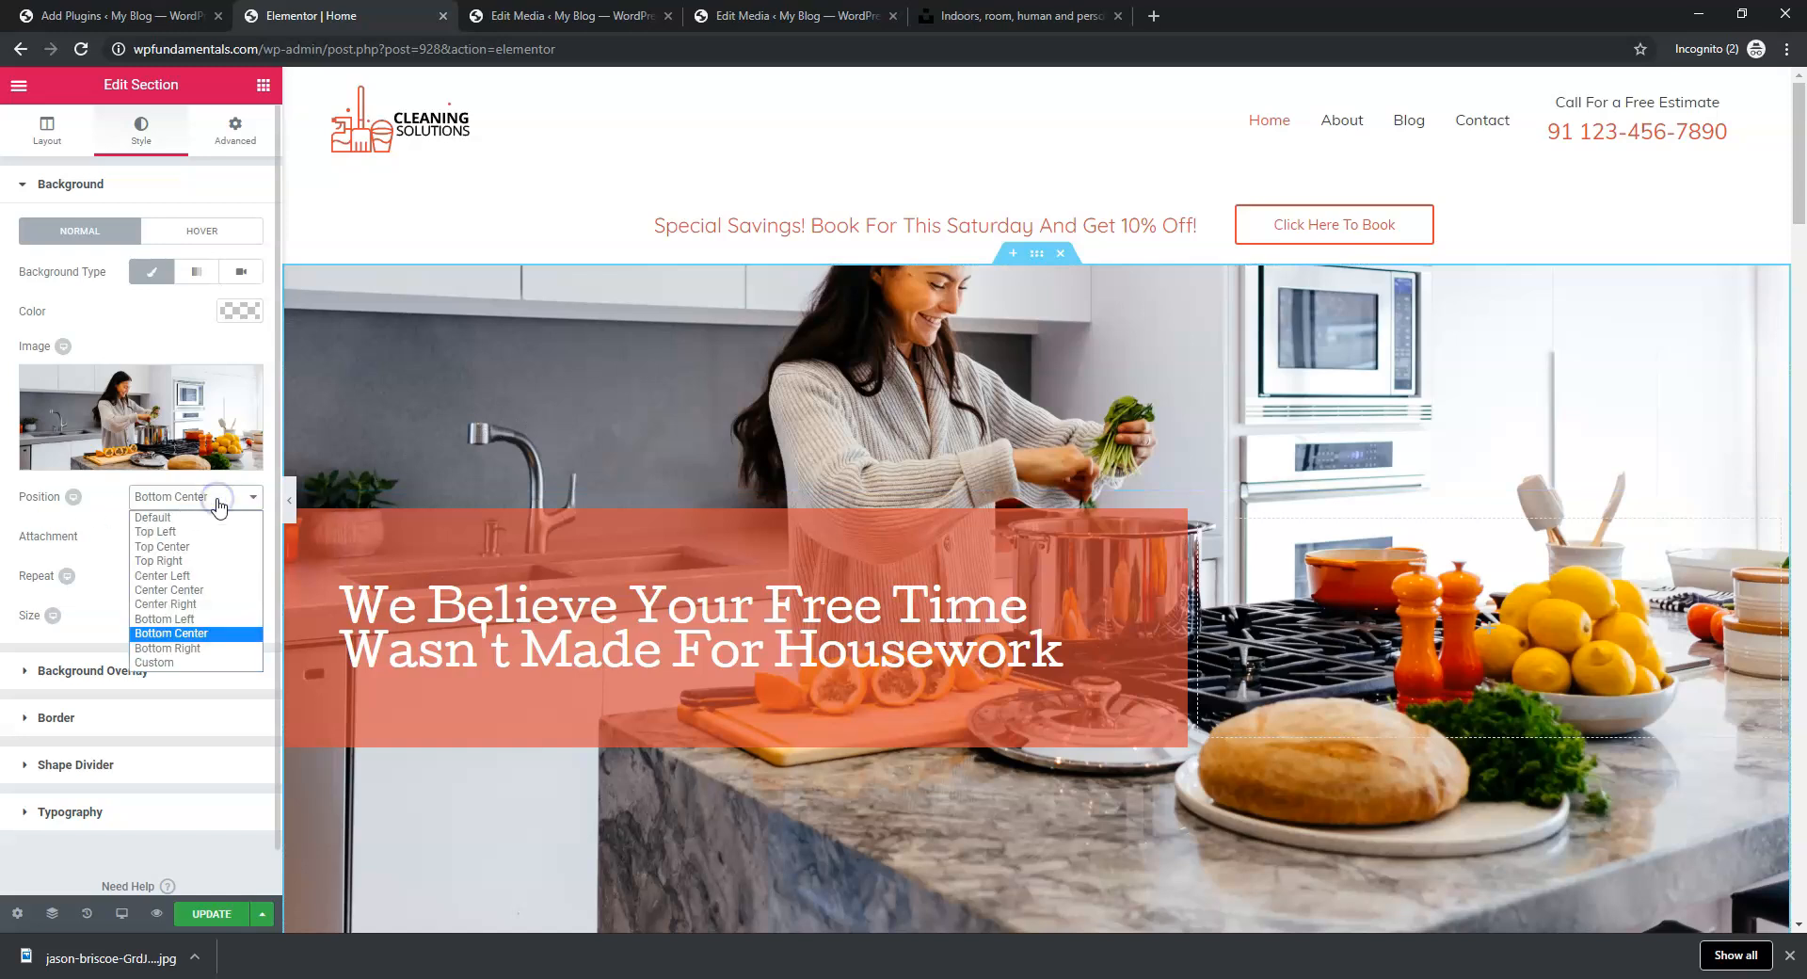
pyautogui.click(220, 589)
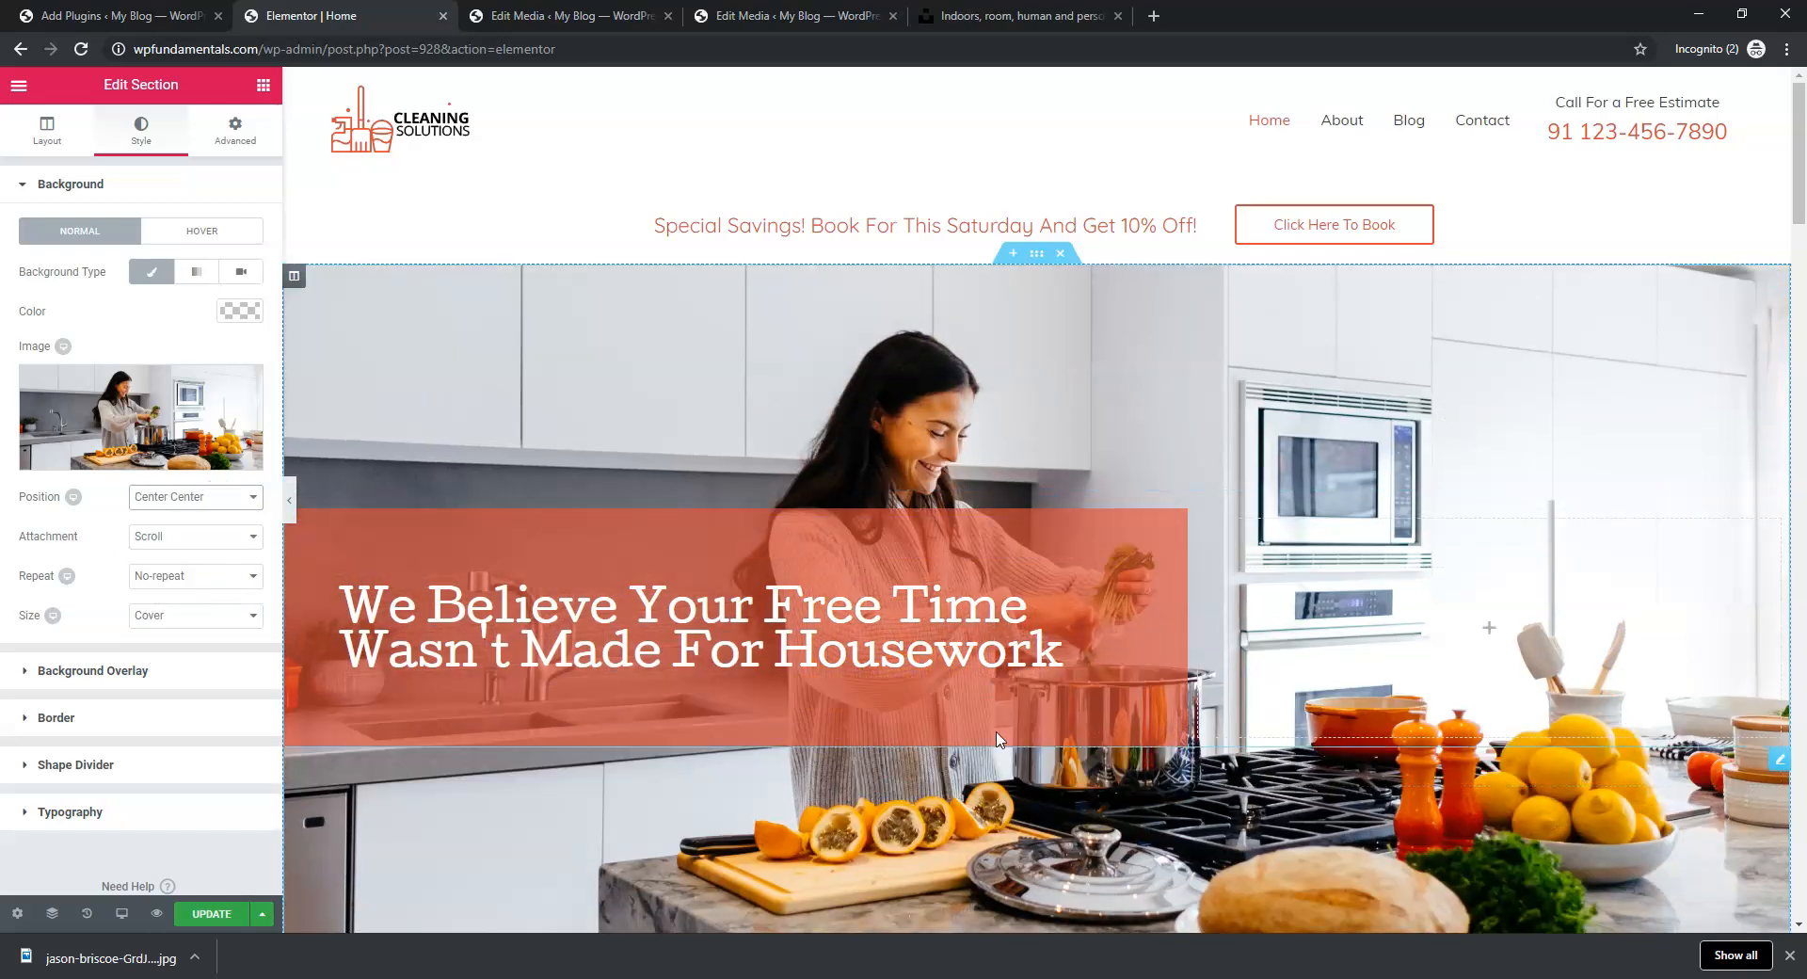
pyautogui.scroll(-3, 1380, 484)
pyautogui.scroll(3, 1380, 477)
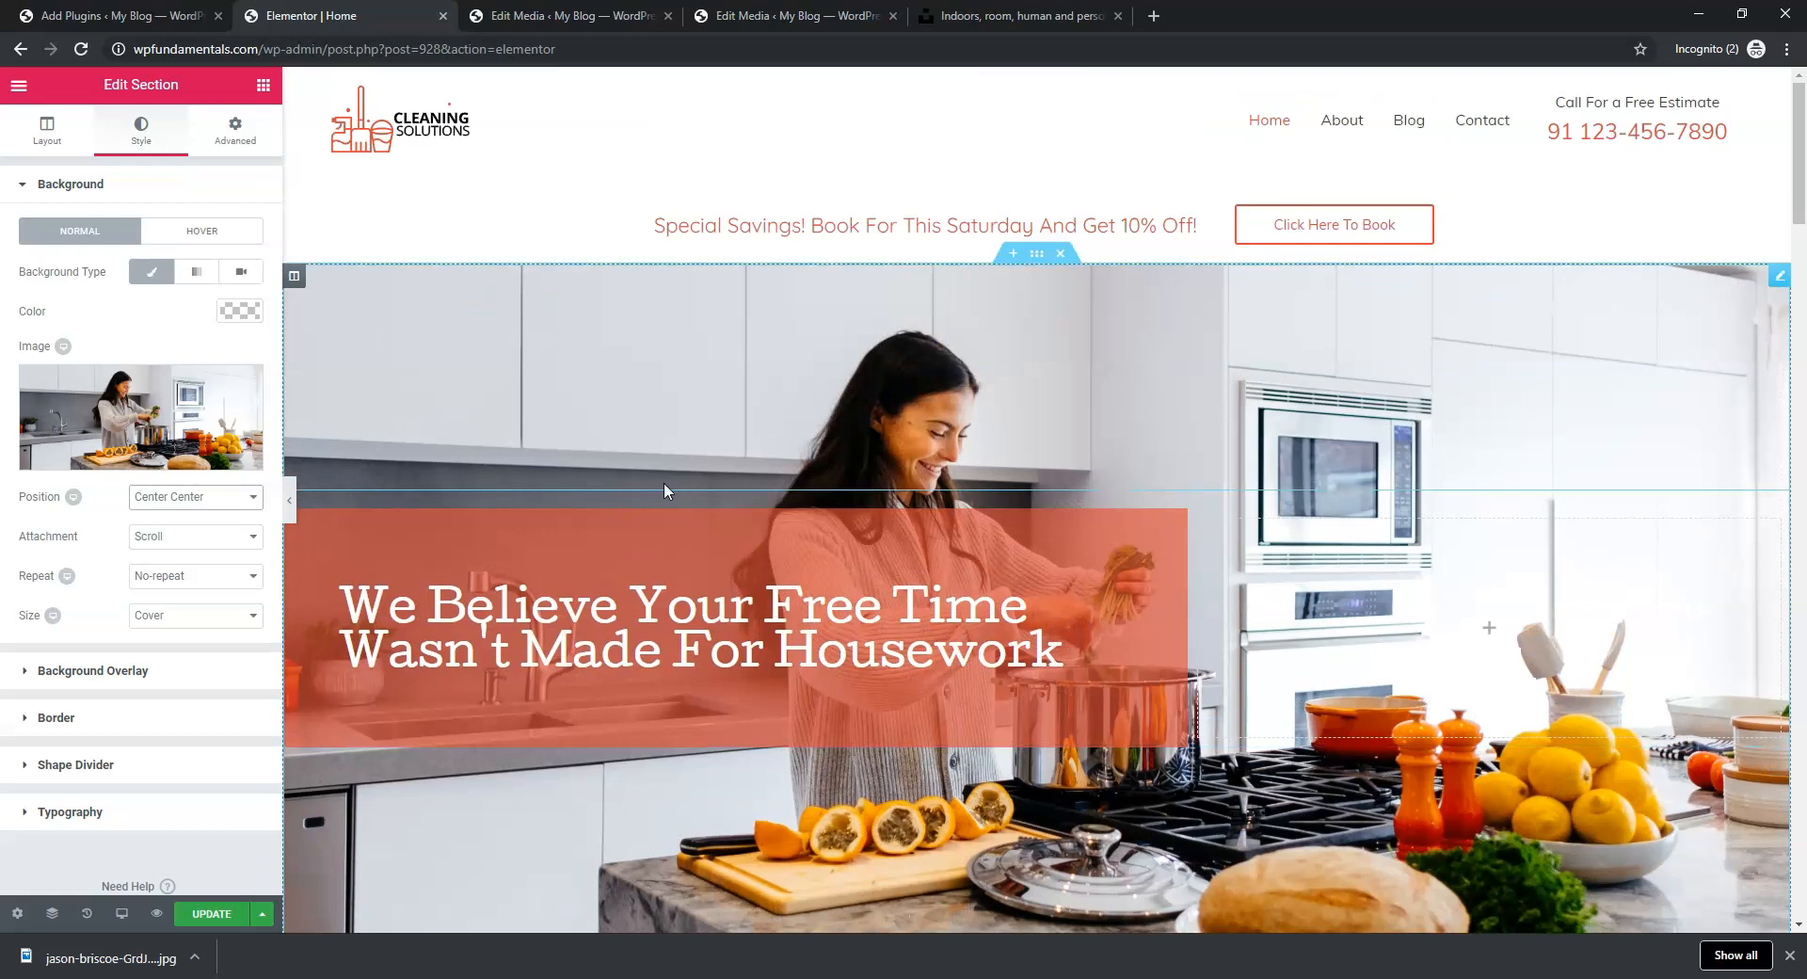
pyautogui.click(198, 915)
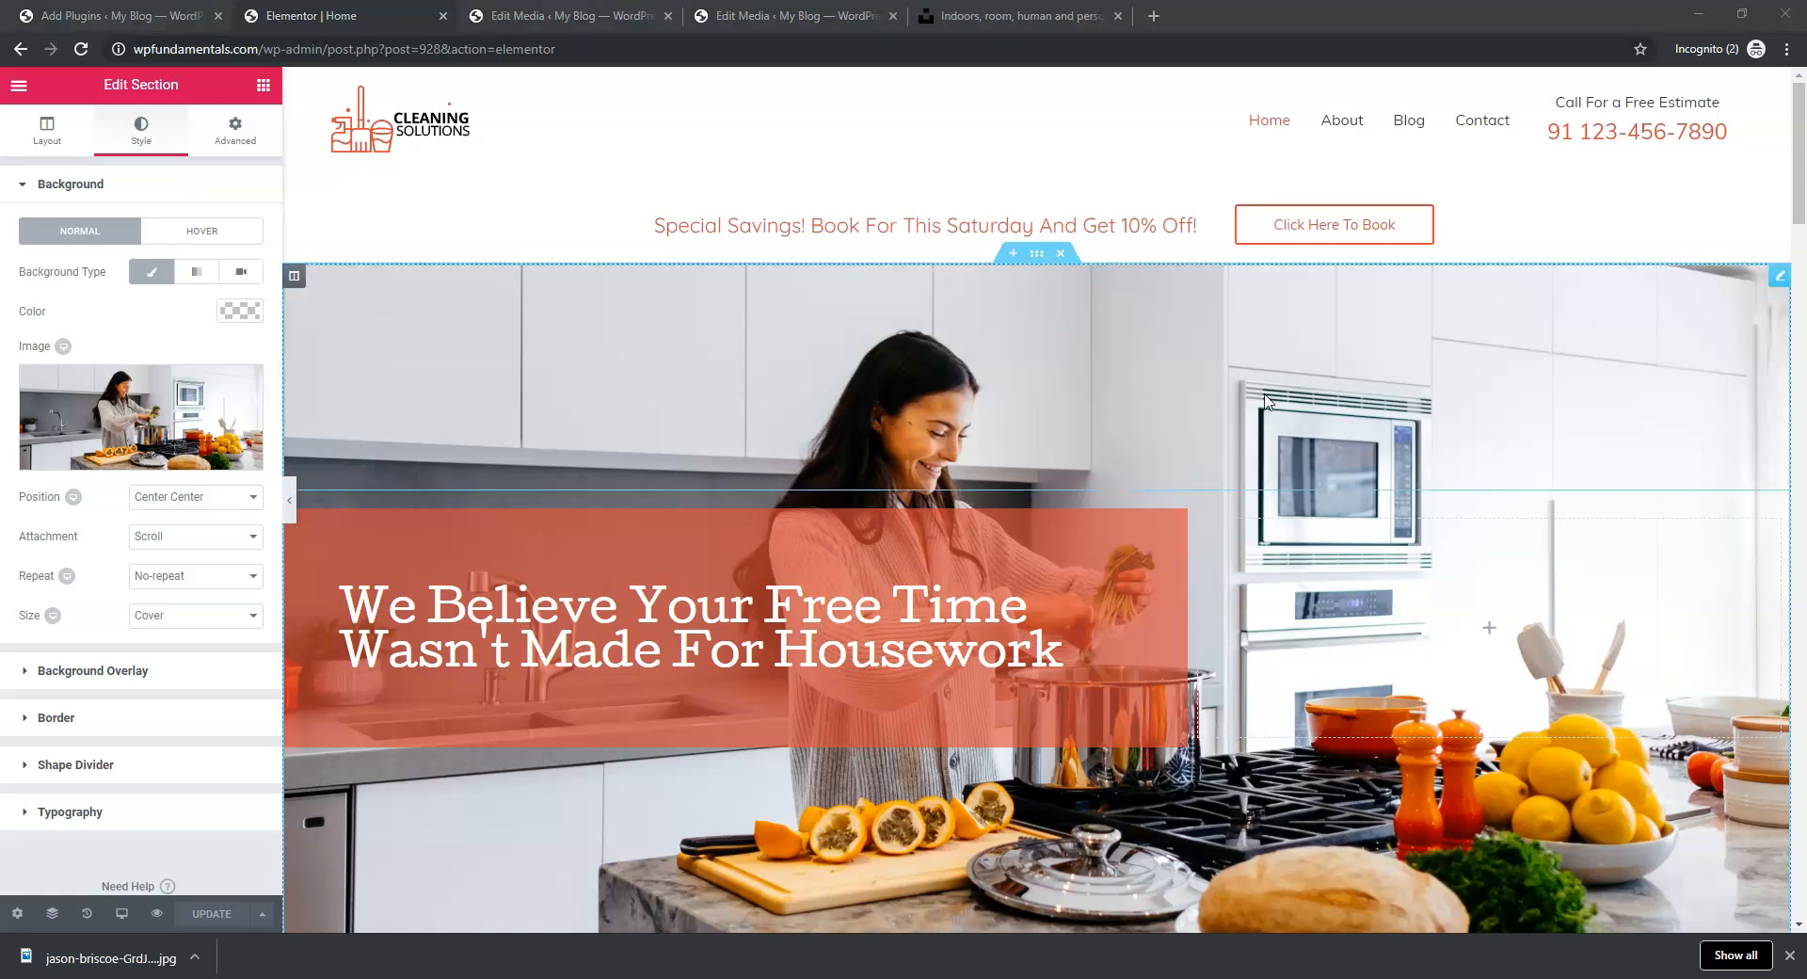
pyautogui.scroll(-3, 1266, 402)
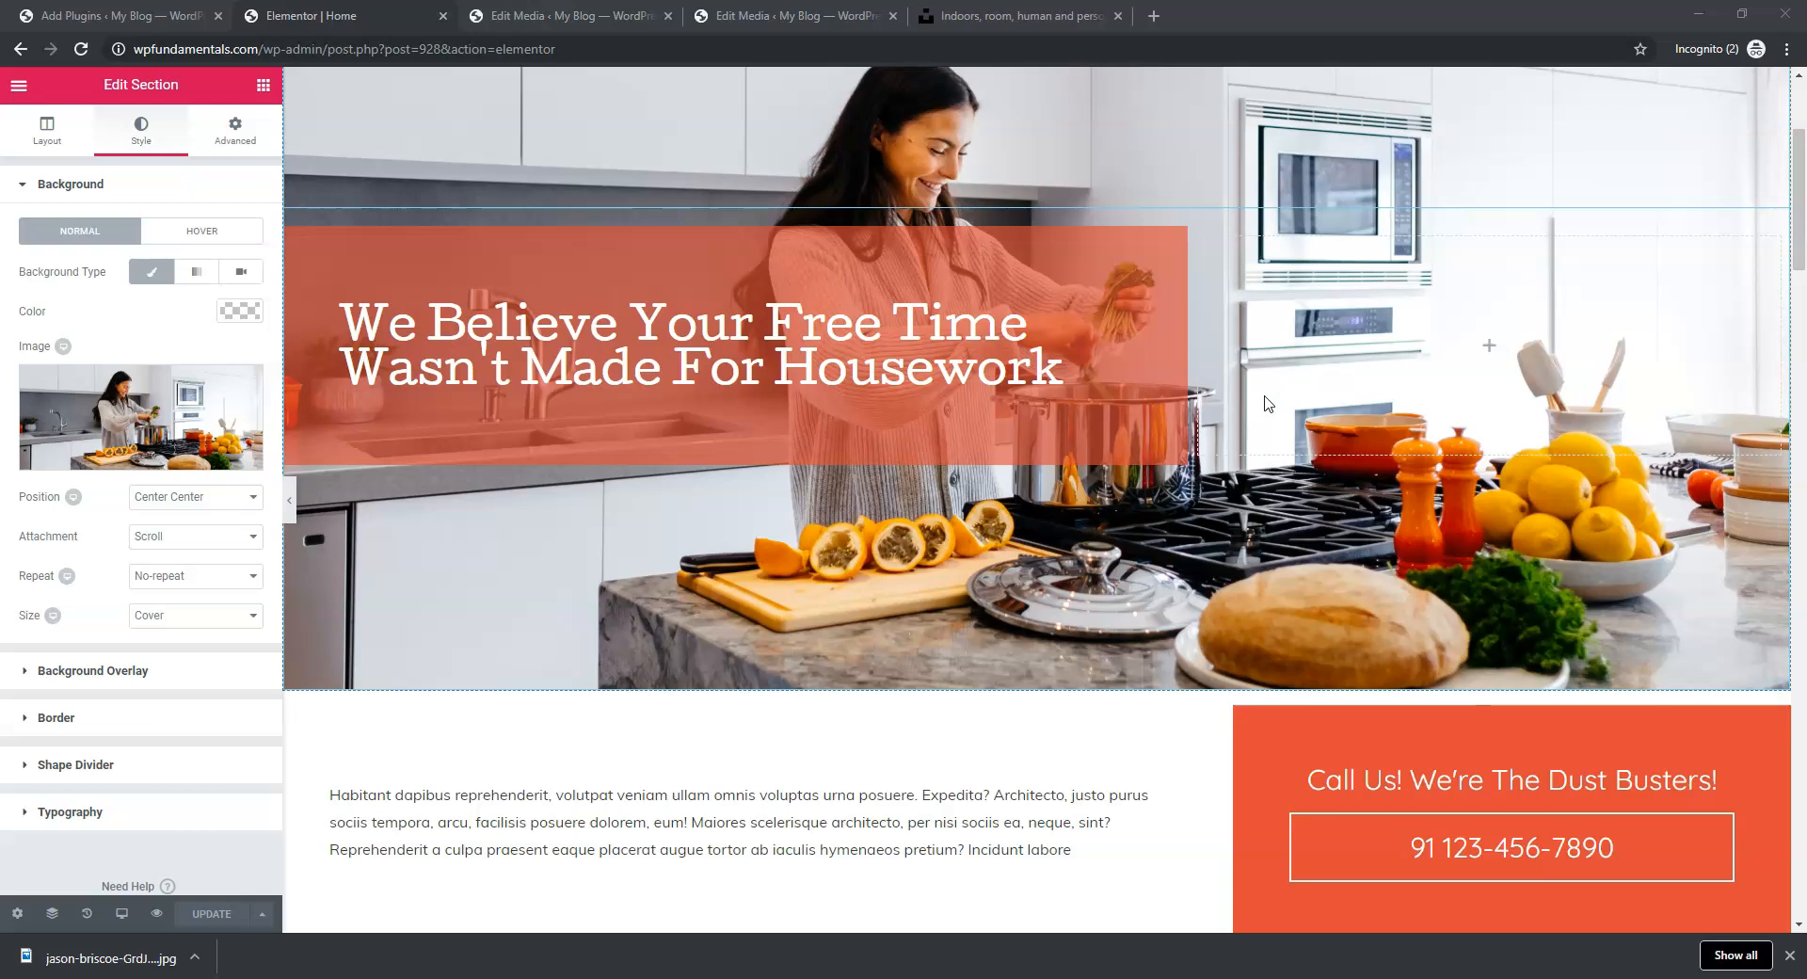
# Close the extra tabs and resize the columns to about 65.1% text and 34.9% Call Us
pyautogui.click(667, 21)
pyautogui.click(666, 21)
pyautogui.click(666, 21)
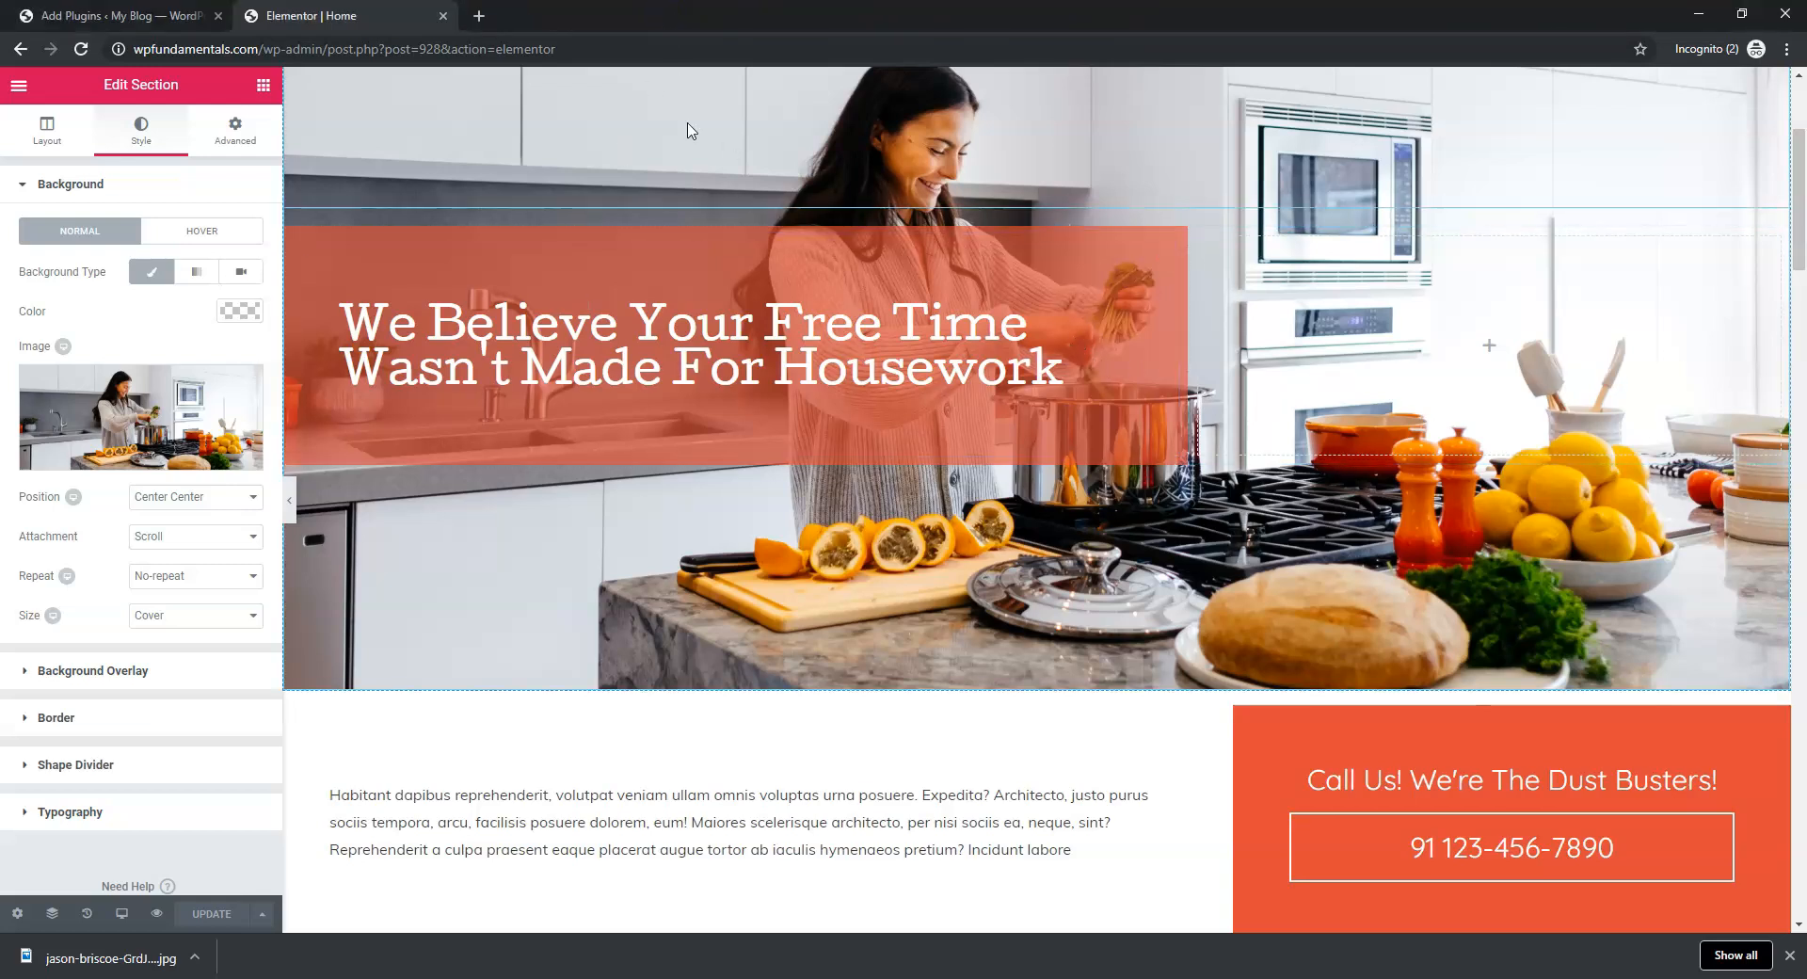
pyautogui.scroll(-4, 944, 504)
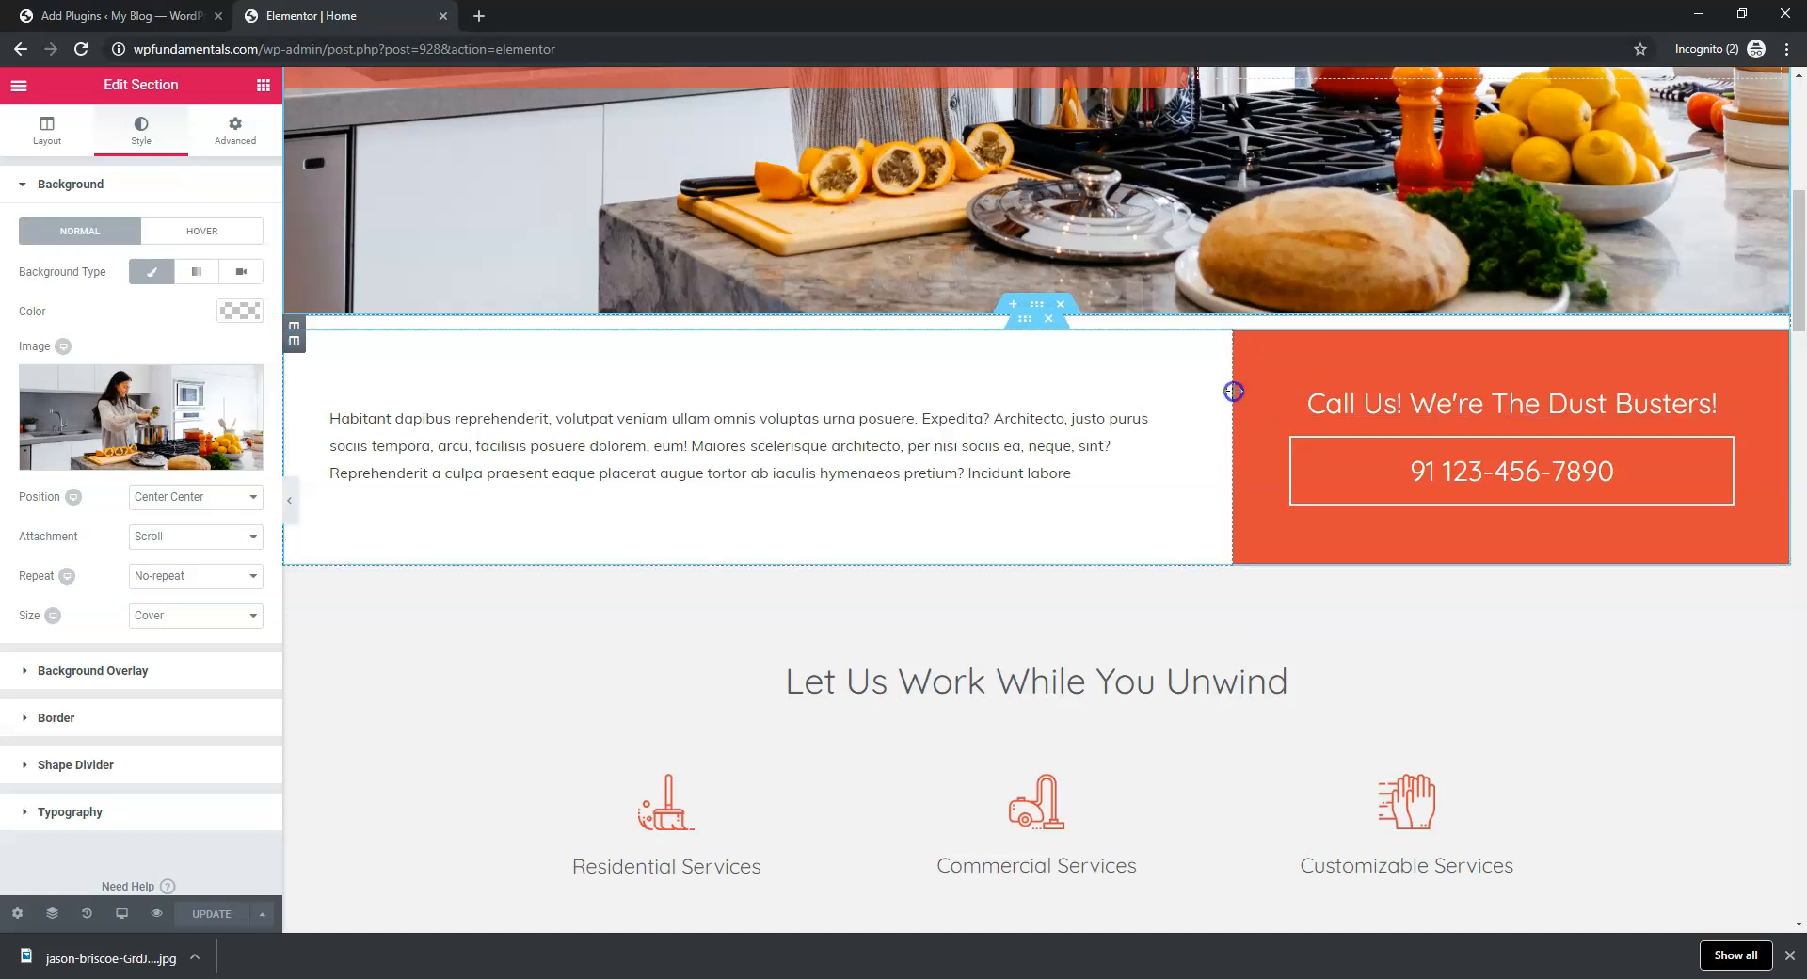
pyautogui.moveTo(1233, 391); pyautogui.dragTo(1263, 435)
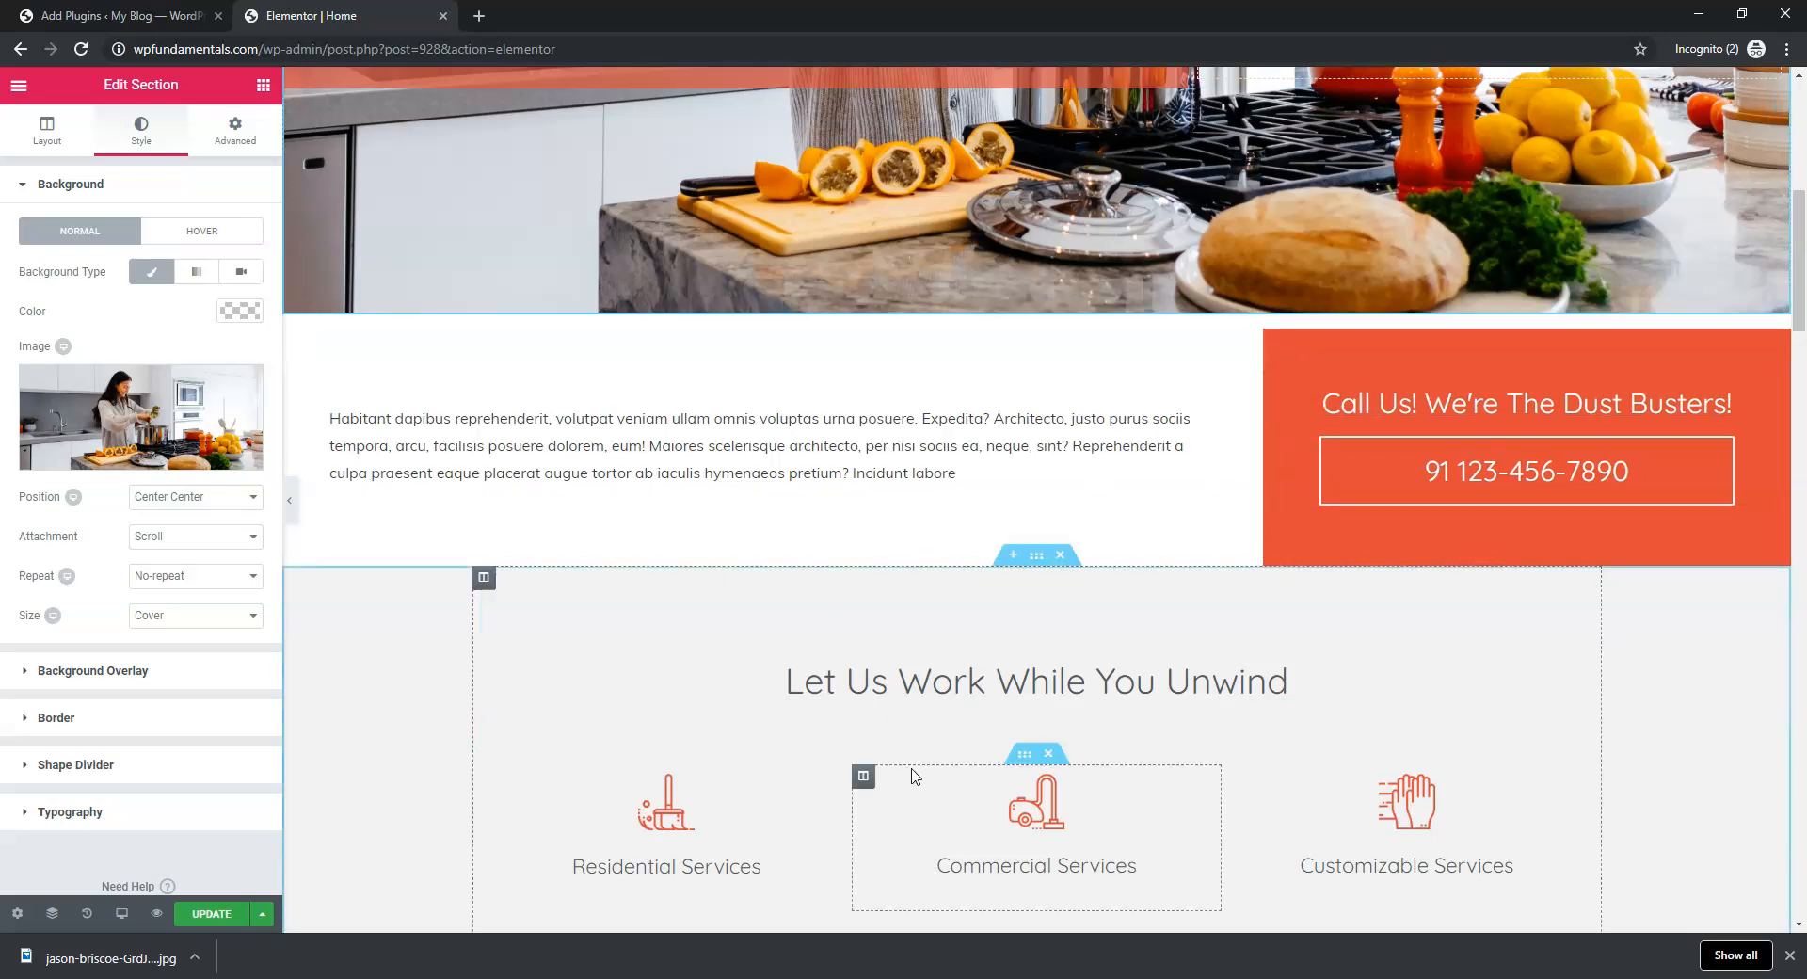
# Make the intro paragraph's text colour black
pyautogui.moveTo(1003, 484); pyautogui.dragTo(316, 415)
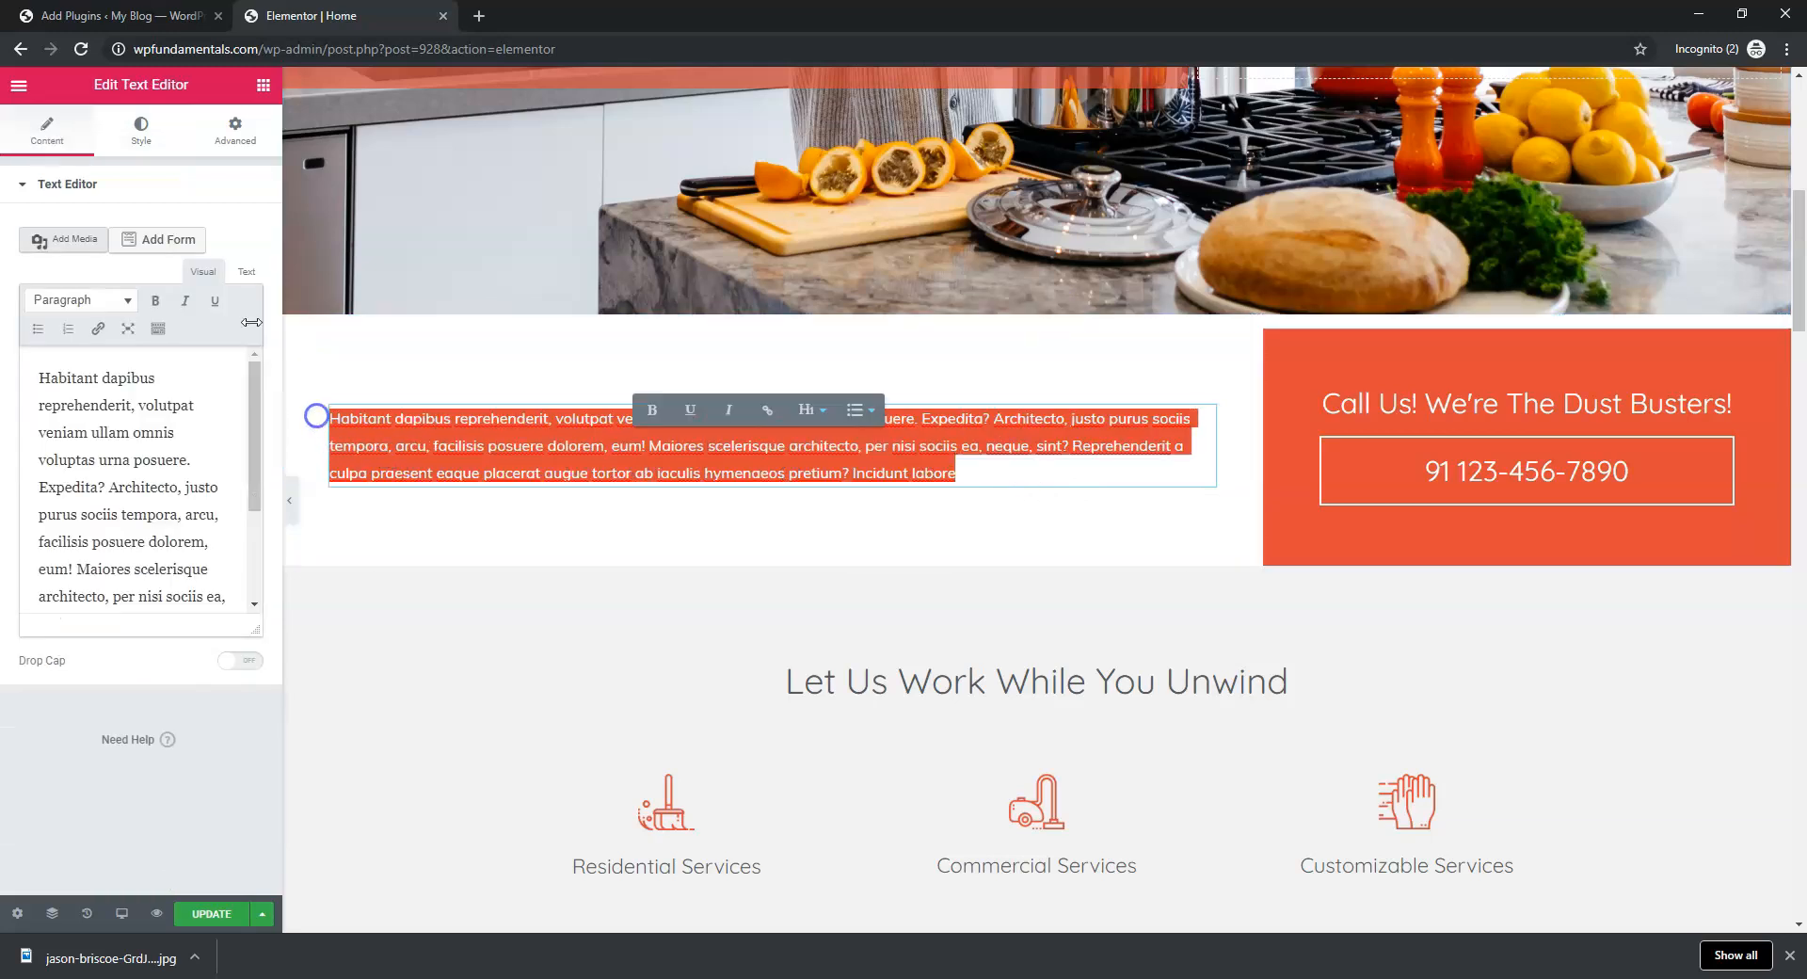
pyautogui.click(143, 130)
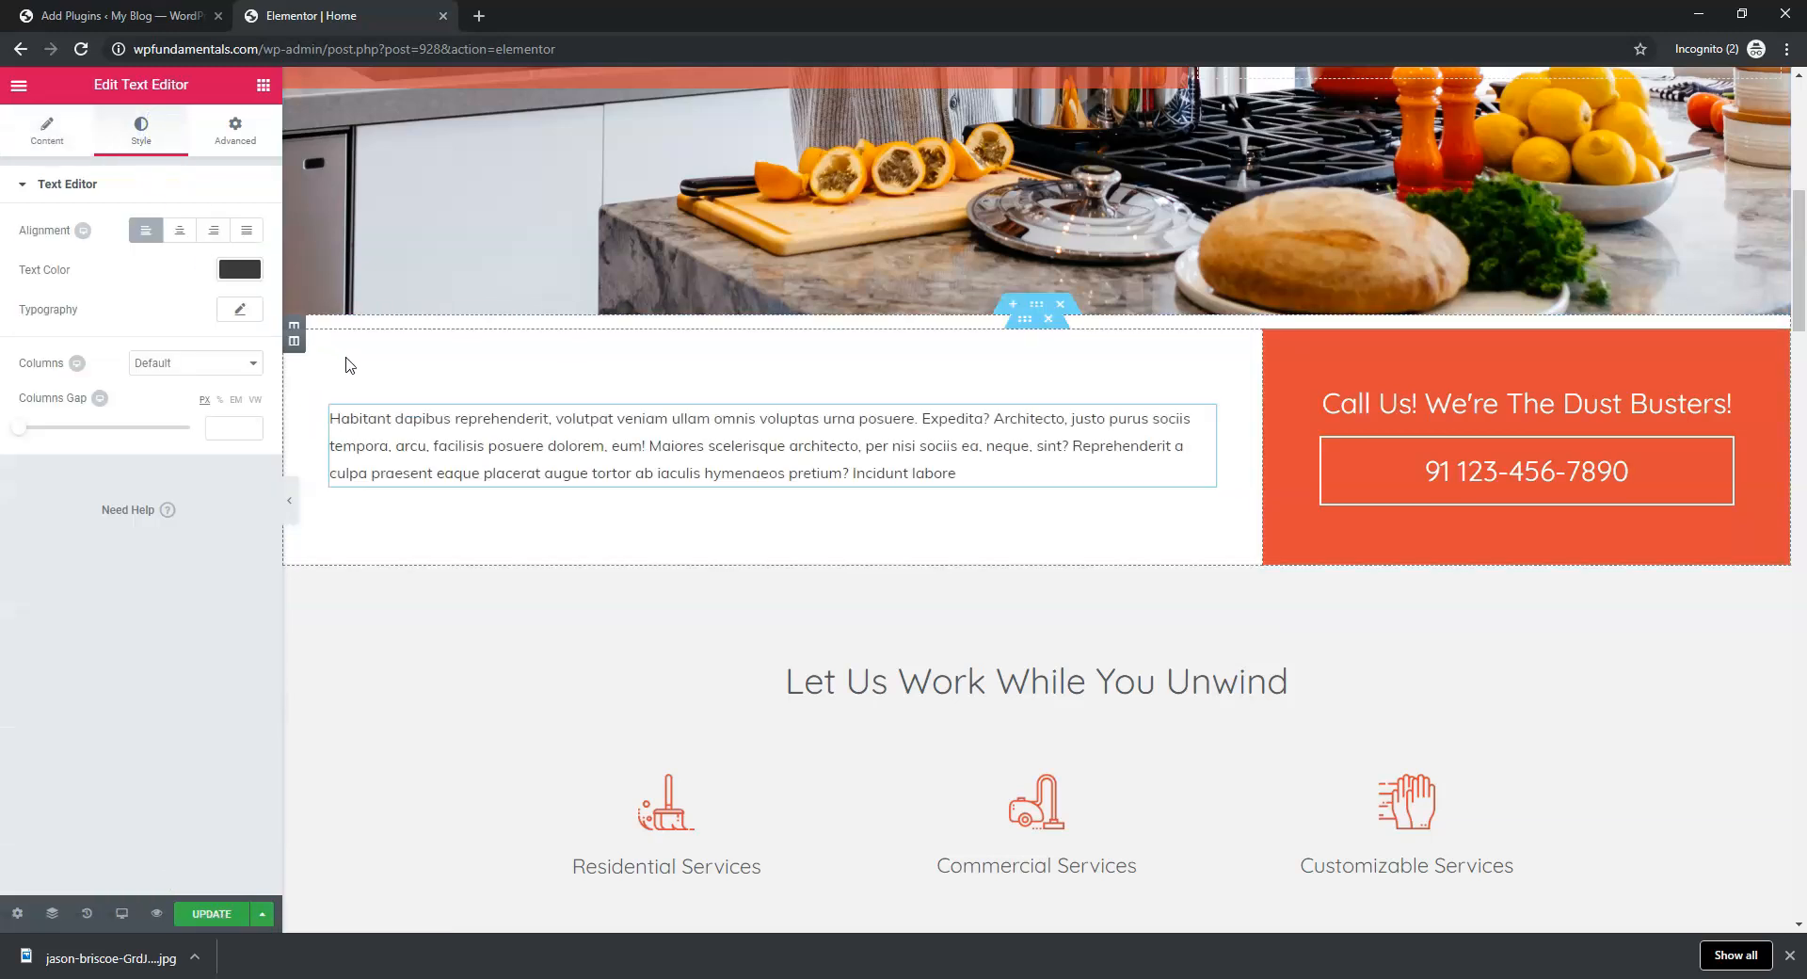
pyautogui.click(239, 271)
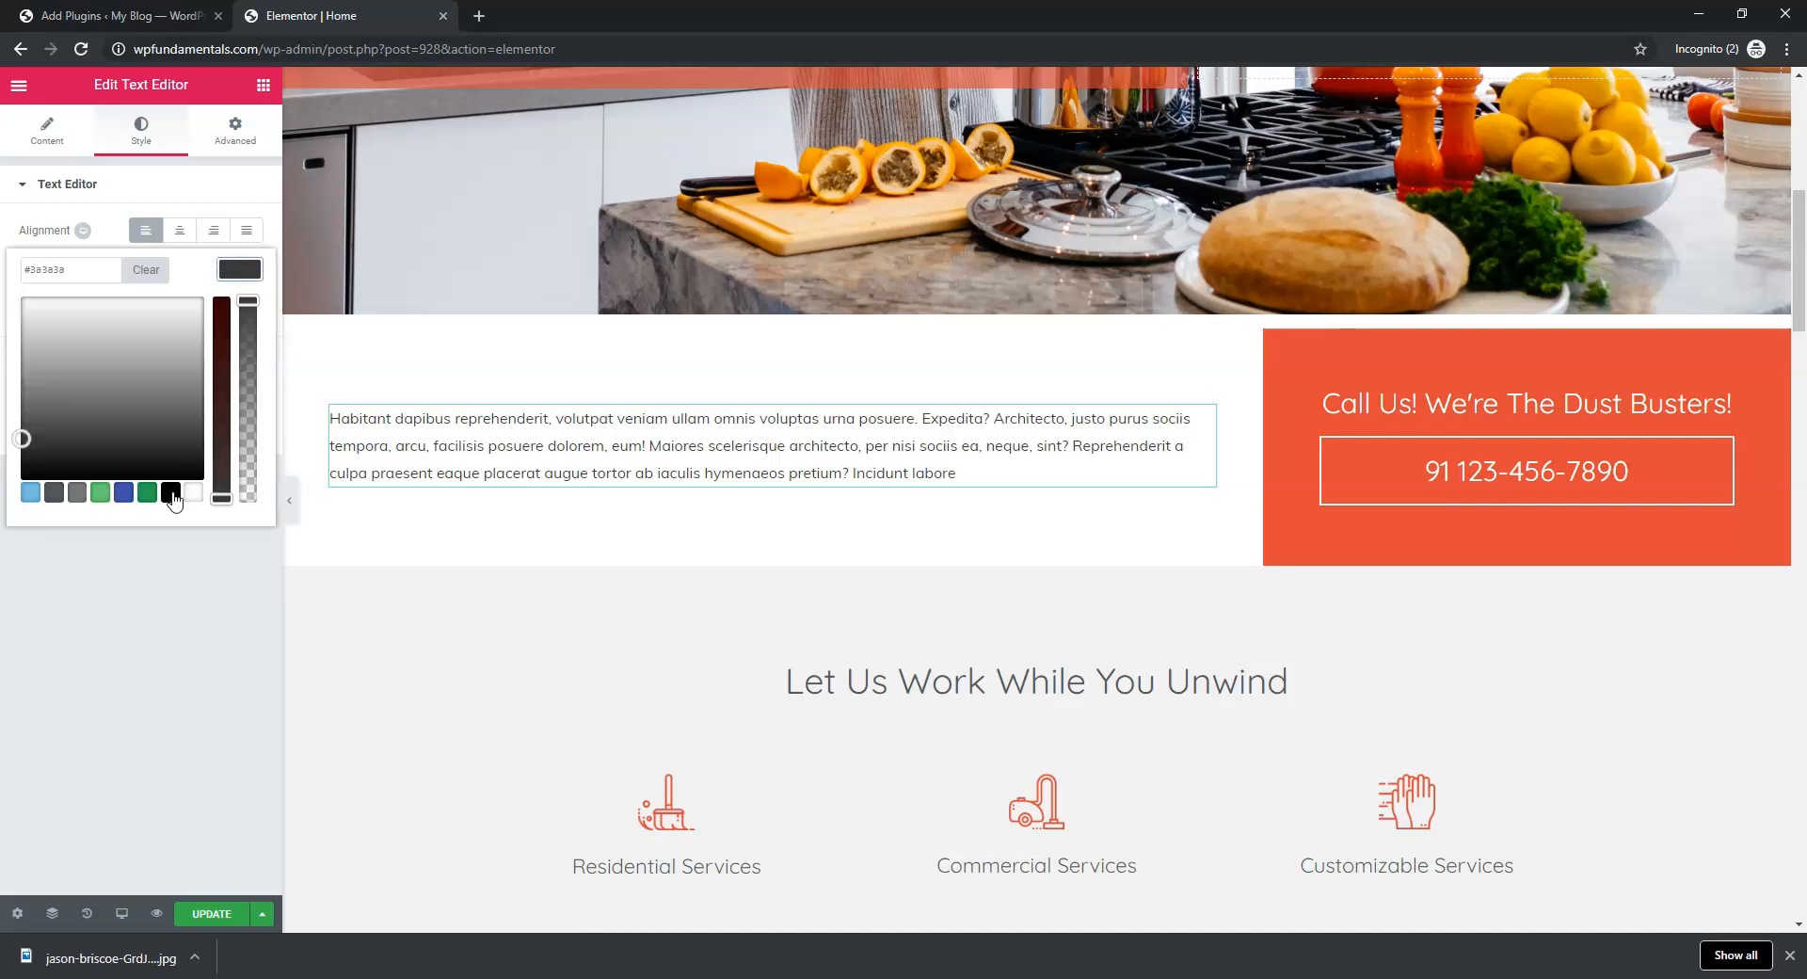
pyautogui.click(170, 492)
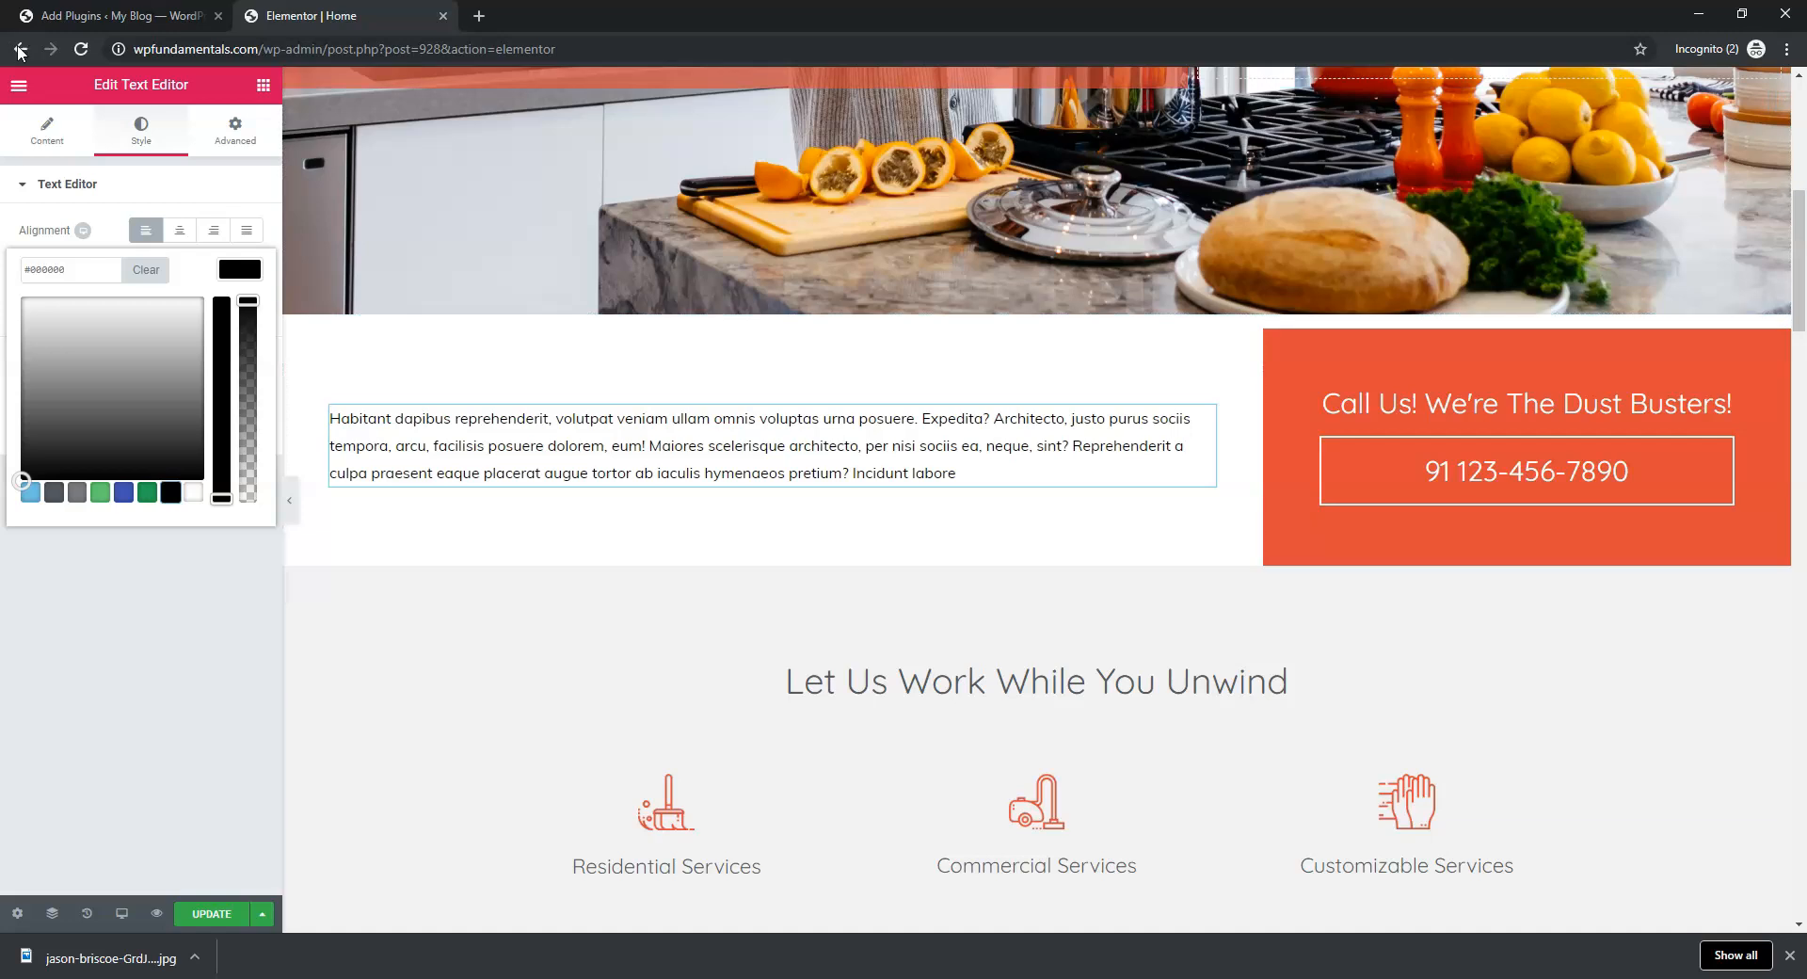
pyautogui.click(27, 111)
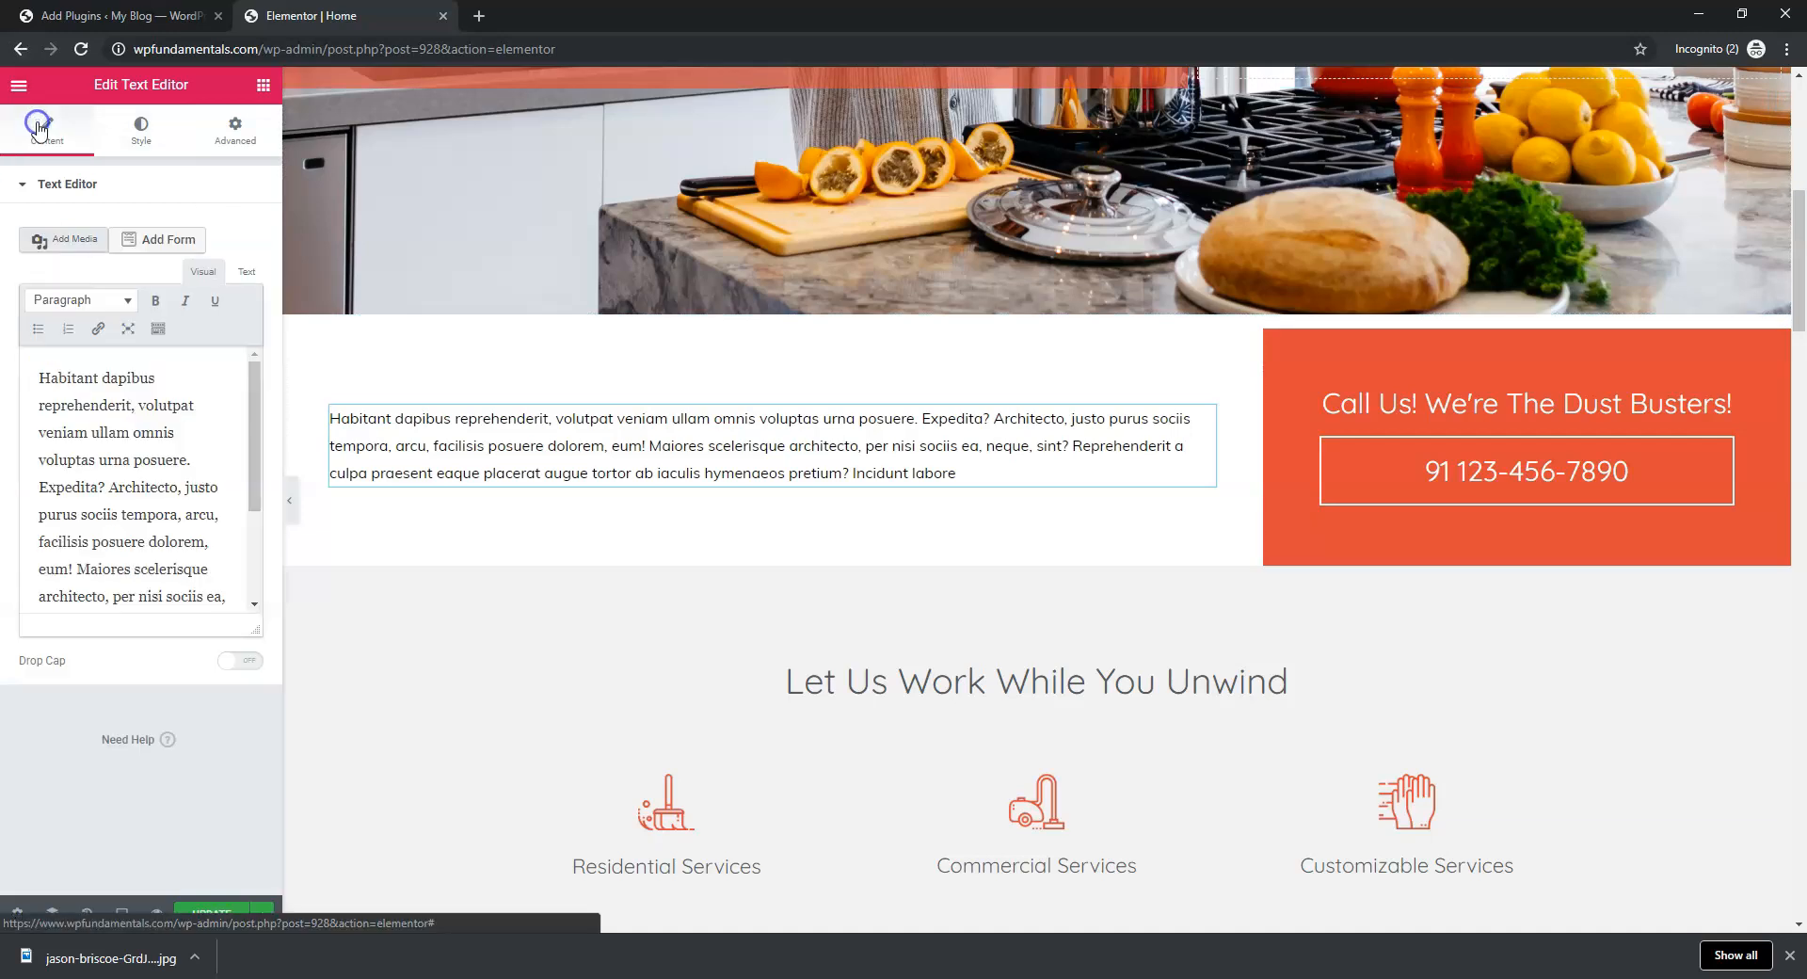
# Enlarge the intro paragraph's font size to 20 px and save the page
pyautogui.click(141, 131)
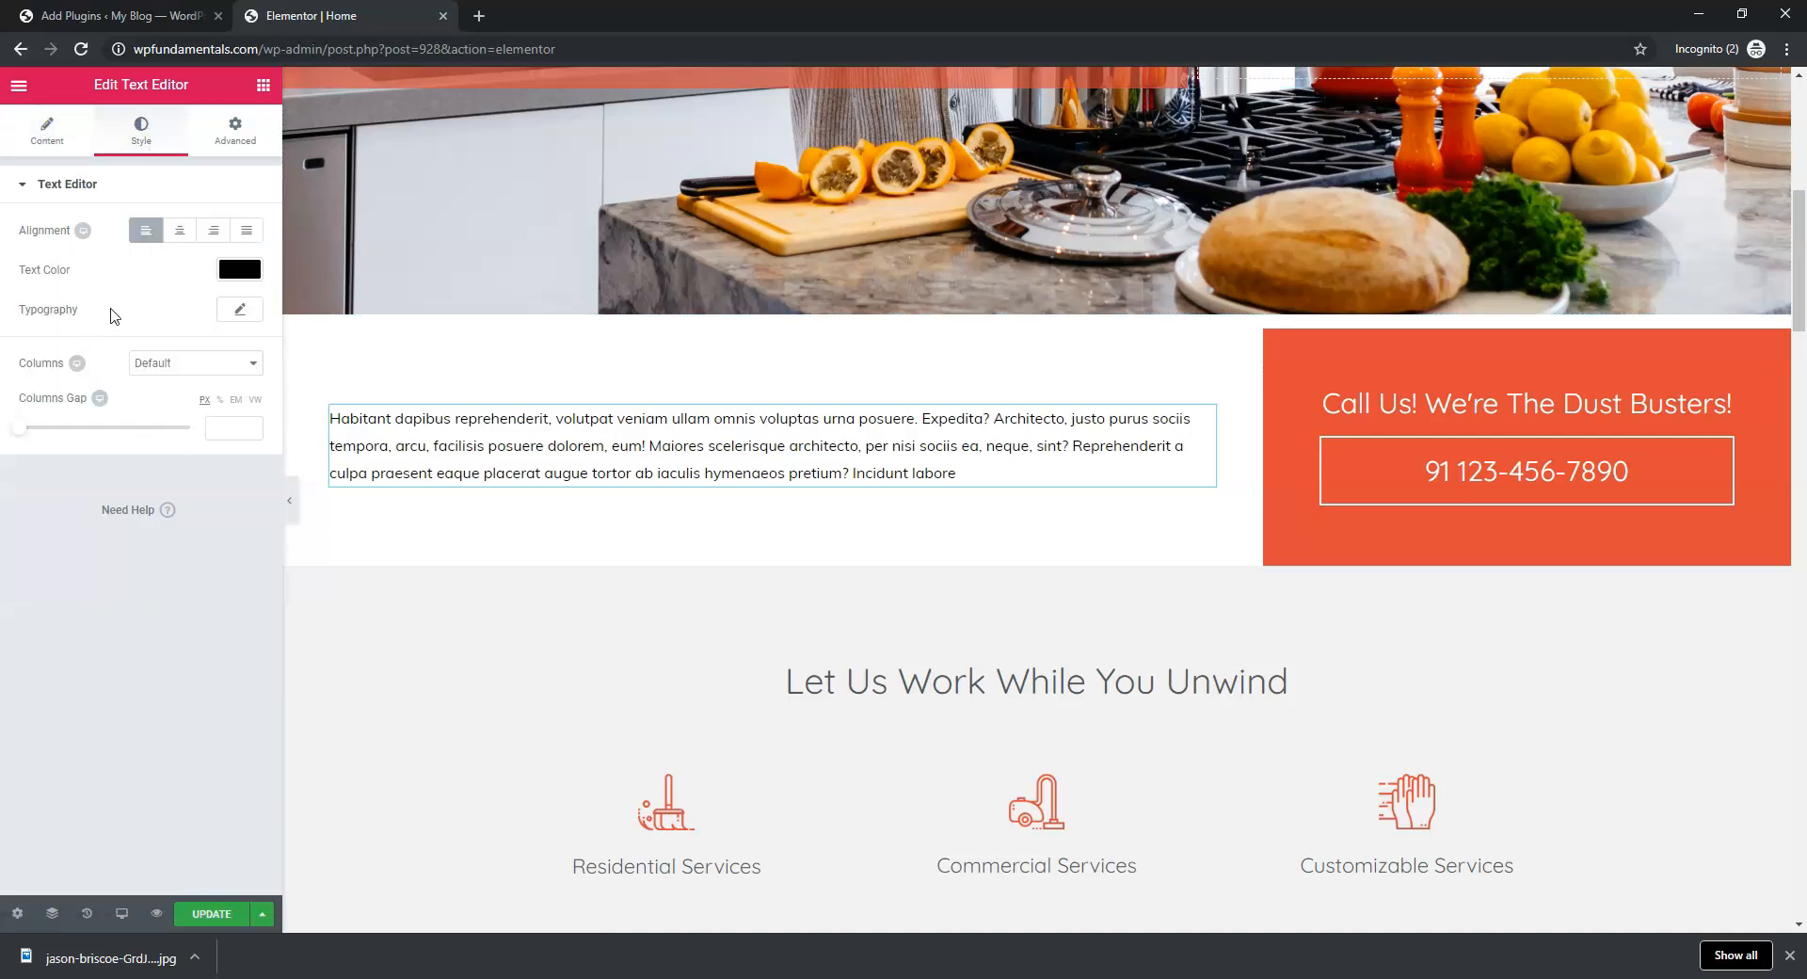
pyautogui.click(235, 317)
pyautogui.moveTo(34, 424); pyautogui.dragTo(51, 421)
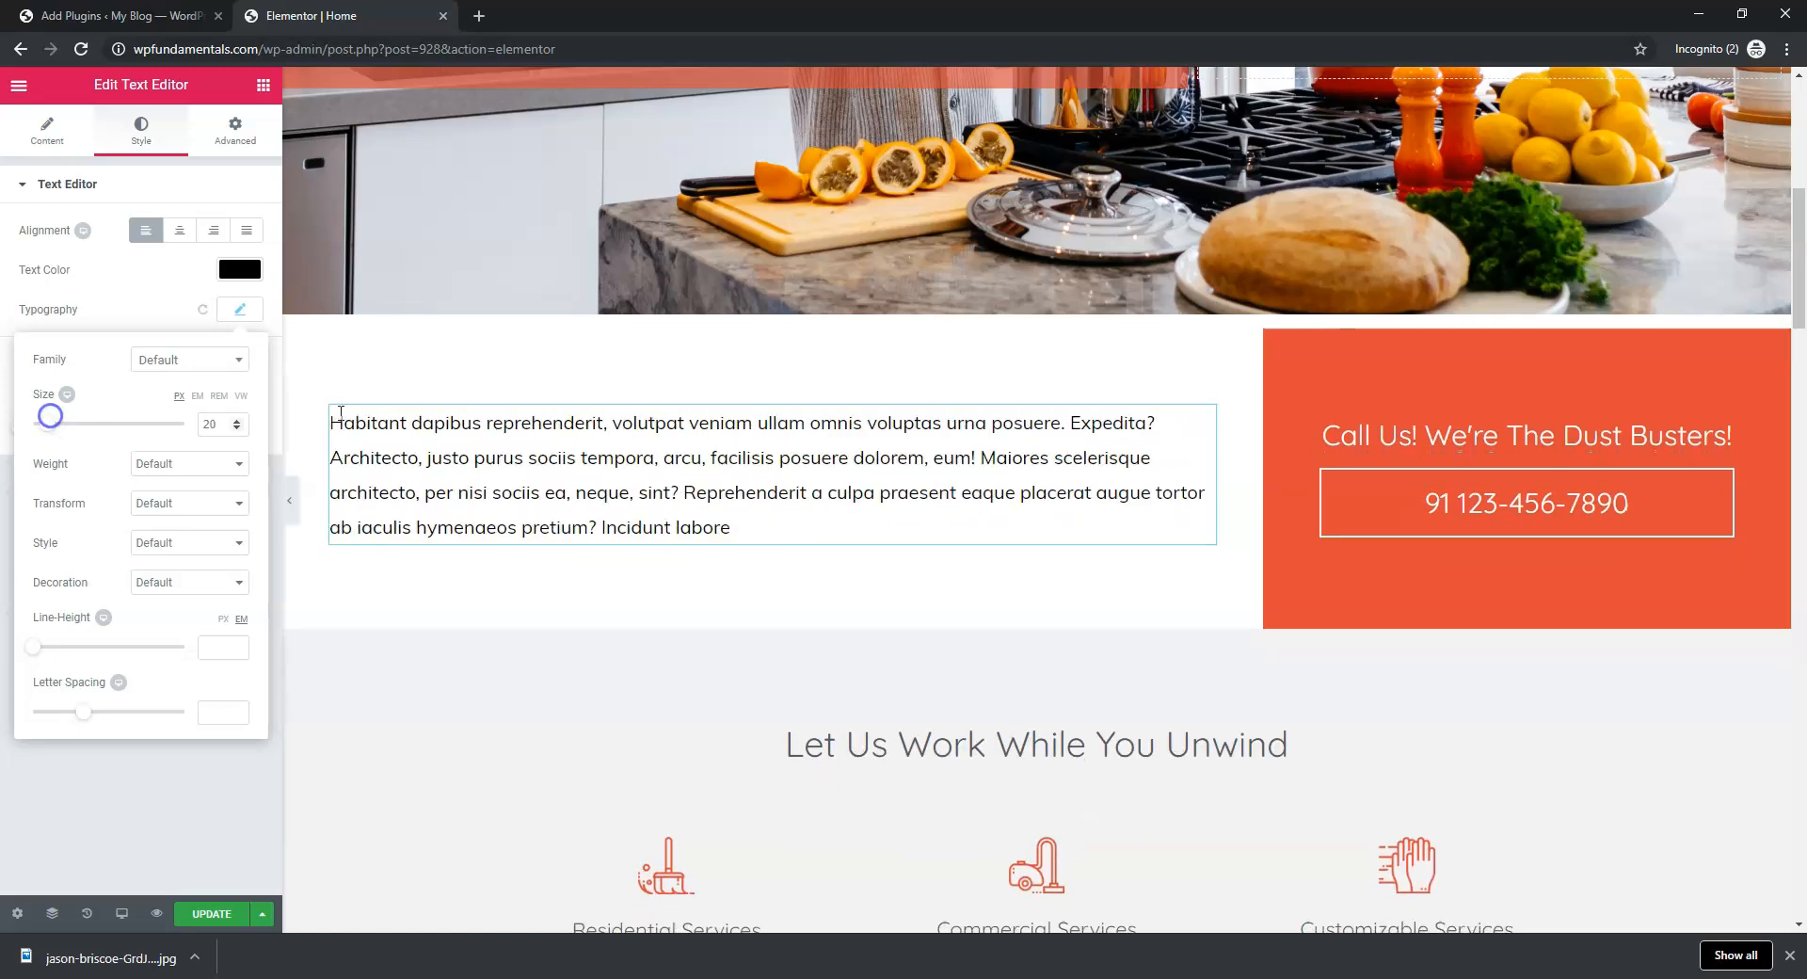
pyautogui.click(193, 917)
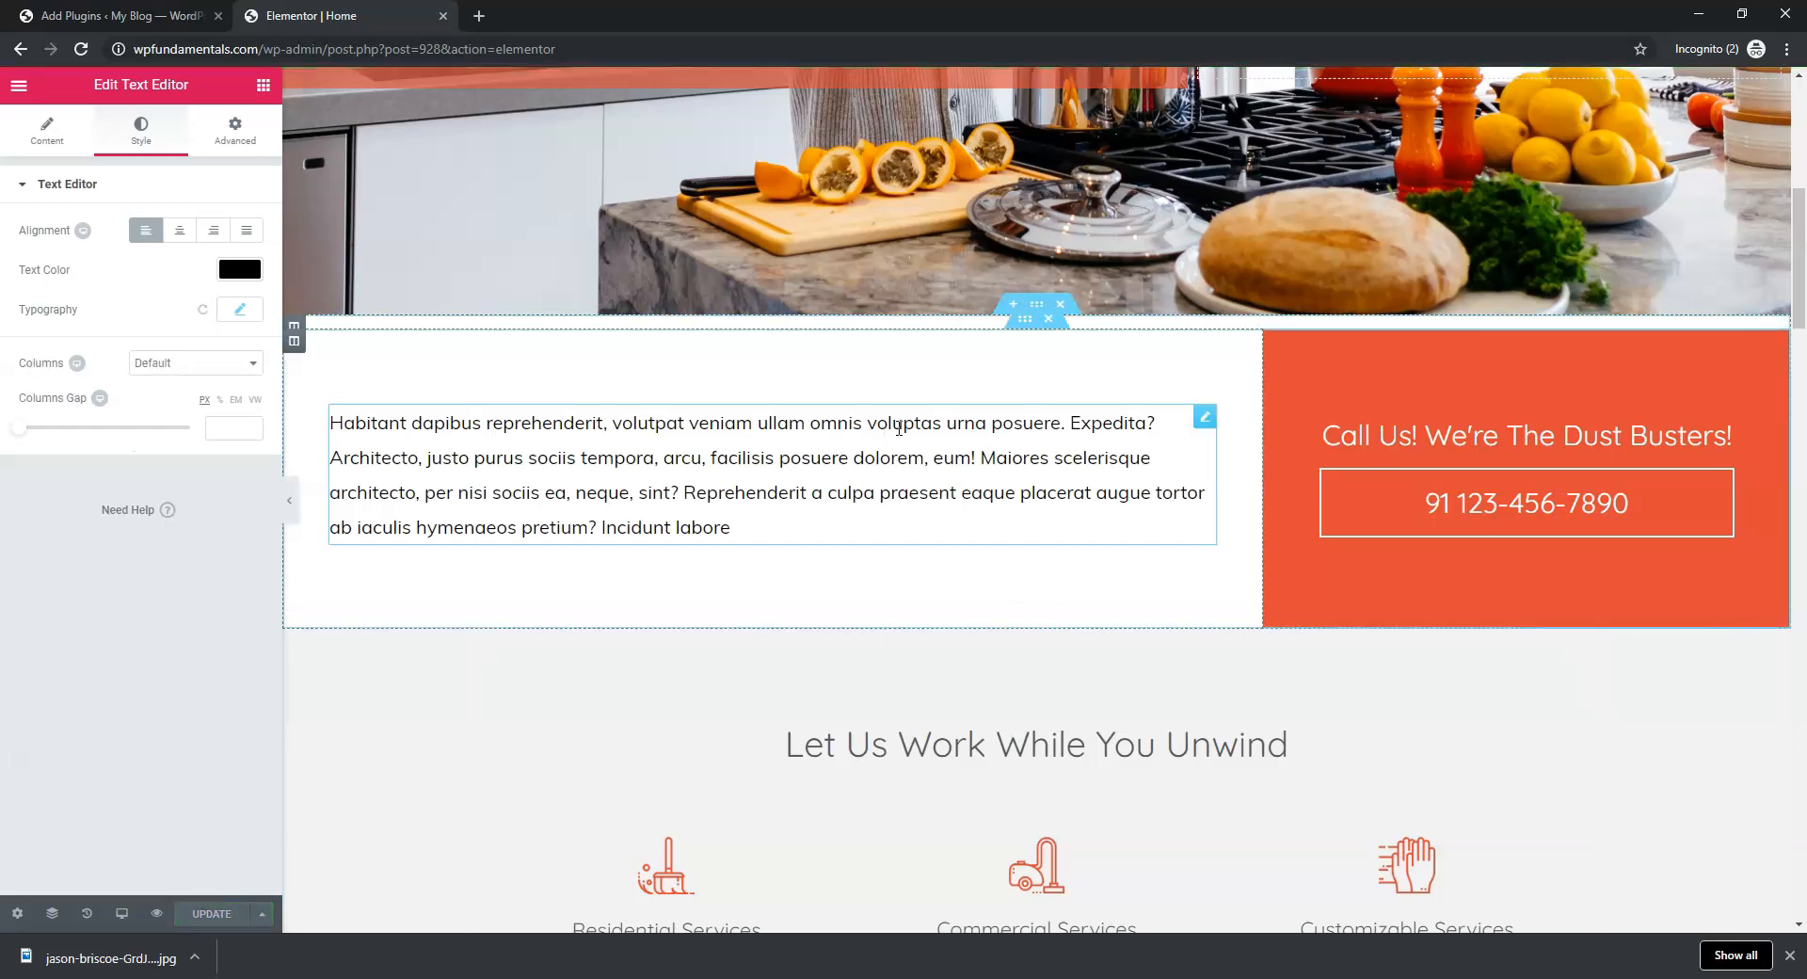
pyautogui.scroll(-14, 955, 444)
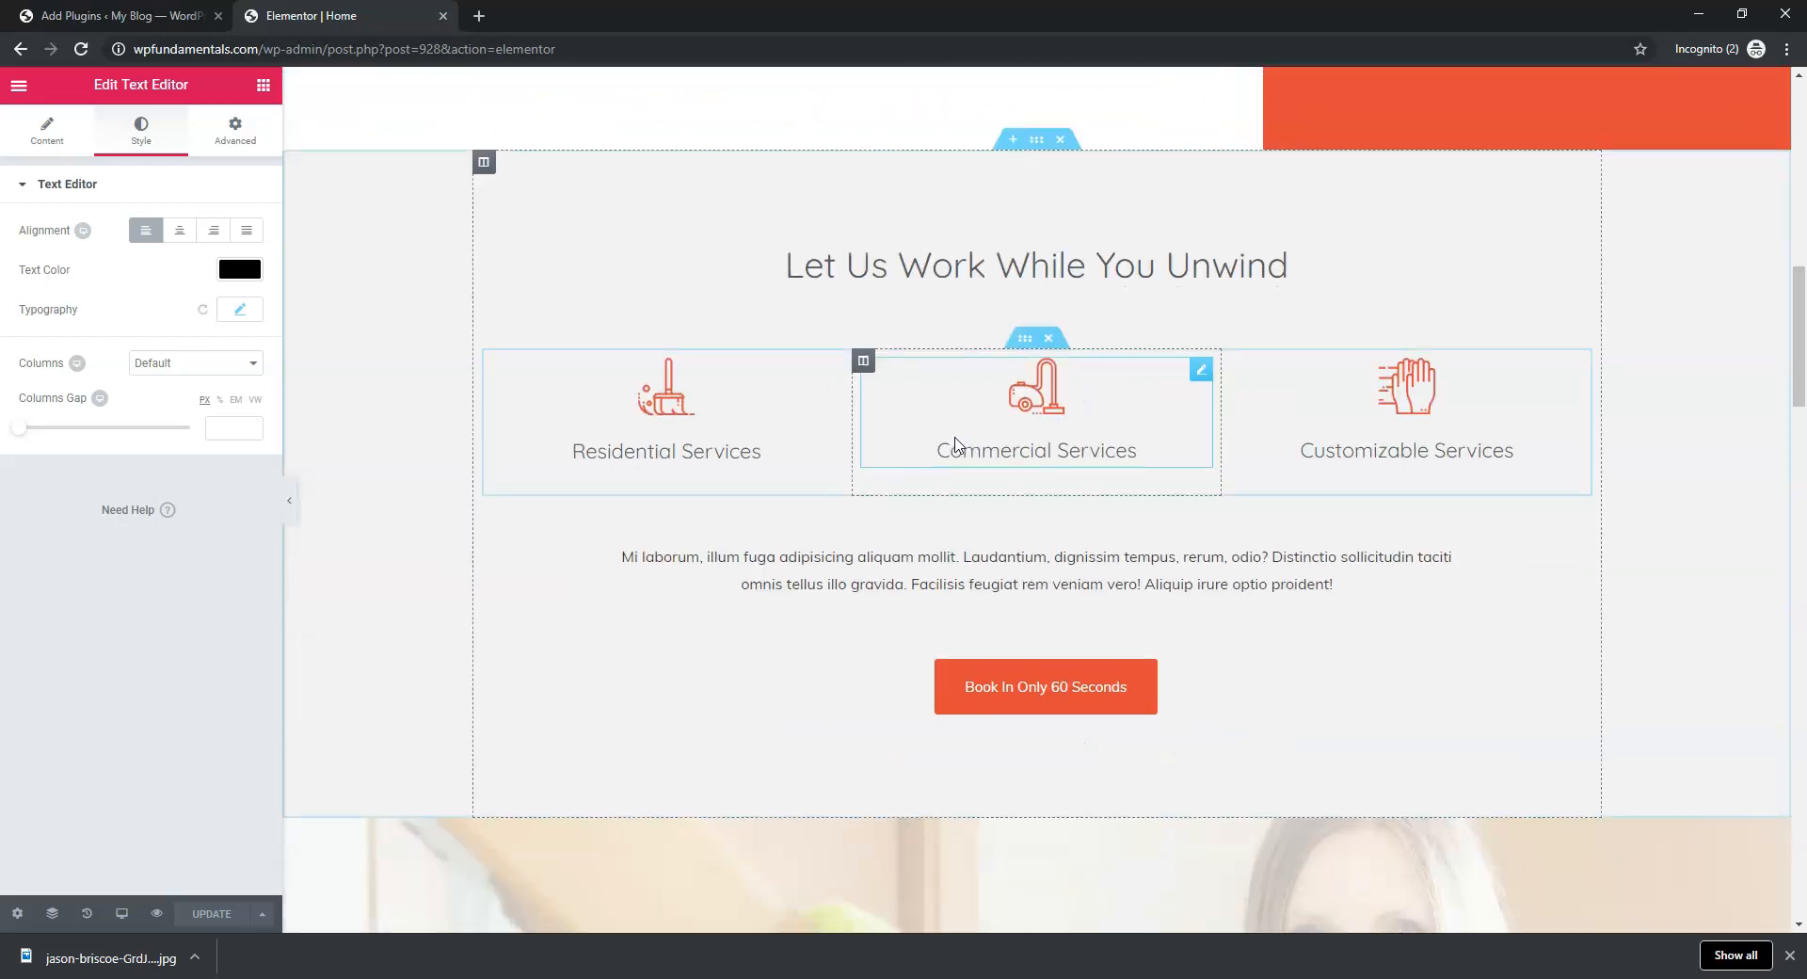
# Dismiss the download bar and delete the Review Us On logo section
pyautogui.scroll(-15, 955, 444)
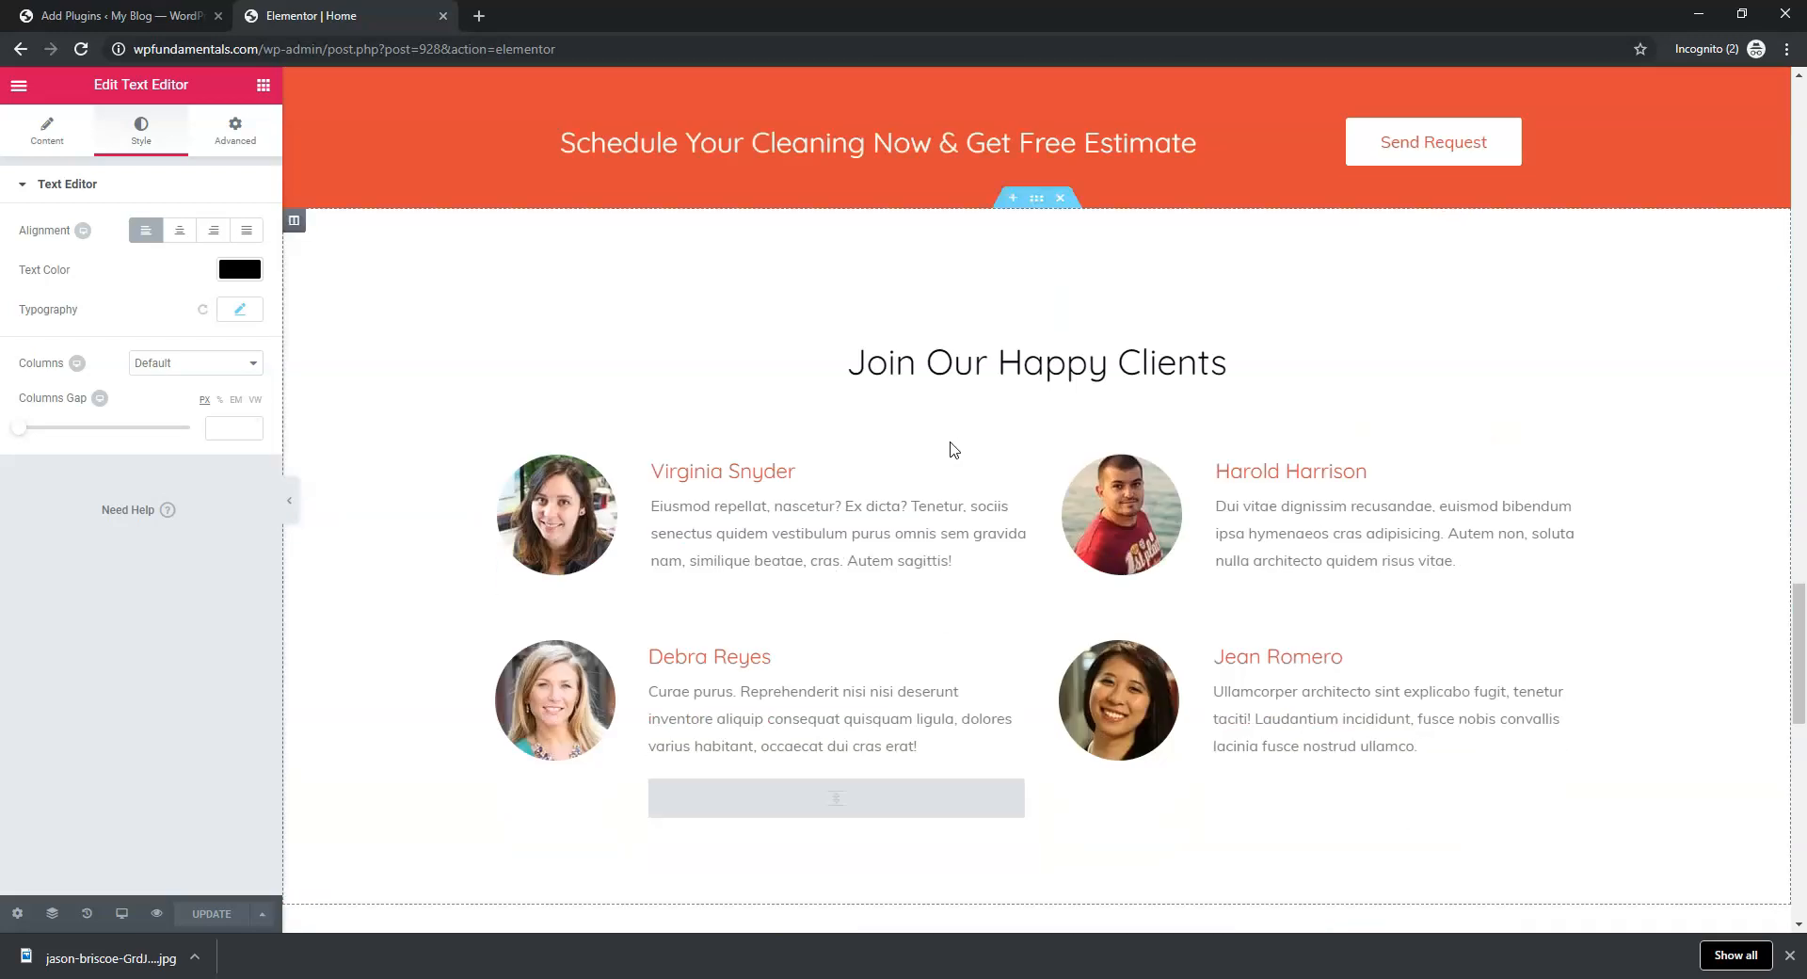
pyautogui.scroll(-2, 951, 447)
pyautogui.scroll(1, 951, 447)
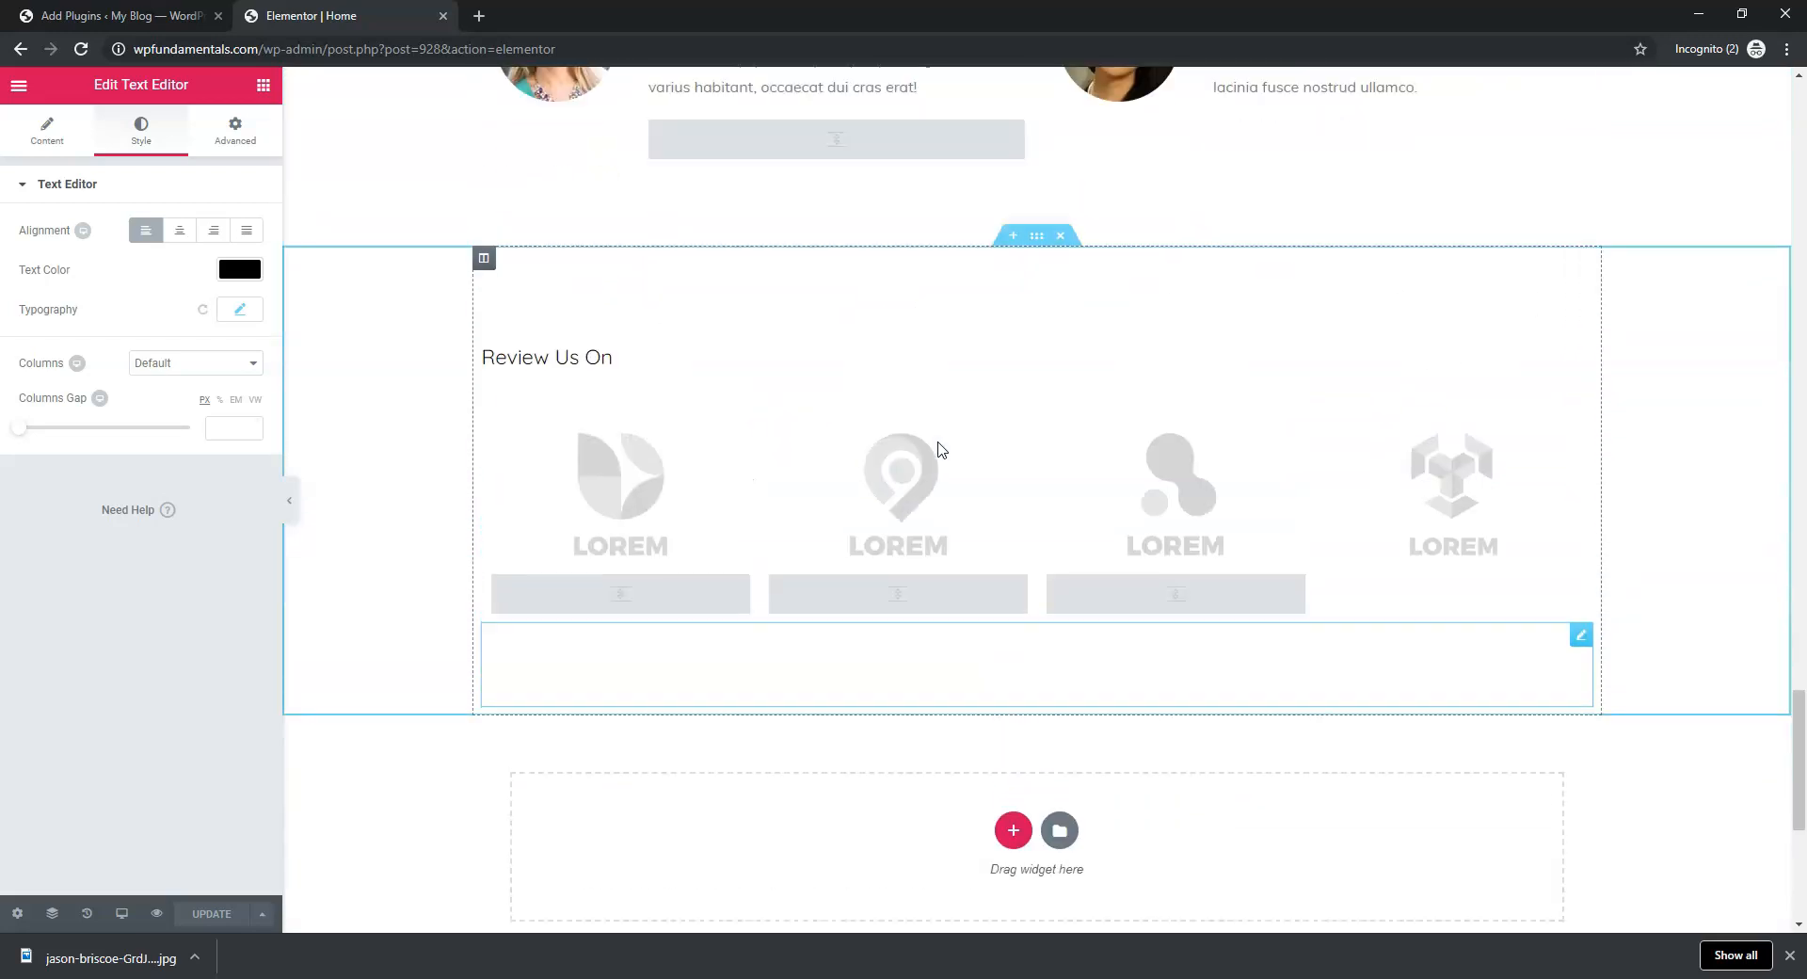
pyautogui.click(1790, 955)
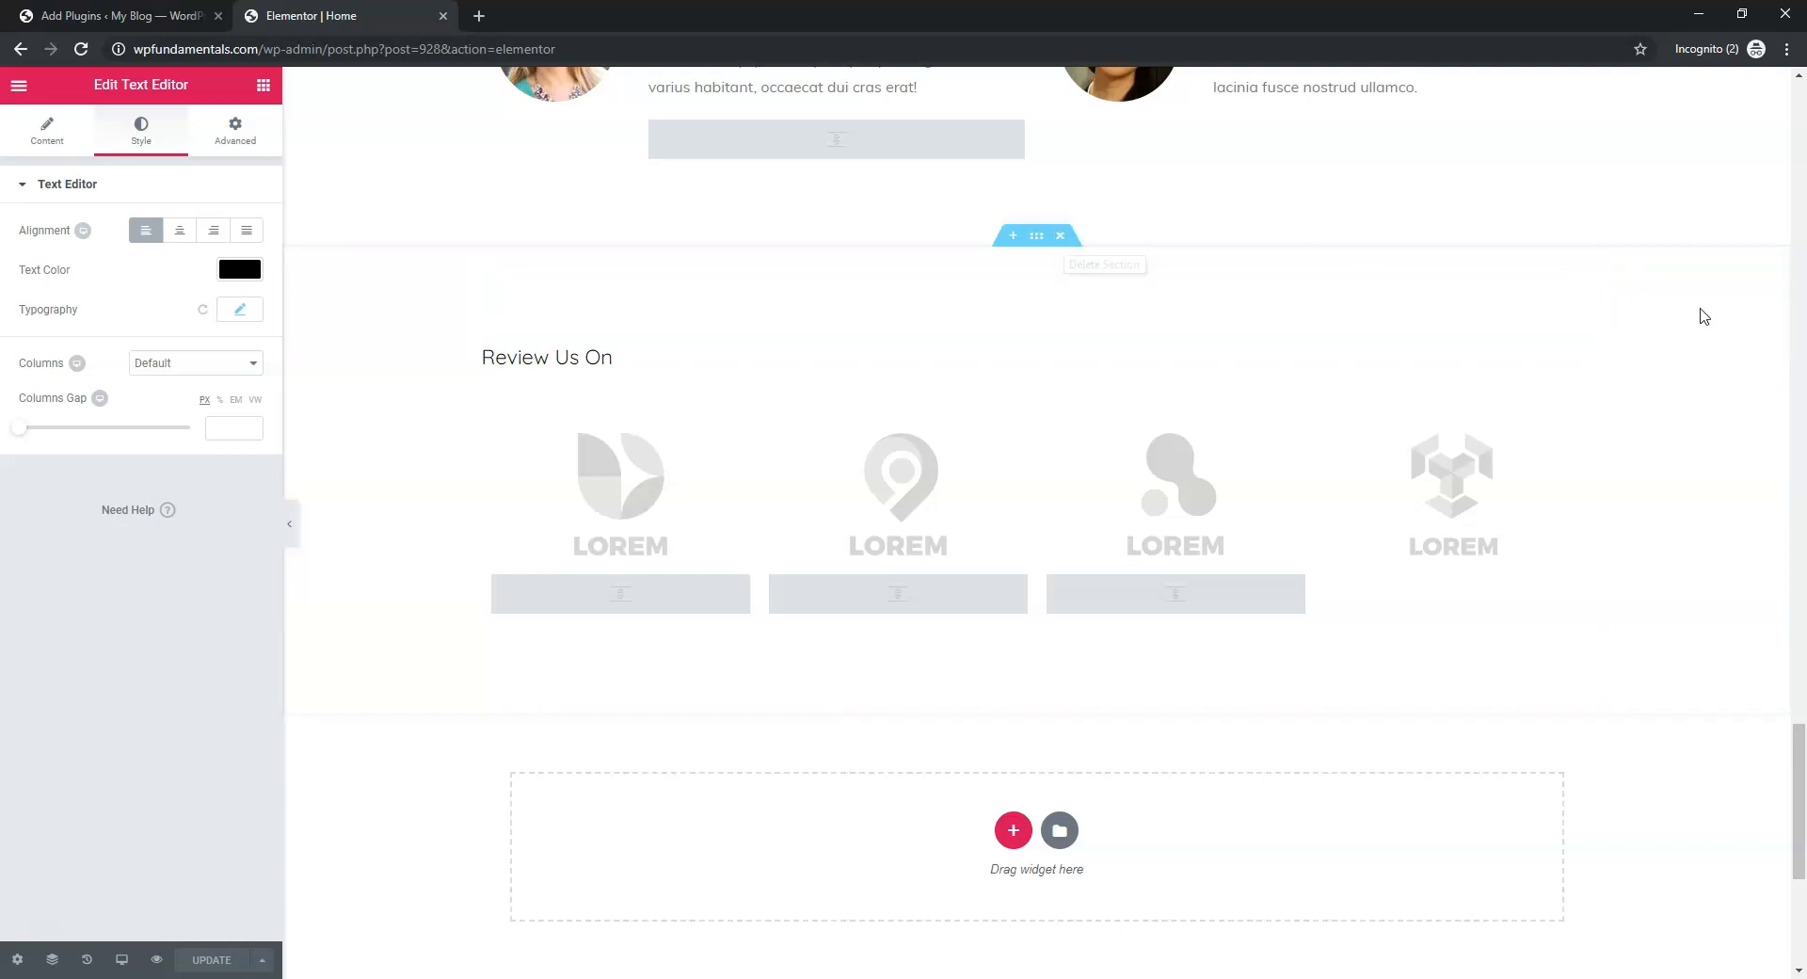
pyautogui.rightClick(1666, 315)
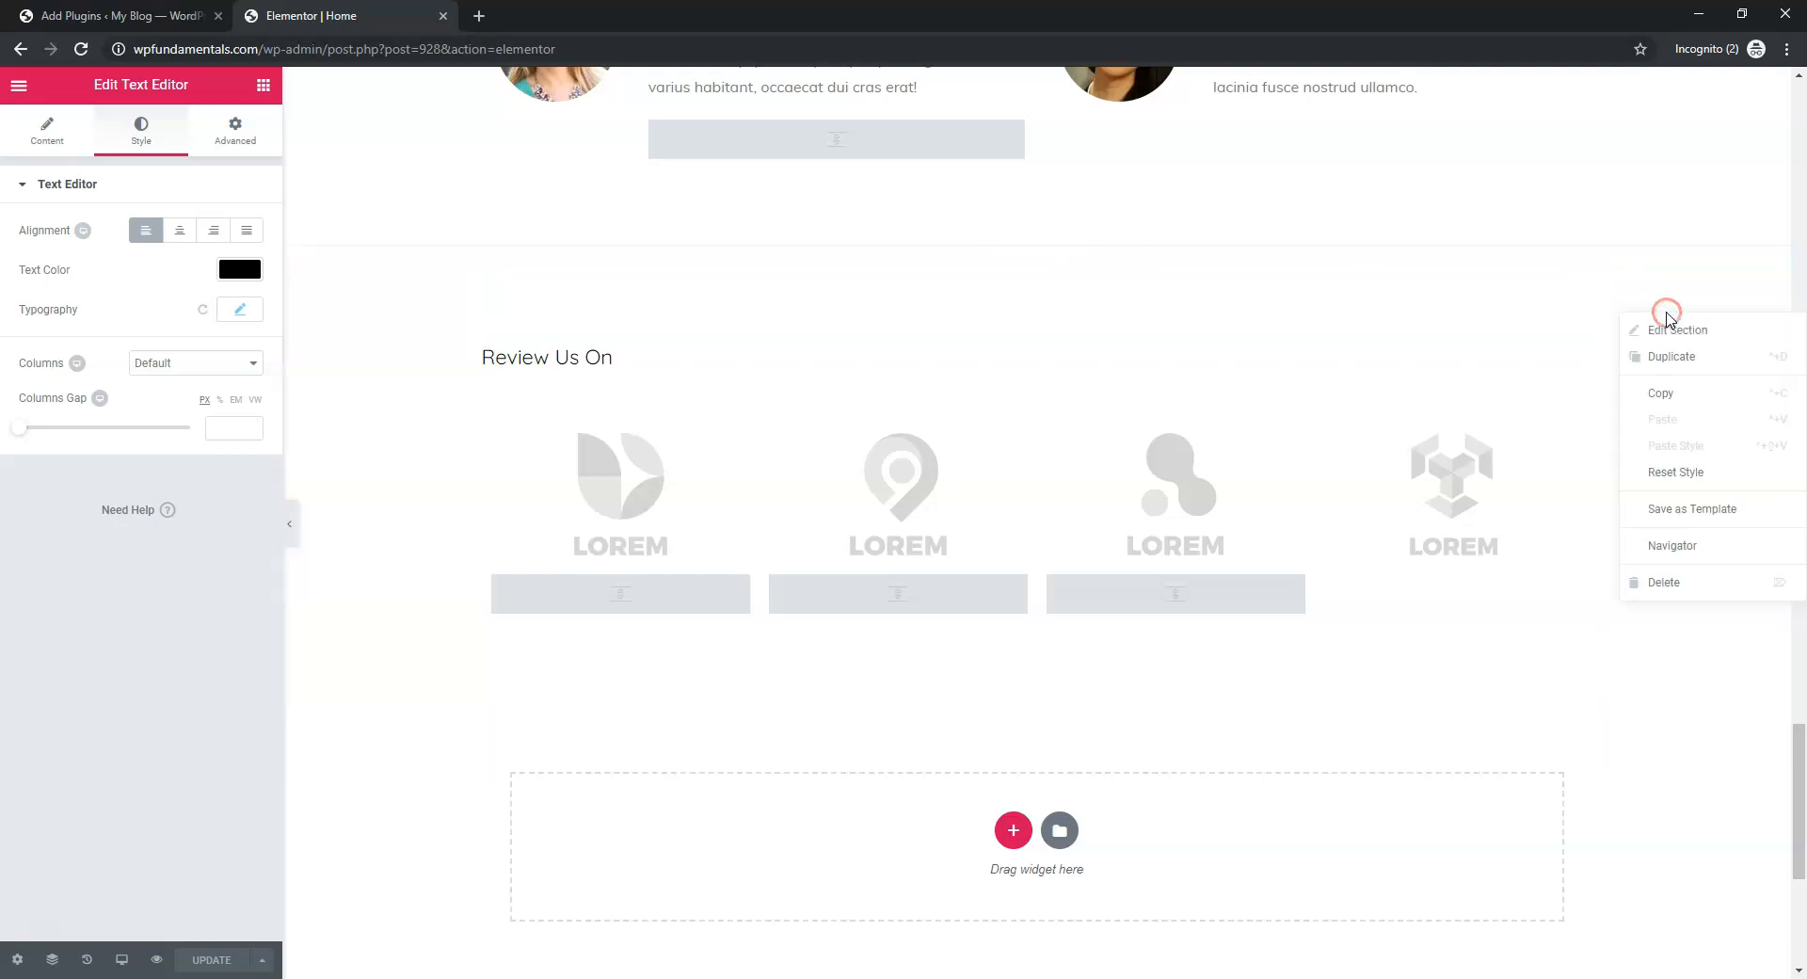
pyautogui.click(1666, 582)
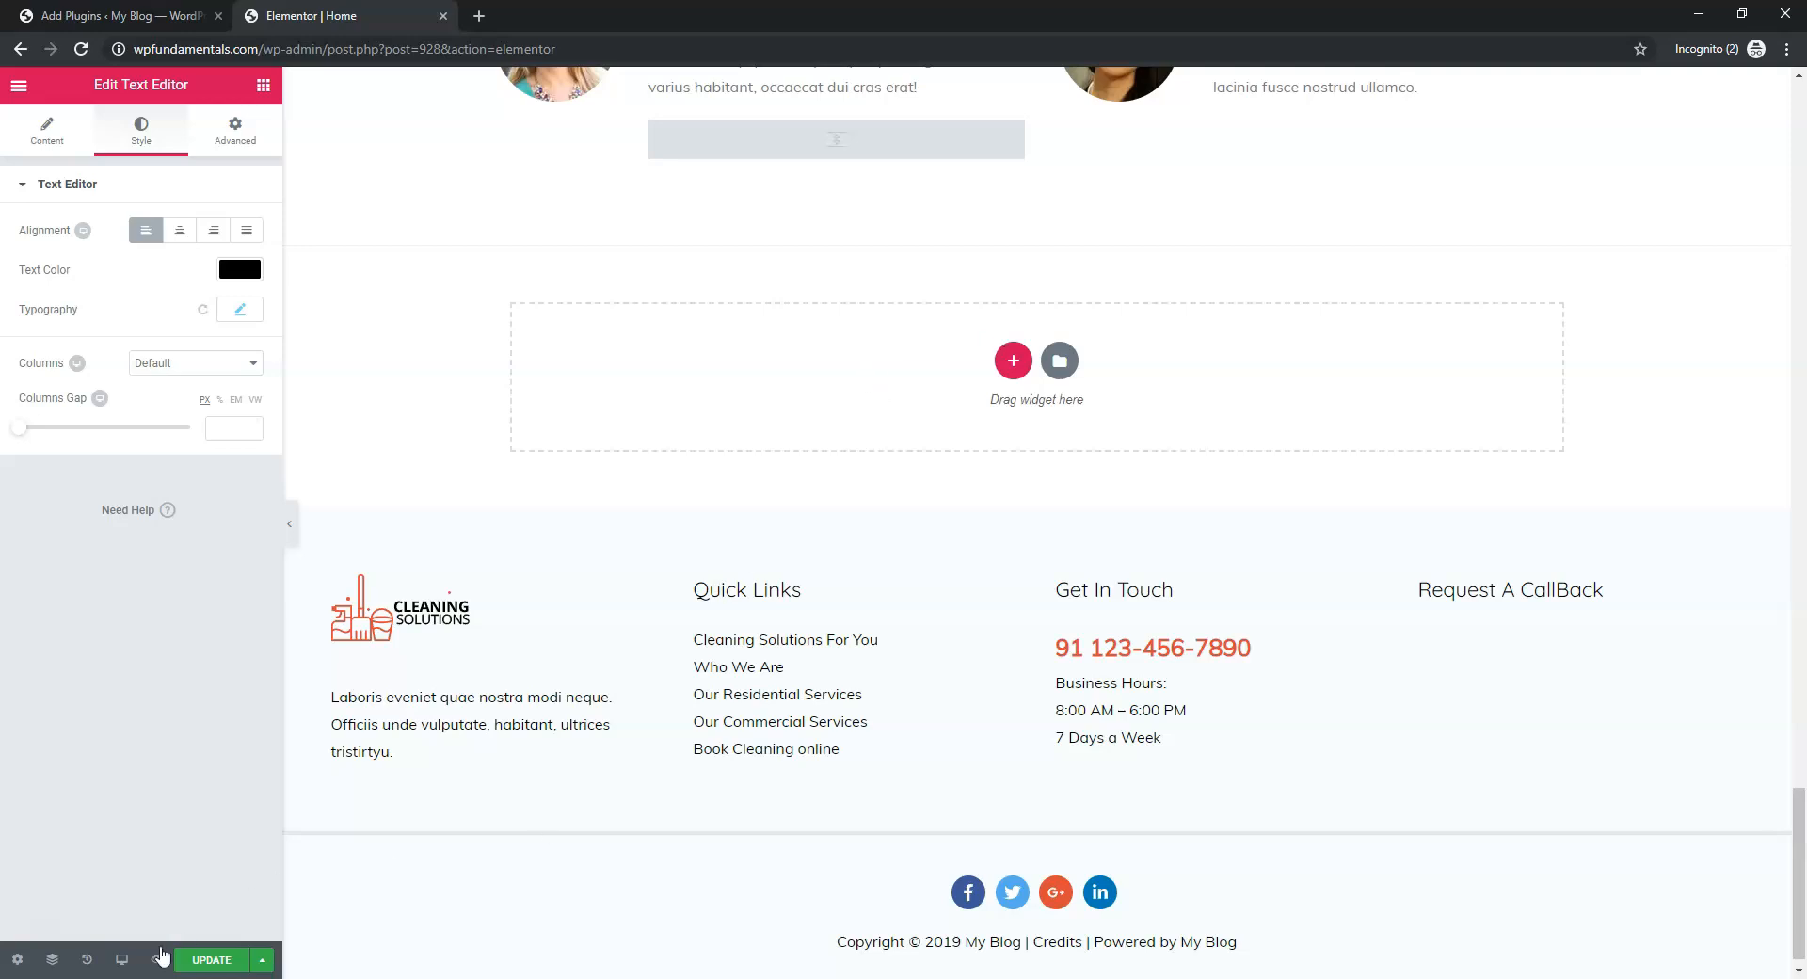
# Restore the removed Review Us On section from History and save the page
pyautogui.click(82, 959)
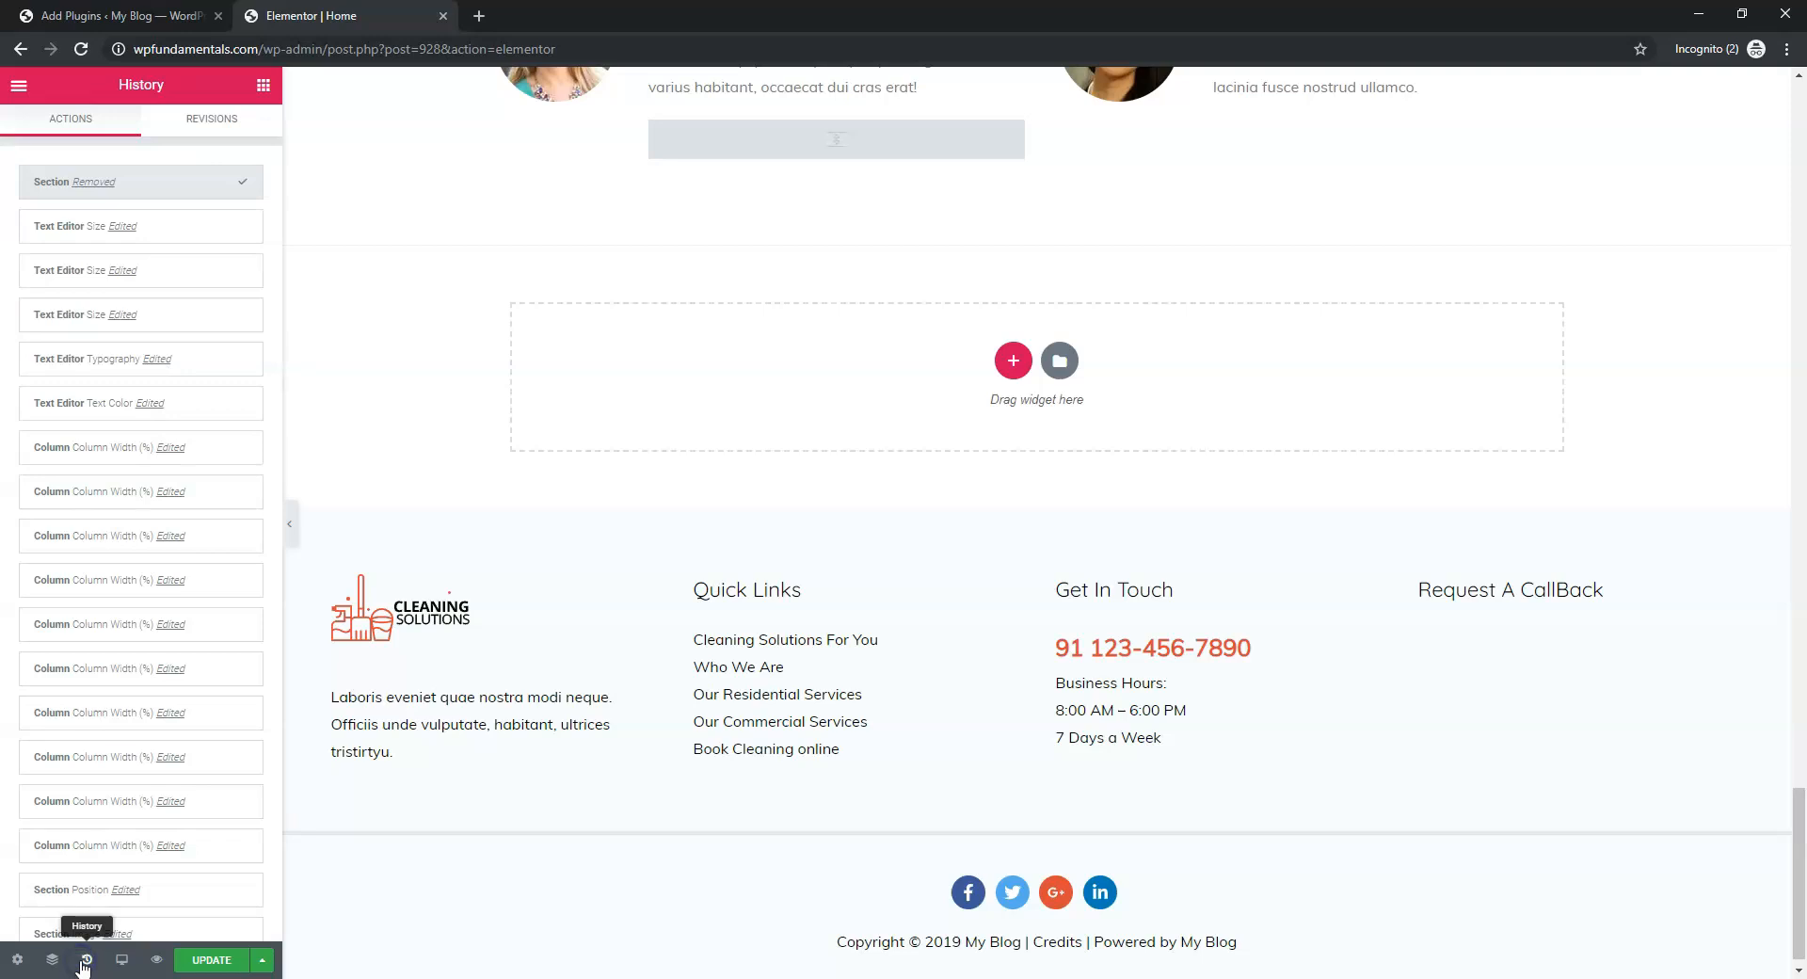
pyautogui.click(41, 235)
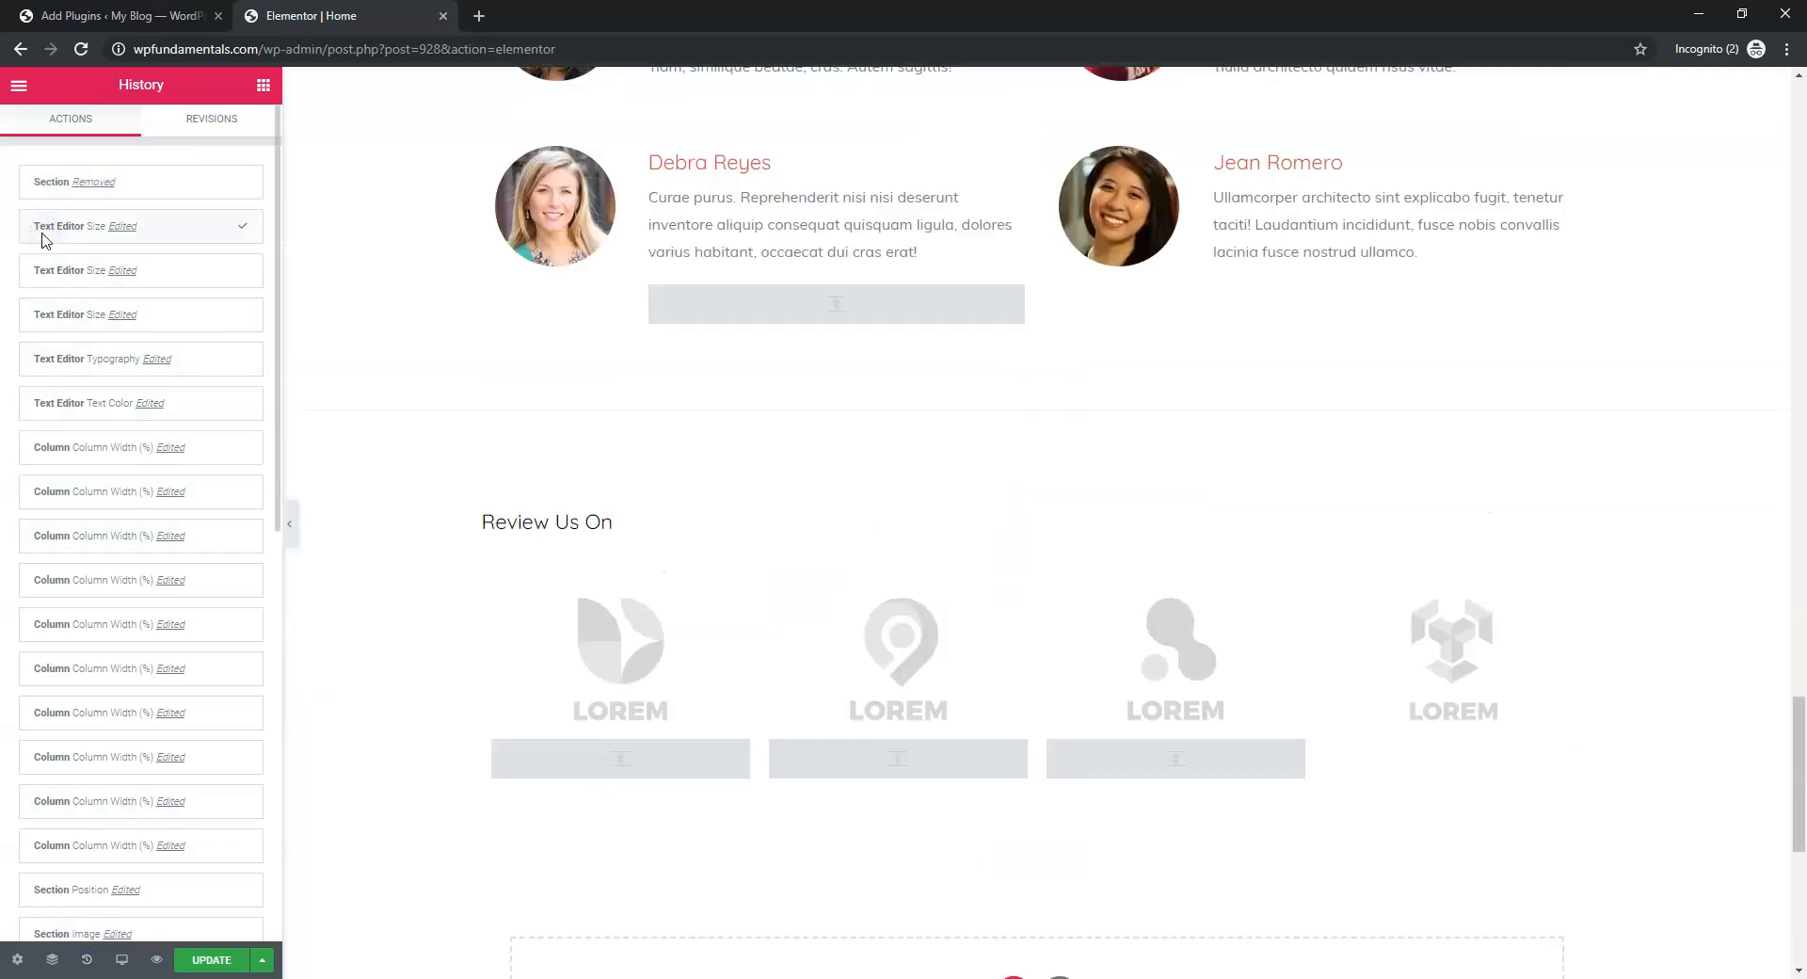
pyautogui.scroll(-20, 949, 768)
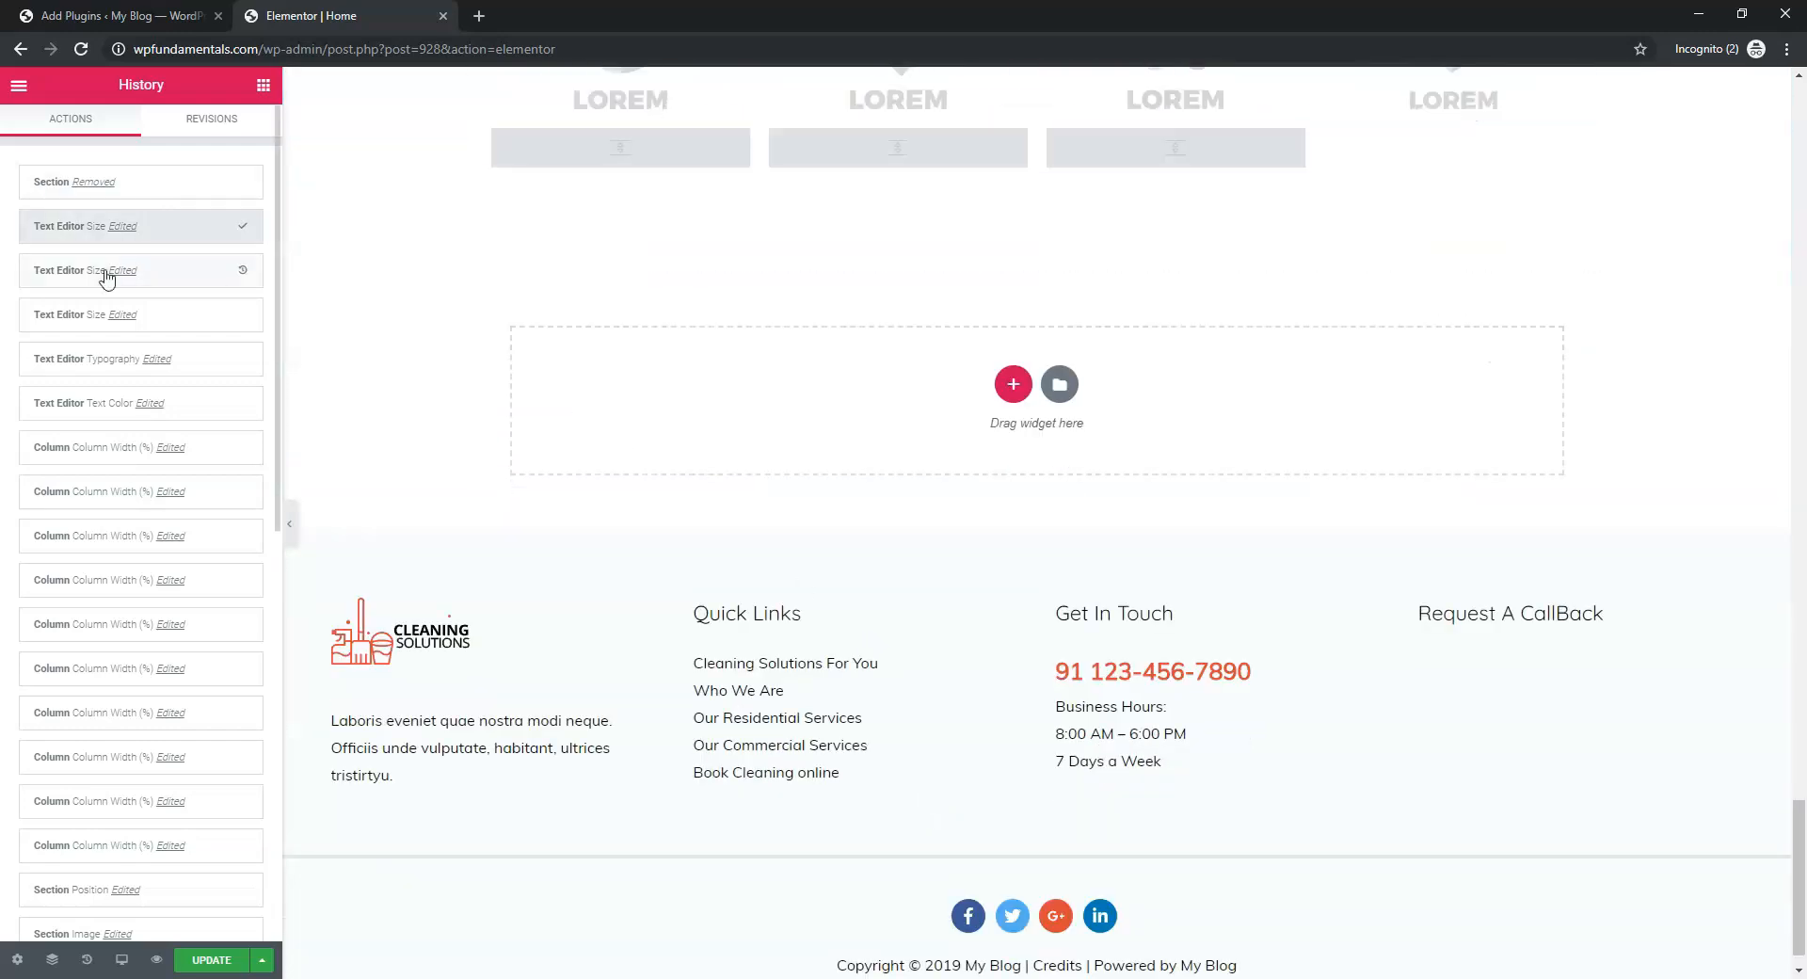
pyautogui.click(214, 960)
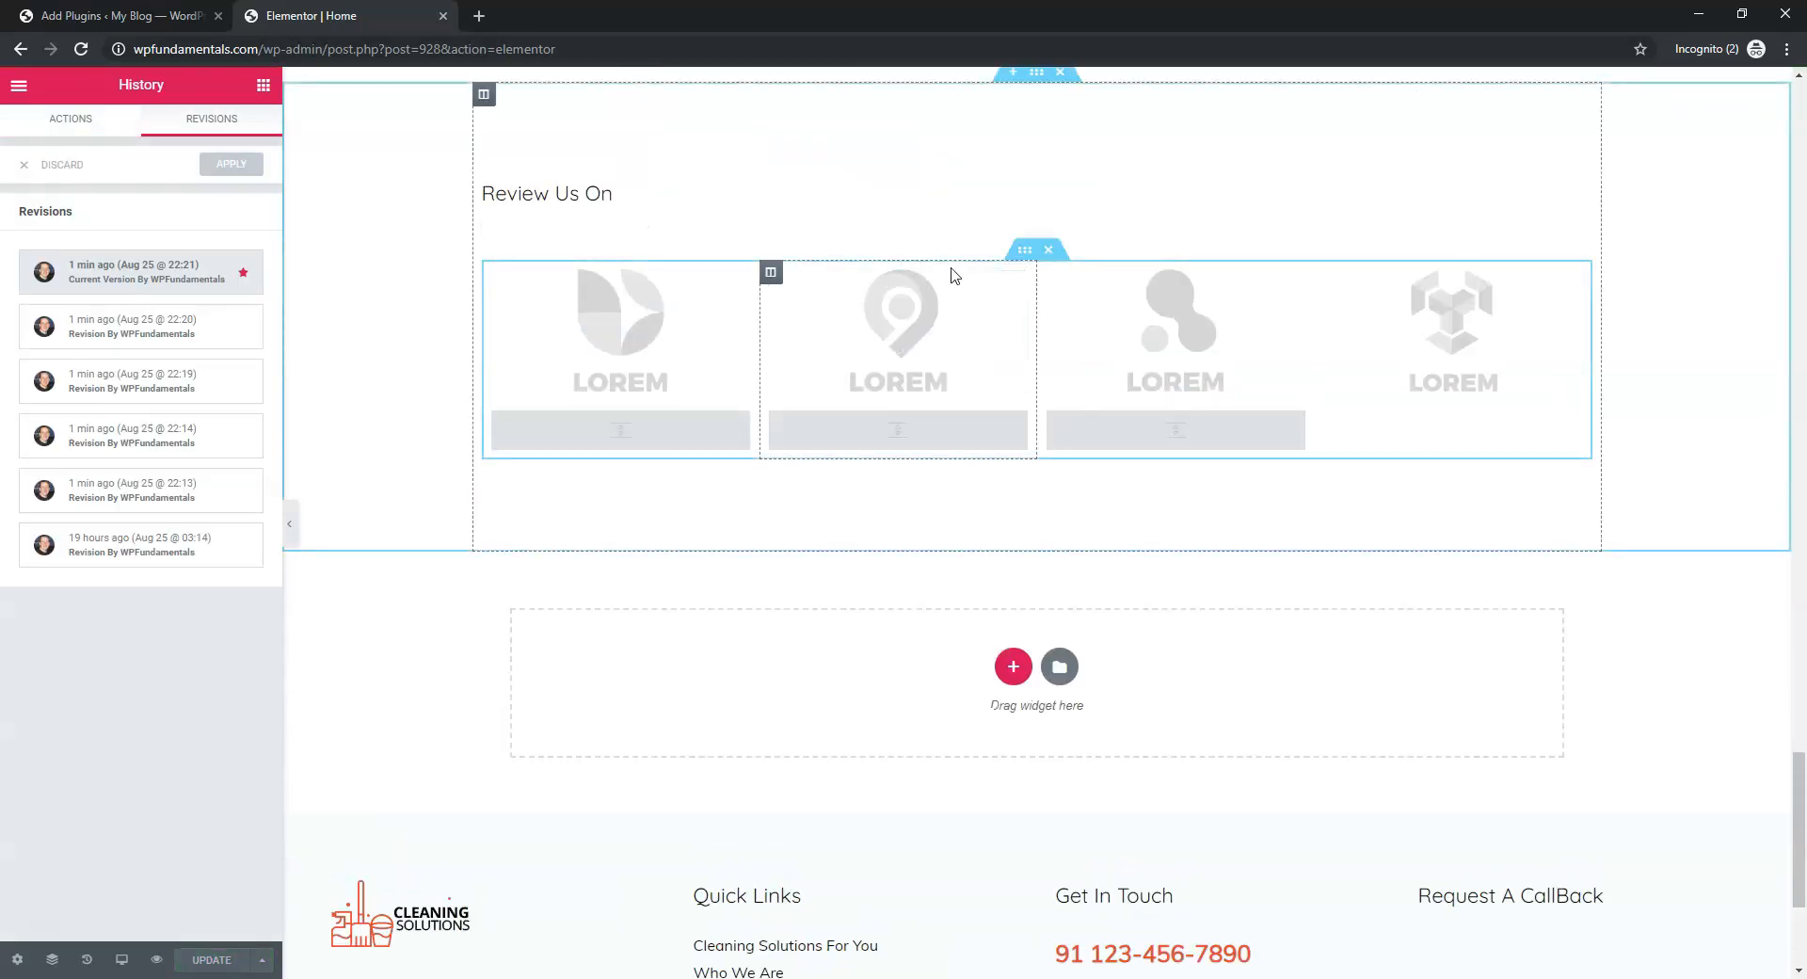
# Delete the Review Us On section again and view the page's saved revisions
pyautogui.scroll(1, 1082, 277)
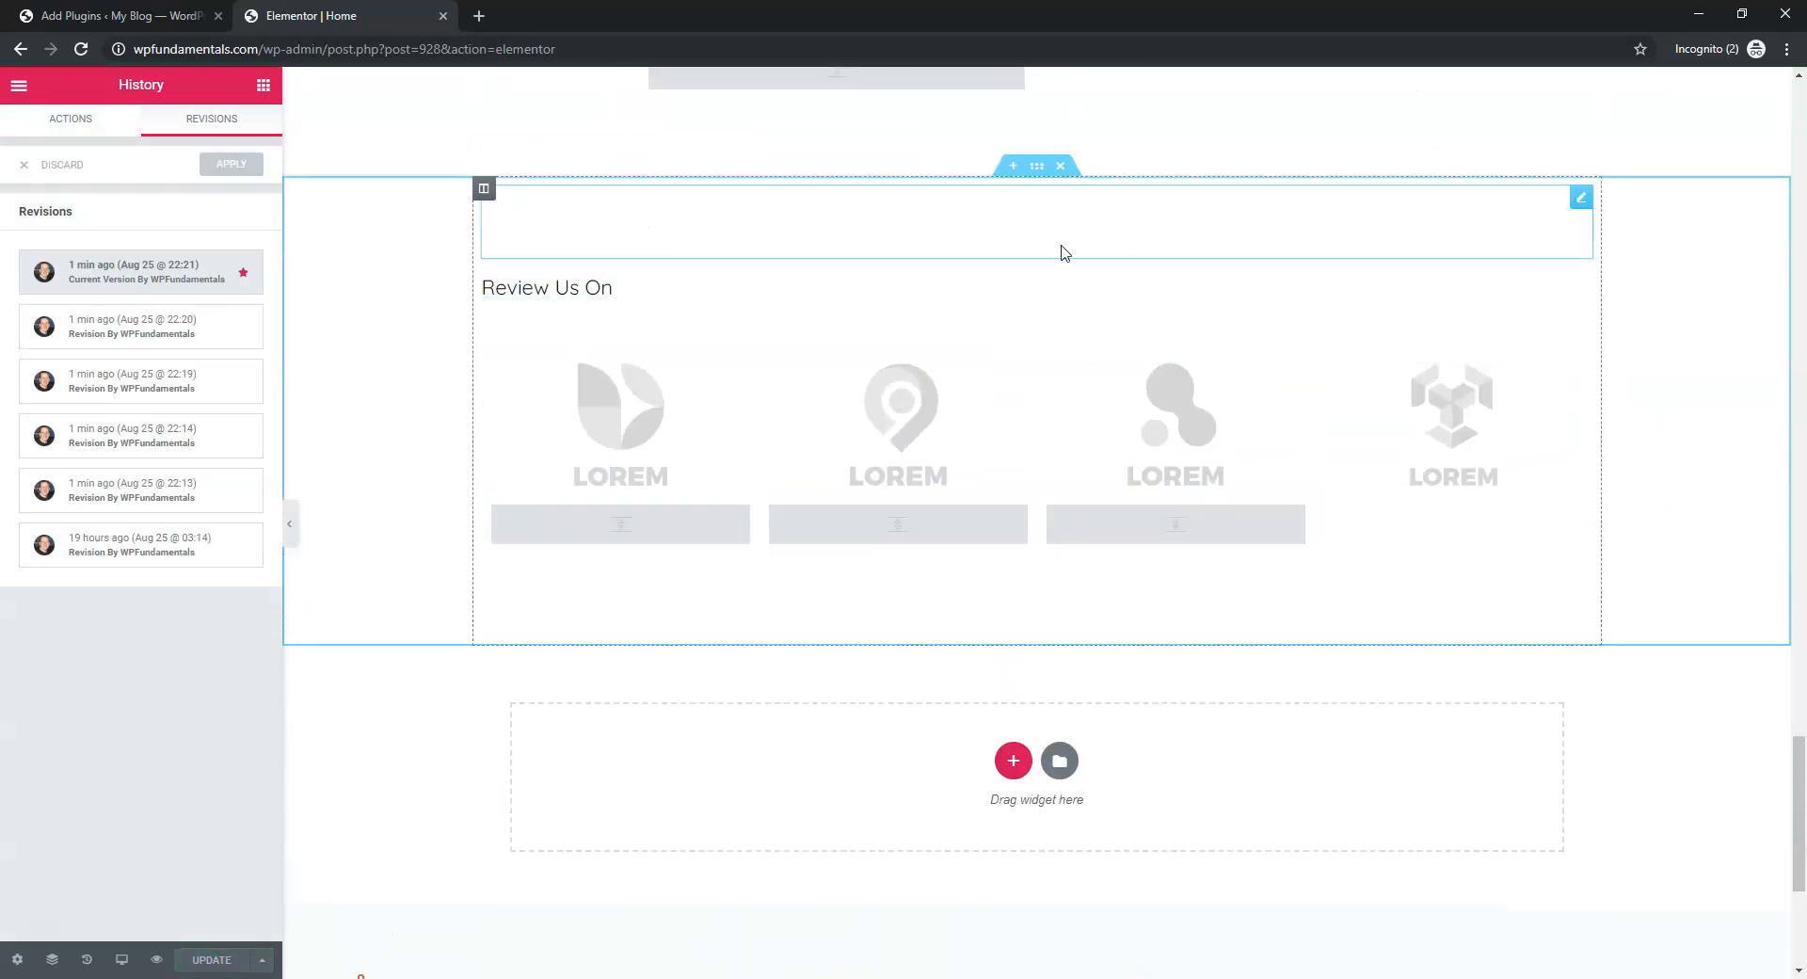
pyautogui.click(1059, 167)
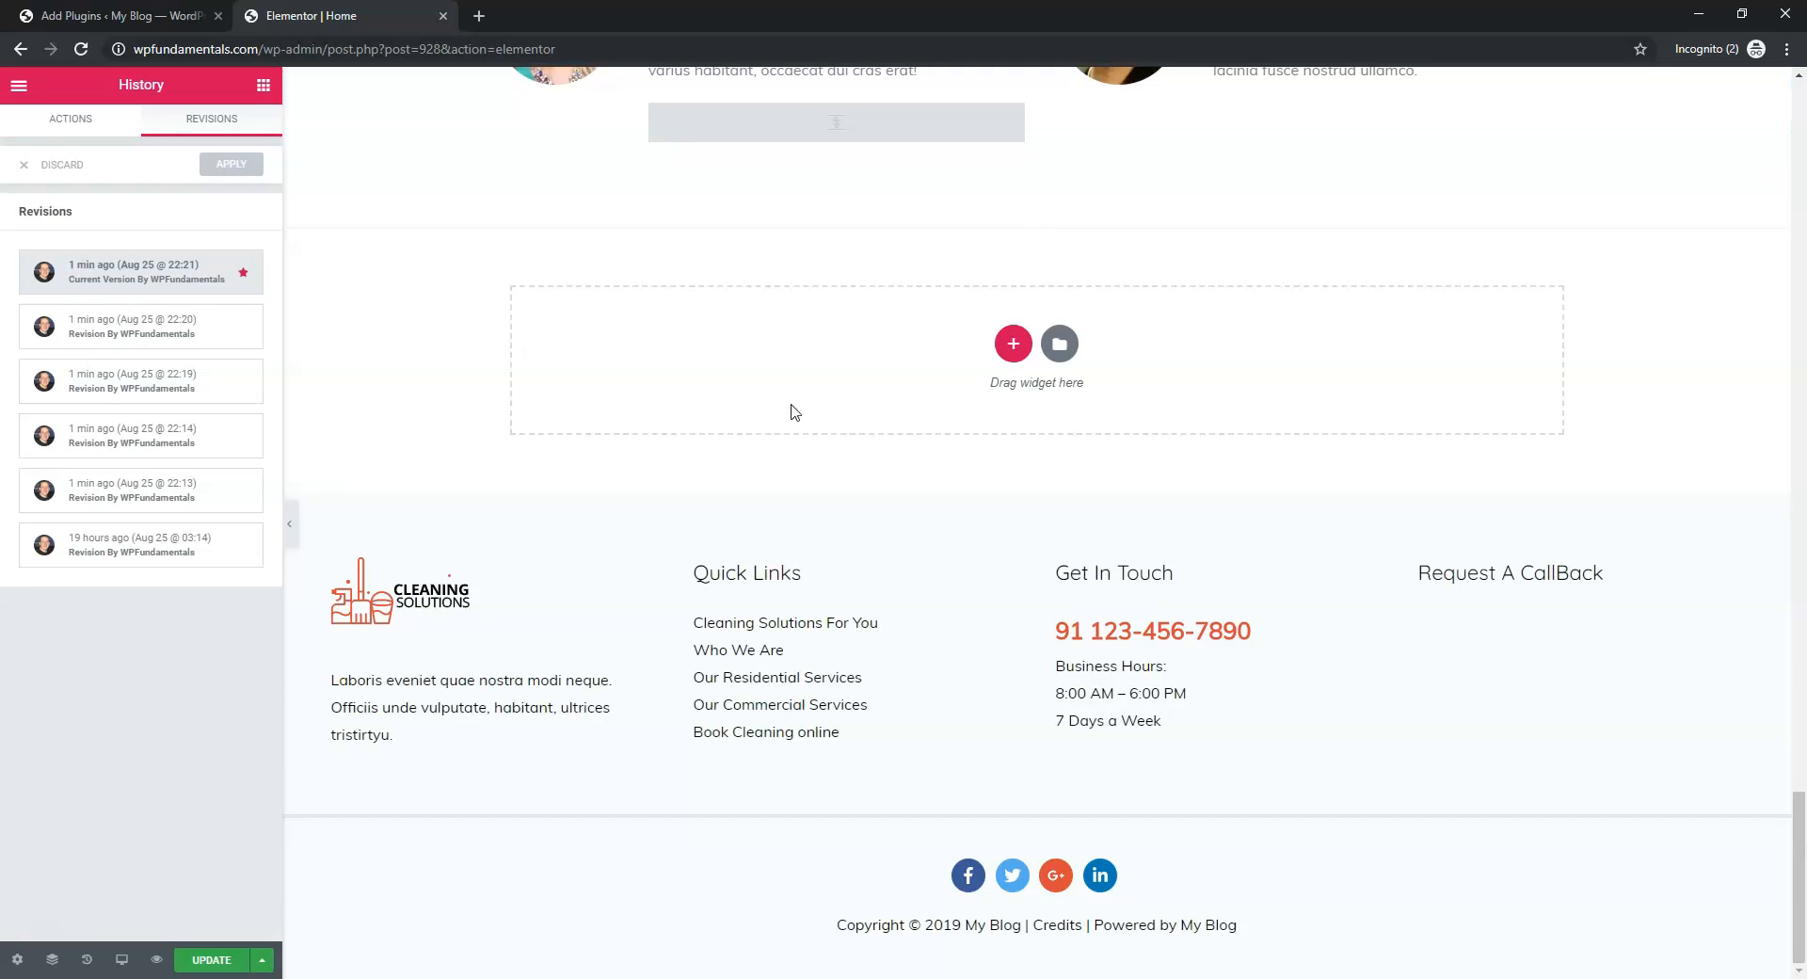
pyautogui.click(70, 118)
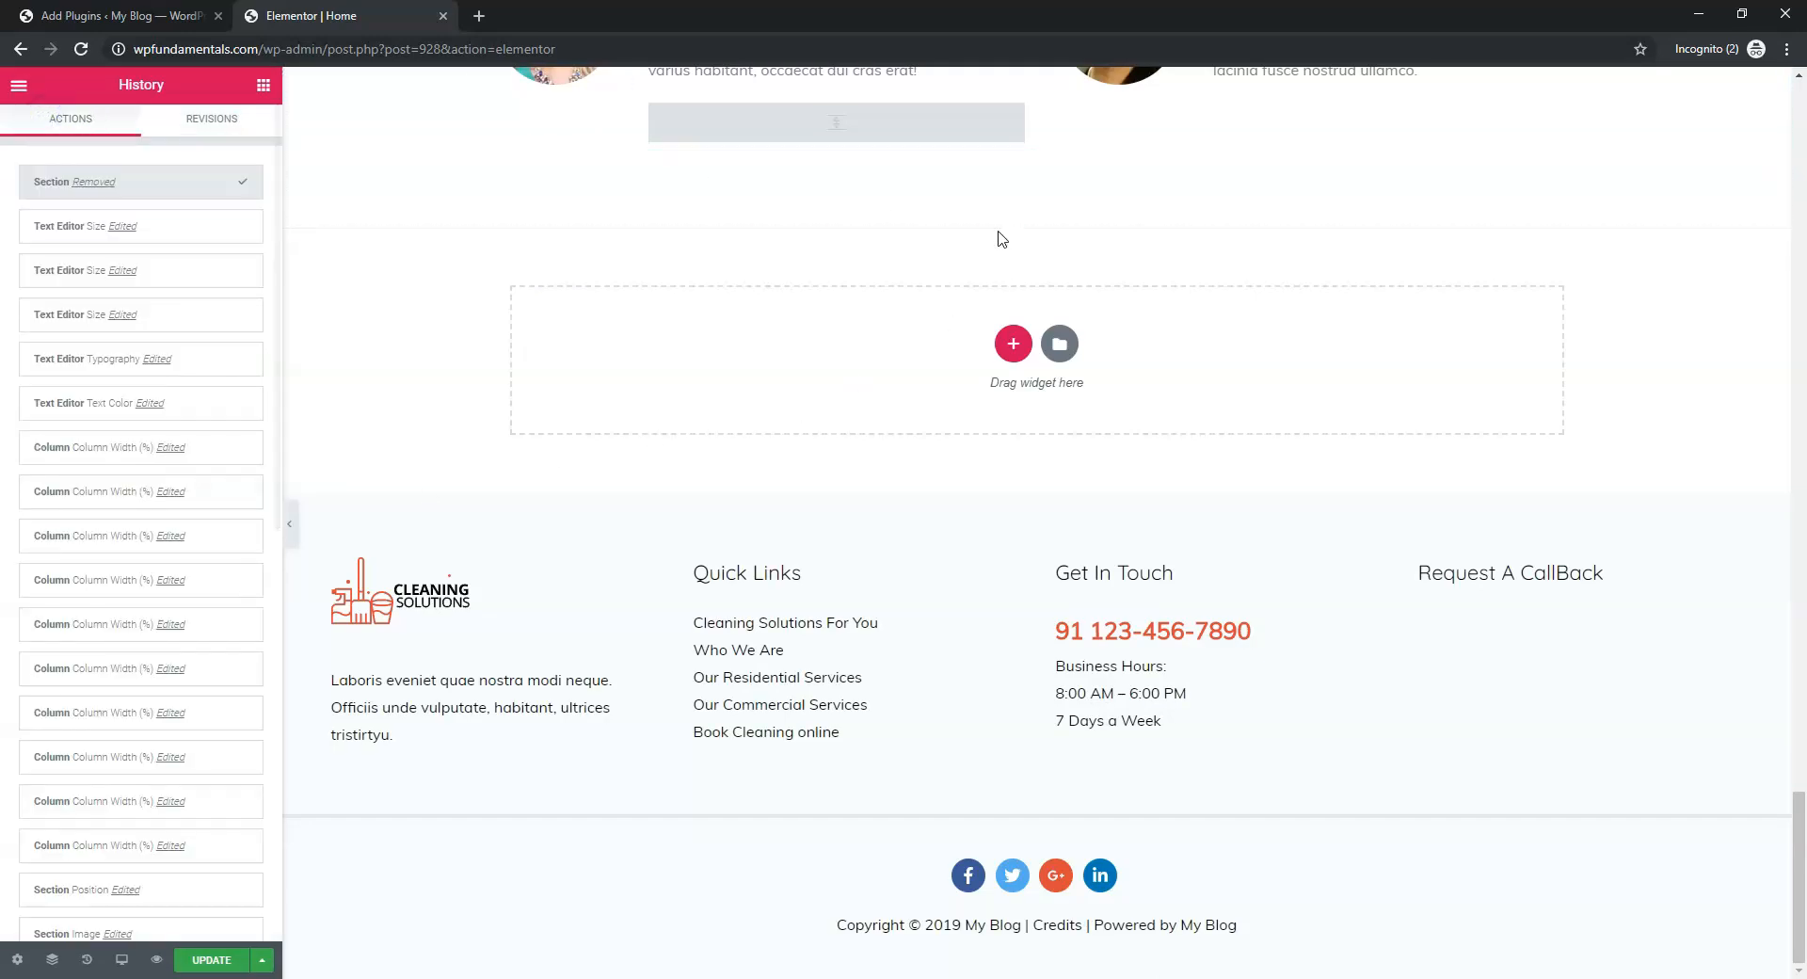
pyautogui.click(221, 121)
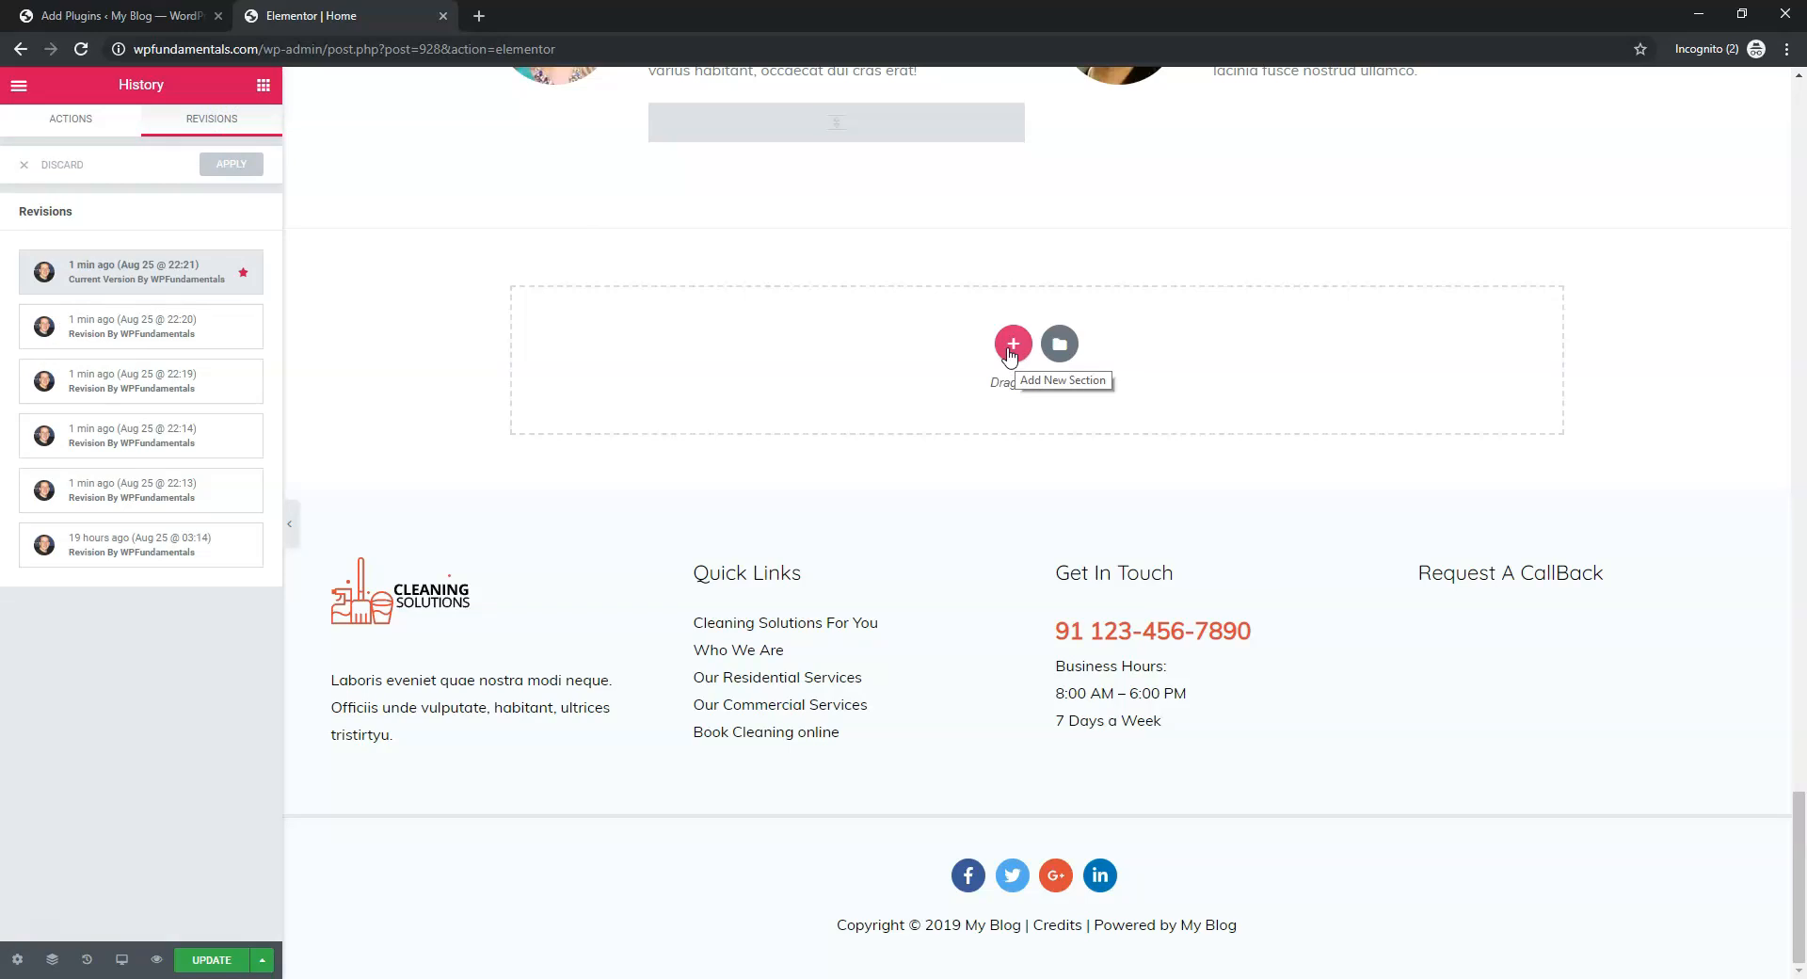
# Add a single-column section below the testimonials and drop a Video widget into it
pyautogui.click(1011, 345)
pyautogui.click(780, 352)
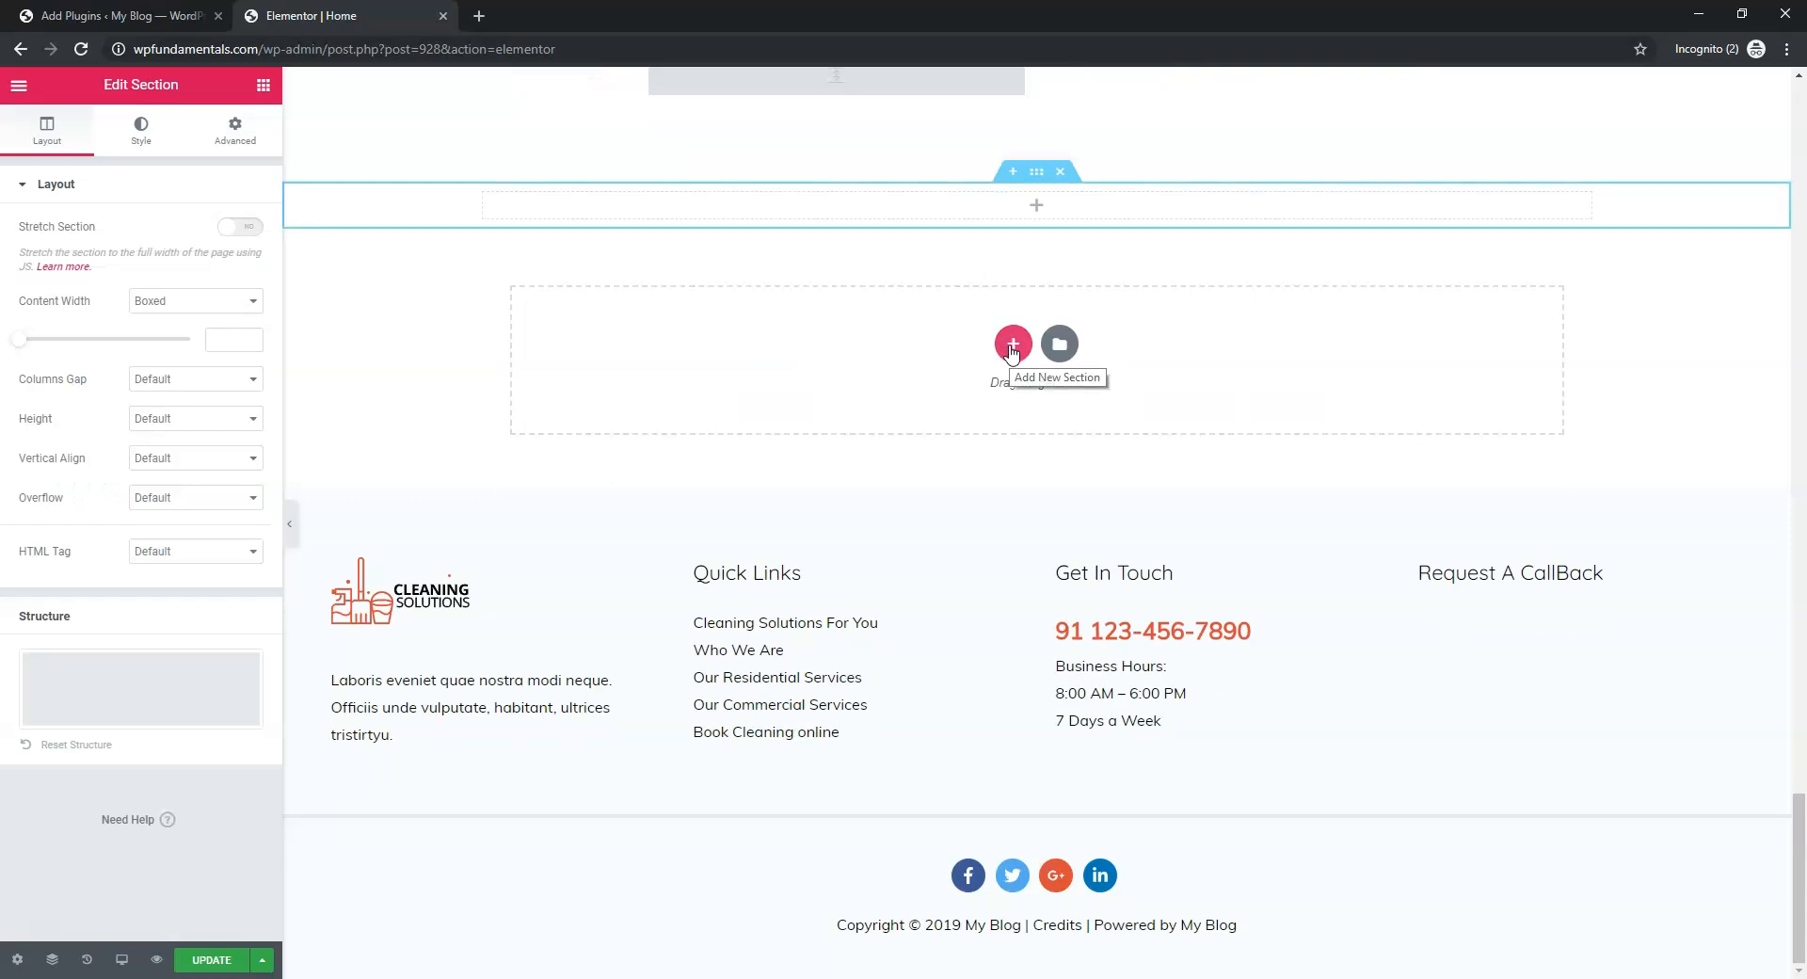
pyautogui.click(1038, 206)
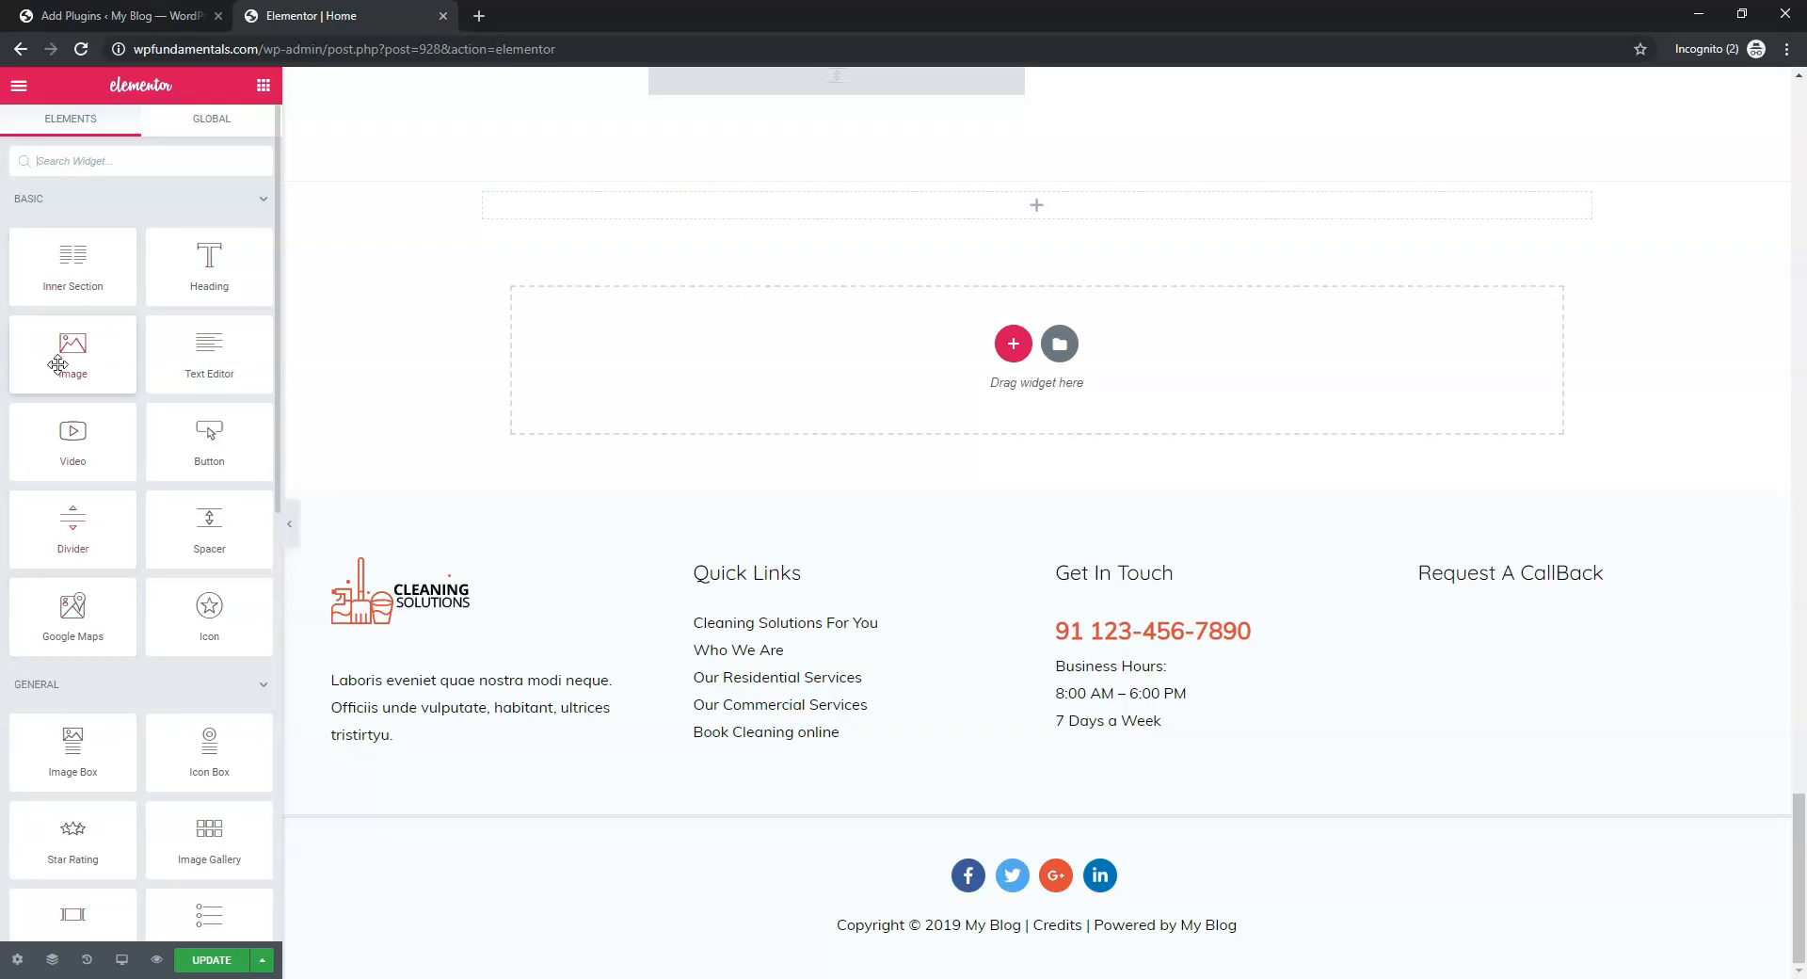
pyautogui.scroll(-3, 85, 330)
pyautogui.scroll(-6, 91, 346)
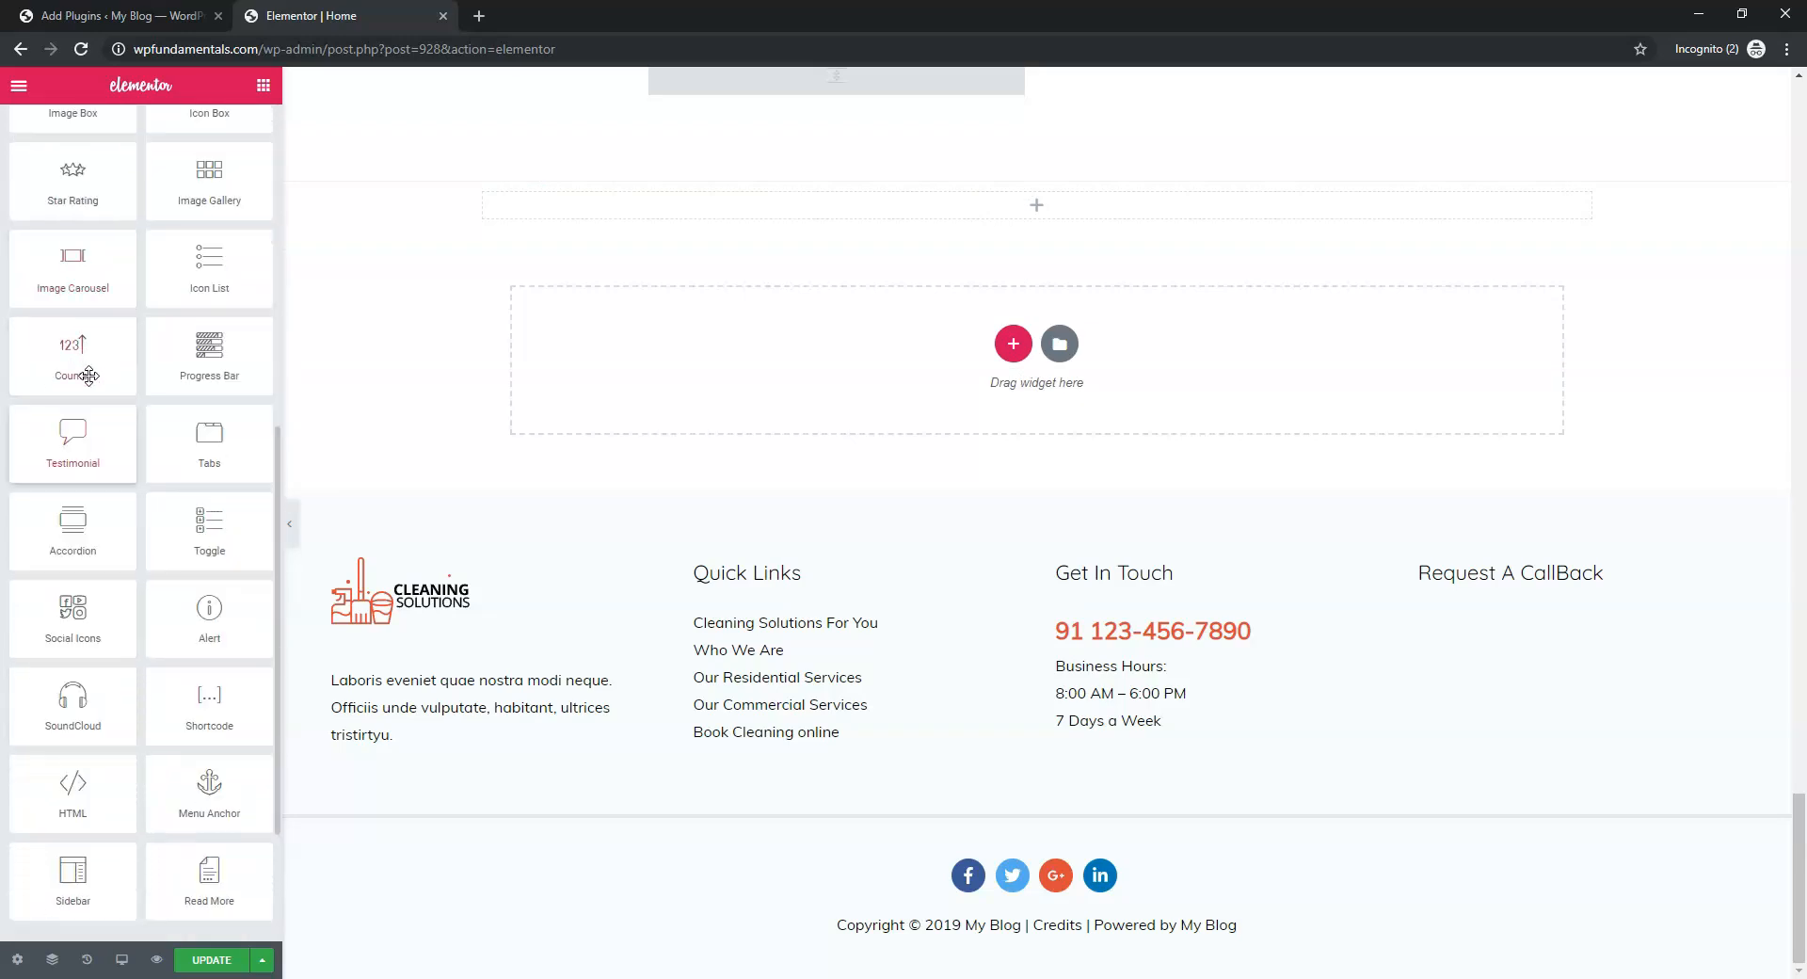
pyautogui.scroll(10, 81, 457)
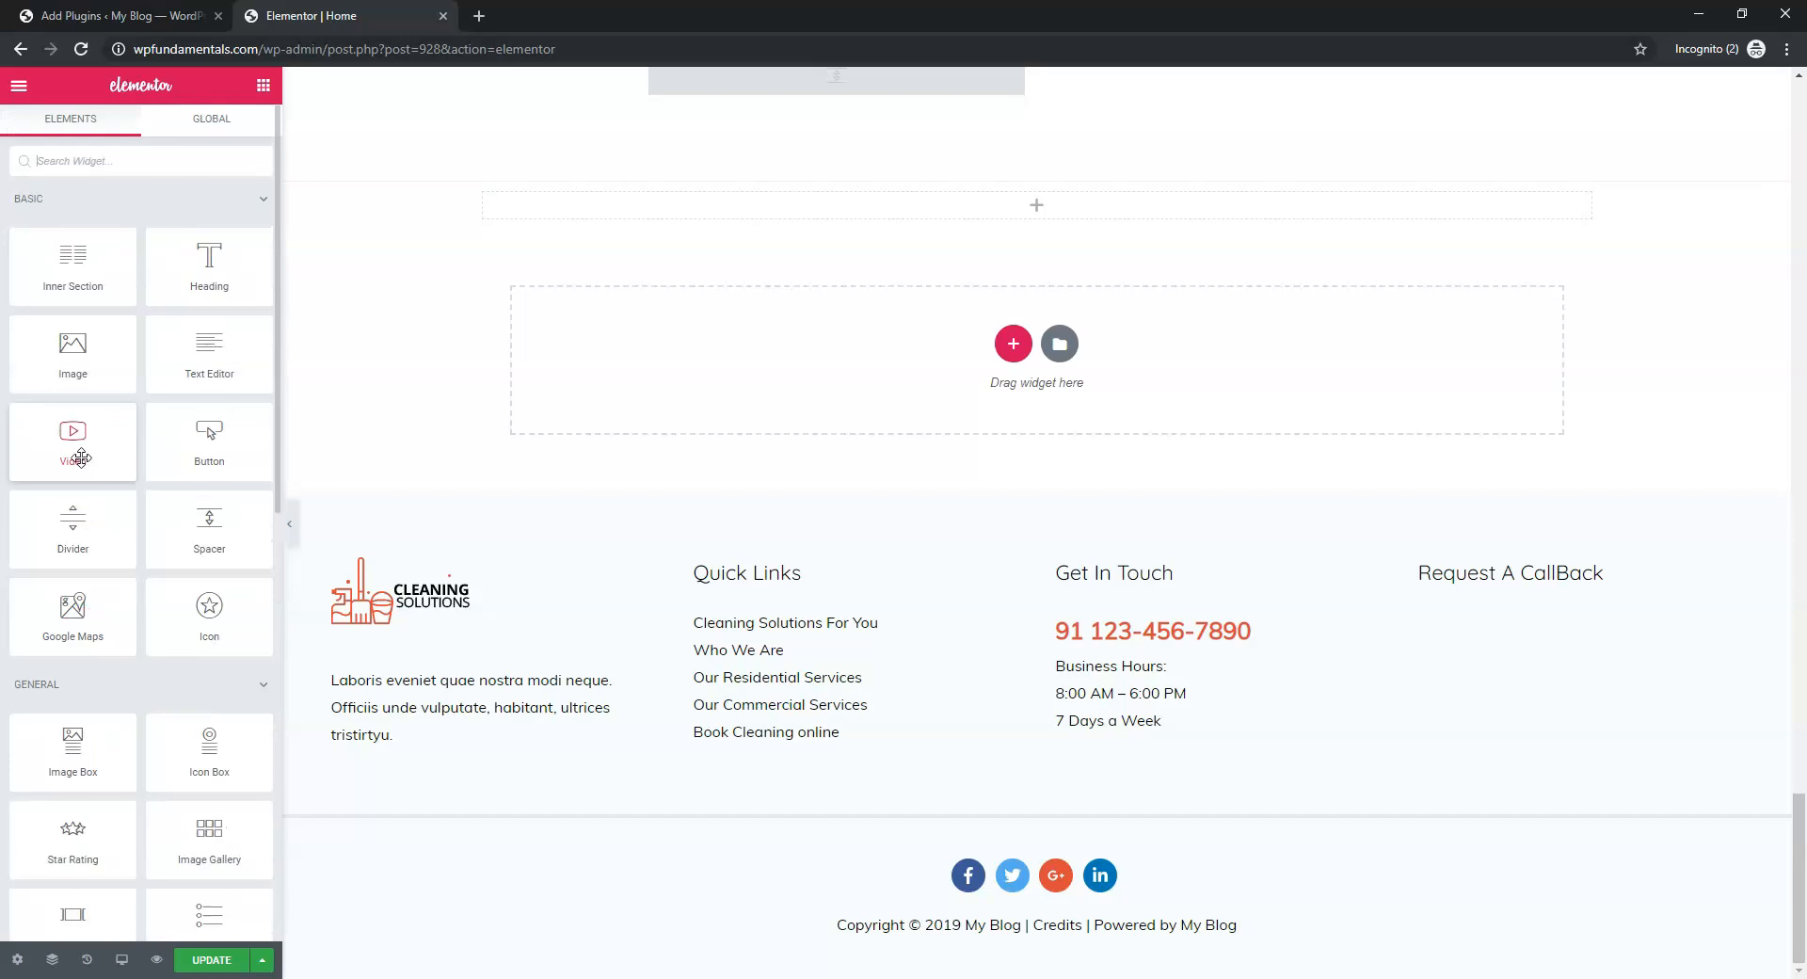
pyautogui.moveTo(80, 452); pyautogui.dragTo(932, 216)
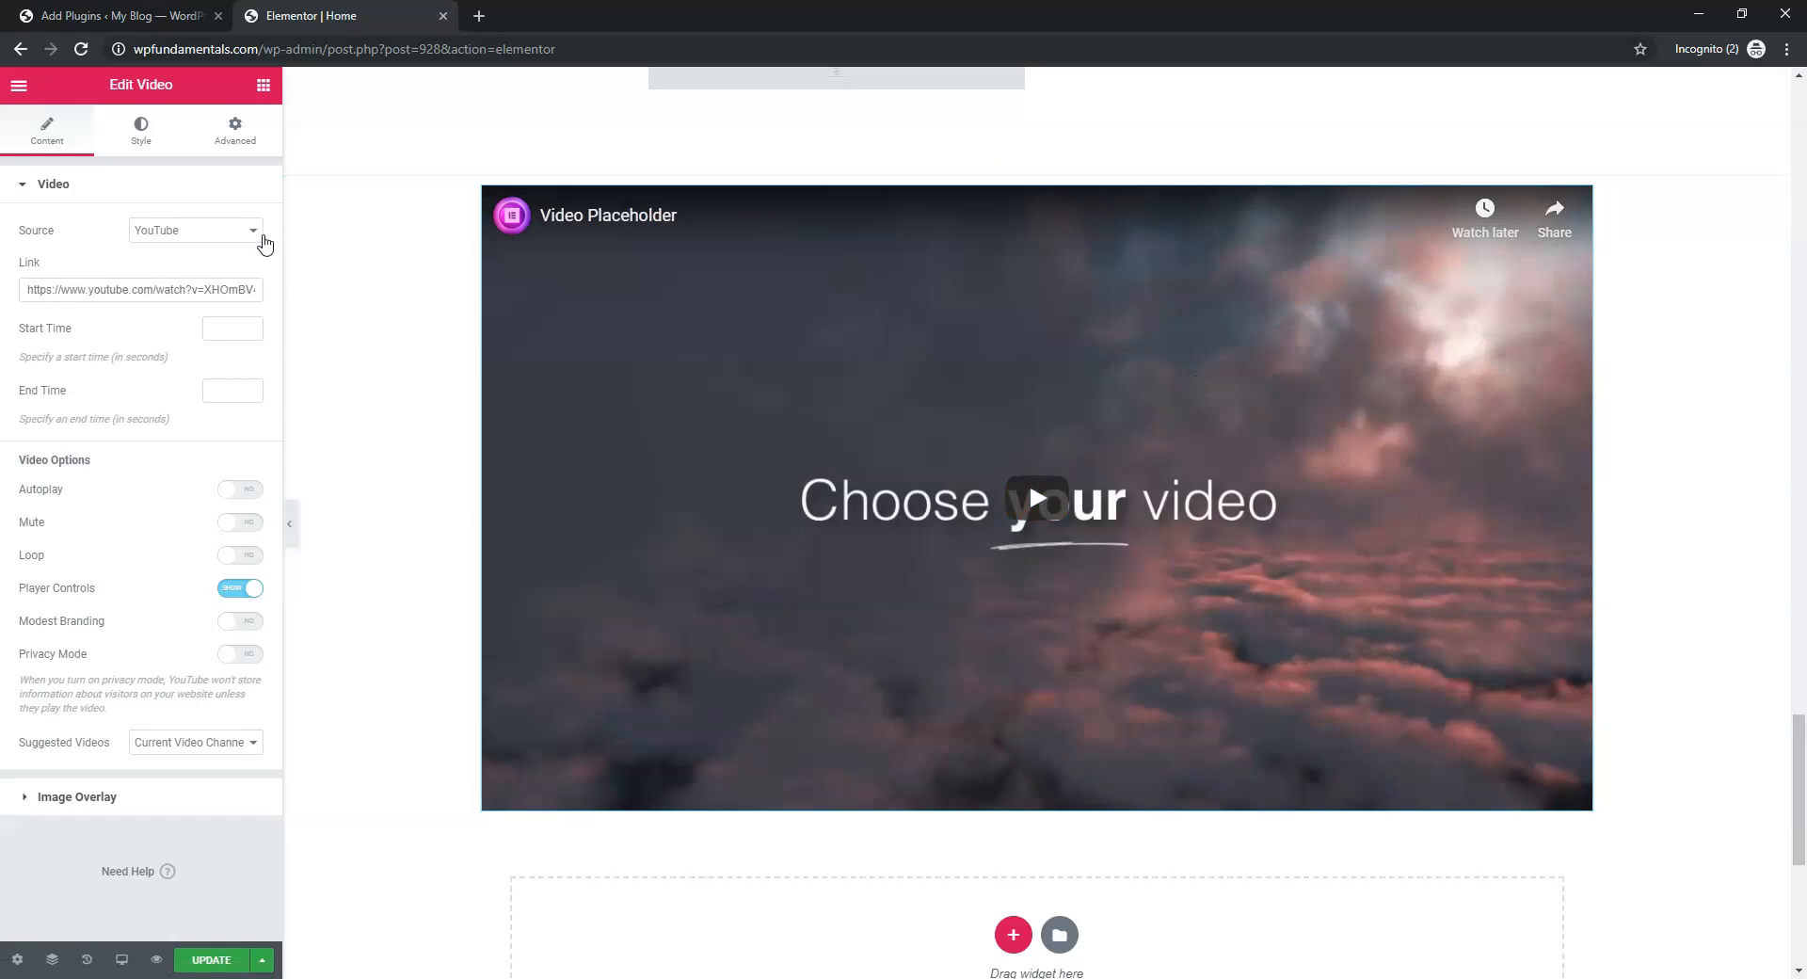
# Keep YouTube as the video source and play, then pause, the placeholder preview
pyautogui.click(256, 233)
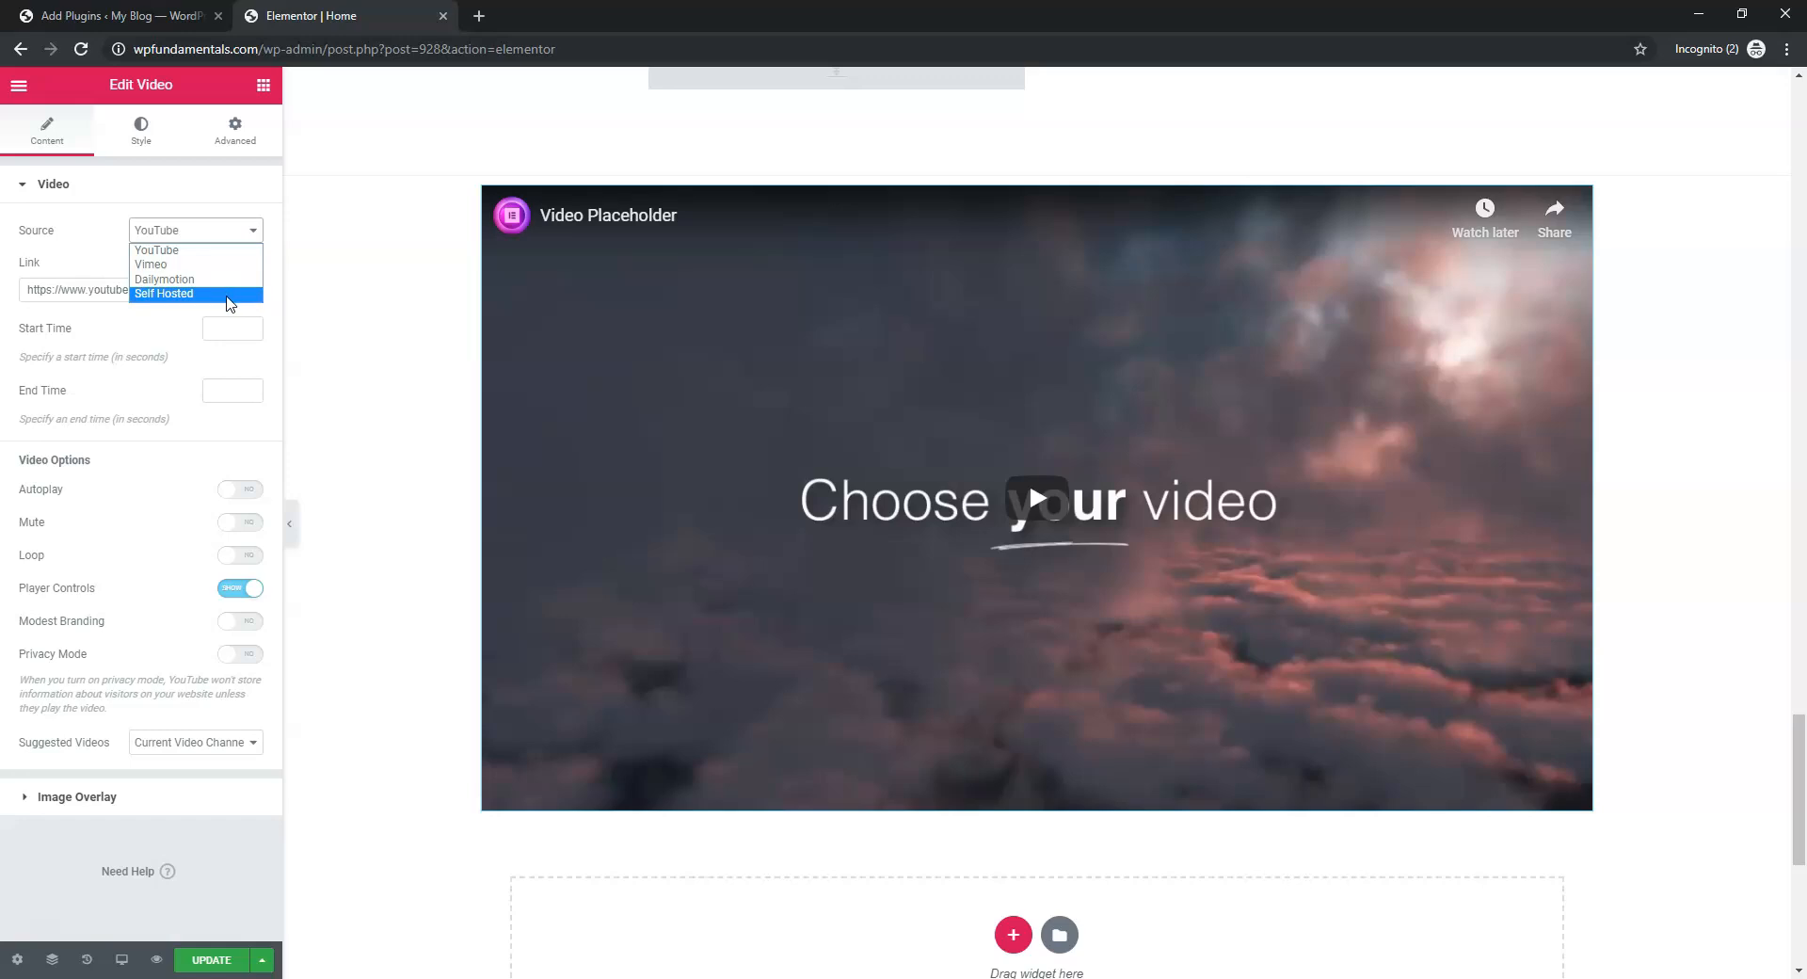
pyautogui.click(215, 249)
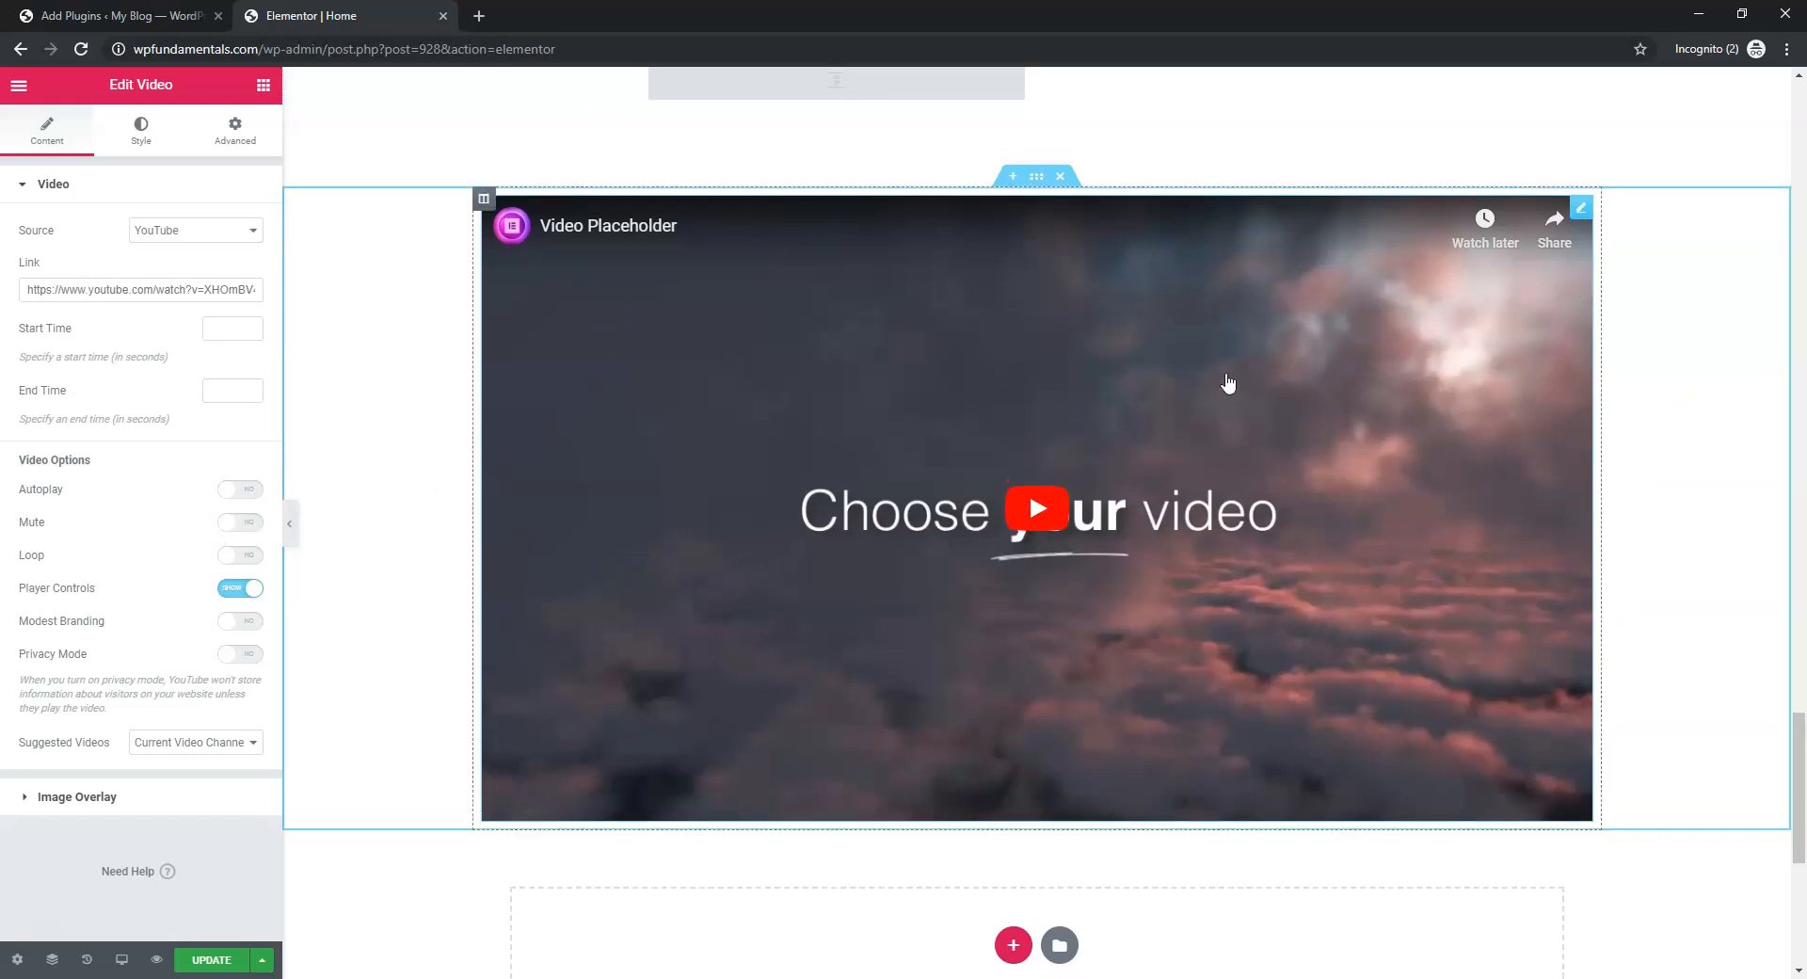
pyautogui.scroll(6, 1226, 383)
pyautogui.click(794, 327)
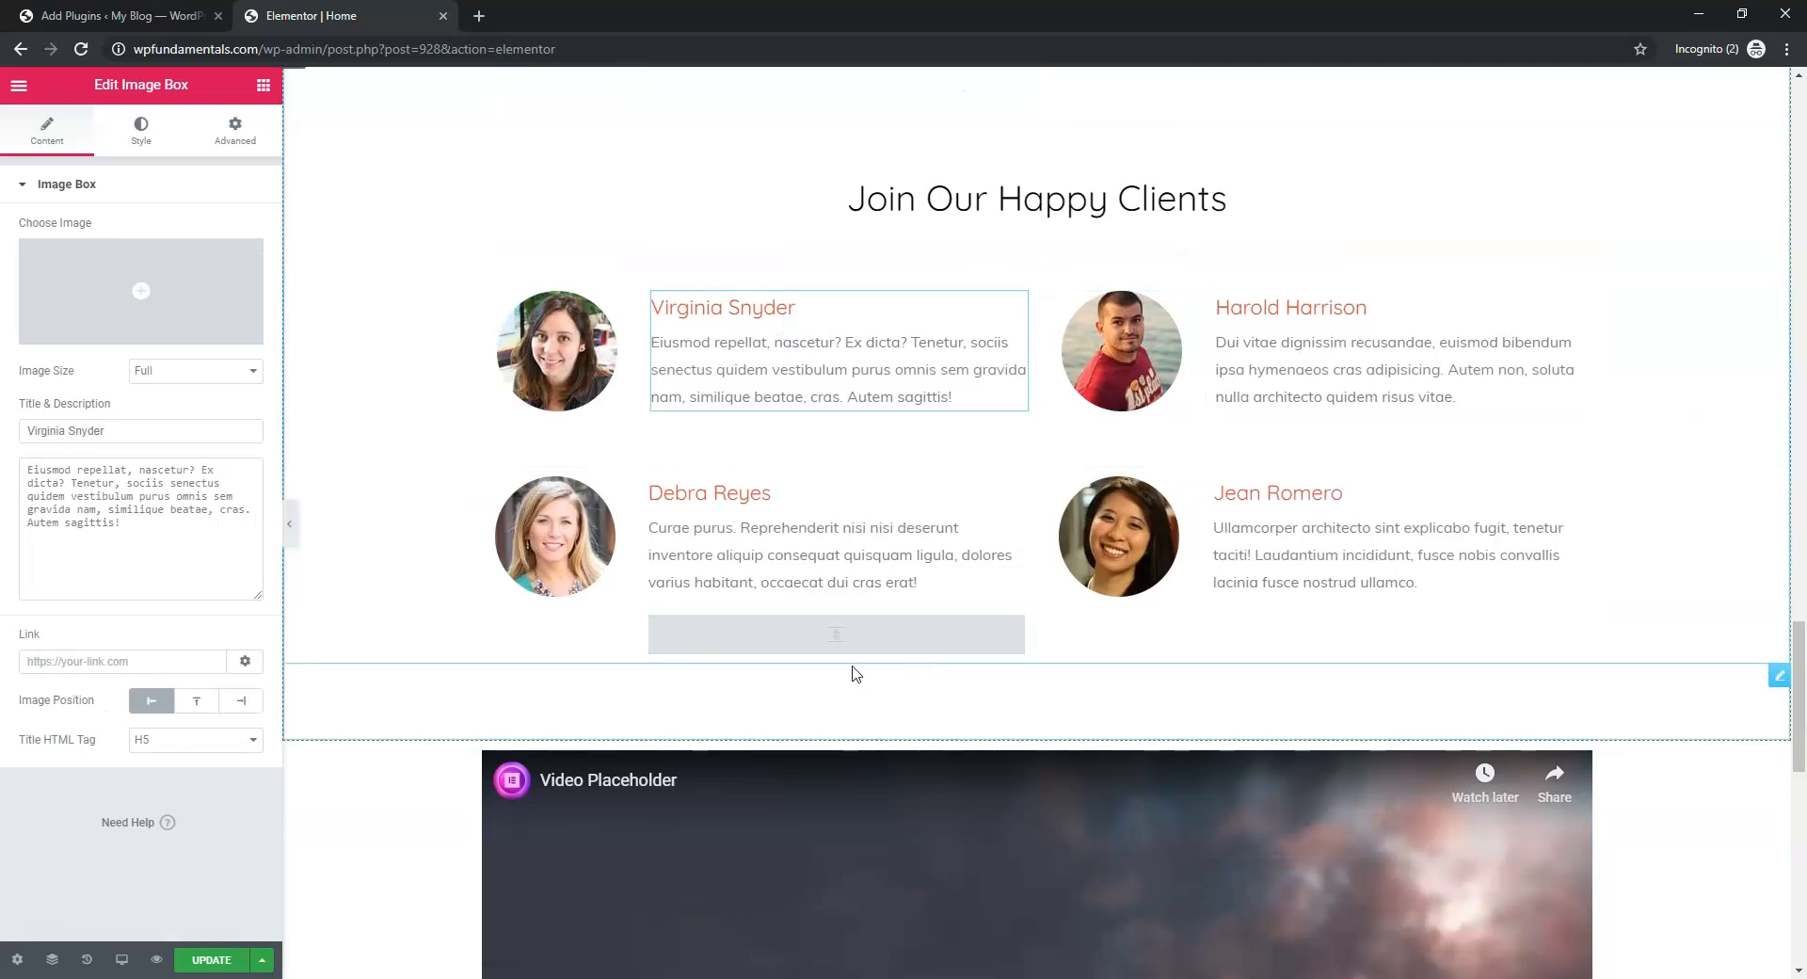
pyautogui.scroll(-5, 851, 674)
pyautogui.click(1021, 439)
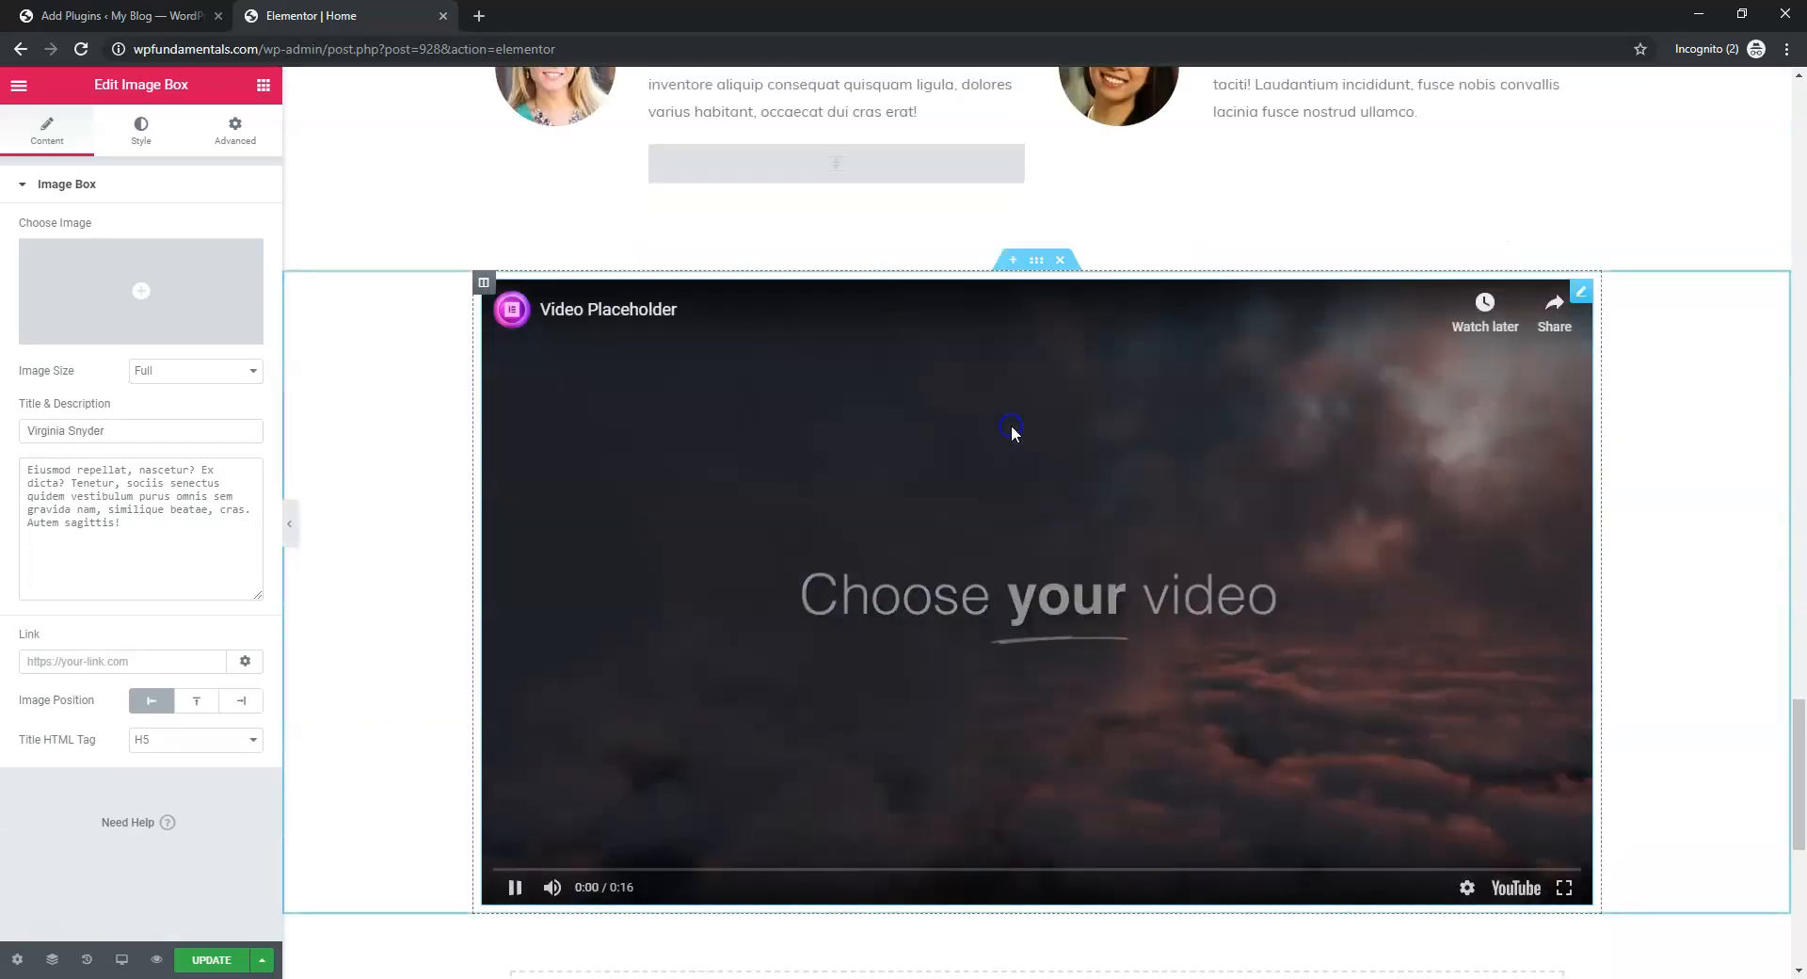
pyautogui.click(1106, 473)
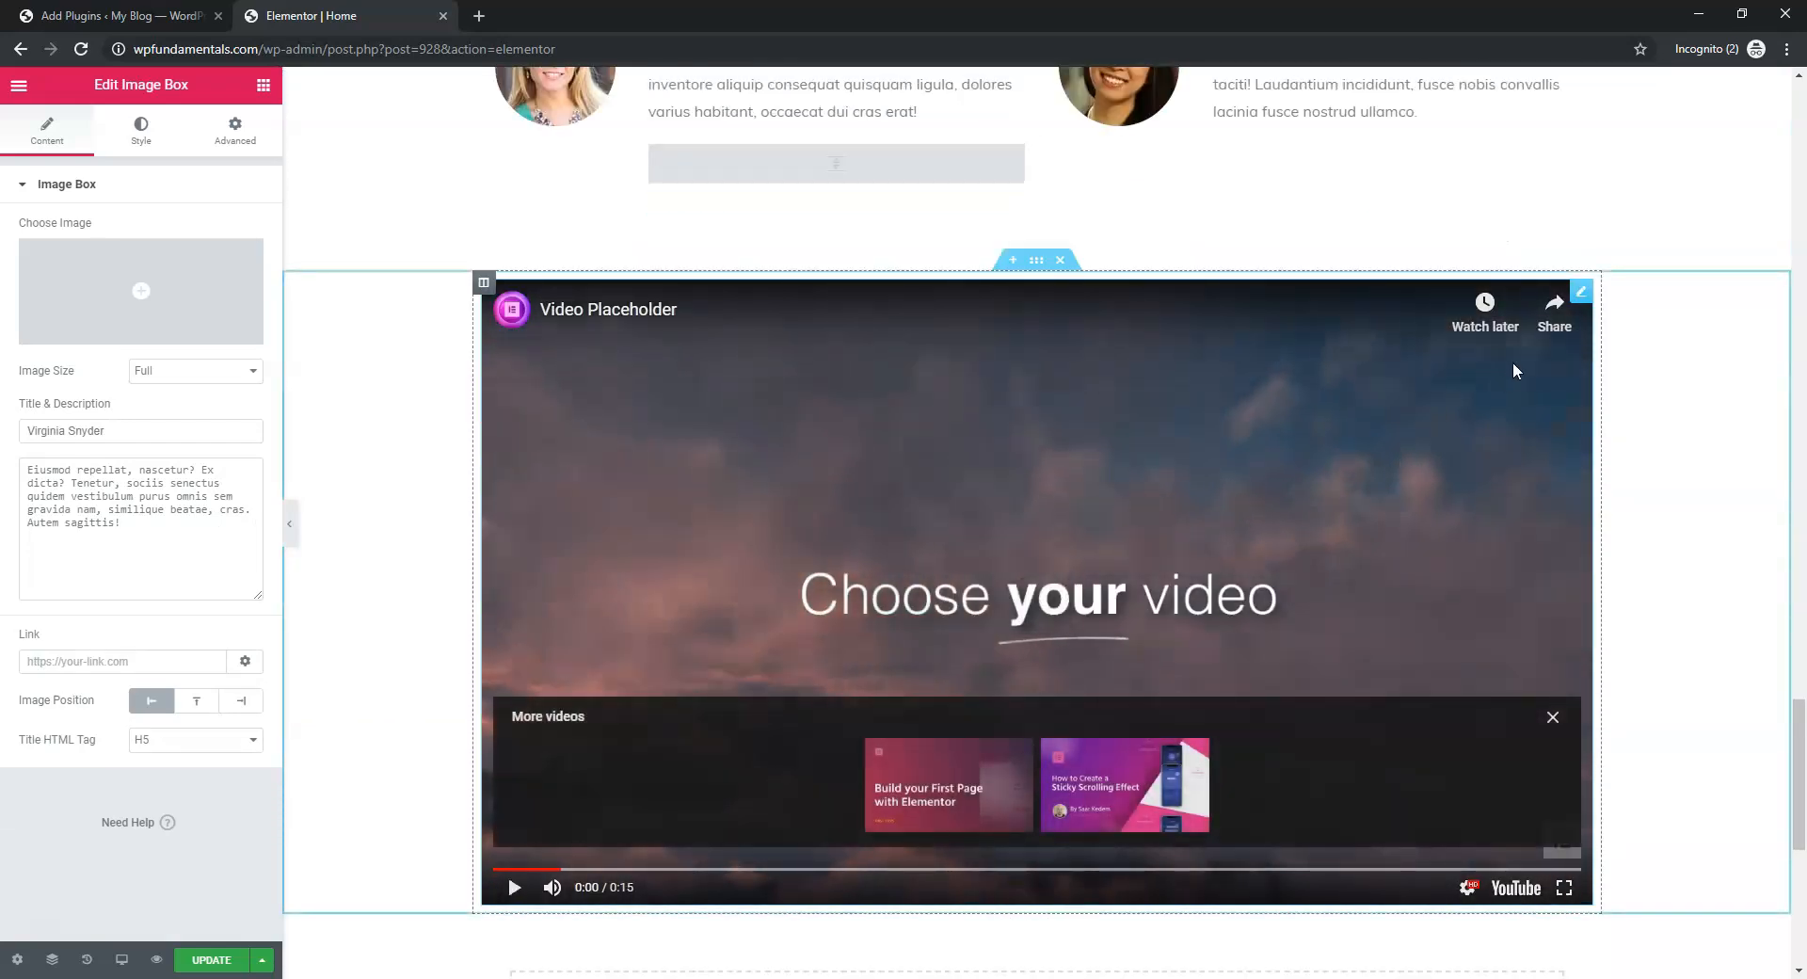
# Close the more-videos suggestions and save the Home page with its video section
pyautogui.click(1583, 293)
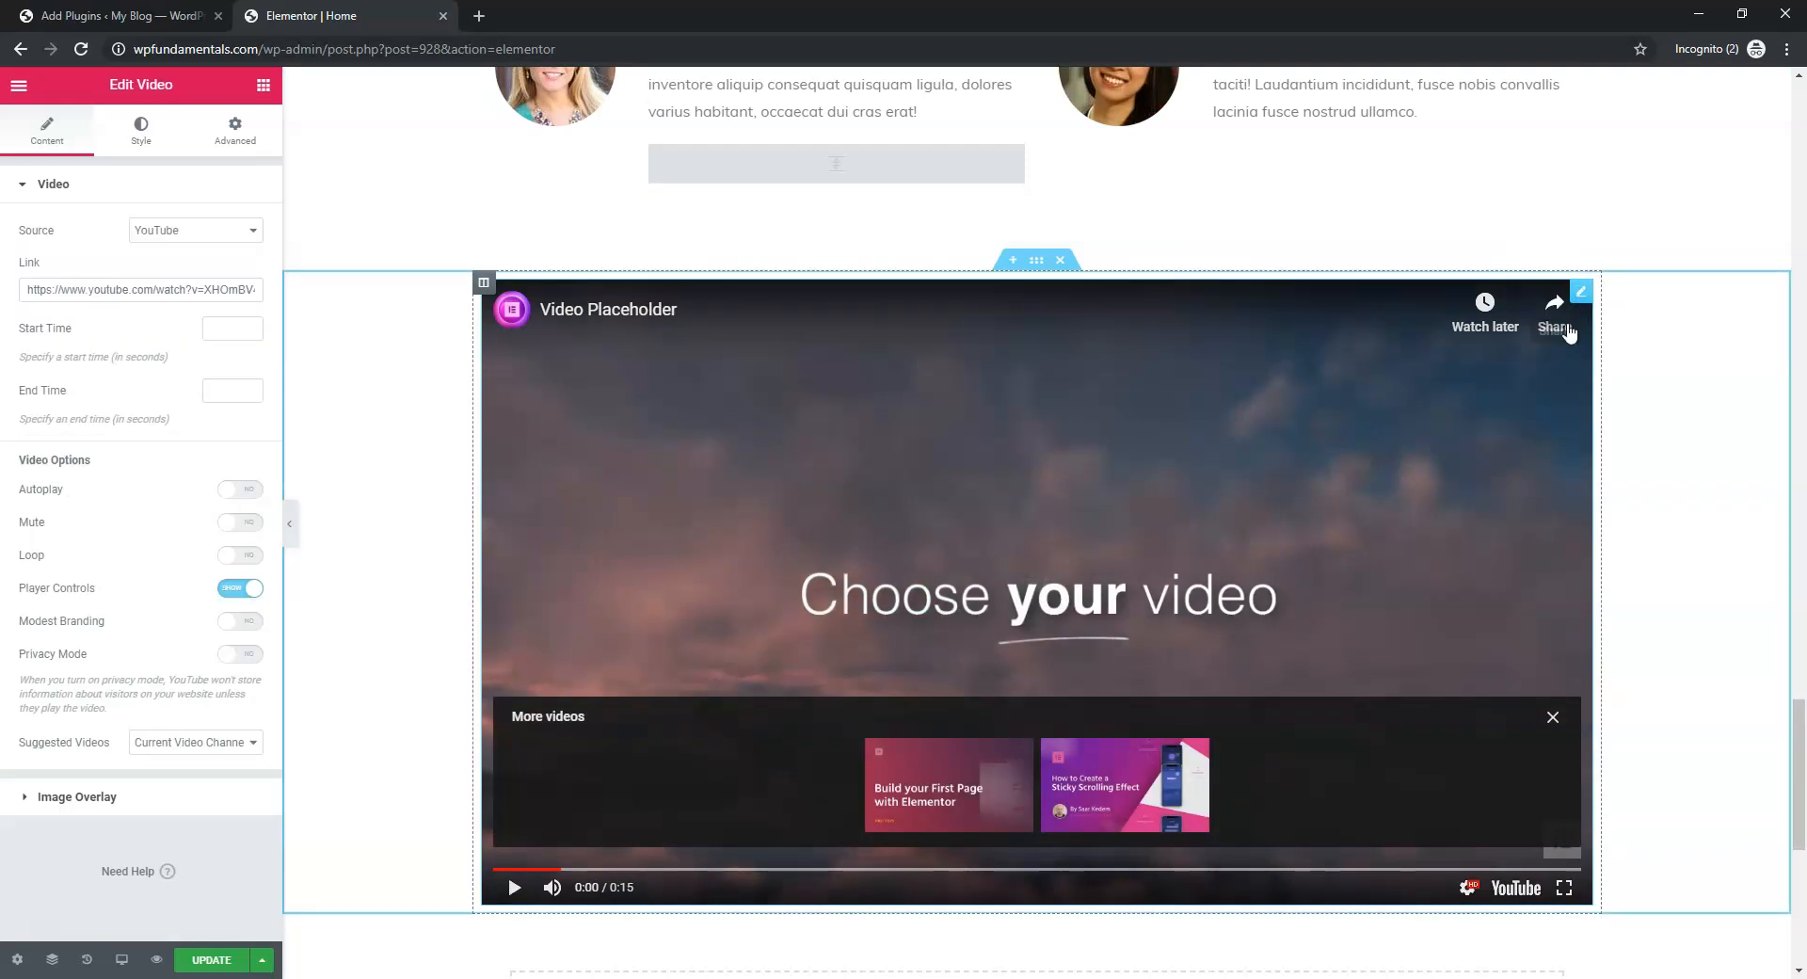
pyautogui.click(1553, 719)
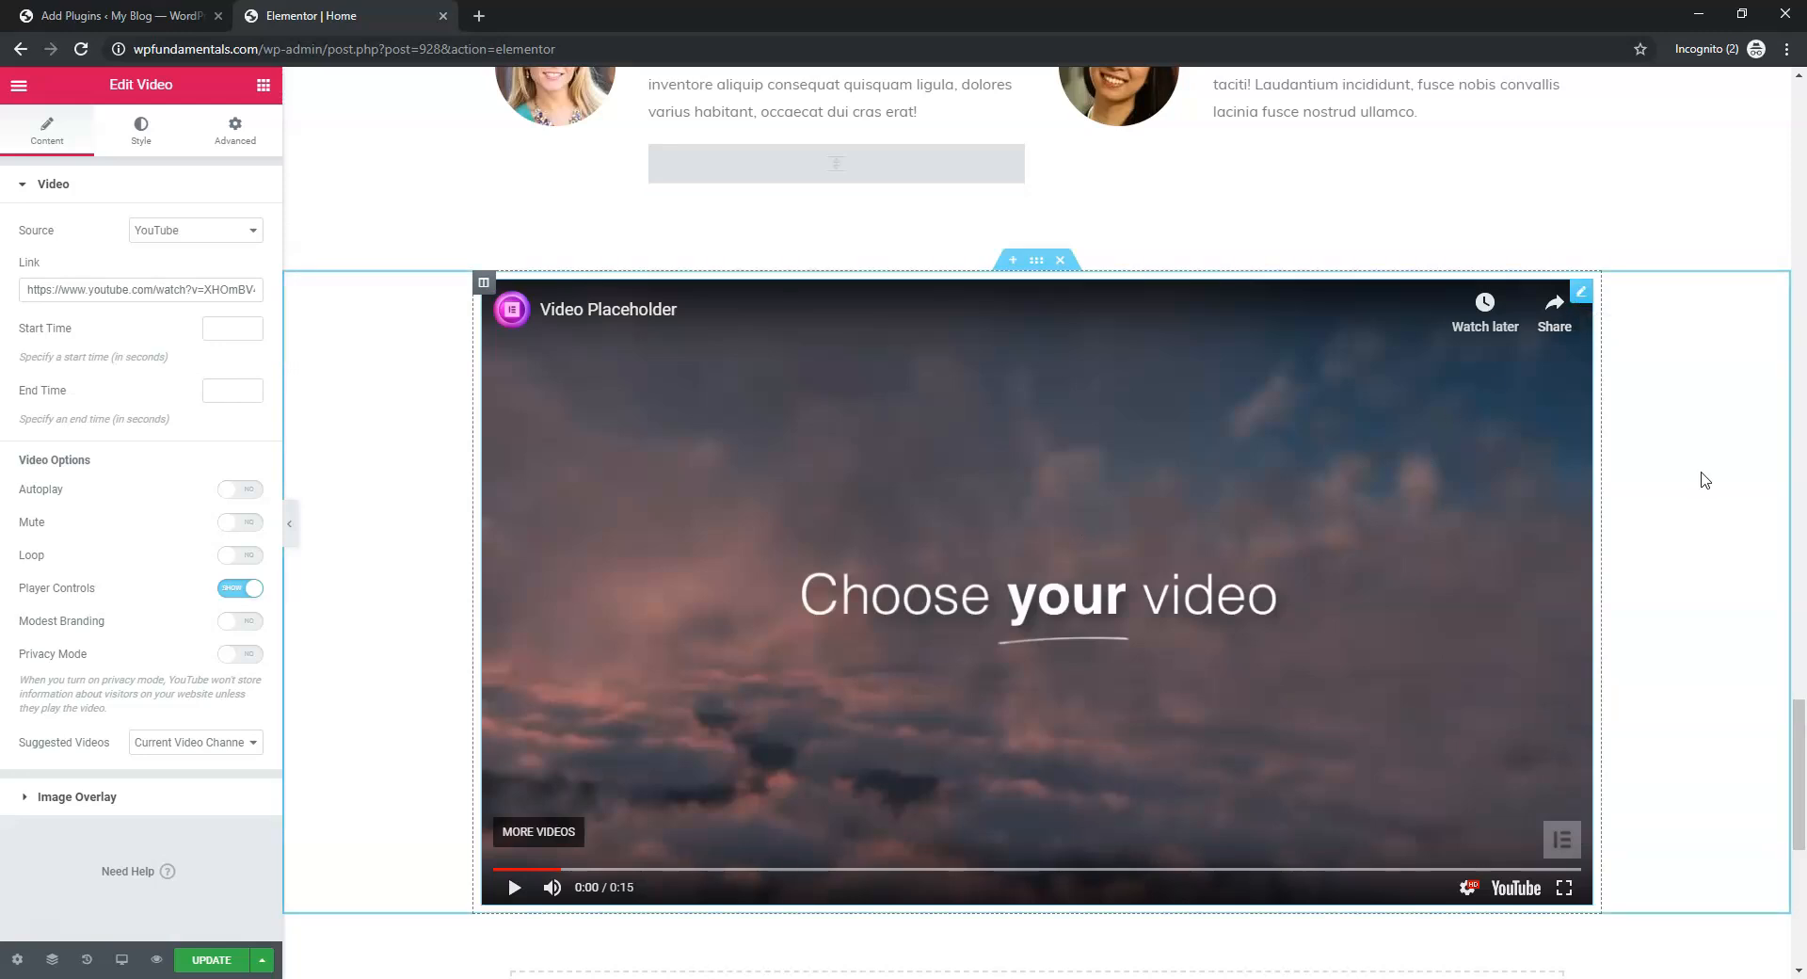
pyautogui.click(211, 959)
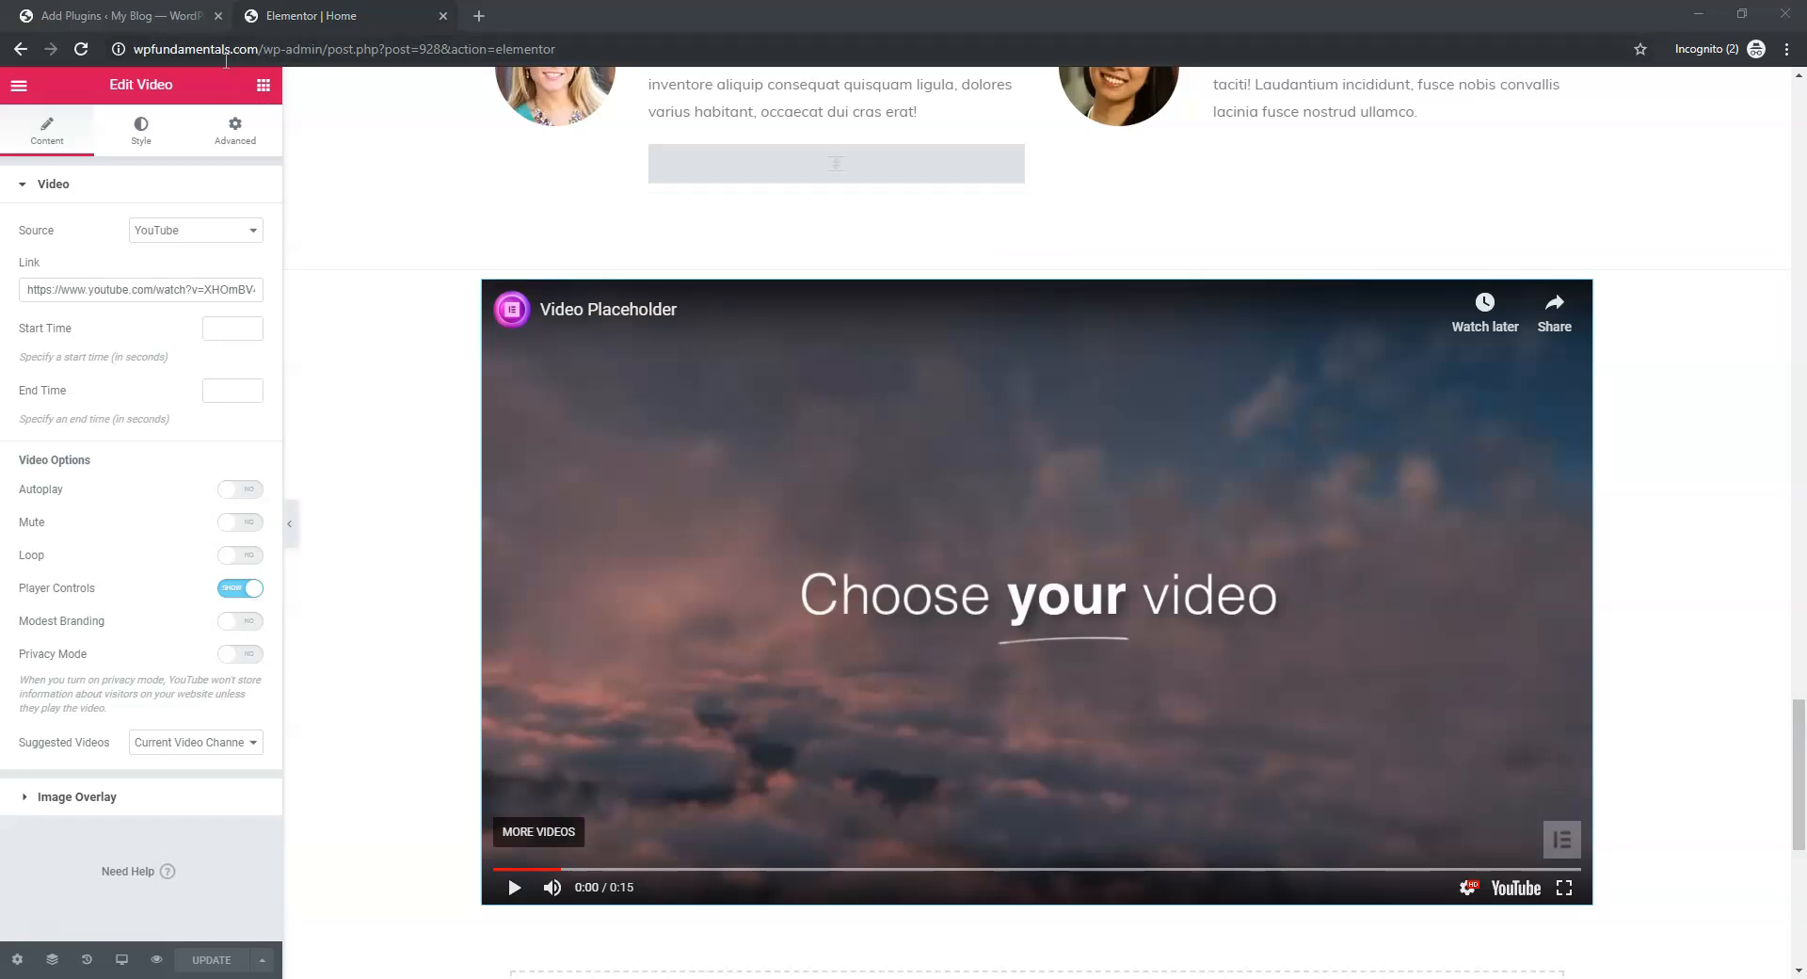
pyautogui.click(19, 87)
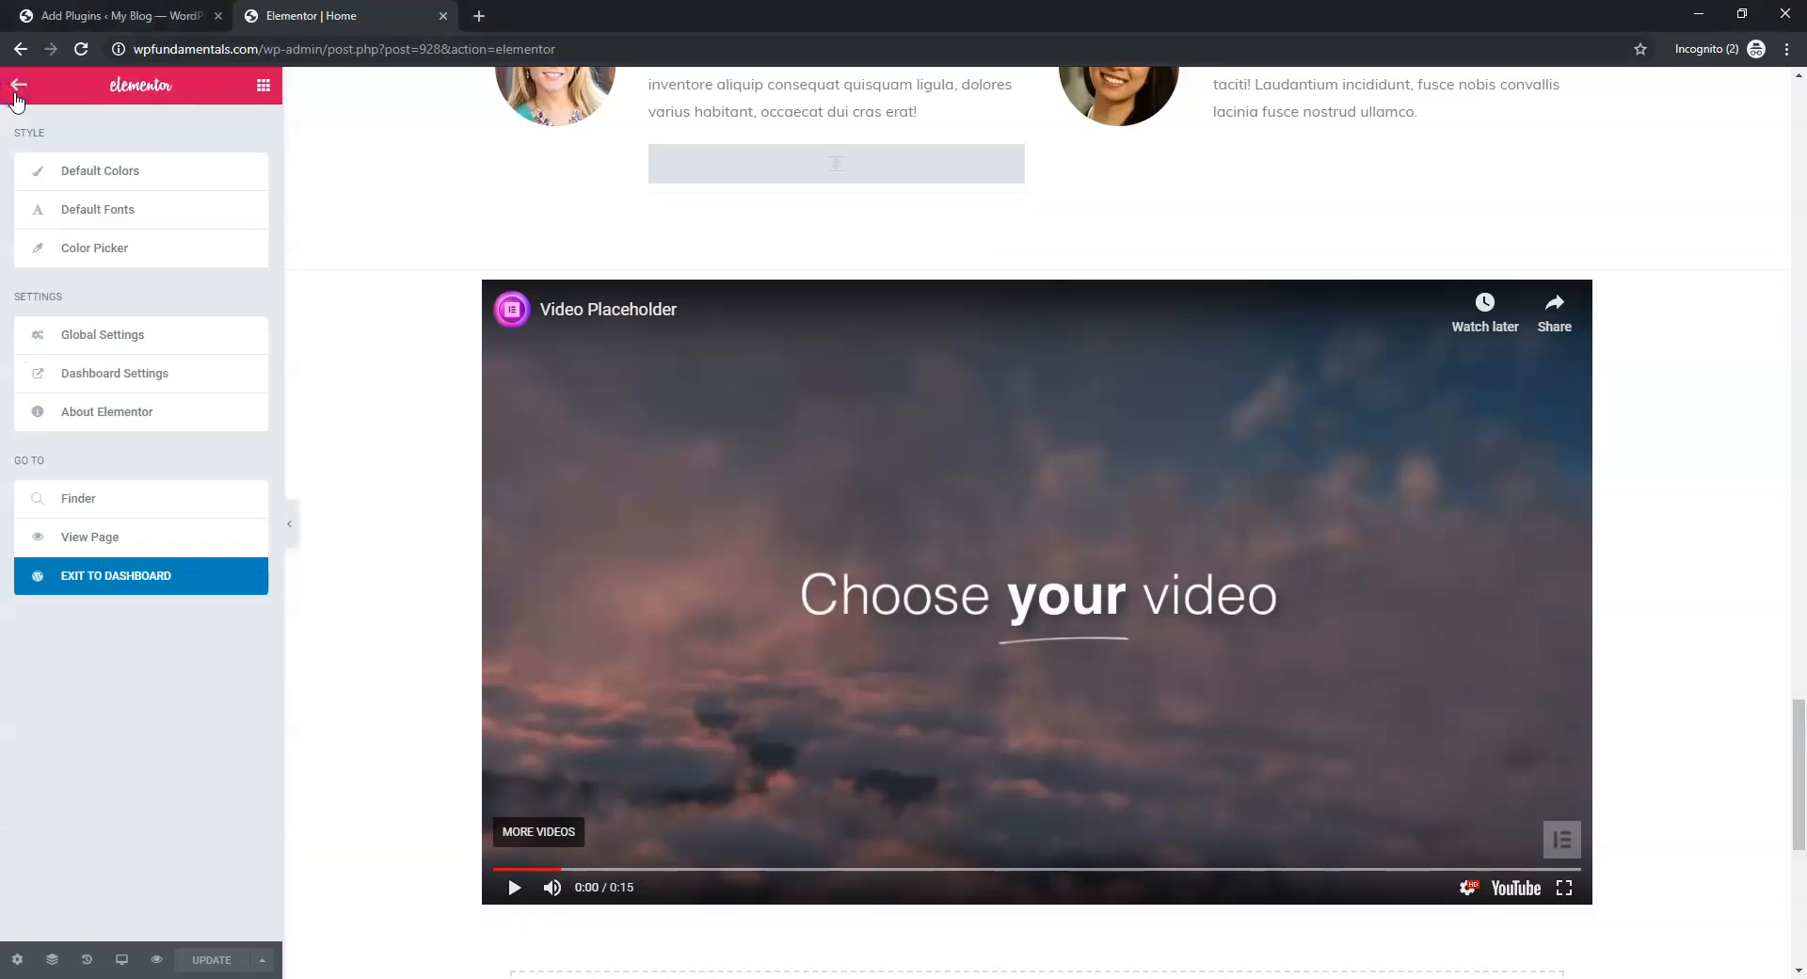
# Exit to the dashboard and load the live Cleaning Solutions site in a new tab
pyautogui.click(161, 578)
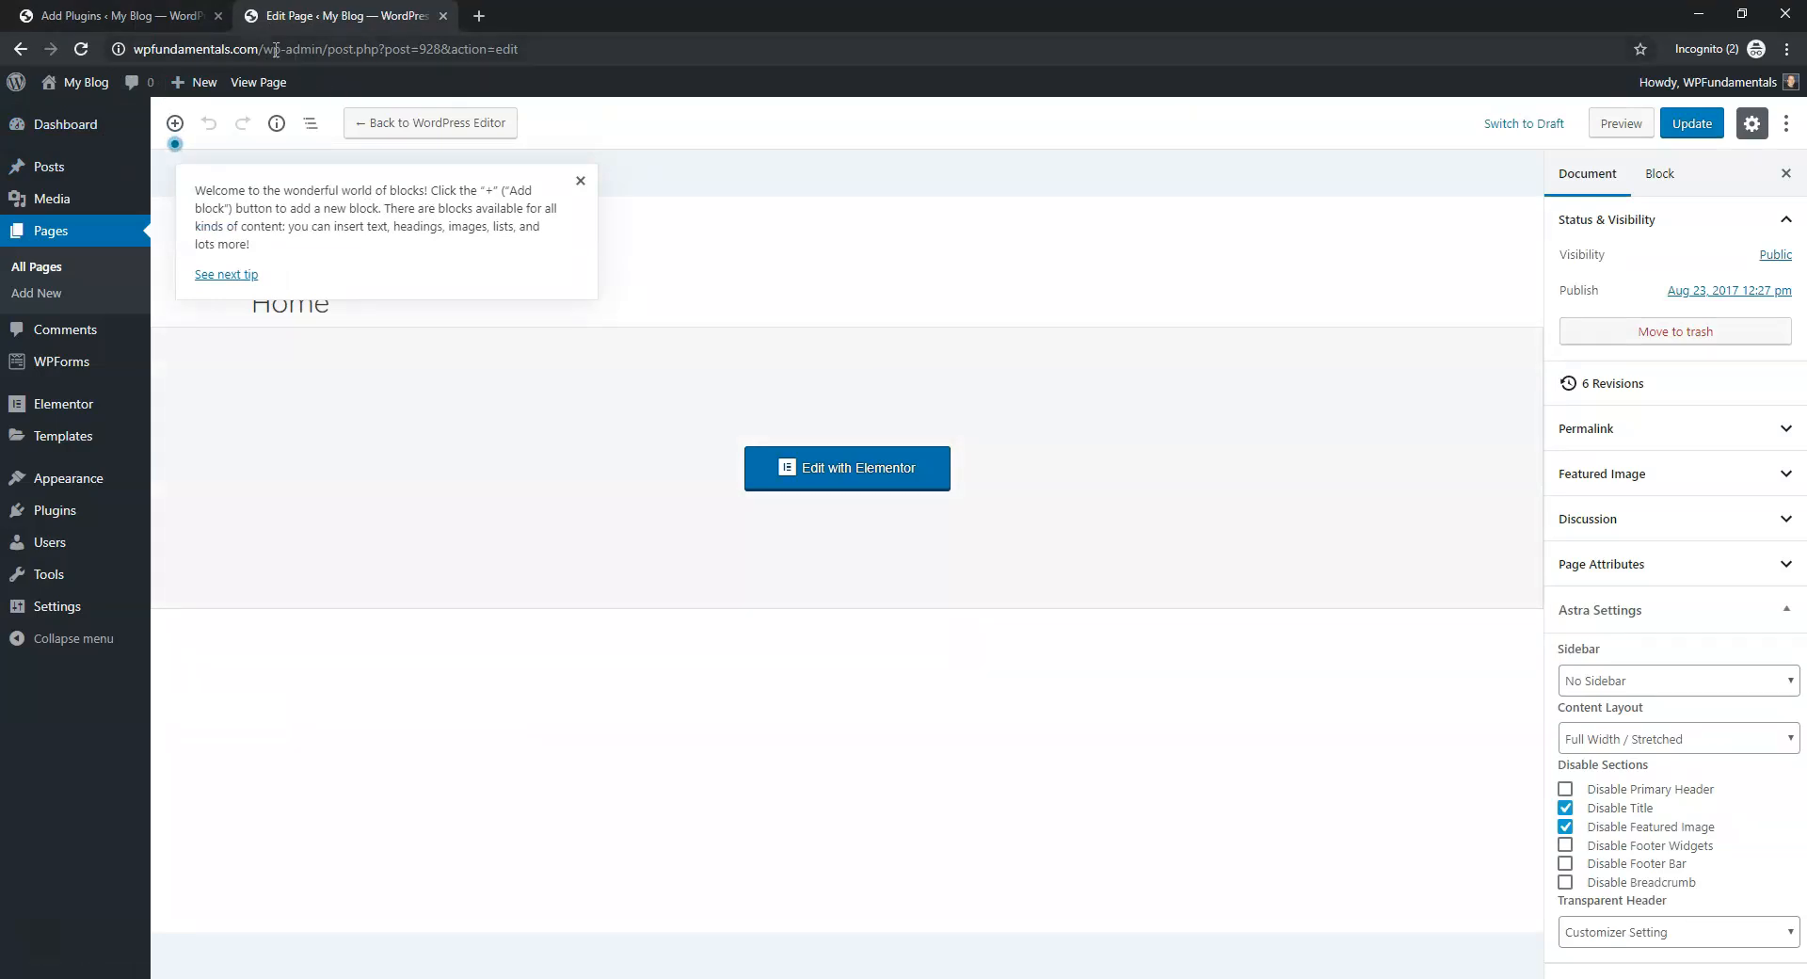
pyautogui.moveTo(261, 48); pyautogui.dragTo(90, 48)
pyautogui.hotkey('ctrl', 'c')
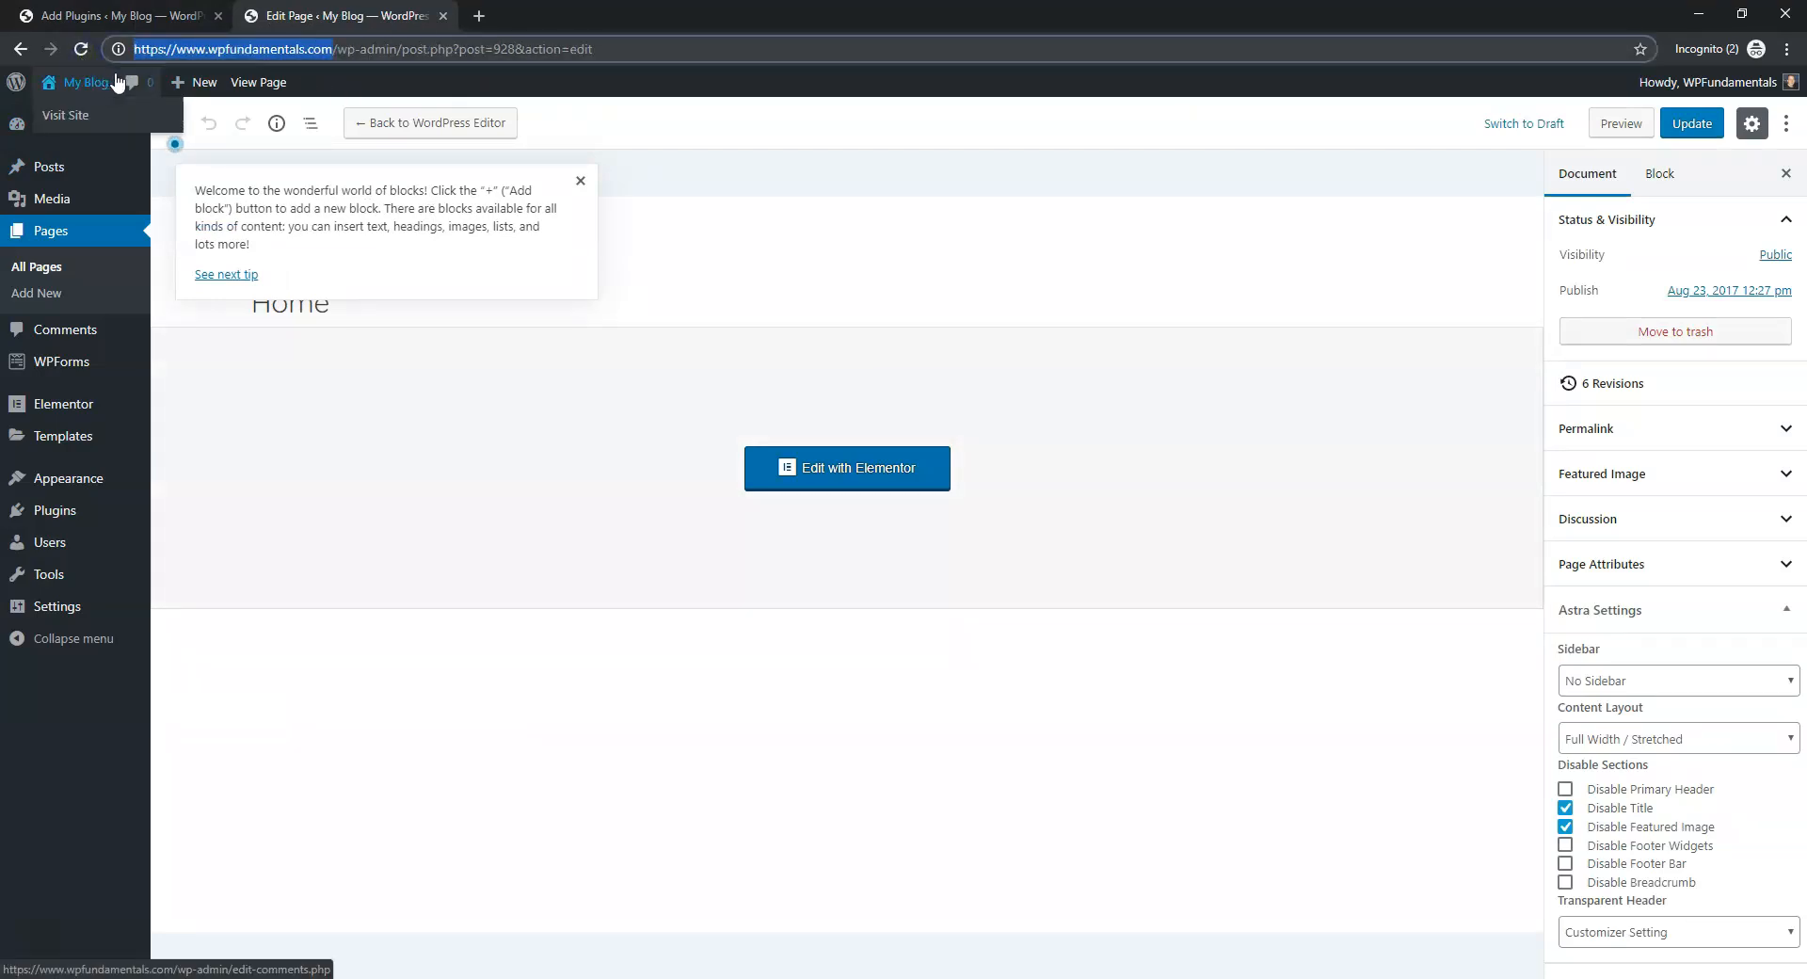
pyautogui.click(479, 16)
pyautogui.hotkey('ctrl', 'v')
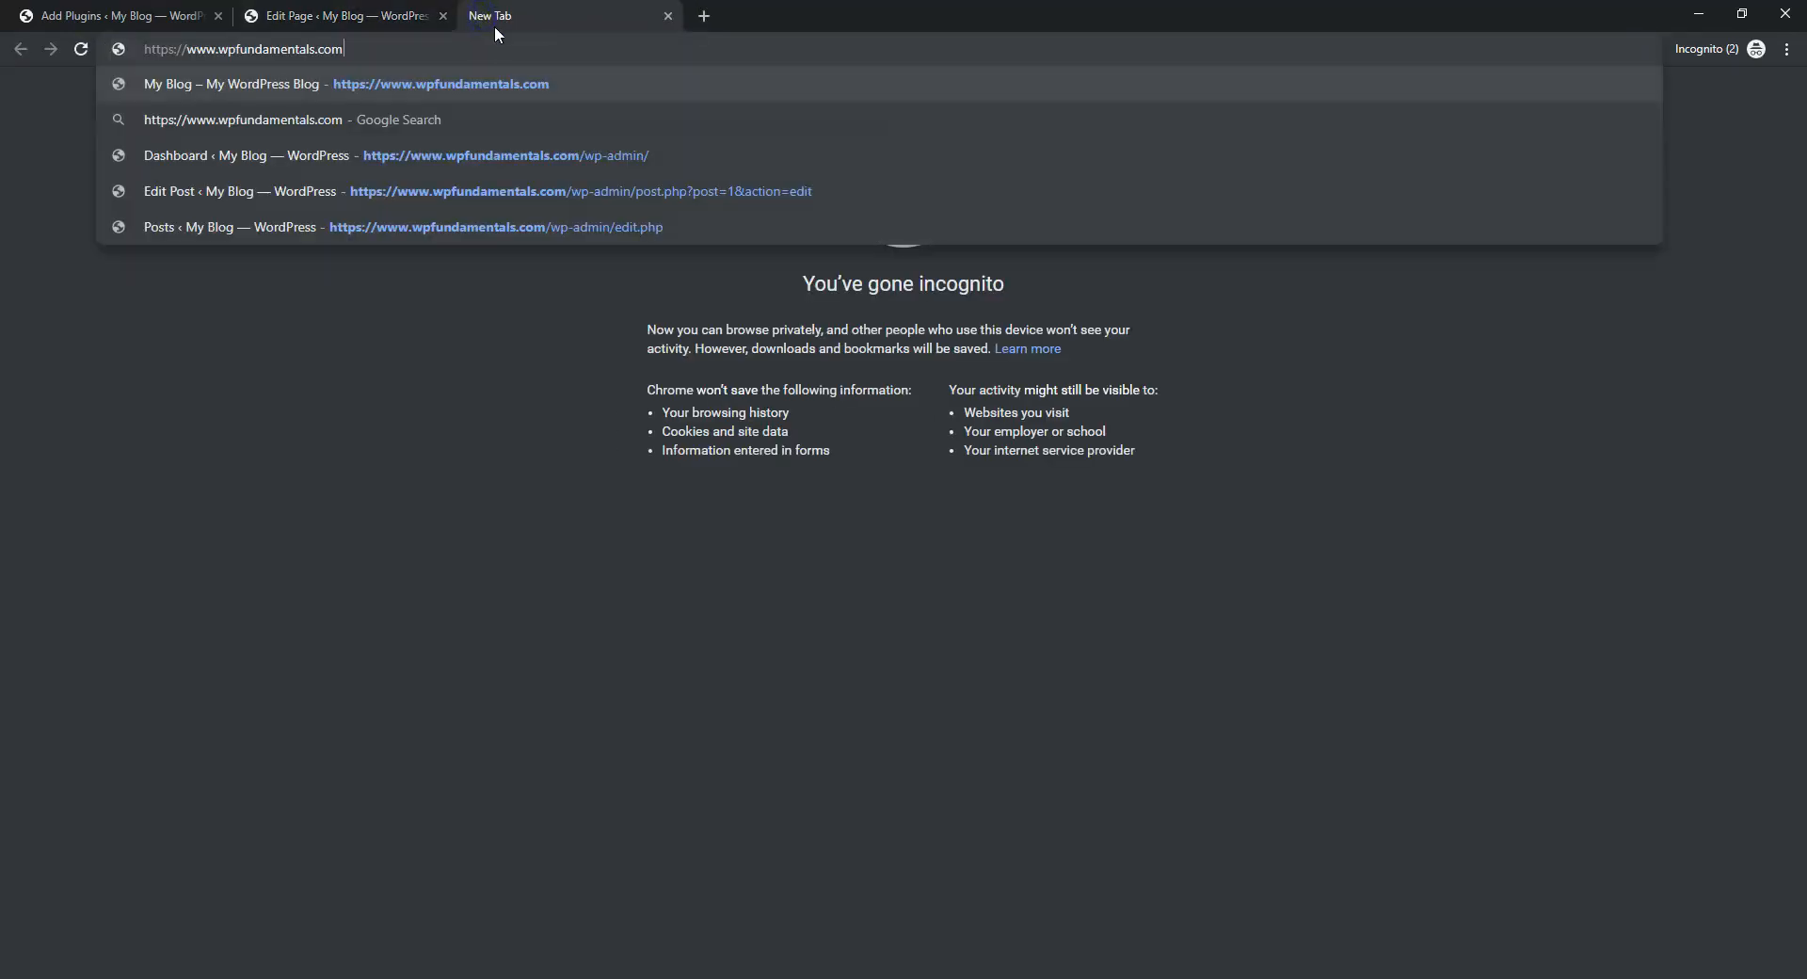
pyautogui.press('Return')
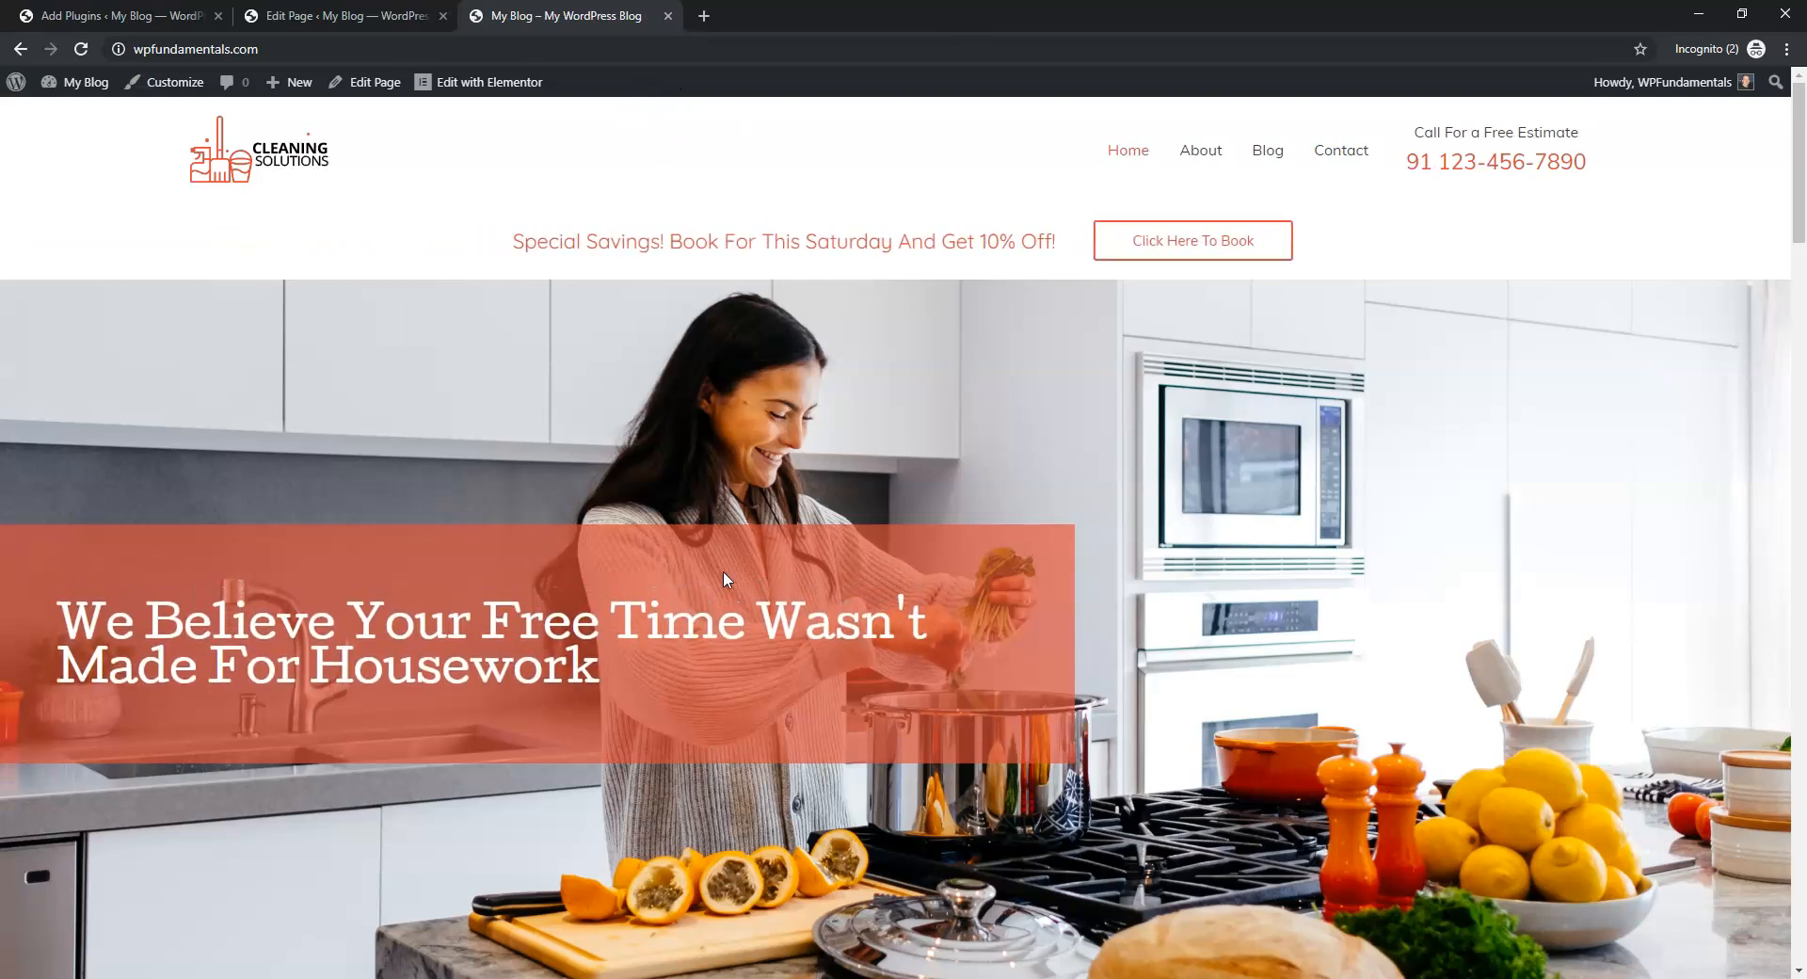
# Scroll through the live home page to check the kitchen hero photo and video section
pyautogui.scroll(-8, 1259, 491)
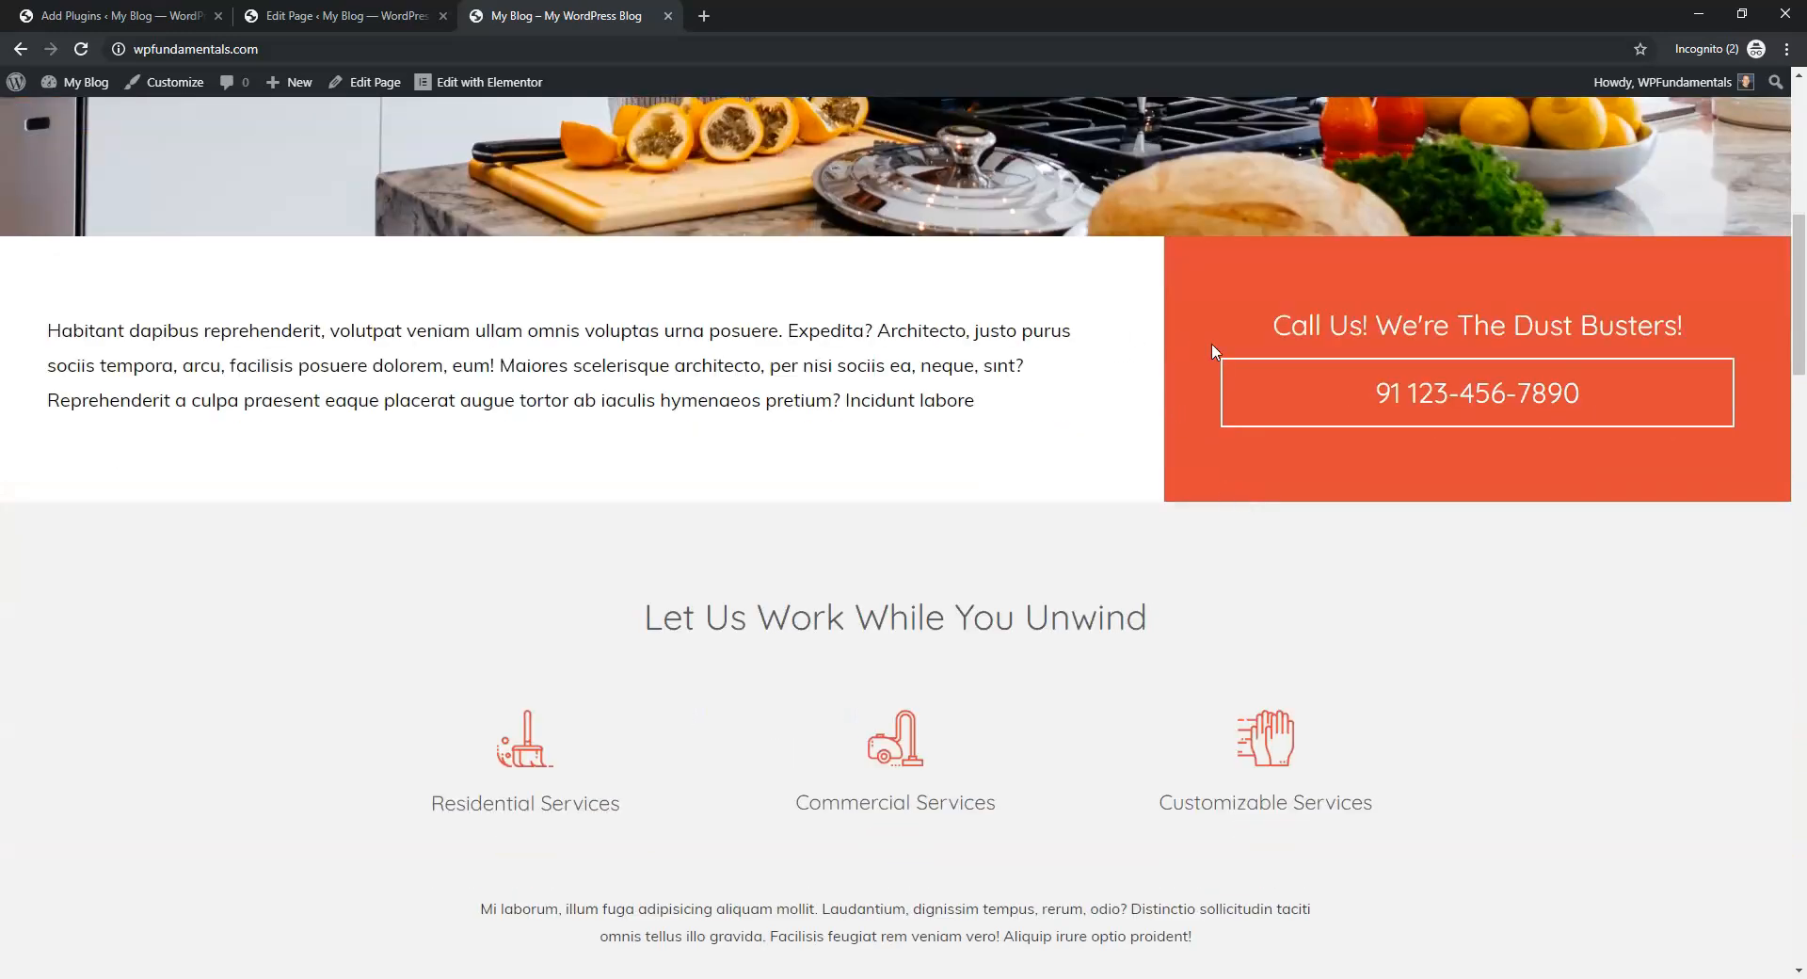
pyautogui.scroll(-13, 1077, 450)
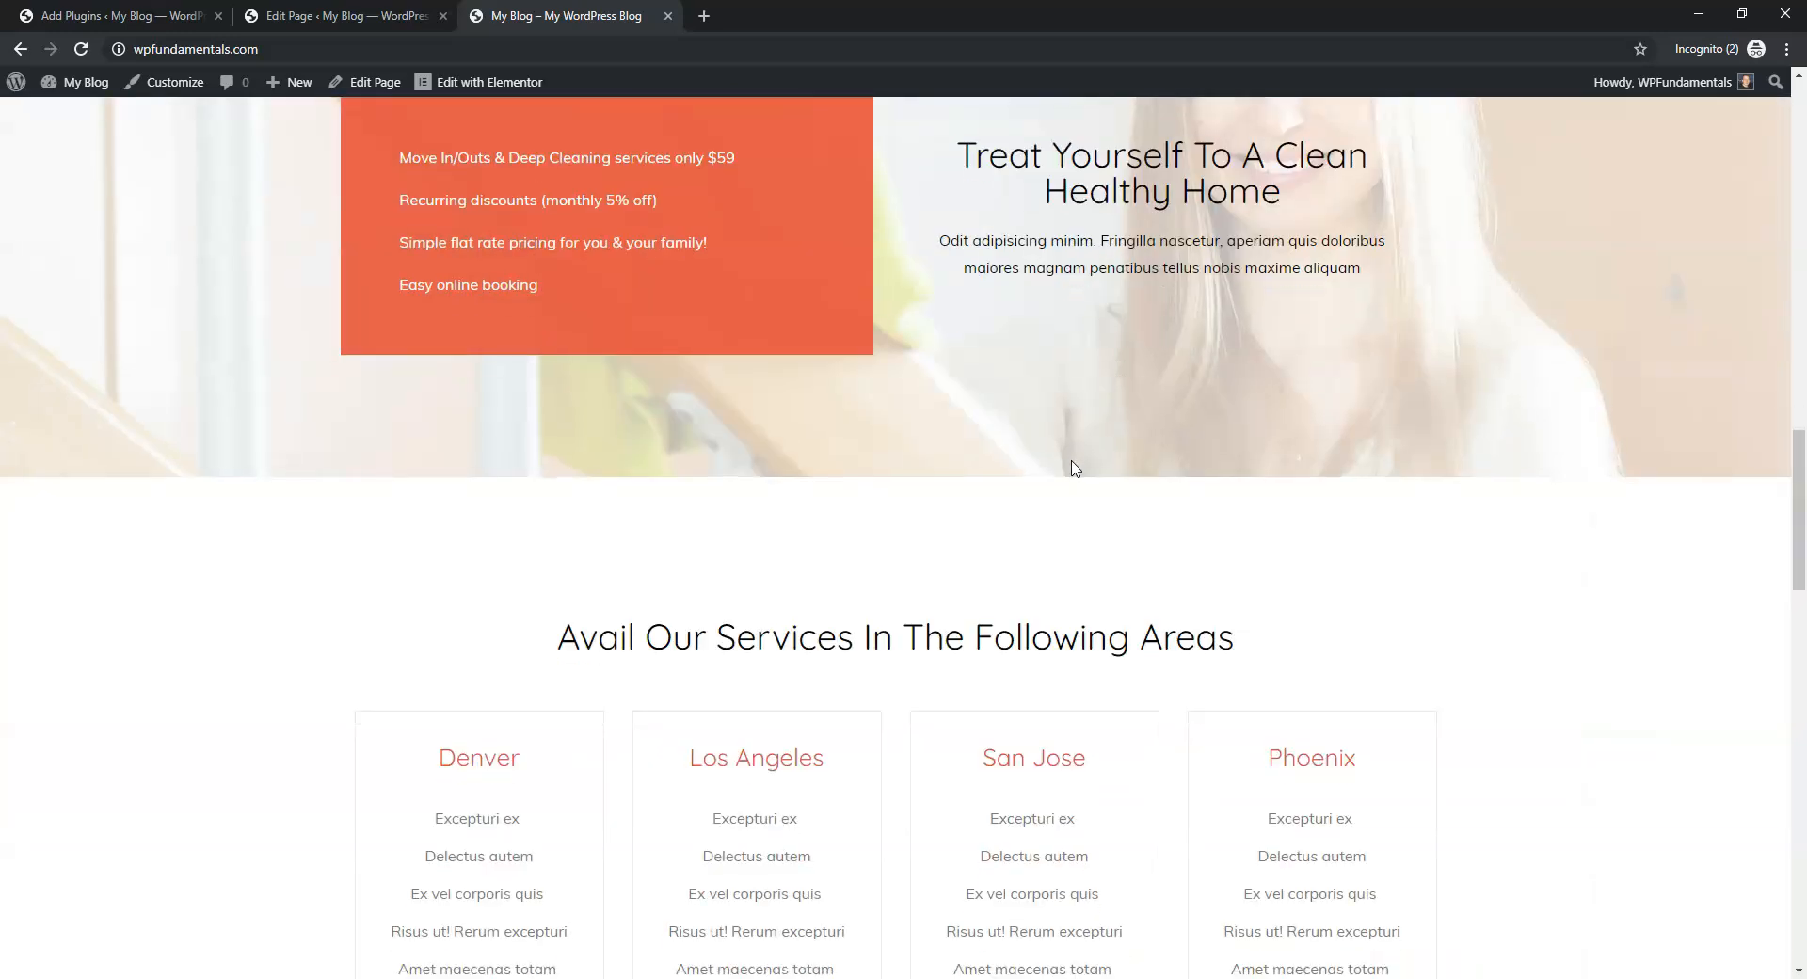
pyautogui.scroll(-4, 1076, 468)
pyautogui.scroll(18, 1082, 465)
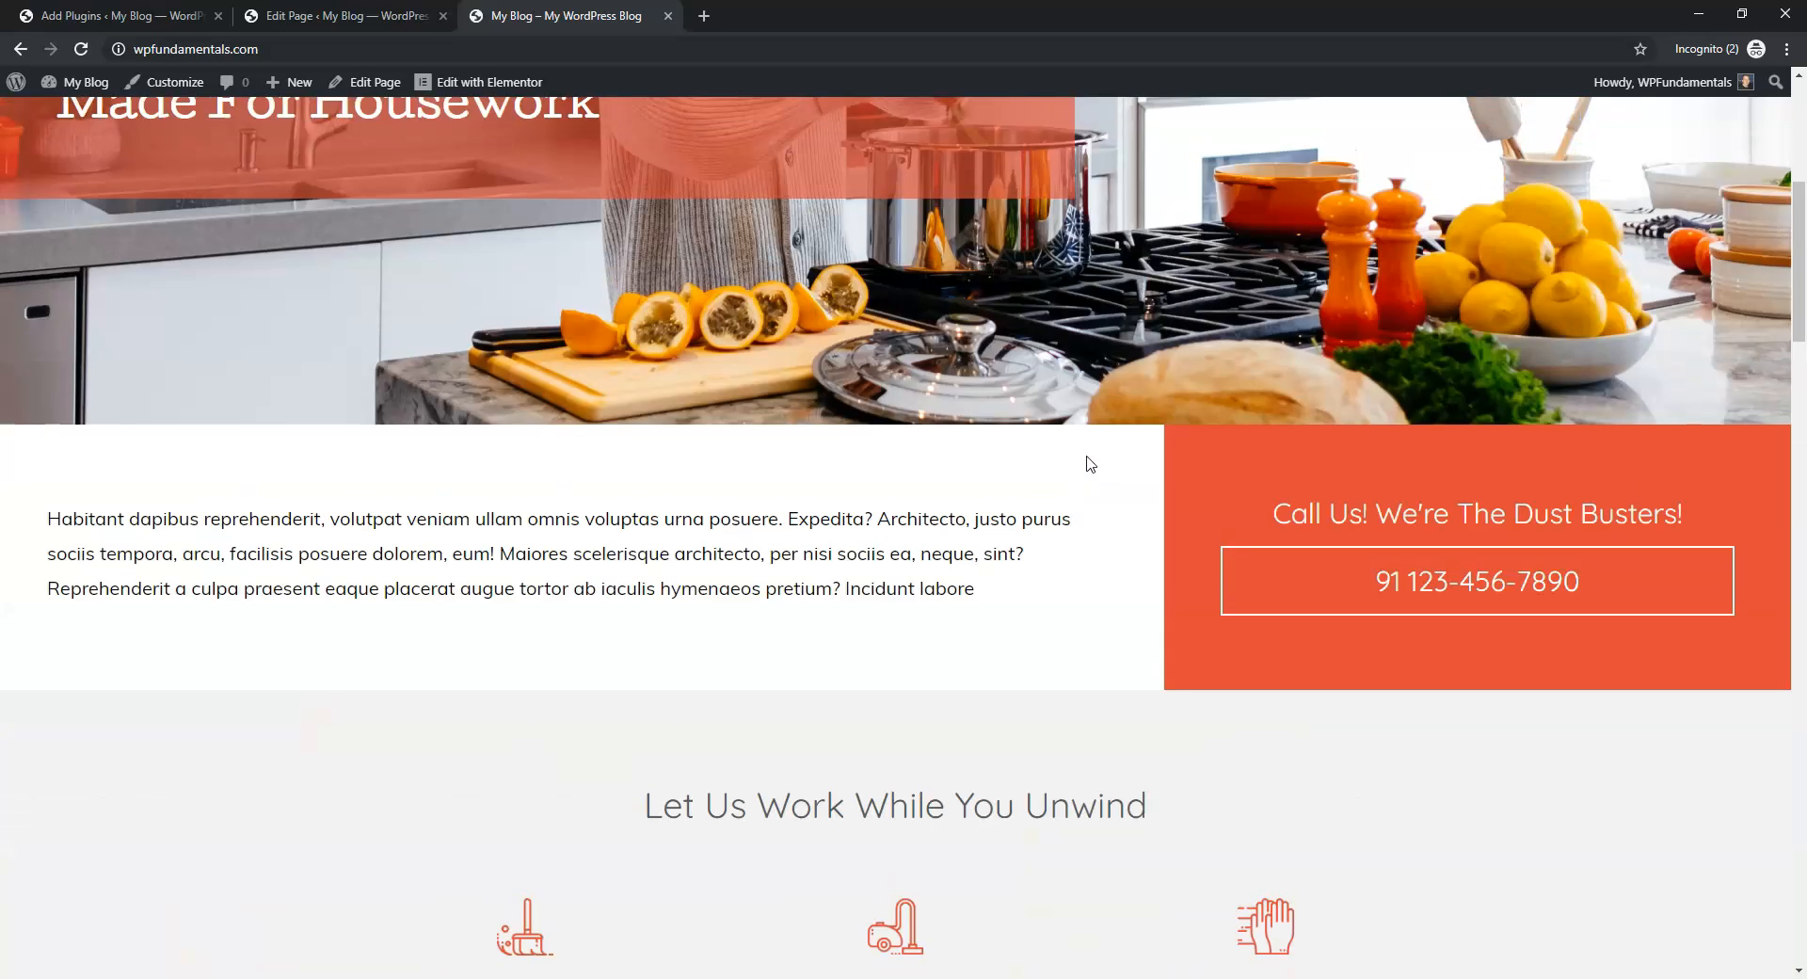
pyautogui.scroll(-19, 1137, 581)
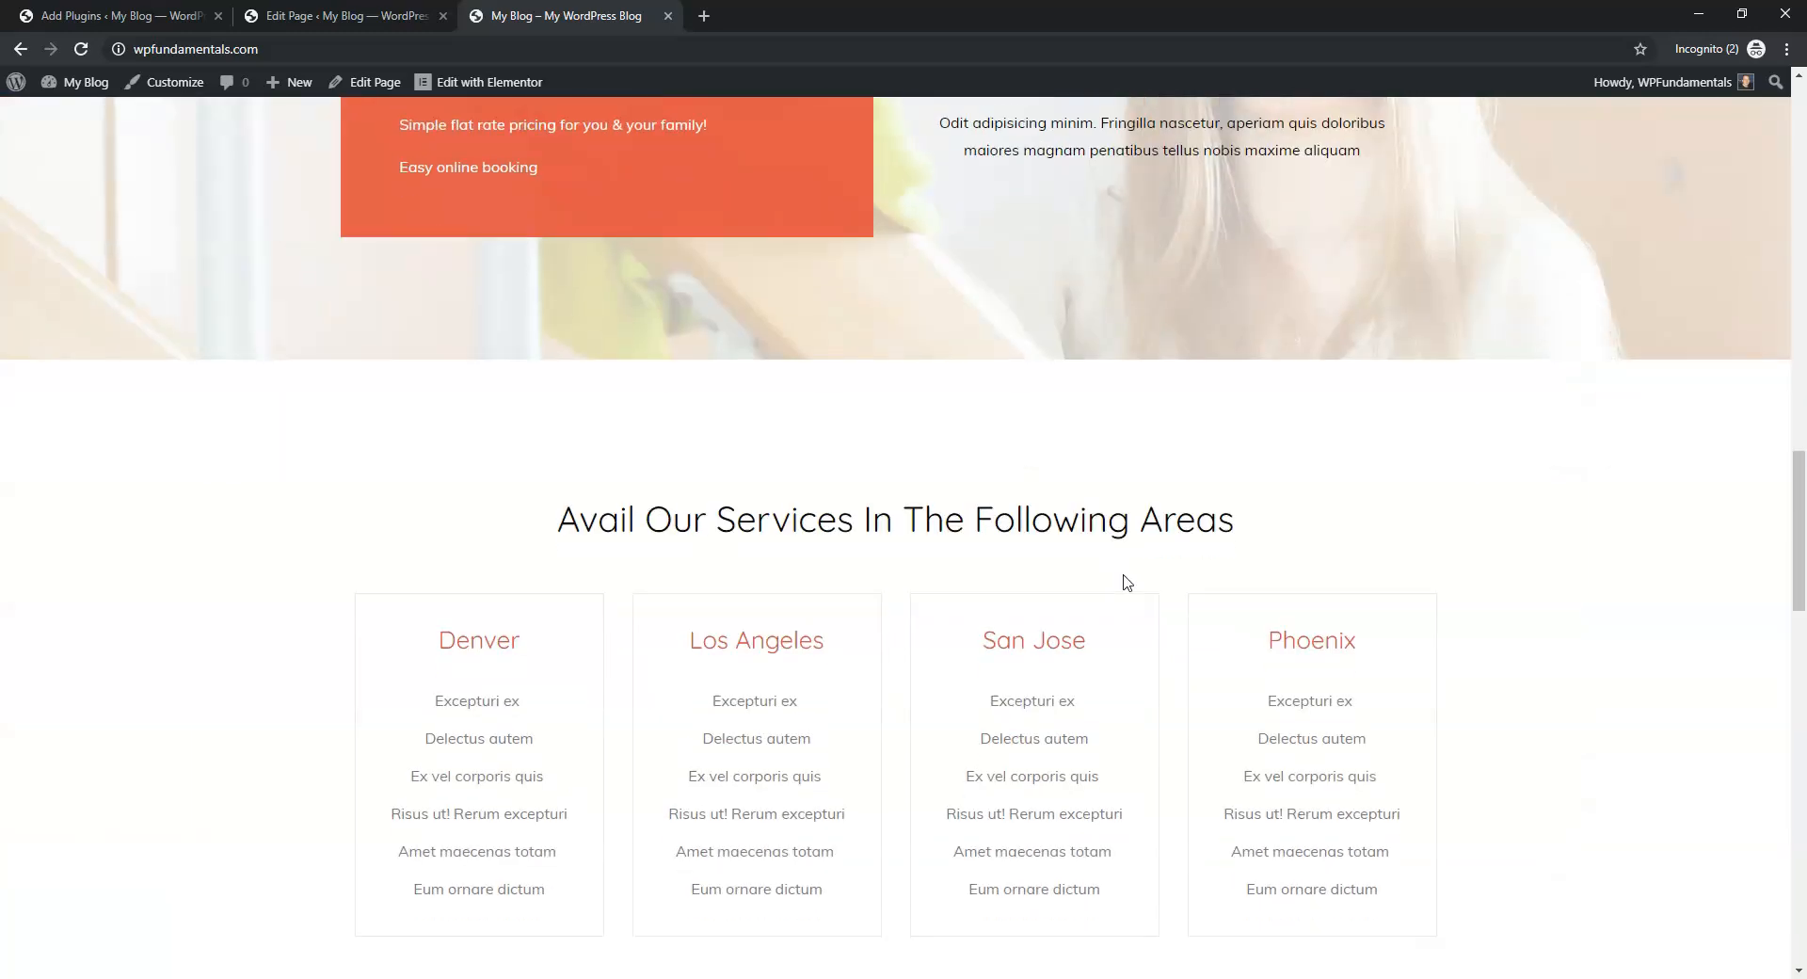
pyautogui.scroll(-6, 1120, 584)
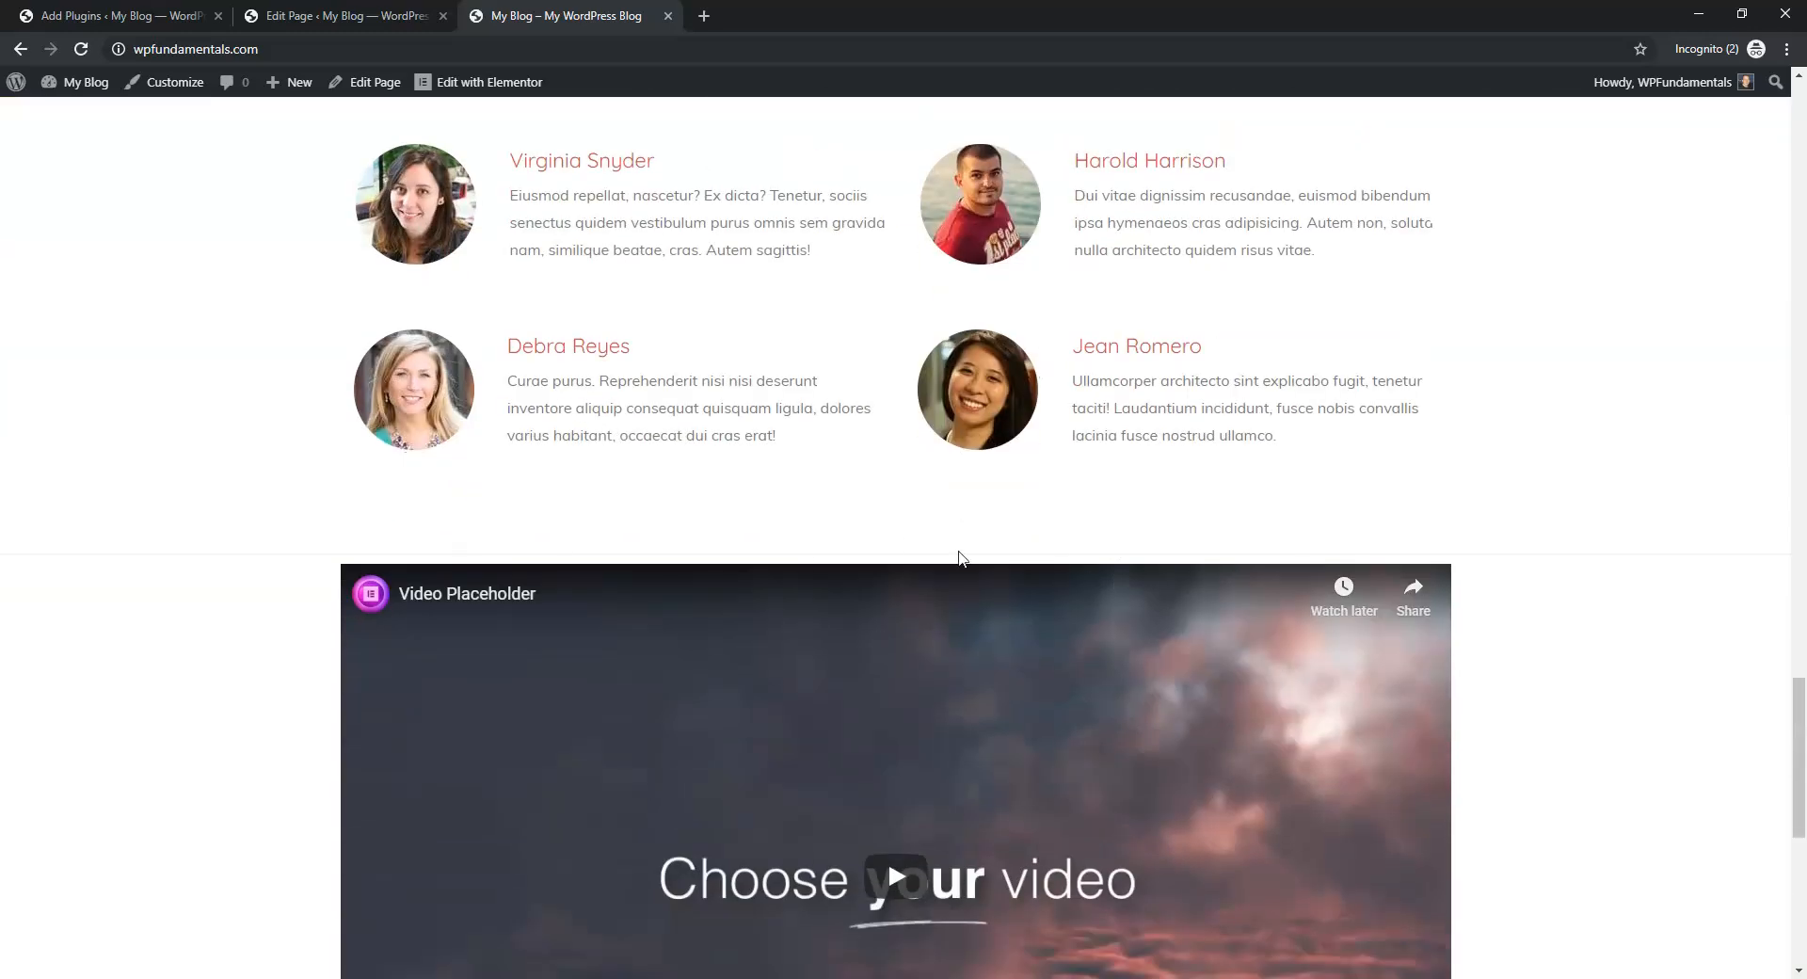
pyautogui.scroll(-4, 941, 569)
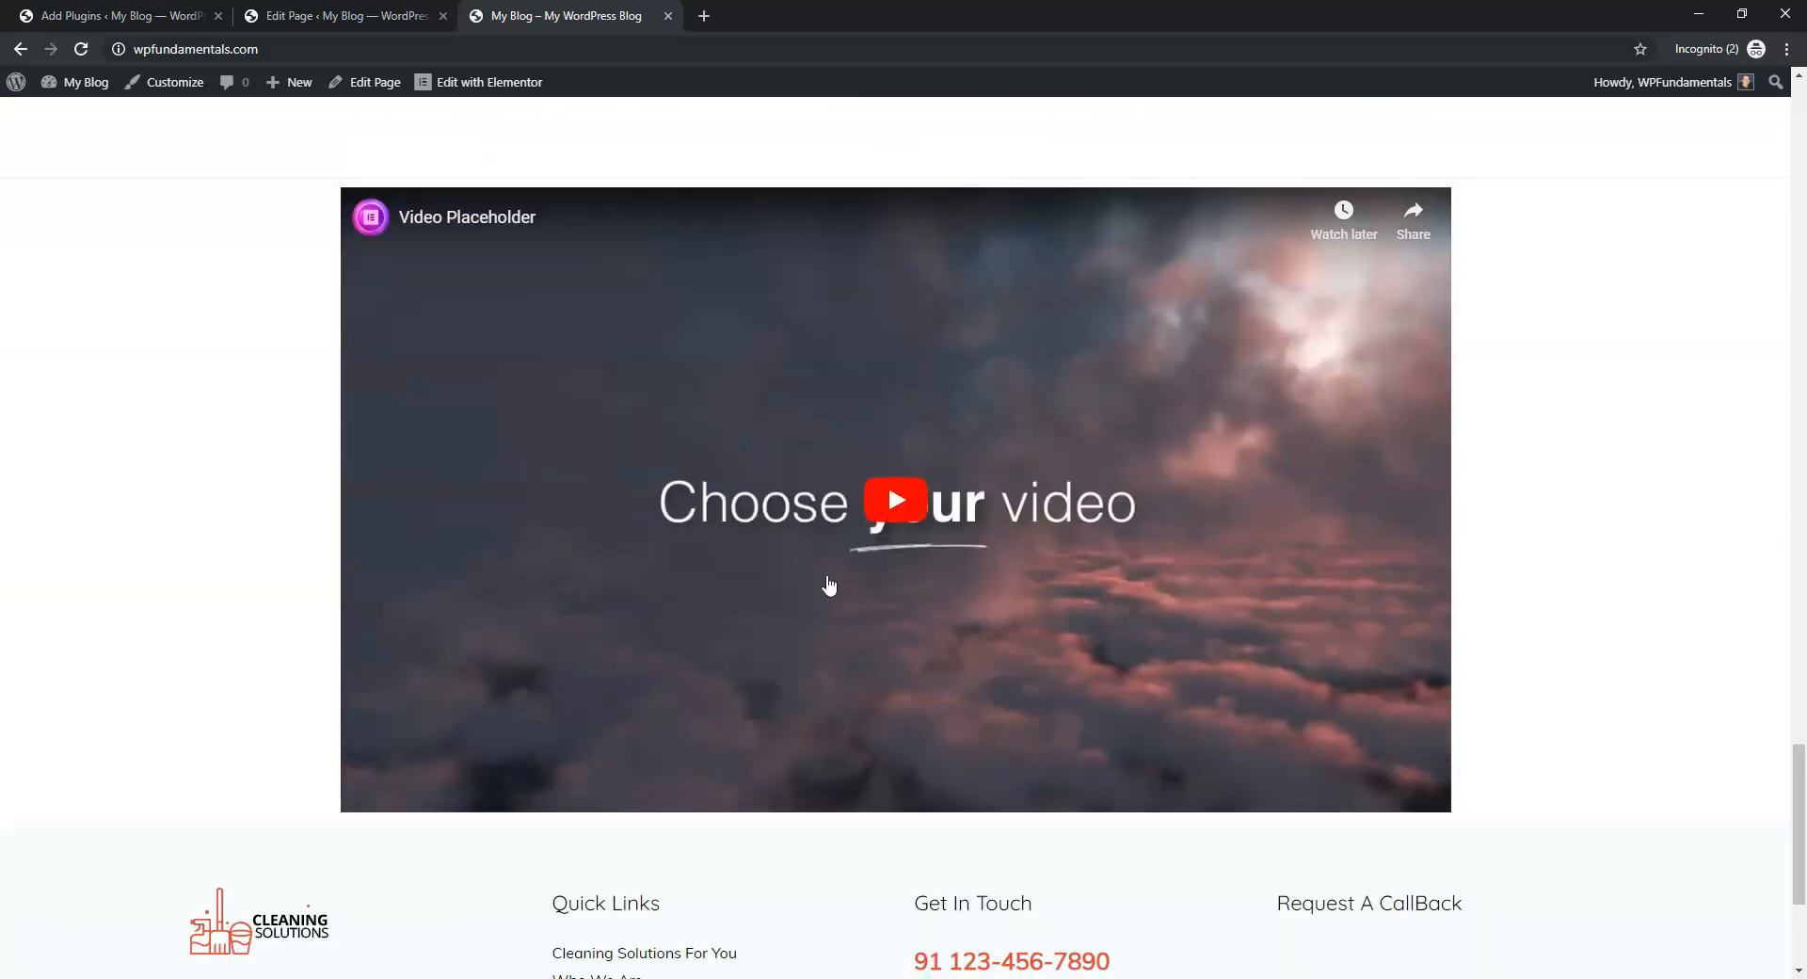
pyautogui.scroll(-4, 1057, 528)
pyautogui.scroll(8, 1544, 375)
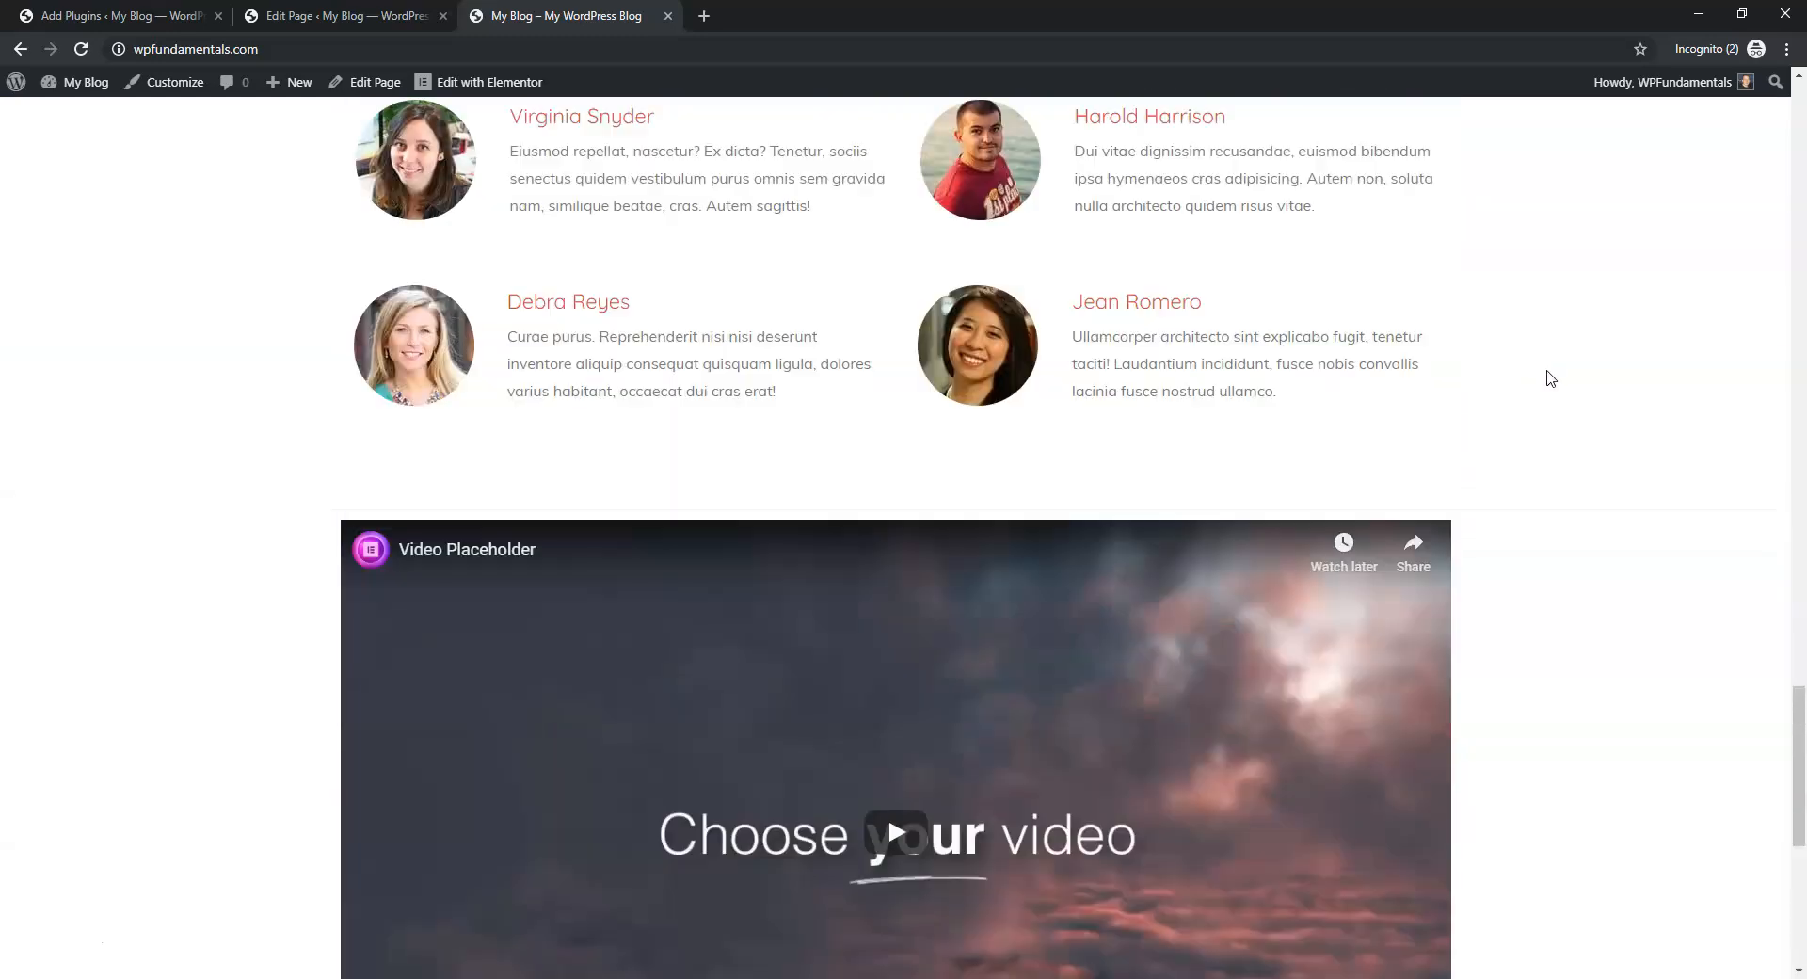
pyautogui.scroll(12, 1760, 622)
pyautogui.scroll(15, 1759, 621)
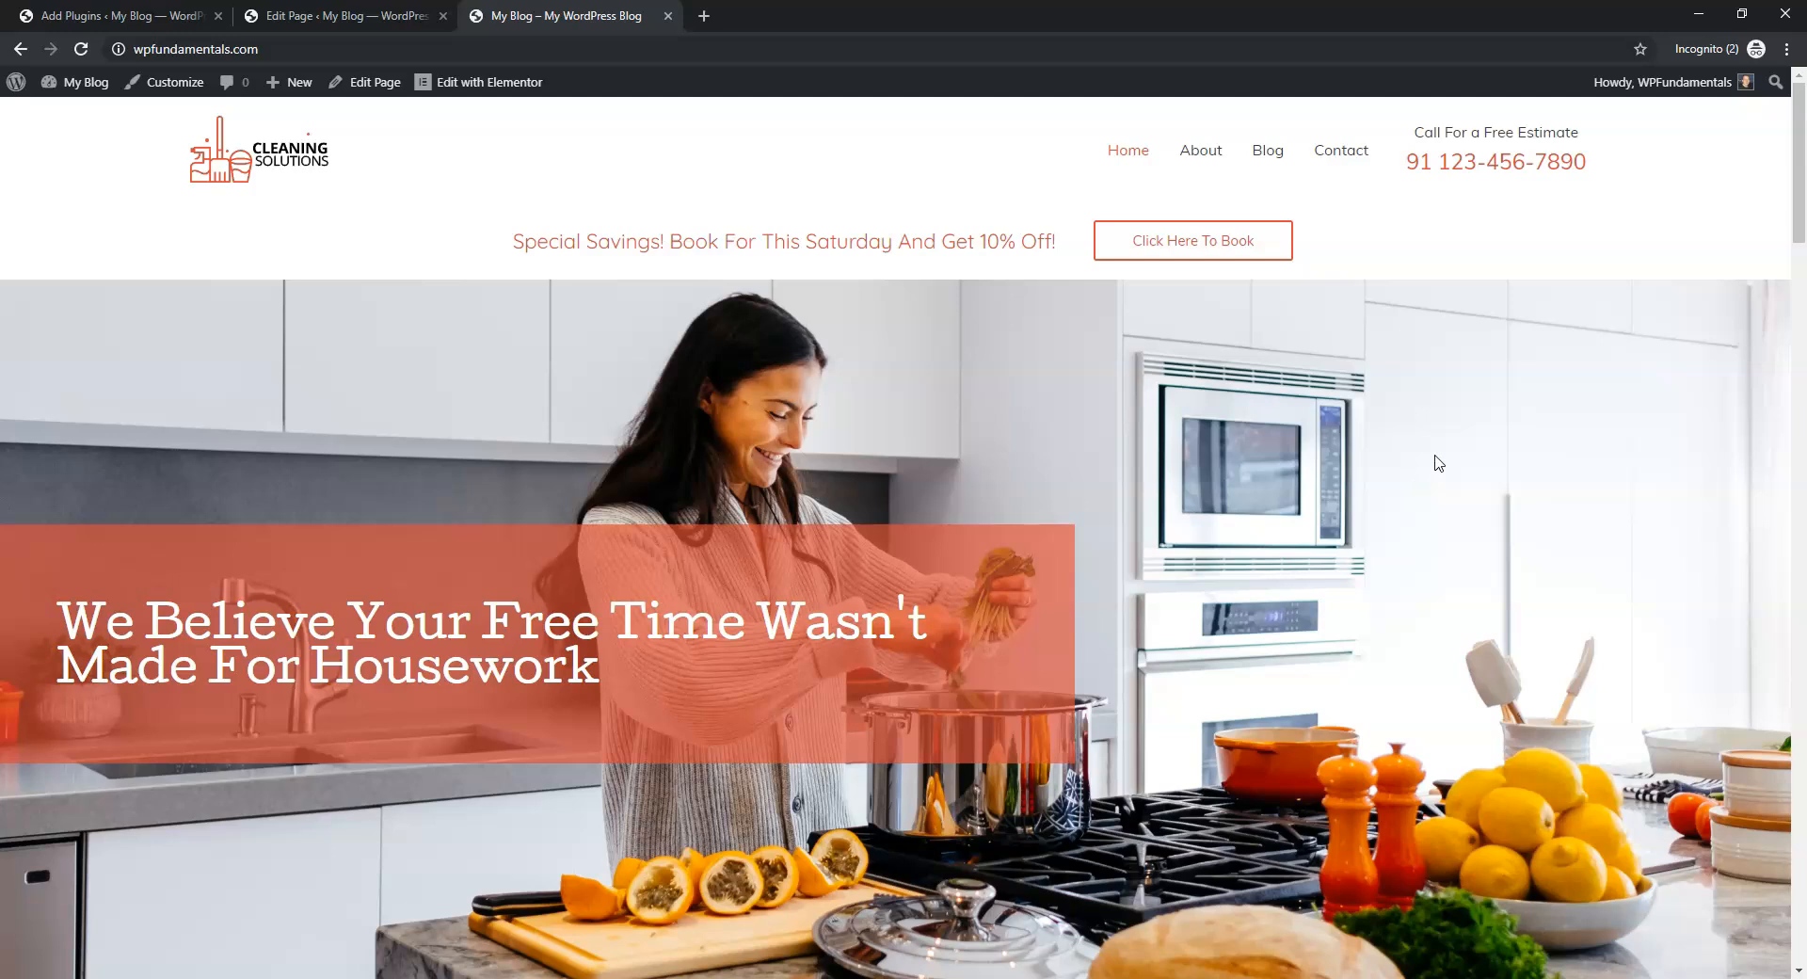
# View the live Contact page, check the WPForms forms list, then edit Contact with Elementor
pyautogui.click(1341, 150)
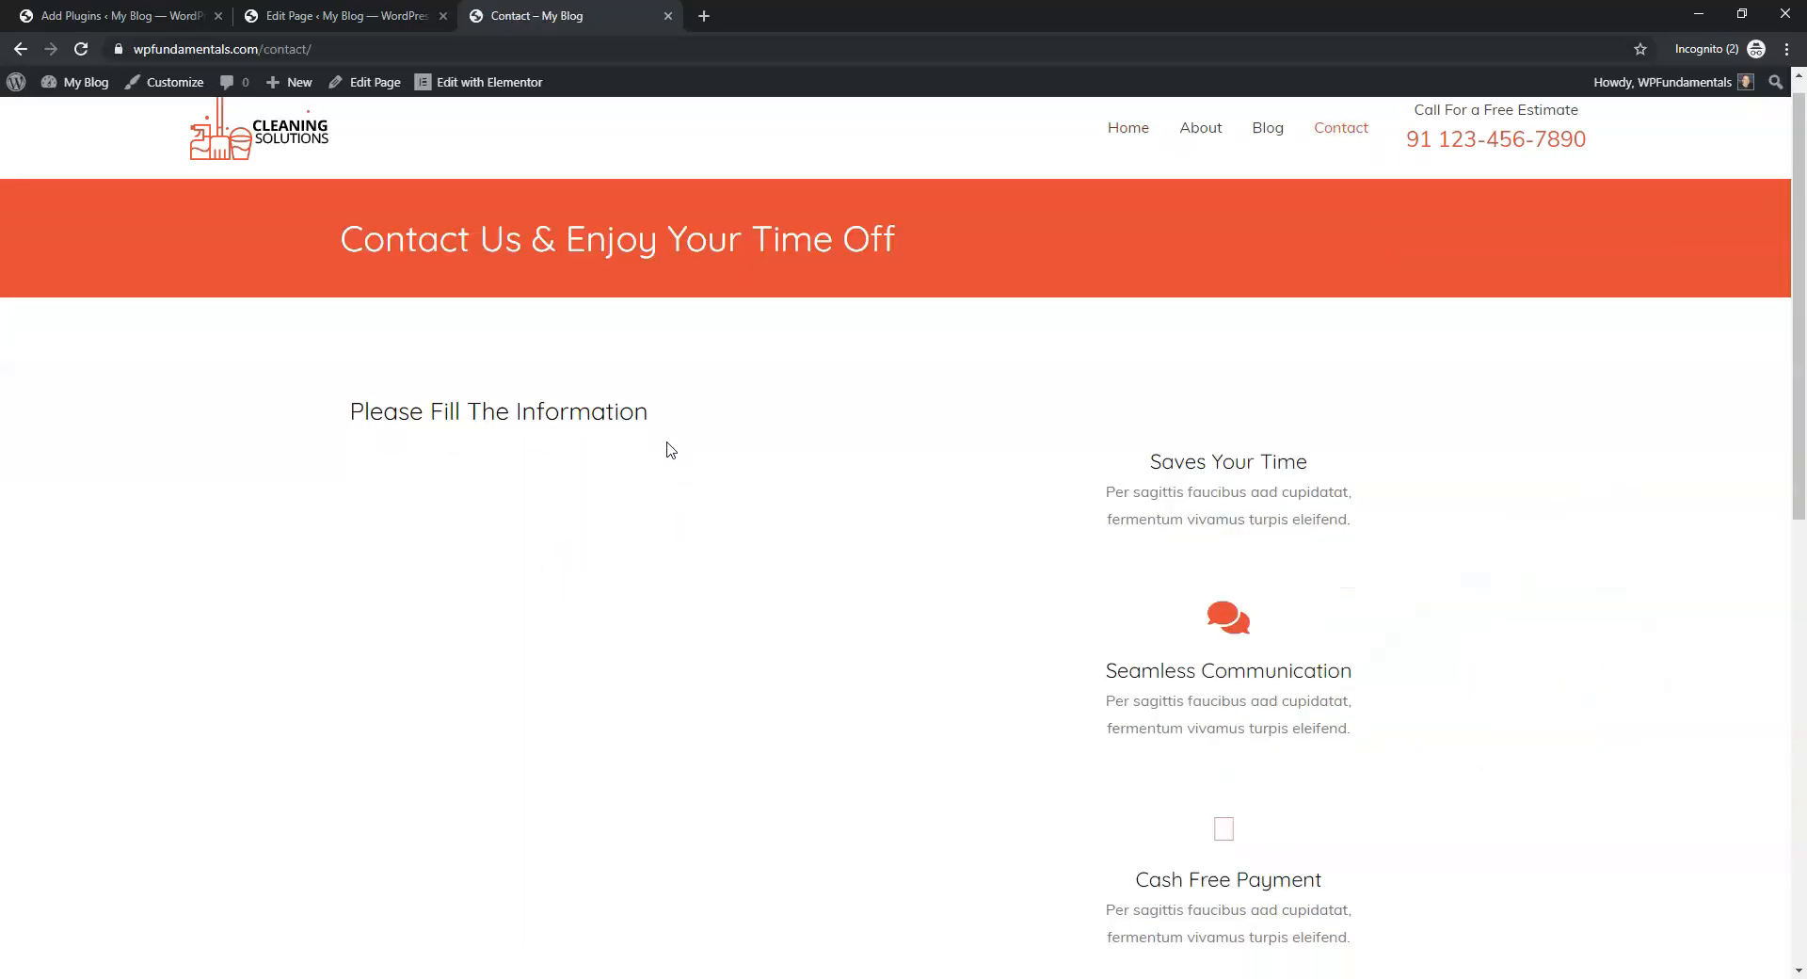
pyautogui.scroll(-3, 665, 452)
pyautogui.scroll(2, 664, 471)
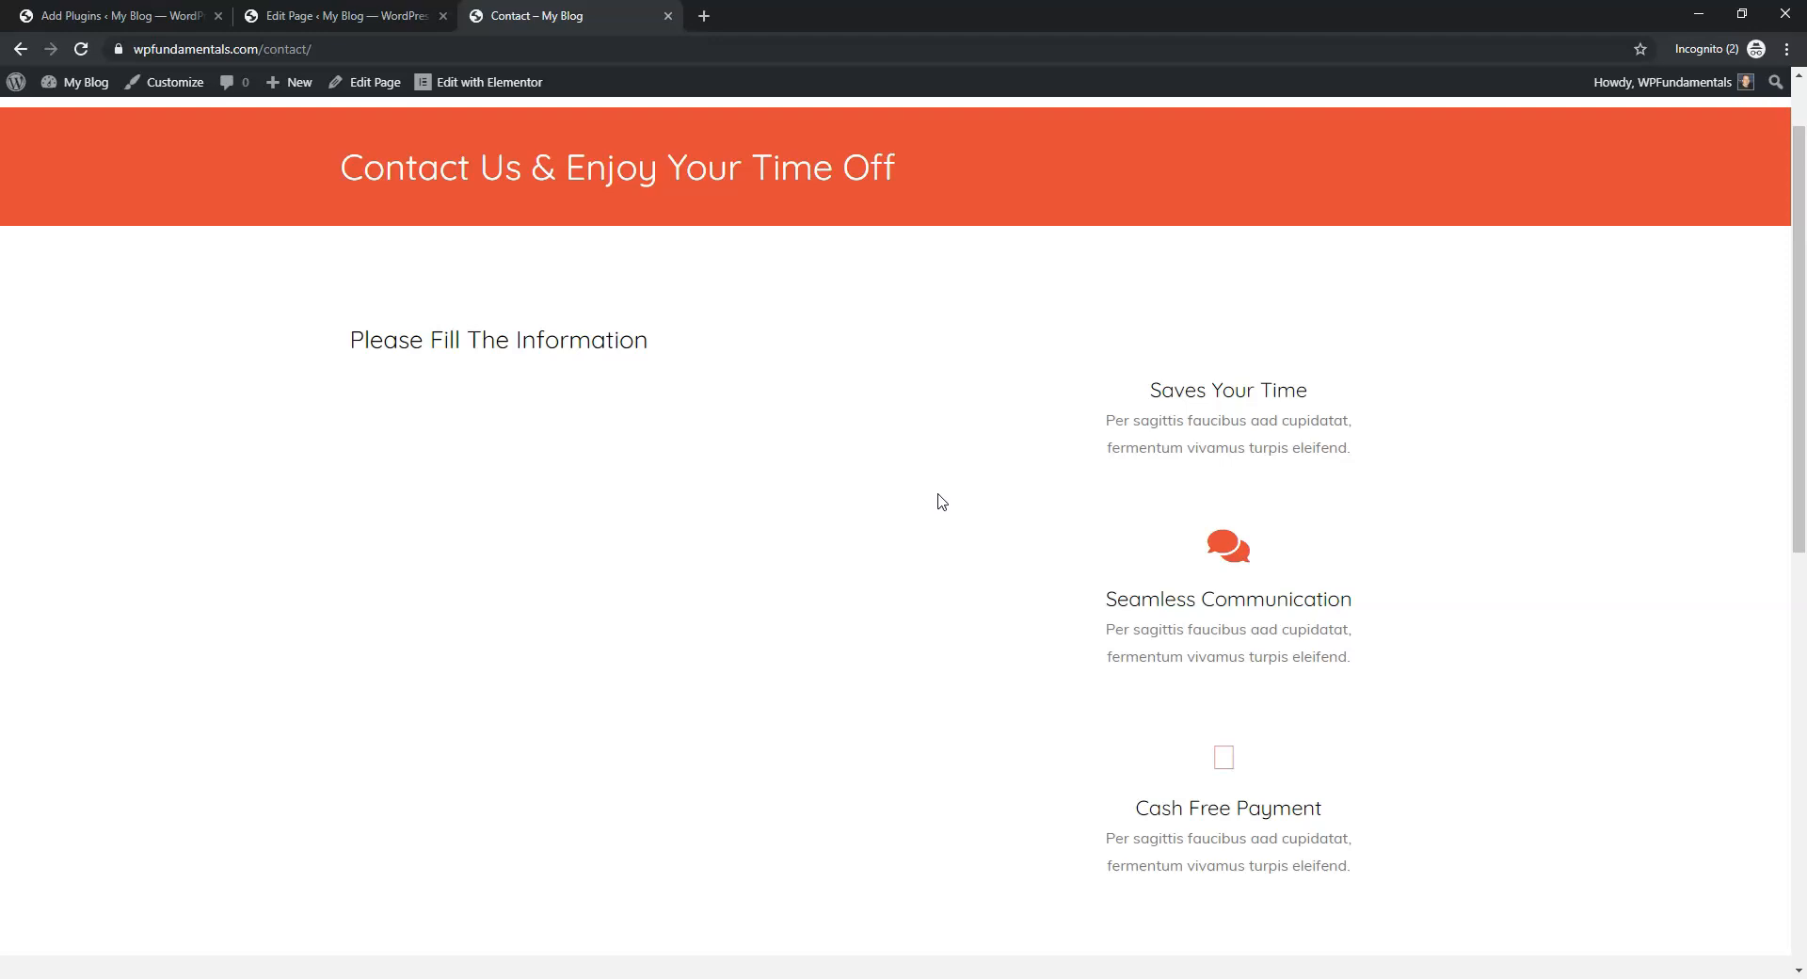
pyautogui.click(346, 16)
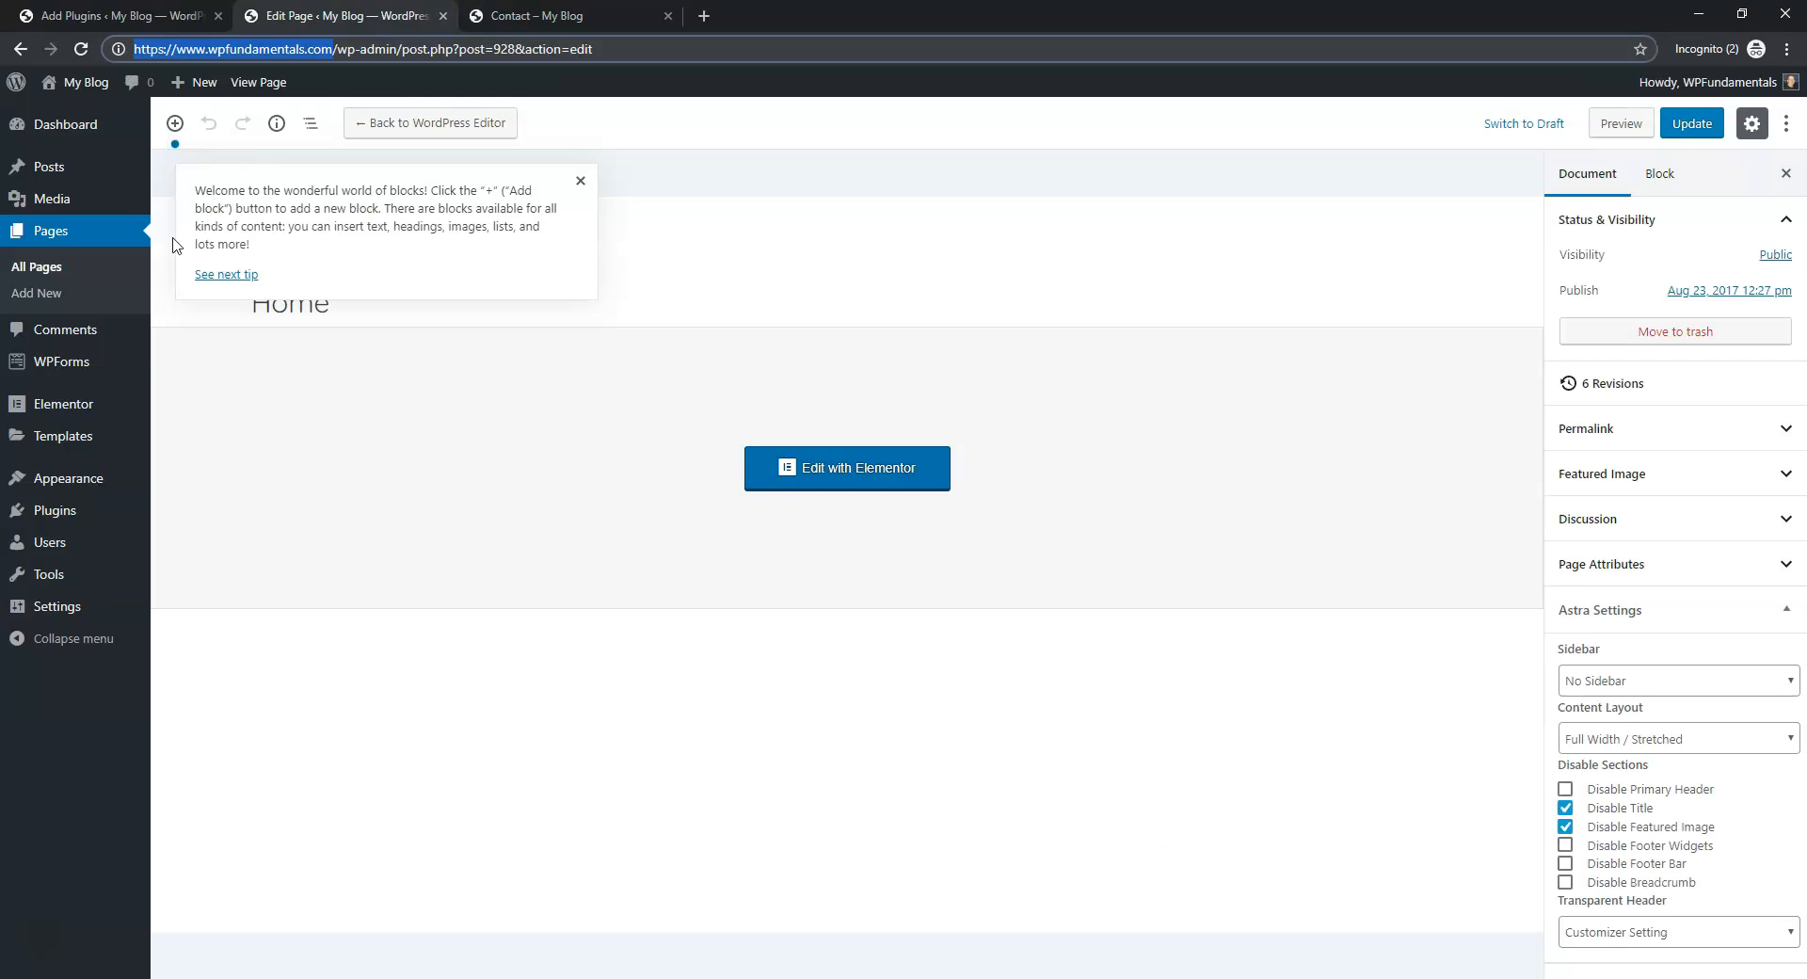
pyautogui.click(63, 374)
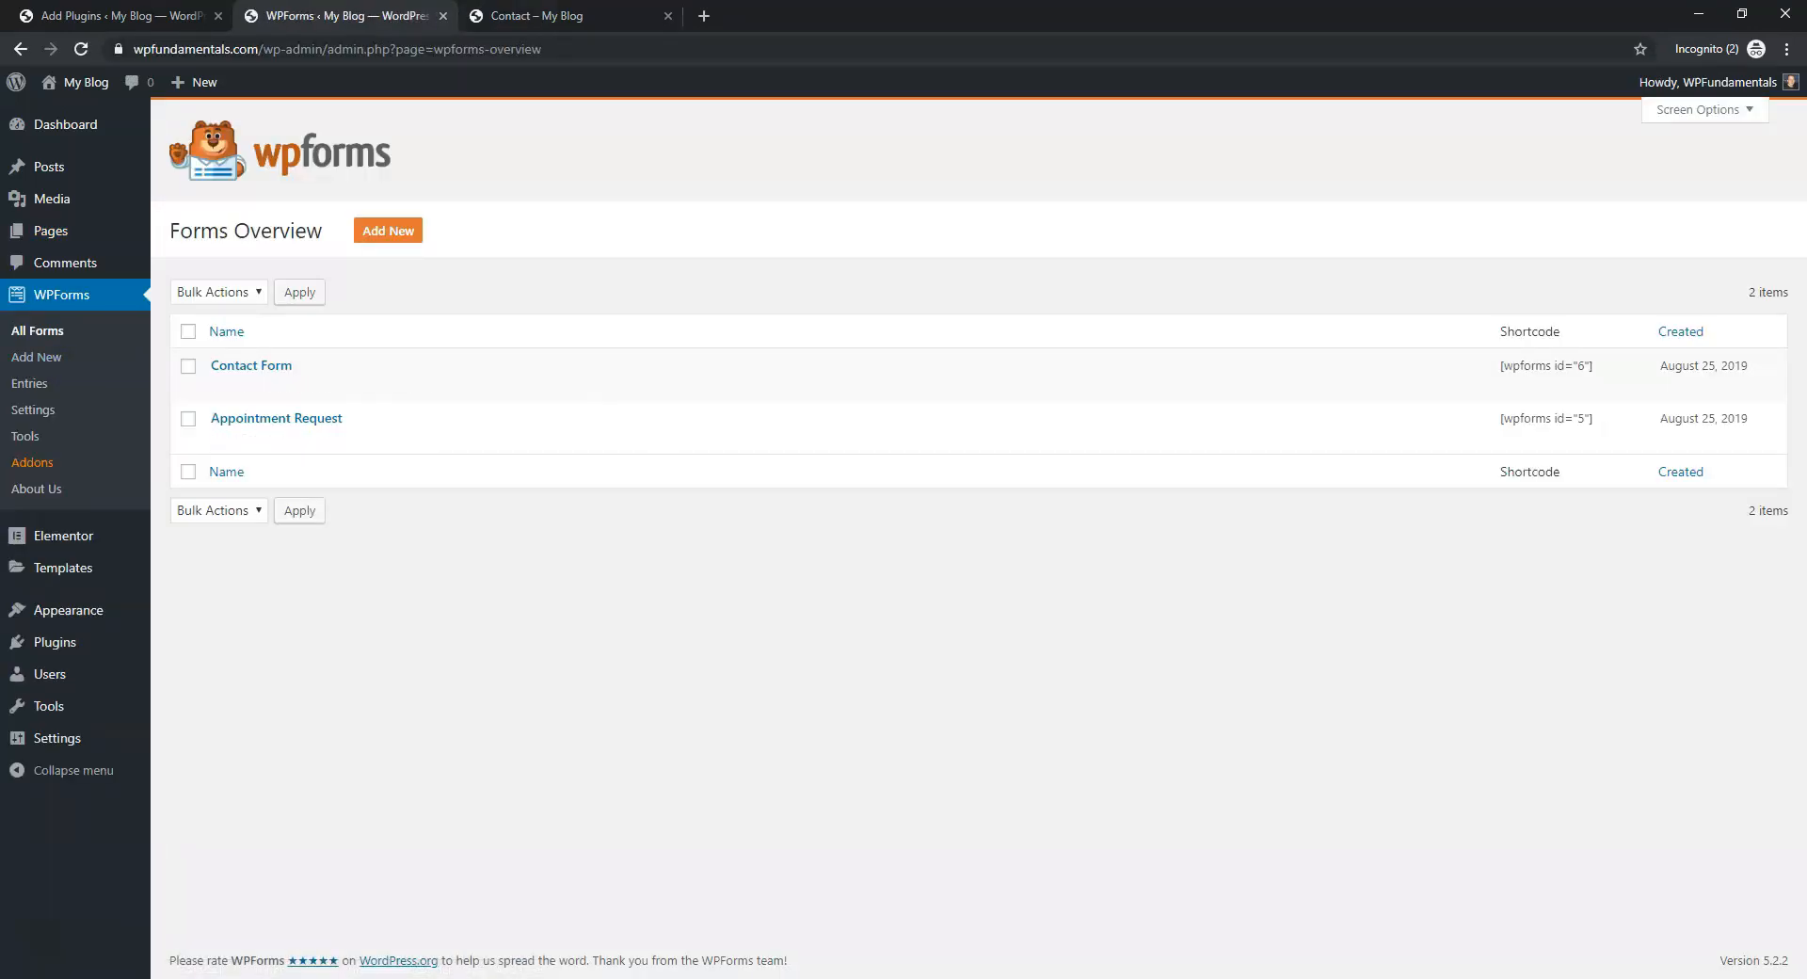
pyautogui.click(552, 19)
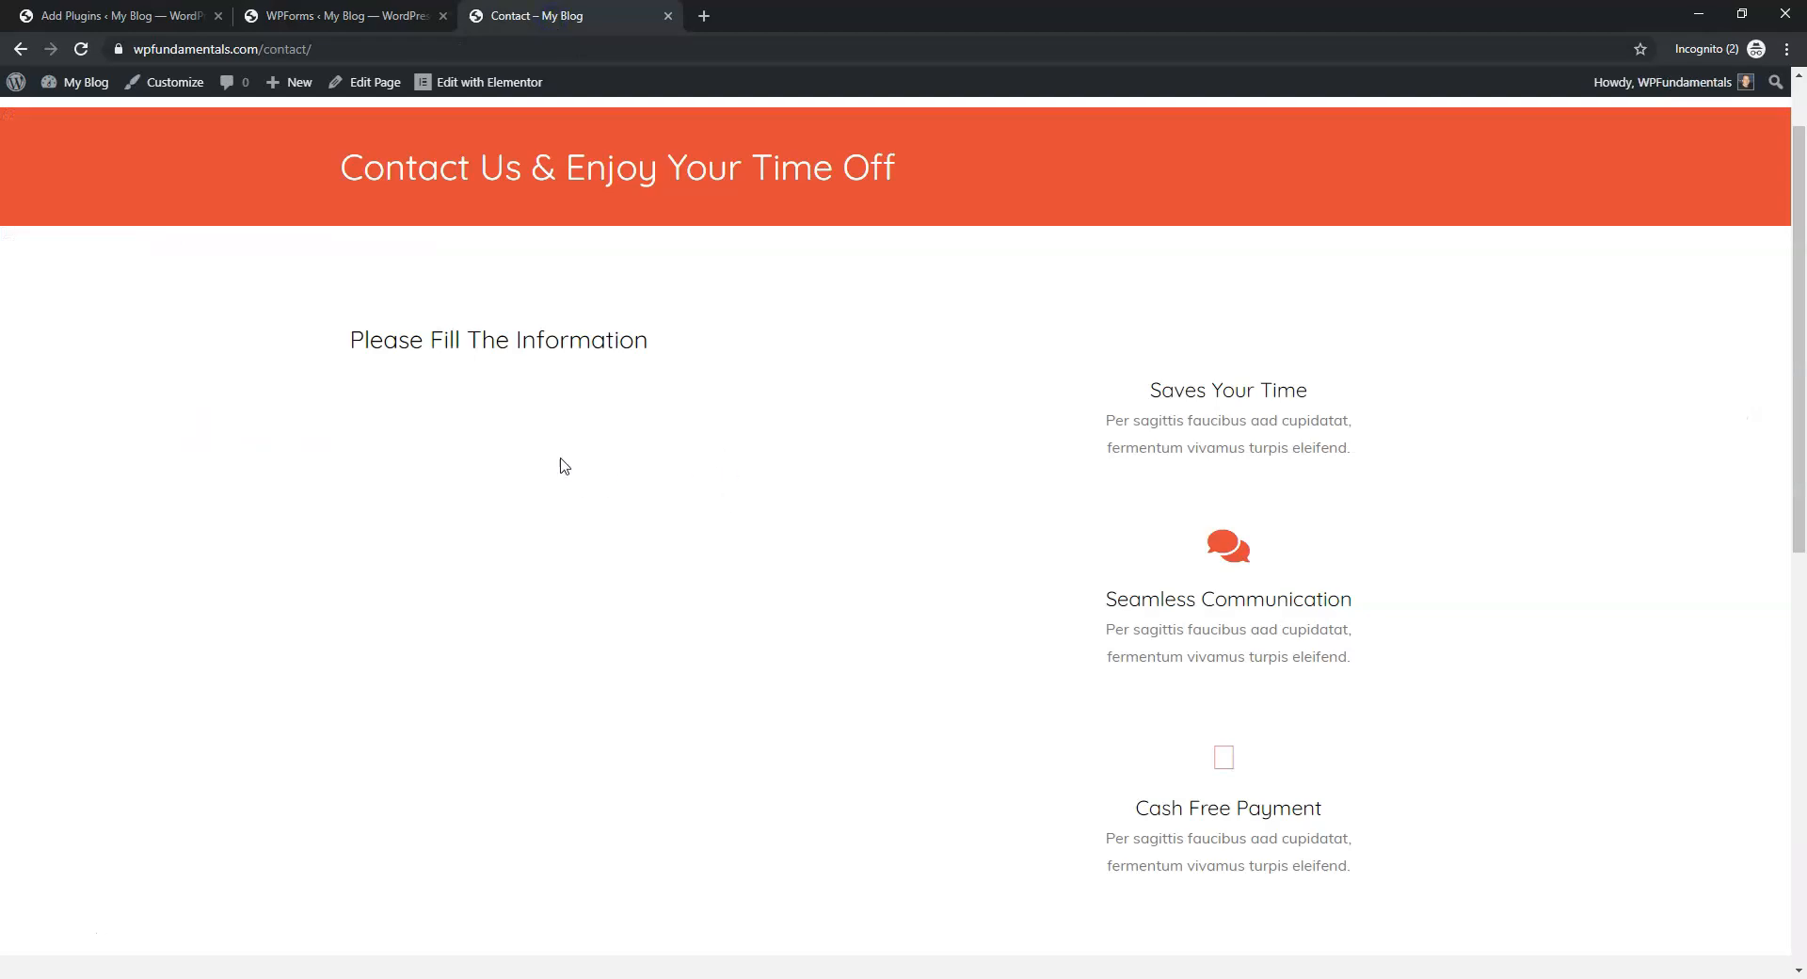
pyautogui.click(512, 85)
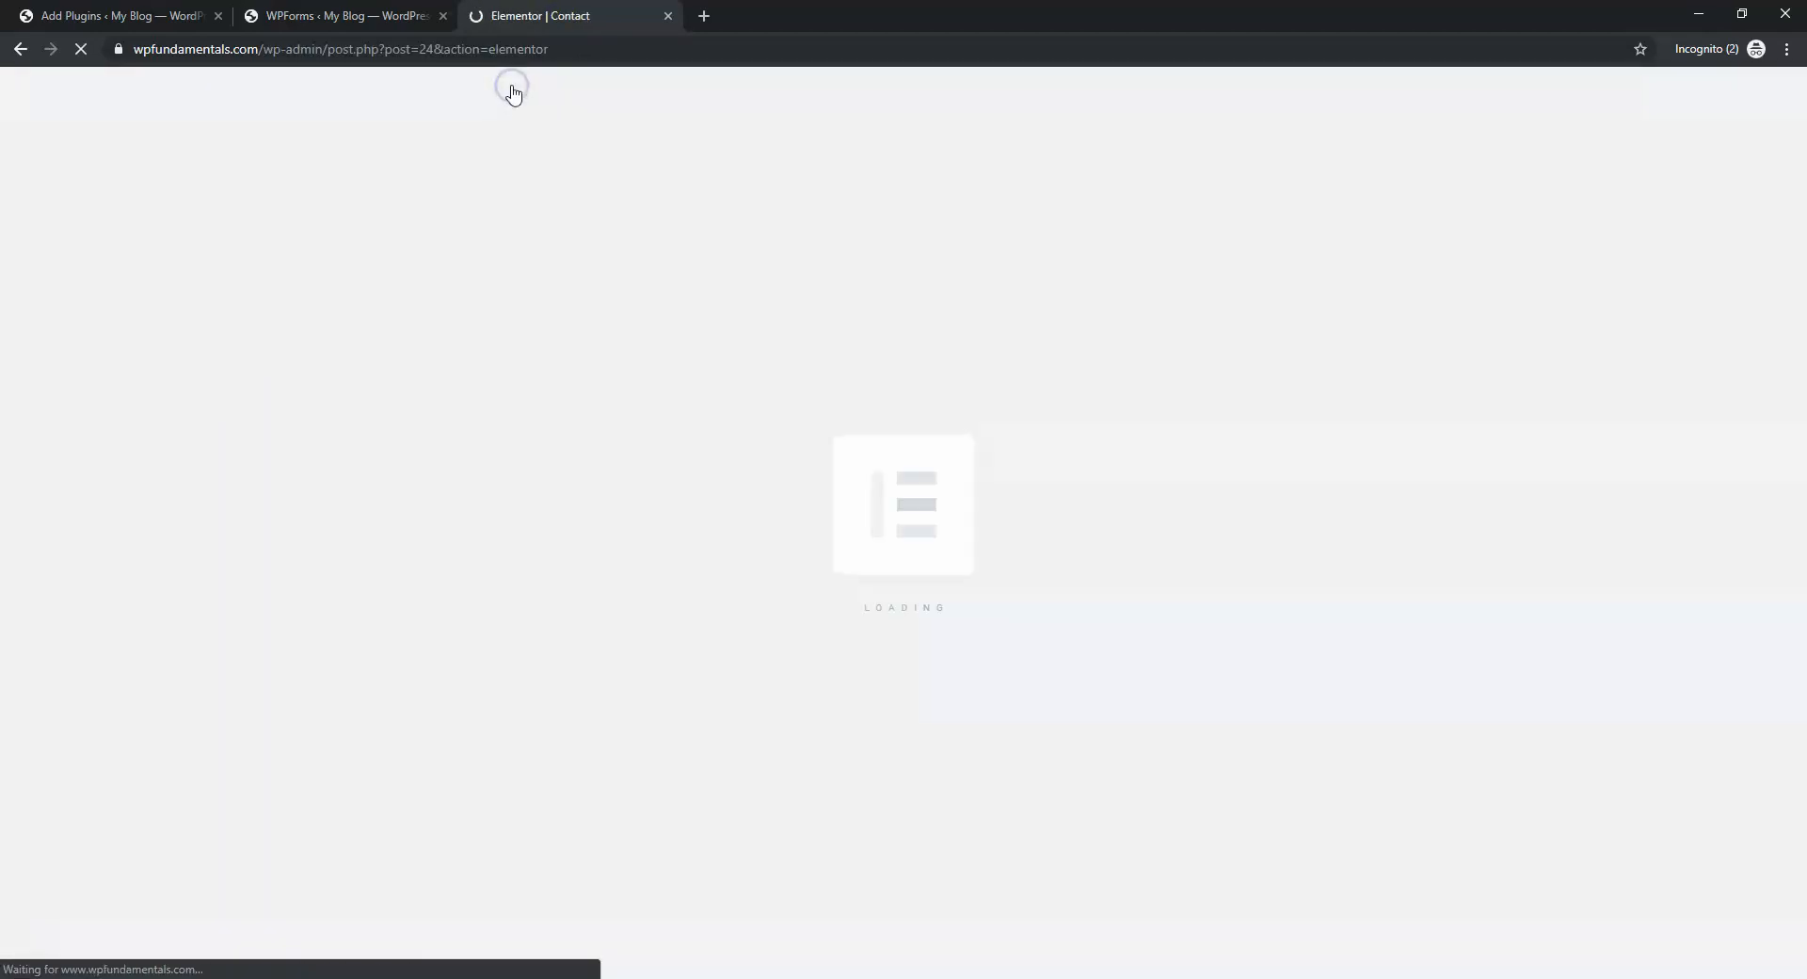
# Close the Add Plugins tab, inspect the Contact page's shortcode widget, then view the WPForms forms list
pyautogui.click(219, 16)
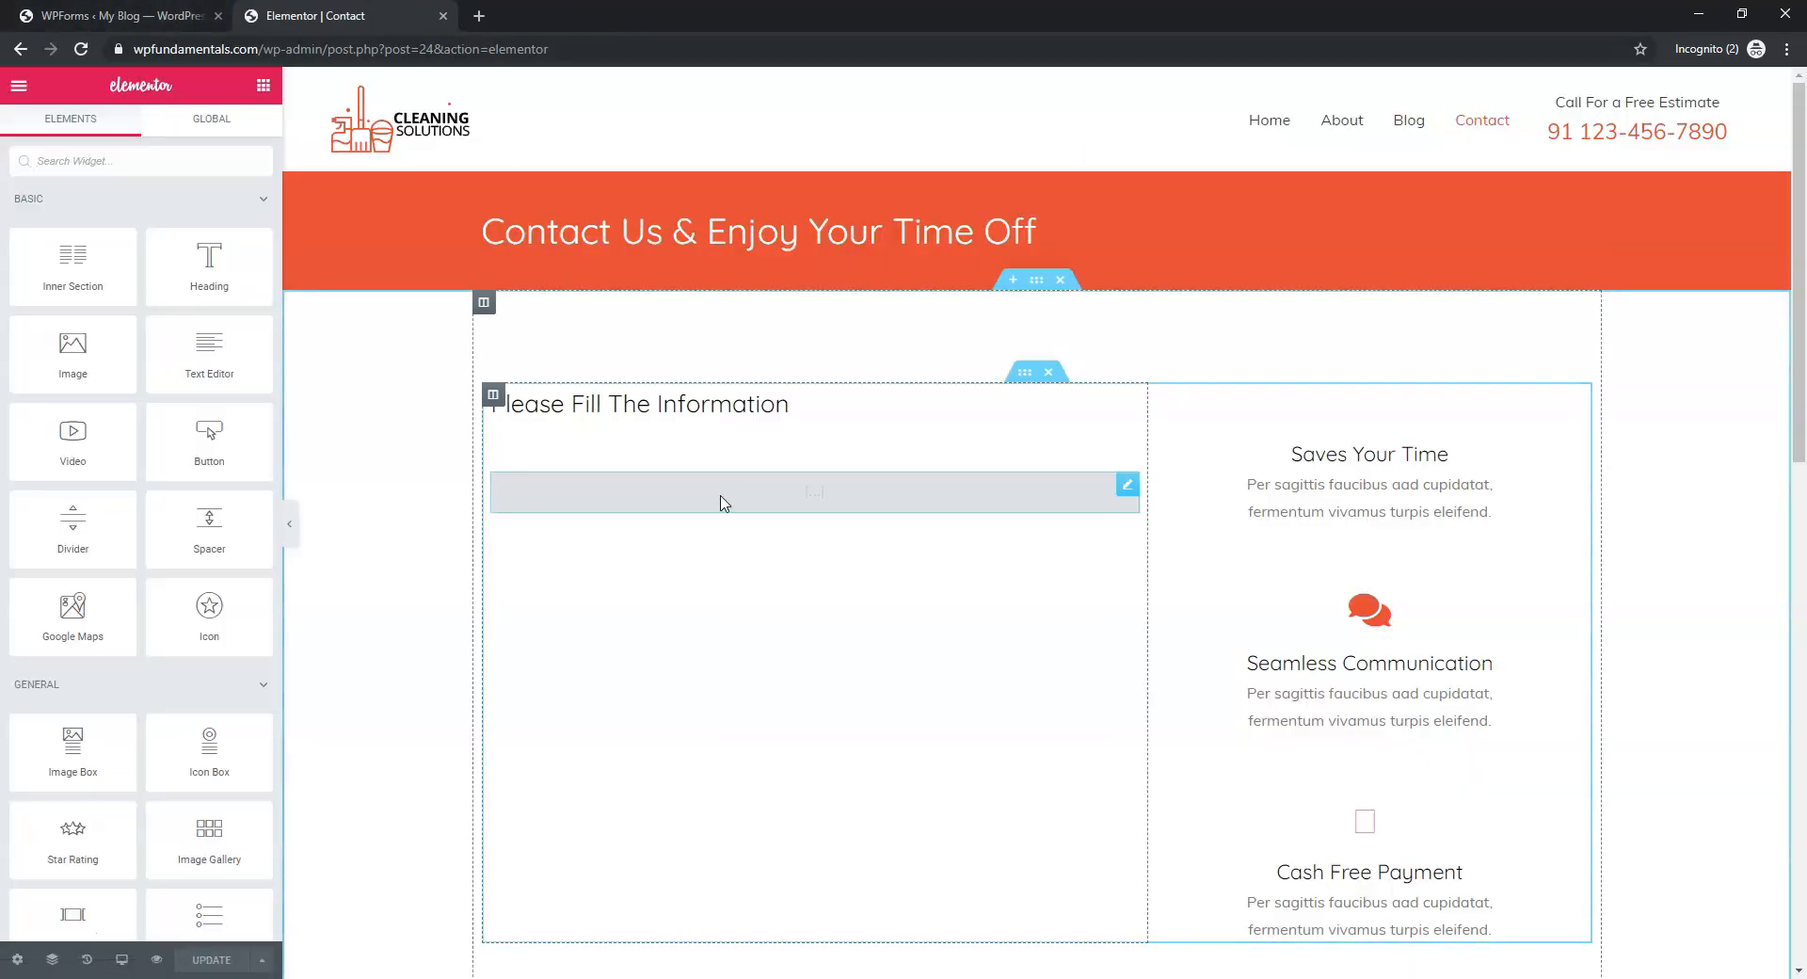
pyautogui.click(793, 499)
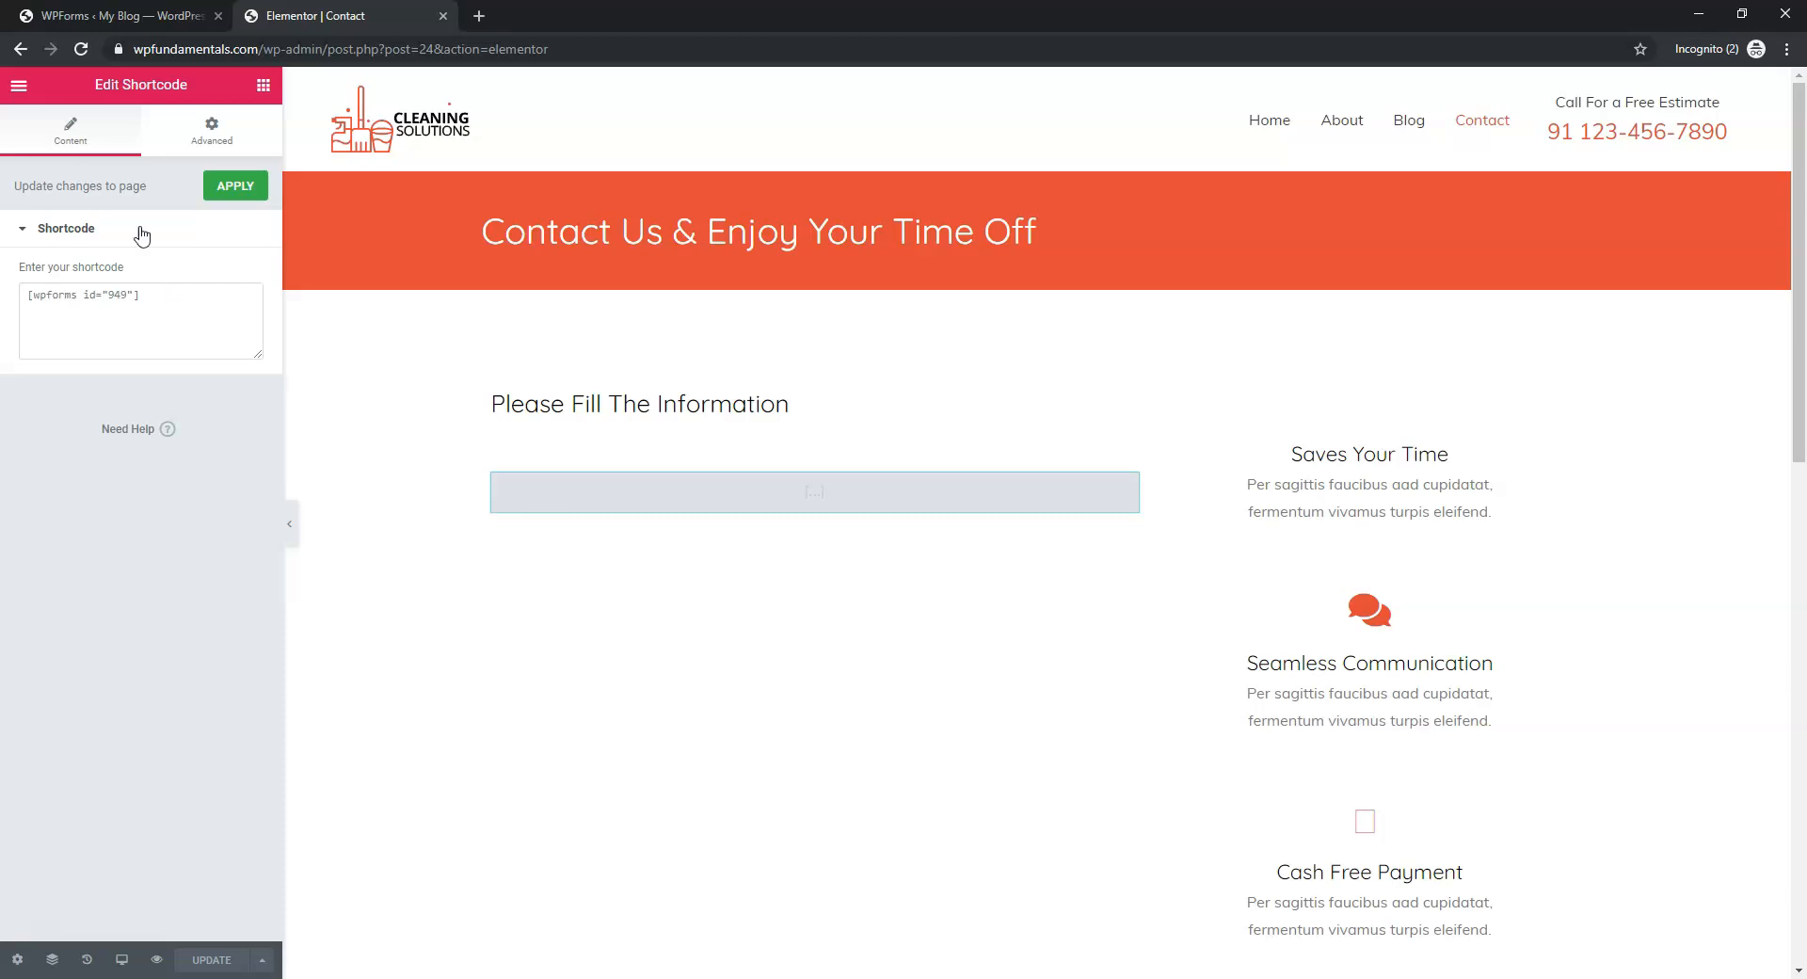
pyautogui.click(121, 15)
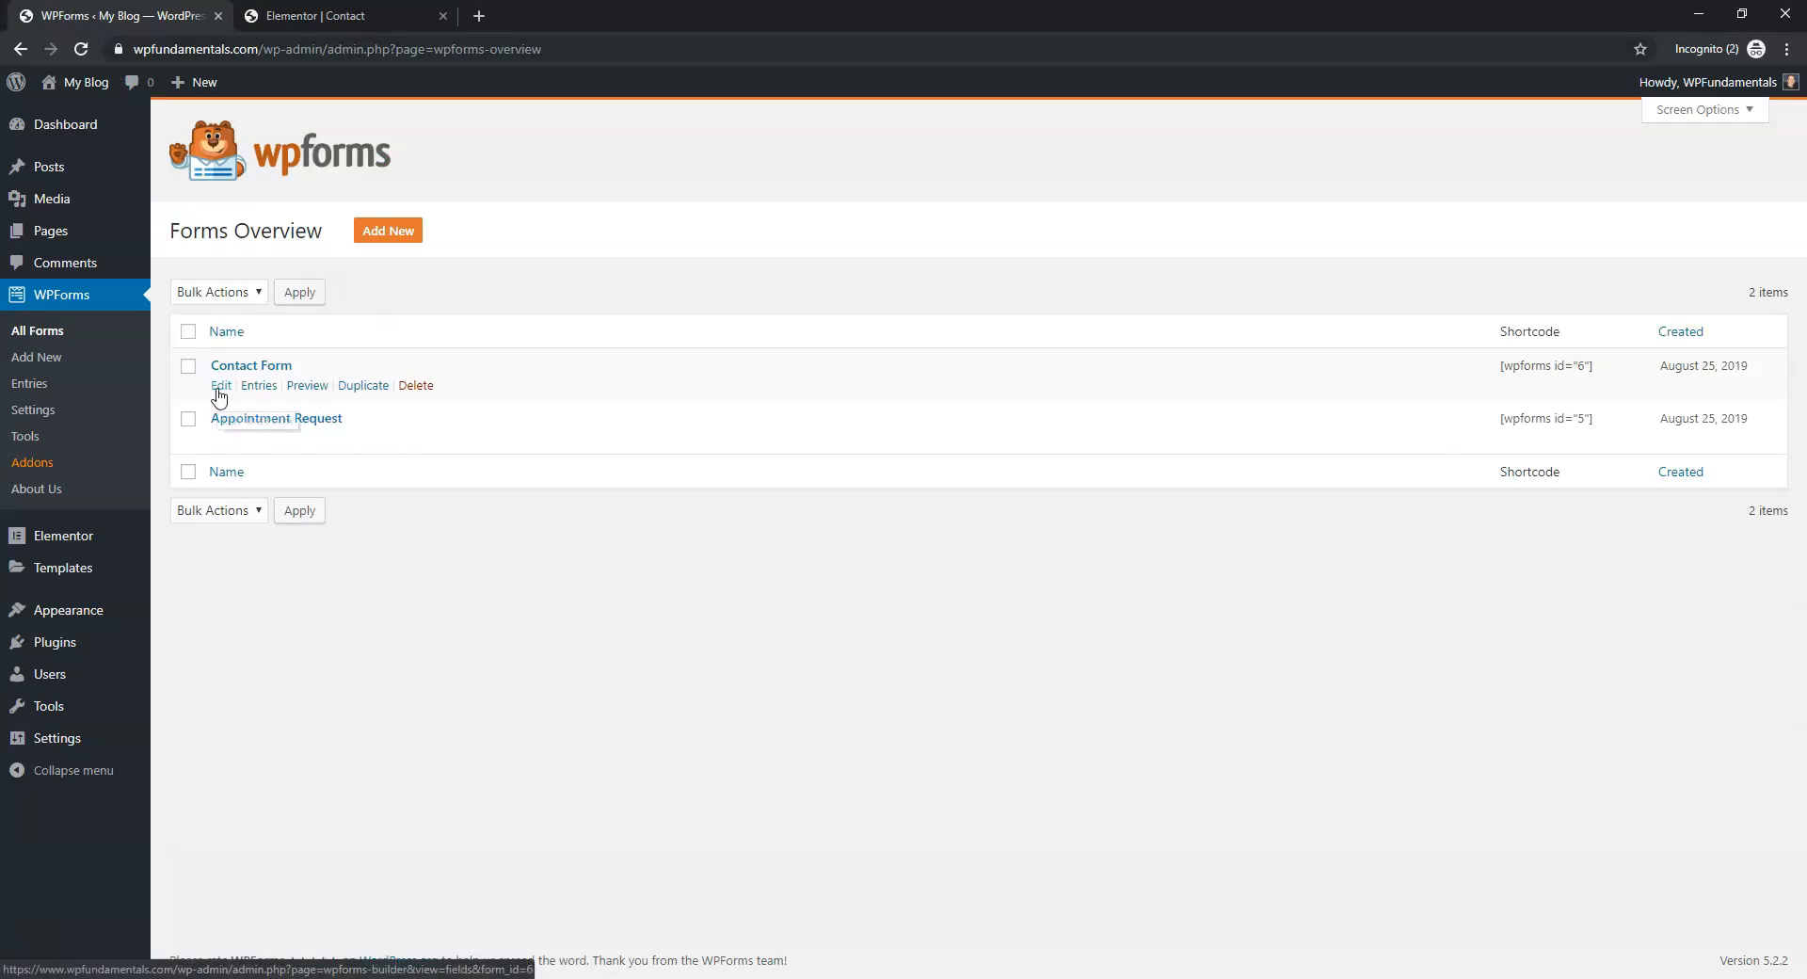
# Change the Contact Form's notification Send To address to the owner's e-mail and save
pyautogui.click(221, 391)
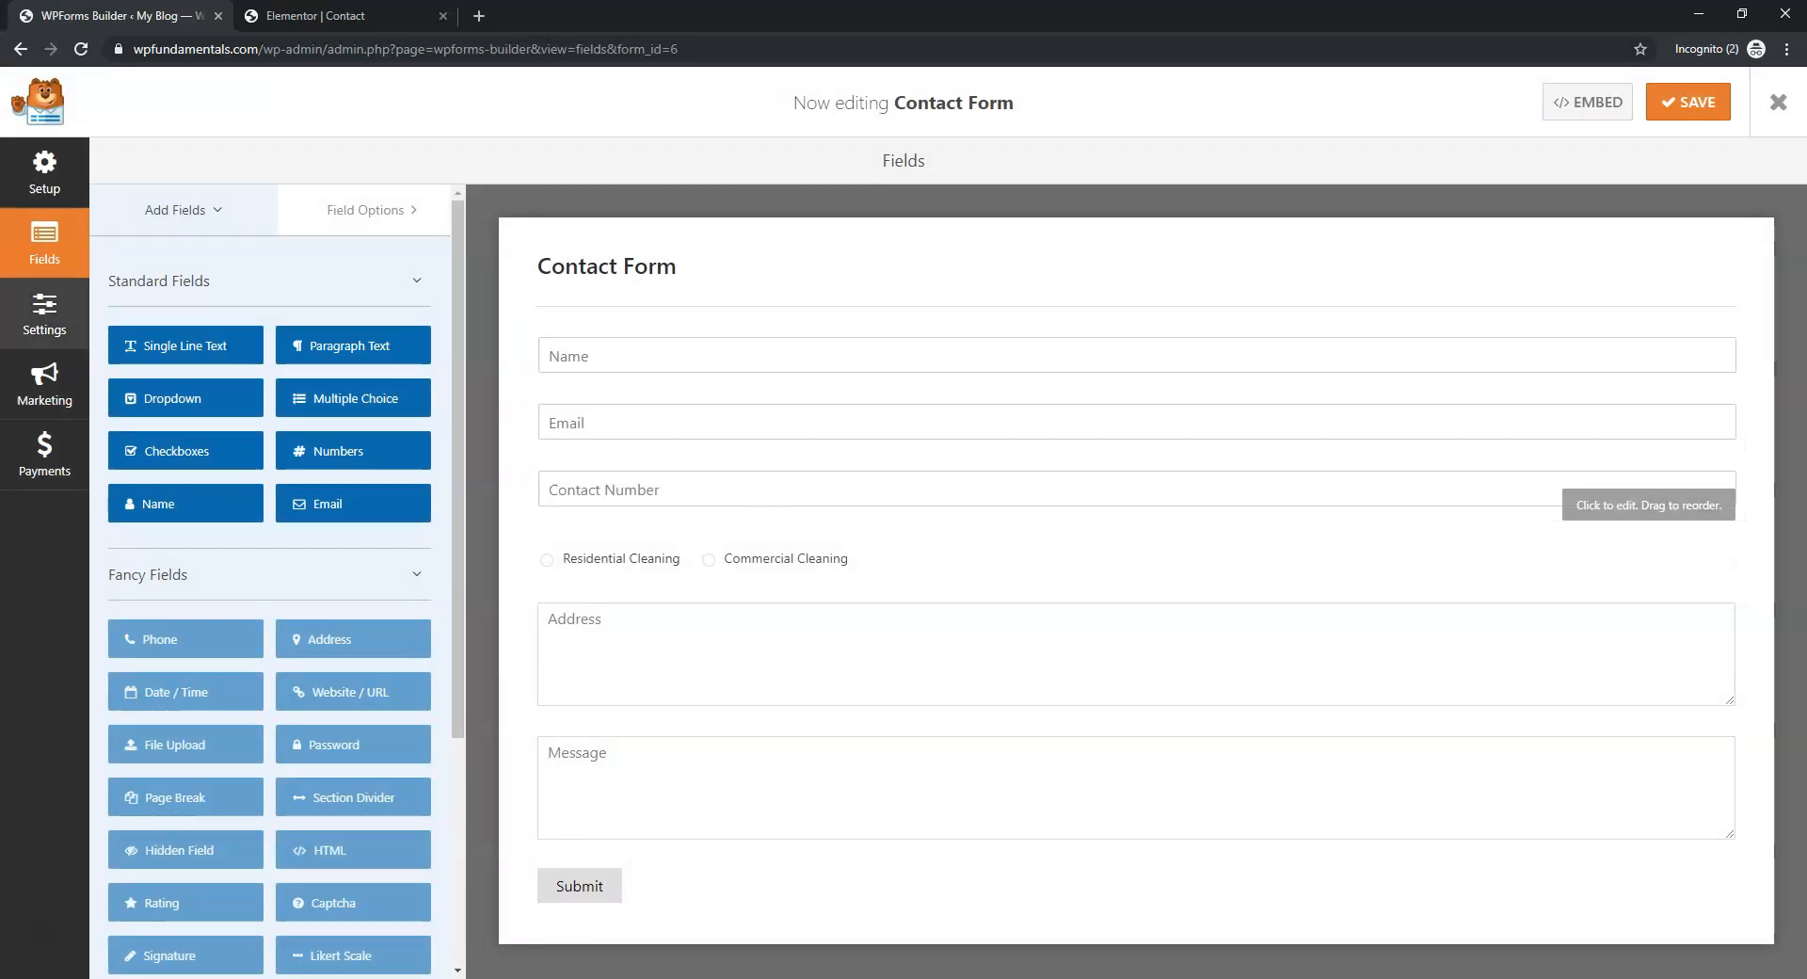
pyautogui.click(42, 318)
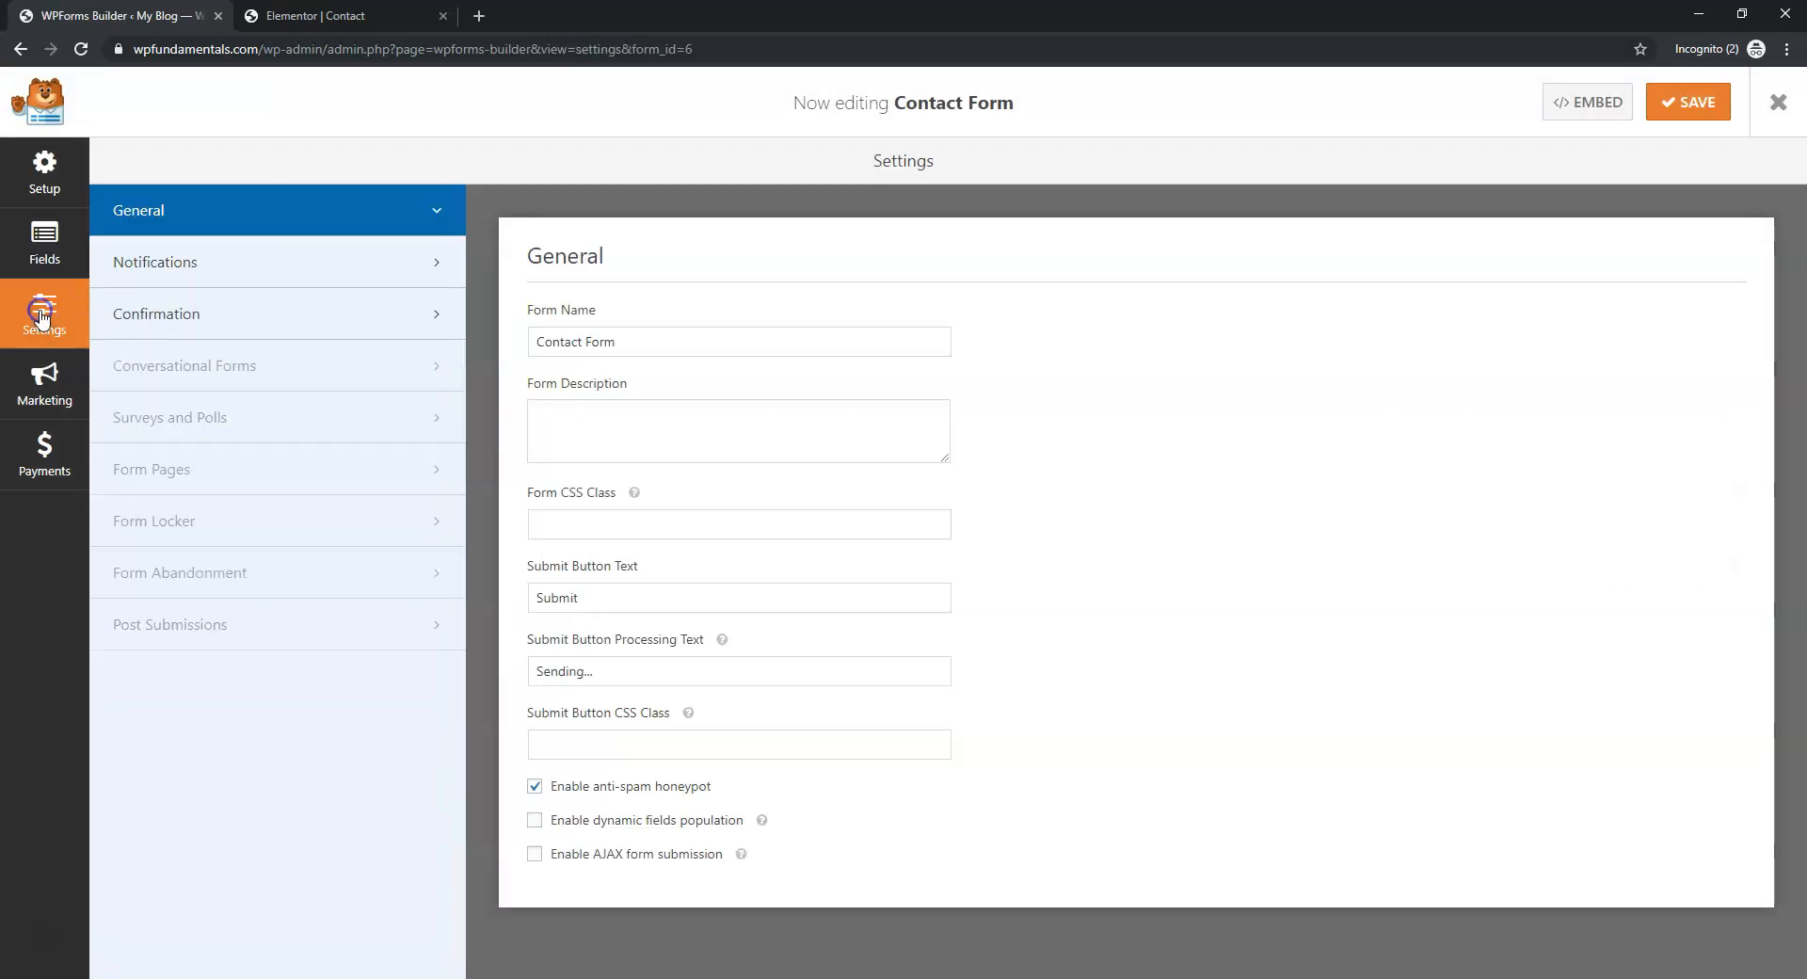
pyautogui.moveTo(700, 341); pyautogui.dragTo(571, 341)
pyautogui.click(239, 263)
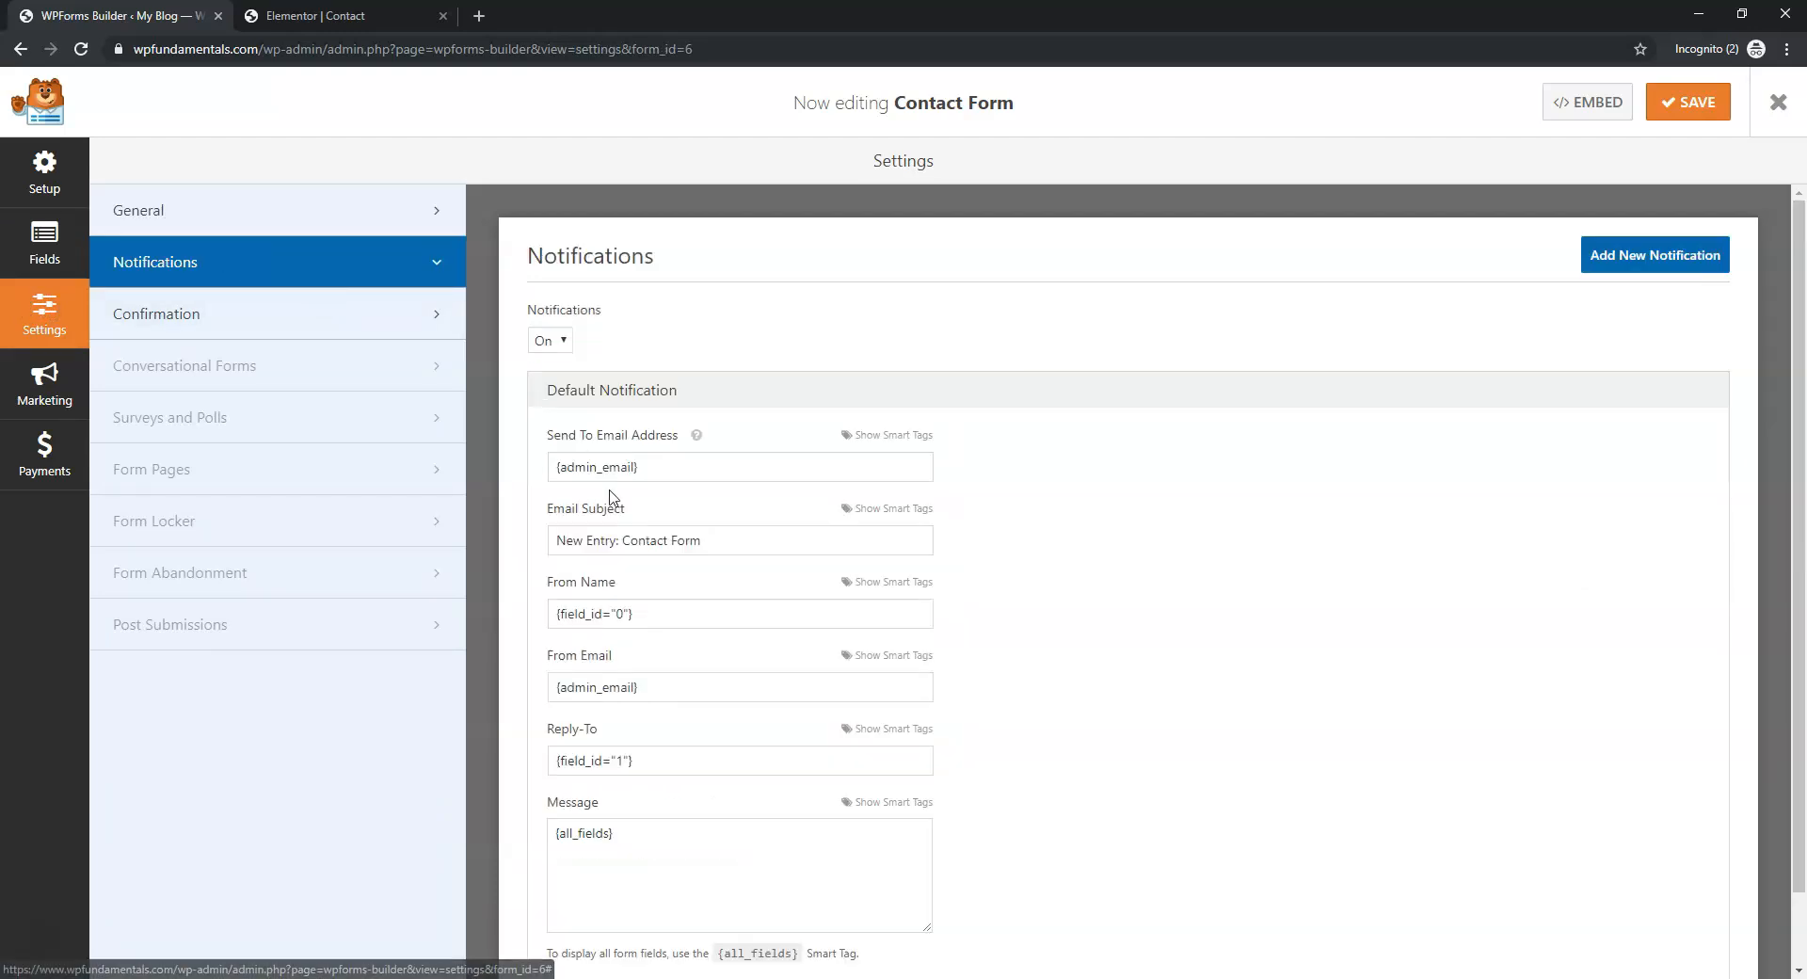
pyautogui.tripleClick(664, 467)
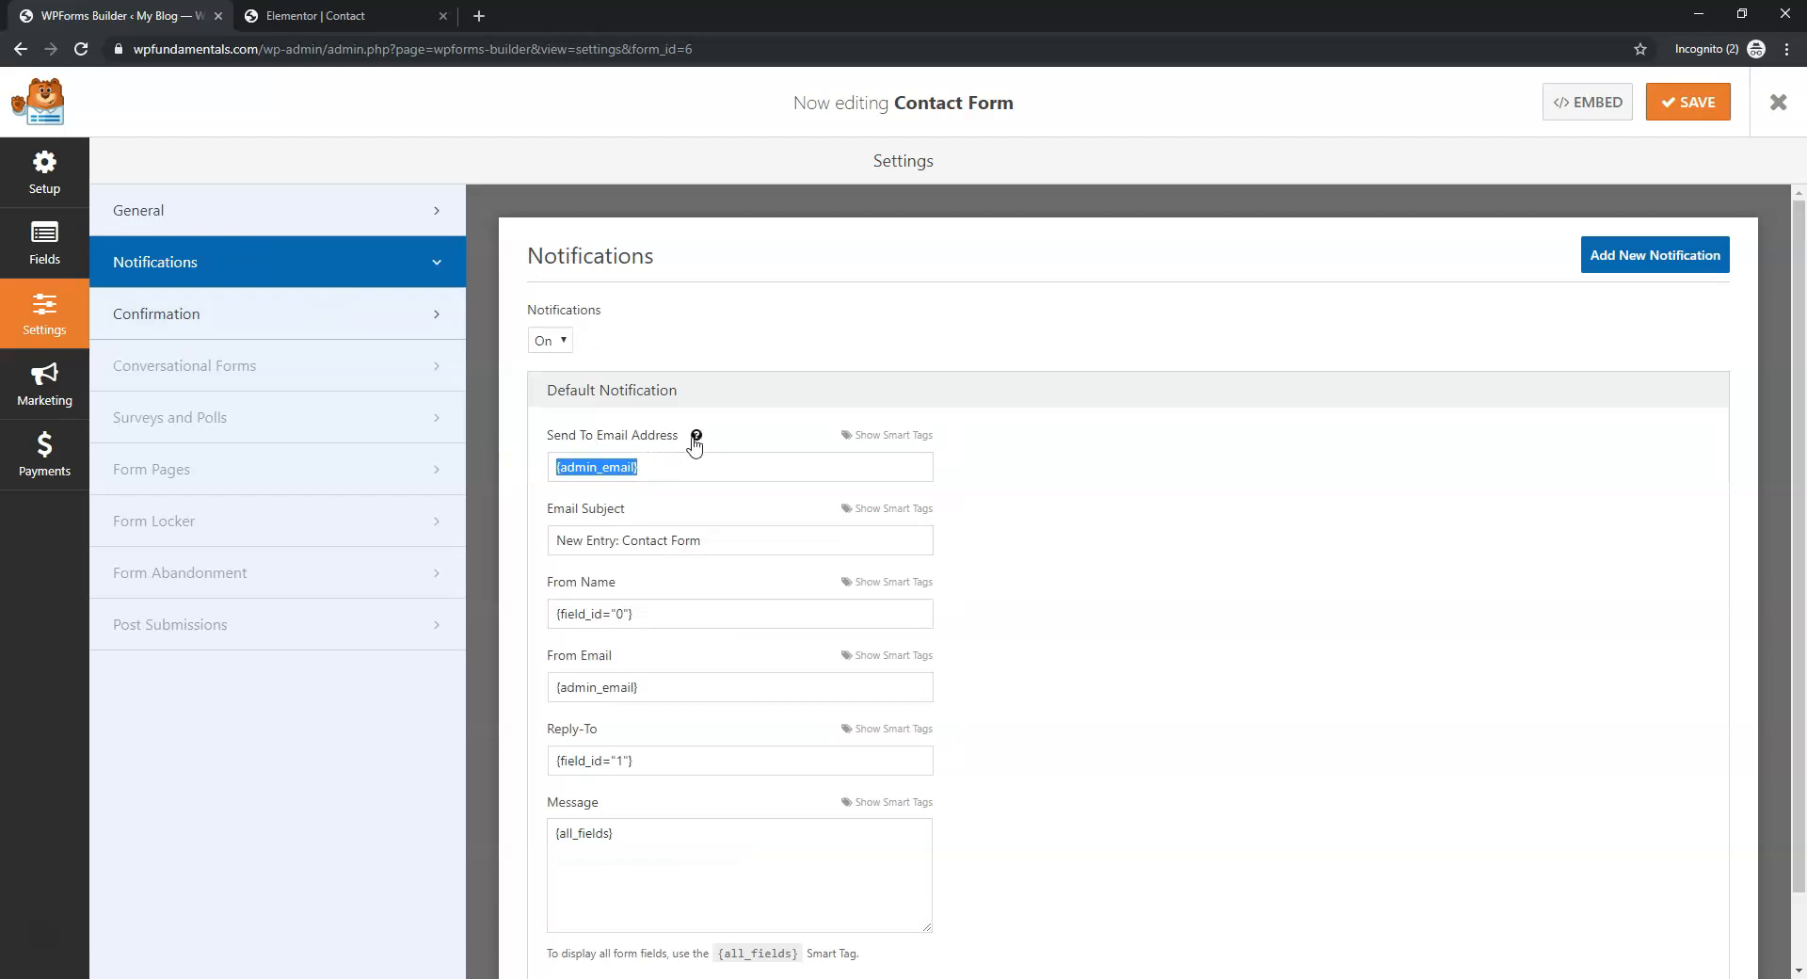
pyautogui.moveTo(696, 438)
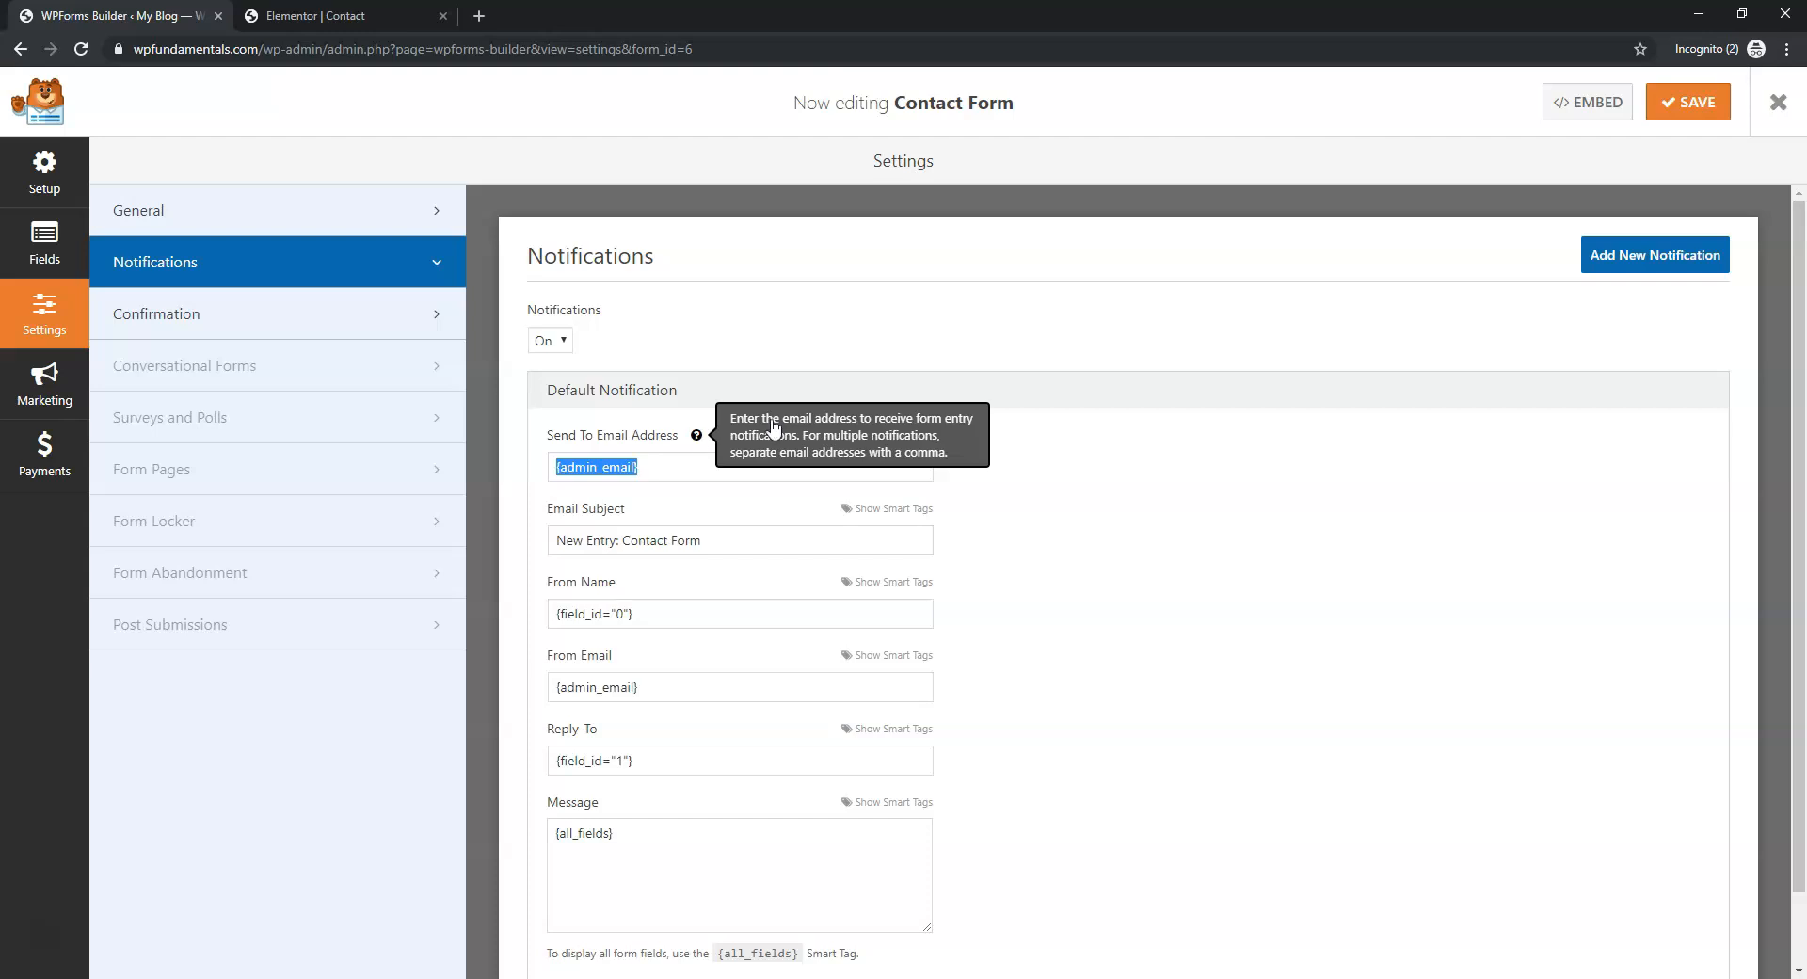
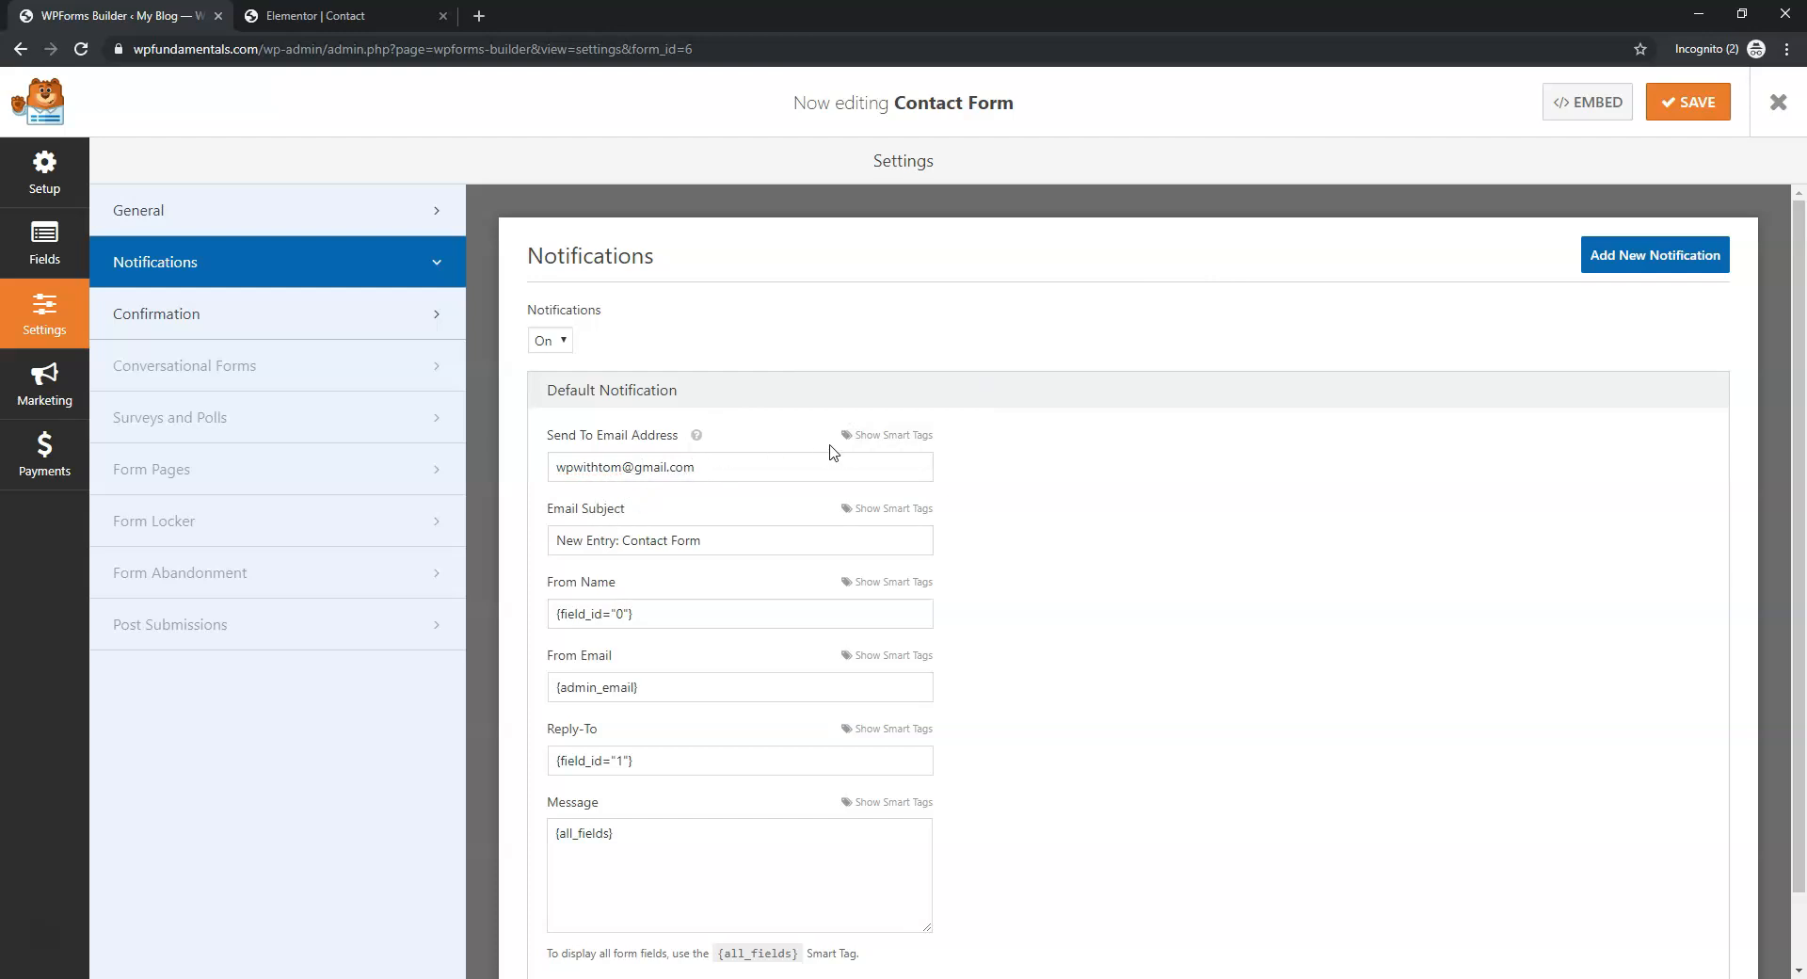
pyautogui.click(1699, 101)
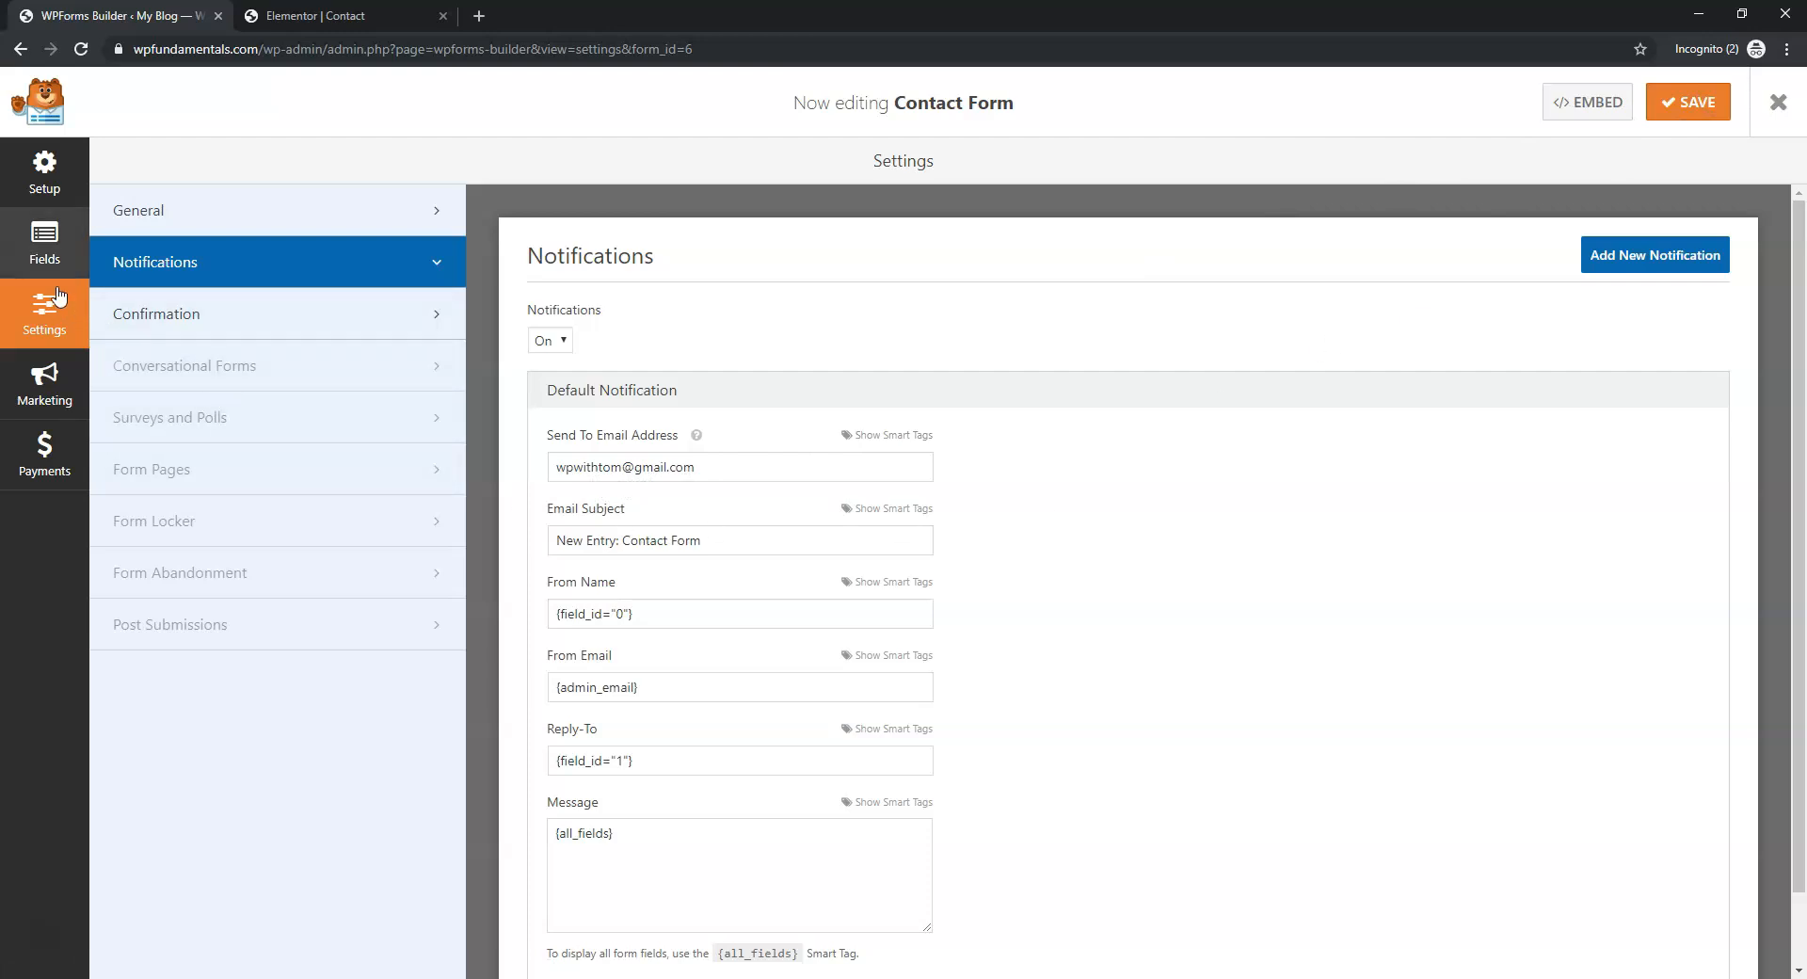
pyautogui.click(51, 257)
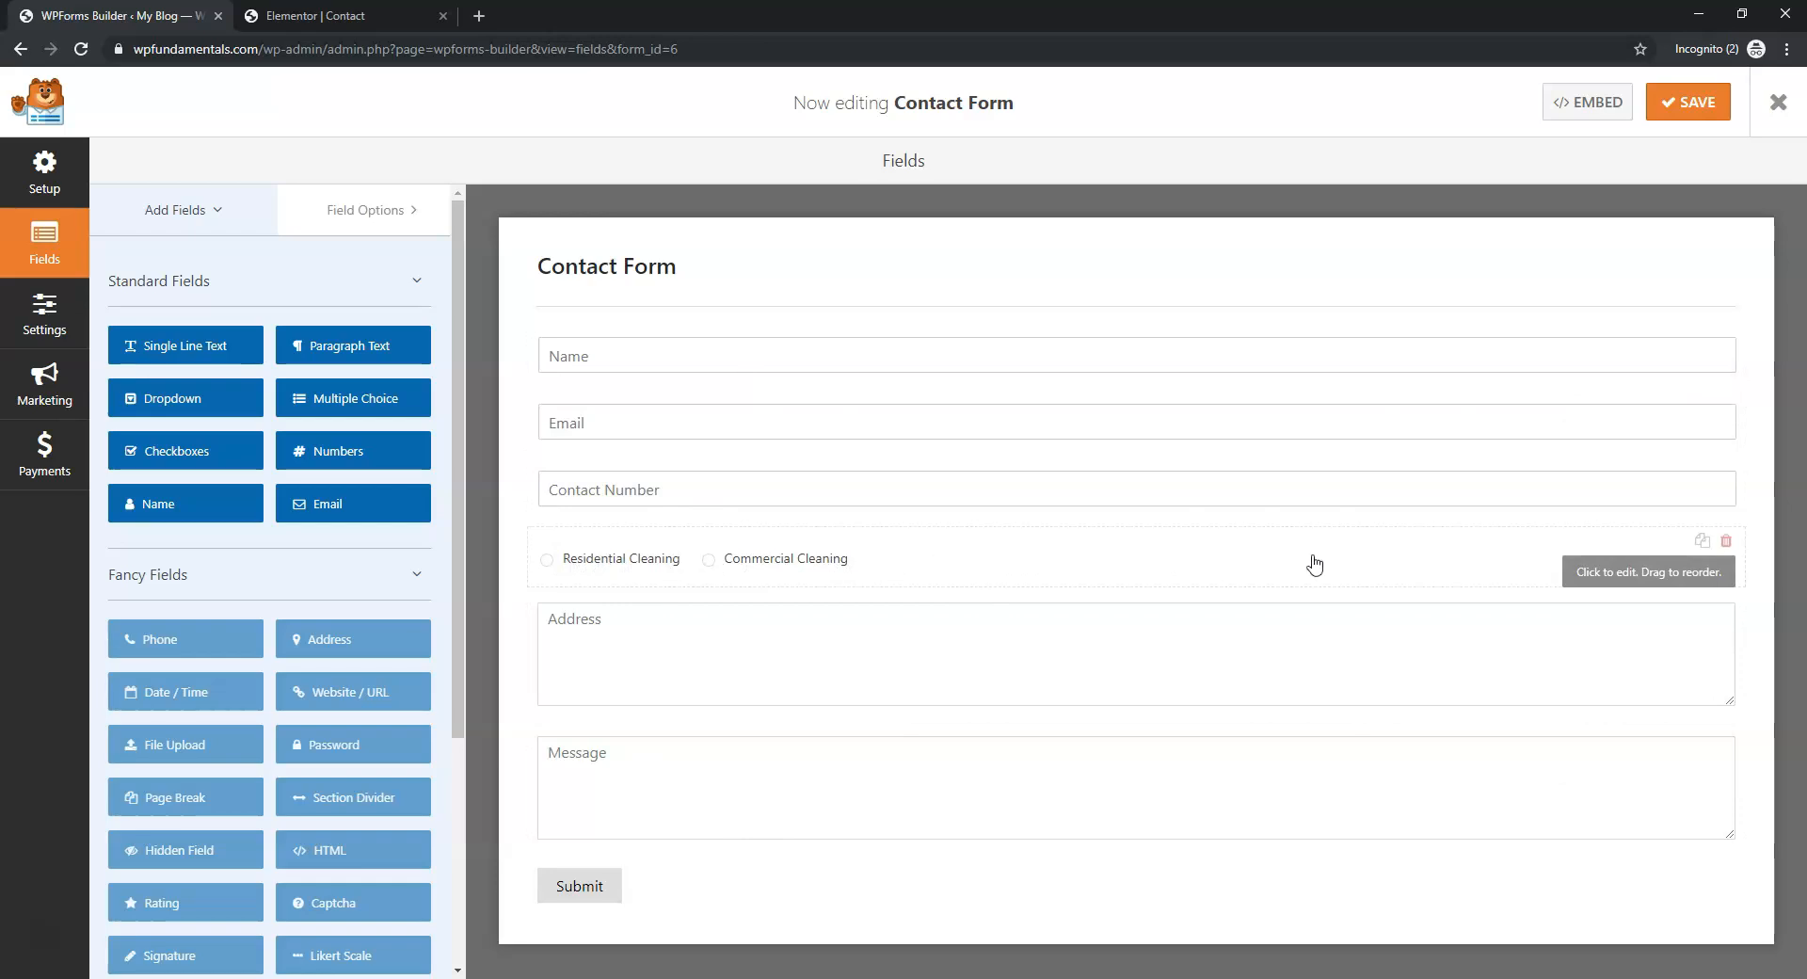
# Delete the Residential/Commercial Cleaning and Address fields, save the Contact Form, and close the builder
pyautogui.click(1729, 543)
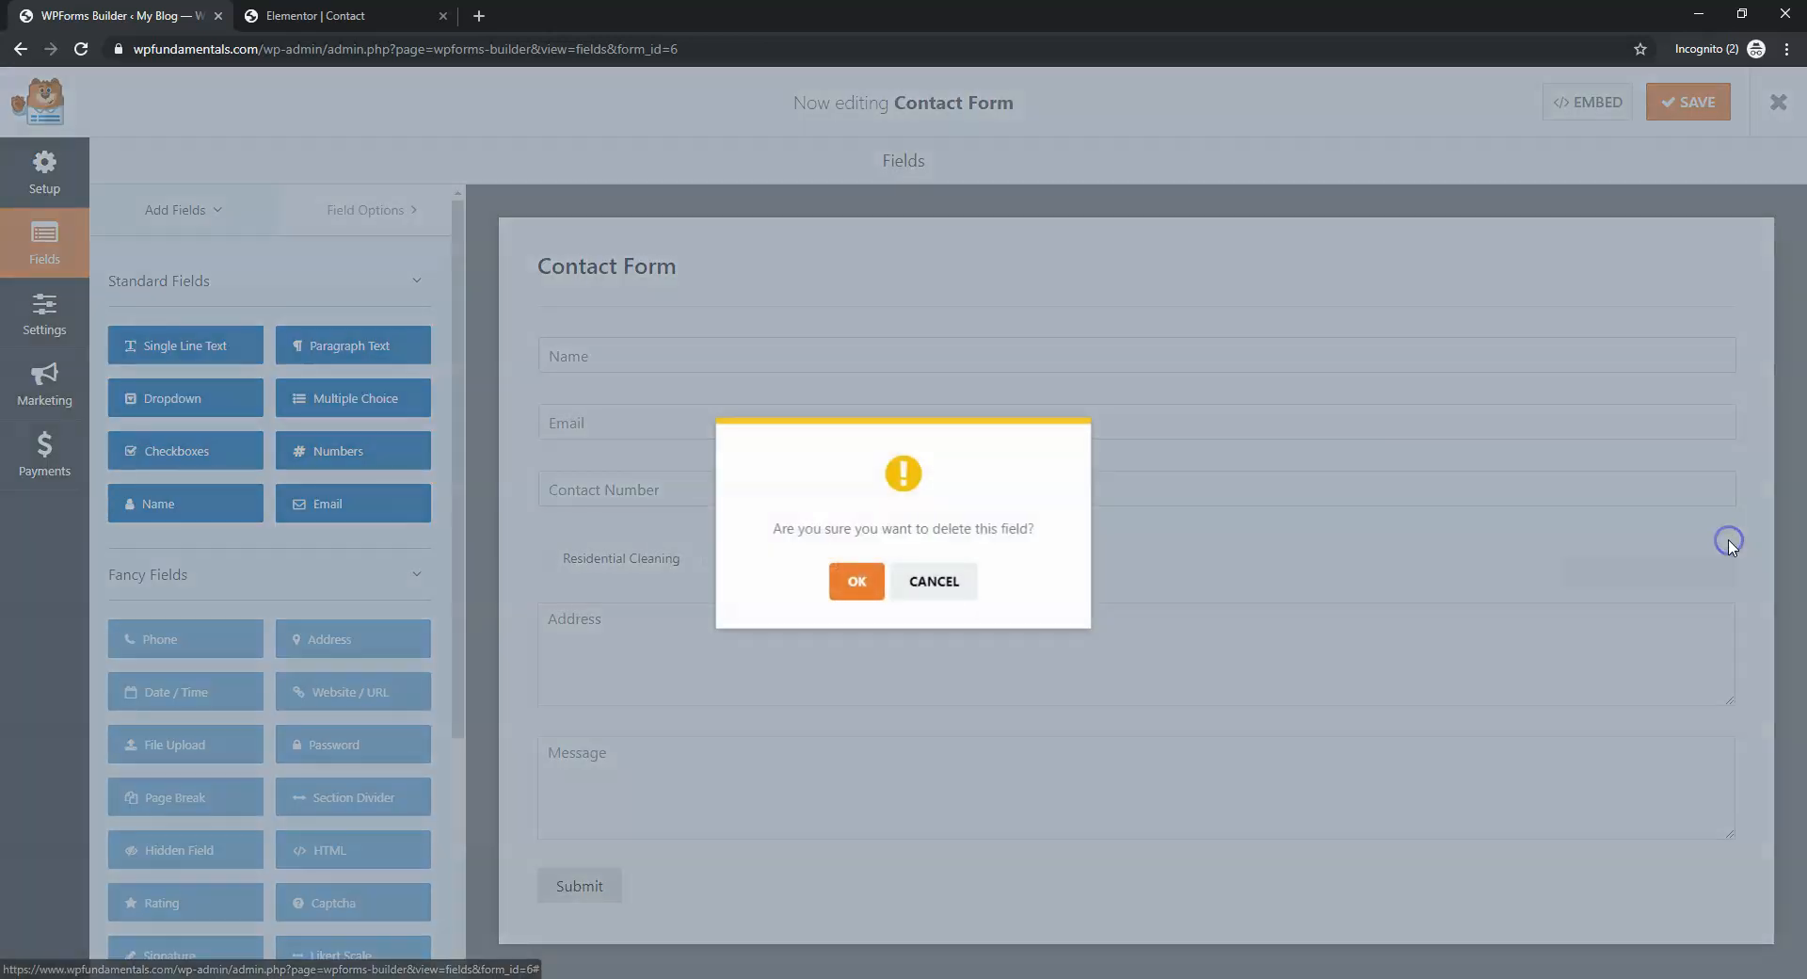
pyautogui.click(853, 582)
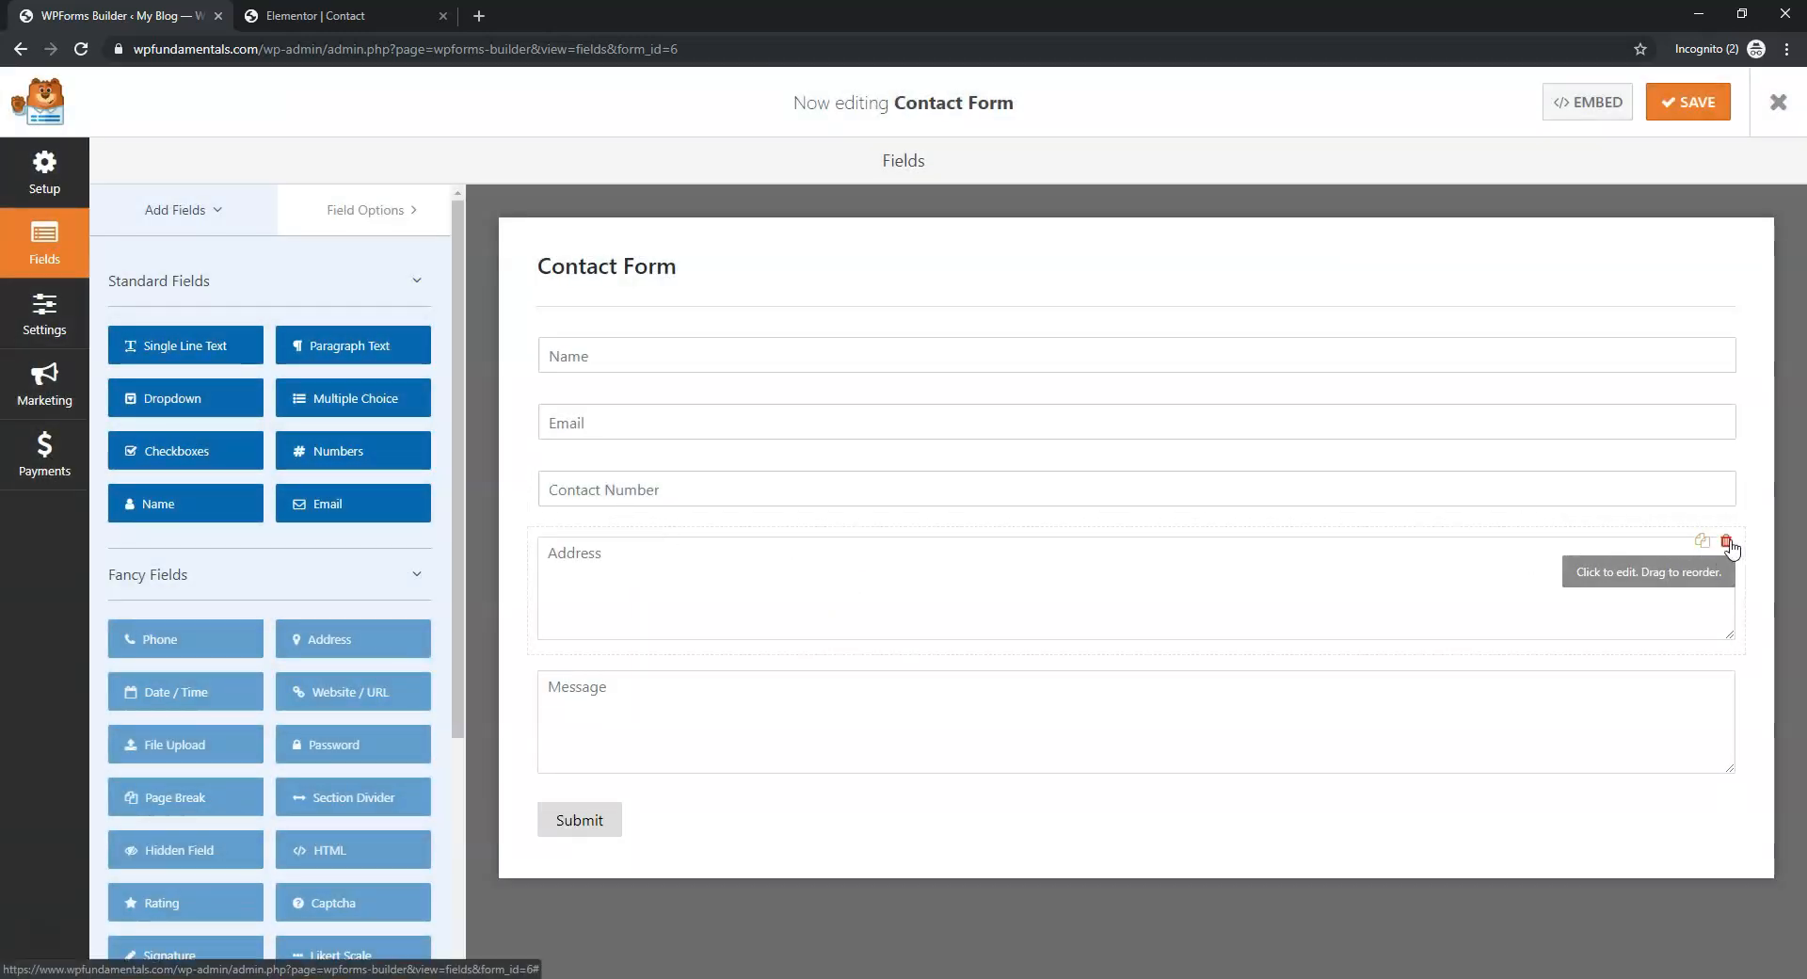
pyautogui.click(1729, 543)
pyautogui.click(864, 582)
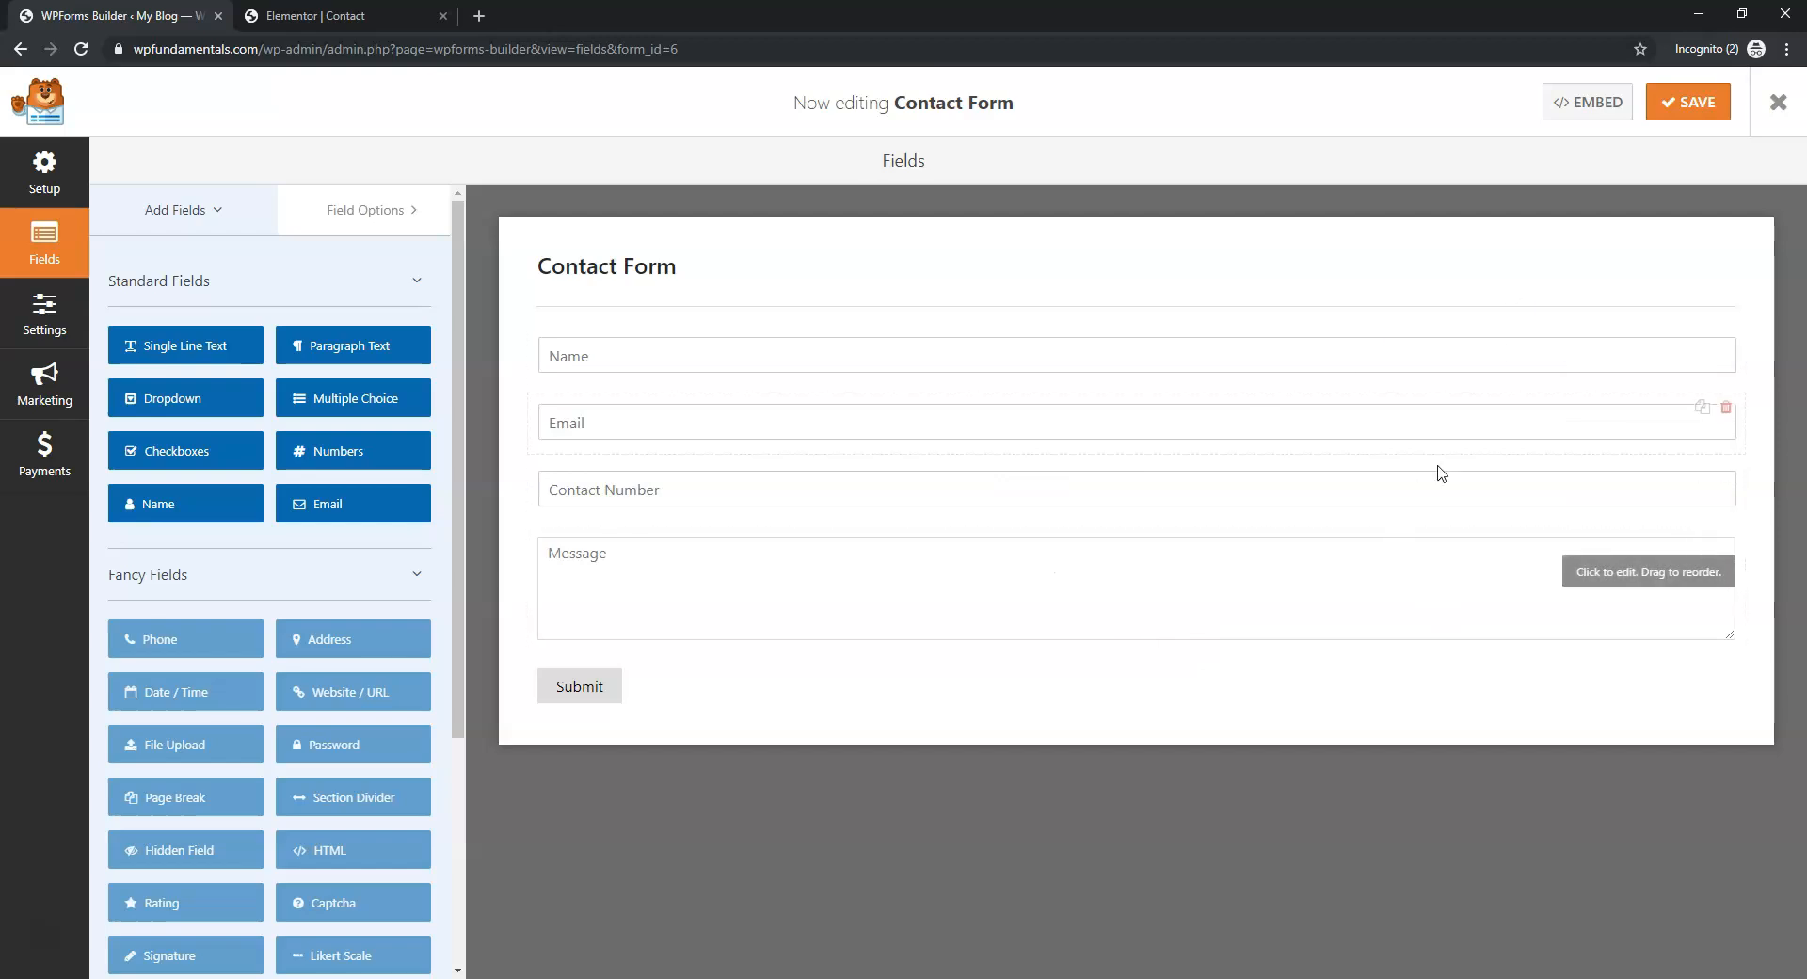
pyautogui.click(1704, 106)
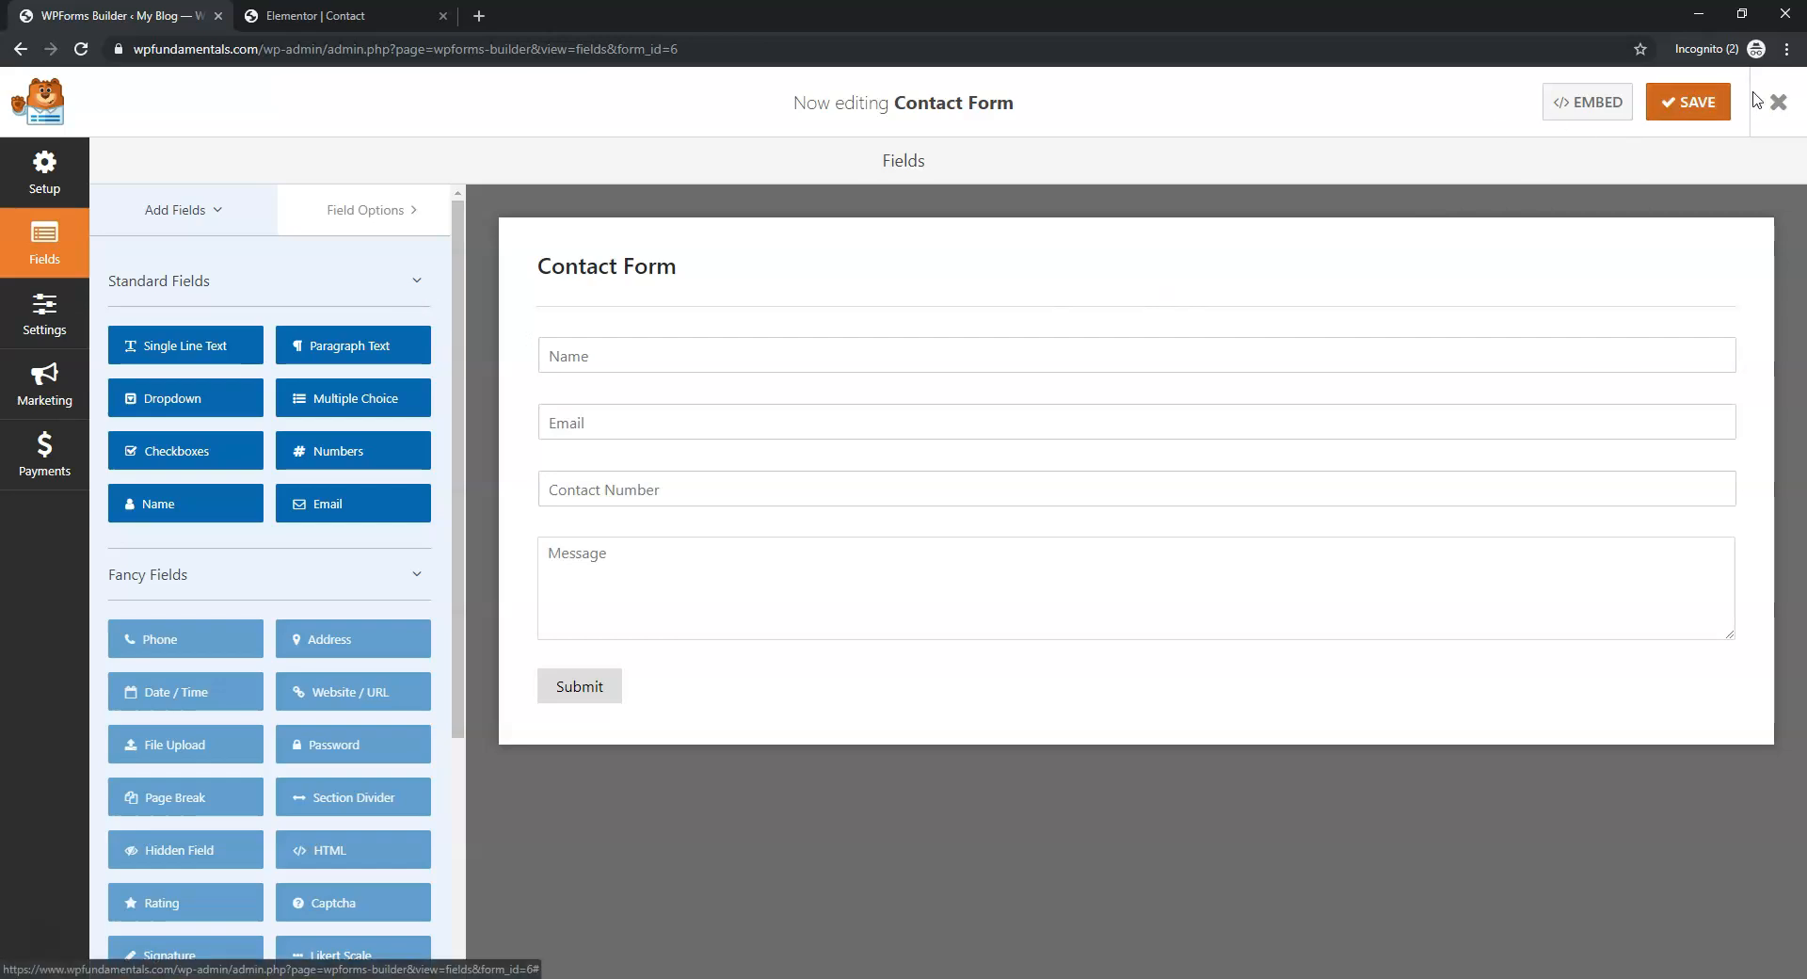
pyautogui.click(1783, 102)
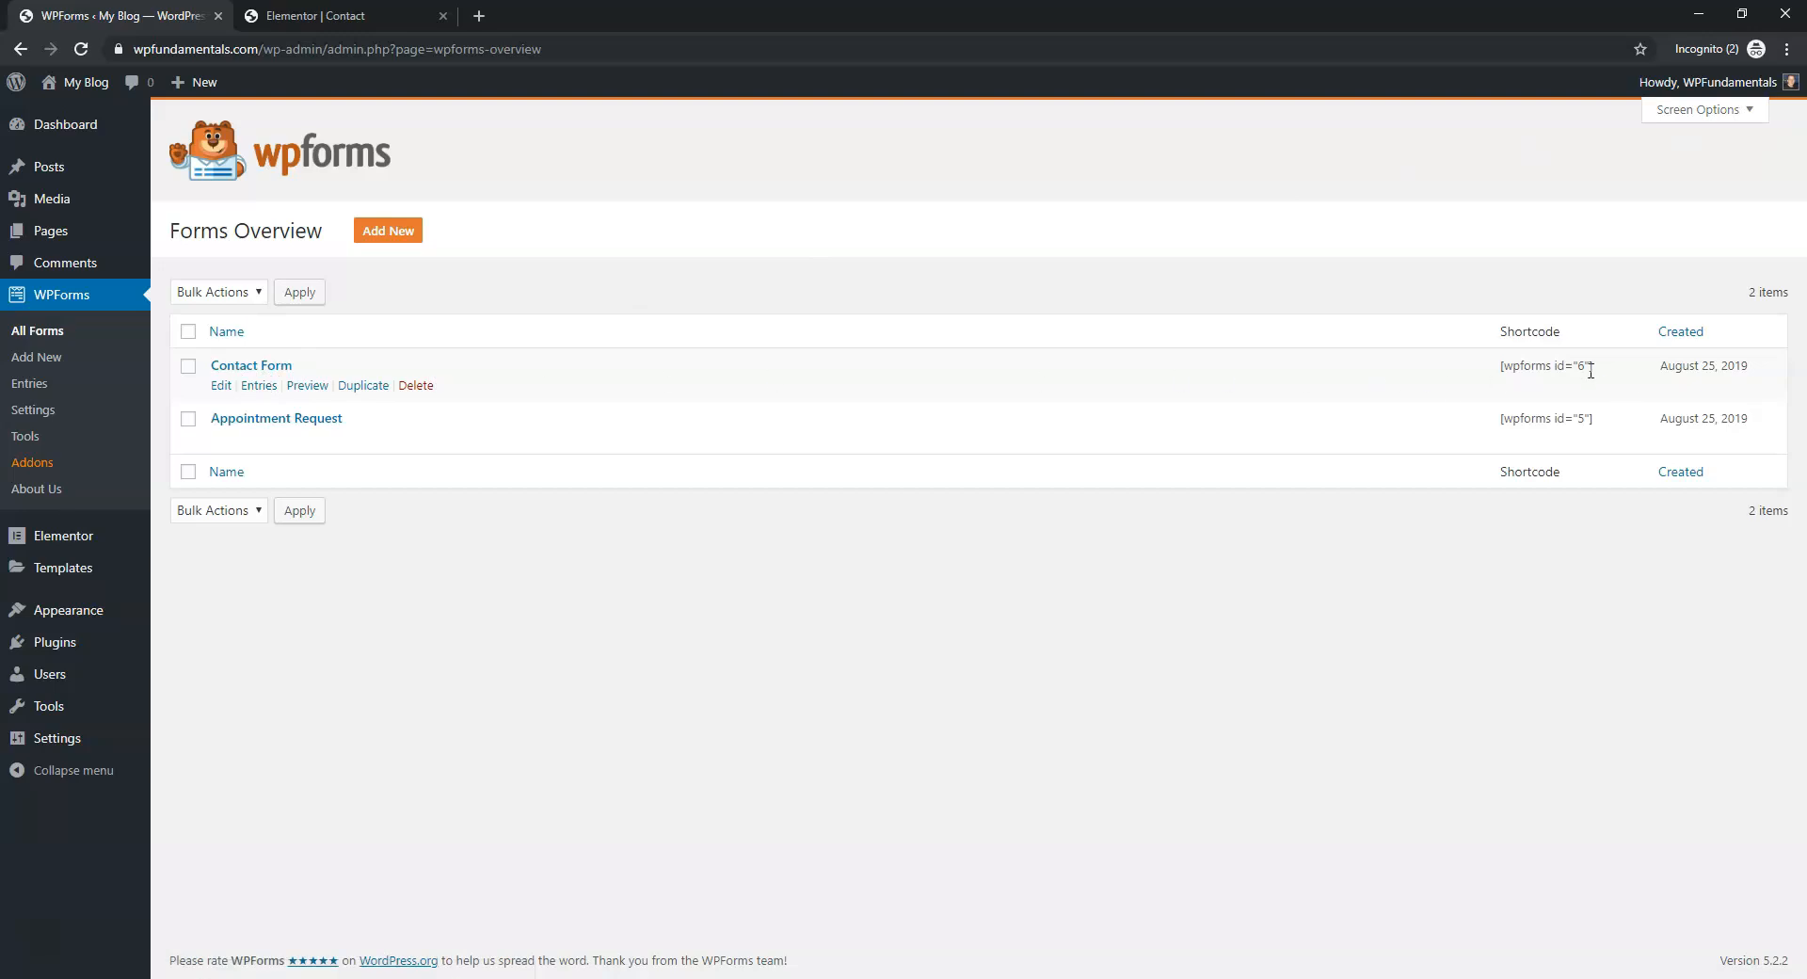
# Replace the old [wpforms id="949"] shortcode in Elementor with the copied [wpforms id="6"]
pyautogui.moveTo(1603, 373); pyautogui.dragTo(1493, 369)
pyautogui.rightClick(1550, 374)
pyautogui.click(1570, 384)
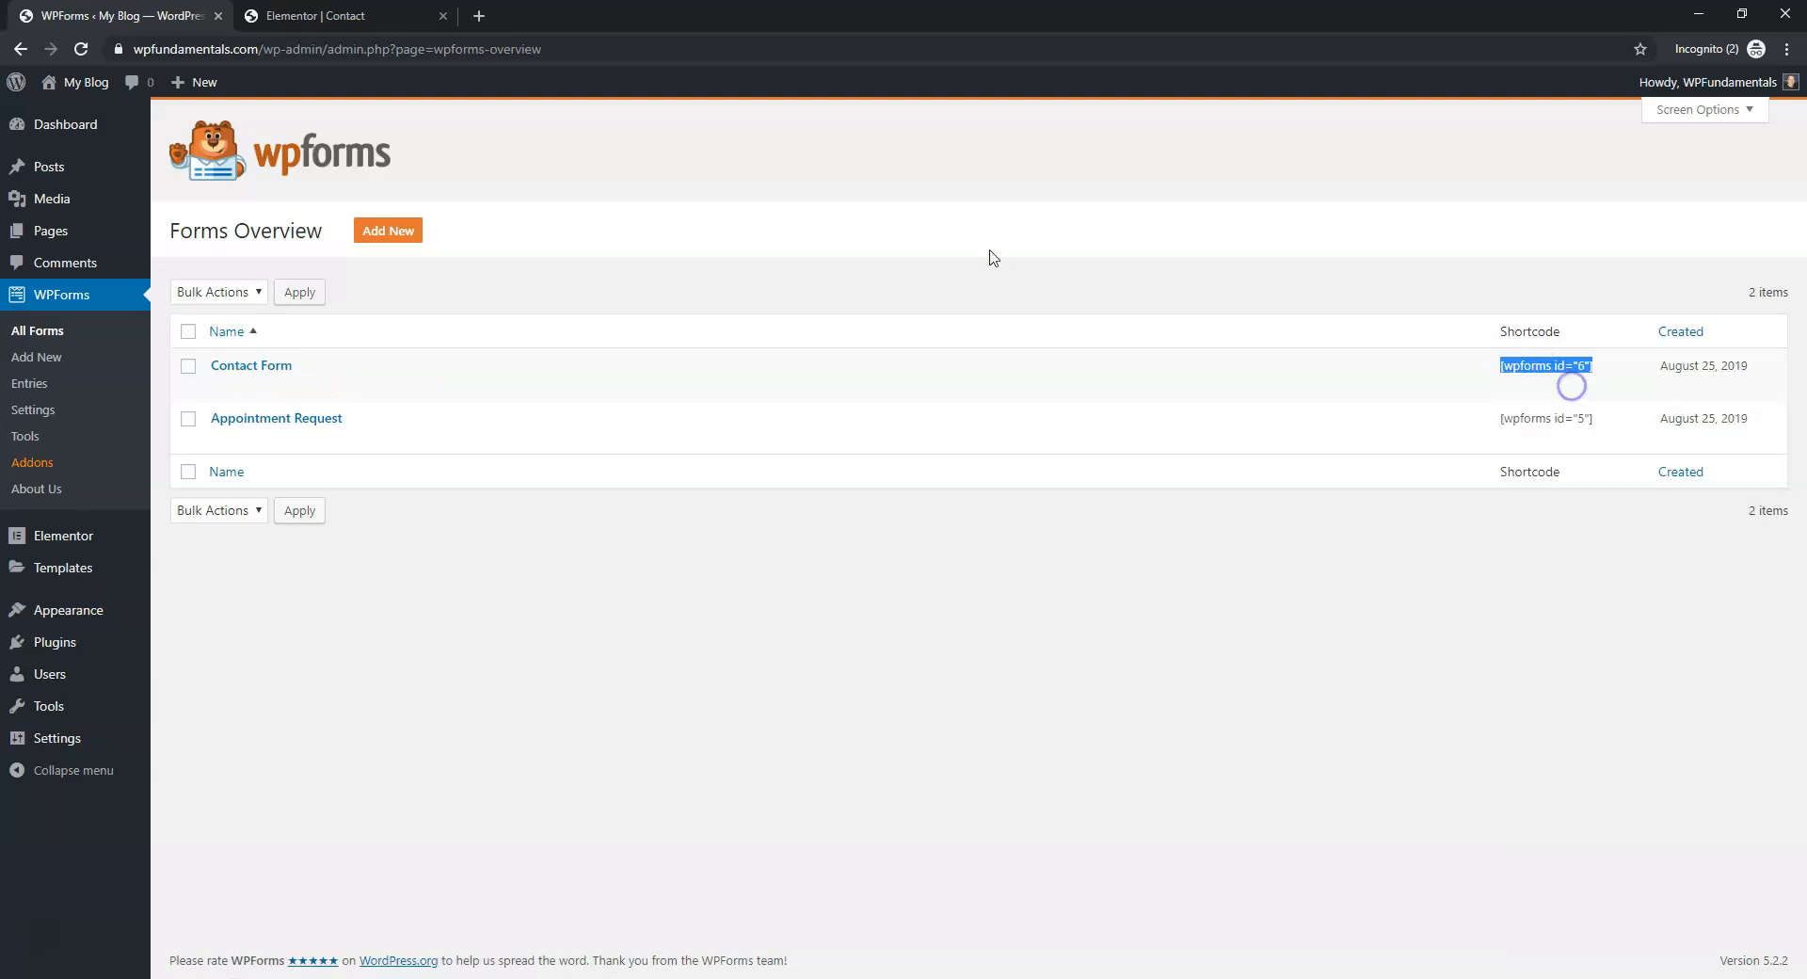
pyautogui.click(348, 13)
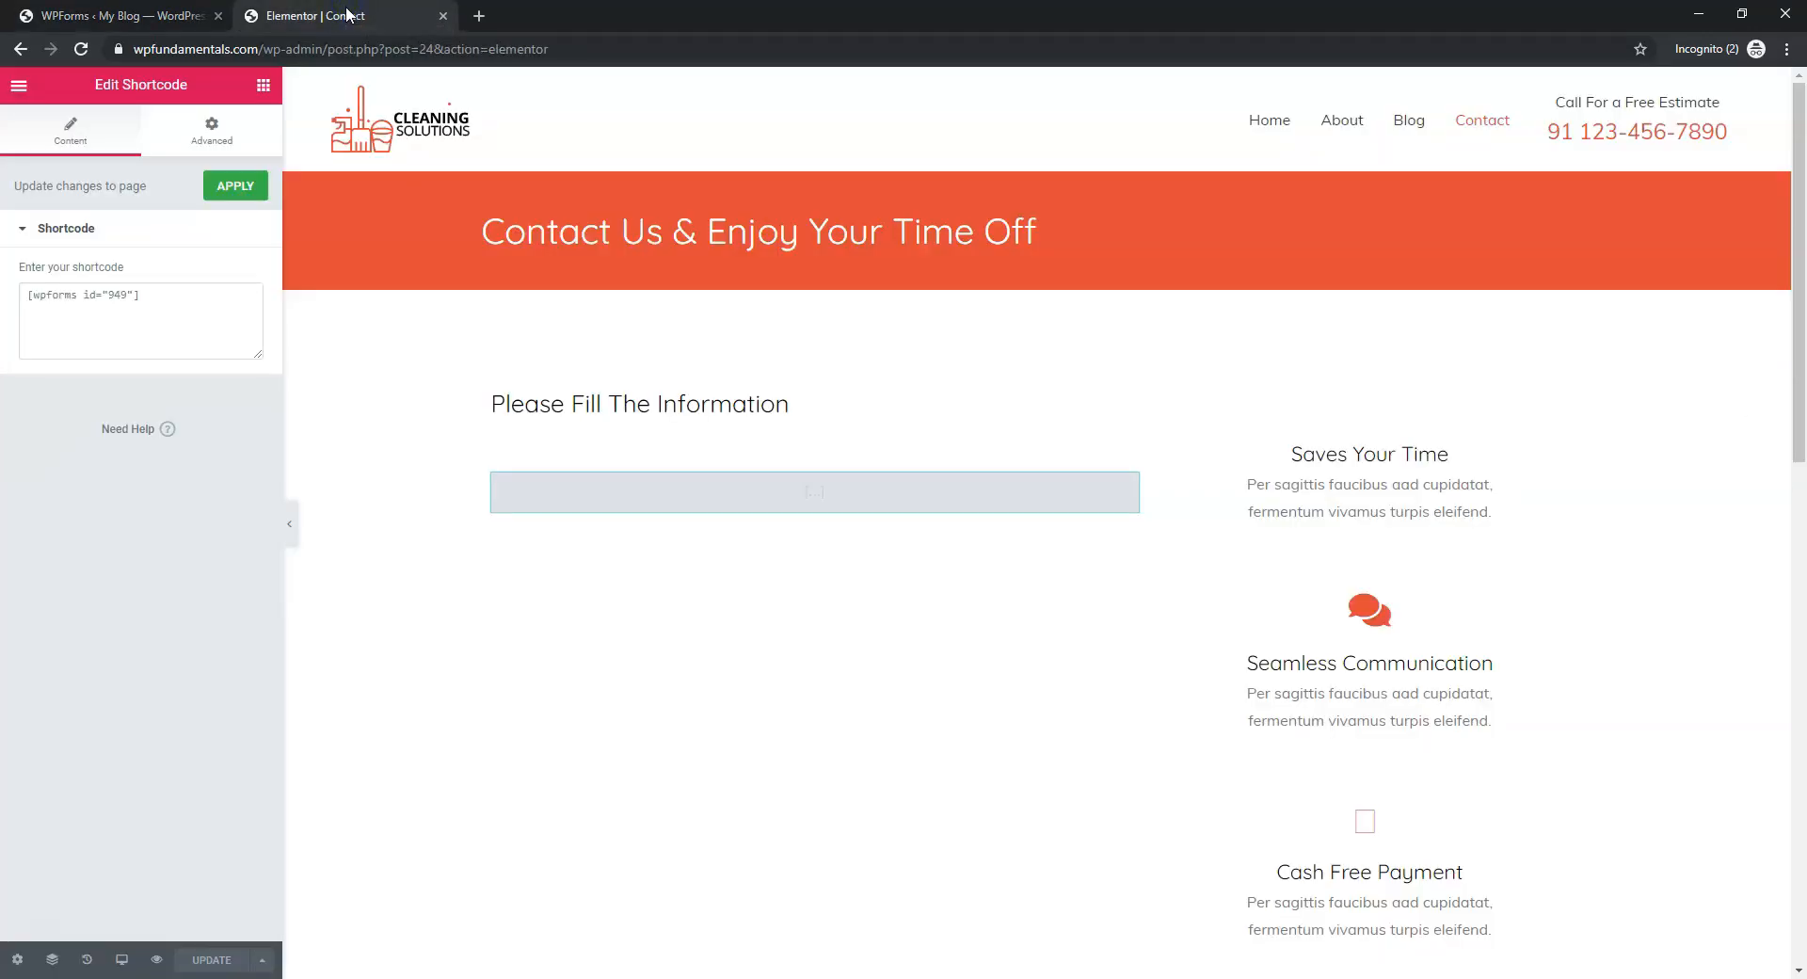
pyautogui.moveTo(168, 294); pyautogui.dragTo(20, 293)
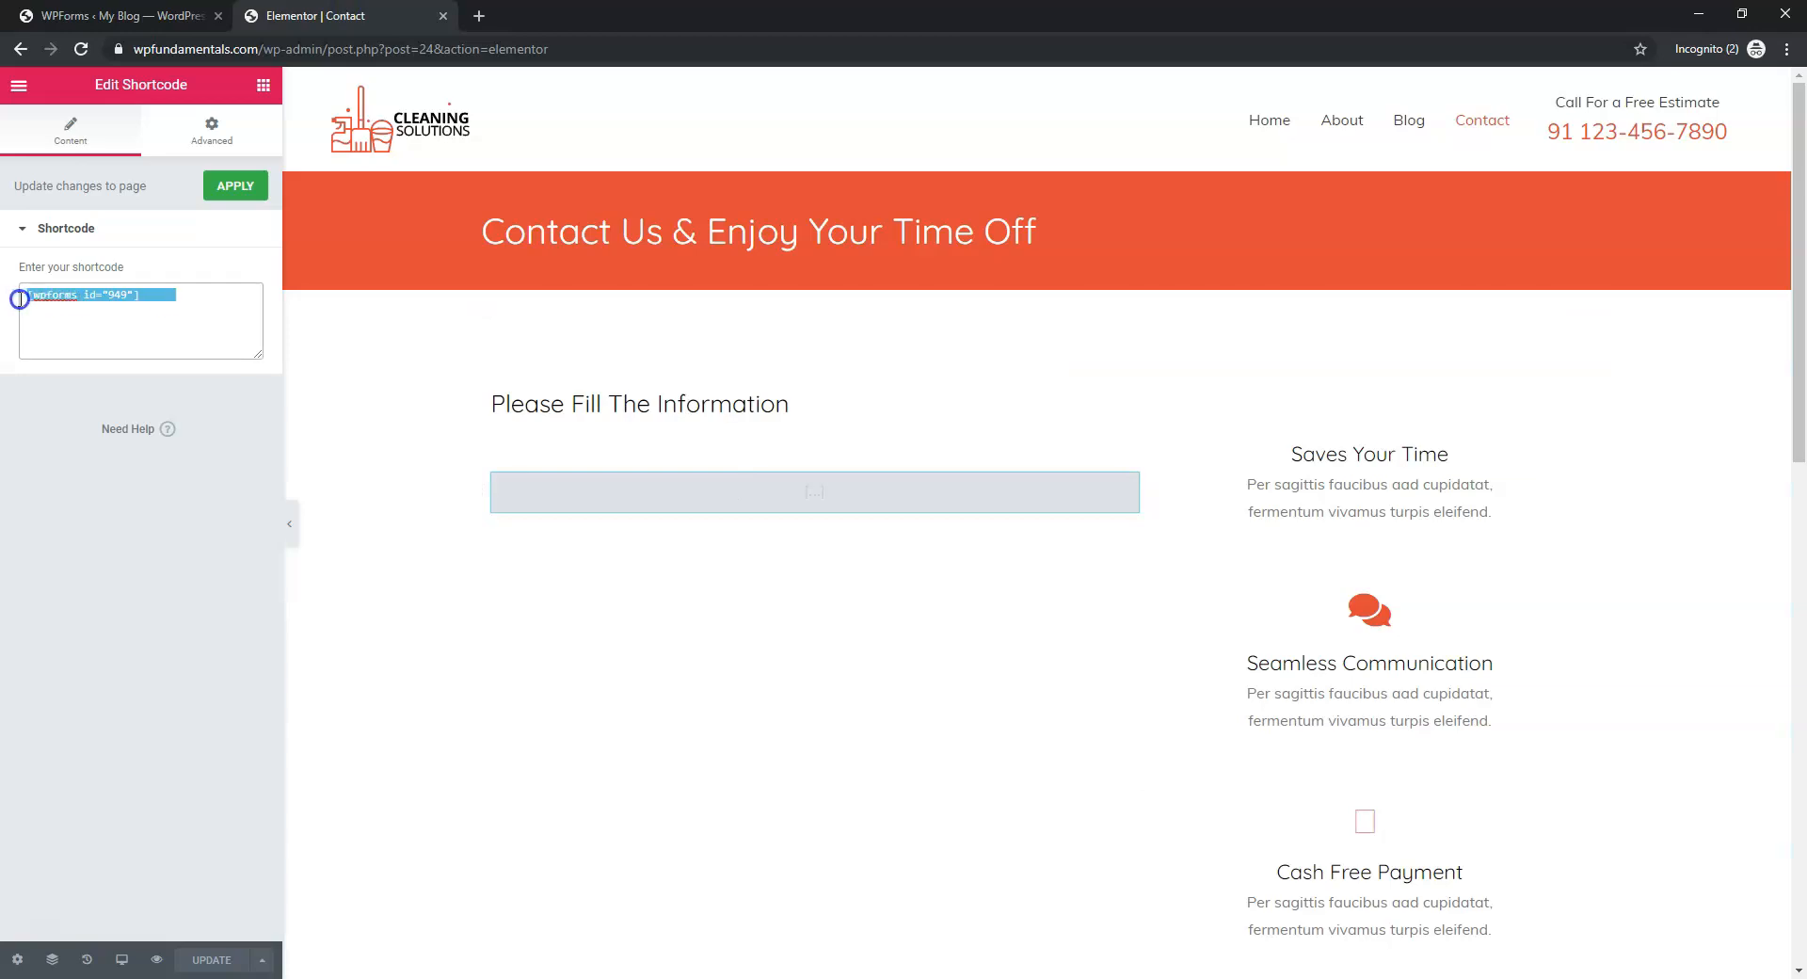
pyautogui.press('BackSpace')
pyautogui.hotkey('ctrl', 'v')
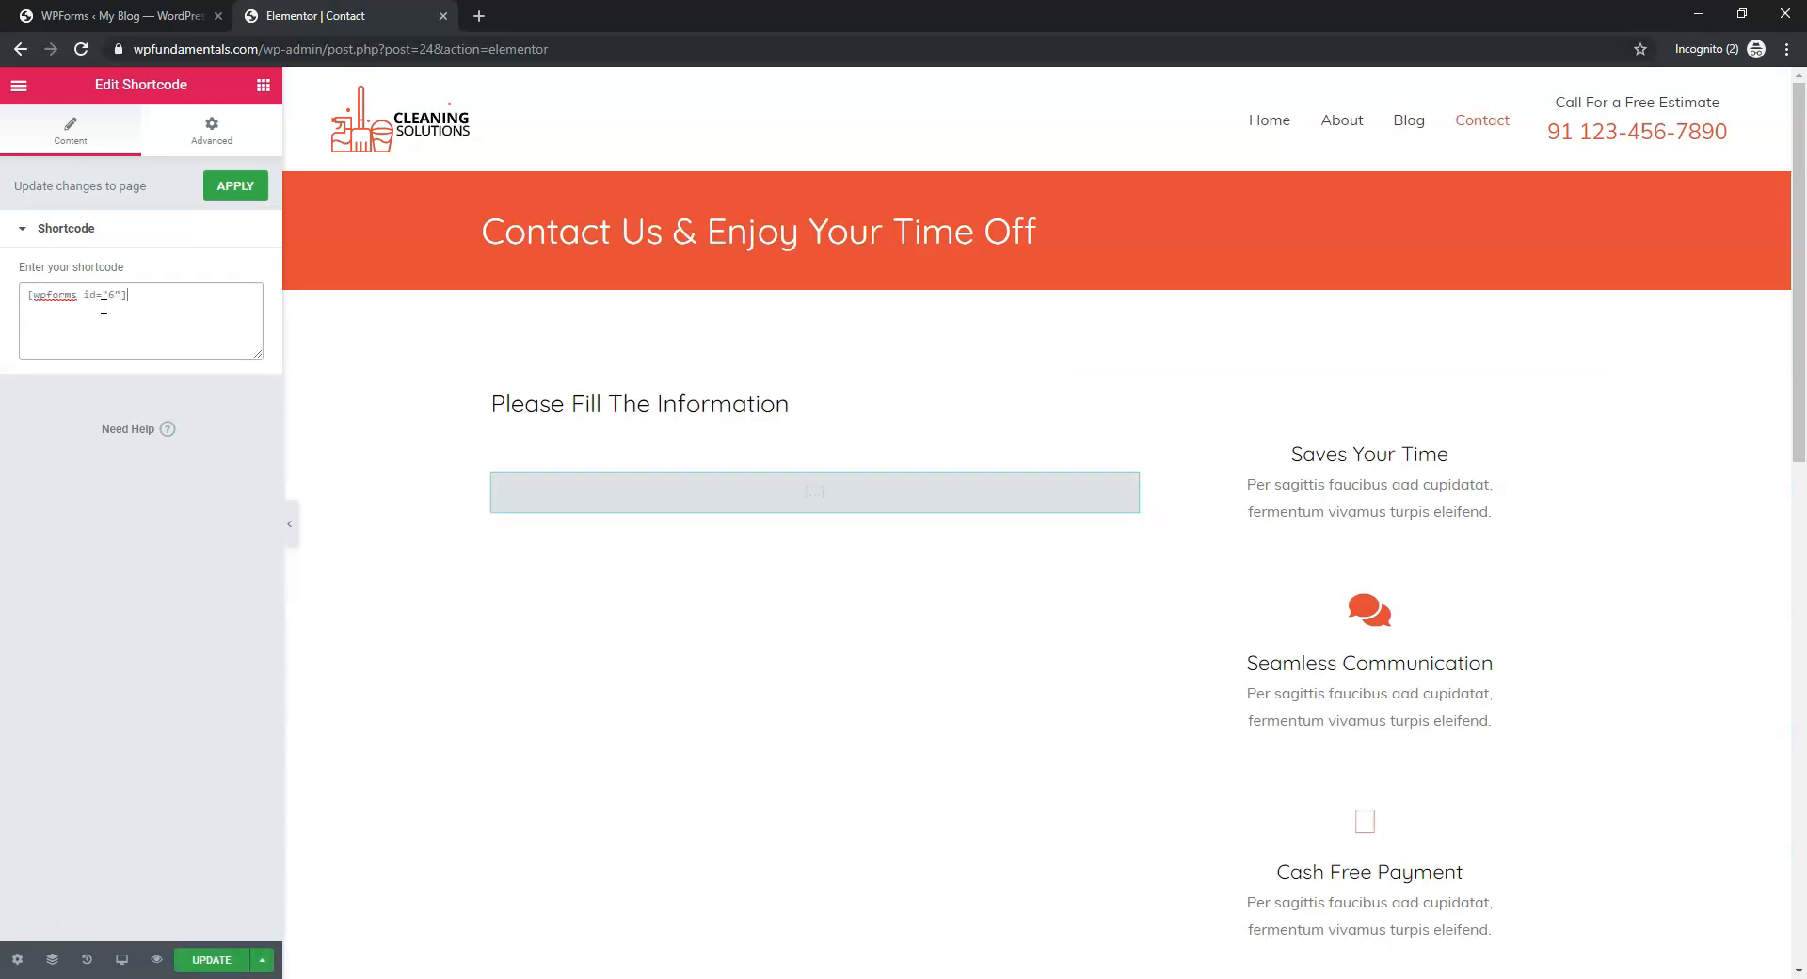
pyautogui.click(123, 15)
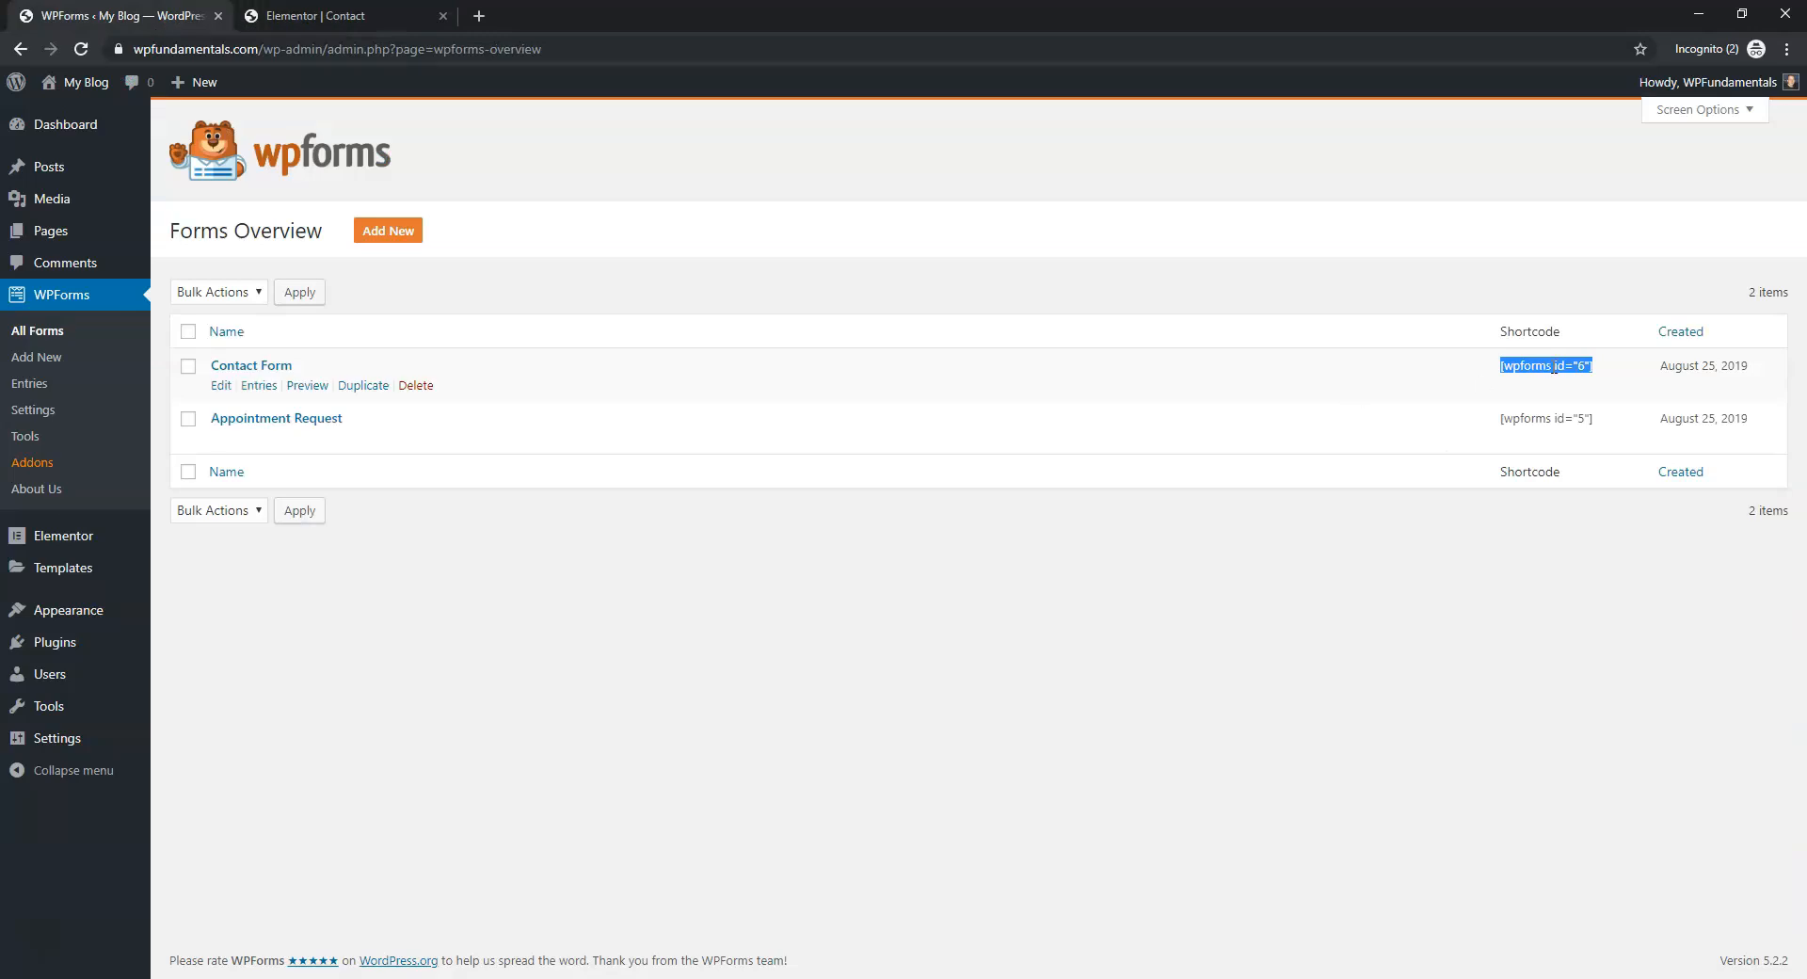
pyautogui.click(277, 10)
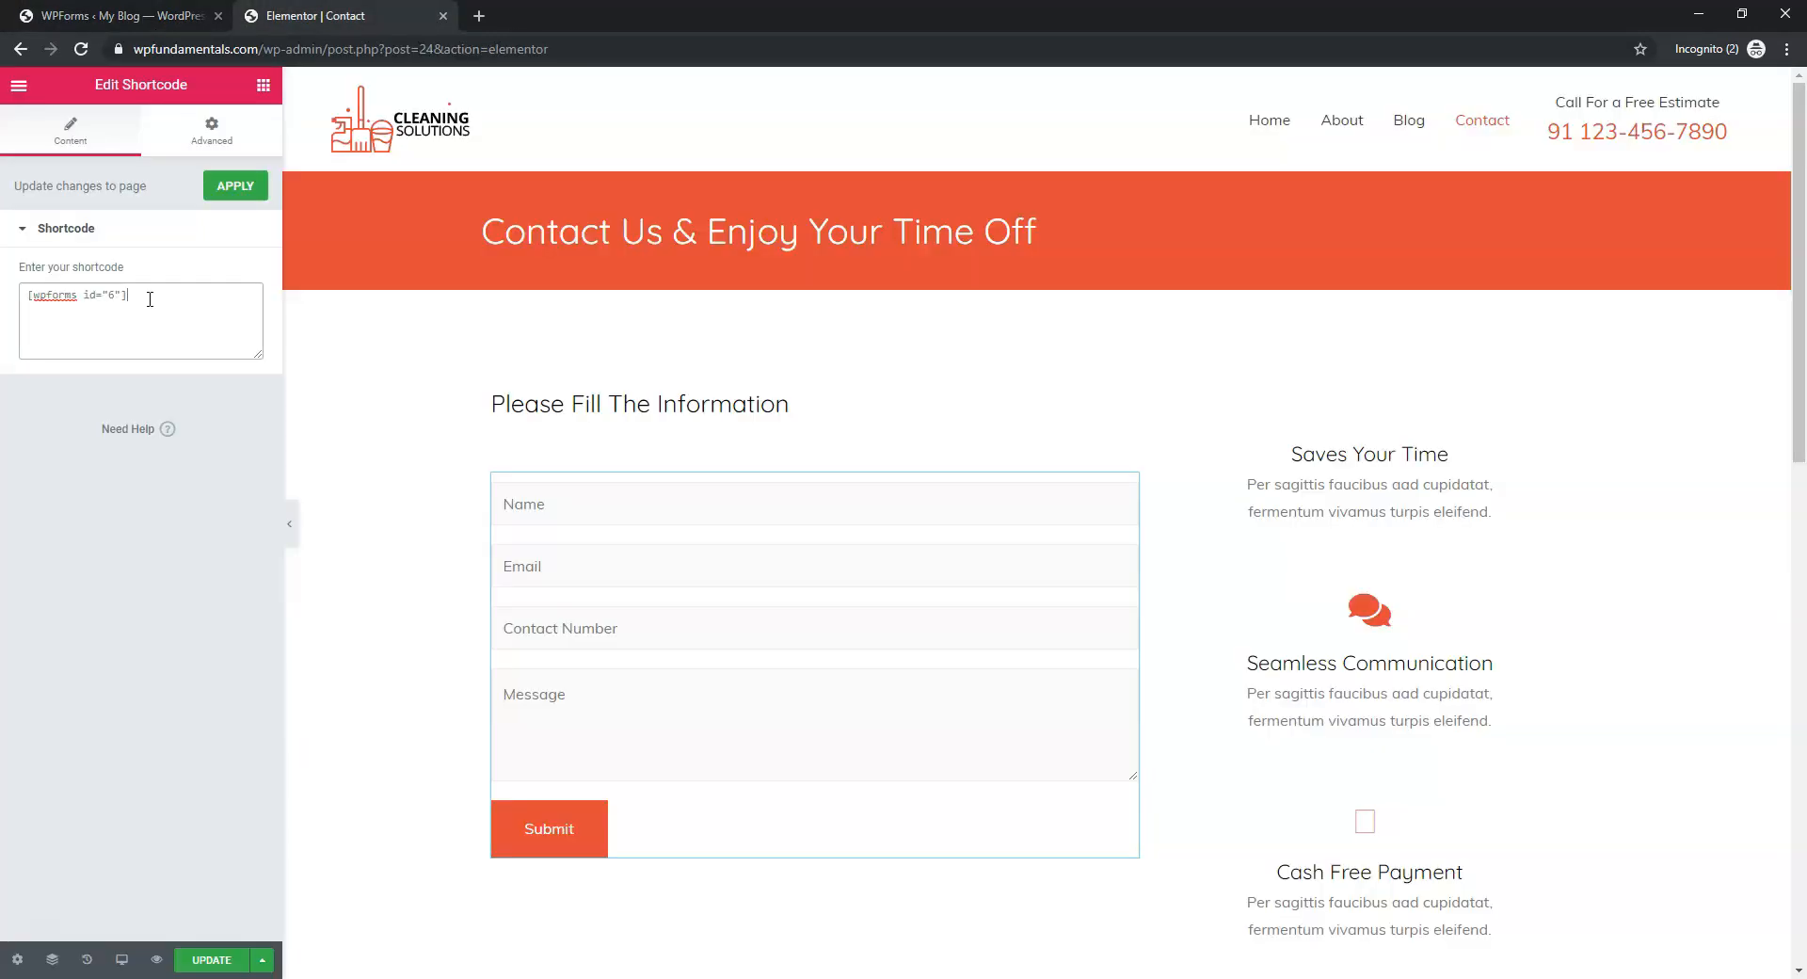